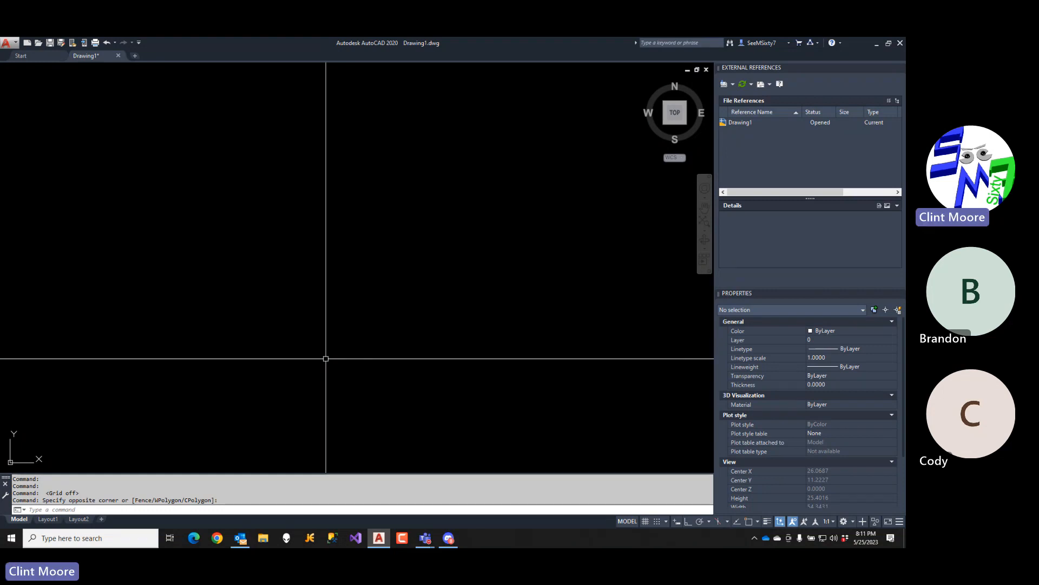
- Draw a closed square polyline with 16-unit sides, starting at 0,0,0 and running along 0, 90 and 180 degrees
{"action": "type", "text": "pli"}
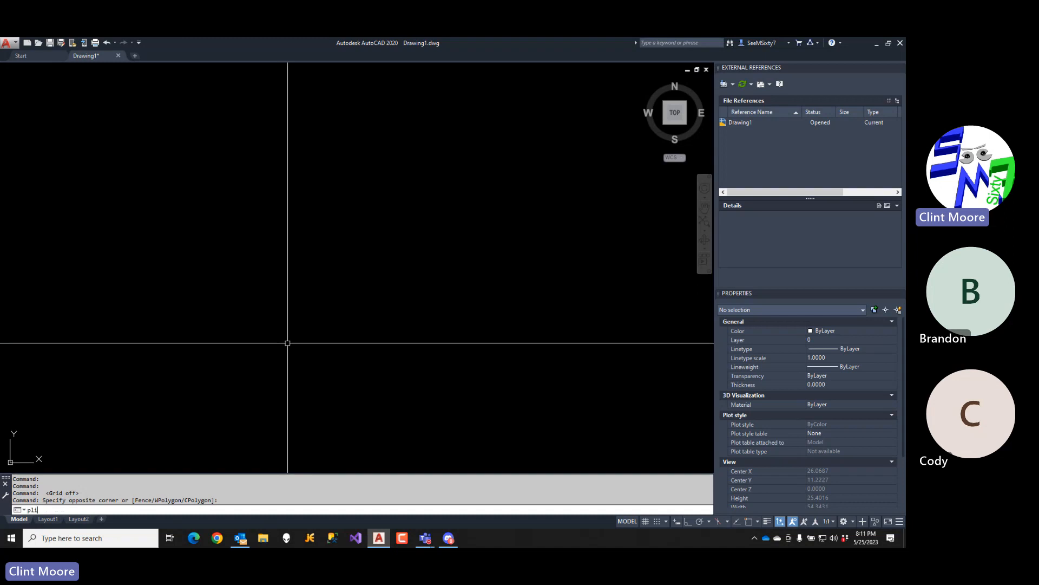
{"action": "key", "text": "Return"}
{"action": "type", "text": "0,0,0"}
{"action": "key", "text": "Return"}
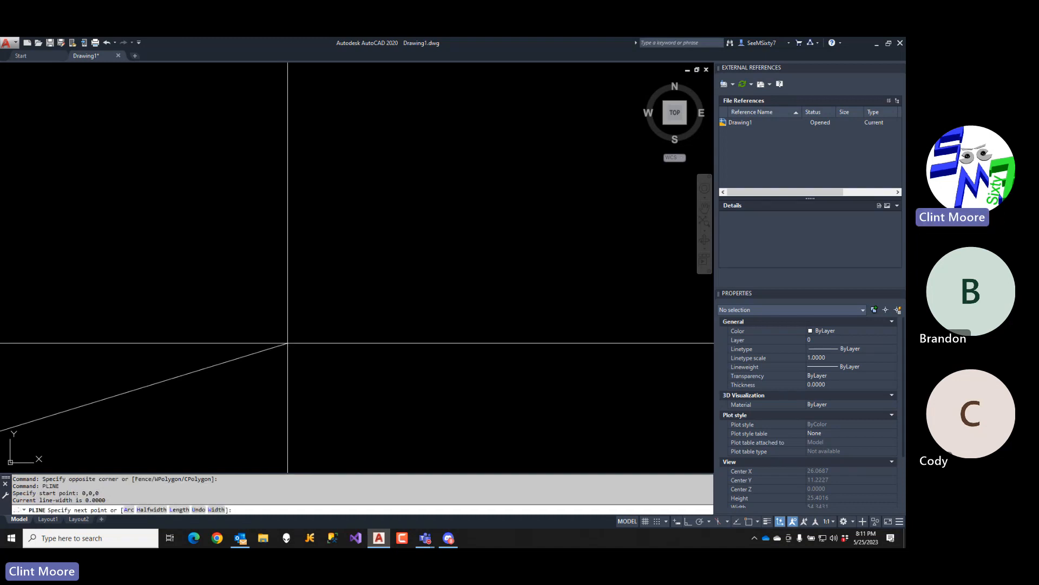
{"action": "type", "text": "@16<0"}
{"action": "key", "text": "Return"}
{"action": "type", "text": "@16<9"}
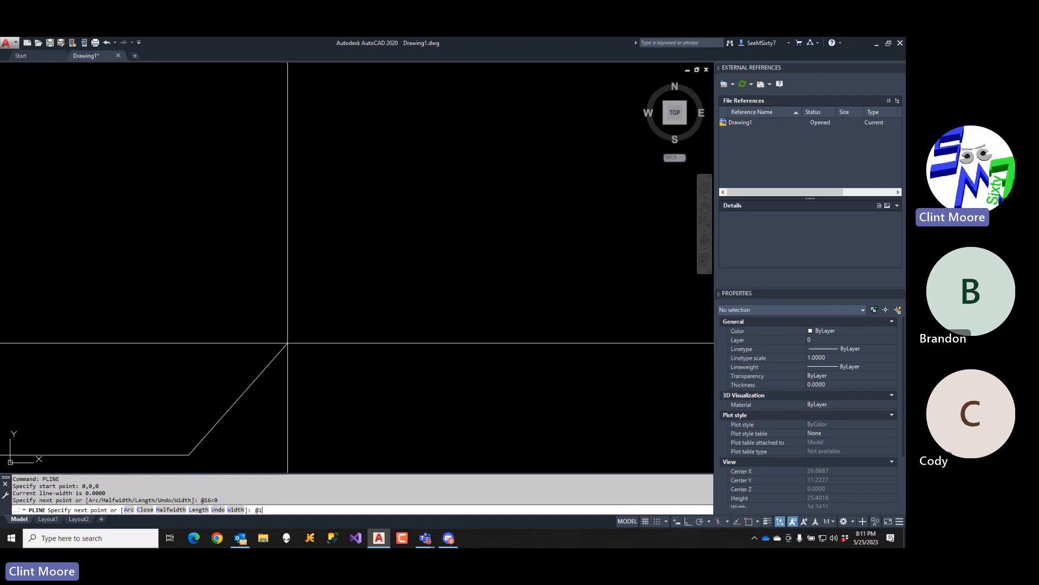
{"action": "type", "text": "0"}
{"action": "key", "text": "Return"}
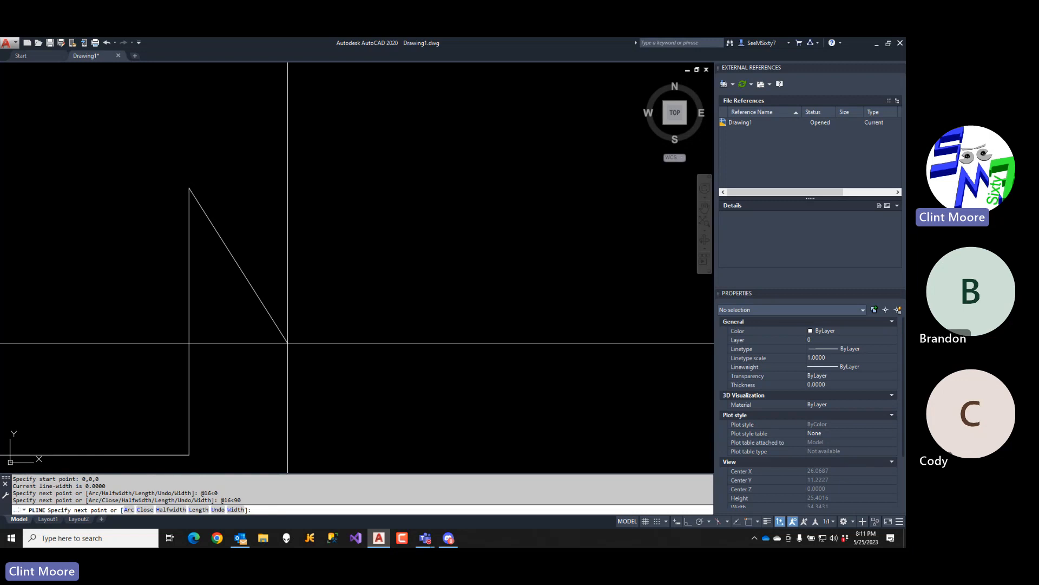
{"action": "type", "text": "@16<1809"}
{"action": "key", "text": "BackSpace"}
{"action": "key", "text": "Return"}
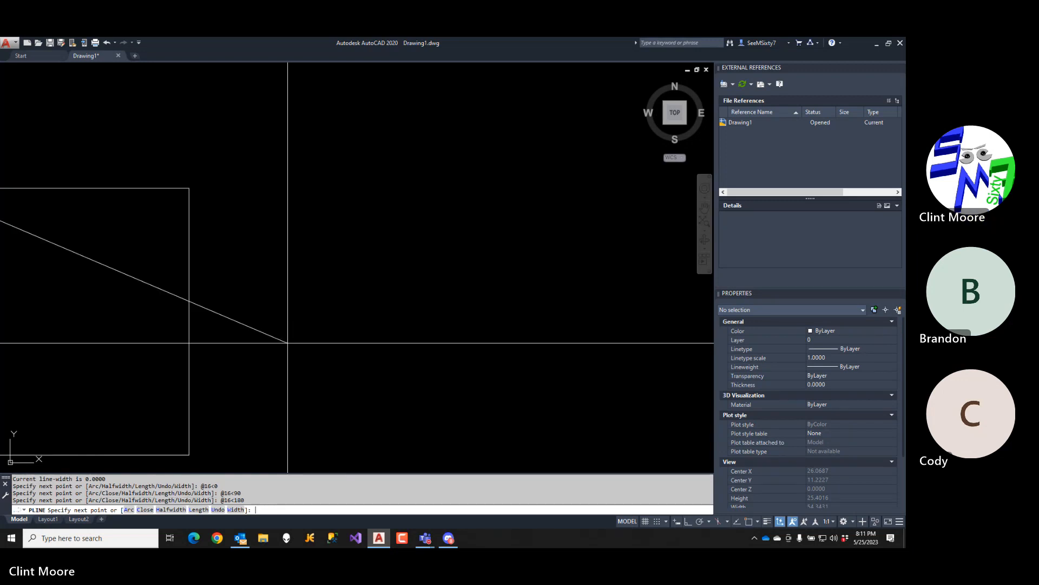
{"action": "type", "text": "c"}
{"action": "key", "text": "Return"}
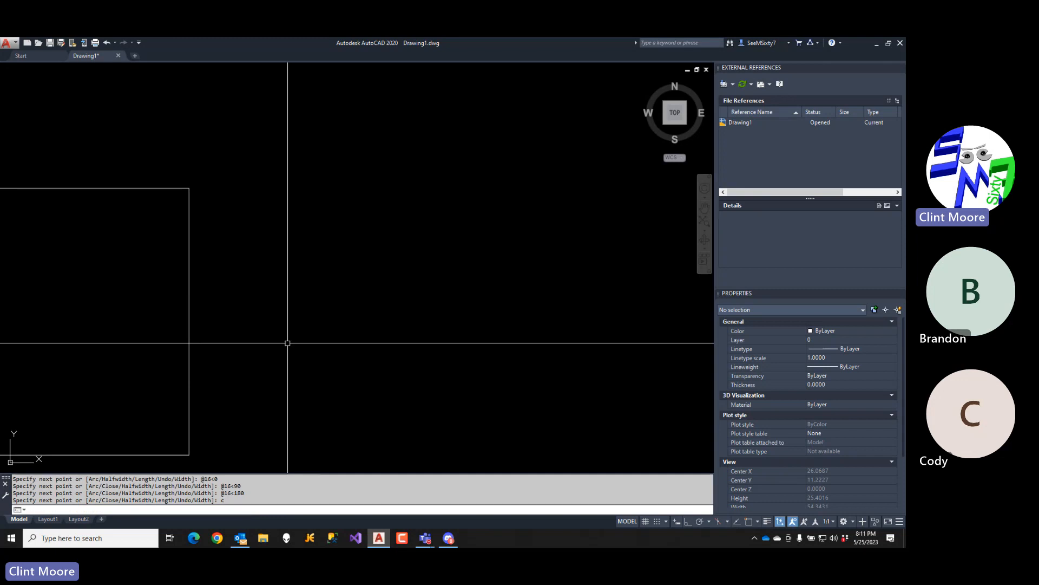
- Draw a vertical polyline 16 units long upward from 2,0 inside the square, with Ortho on
{"action": "type", "text": "Z"}
{"action": "key", "text": "Return"}
{"action": "type", "text": "e"}
{"action": "key", "text": "Return"}
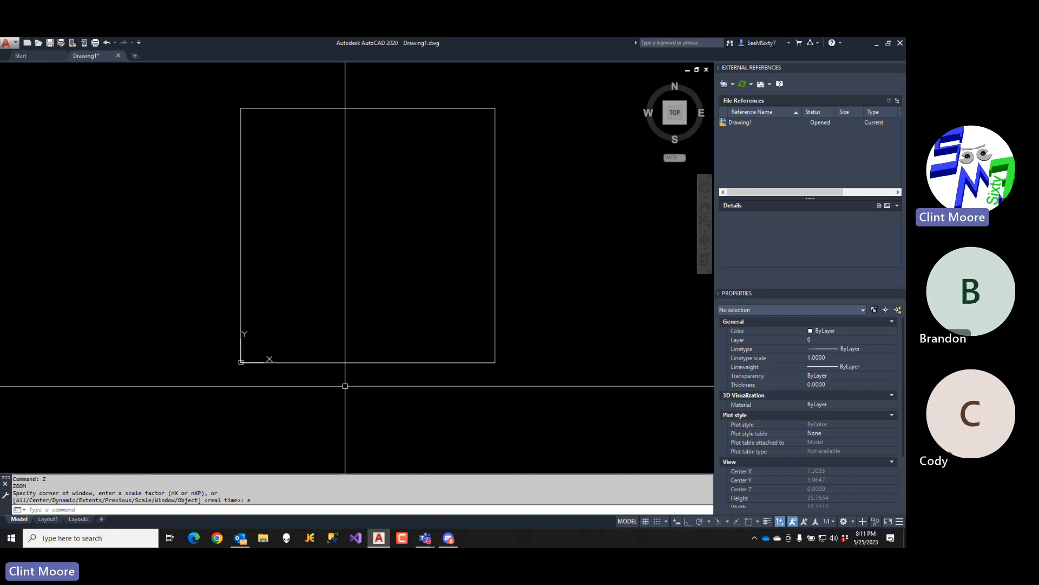
{"action": "type", "text": "PL"}
{"action": "key", "text": "Return"}
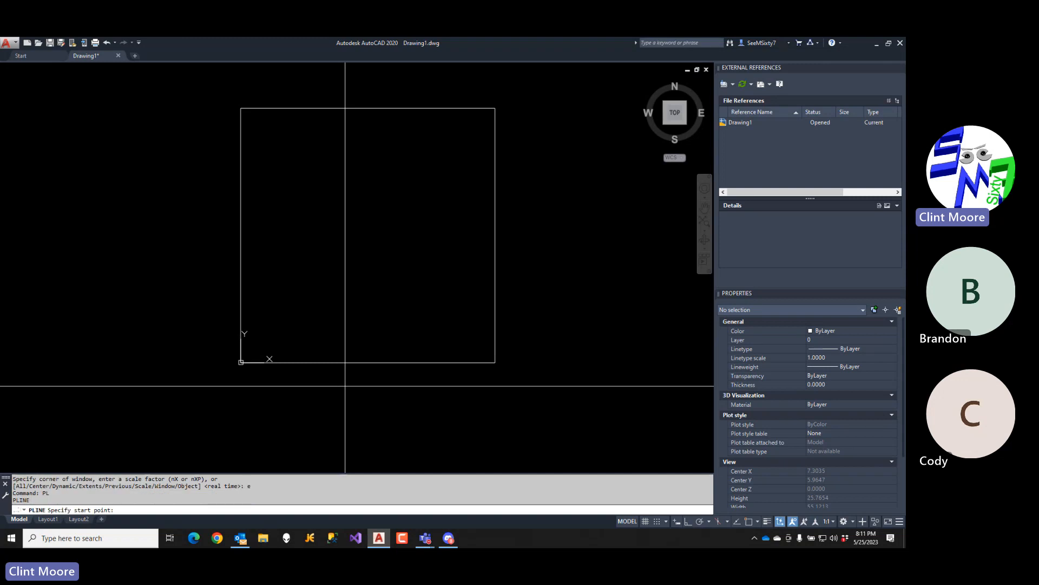
{"action": "type", "text": "2,0"}
{"action": "key", "text": "Return"}
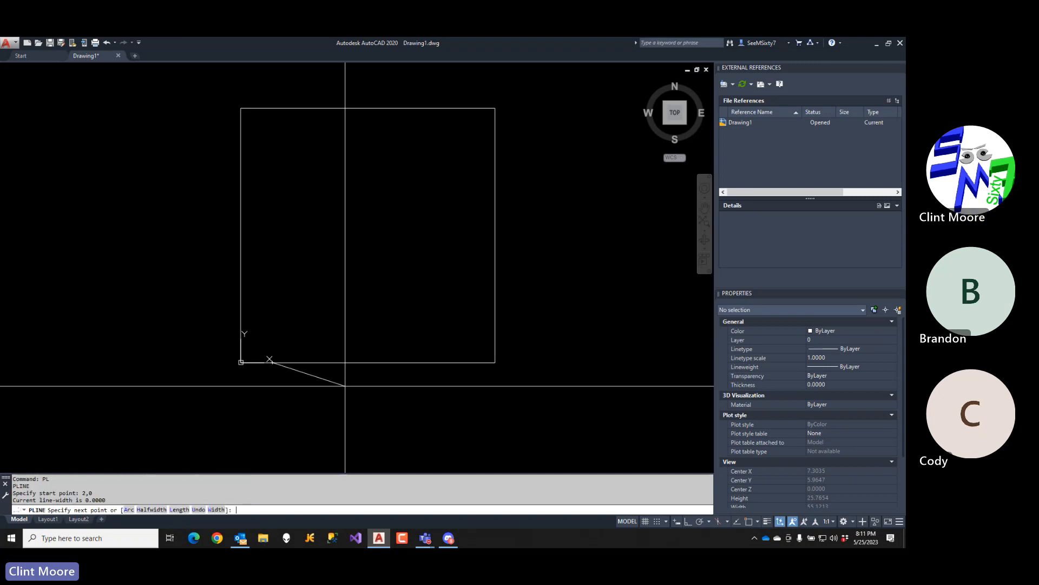
{"action": "key", "text": "F8"}
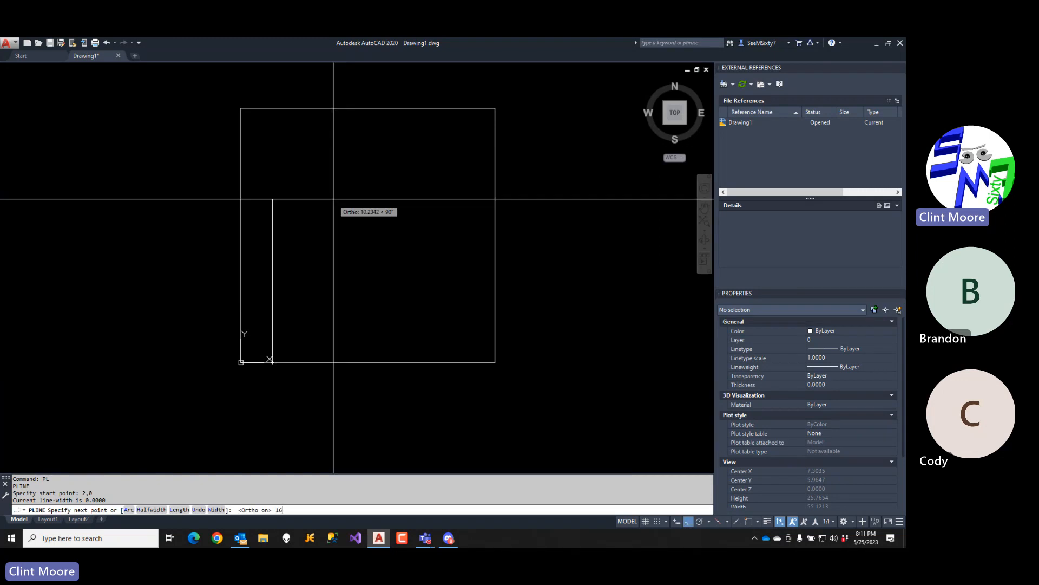
{"action": "type", "text": "16"}
{"action": "key", "text": "Return"}
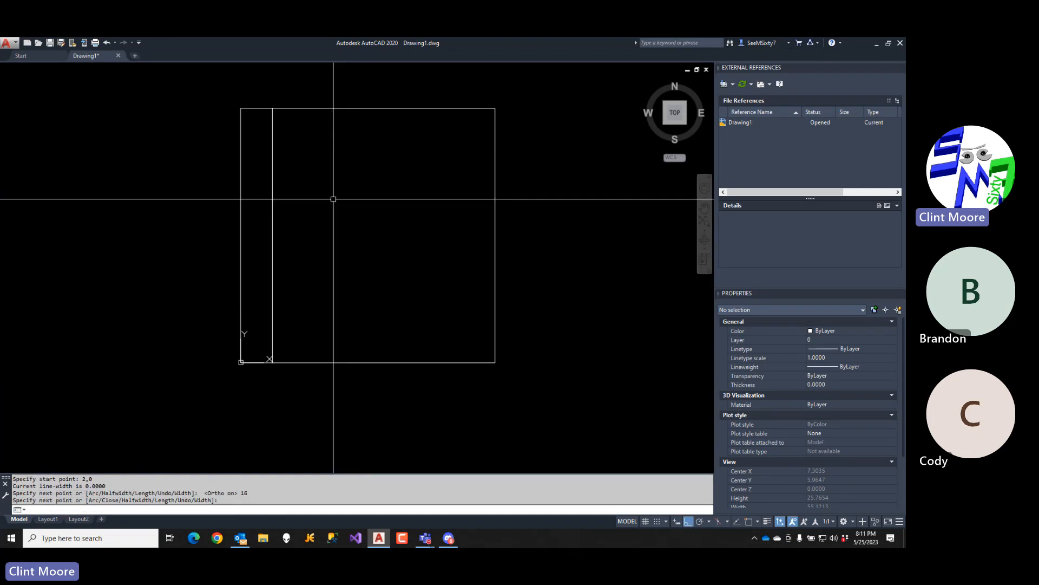
- Offset the vertical line 2 units to the right six times in succession to divide the square into eight columns
{"action": "type", "text": "o"}
{"action": "key", "text": "Return"}
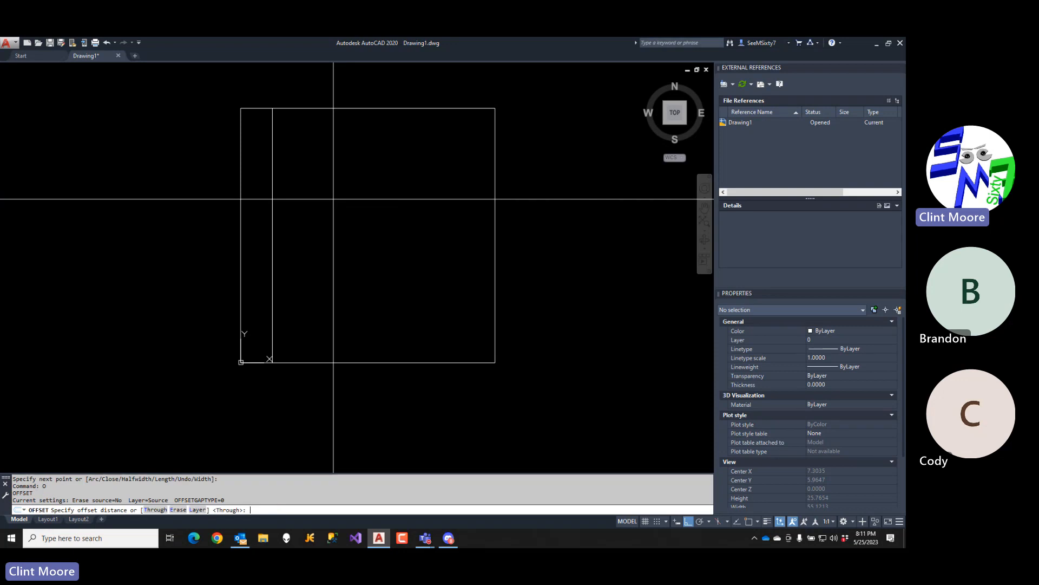
{"action": "type", "text": "2"}
{"action": "key", "text": "Return"}
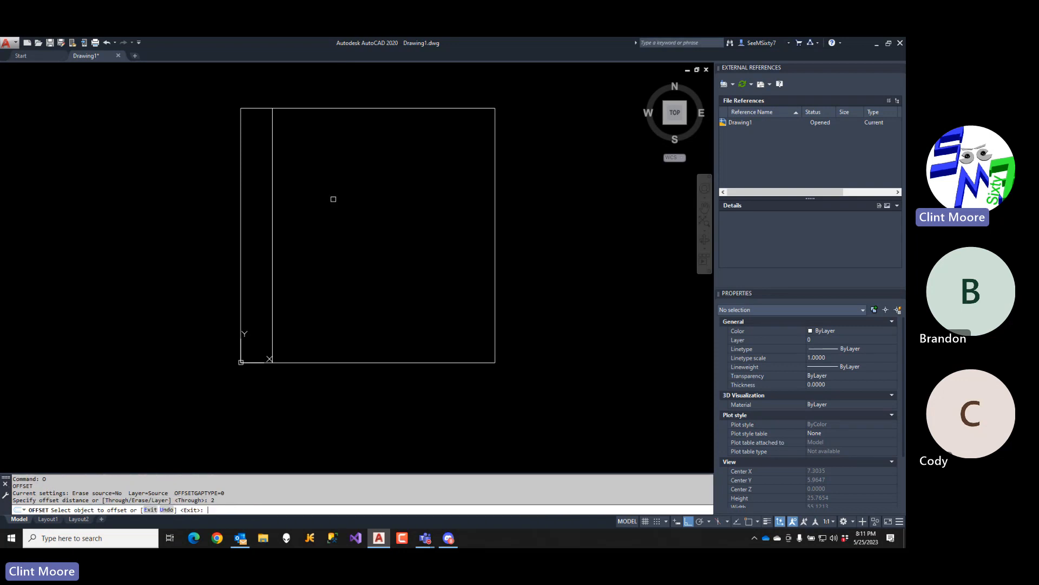
{"action": "left_click", "coordinate": [273, 216]}
{"action": "left_click", "coordinate": [293, 227]}
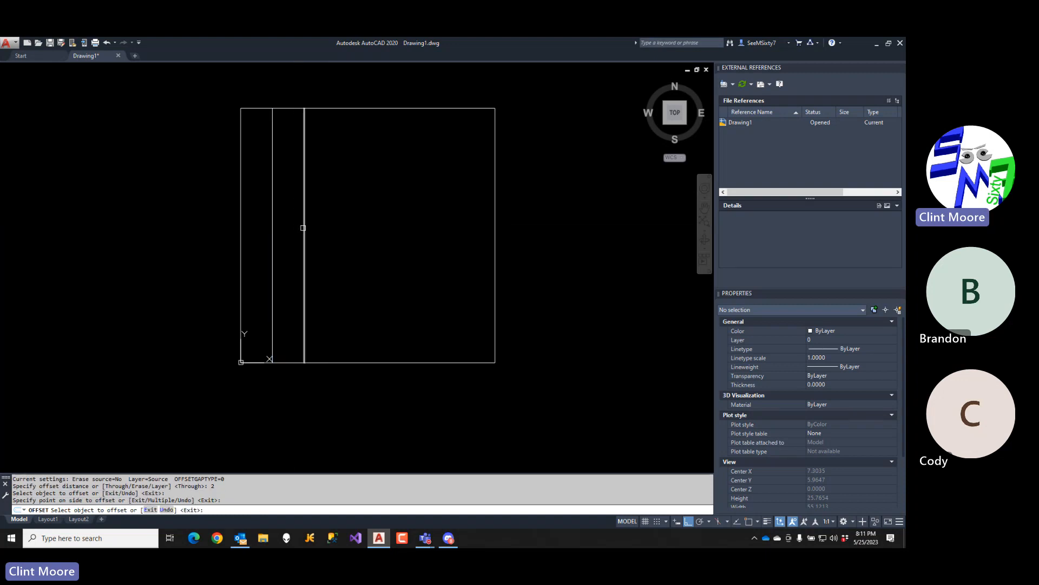
{"action": "left_click", "coordinate": [304, 228]}
{"action": "left_click", "coordinate": [327, 228]}
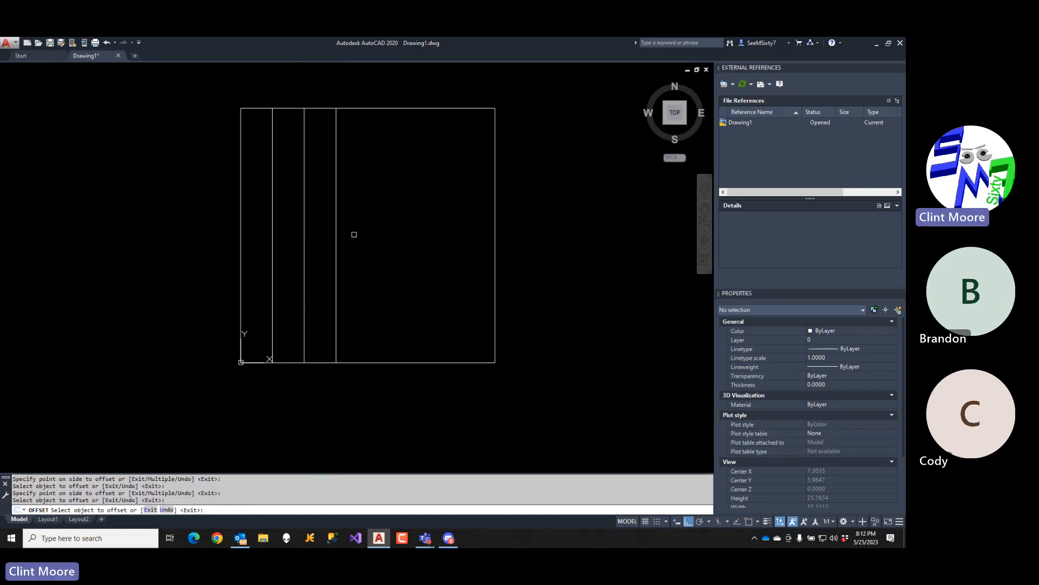
{"action": "left_click", "coordinate": [338, 243]}
{"action": "left_click", "coordinate": [360, 239]}
{"action": "left_click", "coordinate": [367, 243]}
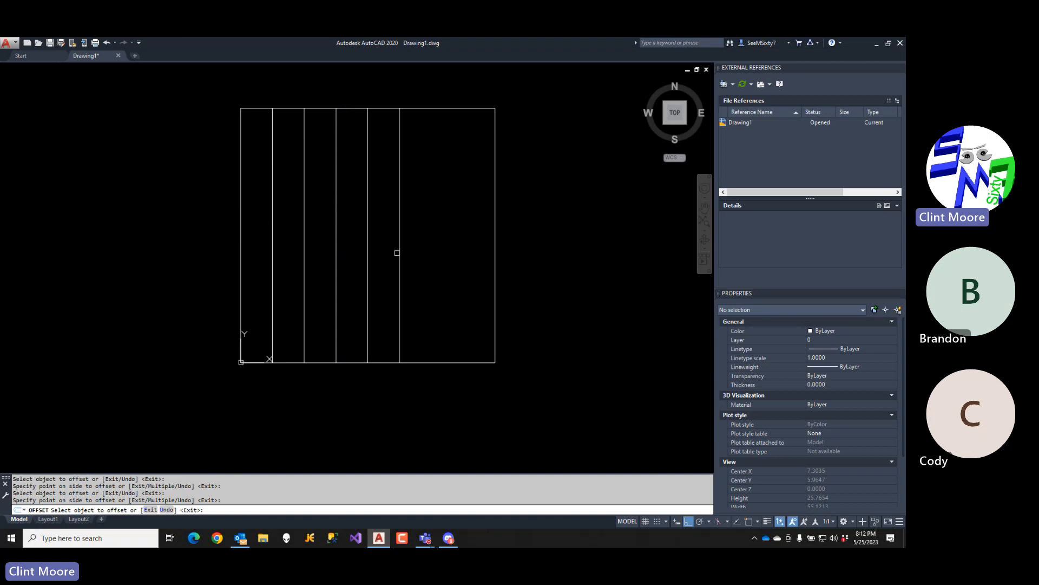
{"action": "left_click", "coordinate": [397, 253]}
{"action": "left_click", "coordinate": [400, 250]}
{"action": "left_click", "coordinate": [416, 247]}
{"action": "left_click", "coordinate": [430, 247]}
{"action": "left_click", "coordinate": [441, 238]}
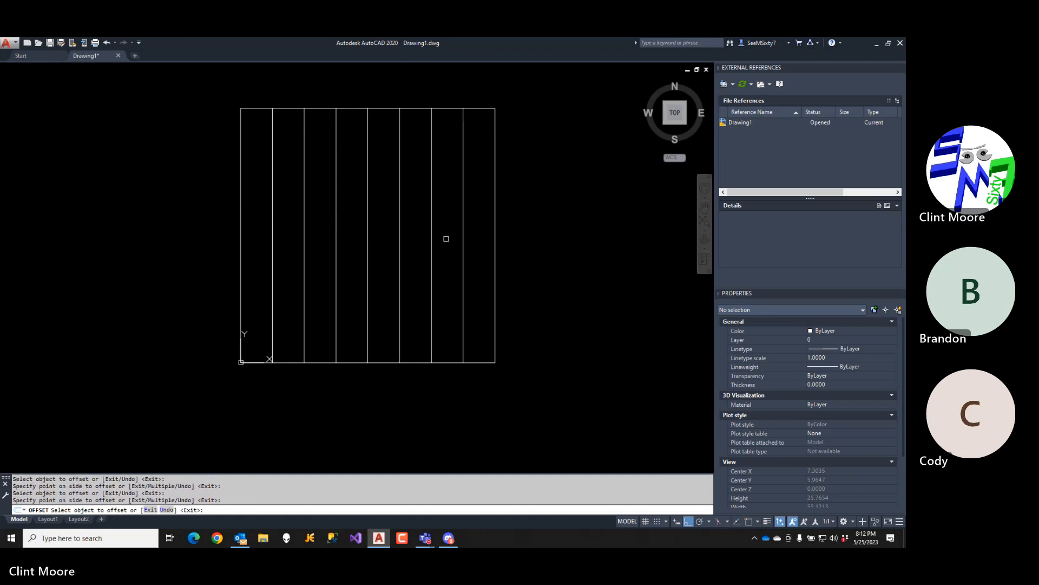
{"action": "key", "text": "Return"}
{"action": "type", "text": "L"}
{"action": "key", "text": "Return"}
{"action": "type", "text": "OFFSET"}
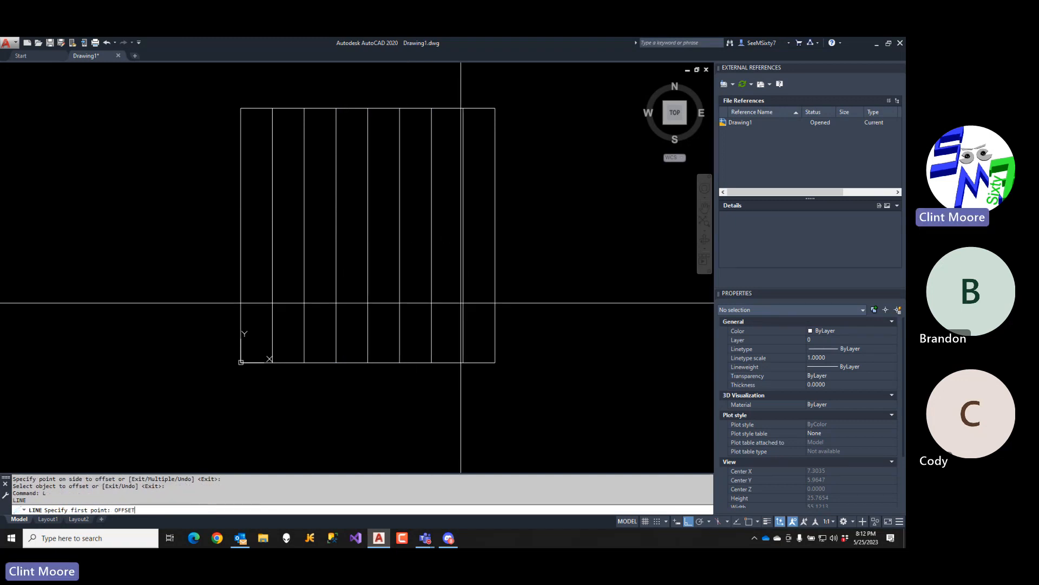
{"action": "type", "text": "0,2"}
{"action": "key", "text": "Escape"}
{"action": "key", "text": "Escape"}
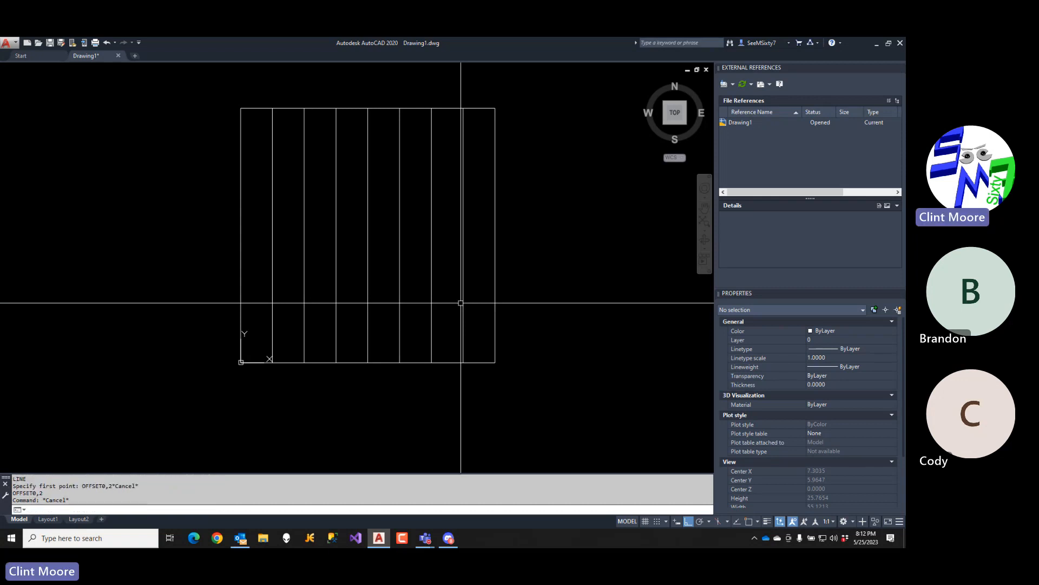
- Draw a horizontal line 16 units long from 0,2 across the square
{"action": "type", "text": "l"}
{"action": "key", "text": "Return"}
{"action": "type", "text": "0,2"}
{"action": "key", "text": "Return"}
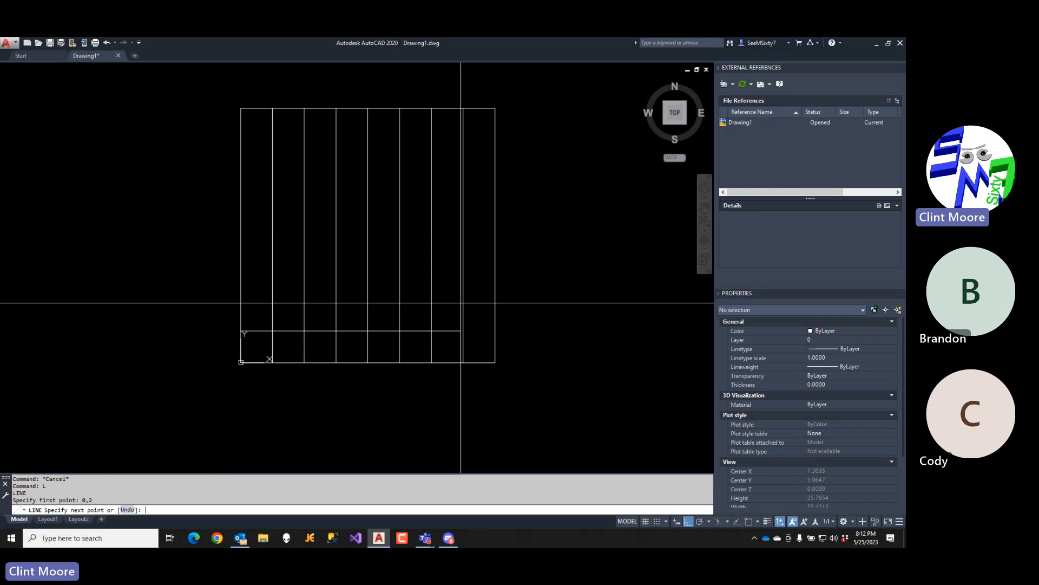
{"action": "type", "text": "16"}
{"action": "key", "text": "Return"}
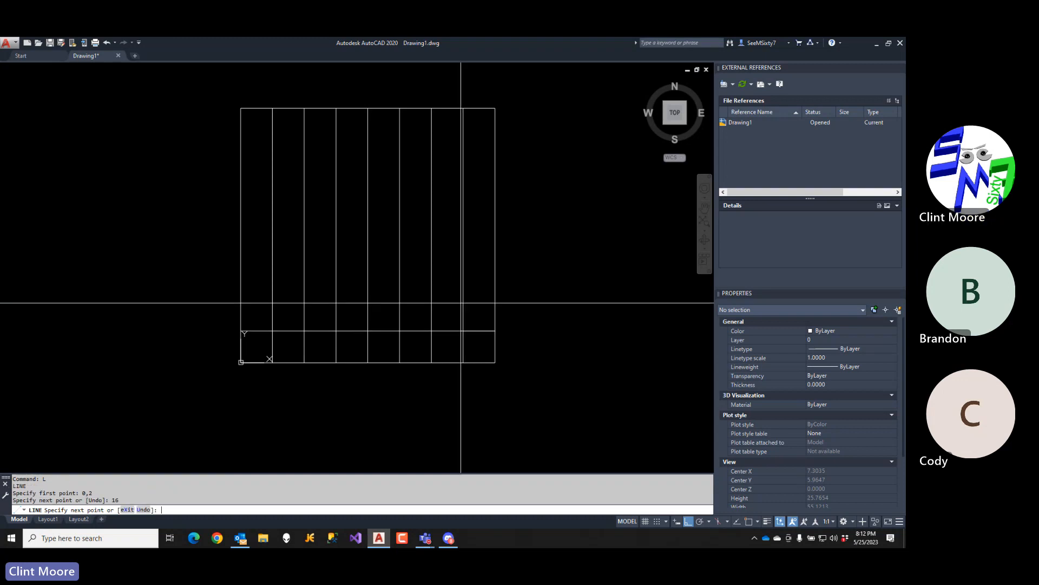
{"action": "type", "text": "o"}
{"action": "key", "text": "Return"}
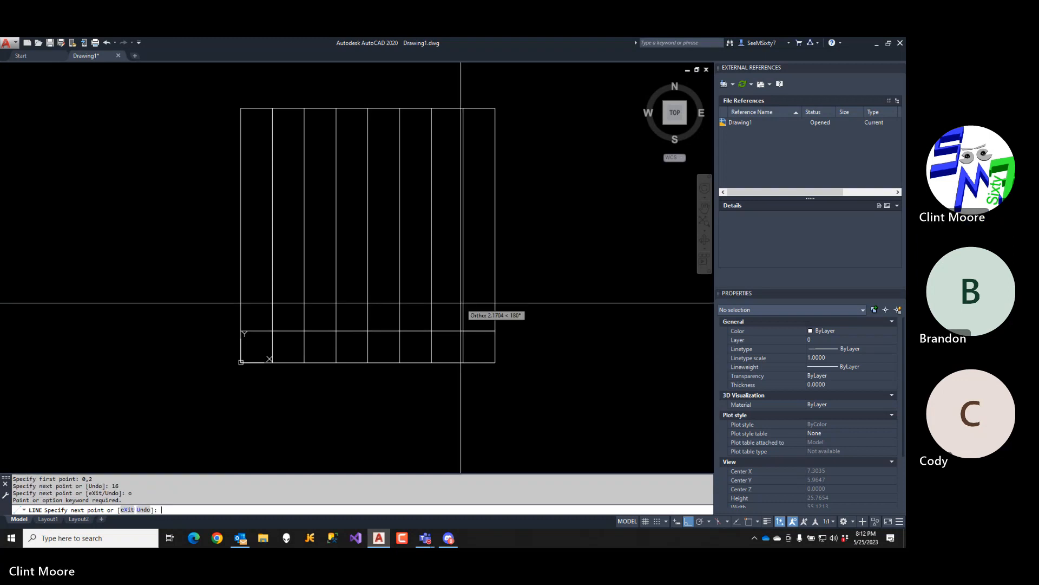
{"action": "key", "text": "Return"}
{"action": "type", "text": "l"}
{"action": "key", "text": "Return"}
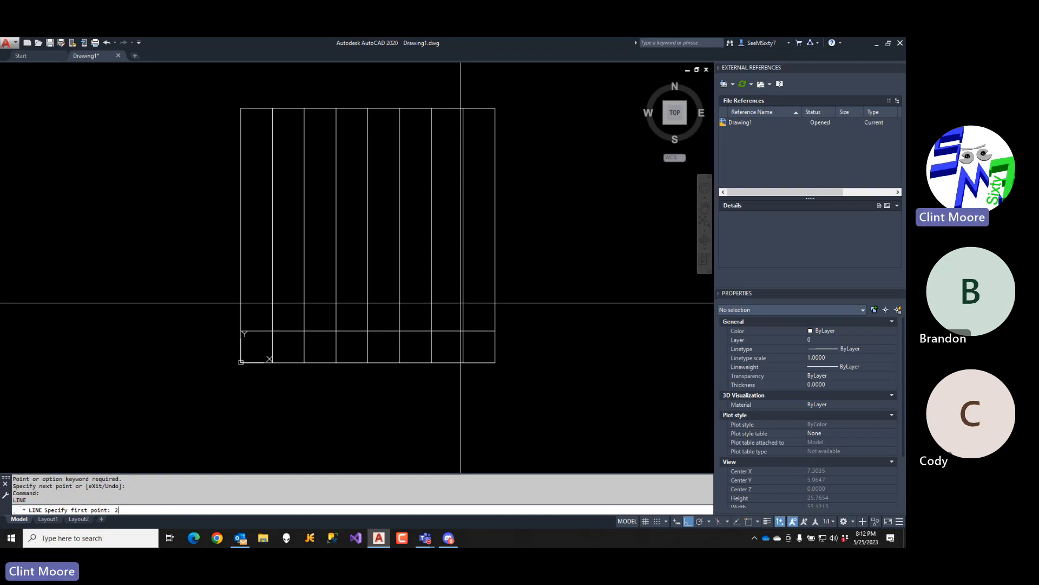
{"action": "type", "text": "2"}
{"action": "key", "text": "Return"}
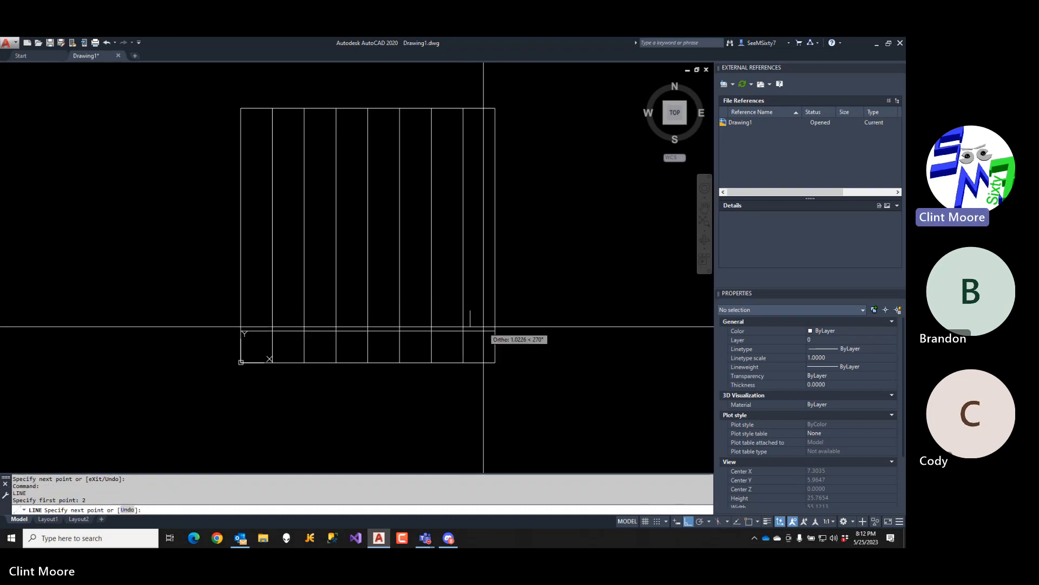
{"action": "key", "text": "Escape"}
- Offset the horizontal line 2 units upward six times in succession to divide the square into eight rows
{"action": "type", "text": "o"}
{"action": "key", "text": "Return"}
{"action": "type", "text": "2"}
{"action": "key", "text": "Return"}
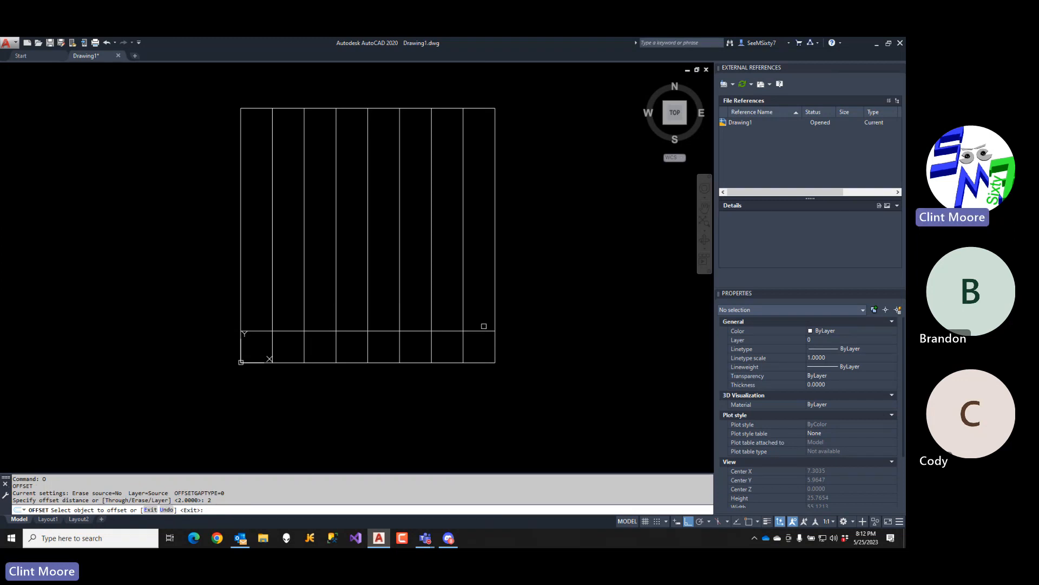
{"action": "left_click", "coordinate": [484, 330]}
{"action": "left_click", "coordinate": [480, 303]}
{"action": "left_click", "coordinate": [481, 298]}
{"action": "left_click", "coordinate": [483, 285]}
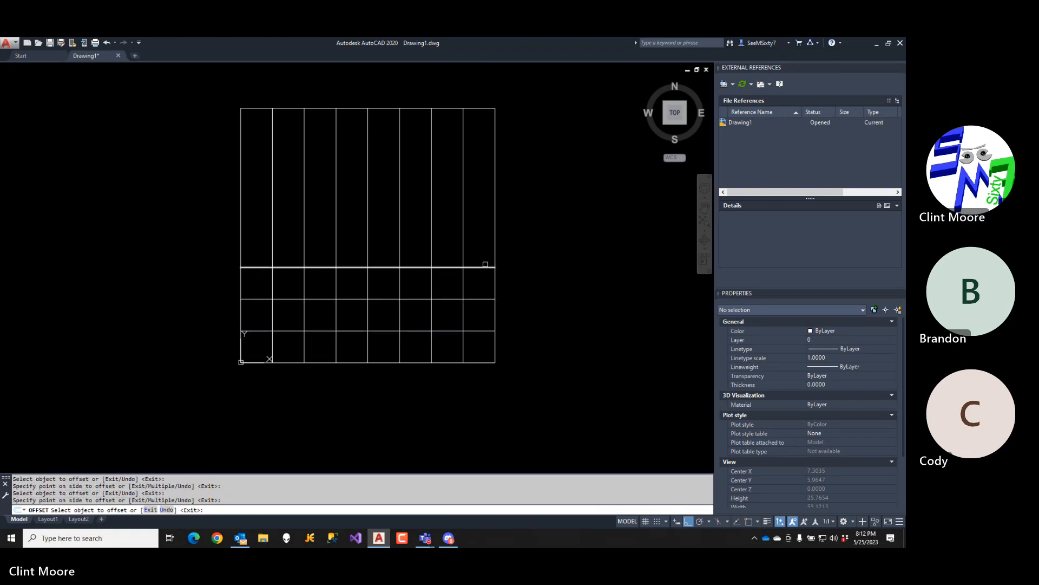
{"action": "left_click", "coordinate": [485, 266]}
{"action": "left_click", "coordinate": [481, 254]}
{"action": "left_click", "coordinate": [484, 235]}
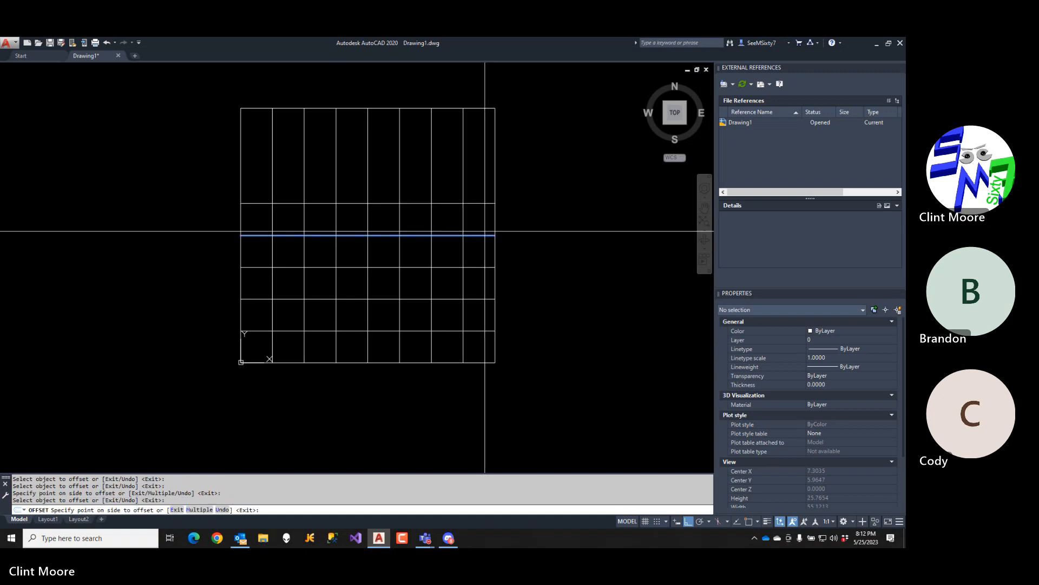
{"action": "left_click", "coordinate": [485, 223]}
{"action": "left_click", "coordinate": [485, 203]}
{"action": "left_click", "coordinate": [484, 192]}
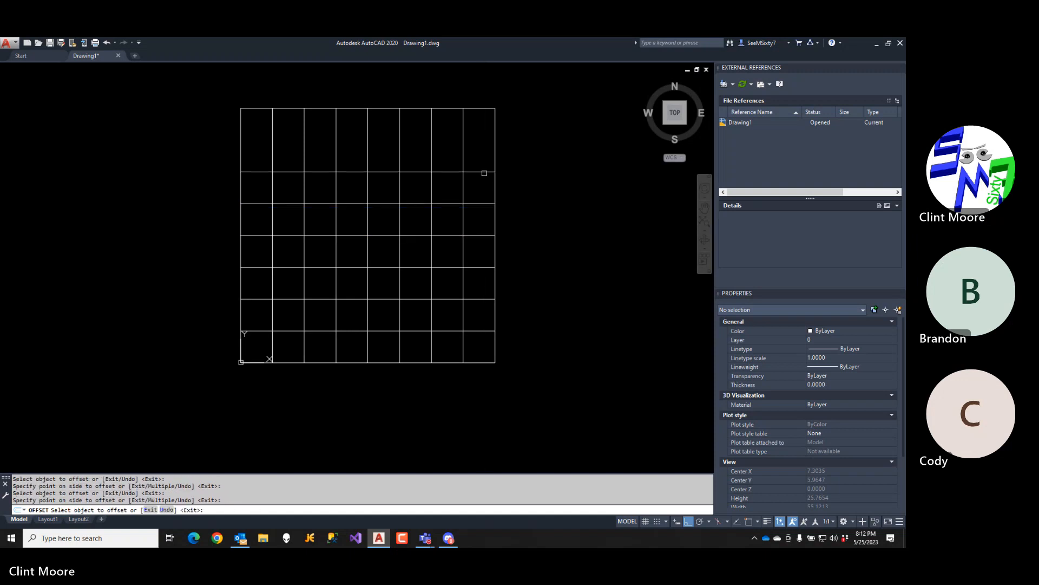
{"action": "left_click", "coordinate": [485, 171]}
{"action": "left_click", "coordinate": [482, 158]}
{"action": "key", "text": "Return"}
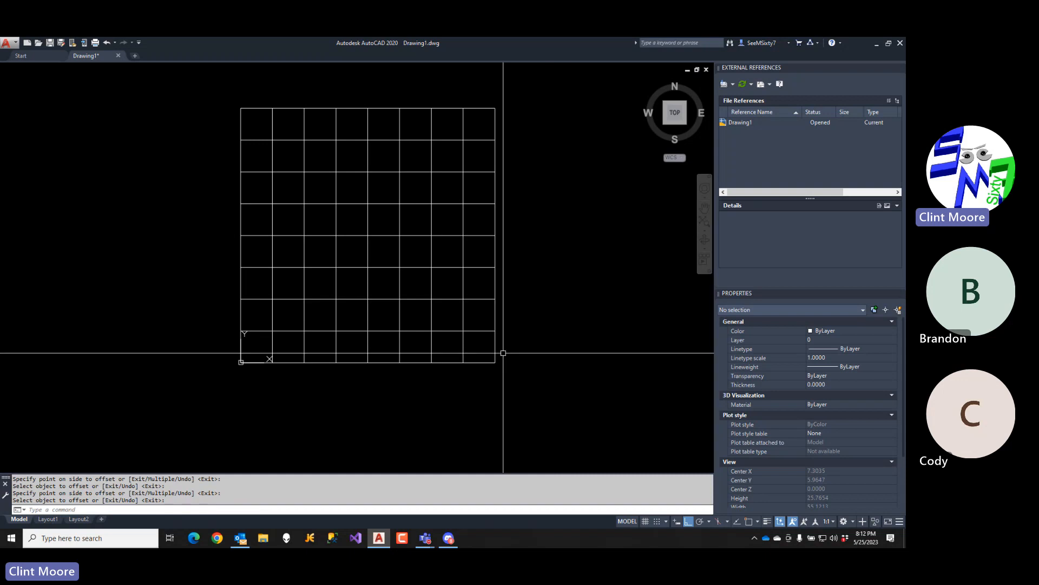
- Offset the outer square outward by .125 to form a thin border around the grid
{"action": "type", "text": "o"}
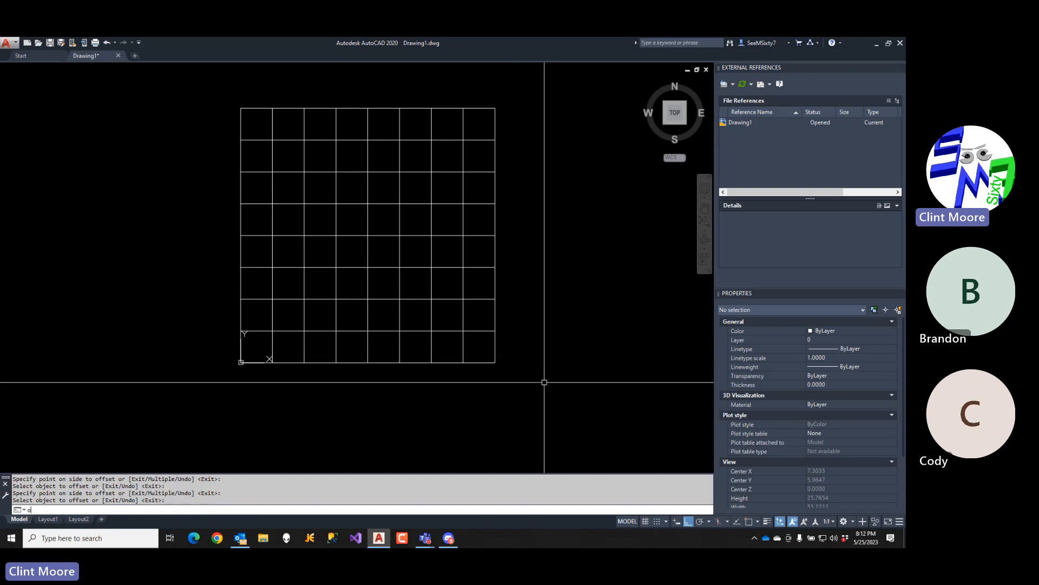
{"action": "key", "text": "Return"}
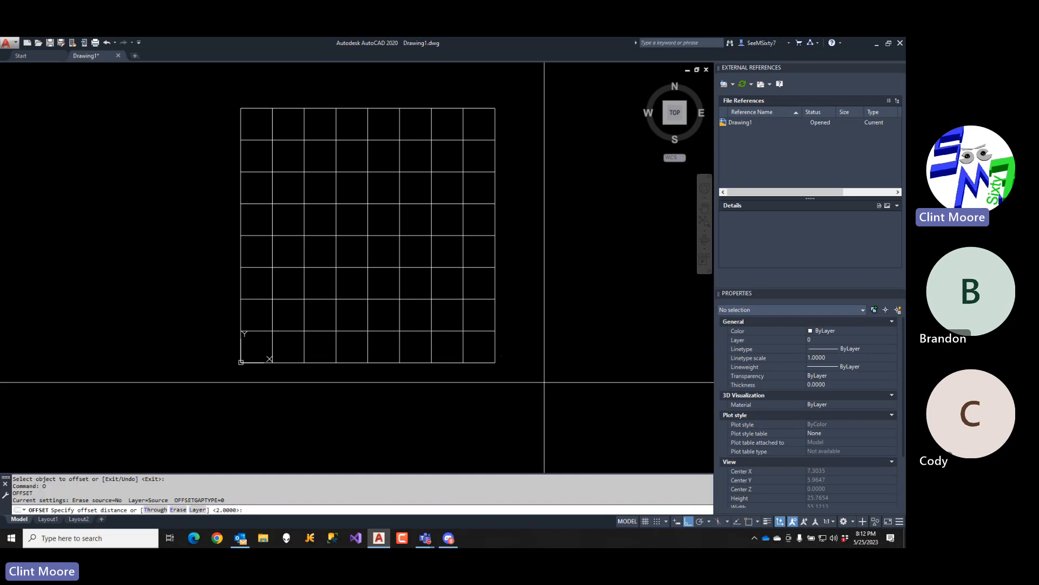
{"action": "type", "text": ".125"}
{"action": "key", "text": "Return"}
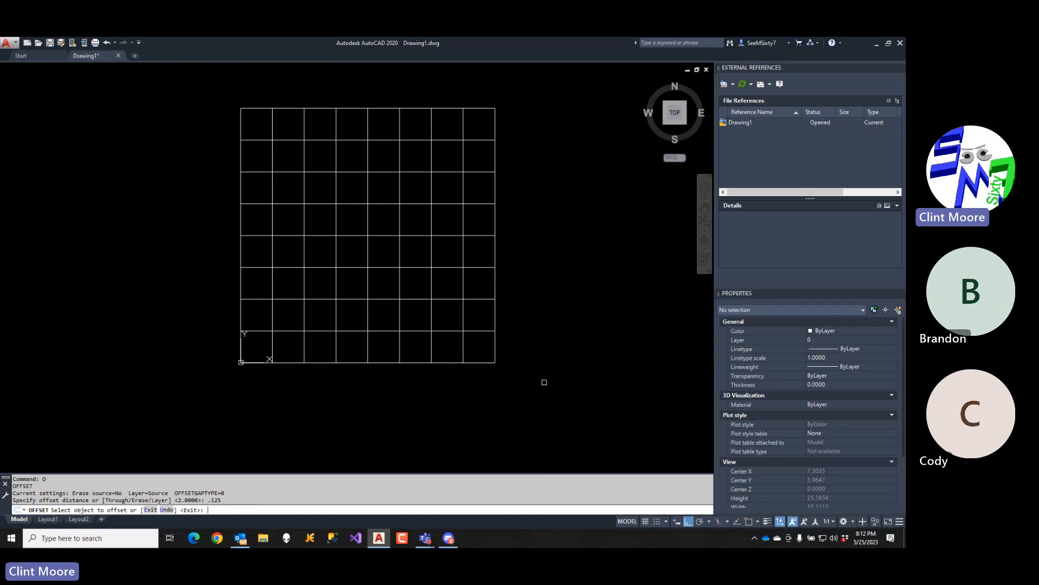
{"action": "left_click", "coordinate": [498, 318]}
{"action": "left_click", "coordinate": [499, 315]}
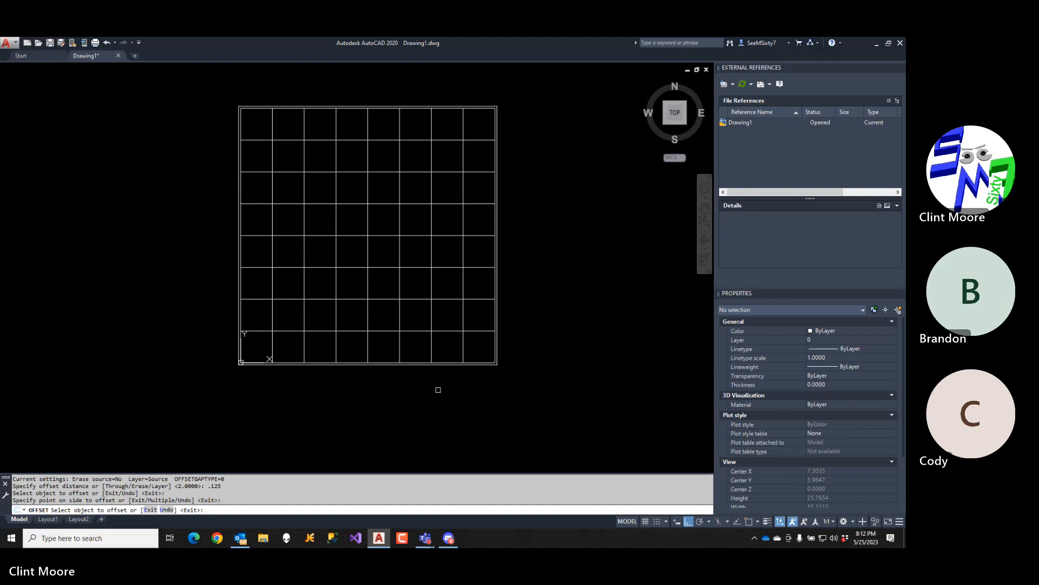
{"action": "key", "text": "Escape"}
{"action": "key", "text": "Escape"}
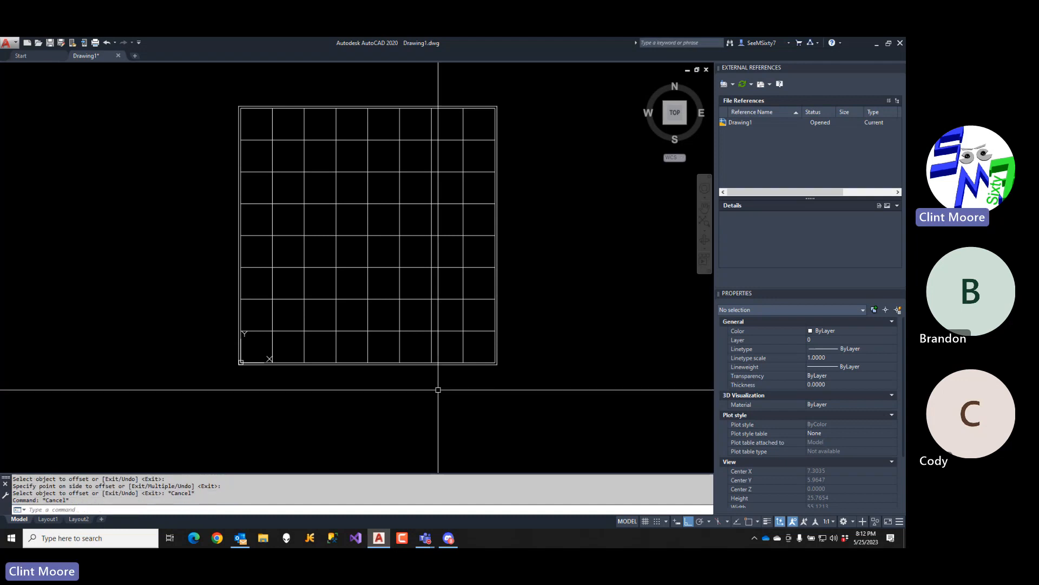
- Create a new layer named Board
{"action": "type", "text": "la"}
{"action": "key", "text": "Return"}
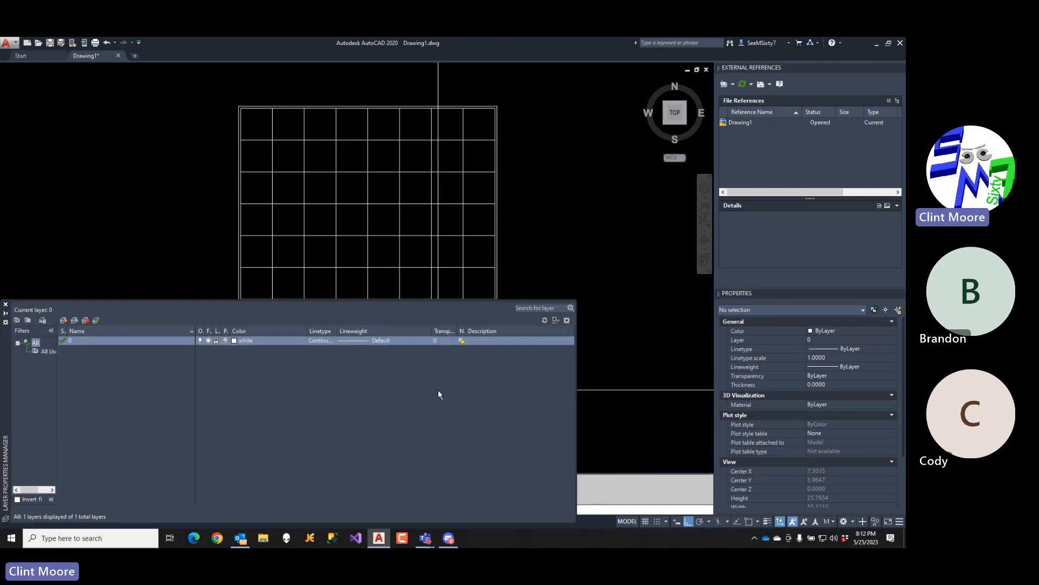
{"action": "left_click", "coordinate": [63, 320]}
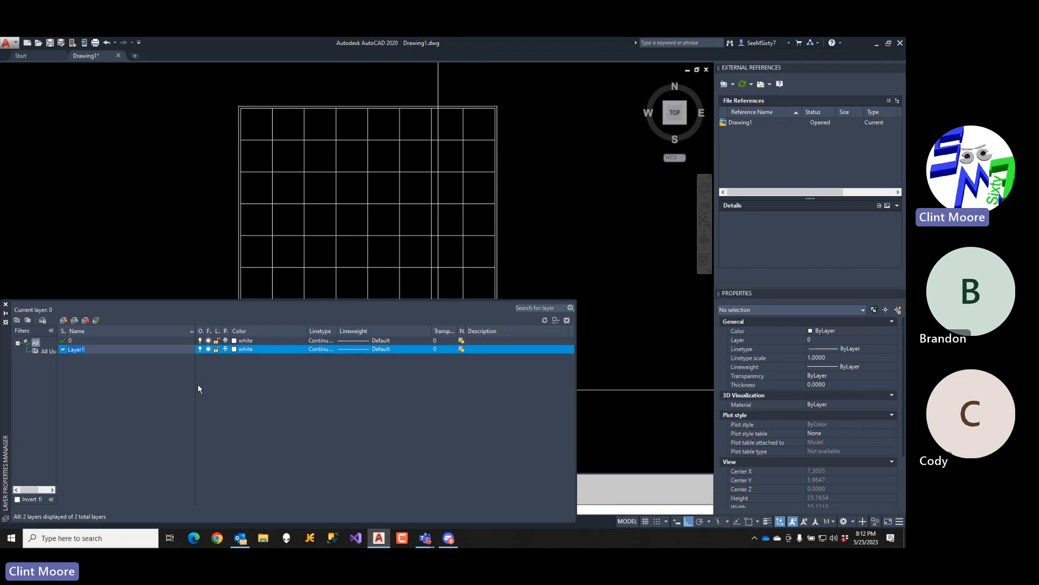
{"action": "type", "text": "Boar"}
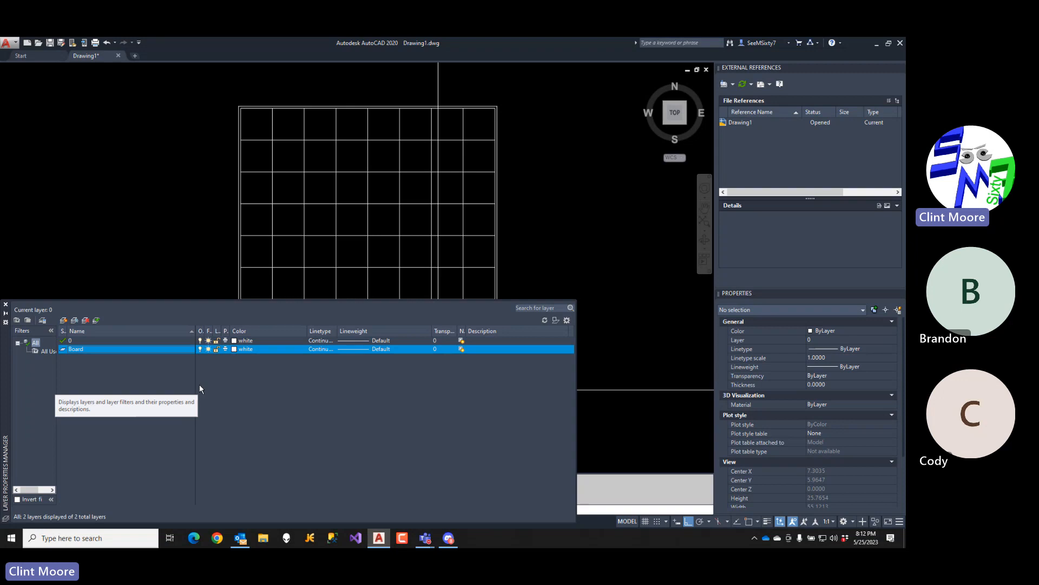
{"action": "type", "text": "d"}
{"action": "key", "text": "Return"}
- Set the Board layer's colour to index 140 and close the layer manager
{"action": "left_click", "coordinate": [235, 350]}
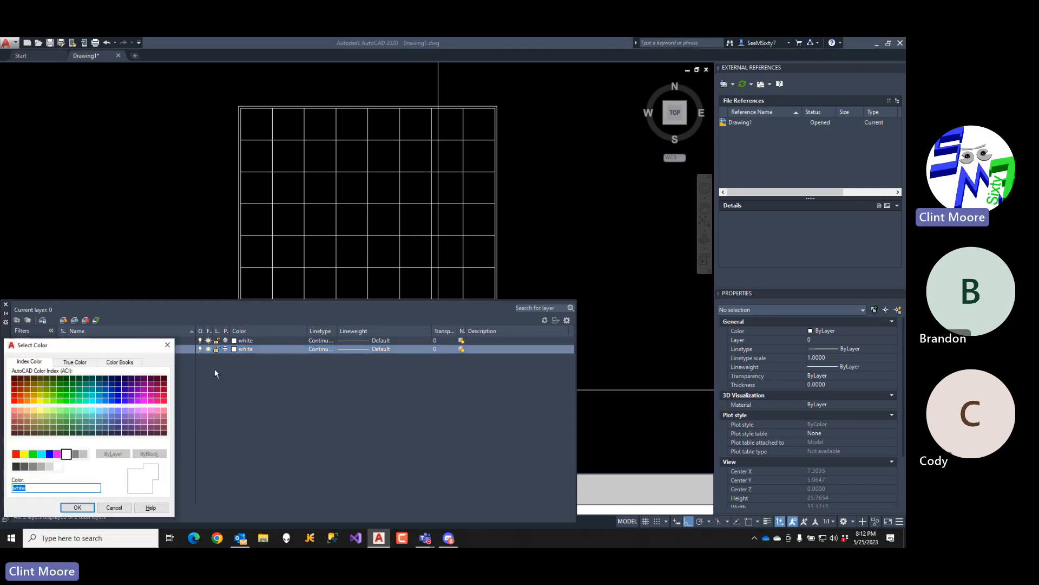
{"action": "left_click", "coordinate": [99, 401]}
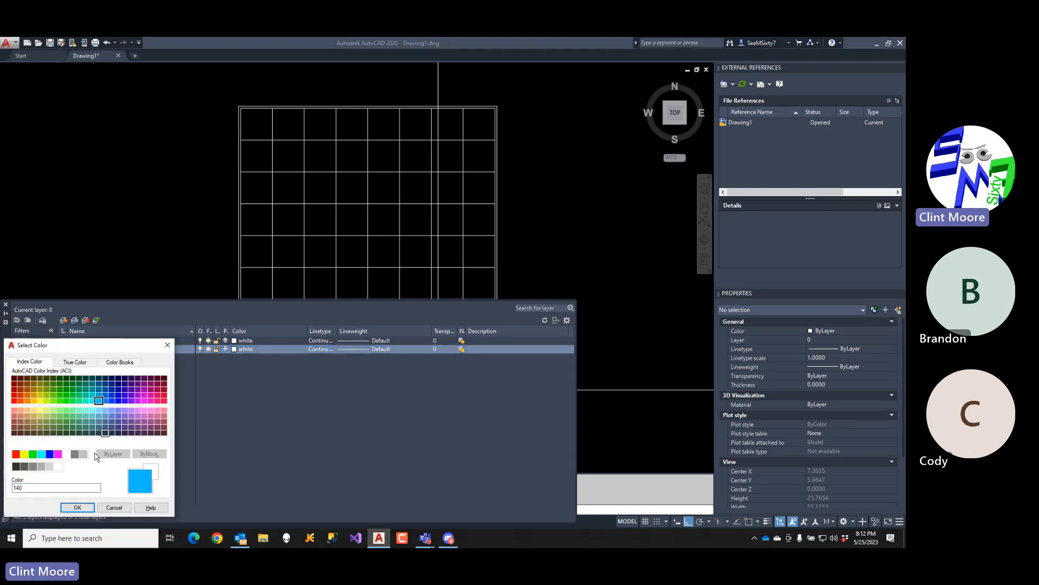
{"action": "left_click", "coordinate": [78, 507]}
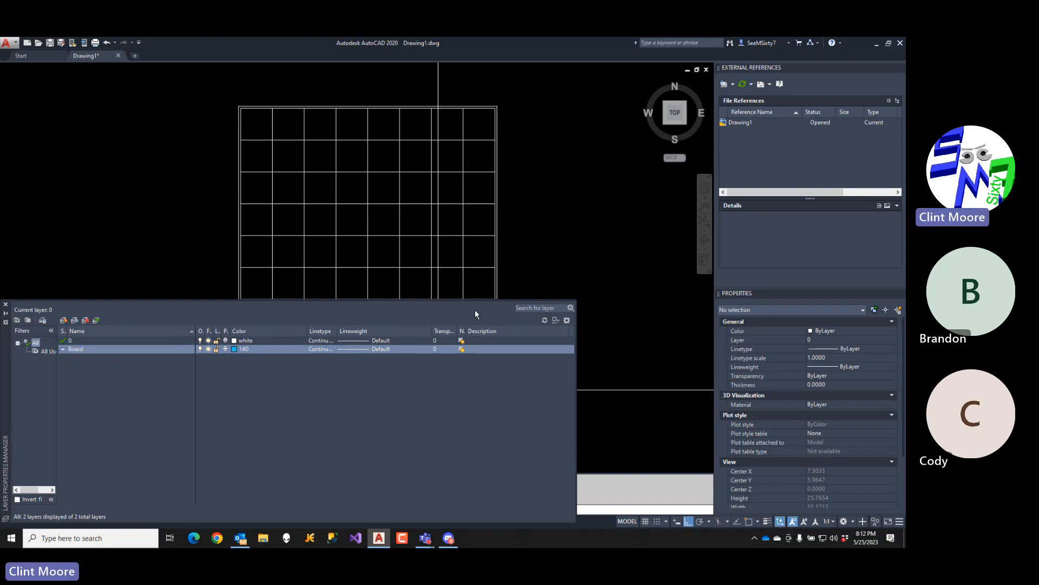
{"action": "left_click", "coordinate": [6, 306]}
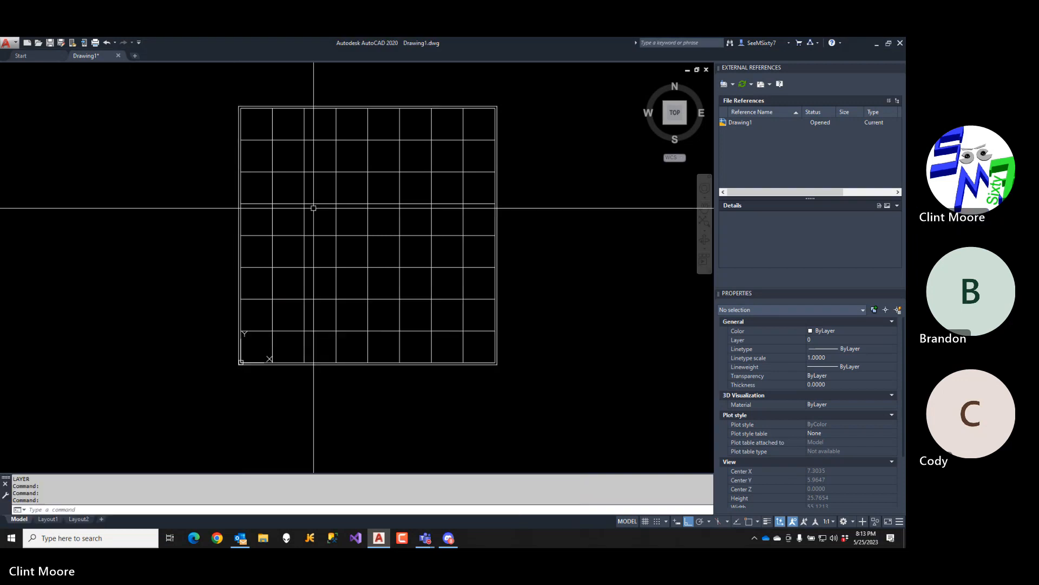
- Select both outer squares and all the grid lines and move them to the Board layer
{"action": "left_click", "coordinate": [500, 101]}
{"action": "left_click", "coordinate": [491, 115]}
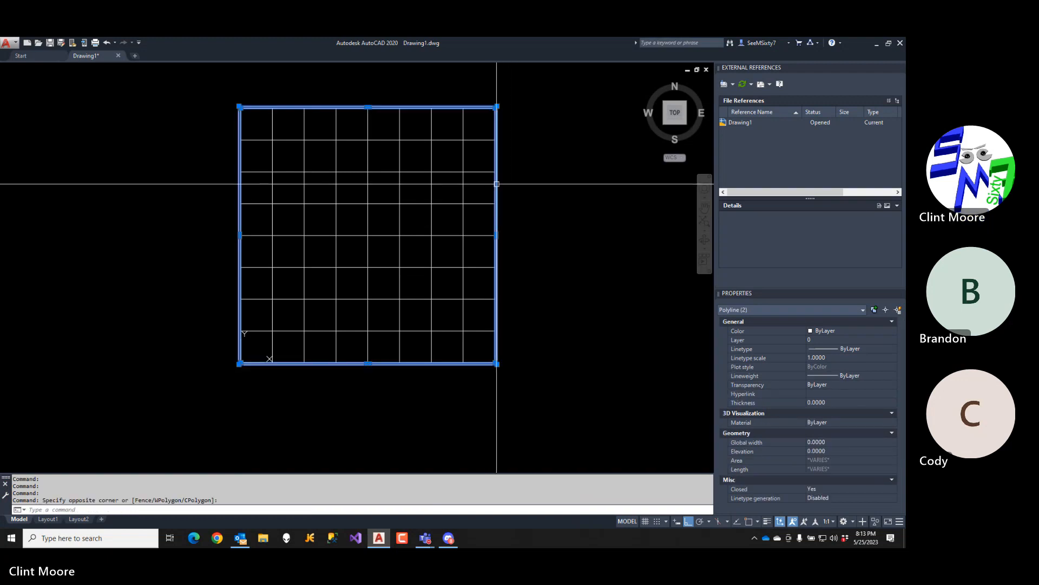
{"action": "left_click", "coordinate": [484, 123]}
{"action": "left_click", "coordinate": [264, 346]}
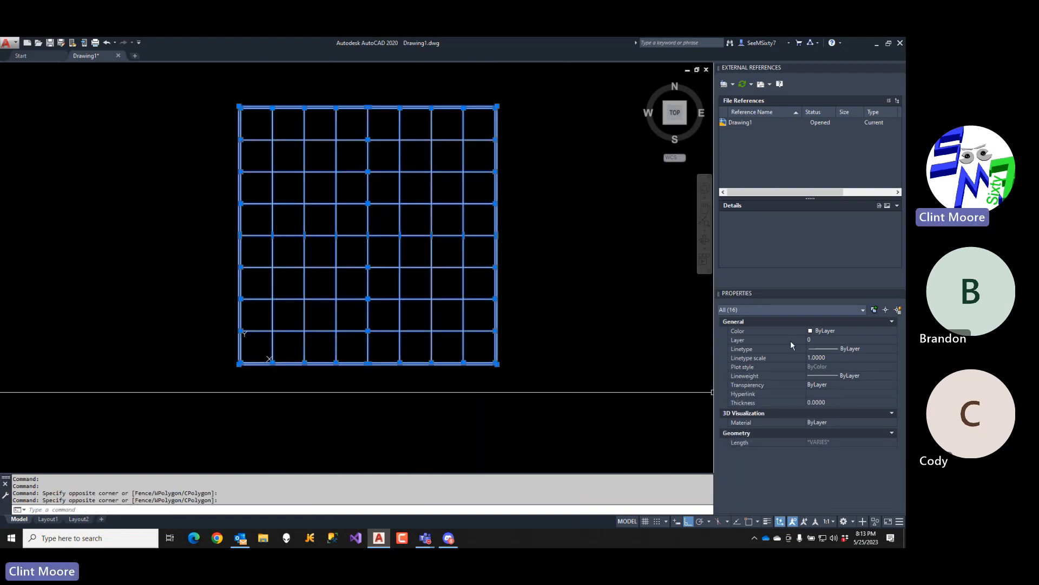
{"action": "left_click", "coordinate": [828, 338]}
{"action": "left_click", "coordinate": [830, 339]}
{"action": "left_click", "coordinate": [821, 358]}
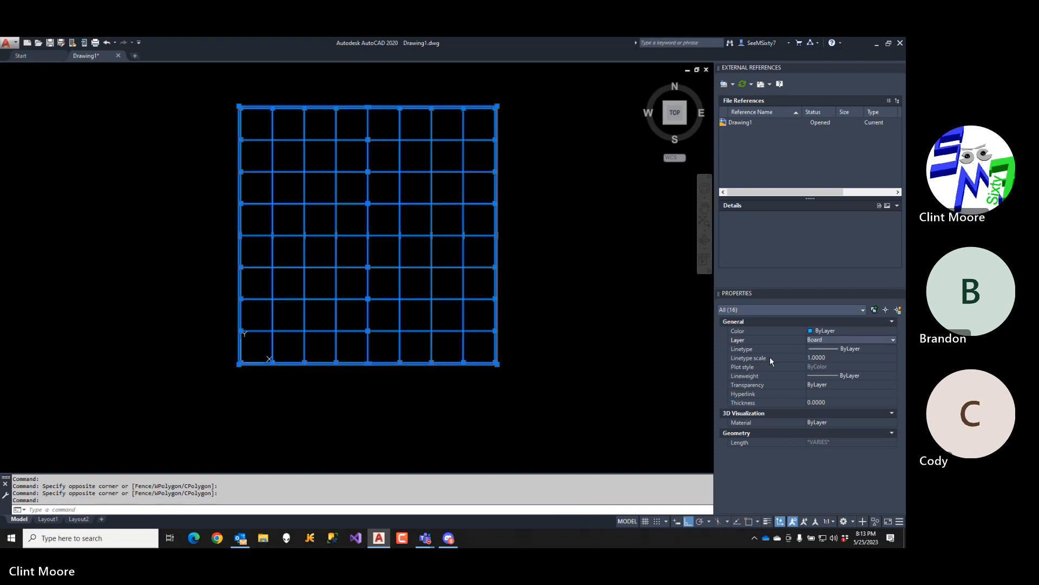
{"action": "key", "text": "Escape"}
{"action": "key", "text": "Escape"}
- Draw a closed 2 by 2 unit square as a polyline in the empty area below and left of the board
{"action": "middle_click_drag", "start_coordinate": [385, 395], "coordinate": [456, 371]}
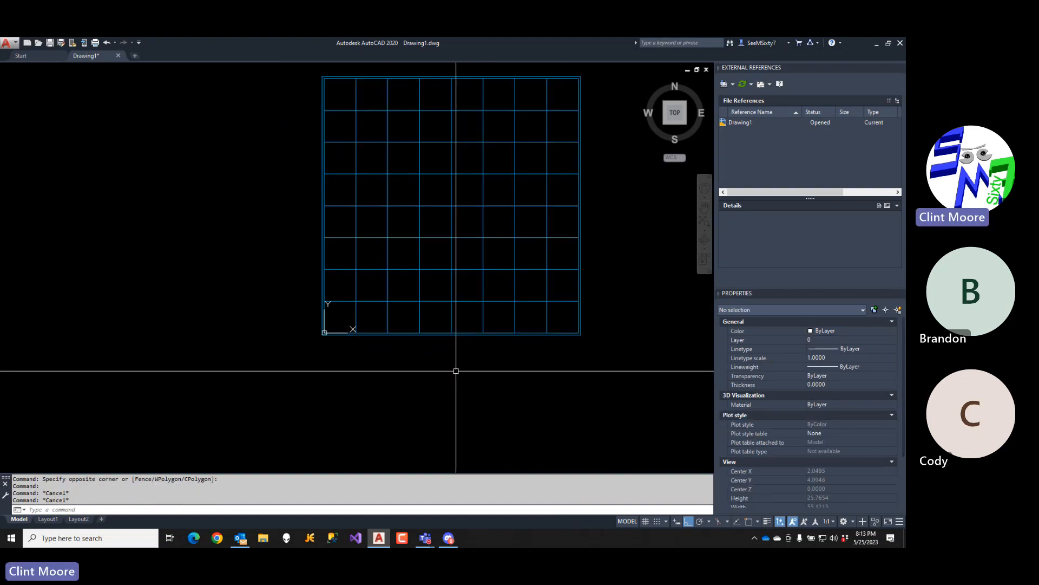
{"action": "type", "text": "pline"}
{"action": "key", "text": "Return"}
{"action": "left_click", "coordinate": [182, 384]}
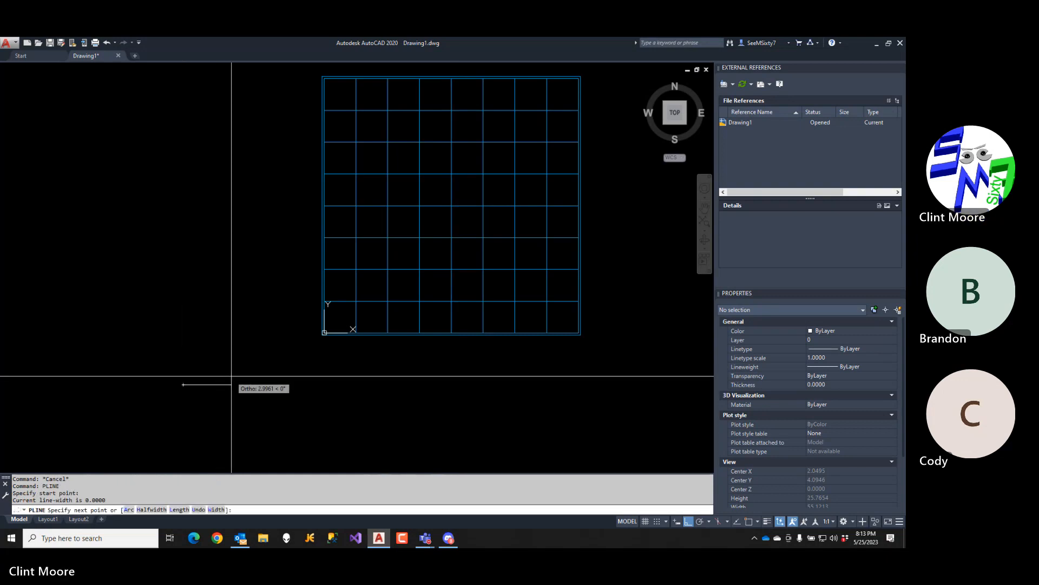
{"action": "type", "text": "2"}
{"action": "key", "text": "Return"}
{"action": "type", "text": "2"}
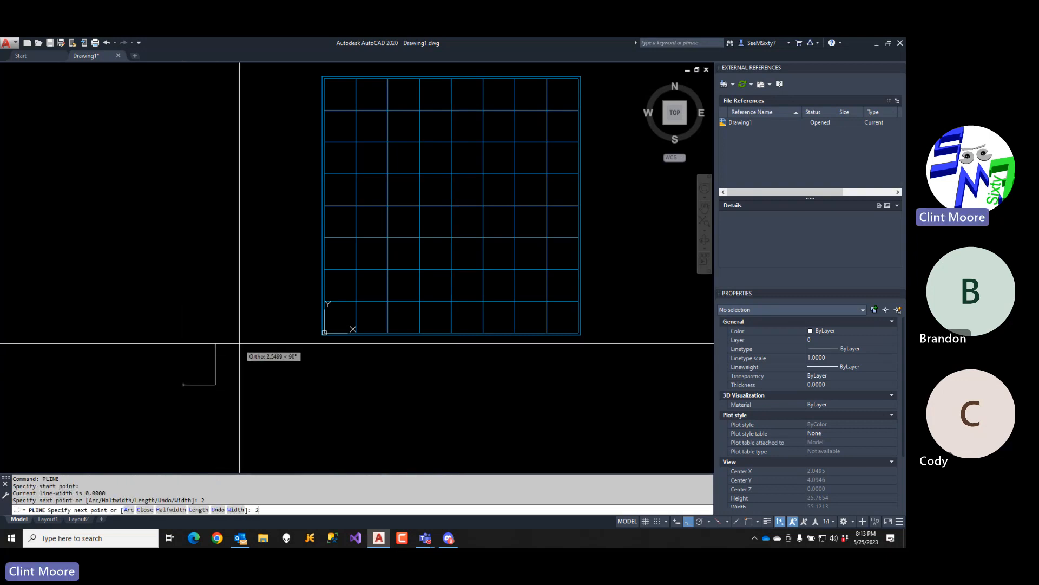
{"action": "key", "text": "Return"}
{"action": "type", "text": "c"}
{"action": "key", "text": "Return"}
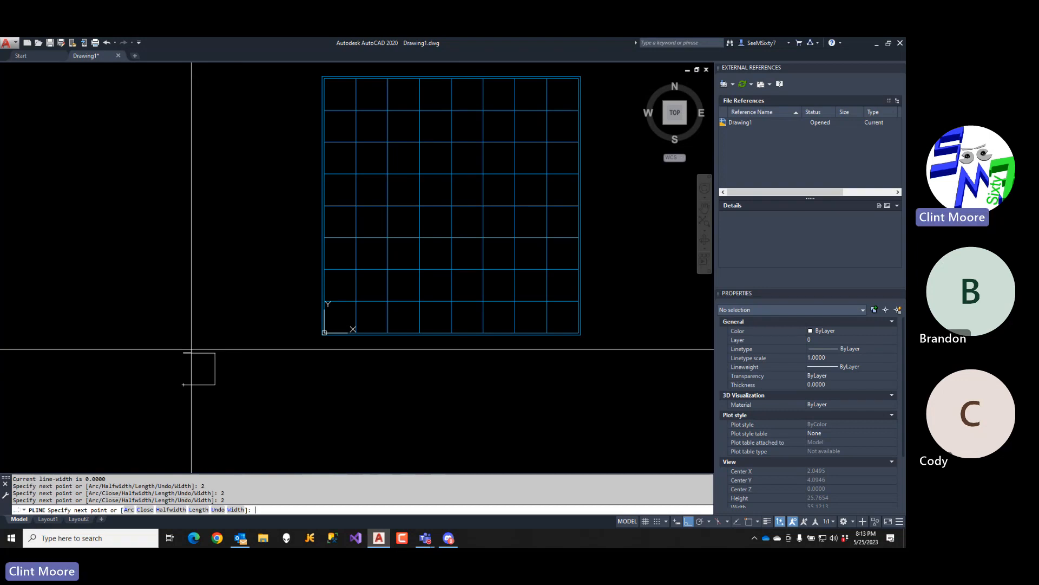
- Draw a vertical polyline from the midpoint of the small square's bottom edge perpendicular to its top edge
{"action": "scroll", "coordinate": [176, 389], "scroll_direction": "up", "scroll_amount": 5}
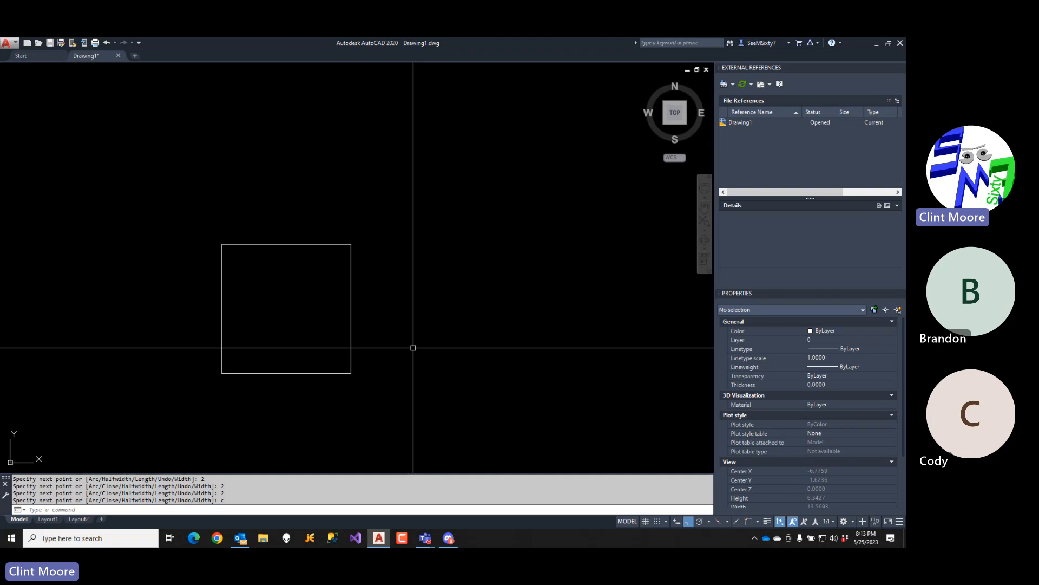
{"action": "type", "text": "PL"}
{"action": "key", "text": "Return"}
{"action": "type", "text": "mid"}
{"action": "key", "text": "Return"}
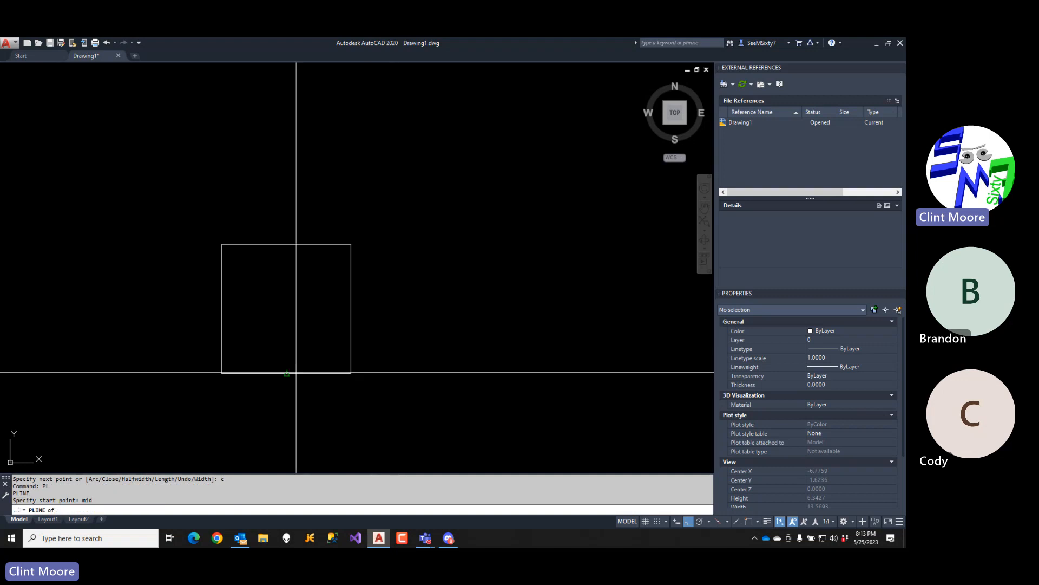
{"action": "left_click", "coordinate": [287, 373]}
{"action": "type", "text": "per"}
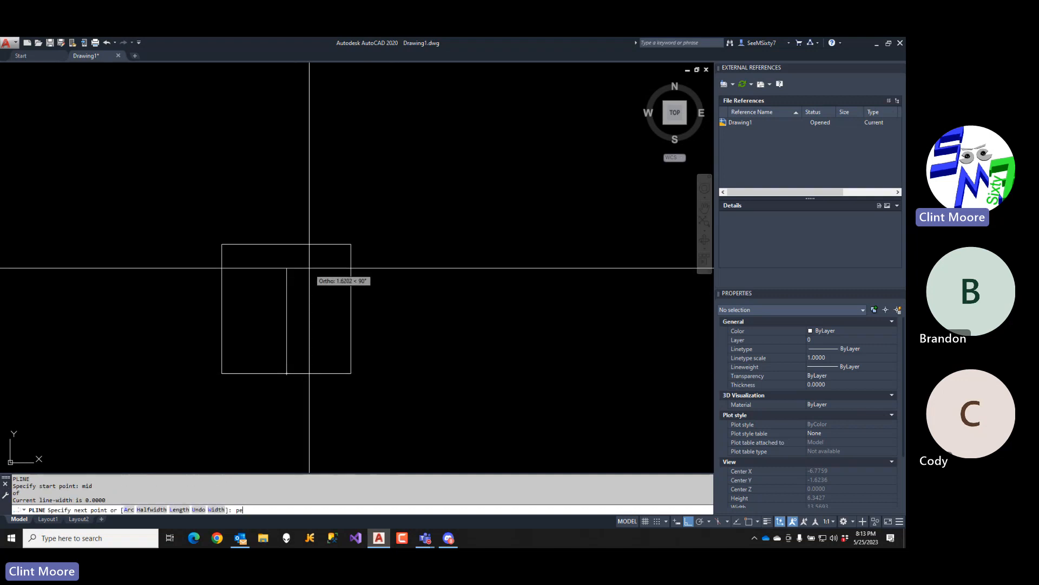
{"action": "key", "text": "Return"}
{"action": "left_click", "coordinate": [308, 248]}
{"action": "key", "text": "Return"}
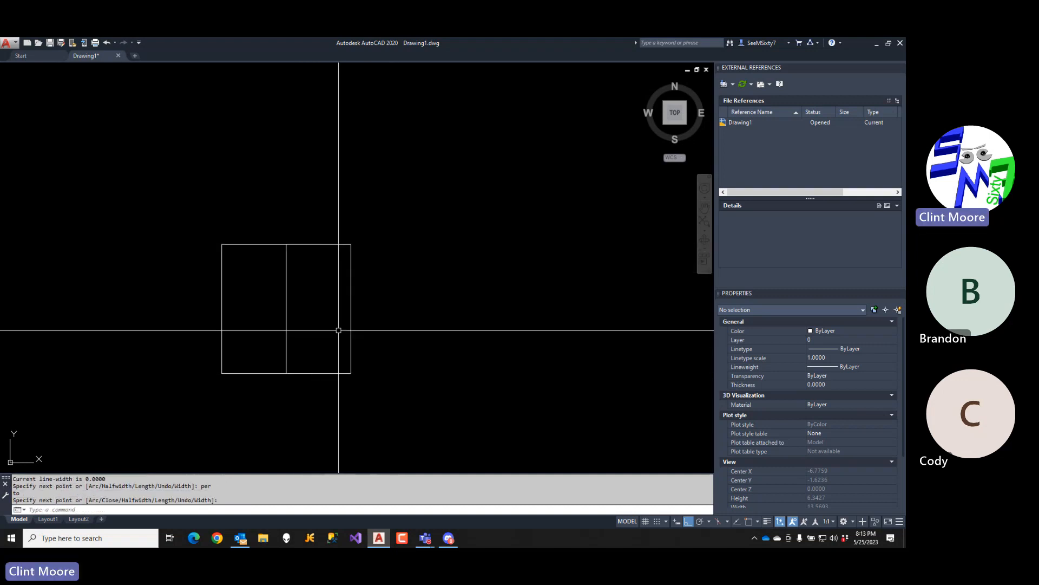
- Begin a polyline profile at the centre line's lower end with segments .5 to the right and .125 upward
{"action": "type", "text": "PL"}
{"action": "key", "text": "Return"}
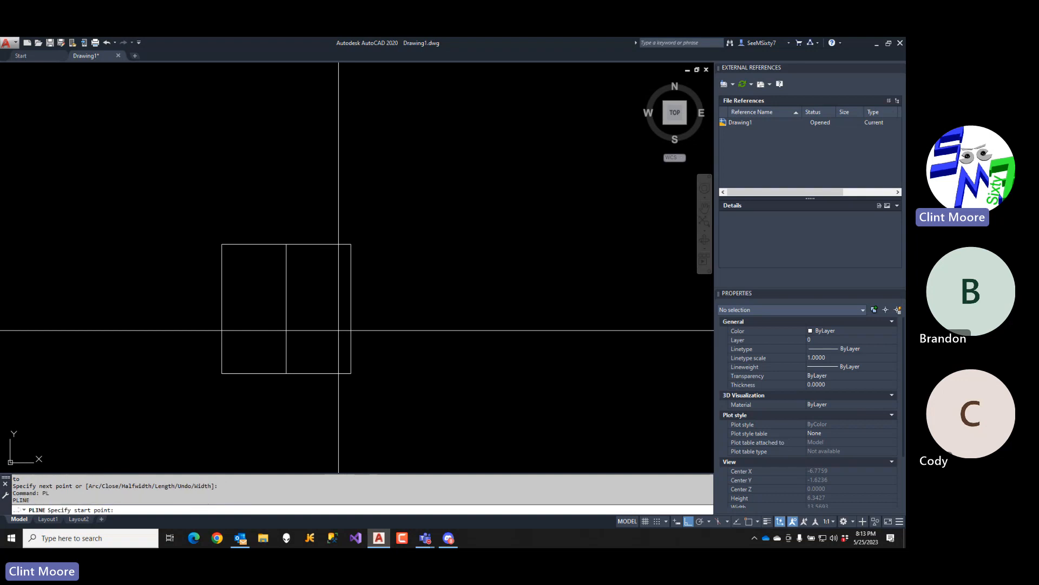
{"action": "type", "text": "end"}
{"action": "key", "text": "Return"}
{"action": "left_click", "coordinate": [286, 371]}
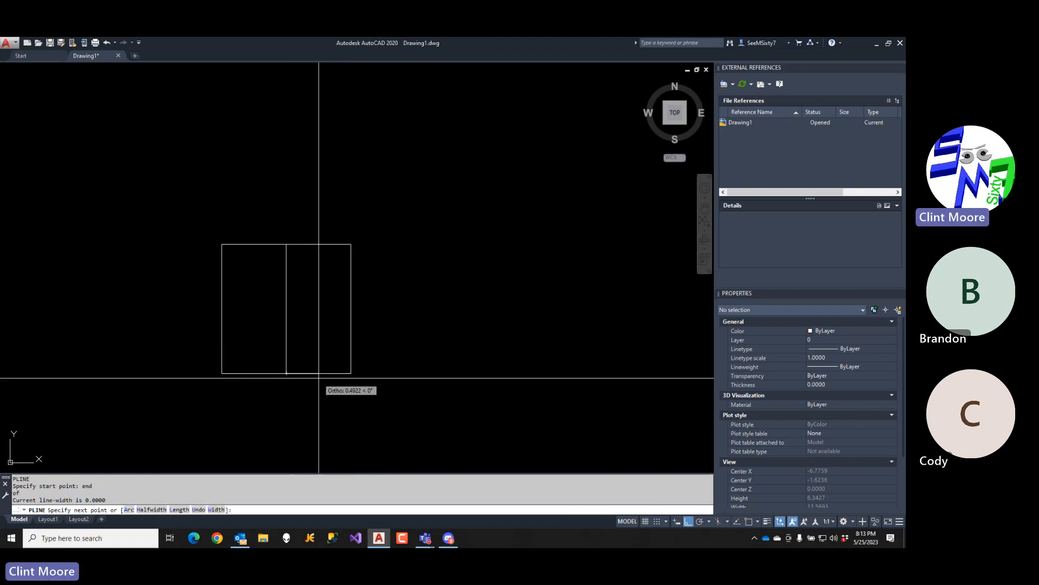
{"action": "scroll", "coordinate": [318, 378], "scroll_direction": "up", "scroll_amount": 3}
{"action": "middle_click_drag", "start_coordinate": [328, 378], "coordinate": [432, 436]}
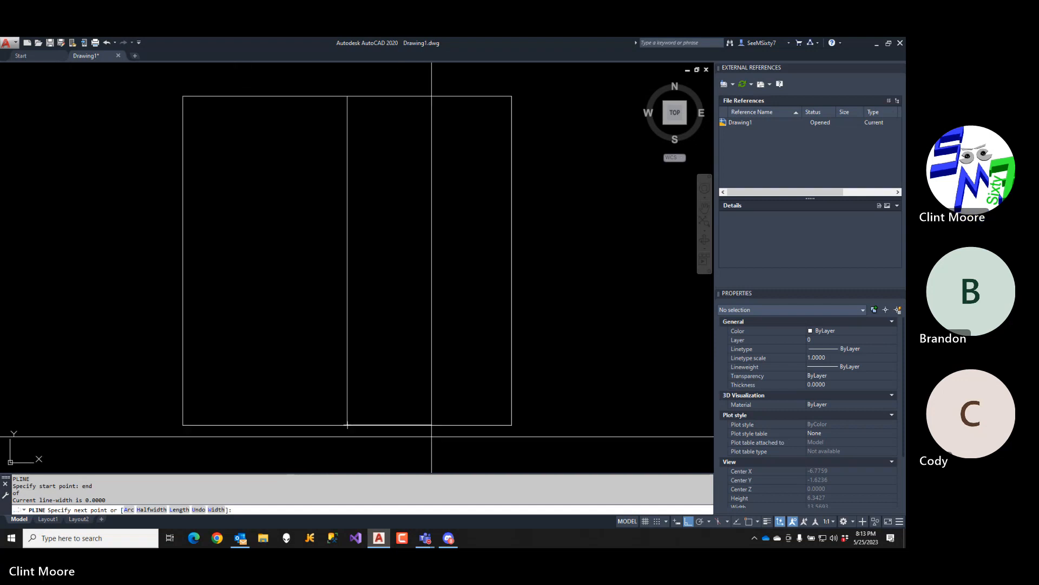
{"action": "scroll", "coordinate": [431, 436], "scroll_direction": "down", "scroll_amount": 2}
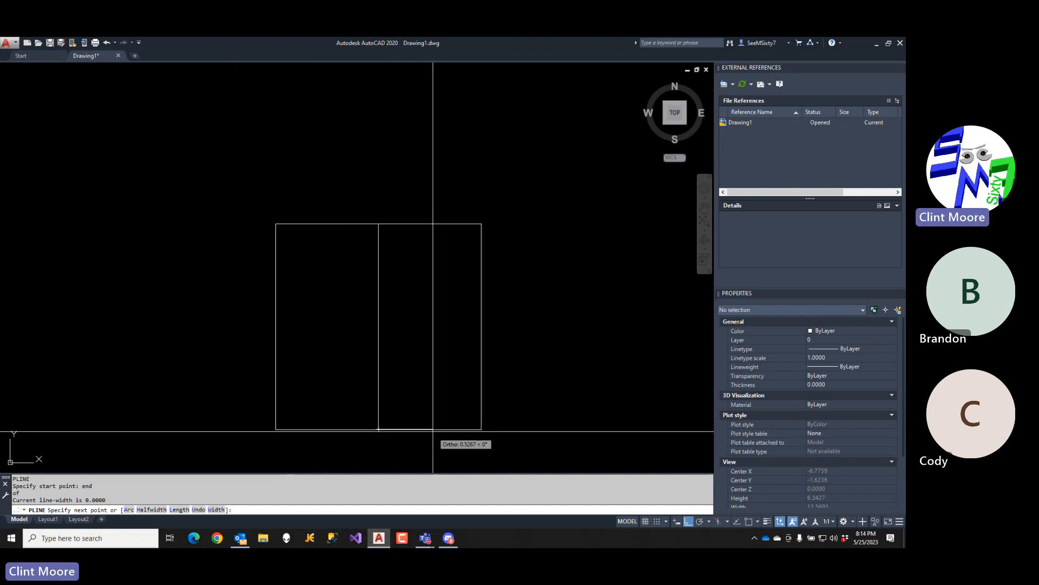
{"action": "type", "text": ".5"}
{"action": "key", "text": "Return"}
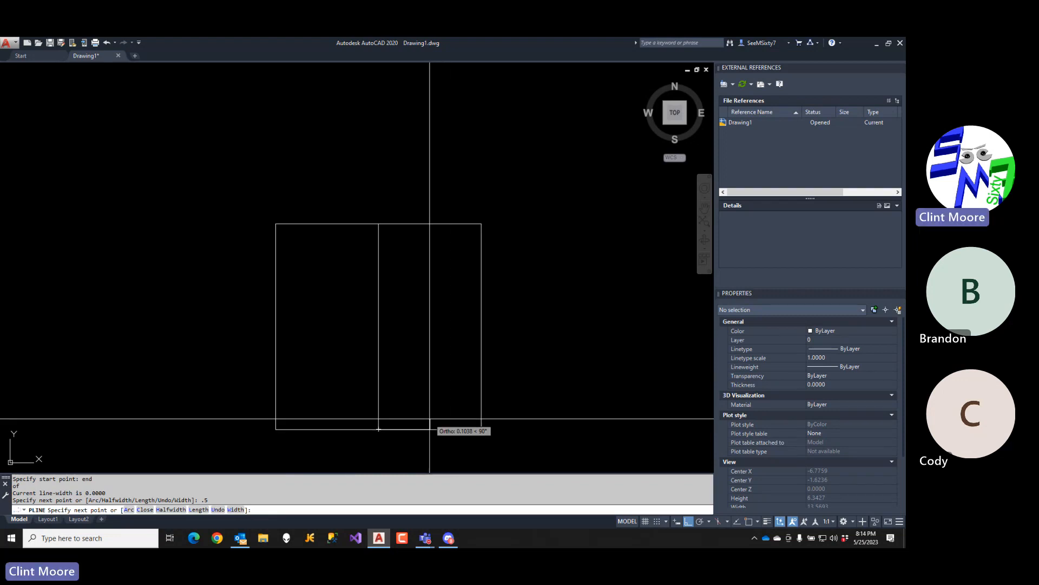
{"action": "type", "text": ".125"}
{"action": "key", "text": "Return"}
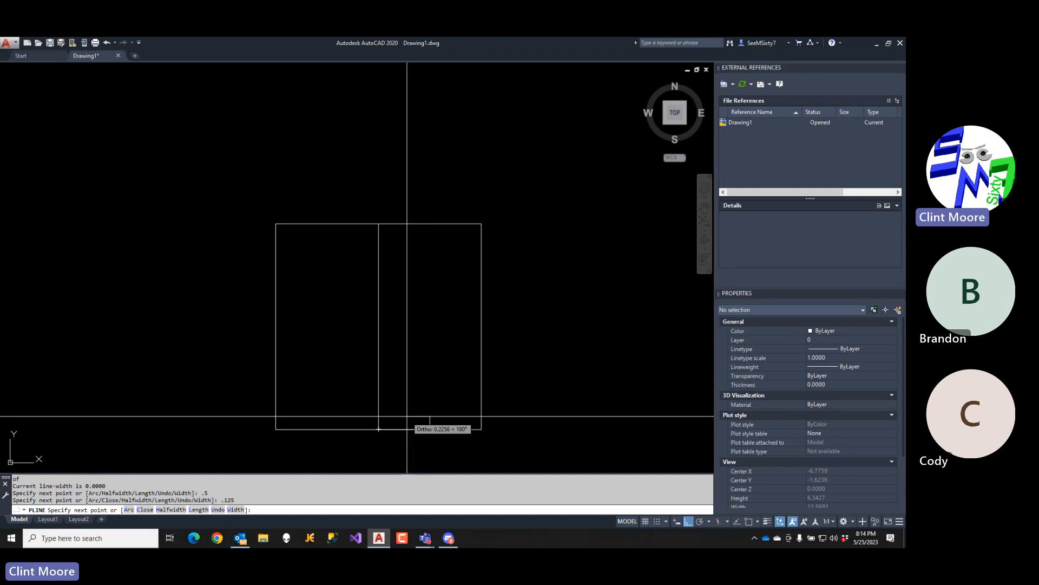
- Continue the profile about 0.23 left, slant it upward with ortho off, and finish with an arc ending on the centre line
{"action": "left_click", "coordinate": [407, 416]}
{"action": "key", "text": "F8"}
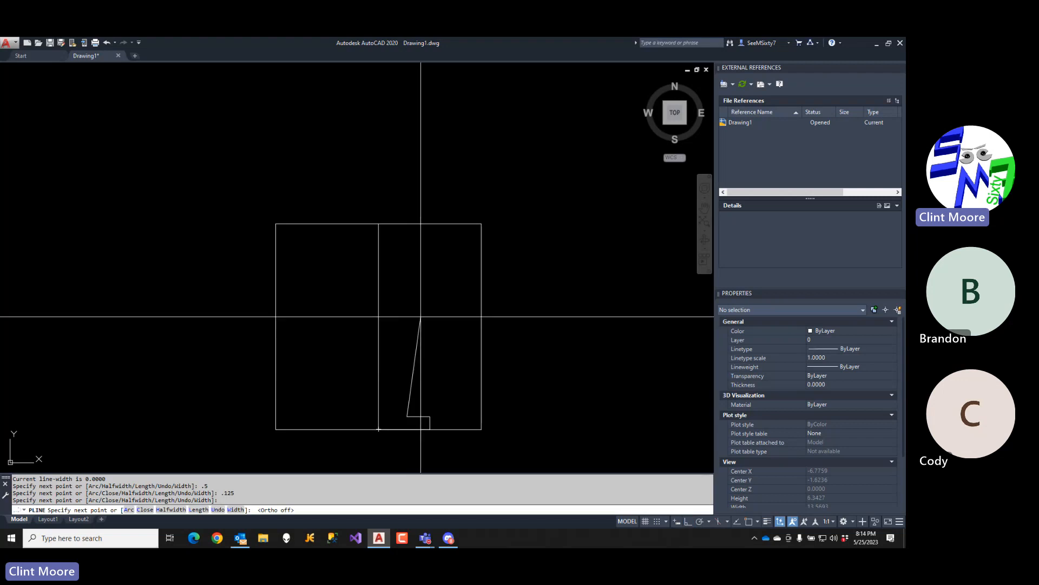
{"action": "left_click", "coordinate": [421, 317]}
{"action": "type", "text": "a"}
{"action": "key", "text": "Return"}
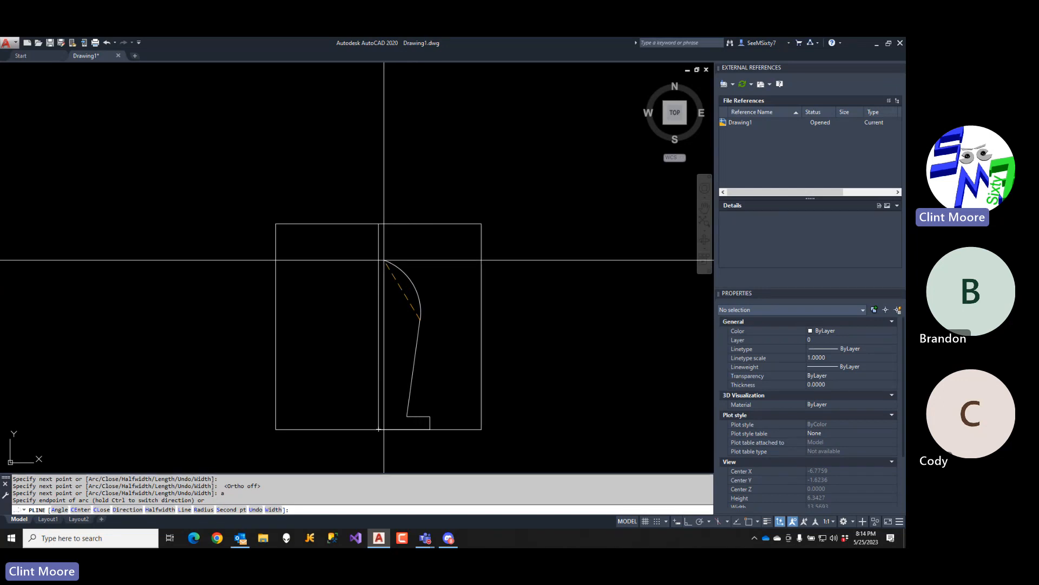
{"action": "type", "text": "nea"}
{"action": "key", "text": "Return"}
{"action": "left_click", "coordinate": [378, 252]}
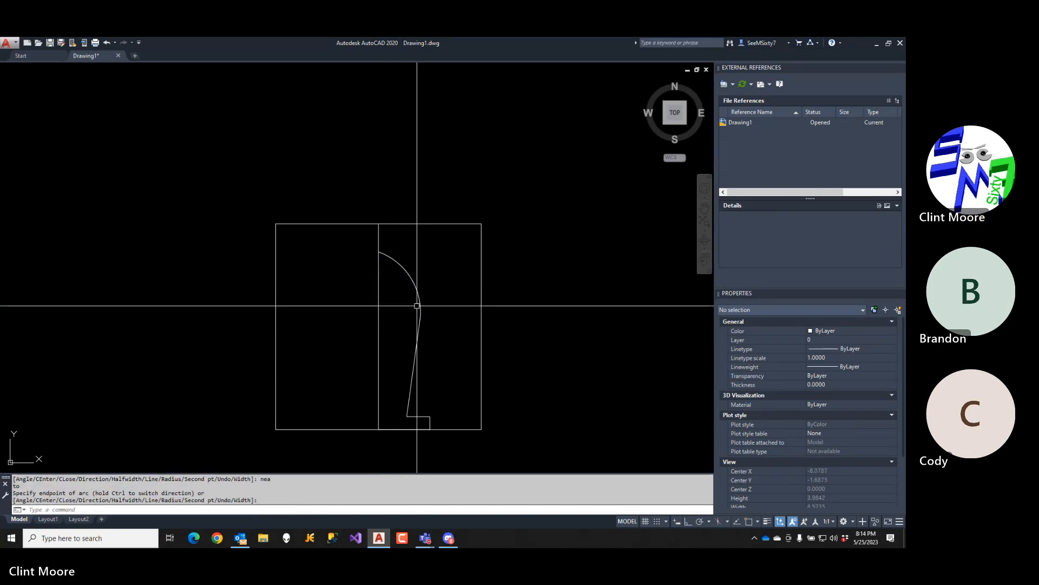
{"action": "key", "text": "Escape"}
{"action": "key", "text": "Escape"}
- Mirror the half profile about the vertical centre line, keeping the original
{"action": "type", "text": "mi"}
{"action": "key", "text": "Return"}
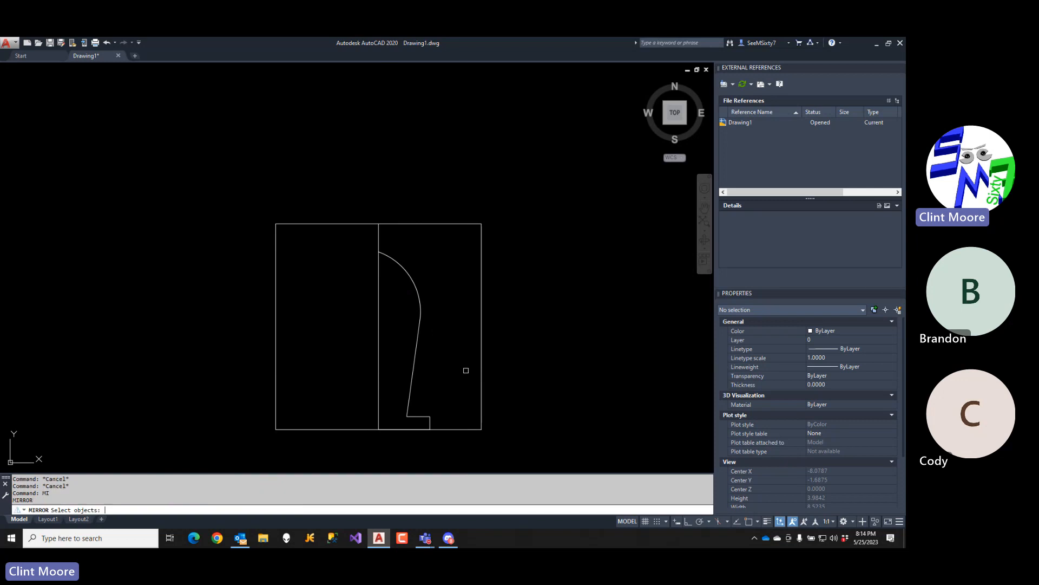
{"action": "left_click", "coordinate": [443, 321]}
{"action": "left_click", "coordinate": [410, 365]}
{"action": "key", "text": "Return"}
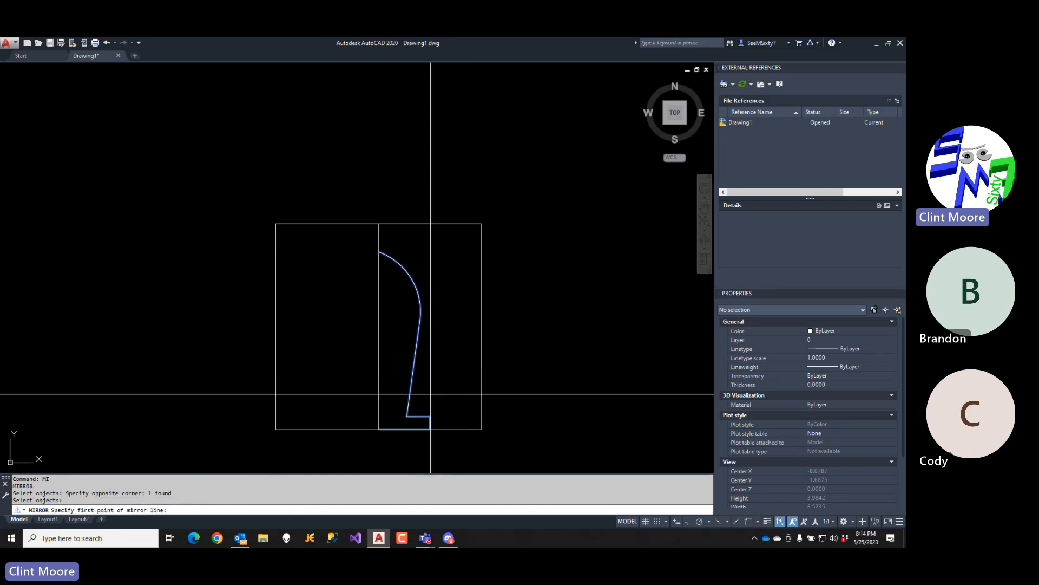
{"action": "type", "text": "nea"}
{"action": "key", "text": "Return"}
{"action": "left_click", "coordinate": [379, 353]}
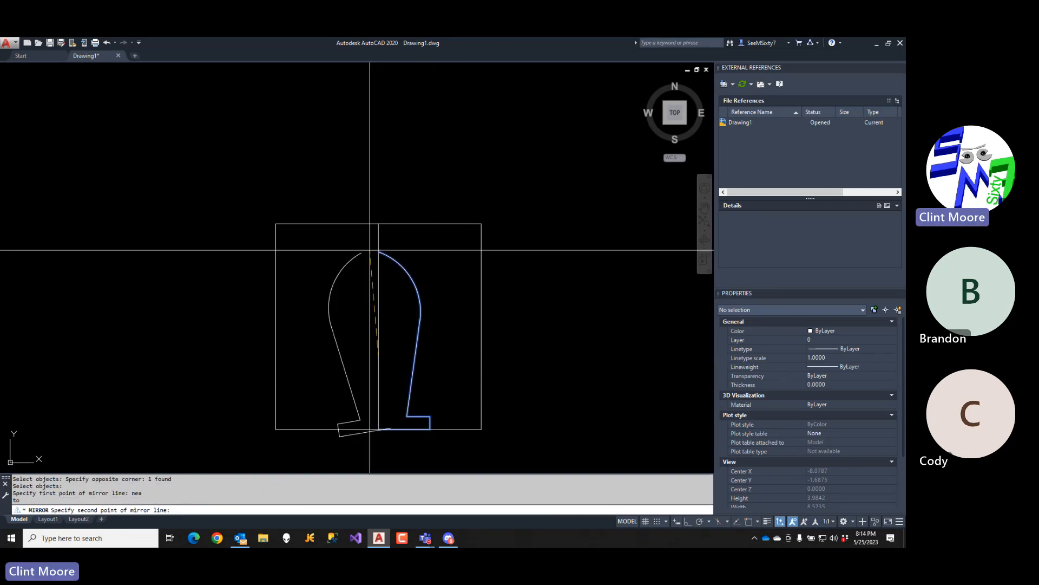
{"action": "key", "text": "F8"}
{"action": "left_click", "coordinate": [482, 406]}
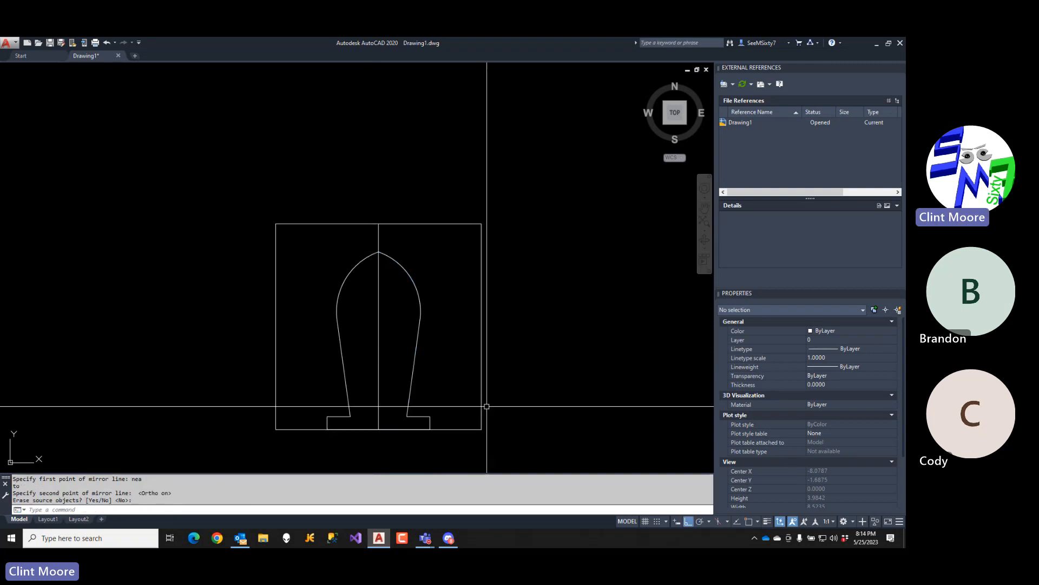
{"action": "key", "text": "Return"}
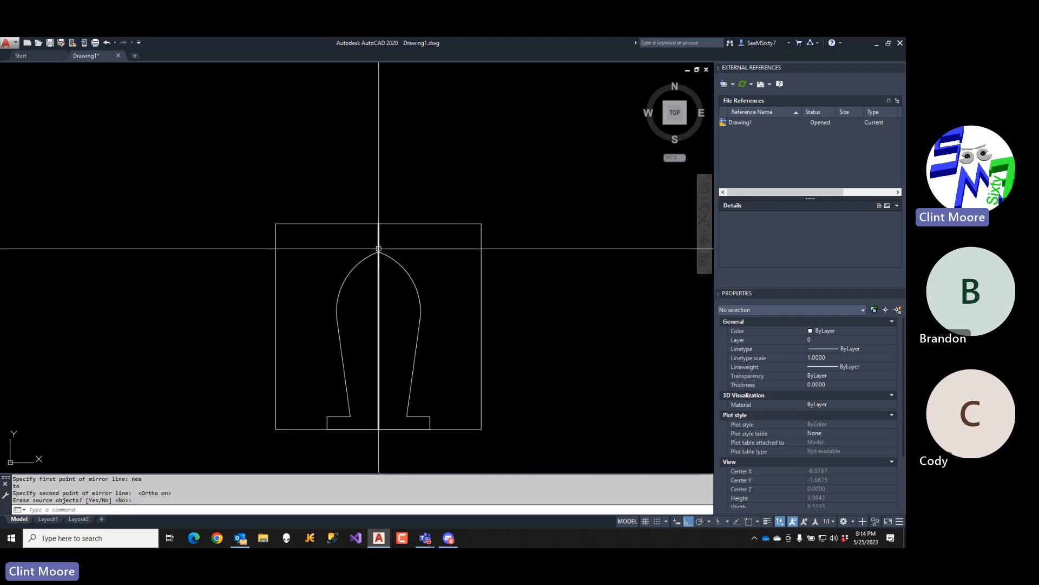
- Stretch the upper part of the mirrored profile straight down to shorten the piece
{"action": "type", "text": "st"}
{"action": "key", "text": "Return"}
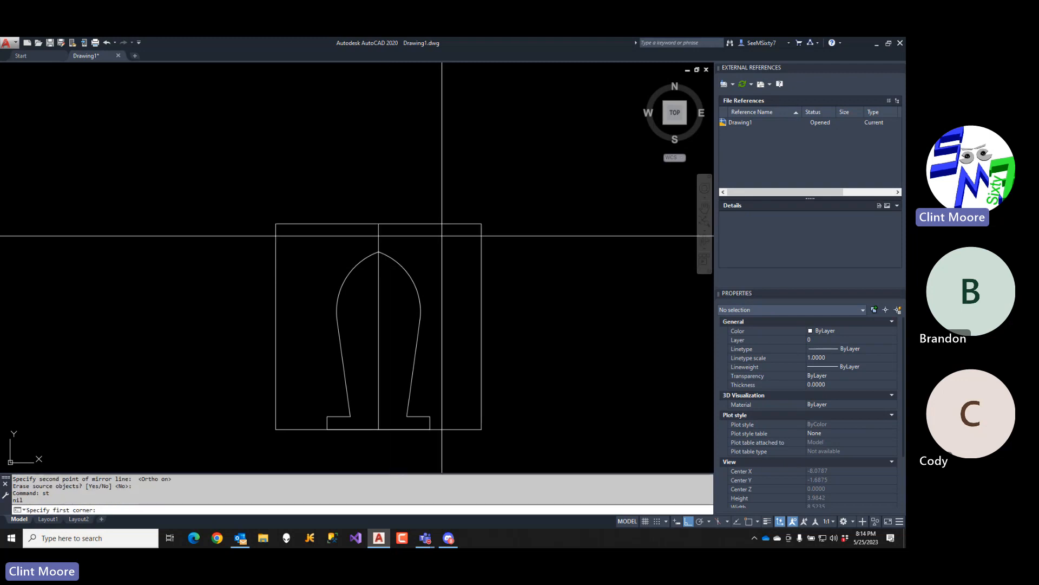
{"action": "left_click", "coordinate": [443, 236]}
{"action": "left_click", "coordinate": [329, 335]}
{"action": "key", "text": "Return"}
{"action": "left_click", "coordinate": [436, 277]}
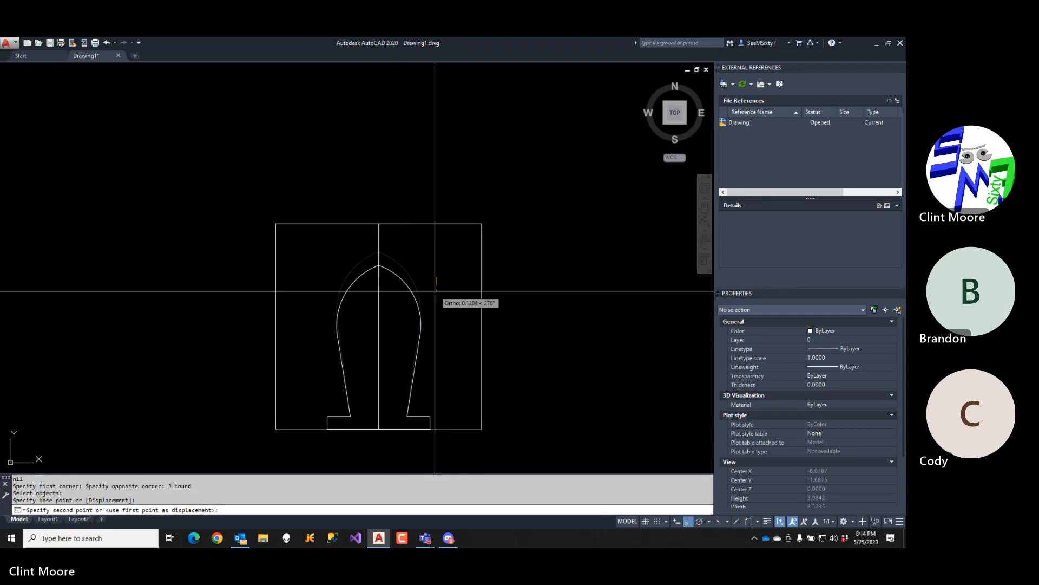
{"action": "left_click", "coordinate": [437, 315]}
- Draw a circle centred on the endpoint at the top of the profile to form the piece's head
{"action": "type", "text": "c"}
{"action": "key", "text": "Return"}
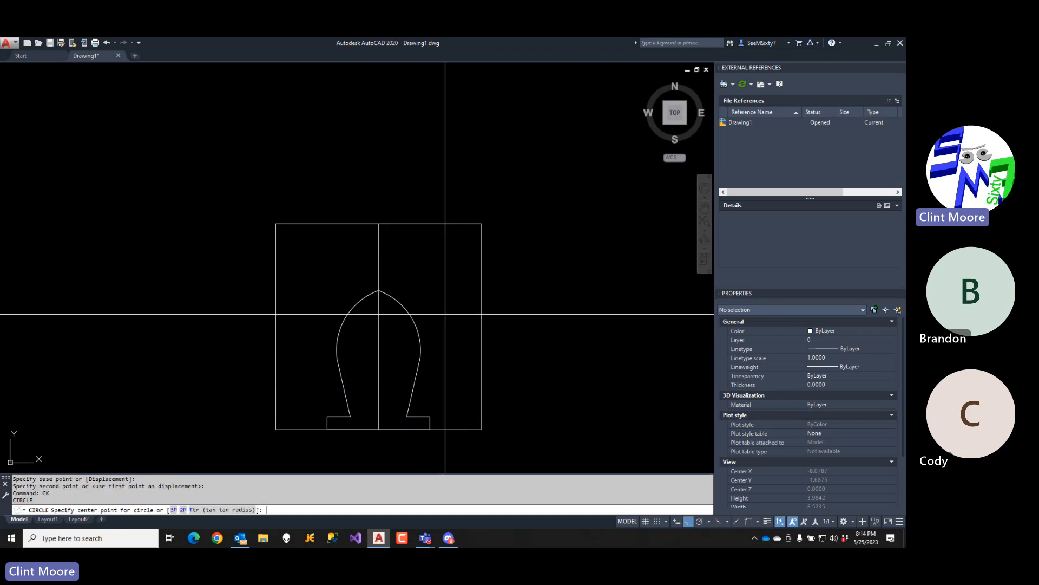
{"action": "type", "text": "endp"}
{"action": "key", "text": "Return"}
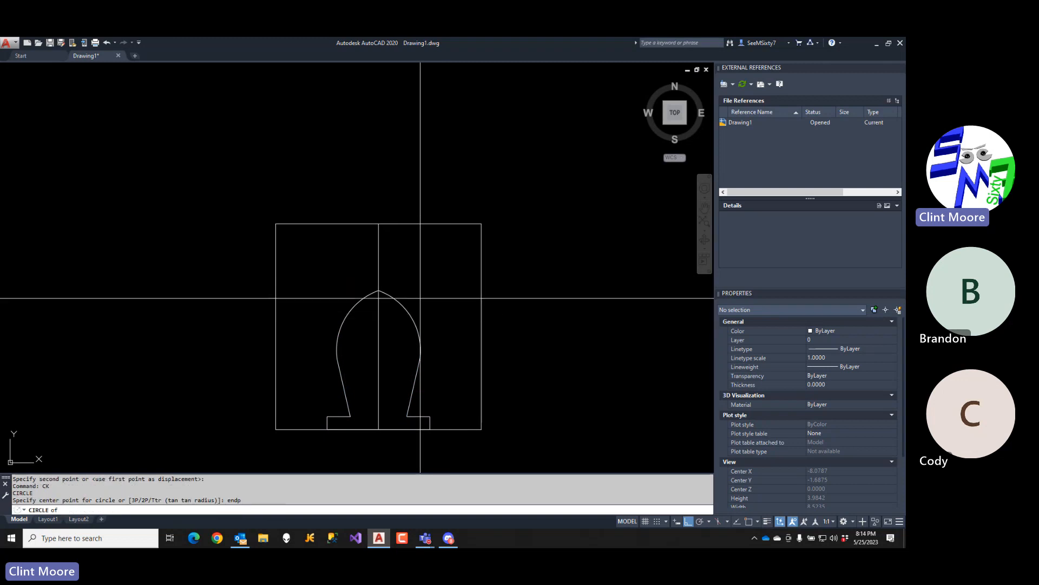
{"action": "left_click", "coordinate": [379, 291]}
{"action": "left_click", "coordinate": [409, 298]}
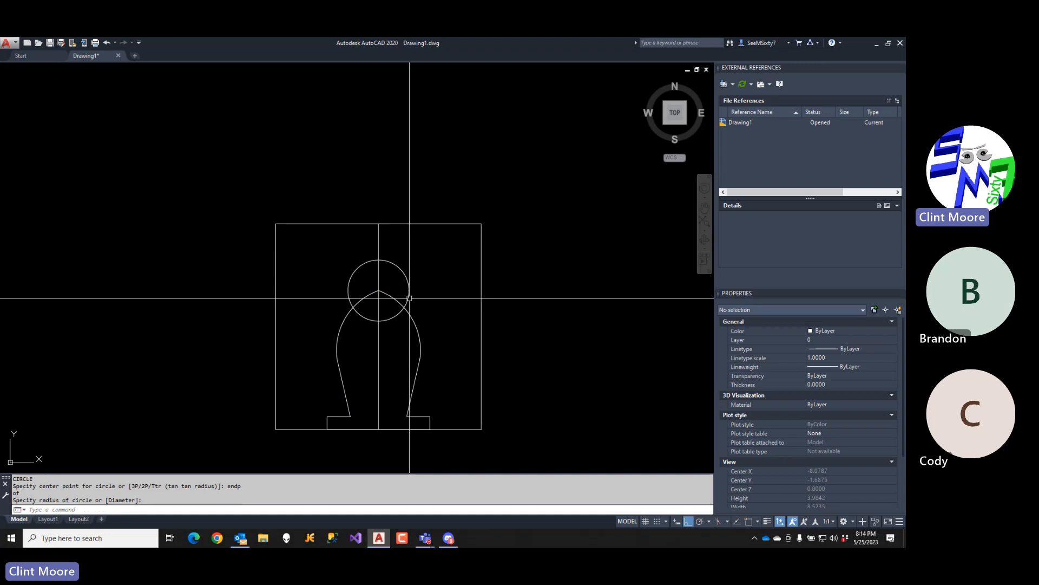
- Trim away the left half of the head circle, using the vertical centre line as the cutting edge
{"action": "type", "text": "tr"}
{"action": "key", "text": "Return"}
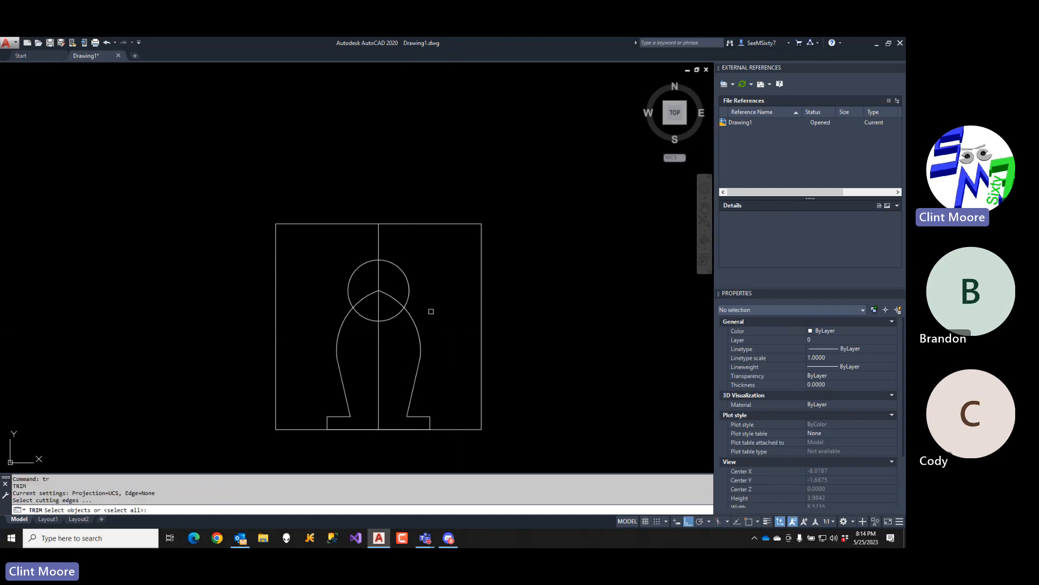
{"action": "left_click", "coordinate": [379, 276]}
{"action": "key", "text": "Return"}
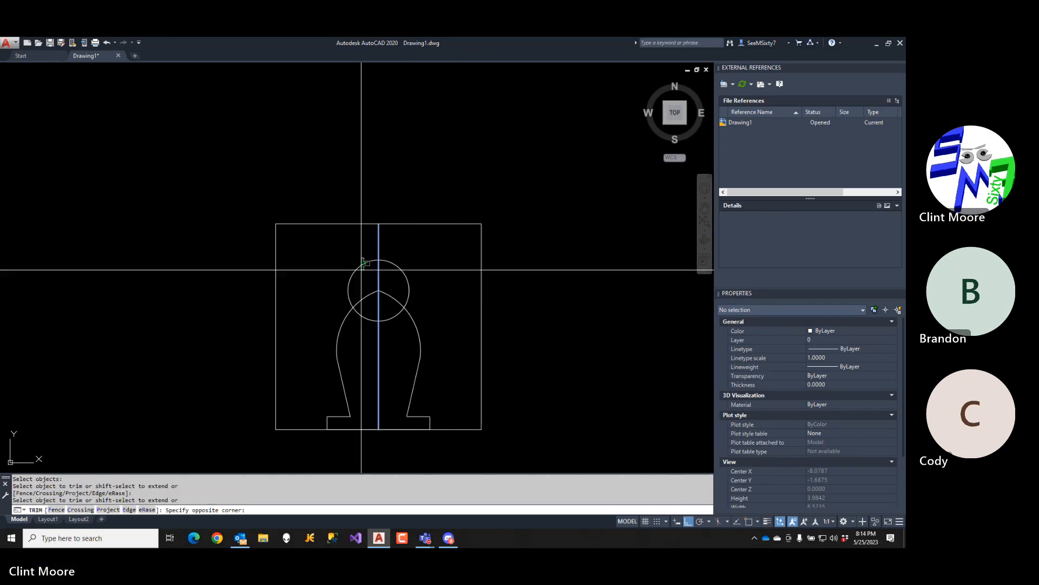
{"action": "left_click", "coordinate": [364, 258]}
{"action": "left_click", "coordinate": [345, 287]}
{"action": "key", "text": "Return"}
- Trim the overlapping parts of the right semicircle and right body curve so they meet at the neck
{"action": "key", "text": "Return"}
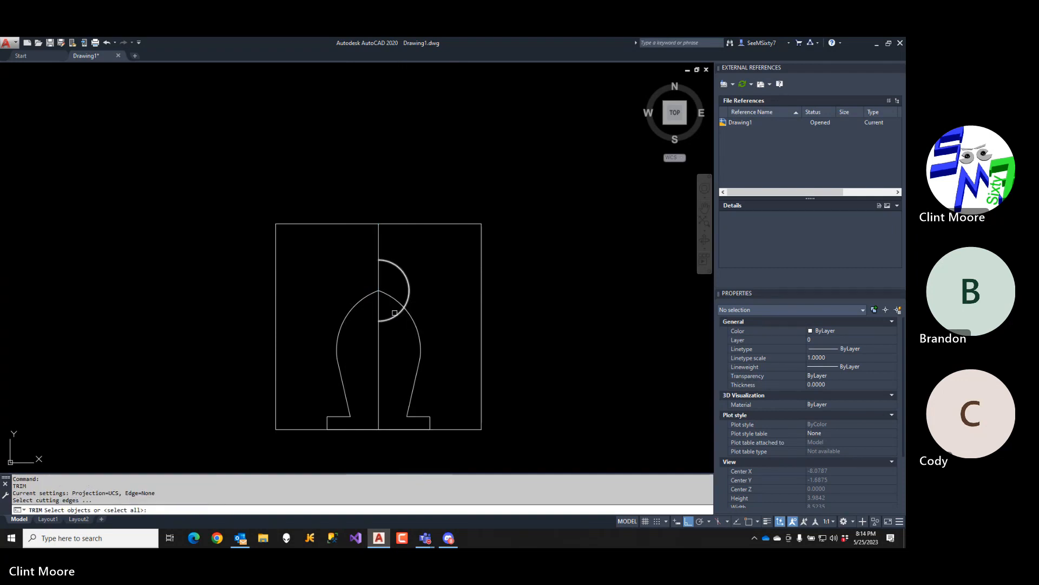
{"action": "key", "text": "Return"}
{"action": "left_click", "coordinate": [395, 312]}
{"action": "left_click", "coordinate": [393, 301]}
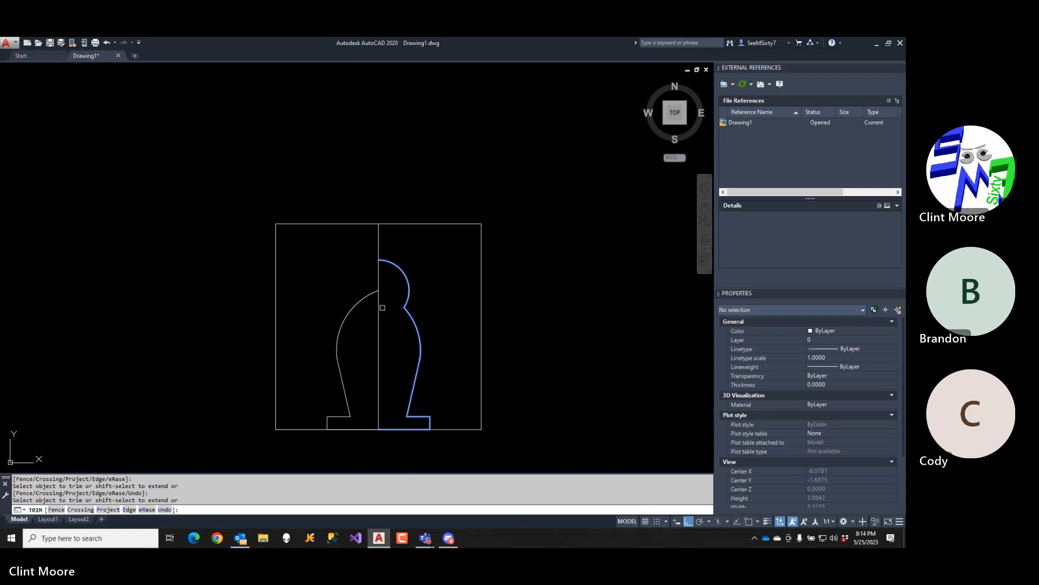
{"action": "key", "text": "Return"}
- Erase the left half of the body profile
{"action": "type", "text": "e"}
{"action": "key", "text": "Return"}
{"action": "left_click", "coordinate": [356, 290]}
{"action": "left_click", "coordinate": [348, 323]}
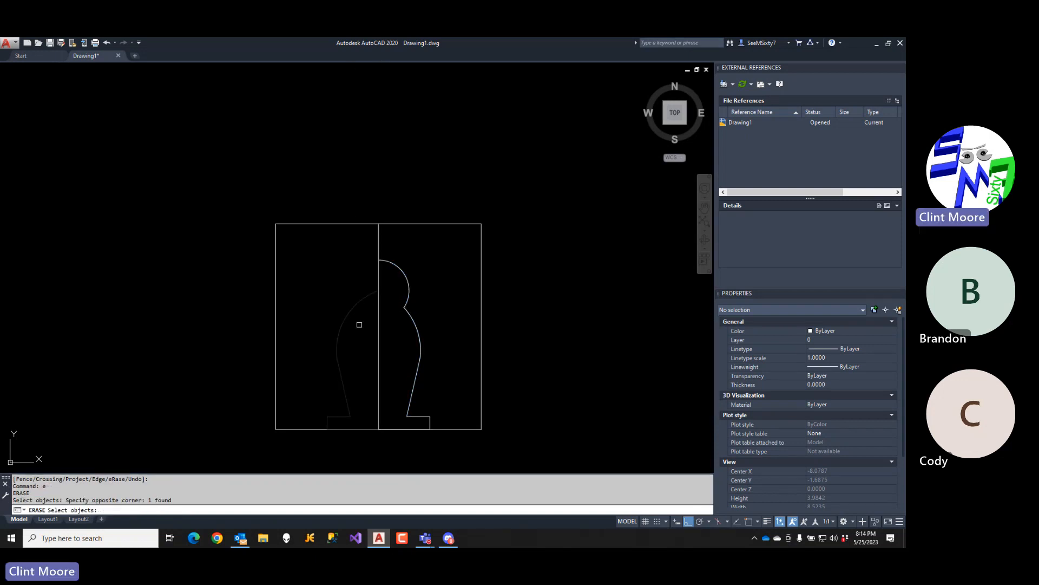
{"action": "key", "text": "Return"}
- Mirror the right head arc and body profile about the vertical centre line, keeping the originals
{"action": "type", "text": "mi"}
{"action": "key", "text": "Return"}
{"action": "left_click", "coordinate": [422, 285]}
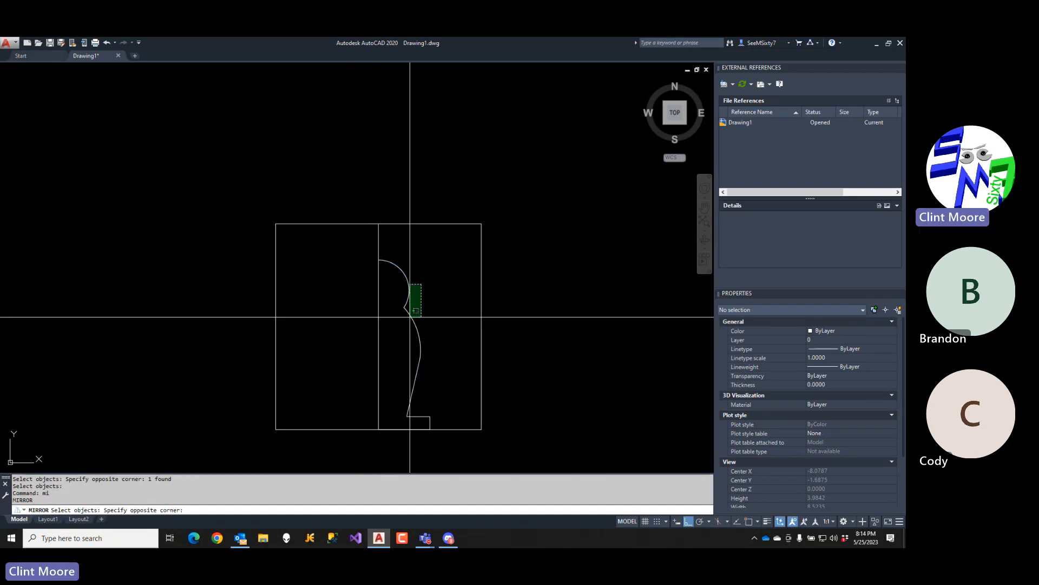
{"action": "left_click", "coordinate": [410, 317]}
{"action": "key", "text": "Return"}
{"action": "type", "text": "nea"}
{"action": "key", "text": "Return"}
{"action": "left_click", "coordinate": [379, 338]}
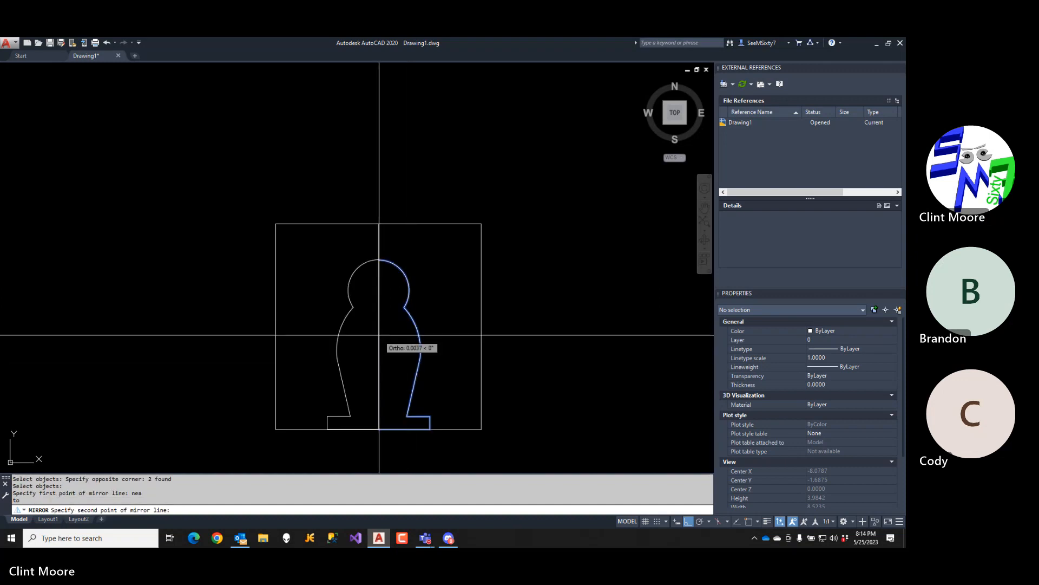
{"action": "left_click", "coordinate": [381, 259]}
{"action": "key", "text": "Return"}
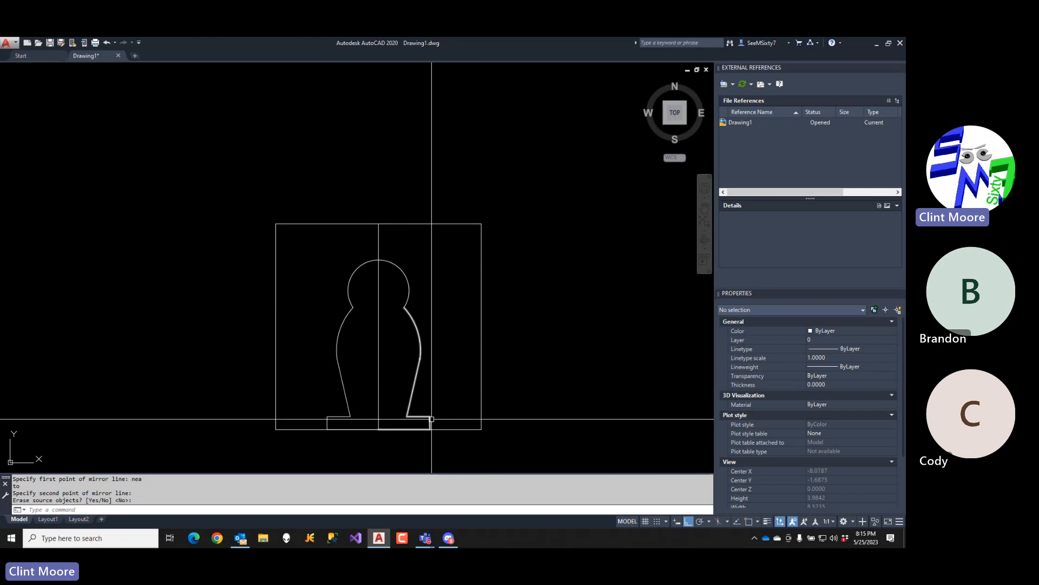
- Move the whole piece profile straight up by .125 inside the square
{"action": "type", "text": "m"}
{"action": "key", "text": "Return"}
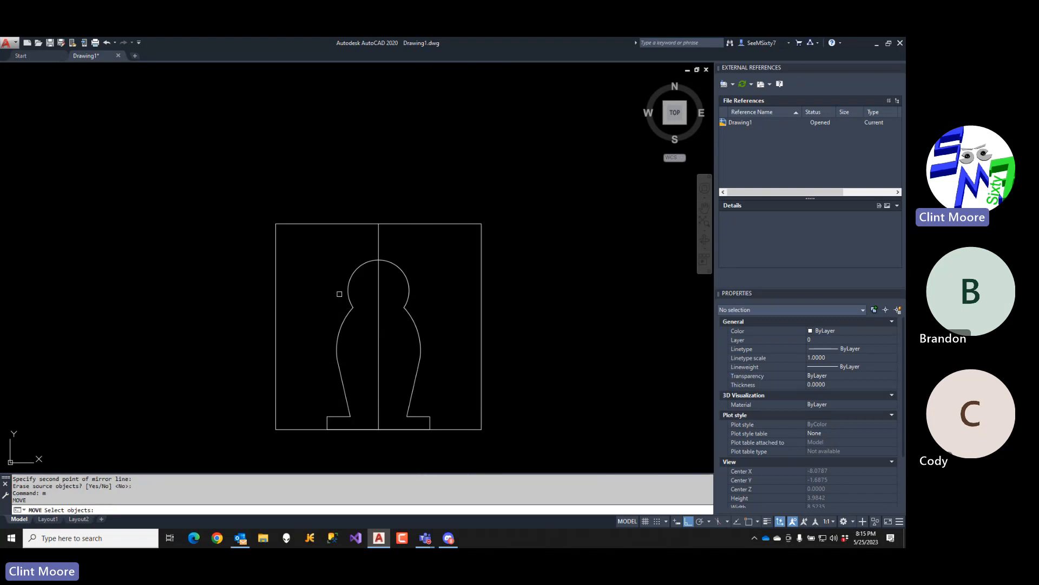
{"action": "left_click", "coordinate": [314, 267]}
{"action": "left_click", "coordinate": [457, 446]}
{"action": "key", "text": "Return"}
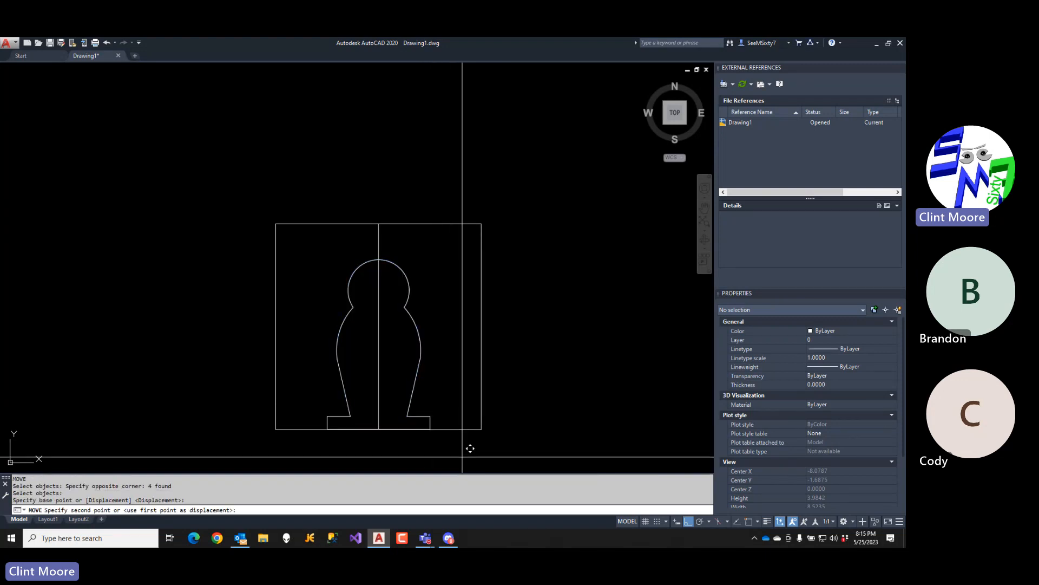
{"action": "left_click", "coordinate": [463, 457]}
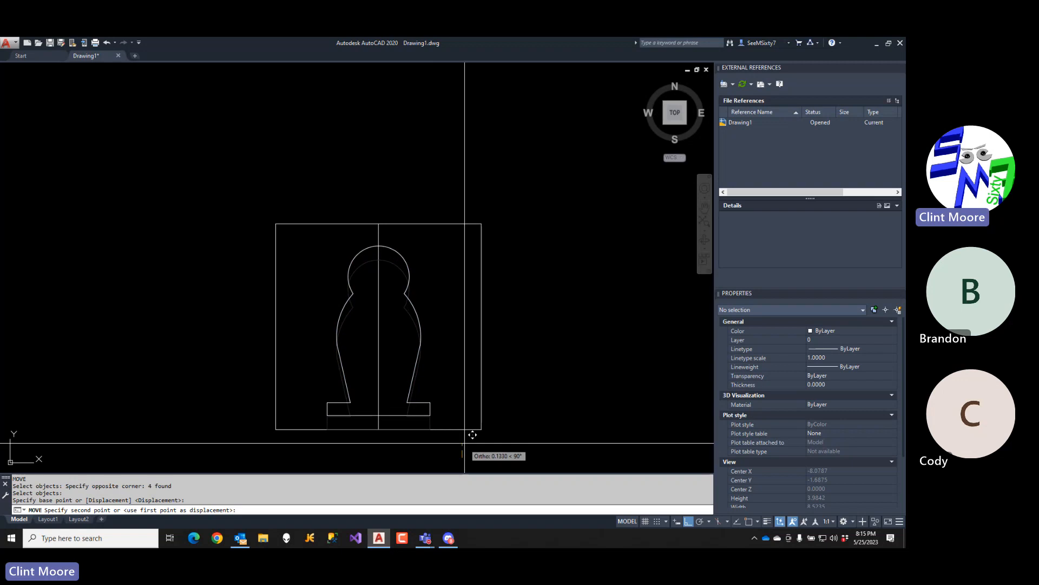
{"action": "type", "text": ".1"}
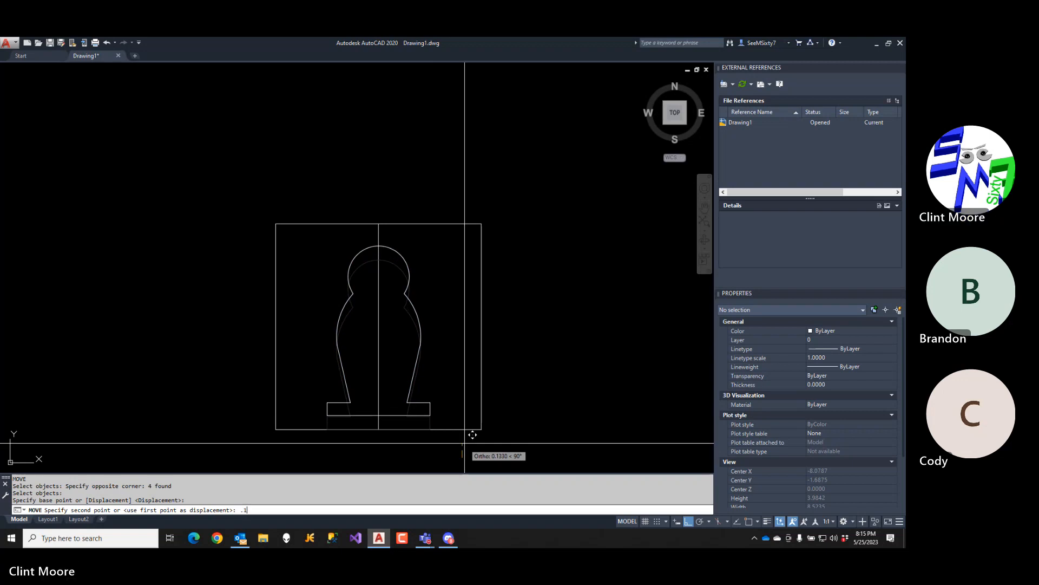
{"action": "type", "text": "25"}
{"action": "key", "text": "Return"}
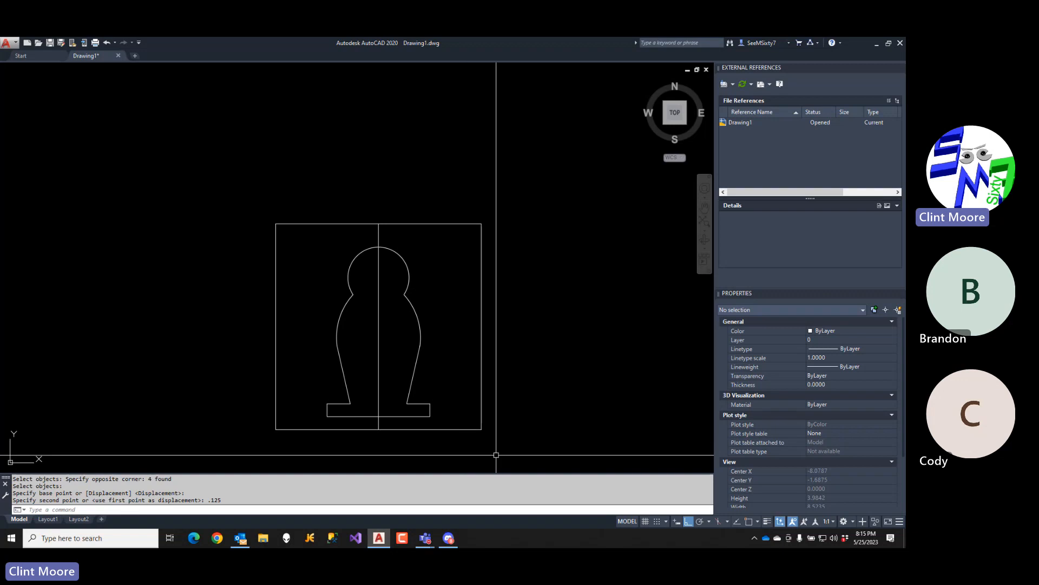
- Erase the vertical centre line from the square
{"action": "type", "text": "e"}
{"action": "key", "text": "Return"}
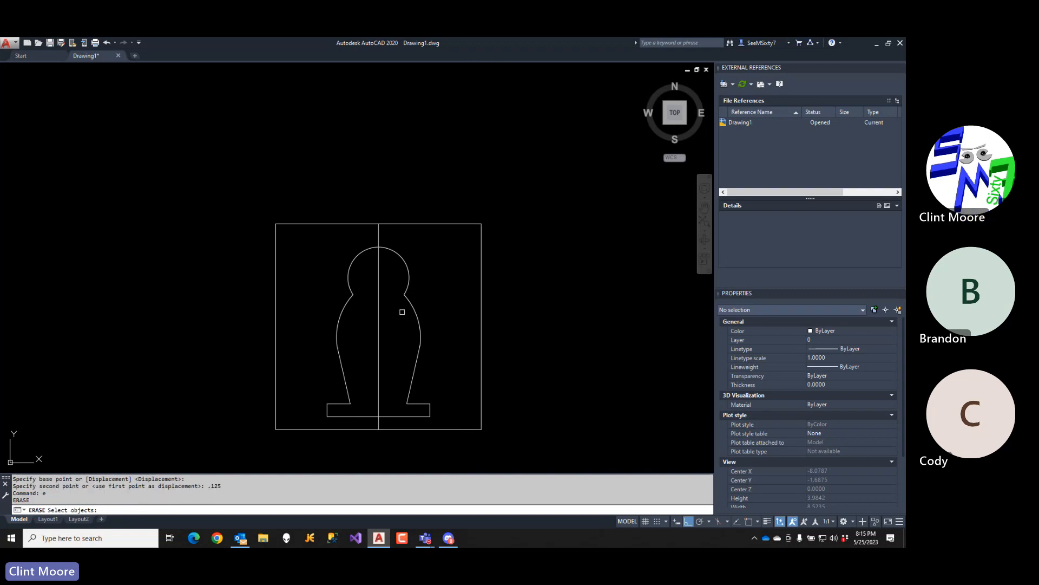
{"action": "left_click", "coordinate": [402, 312]}
{"action": "left_click", "coordinate": [367, 341]}
{"action": "key", "text": "Return"}
- Join the head arcs and both body halves into a single polyline, and end the polyline editing
{"action": "type", "text": "pedit"}
{"action": "key", "text": "Return"}
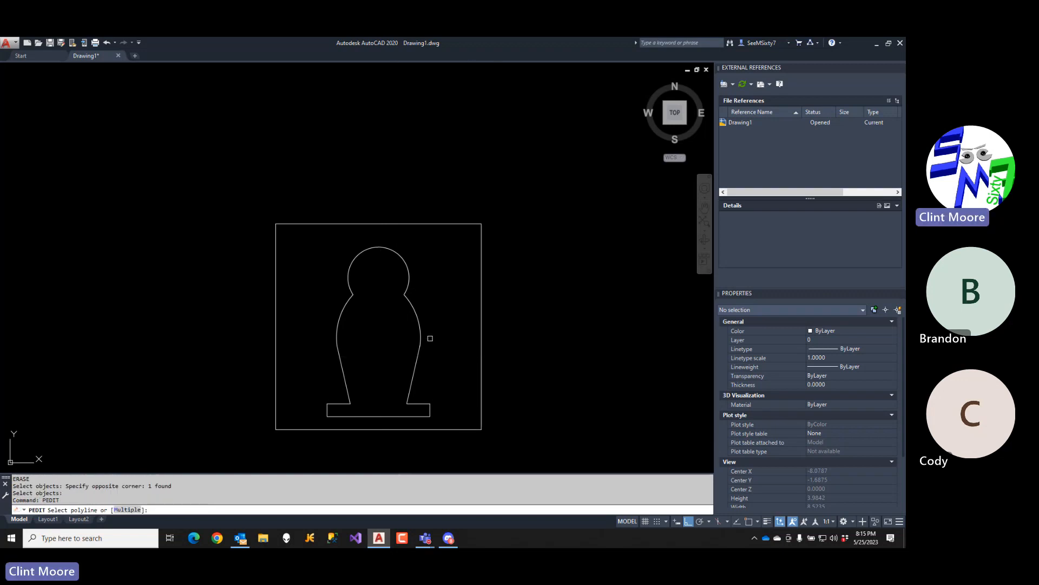
{"action": "left_click", "coordinate": [417, 324]}
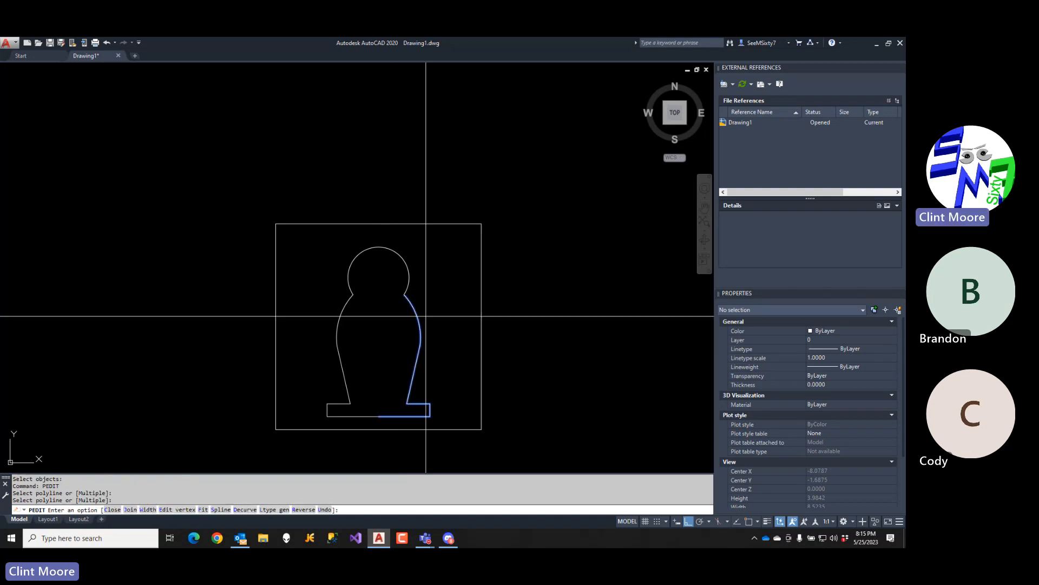
{"action": "left_click", "coordinate": [425, 313]}
{"action": "type", "text": "j"}
{"action": "key", "text": "Return"}
{"action": "left_click", "coordinate": [446, 250]}
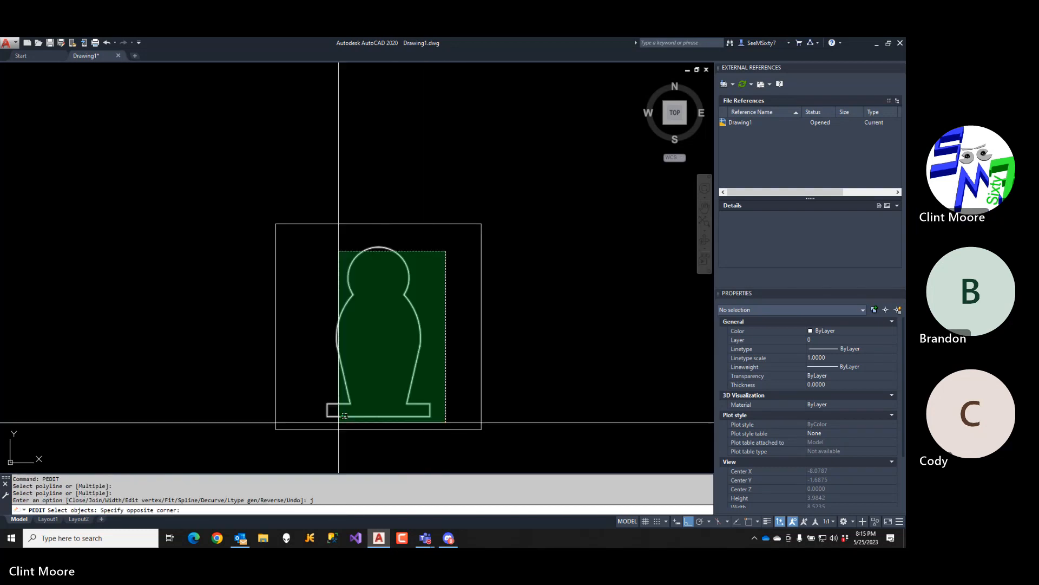
{"action": "left_click", "coordinate": [339, 417]}
{"action": "key", "text": "Return"}
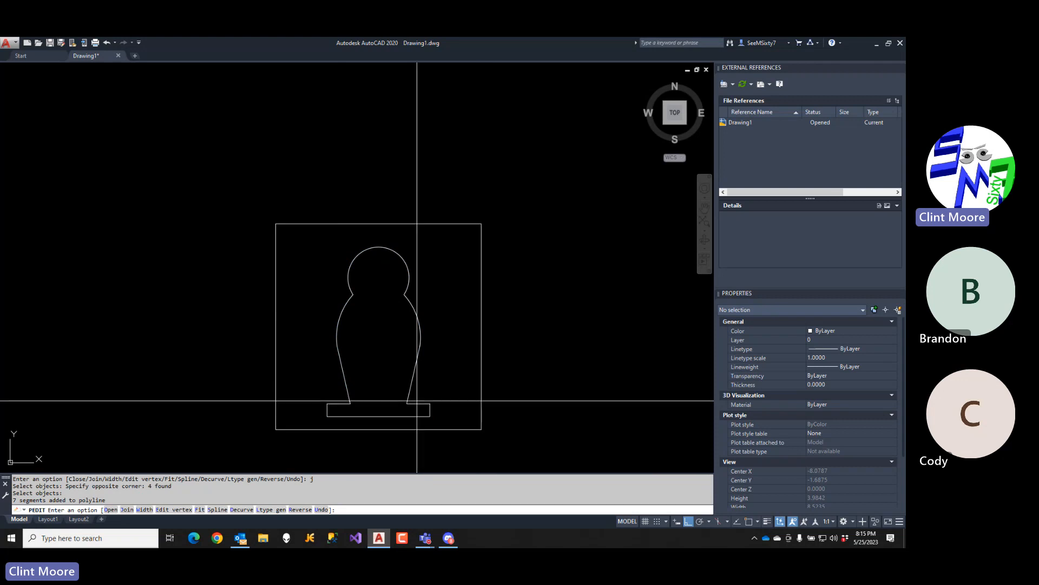
{"action": "scroll", "coordinate": [403, 410], "scroll_direction": "up", "scroll_amount": 5}
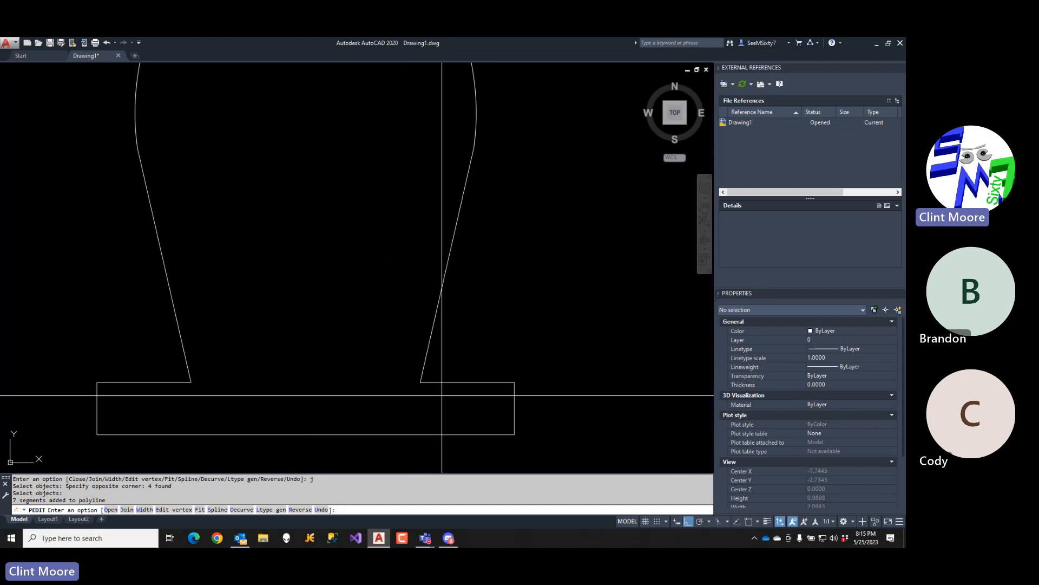
{"action": "key", "text": "Return"}
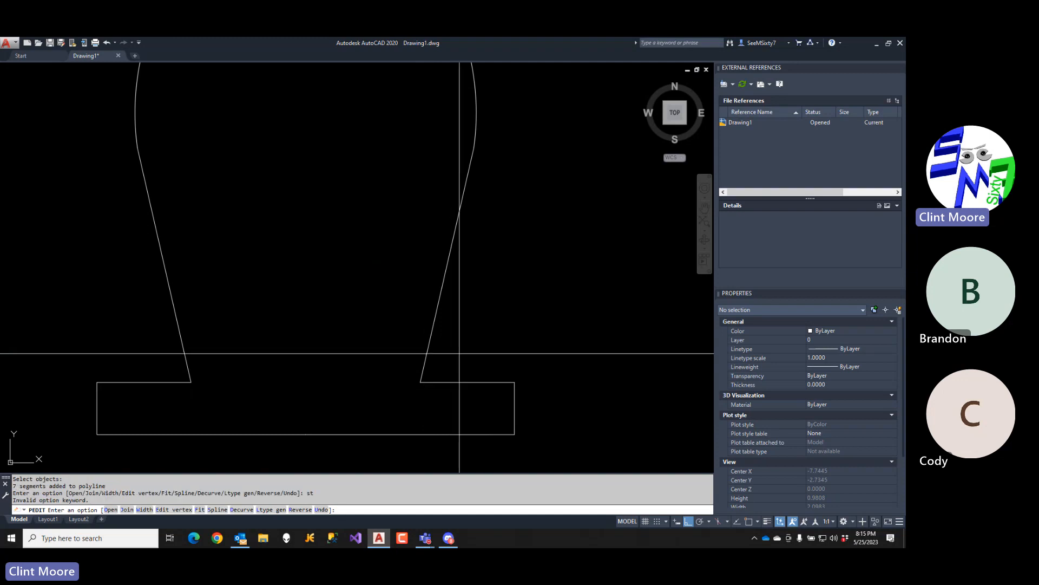
{"action": "key", "text": "Escape"}
{"action": "key", "text": "Escape"}
- Stretch the right inner corner above the base .062 toward the centre of the piece
{"action": "type", "text": "st"}
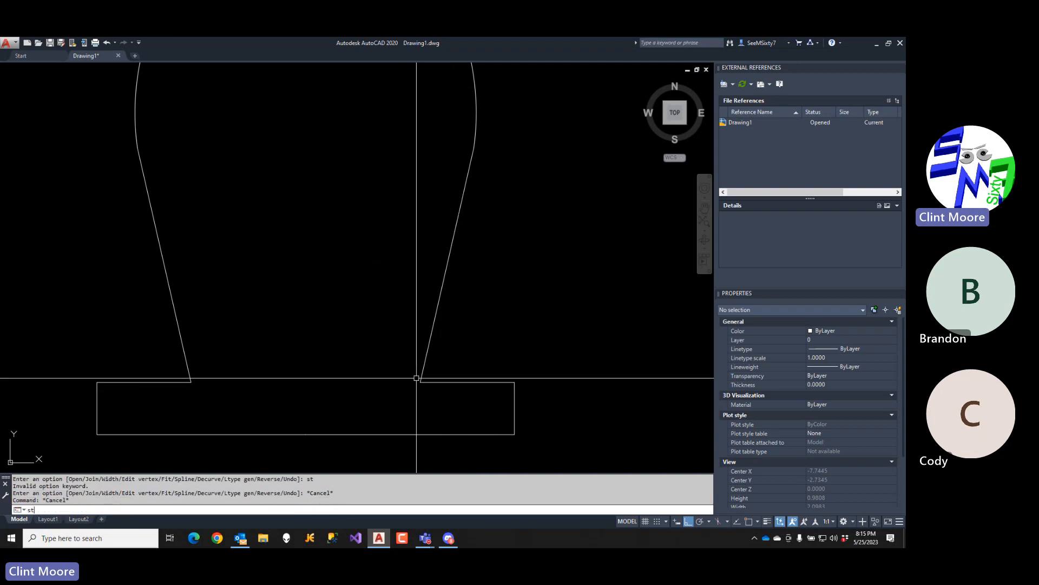
{"action": "key", "text": "Return"}
{"action": "left_click", "coordinate": [471, 341]}
{"action": "left_click", "coordinate": [403, 393]}
{"action": "key", "text": "Return"}
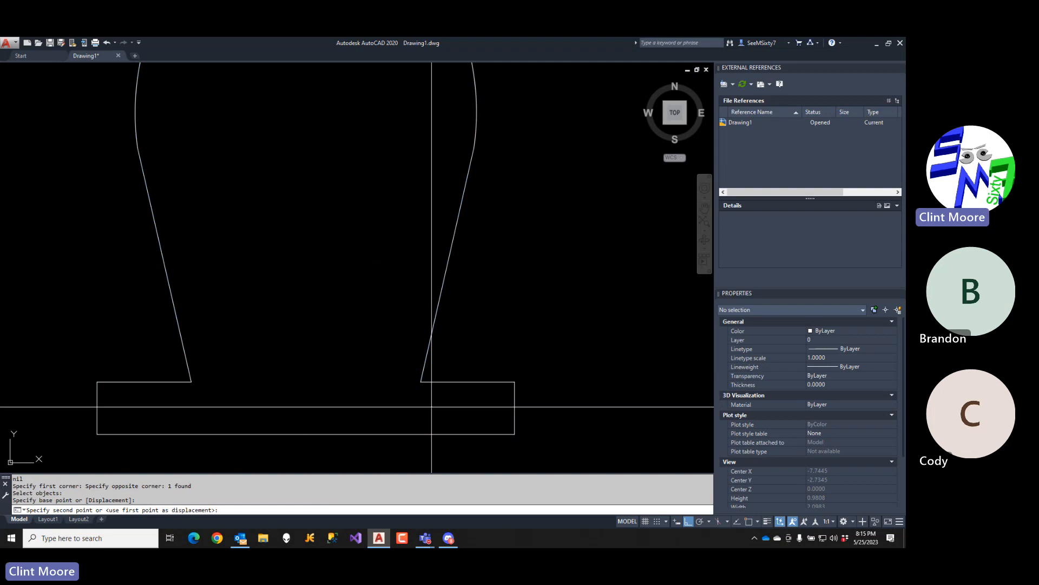
{"action": "left_click", "coordinate": [431, 406]}
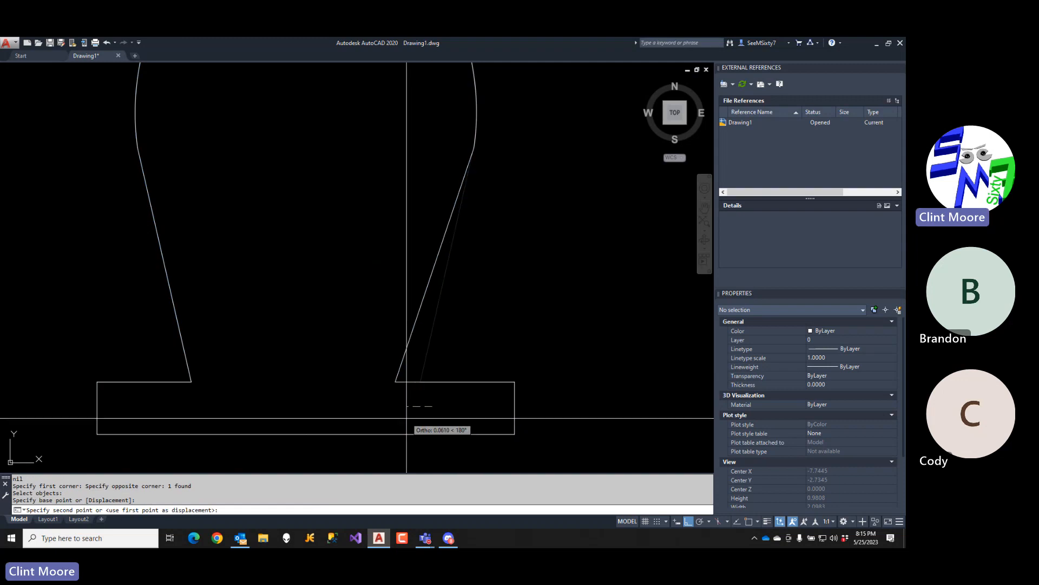
{"action": "type", "text": ".062"}
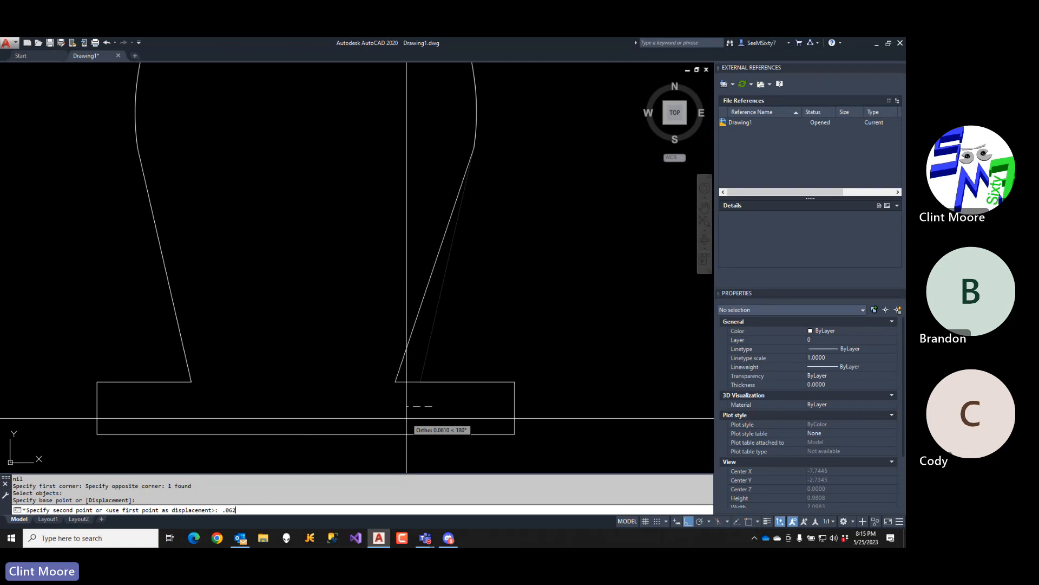
{"action": "key", "text": "Return"}
- Stretch the left inner corner above the base .0625 toward the centre of the piece
{"action": "key", "text": "Return"}
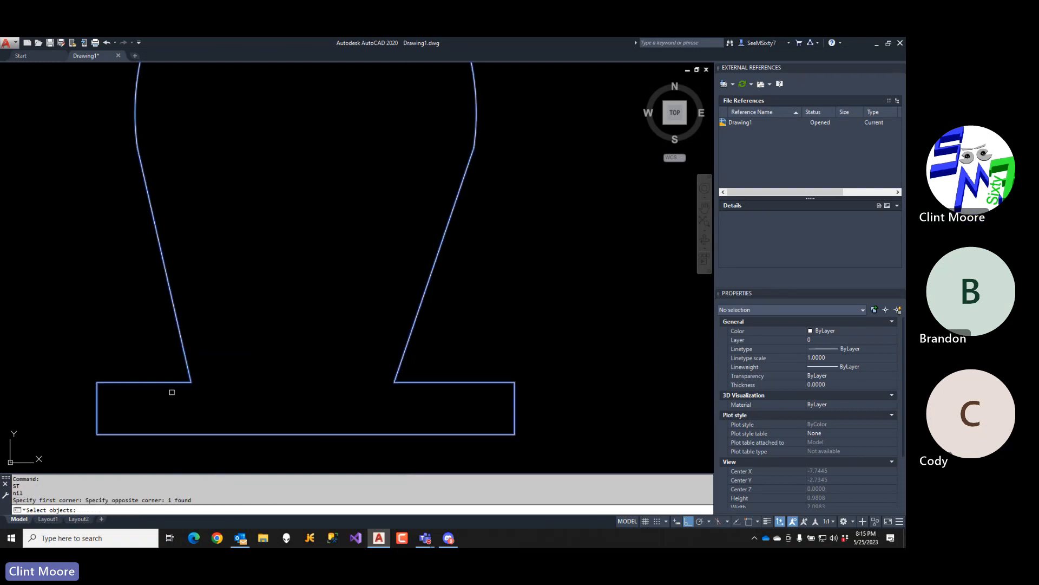
{"action": "key", "text": "Return"}
{"action": "left_click", "coordinate": [171, 392]}
{"action": "type", "text": ".0625"}
{"action": "key", "text": "Return"}
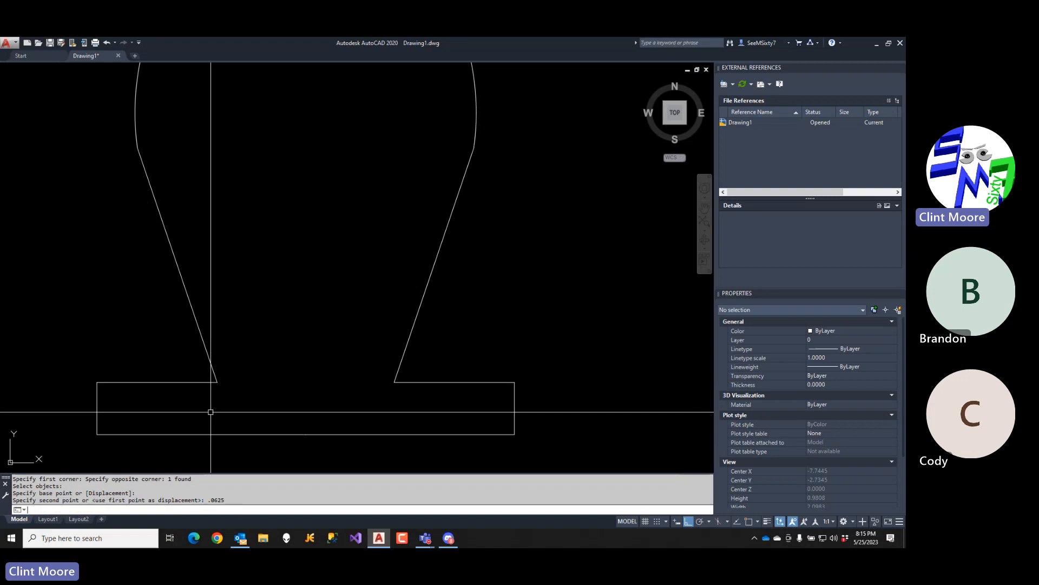
- Start a block definition named Pawn and select the pawn outline as its object
{"action": "scroll", "coordinate": [318, 398], "scroll_direction": "down", "scroll_amount": 4}
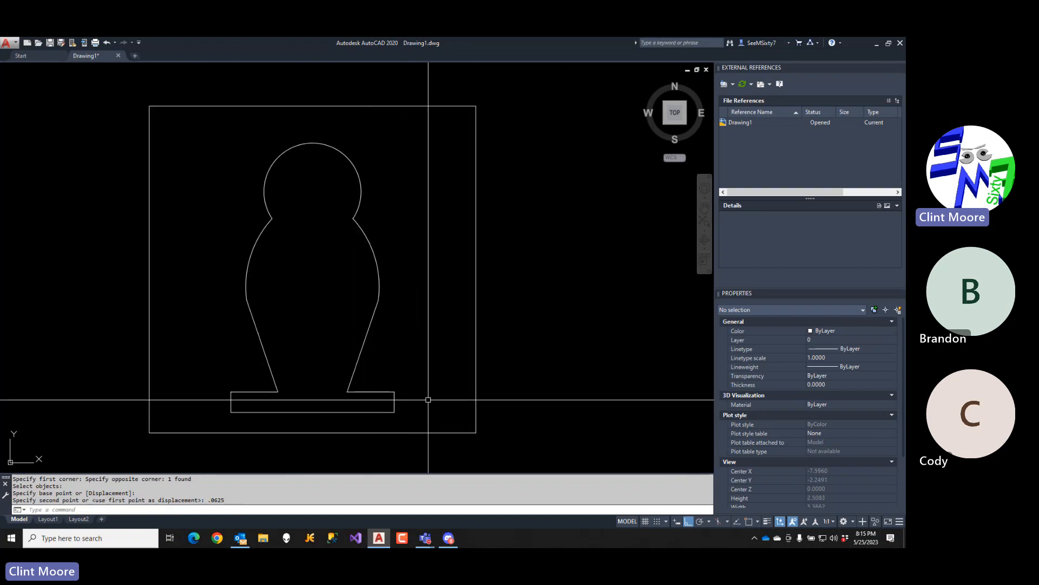
{"action": "scroll", "coordinate": [492, 440], "scroll_direction": "down", "scroll_amount": 2}
{"action": "middle_click_drag", "start_coordinate": [492, 441], "coordinate": [473, 366]}
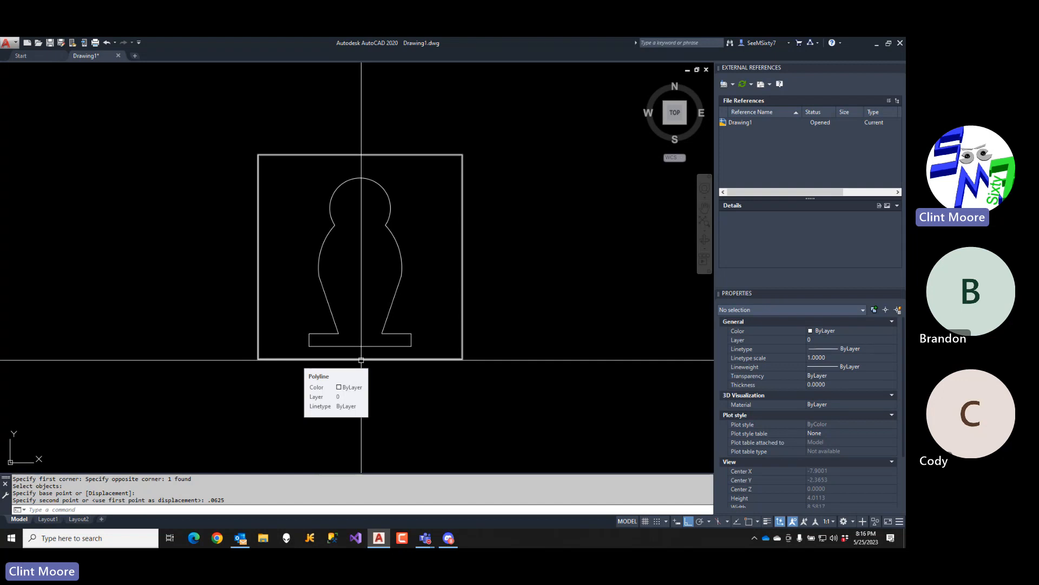
{"action": "type", "text": "block"}
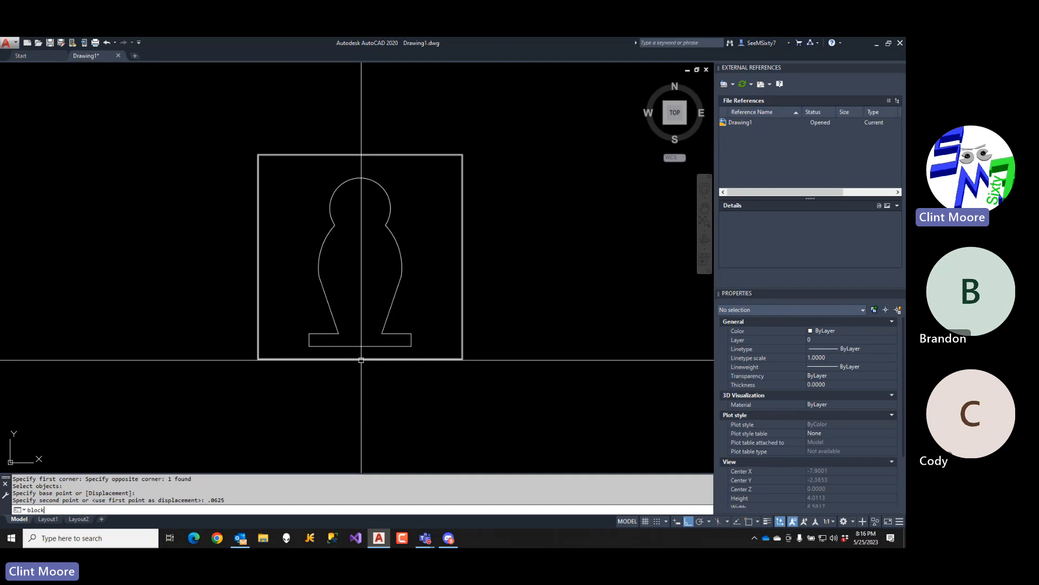
{"action": "key", "text": "Return"}
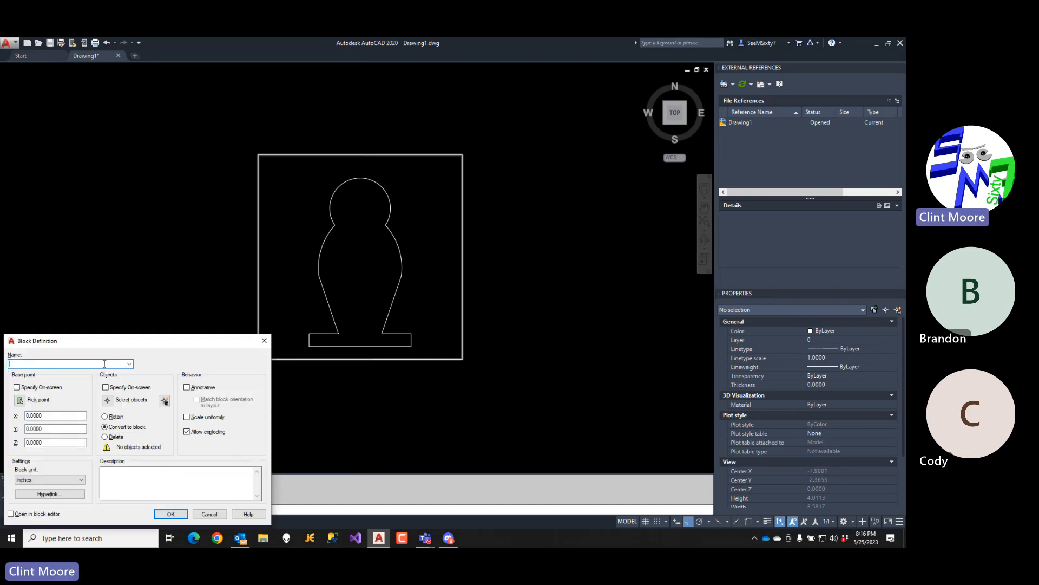
{"action": "type", "text": "pa"}
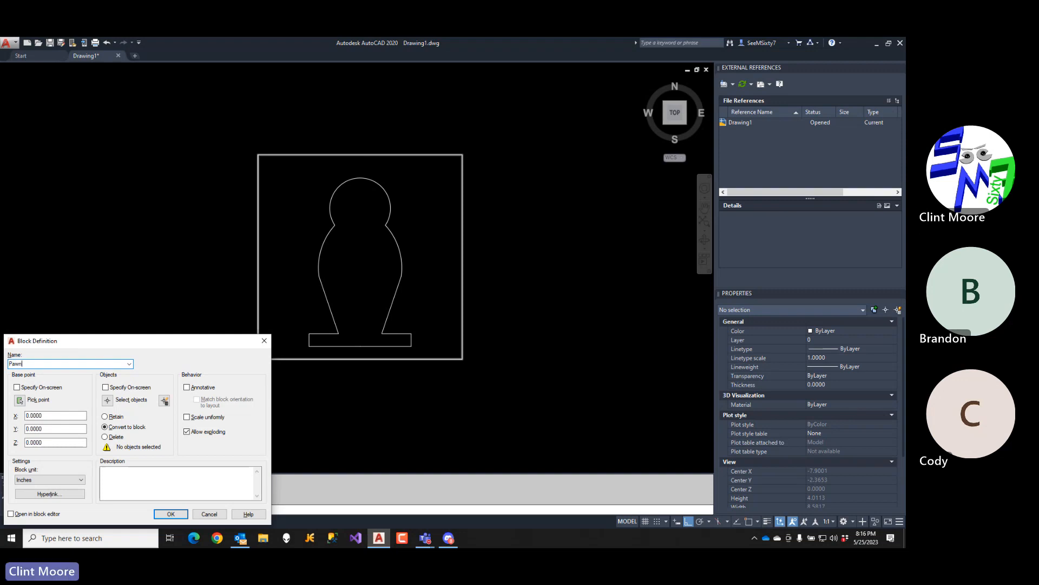
{"action": "left_click", "coordinate": [107, 400]}
{"action": "left_click", "coordinate": [402, 228]}
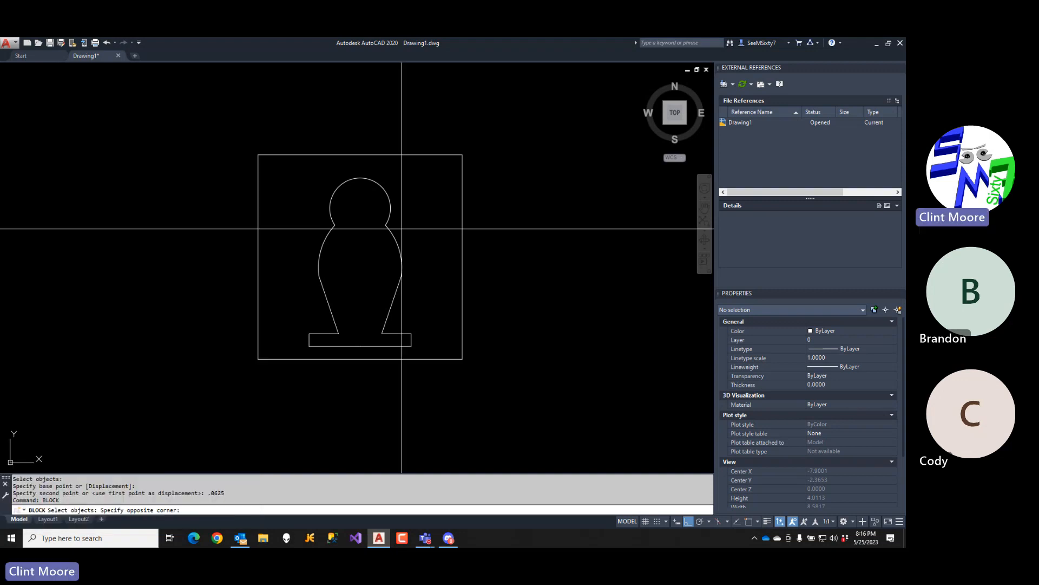
{"action": "left_click", "coordinate": [299, 350]}
{"action": "key", "text": "Return"}
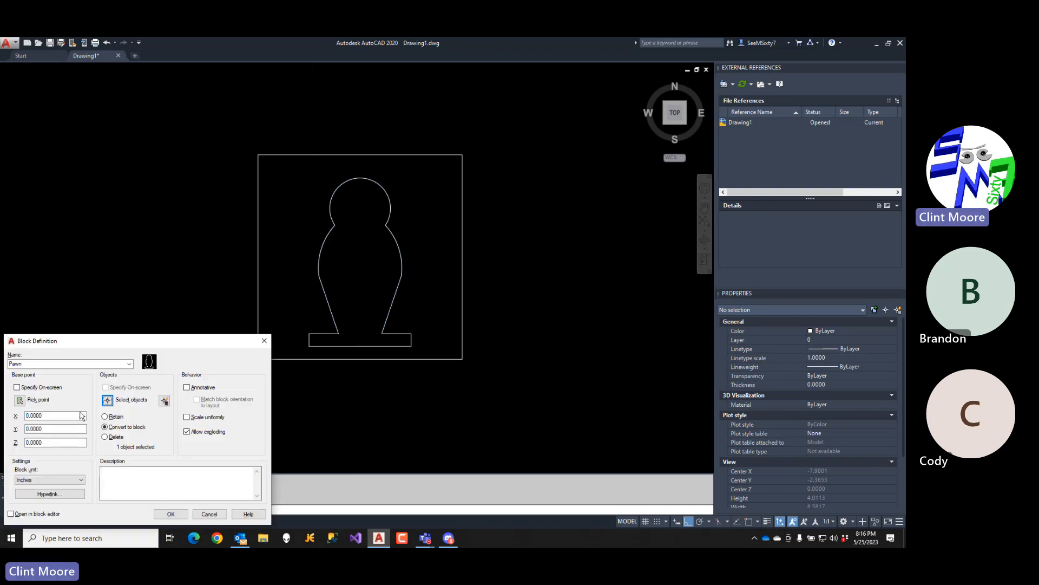
- Set the Pawn block's base point midway between the square's lower-left and upper-right corners, and create the block
{"action": "left_click", "coordinate": [20, 400]}
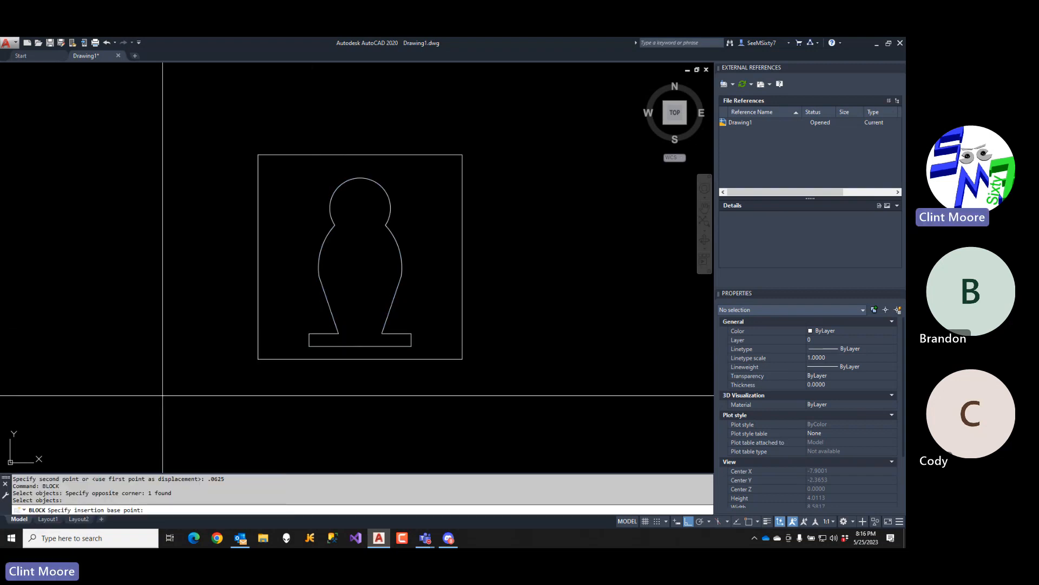
{"action": "type", "text": "m2p"}
{"action": "key", "text": "Return"}
{"action": "type", "text": "e"}
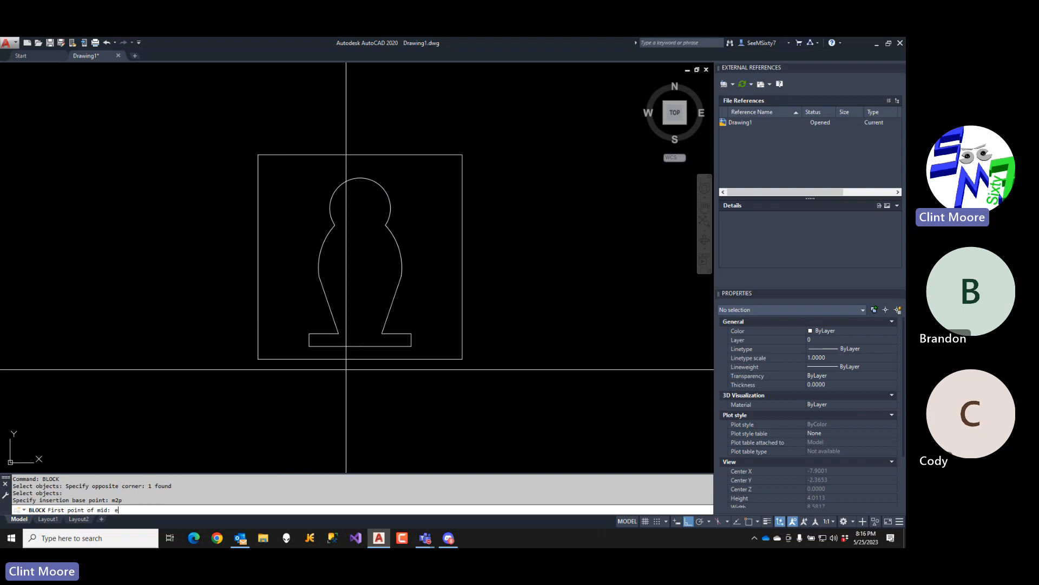
{"action": "type", "text": "np"}
{"action": "key", "text": "Return"}
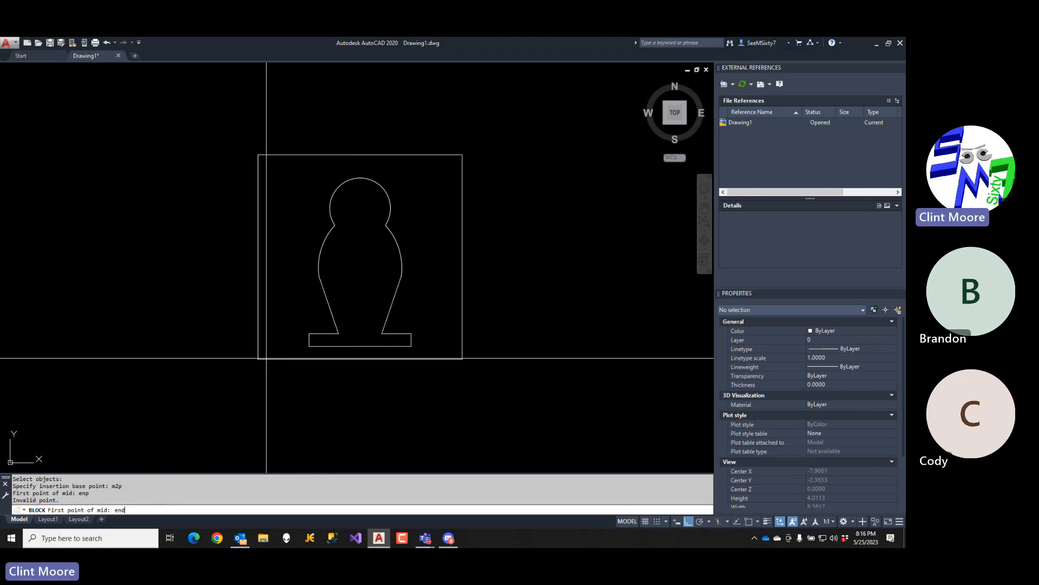
{"action": "type", "text": "endp"}
{"action": "key", "text": "Return"}
{"action": "left_click", "coordinate": [266, 358]}
{"action": "type", "text": "en"}
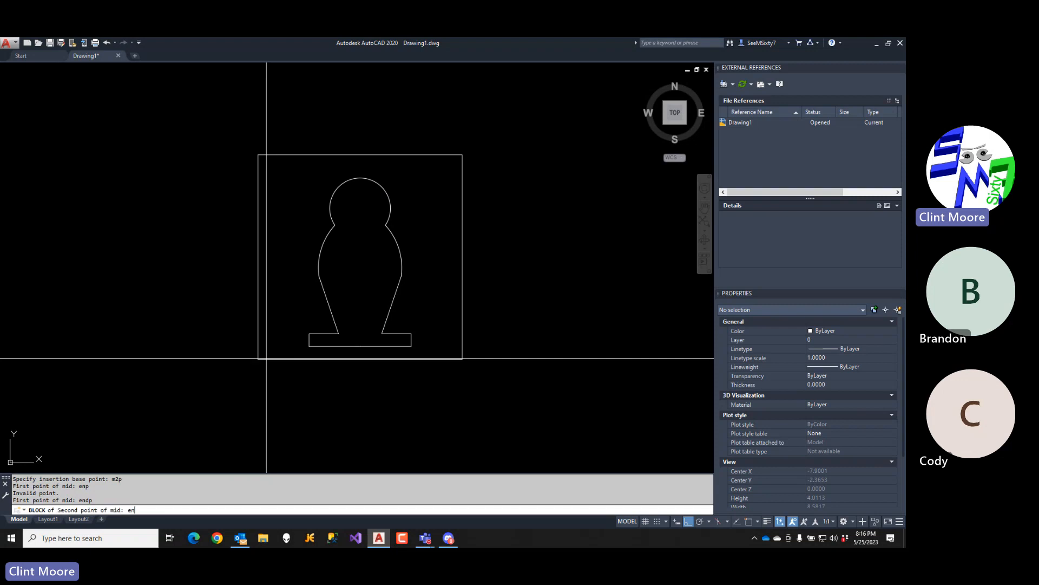
{"action": "type", "text": "dp"}
{"action": "key", "text": "Return"}
{"action": "left_click", "coordinate": [463, 155]}
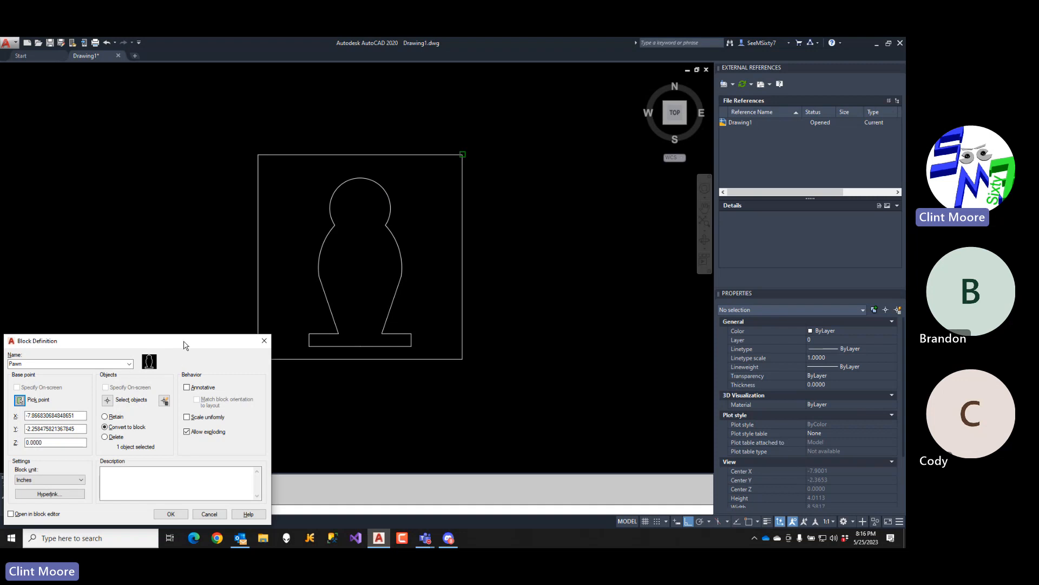
{"action": "left_click_drag", "start_coordinate": [182, 345], "coordinate": [357, 275]}
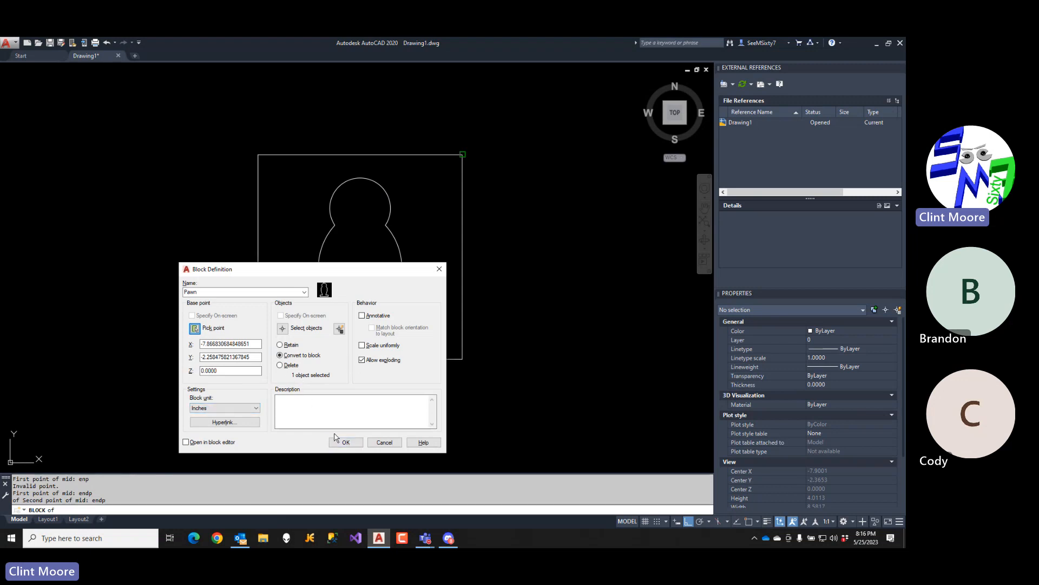
{"action": "left_click", "coordinate": [348, 442]}
- Move the Pawn block from its insertion point to coordinate 1,3 on the board
{"action": "scroll", "coordinate": [434, 386], "scroll_direction": "down", "scroll_amount": 6}
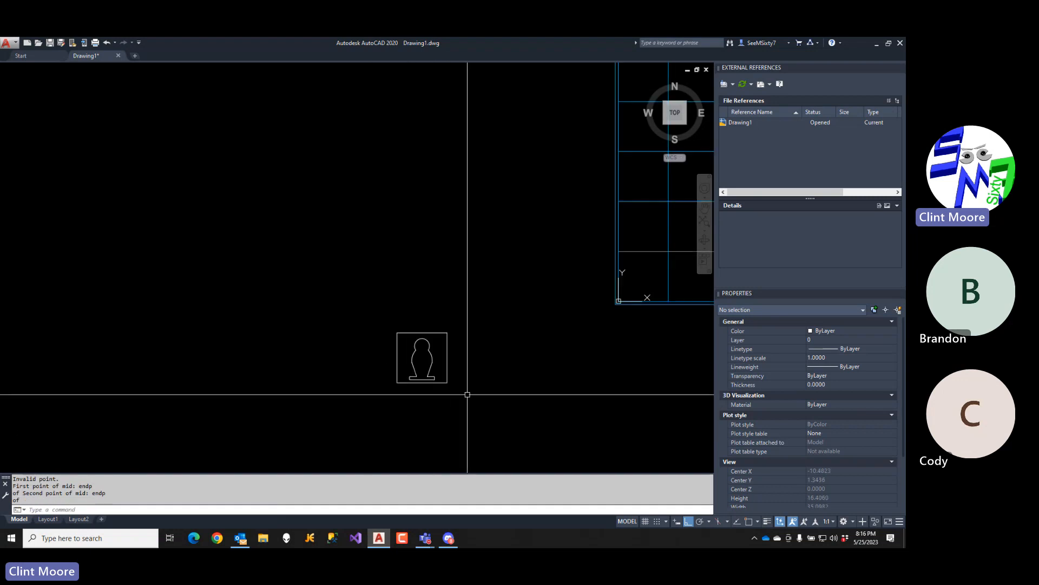
{"action": "type", "text": "m"}
{"action": "key", "text": "Return"}
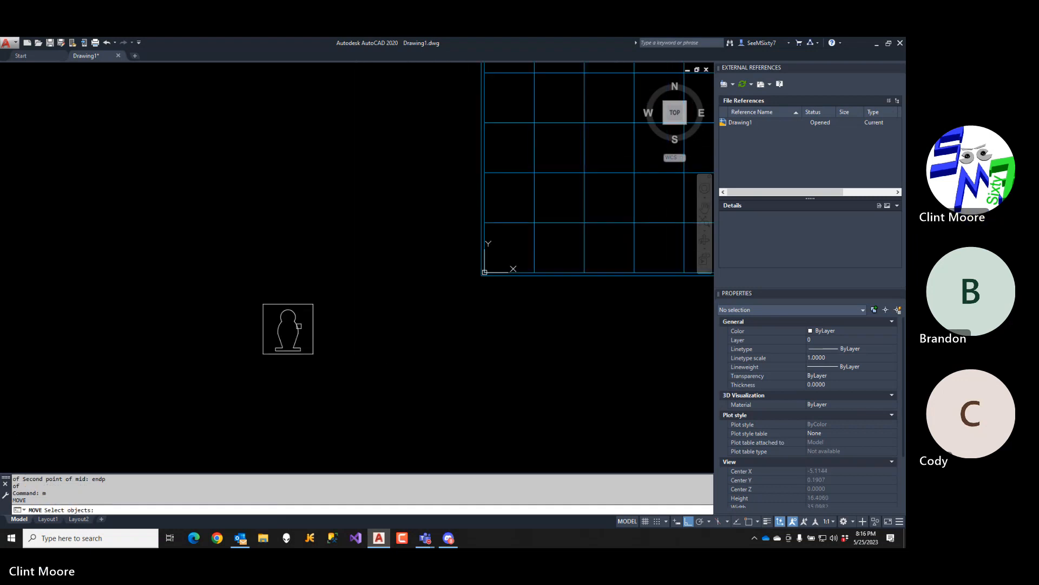
{"action": "left_click", "coordinate": [299, 326]}
{"action": "key", "text": "Return"}
{"action": "type", "text": "ins"}
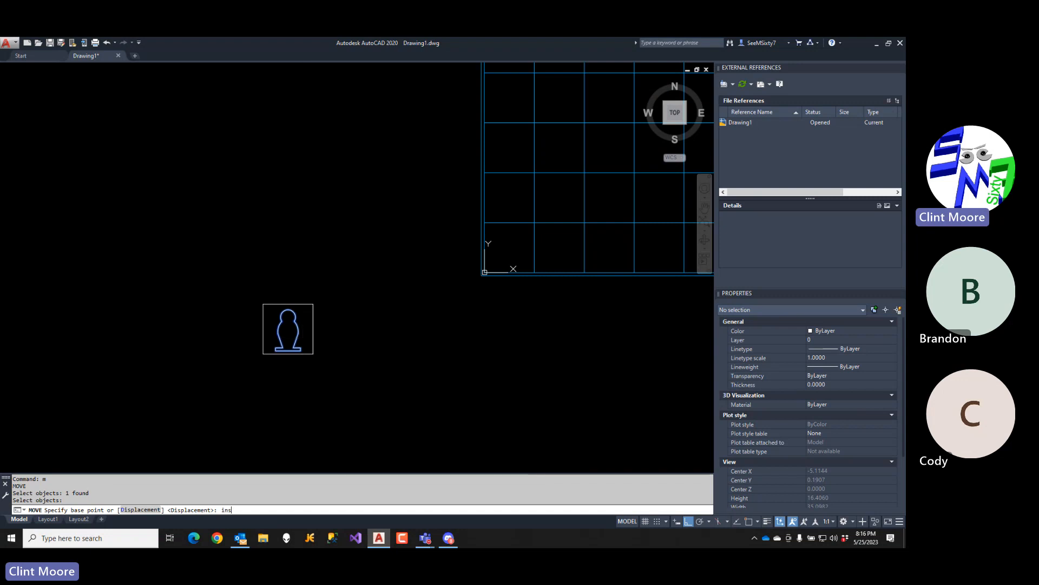
{"action": "key", "text": "Return"}
{"action": "left_click", "coordinate": [298, 328]}
{"action": "middle_click_drag", "start_coordinate": [446, 292], "coordinate": [277, 345]}
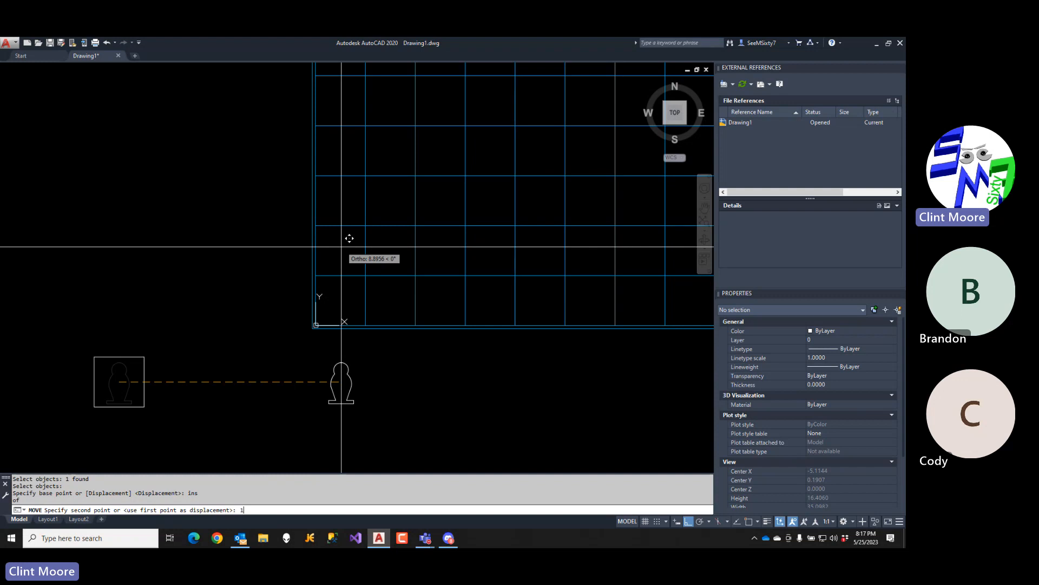
{"action": "type", "text": "3"}
{"action": "key", "text": "Return"}
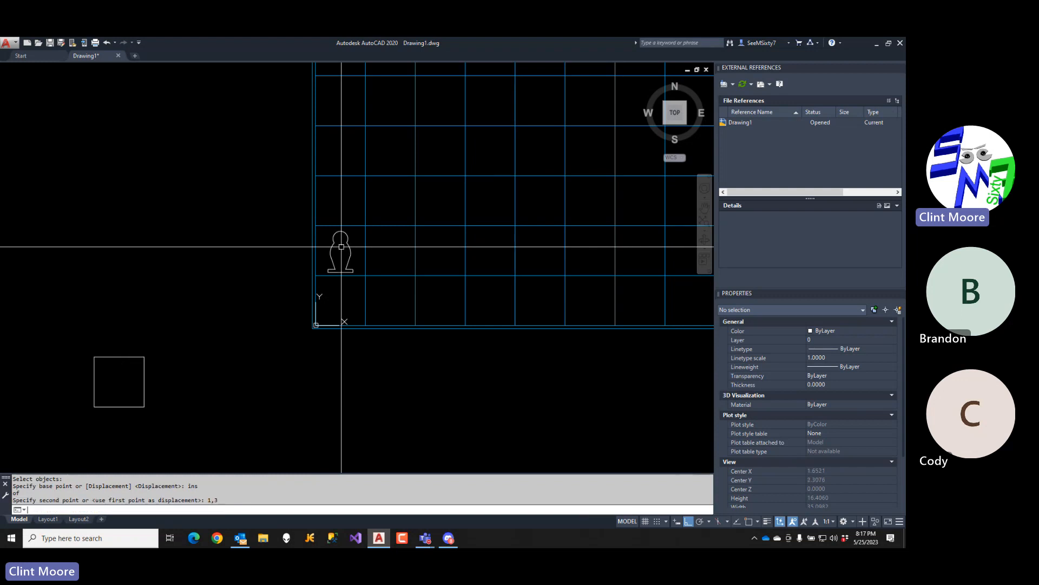
- Array the pawn rectangularly in 1 row and 8 columns with a column distance of 2
{"action": "middle_click_drag", "start_coordinate": [431, 302], "coordinate": [317, 308]}
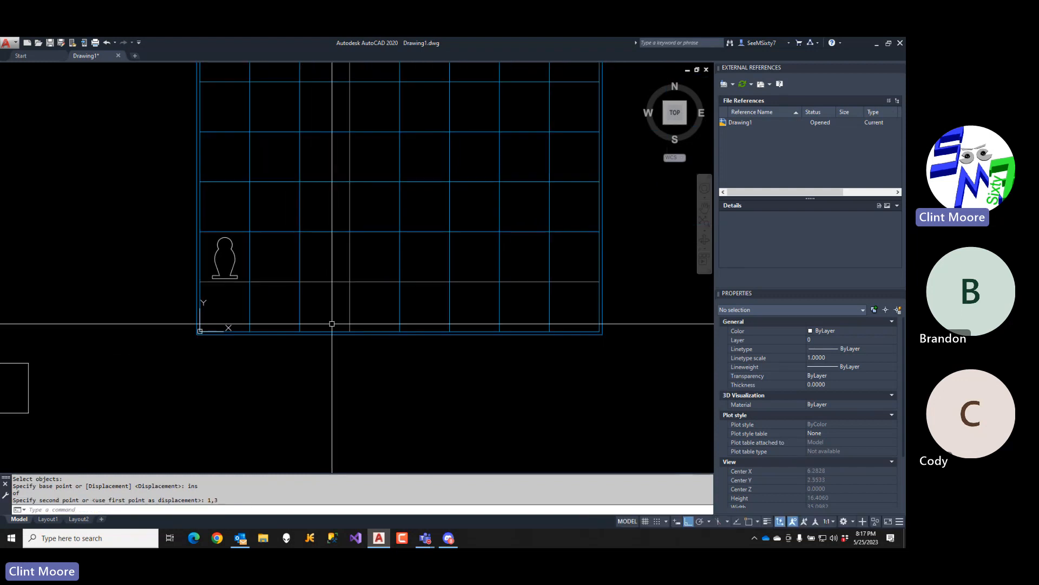
{"action": "key", "text": "Escape"}
{"action": "key", "text": "Escape"}
{"action": "type", "text": "-arr"}
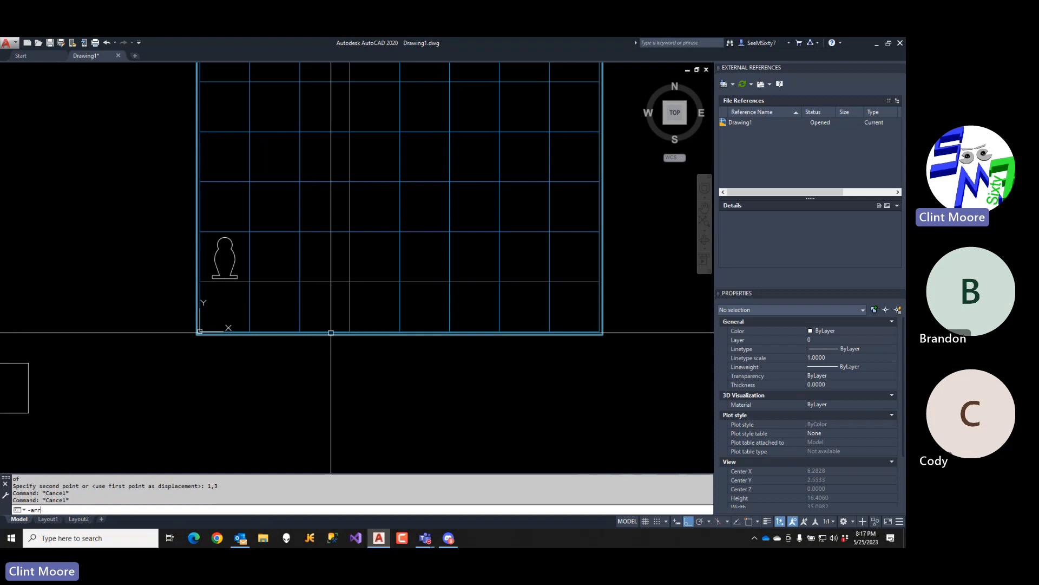
{"action": "type", "text": "ay"}
{"action": "key", "text": "Return"}
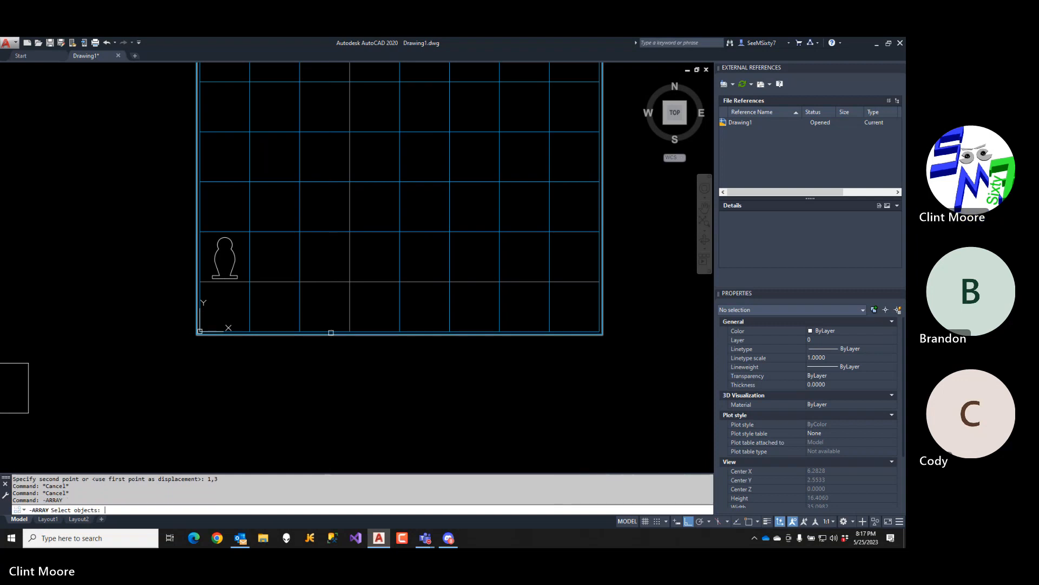
{"action": "left_click", "coordinate": [232, 264]}
{"action": "key", "text": "Return"}
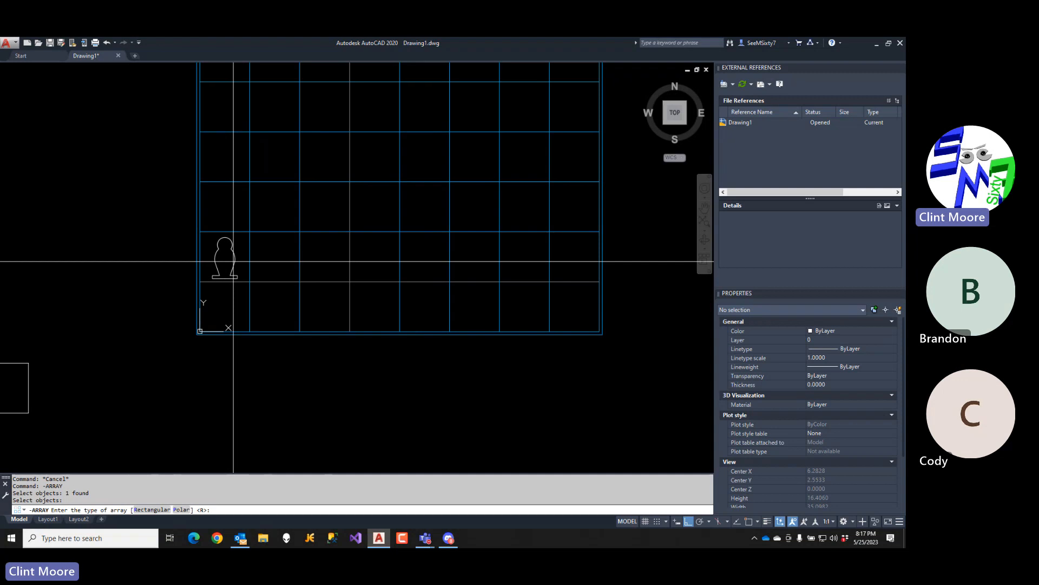
{"action": "key", "text": "Return"}
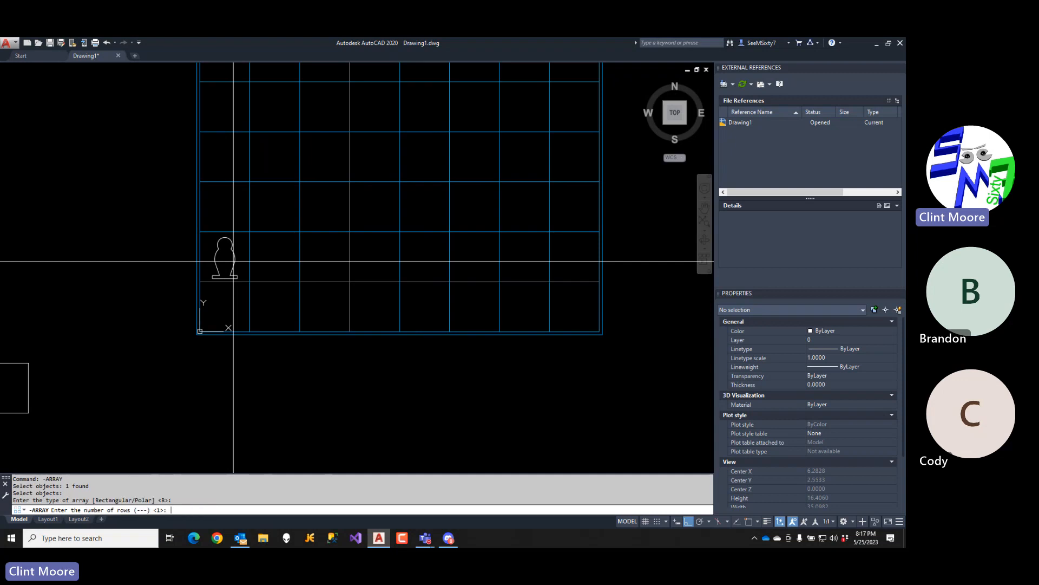
{"action": "key", "text": "Return"}
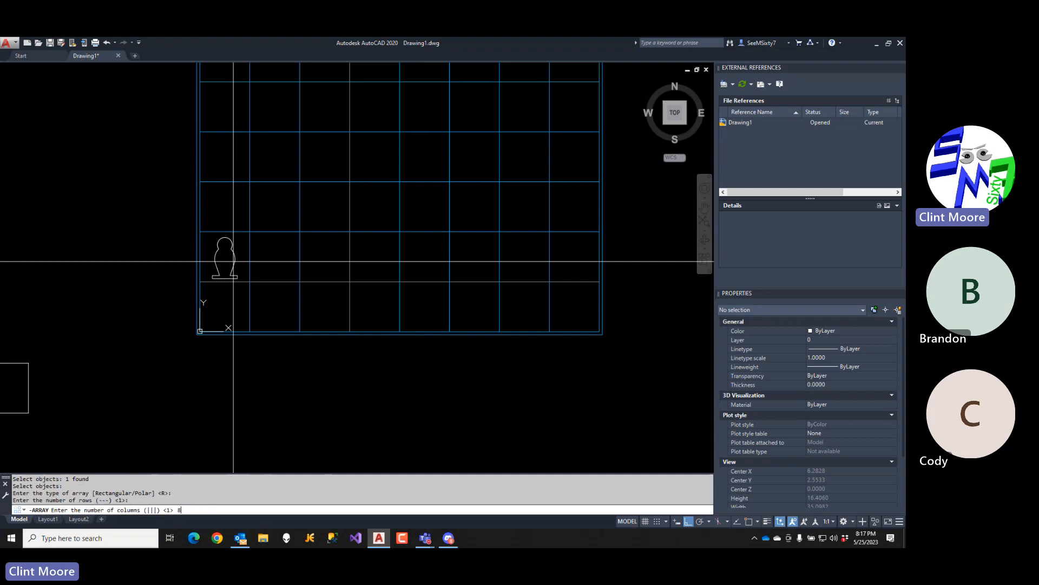
{"action": "key", "text": "Return"}
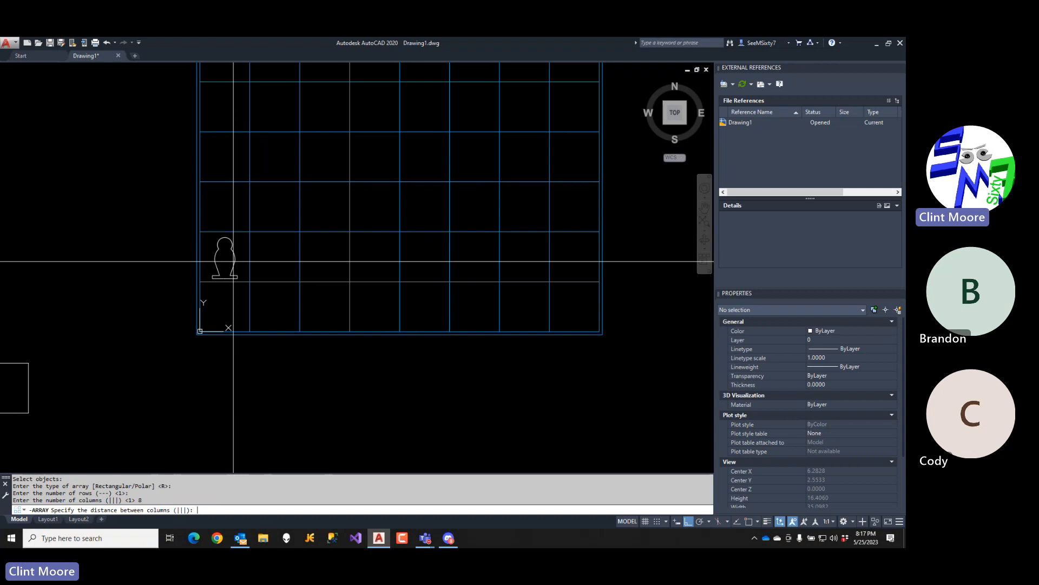
{"action": "type", "text": "2"}
{"action": "key", "text": "Return"}
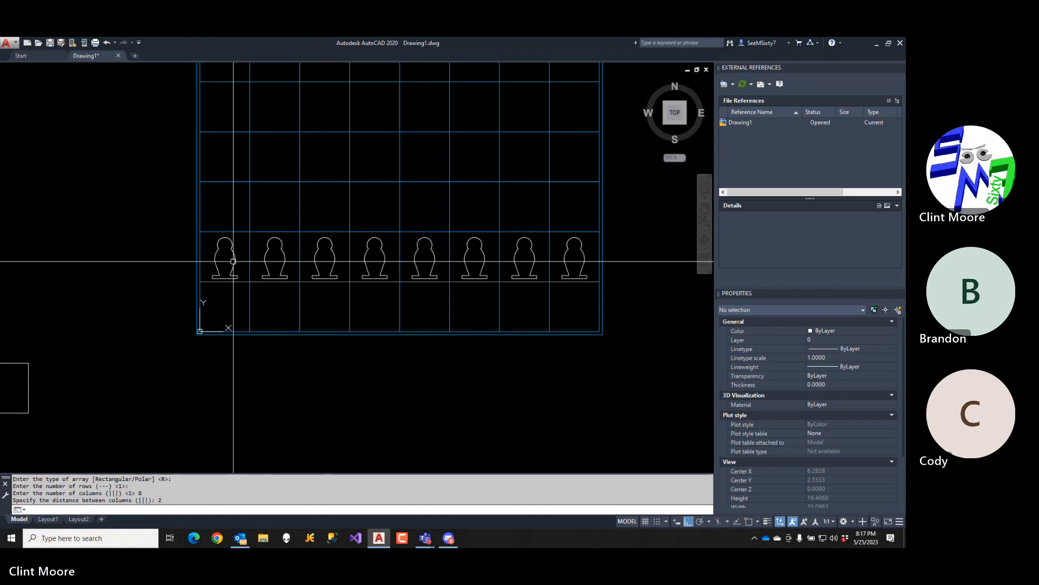
- Mirror the row of pawns about a horizontal line through the midpoint of the board's right edge, keeping the source objects
{"action": "scroll", "coordinate": [219, 268], "scroll_direction": "down", "scroll_amount": 2}
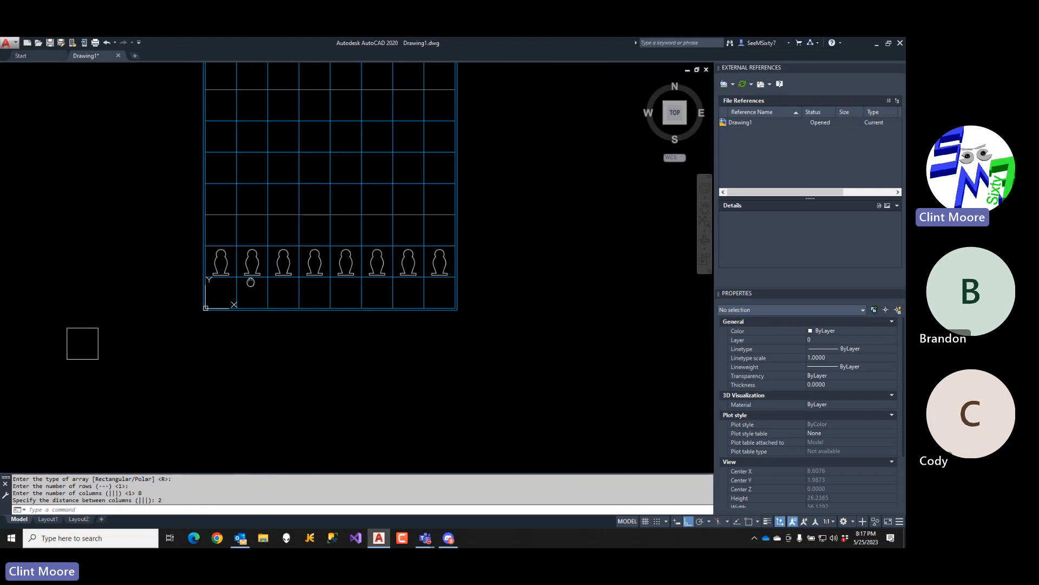
{"action": "middle_click_drag", "start_coordinate": [250, 281], "coordinate": [209, 329]}
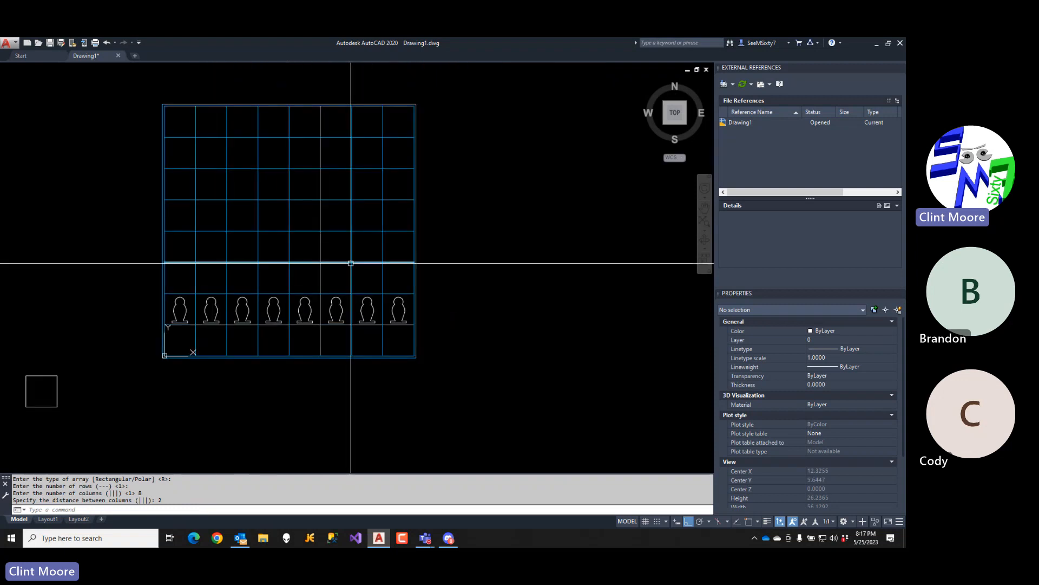
{"action": "type", "text": "MI"}
{"action": "key", "text": "Return"}
{"action": "left_click", "coordinate": [391, 309]}
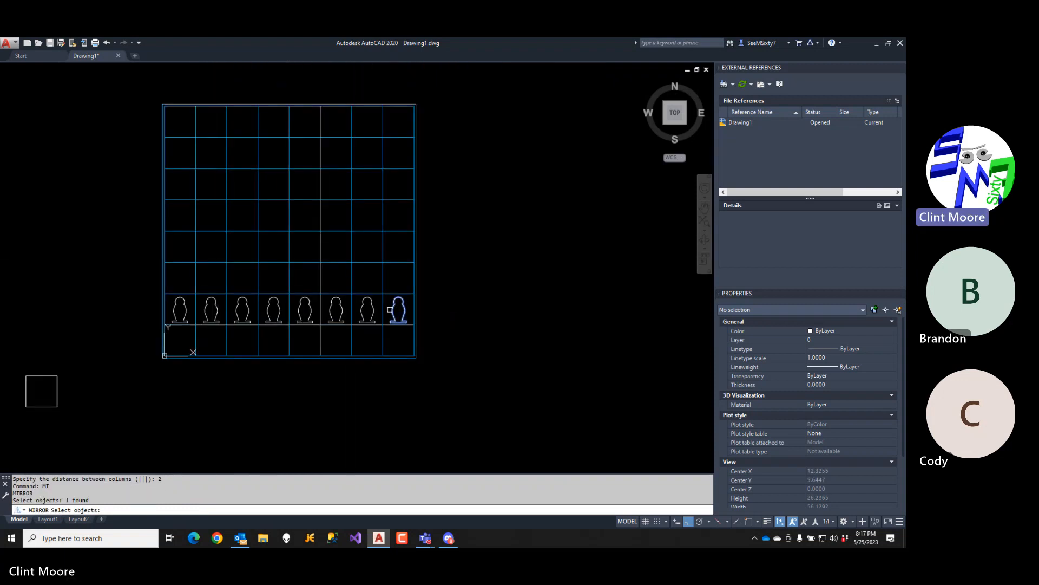
{"action": "left_click", "coordinate": [367, 310]}
{"action": "left_click", "coordinate": [150, 290]}
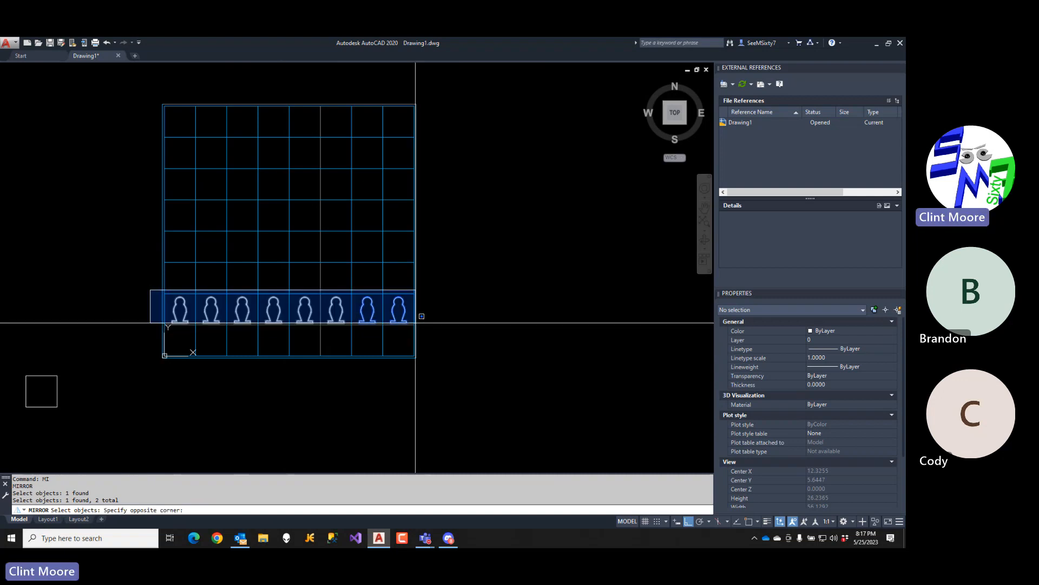
{"action": "left_click", "coordinate": [439, 330]}
{"action": "key", "text": "Return"}
{"action": "type", "text": "mirror li"}
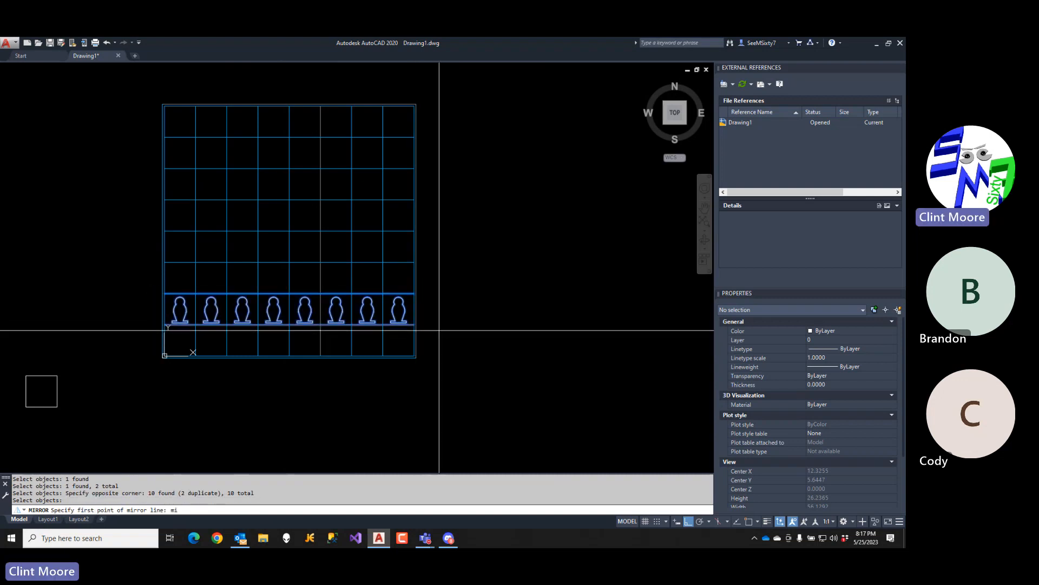
{"action": "type", "text": "d"}
{"action": "key", "text": "Return"}
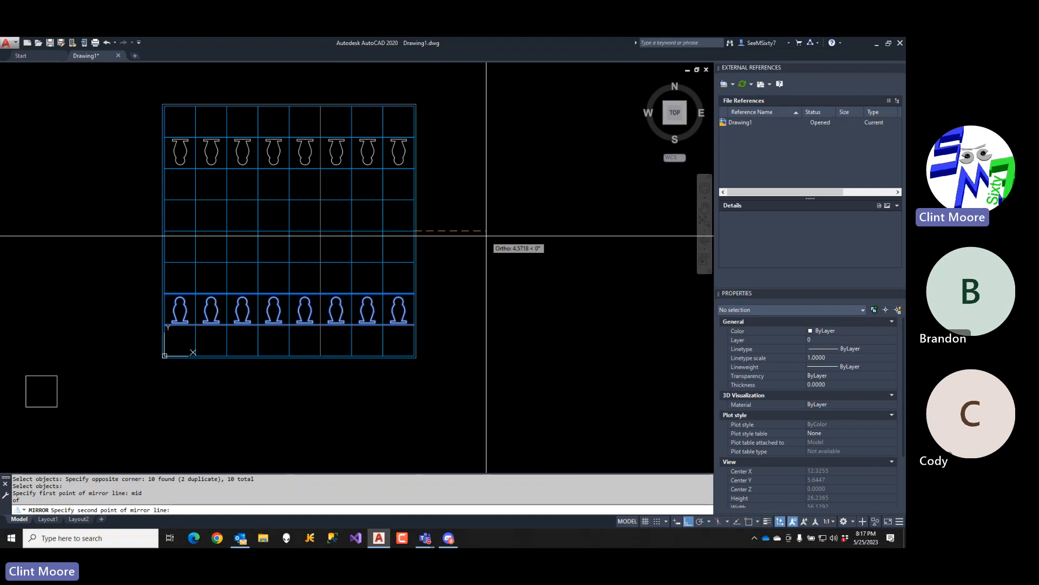
{"action": "left_click", "coordinate": [486, 236]}
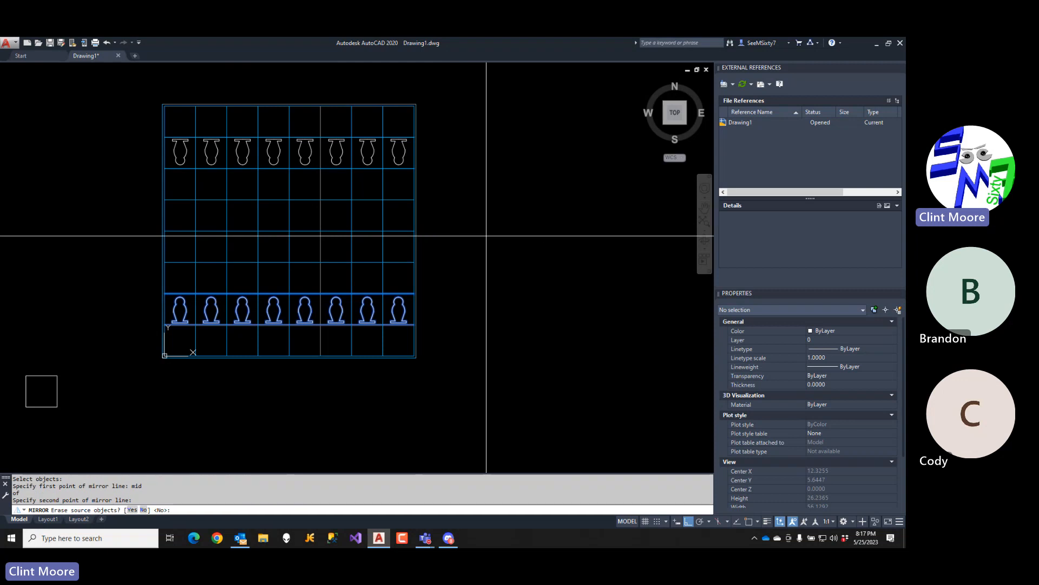
{"action": "type", "text": "n"}
{"action": "key", "text": "Return"}
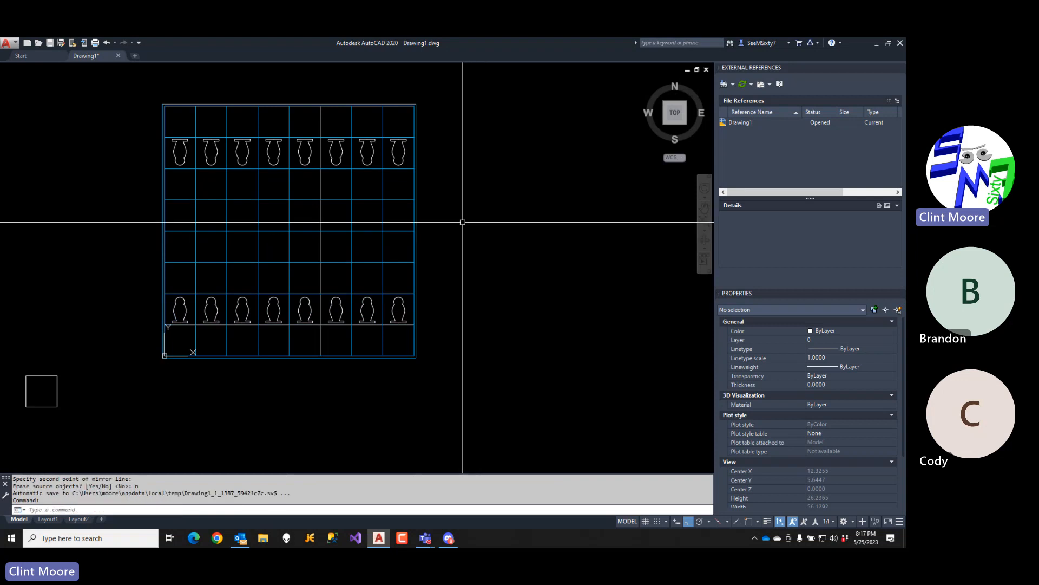
{"action": "left_click", "coordinate": [148, 128]}
{"action": "left_click", "coordinate": [425, 181]}
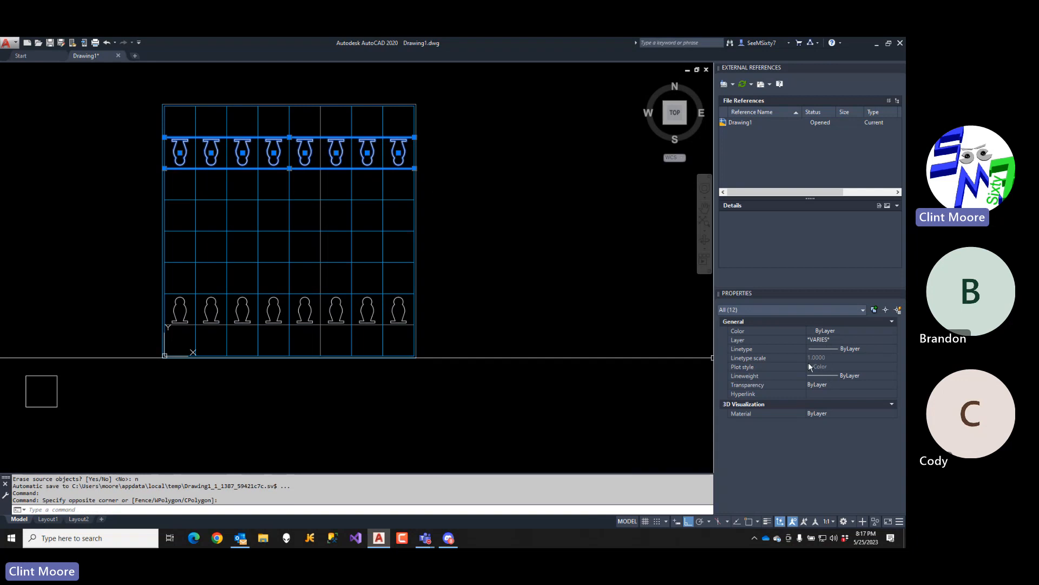
{"action": "key", "text": "Escape"}
{"action": "key", "text": "Escape"}
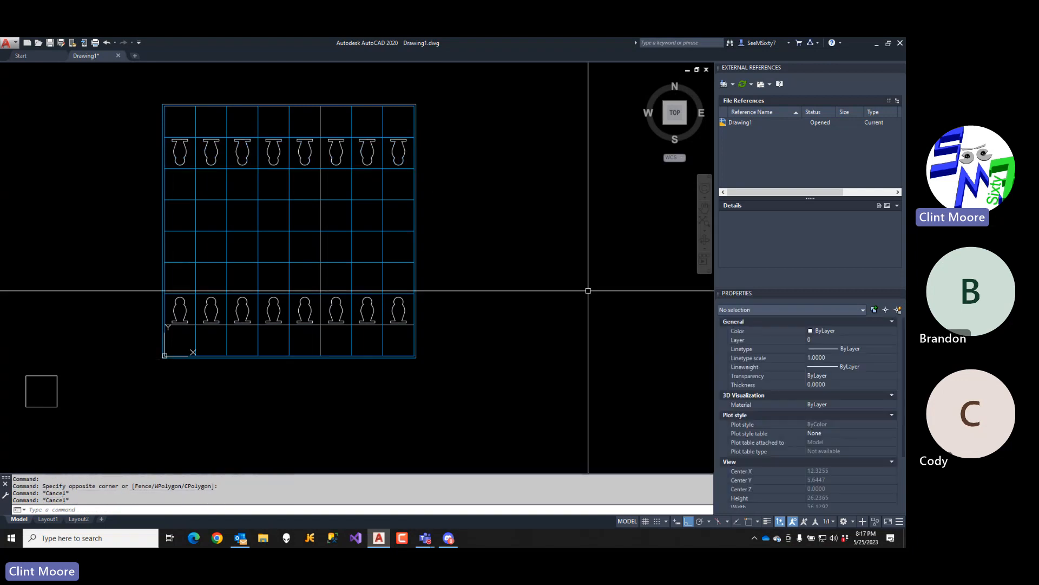
- Set the X scale of the eight upper-row pawns to 1 and their rotation to 0
{"action": "left_click", "coordinate": [170, 188]}
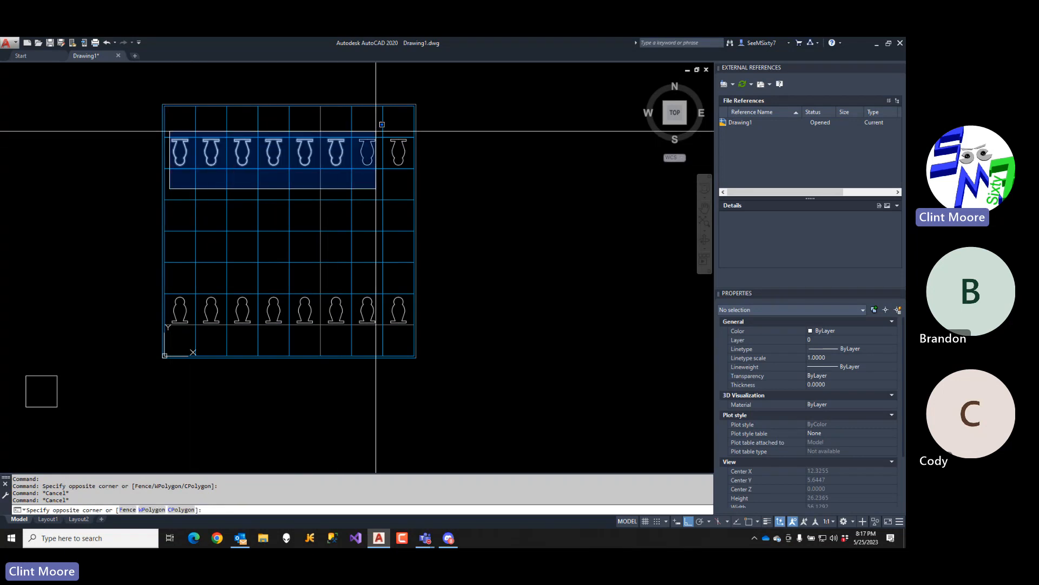
{"action": "left_click", "coordinate": [409, 129]}
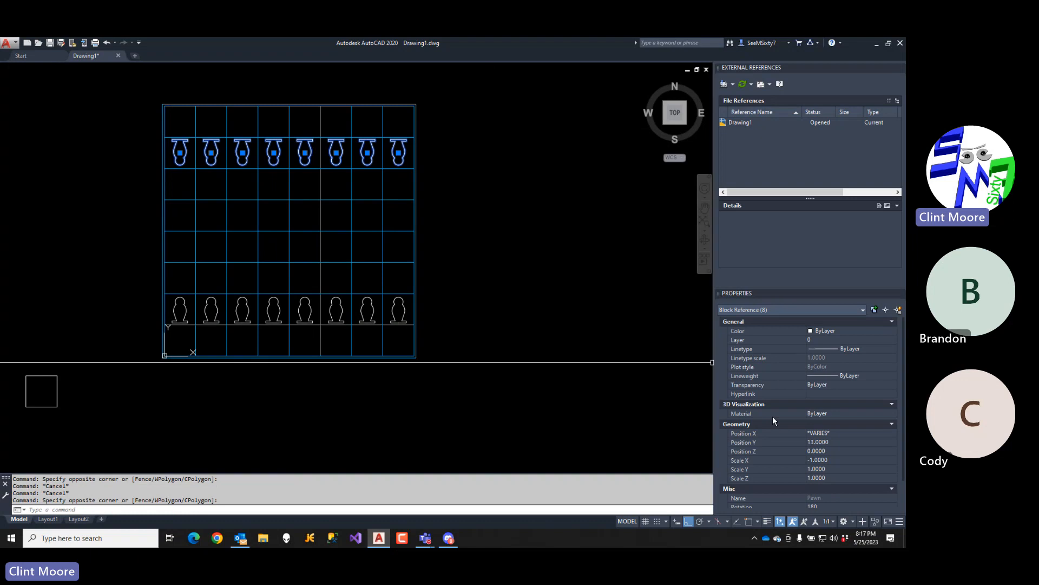
{"action": "left_click", "coordinate": [827, 461]}
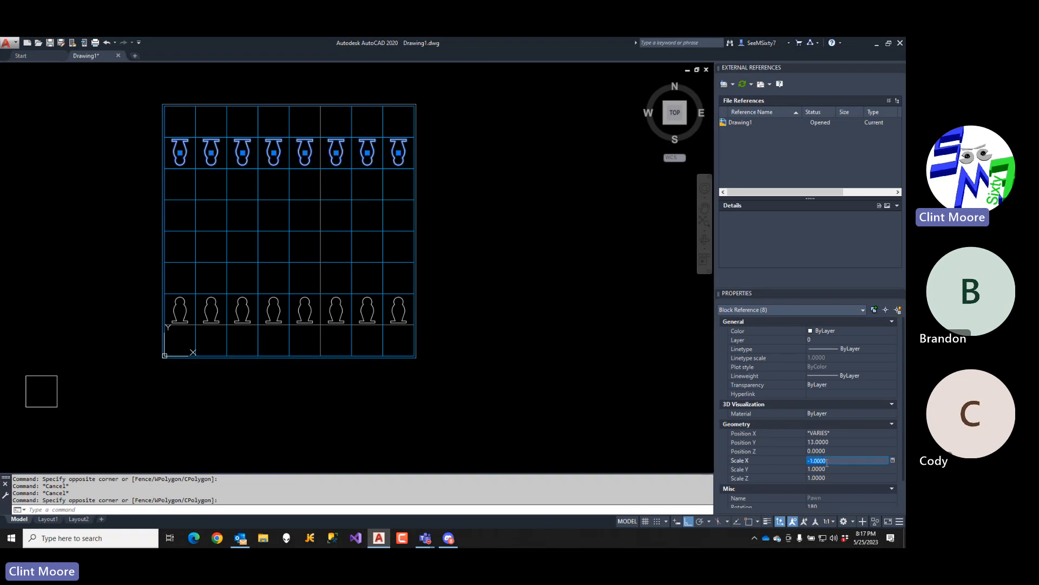
{"action": "left_click", "coordinate": [826, 465]}
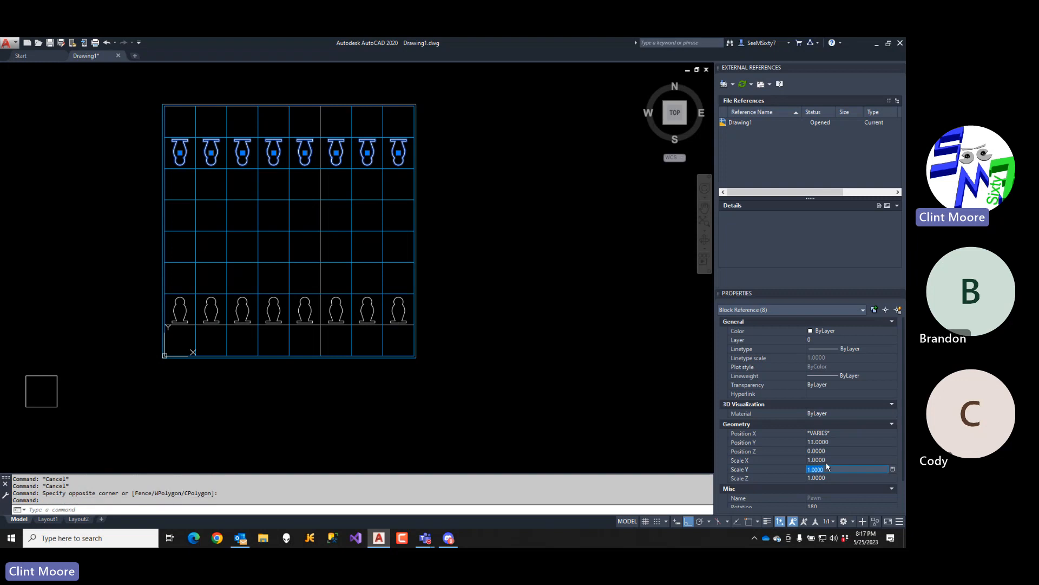
{"action": "scroll", "coordinate": [827, 465], "scroll_direction": "down", "scroll_amount": 1}
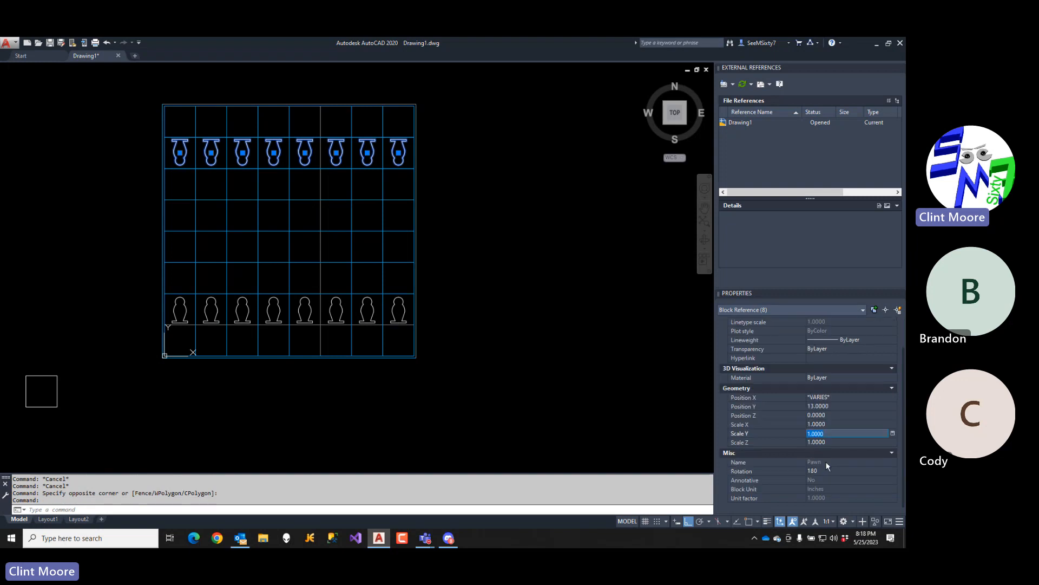
{"action": "left_click", "coordinate": [829, 472]}
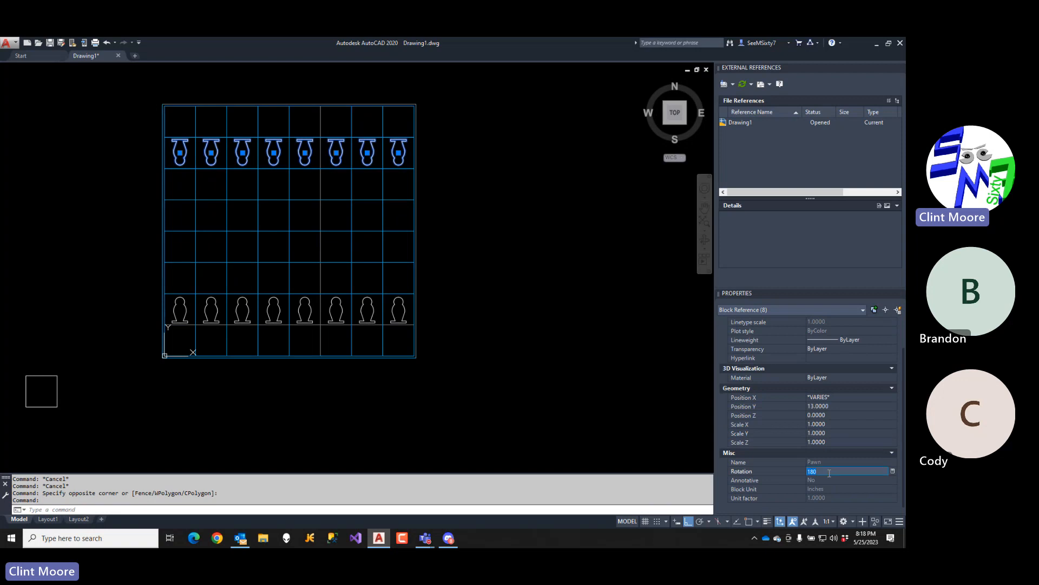
{"action": "type", "text": "0"}
{"action": "key", "text": "Return"}
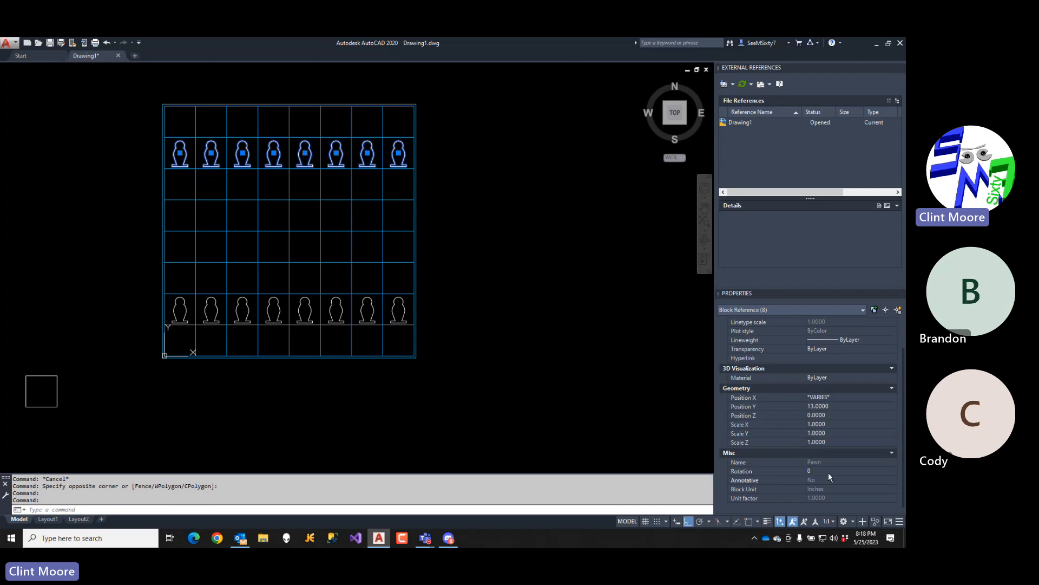
{"action": "key", "text": "Escape"}
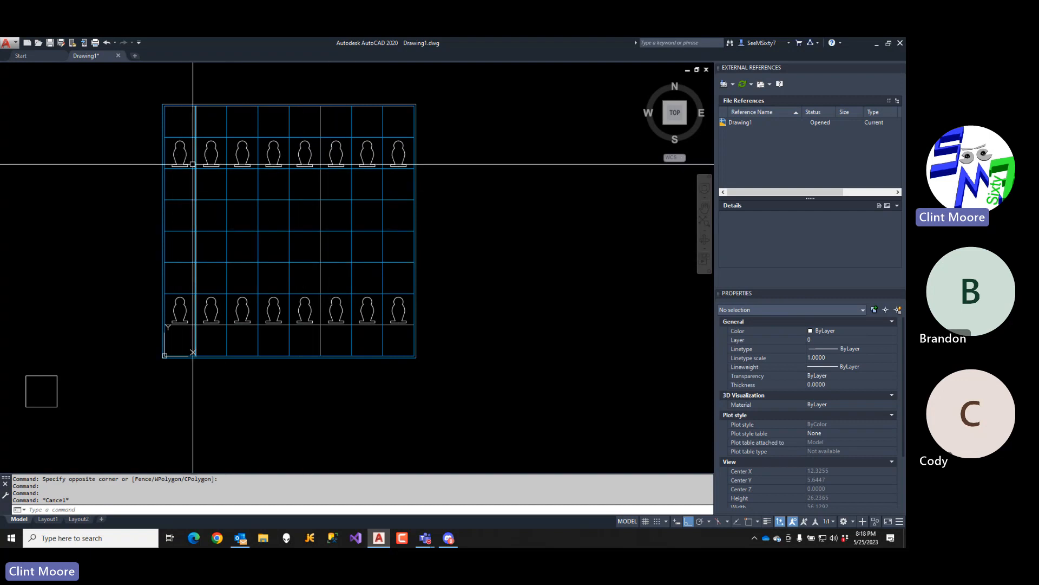
- Create a new layer named BlueSide
{"action": "type", "text": "la"}
{"action": "key", "text": "Return"}
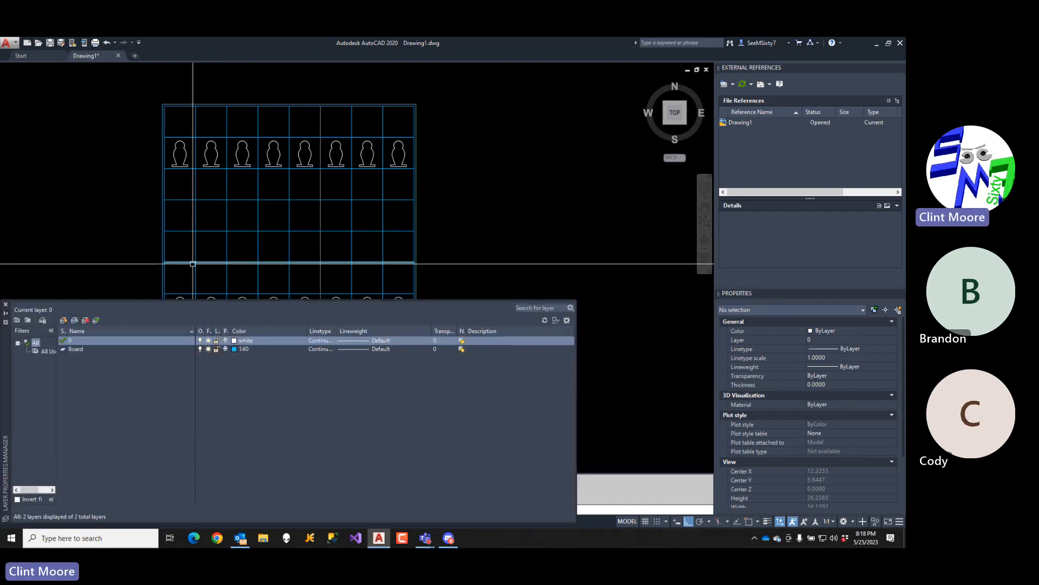
{"action": "left_click", "coordinate": [64, 321]}
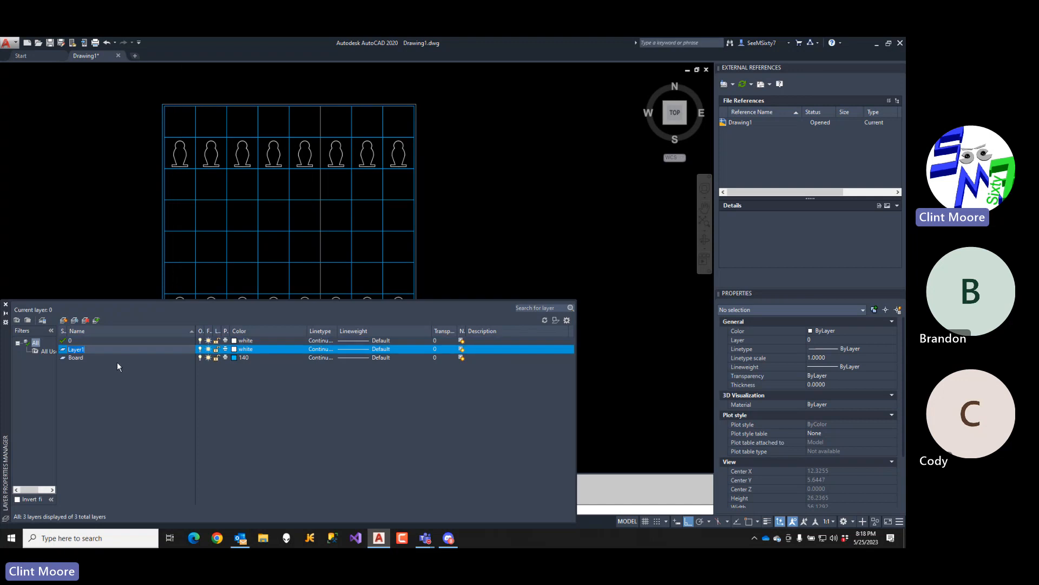
{"action": "left_click", "coordinate": [134, 351]}
{"action": "key", "text": "BackSpace"}
{"action": "key", "text": "BackSpace"}
{"action": "key", "text": "BackSpace"}
{"action": "key", "text": "BackSpace"}
{"action": "key", "text": "BackSpace"}
{"action": "key", "text": "BackSpace"}
{"action": "type", "text": "Blu"}
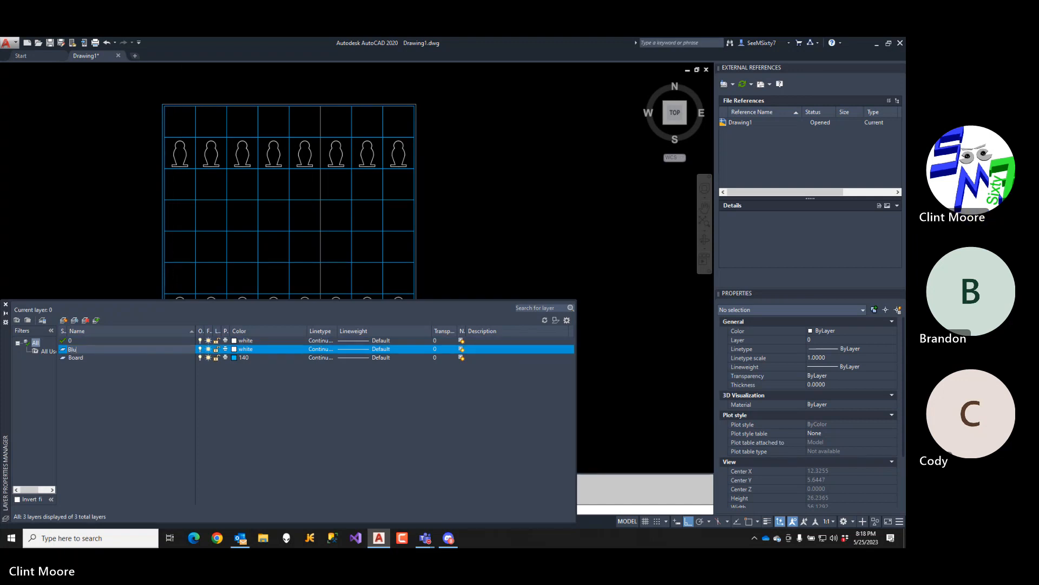
{"action": "type", "text": "eSide"}
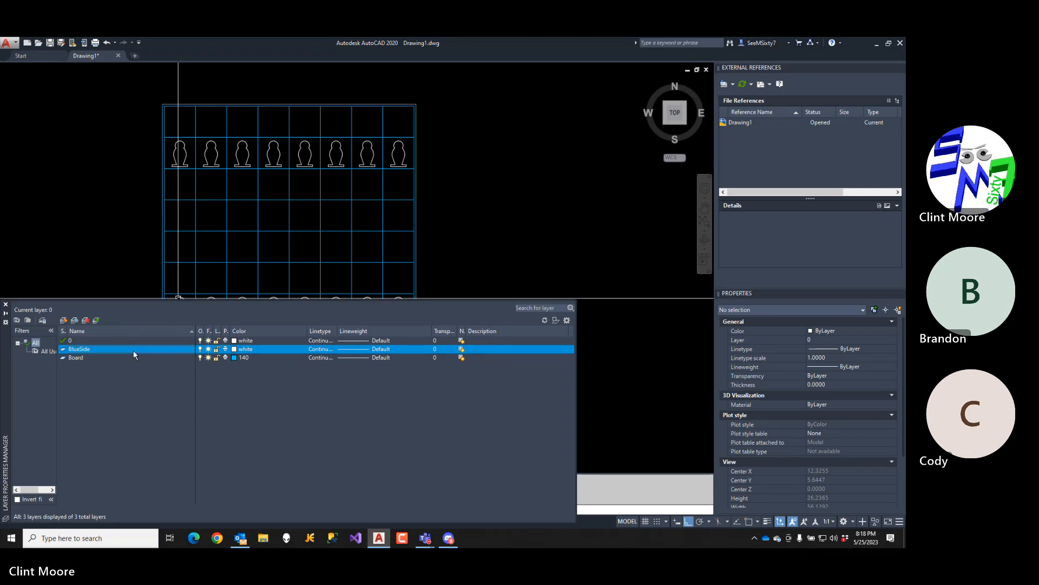
- Set the BlueSide layer's color to blue
{"action": "left_click", "coordinate": [234, 349]}
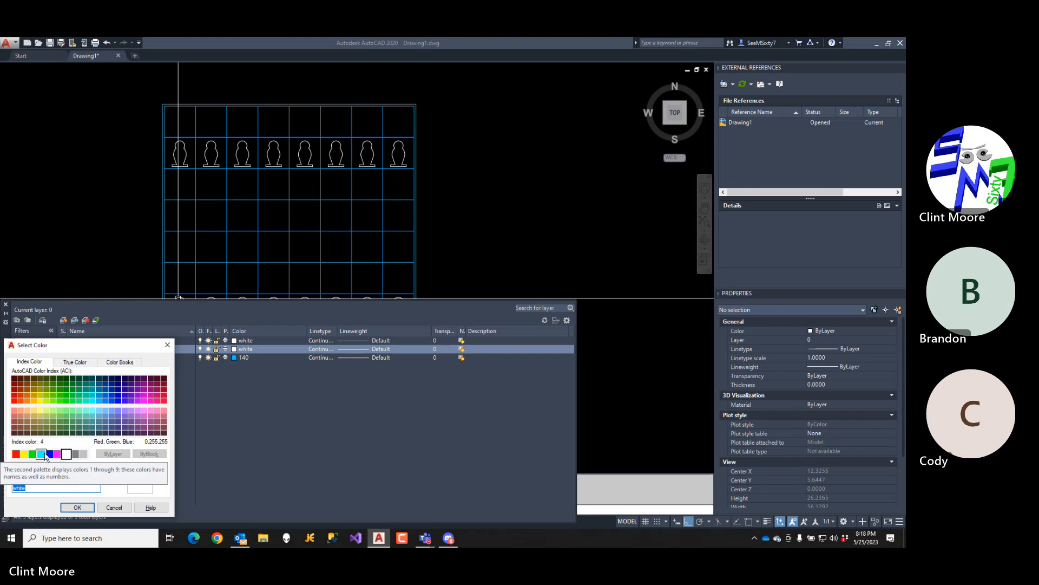
{"action": "left_click", "coordinate": [49, 454]}
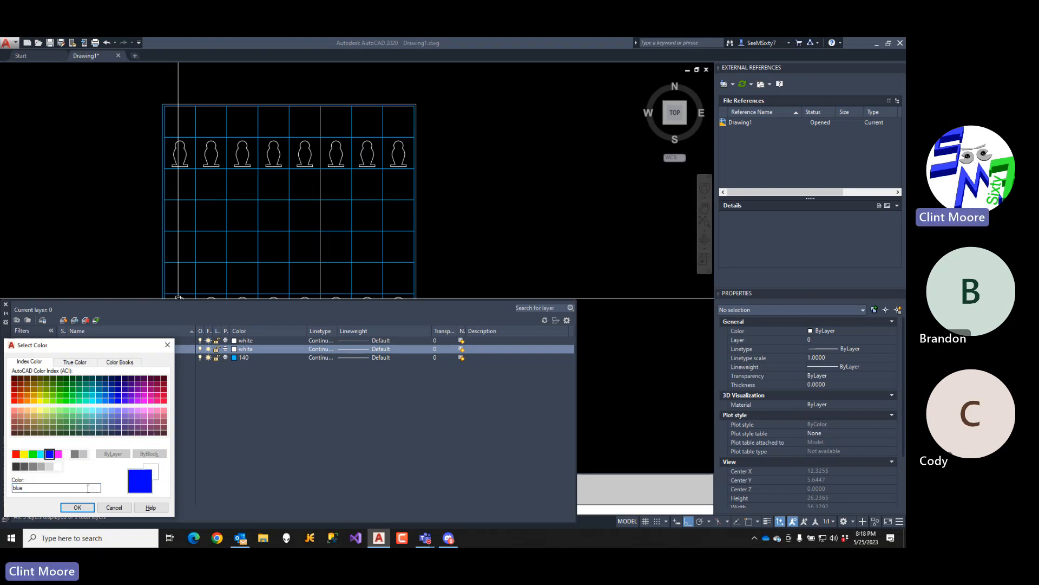
{"action": "left_click", "coordinate": [77, 508]}
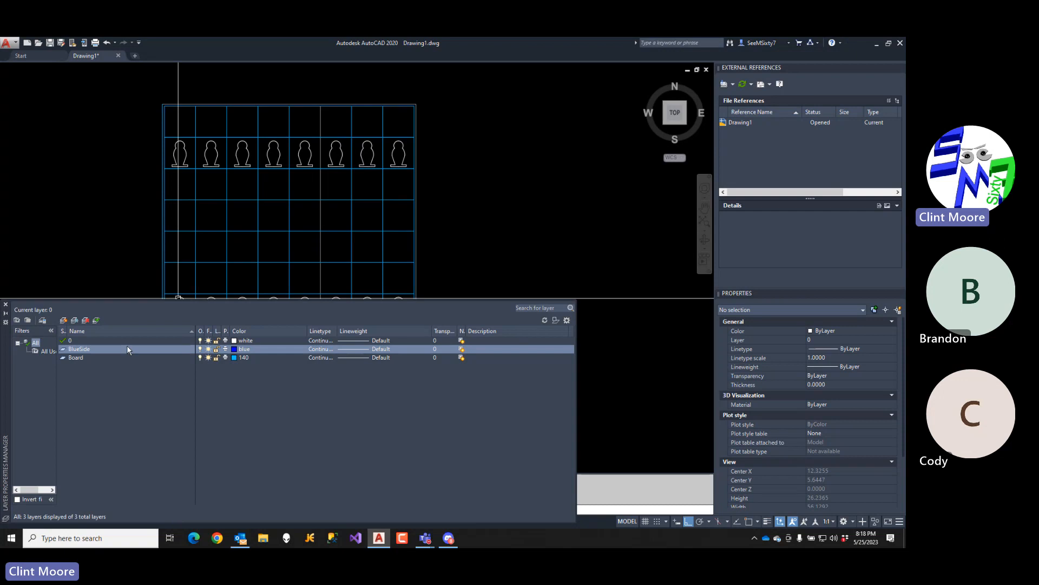
- Create a layer named RedSide with the color red, and close the layer manager
{"action": "left_click", "coordinate": [63, 320]}
{"action": "type", "text": "R"}
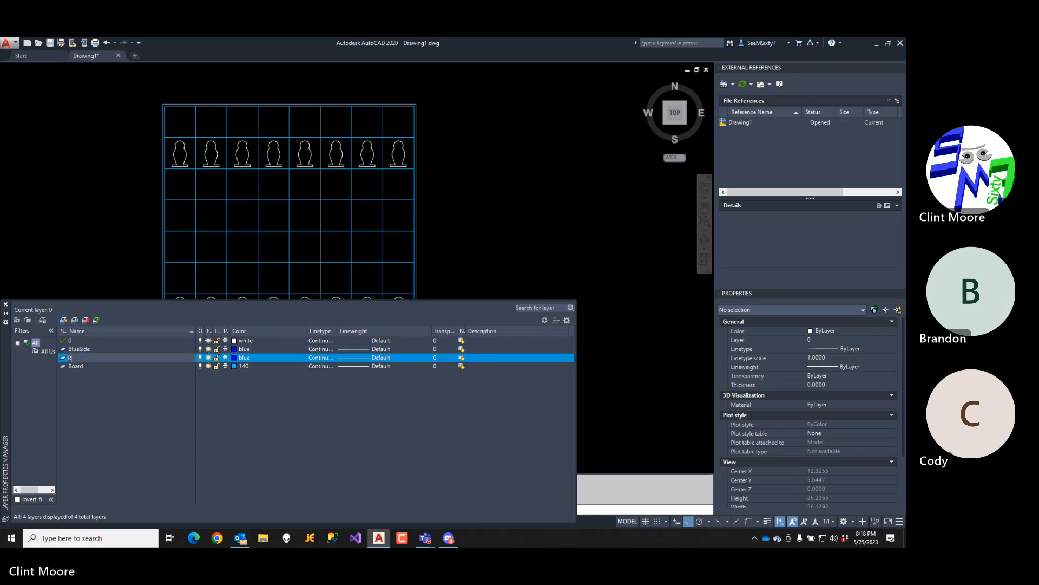
{"action": "type", "text": "edSided"}
{"action": "key", "text": "BackSpace"}
{"action": "key", "text": "Return"}
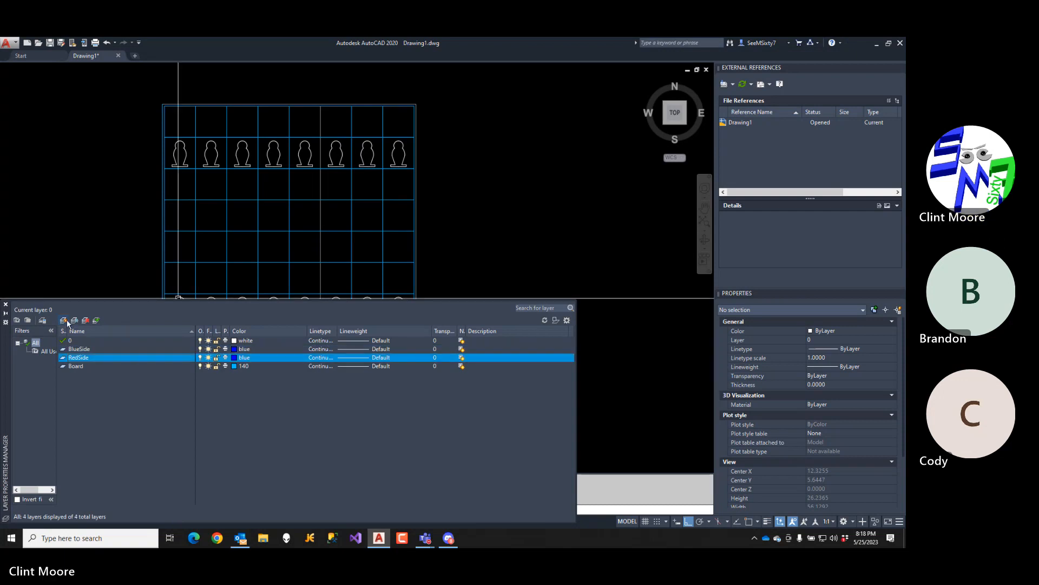
{"action": "left_click", "coordinate": [233, 357]}
{"action": "left_click", "coordinate": [16, 454]}
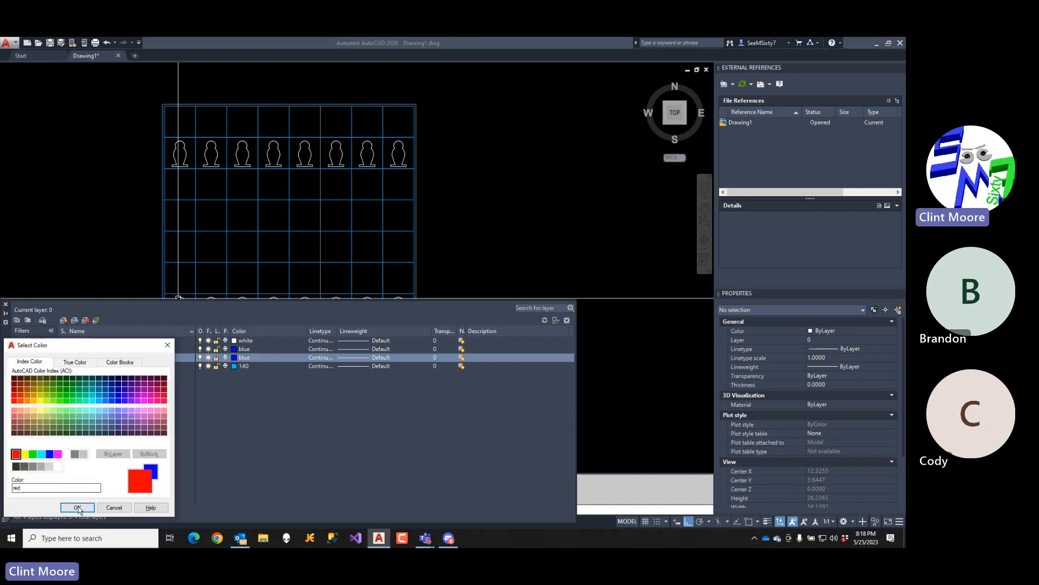
{"action": "left_click", "coordinate": [78, 507]}
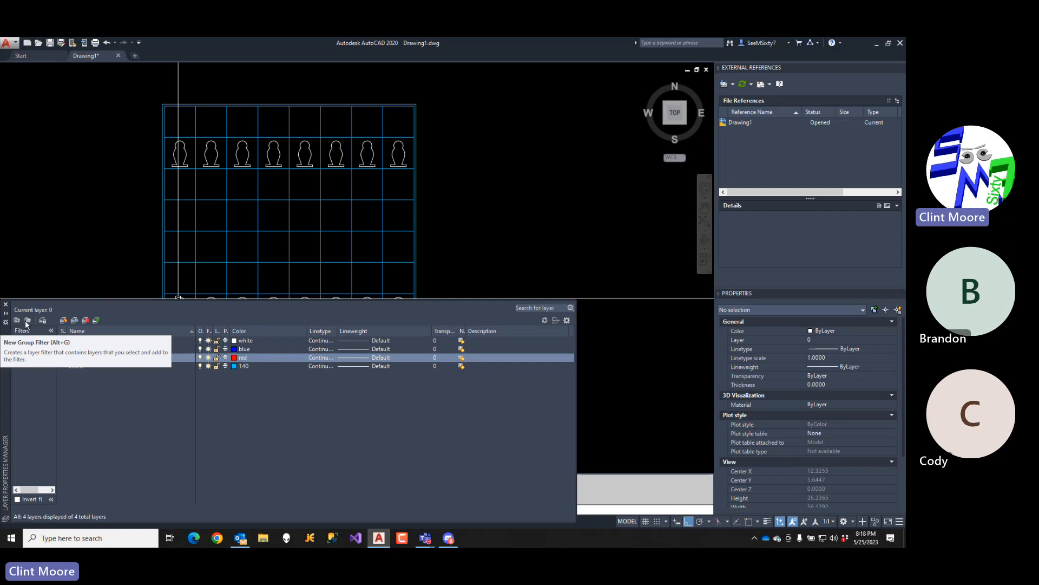
{"action": "left_click", "coordinate": [6, 304]}
- Assign the eight pawns of the lower row to the RedSide layer
{"action": "left_click", "coordinate": [141, 282]}
{"action": "left_click", "coordinate": [145, 298]}
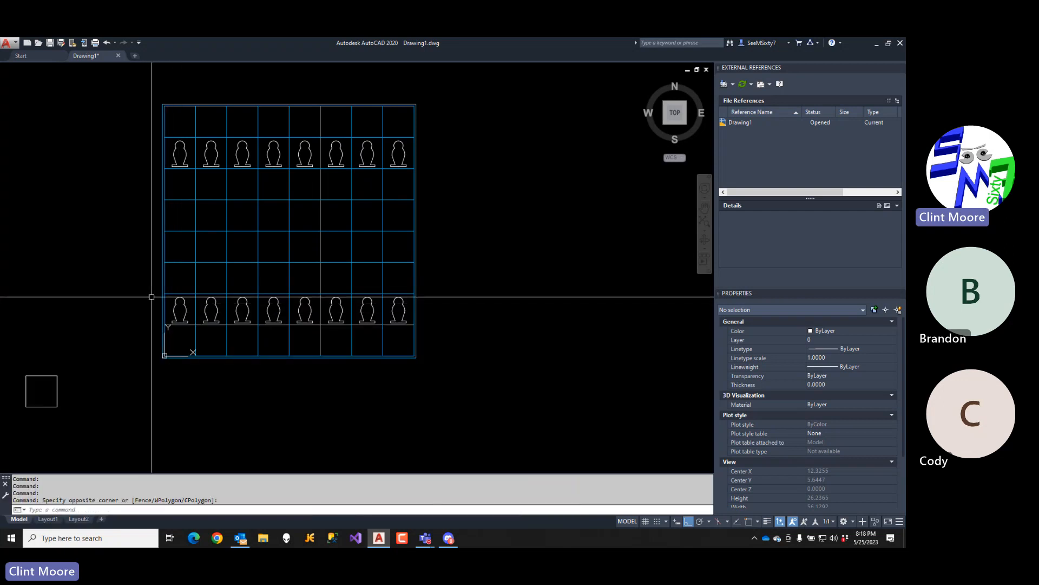
{"action": "left_click", "coordinate": [152, 295]}
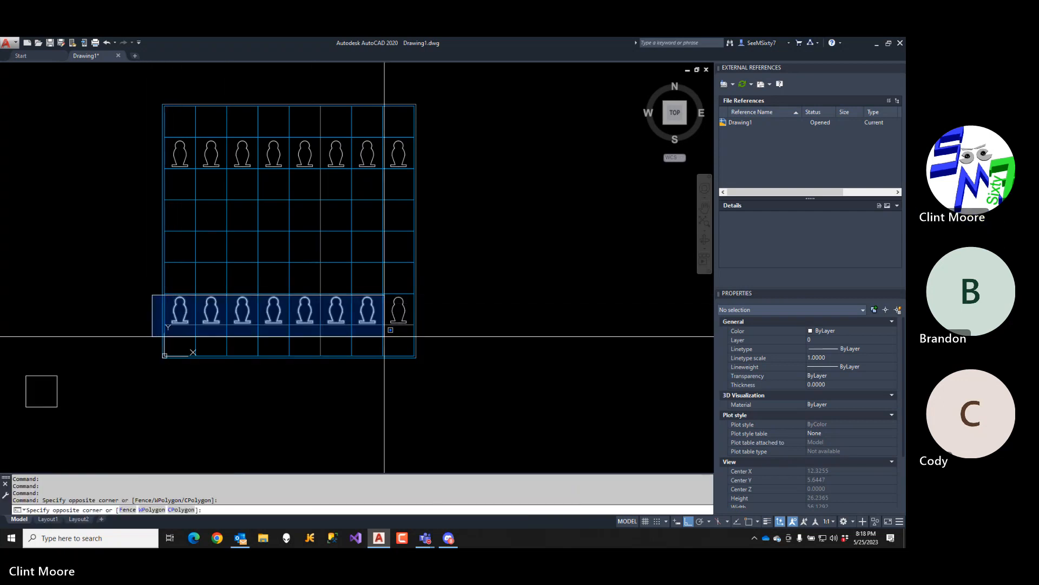
{"action": "left_click", "coordinate": [414, 336]}
{"action": "left_click", "coordinate": [812, 341]}
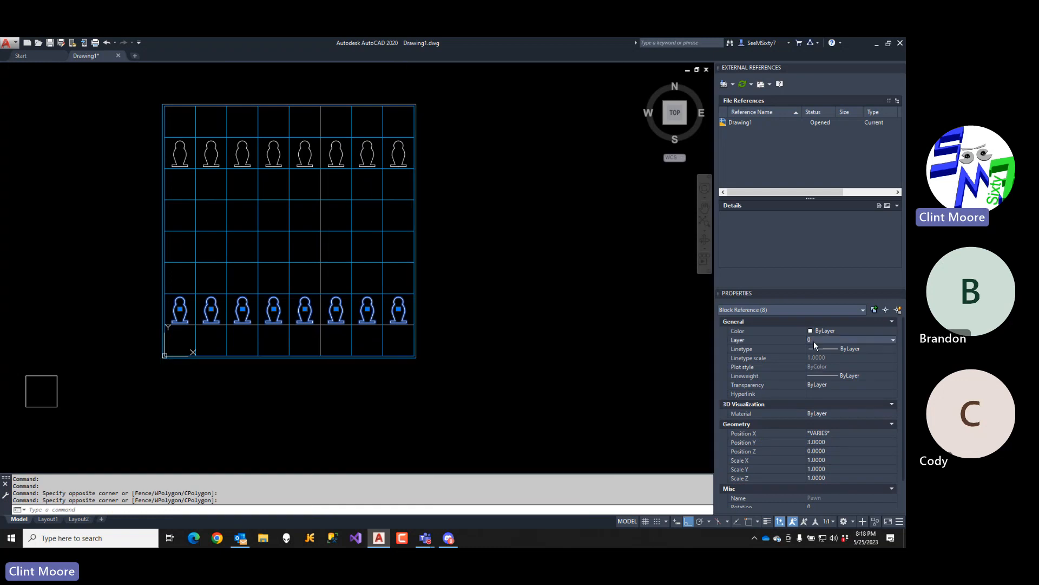
{"action": "left_click", "coordinate": [818, 341]}
{"action": "left_click", "coordinate": [829, 373]}
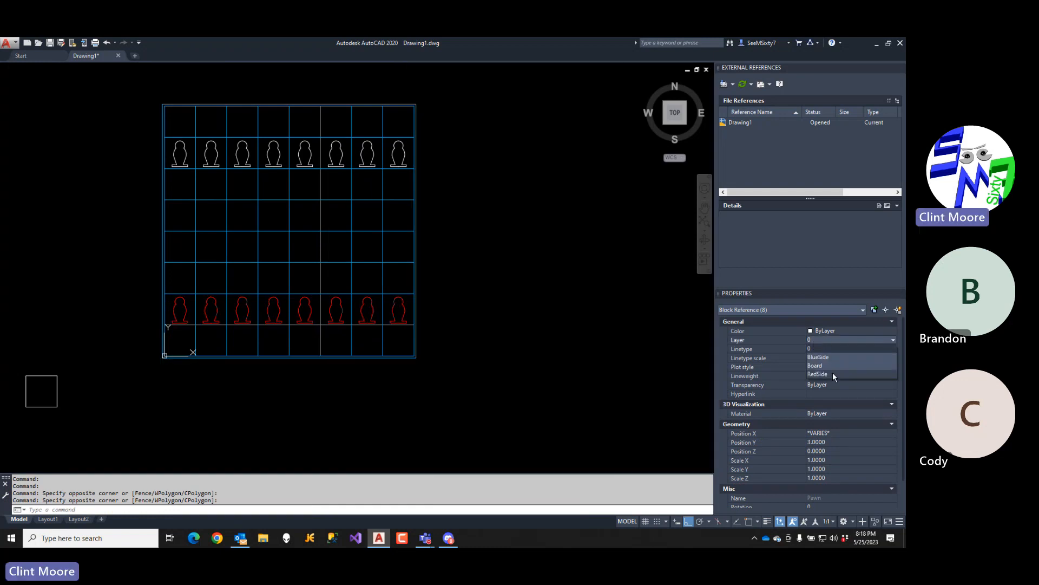
{"action": "key", "text": "Escape"}
- Assign the eight pawns of the upper row to the BlueSide layer
{"action": "left_click", "coordinate": [154, 138]}
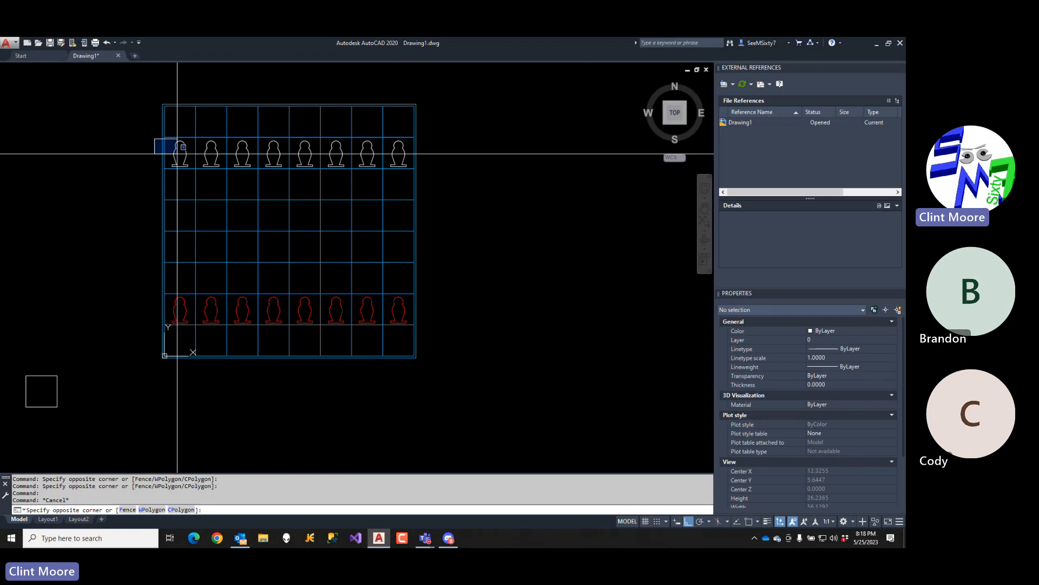
{"action": "left_click", "coordinate": [411, 195]}
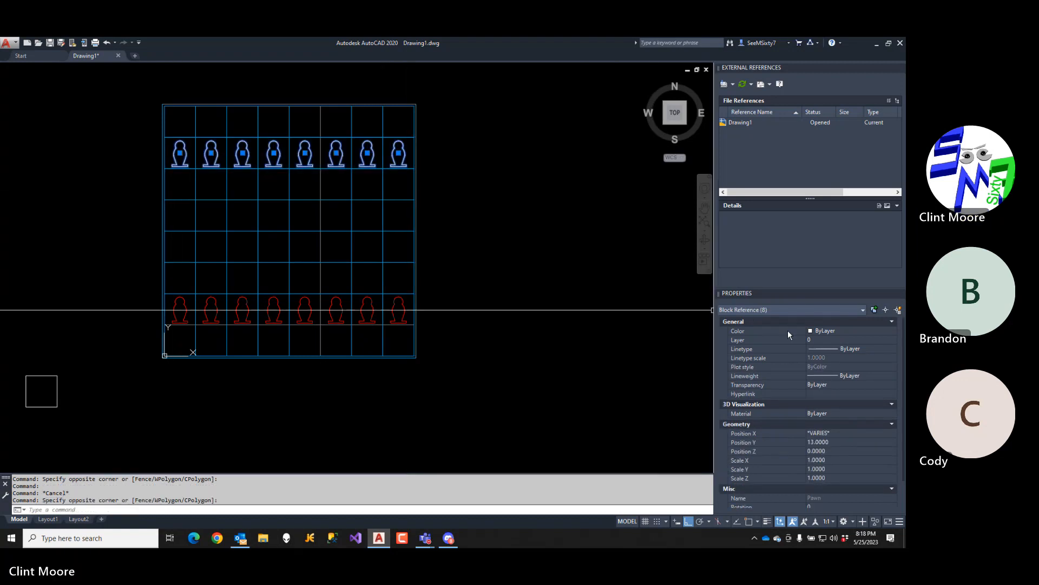
{"action": "left_click", "coordinate": [826, 341]}
{"action": "left_click", "coordinate": [826, 346]}
{"action": "left_click", "coordinate": [828, 363]}
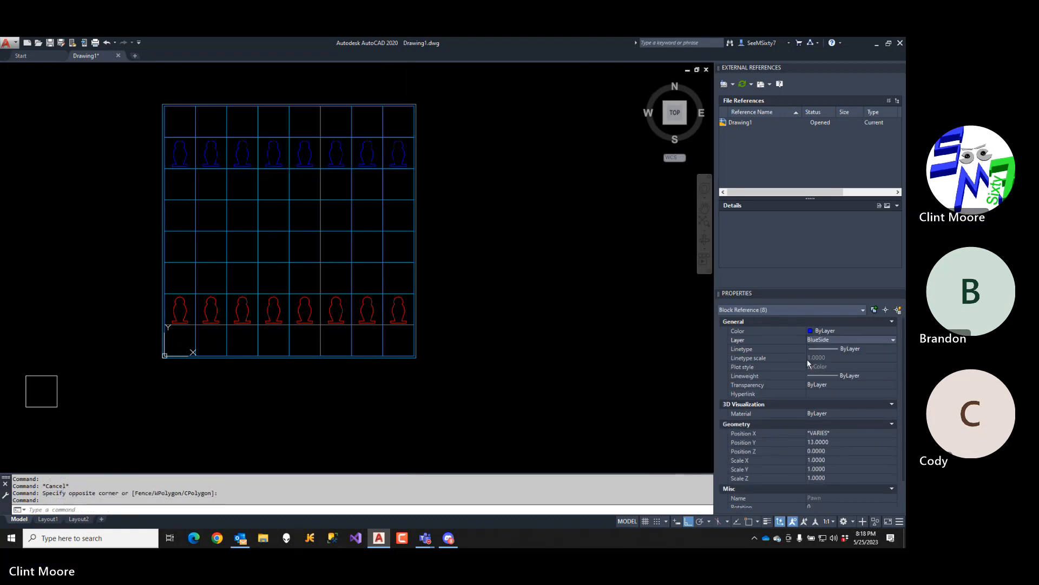
{"action": "key", "text": "Escape"}
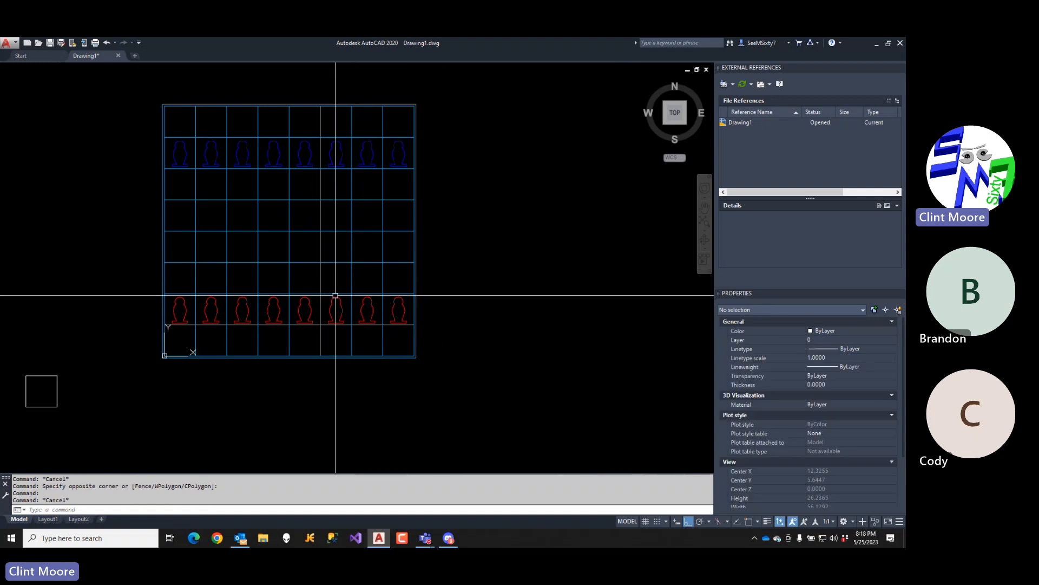
{"action": "middle_click_drag", "start_coordinate": [159, 342], "coordinate": [281, 332]}
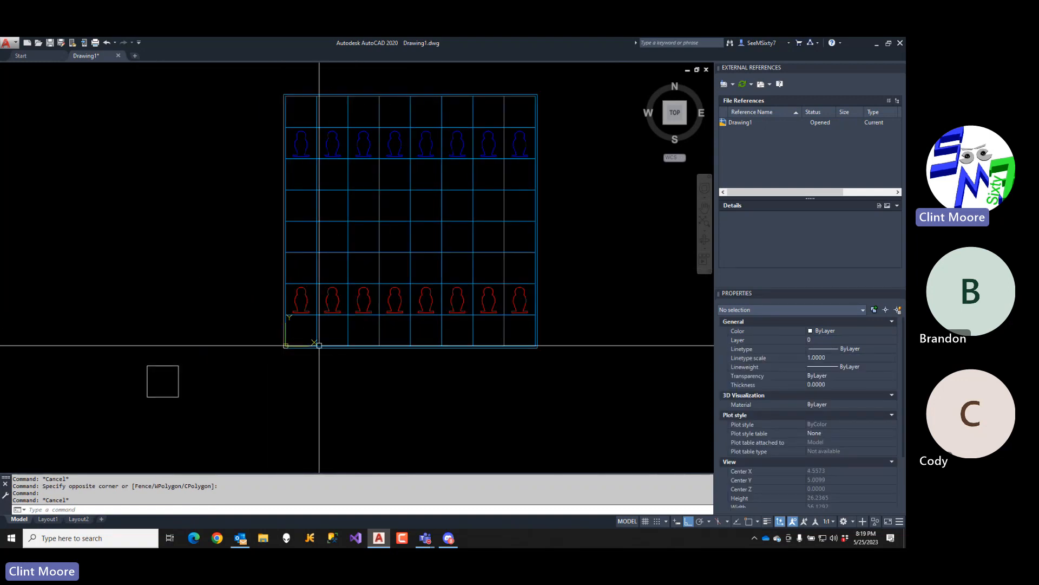
{"action": "scroll", "coordinate": [162, 378], "scroll_direction": "up", "scroll_amount": 5}
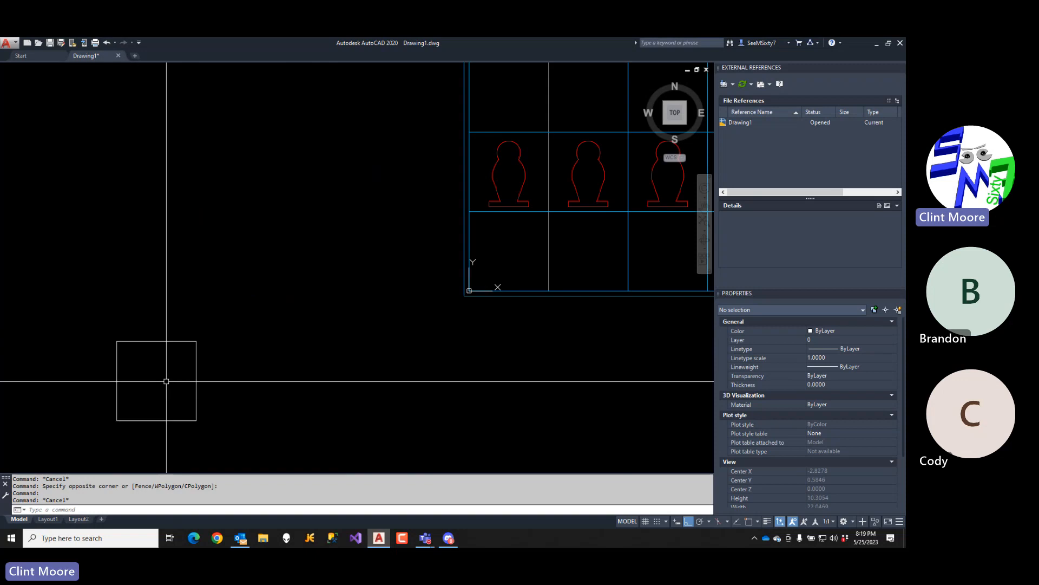
{"action": "middle_click_drag", "start_coordinate": [162, 379], "coordinate": [216, 290]}
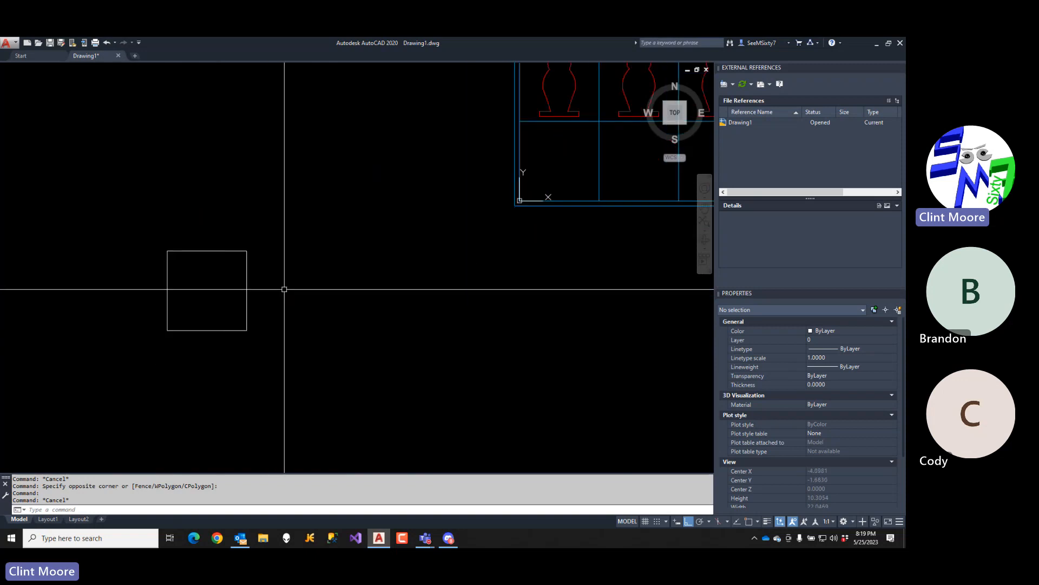
{"action": "type", "text": "c"}
{"action": "key", "text": "Return"}
{"action": "left_click", "coordinate": [567, 114]}
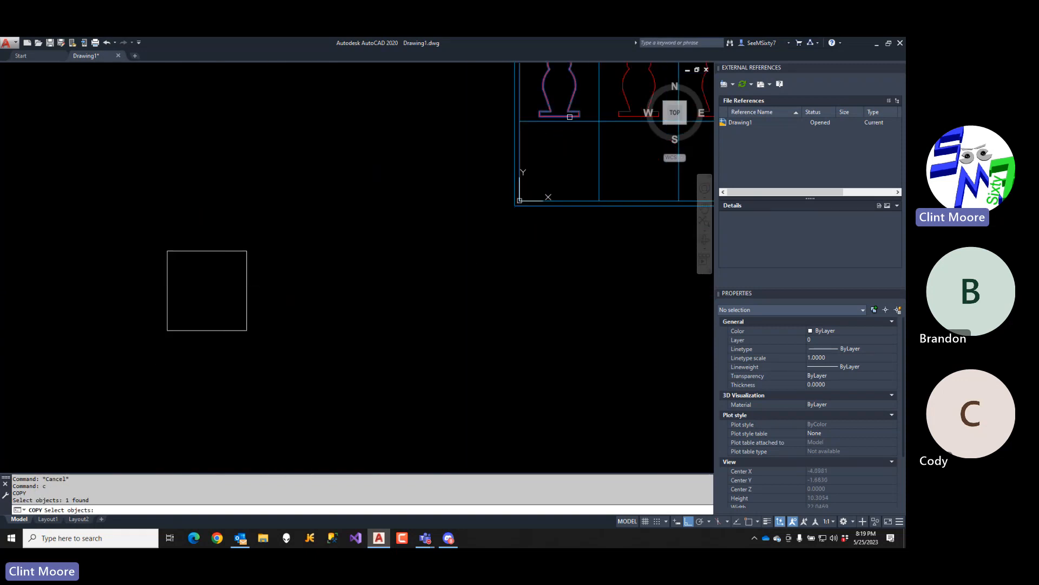
{"action": "key", "text": "Return"}
{"action": "type", "text": "mid"}
{"action": "key", "text": "Return"}
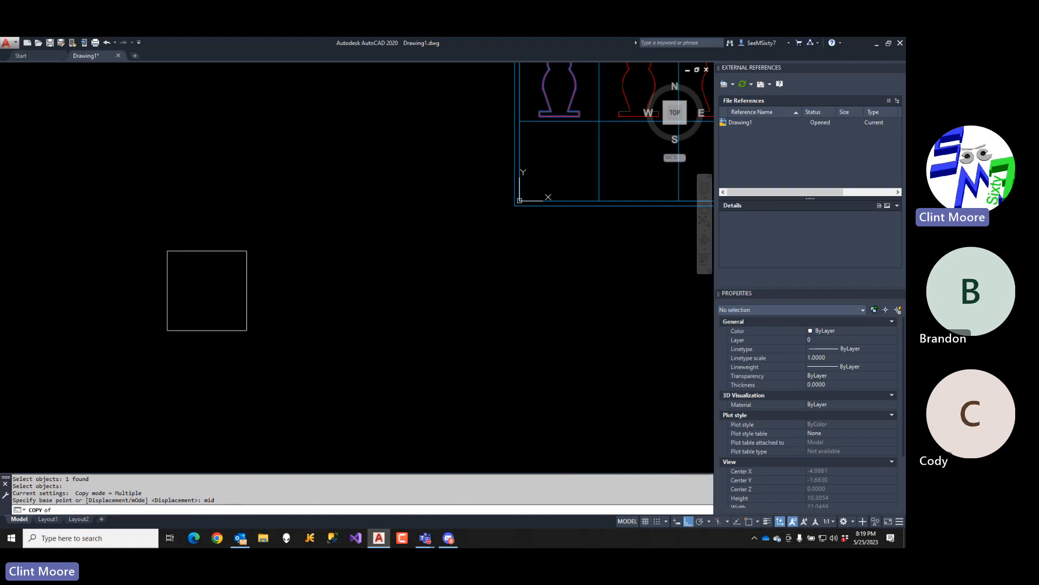
{"action": "left_click", "coordinate": [566, 125]}
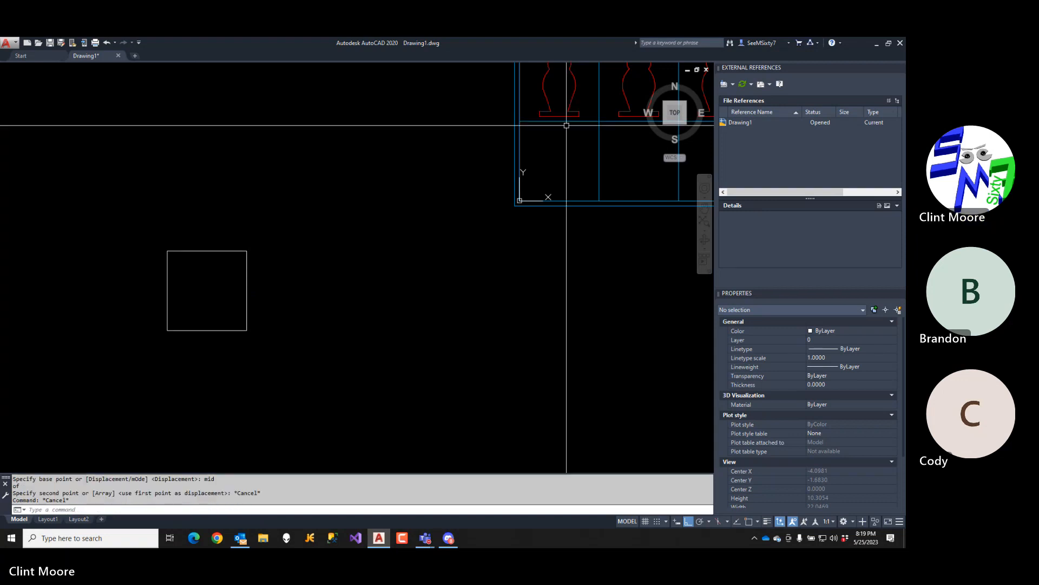
- Copy the first red pawn by its insertion point to the center of the spare square, midway between its opposite corners
{"action": "key", "text": "Escape"}
{"action": "key", "text": "Escape"}
{"action": "type", "text": "c"}
{"action": "key", "text": "Return"}
{"action": "left_click", "coordinate": [570, 109]}
{"action": "key", "text": "Return"}
{"action": "type", "text": "ins"}
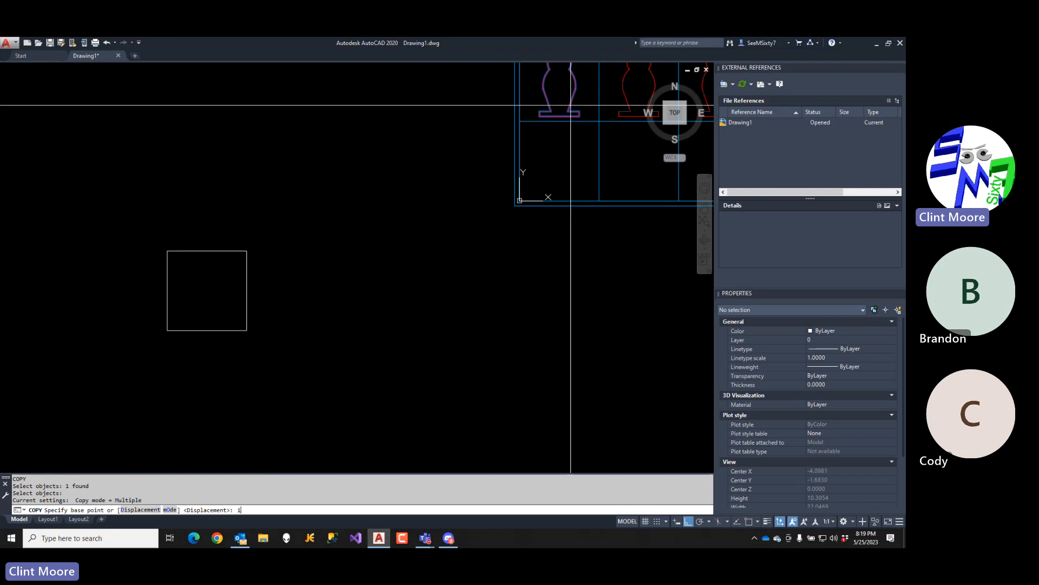
{"action": "key", "text": "Return"}
{"action": "left_click", "coordinate": [570, 105]}
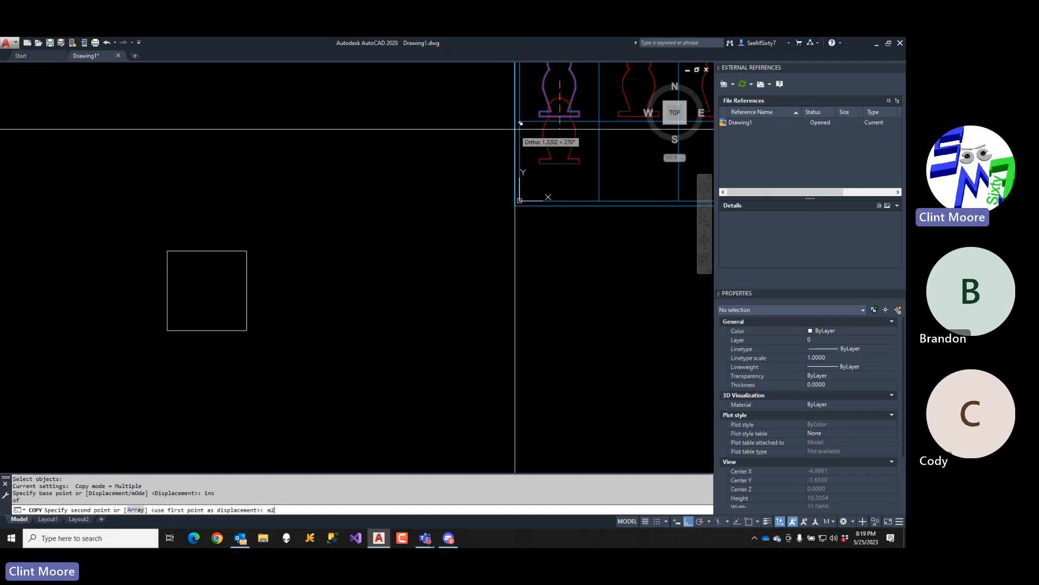
{"action": "type", "text": "m2p"}
{"action": "key", "text": "Return"}
{"action": "type", "text": "end"}
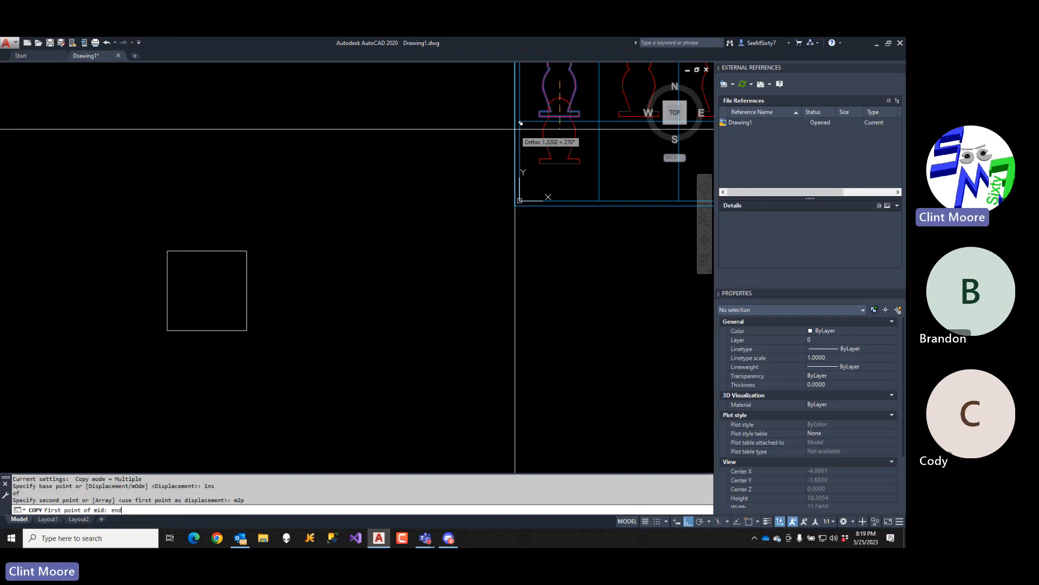
{"action": "key", "text": "Return"}
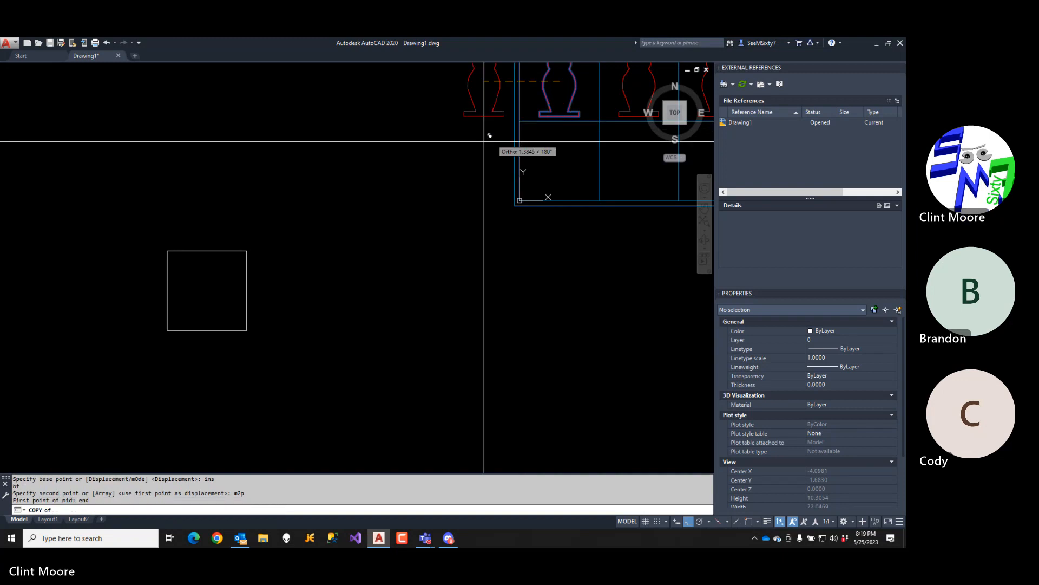
{"action": "left_click", "coordinate": [172, 328]}
{"action": "type", "text": "endp"}
{"action": "key", "text": "Return"}
{"action": "left_click", "coordinate": [247, 250]}
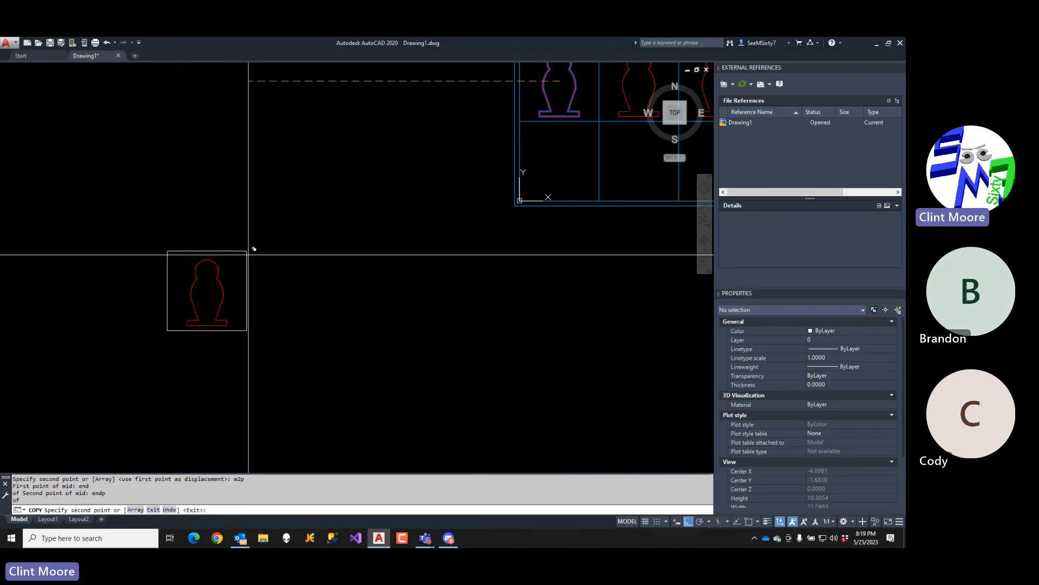
{"action": "key", "text": "Return"}
- Explode the copied pawn block in the spare square
{"action": "type", "text": "x"}
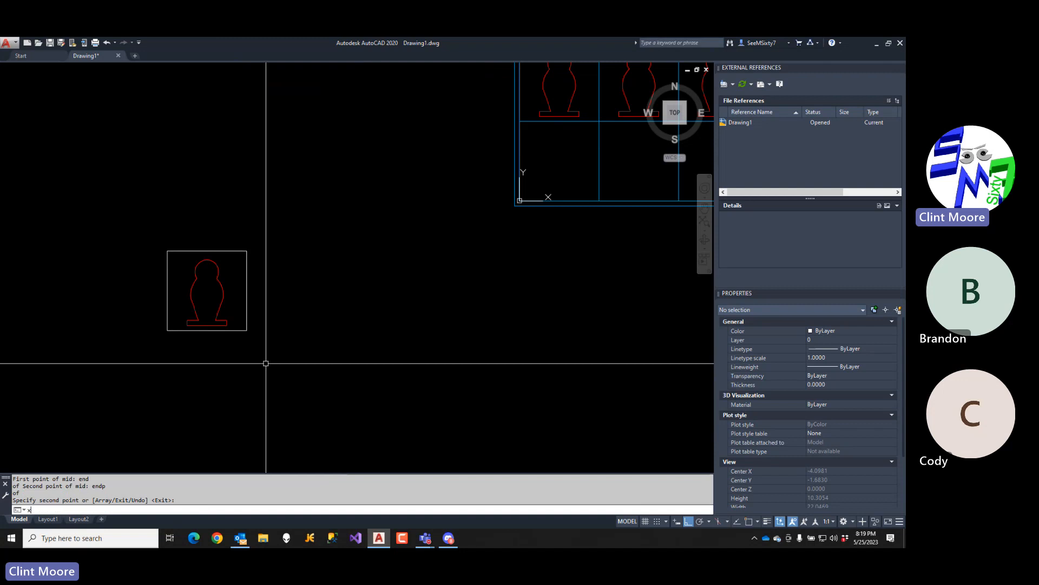
{"action": "key", "text": "Return"}
{"action": "left_click", "coordinate": [247, 308]}
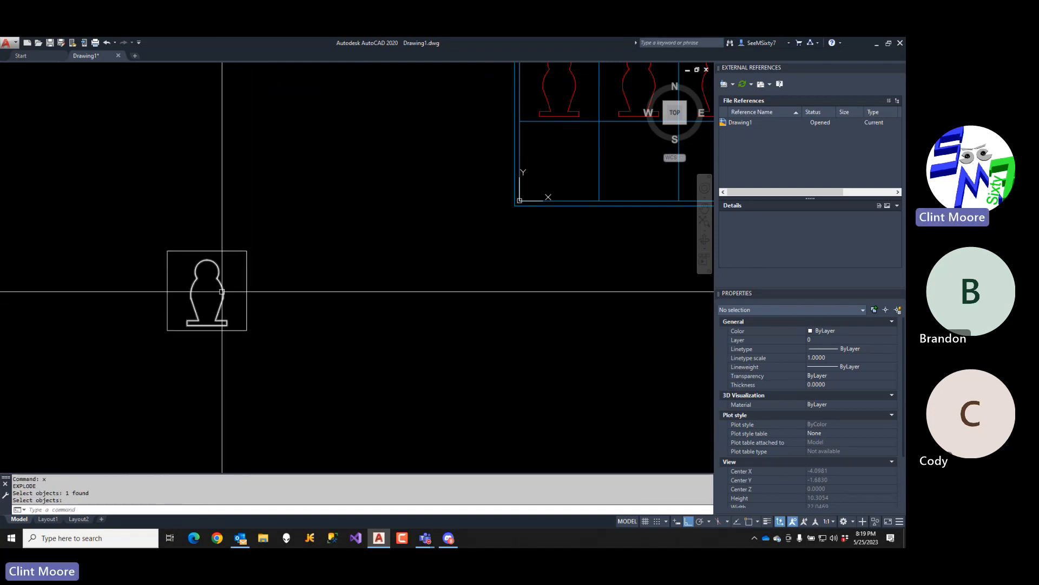
{"action": "scroll", "coordinate": [213, 301], "scroll_direction": "up", "scroll_amount": 2}
{"action": "middle_click_drag", "start_coordinate": [222, 305], "coordinate": [355, 294]}
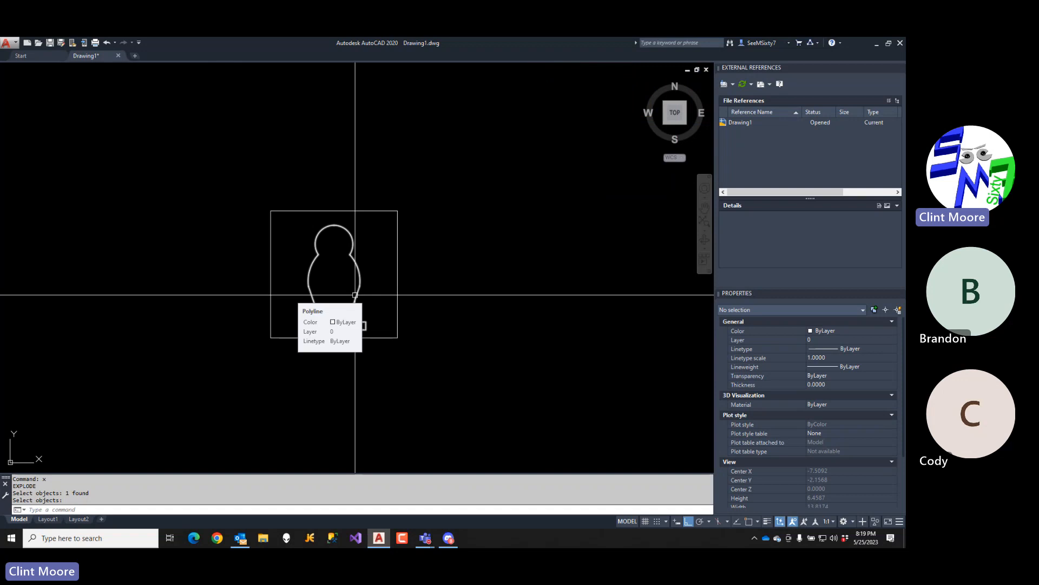
- Compare the properties of the first red pawn block with those of the exploded pawn outline
{"action": "scroll", "coordinate": [431, 262], "scroll_direction": "down", "scroll_amount": 3}
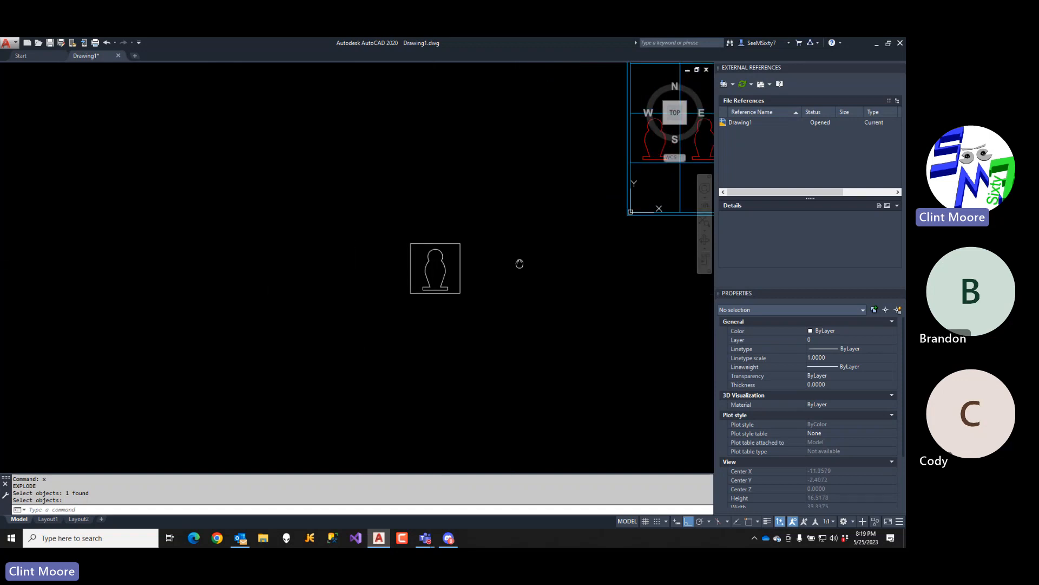
{"action": "left_click", "coordinate": [536, 172]}
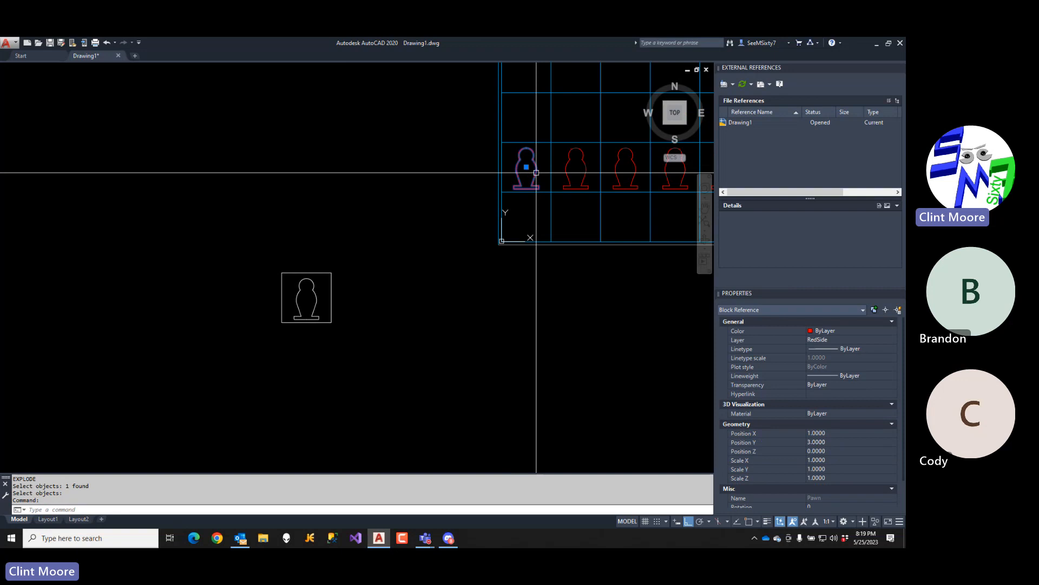
{"action": "key", "text": "Escape"}
{"action": "scroll", "coordinate": [308, 294], "scroll_direction": "up", "scroll_amount": 3}
{"action": "middle_click_drag", "start_coordinate": [309, 294], "coordinate": [354, 261]}
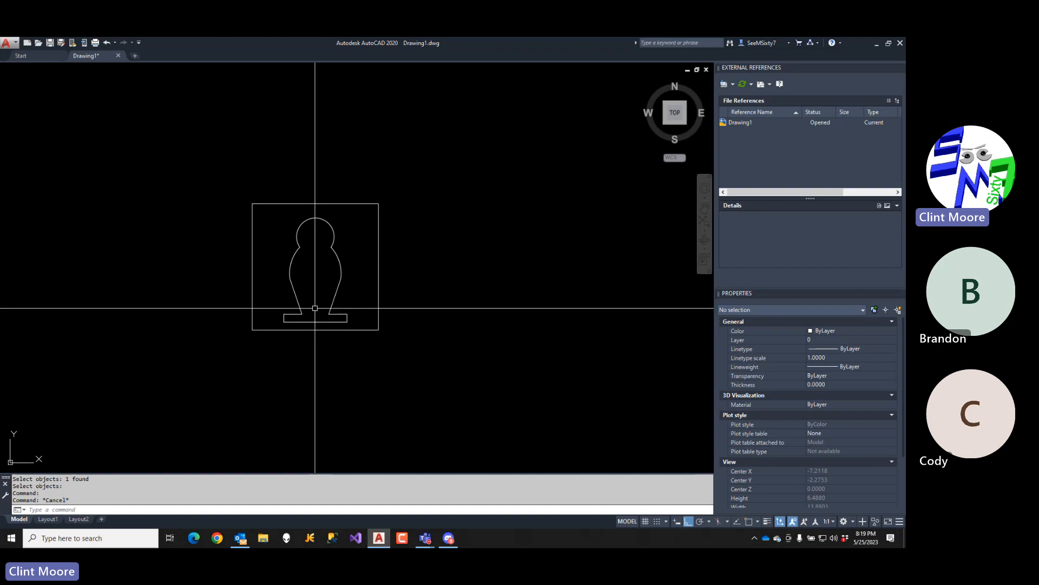
{"action": "scroll", "coordinate": [319, 306], "scroll_direction": "up", "scroll_amount": 2}
{"action": "middle_click_drag", "start_coordinate": [320, 306], "coordinate": [339, 287]}
{"action": "left_click", "coordinate": [361, 193]}
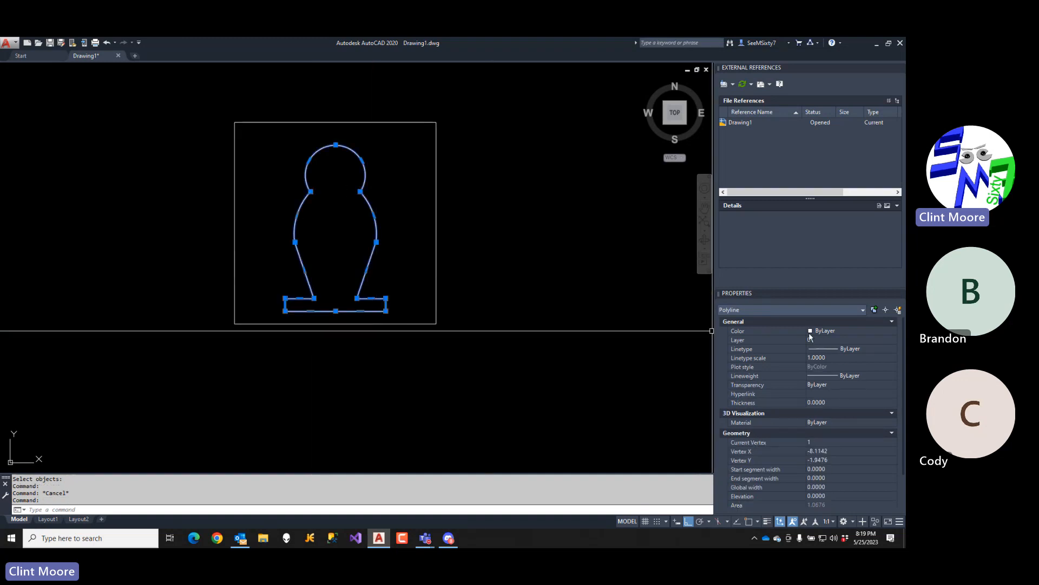
{"action": "key", "text": "Escape"}
{"action": "key", "text": "Escape"}
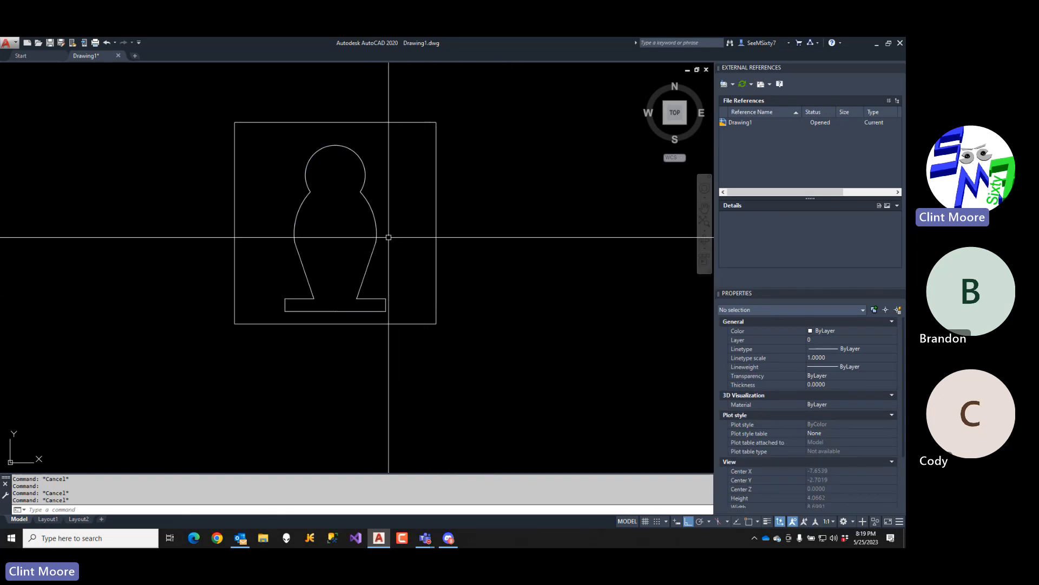
- Explode the pawn outline polyline in the spare square into separate lines and arcs
{"action": "type", "text": "x"}
{"action": "key", "text": "Return"}
{"action": "left_click", "coordinate": [366, 202]}
{"action": "key", "text": "Return"}
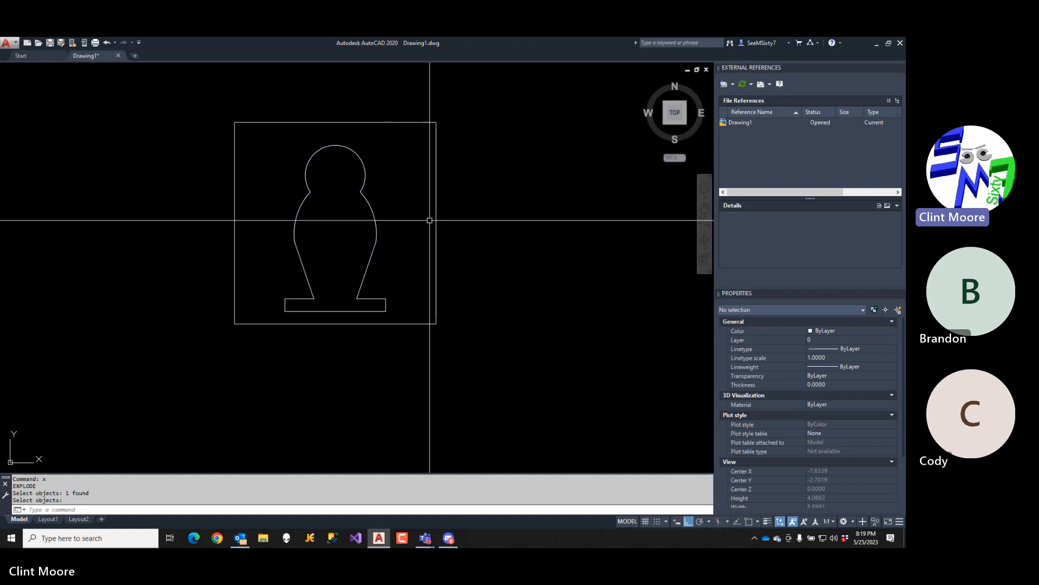
{"action": "left_click", "coordinate": [382, 226]}
{"action": "key", "text": "Escape"}
{"action": "key", "text": "Escape"}
{"action": "key", "text": "Escape"}
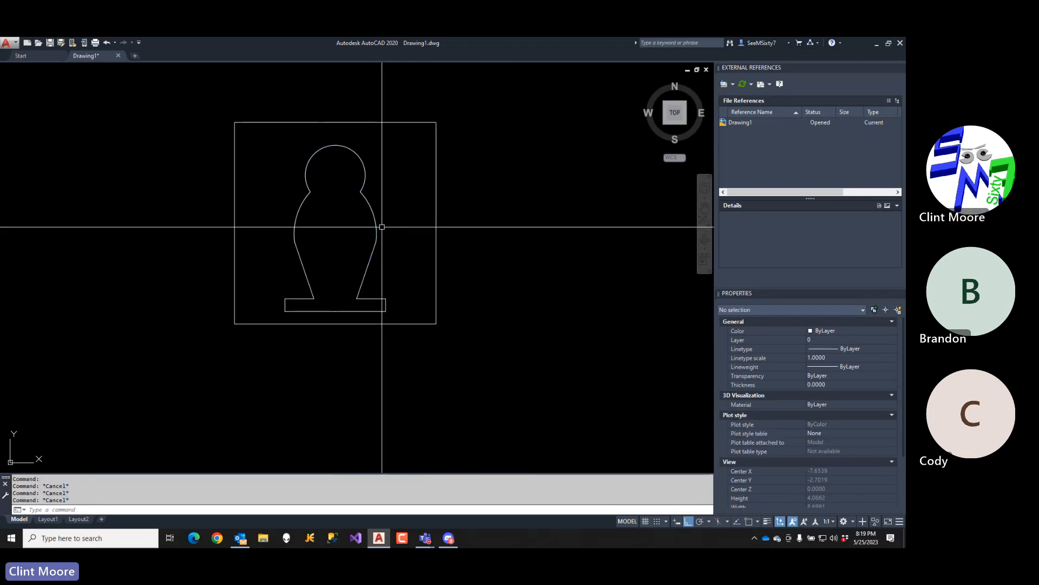
- Erase the four arcs forming the head and body of the exploded pawn
{"action": "type", "text": "e"}
{"action": "key", "text": "Return"}
{"action": "left_click", "coordinate": [382, 227]}
{"action": "left_click", "coordinate": [292, 208]}
{"action": "left_click", "coordinate": [371, 140]}
{"action": "left_click", "coordinate": [320, 181]}
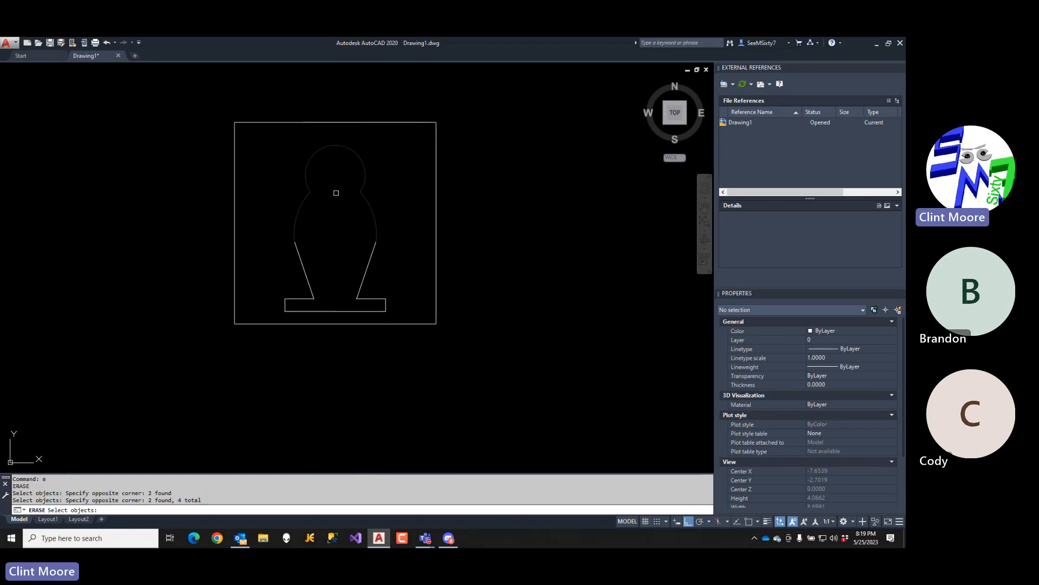
{"action": "key", "text": "Return"}
- Make the right slanted line vertical by moving its upper end to the X coordinate of its lower endpoint, keeping its height
{"action": "left_click", "coordinate": [379, 243]}
{"action": "left_click", "coordinate": [377, 243]}
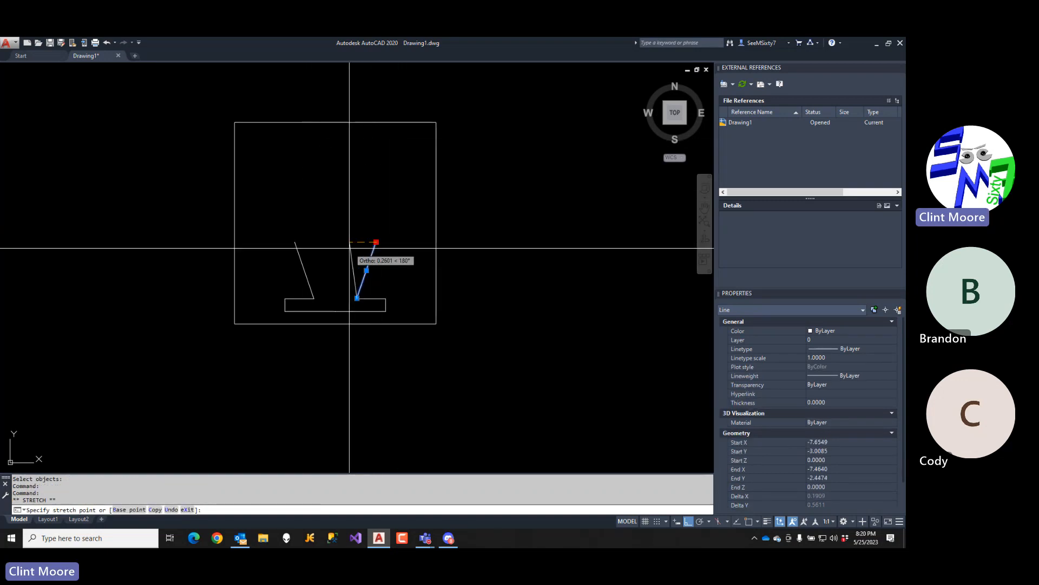
{"action": "type", "text": "."}
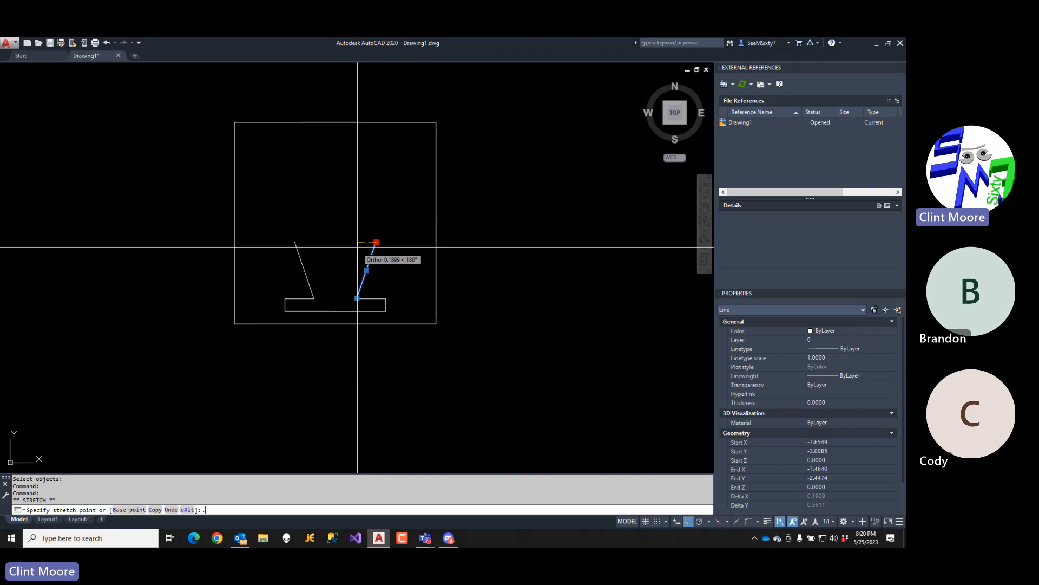
{"action": "type", "text": "xx"}
{"action": "key", "text": "Return"}
{"action": "type", "text": "endp"}
{"action": "key", "text": "Return"}
{"action": "left_click", "coordinate": [356, 298]}
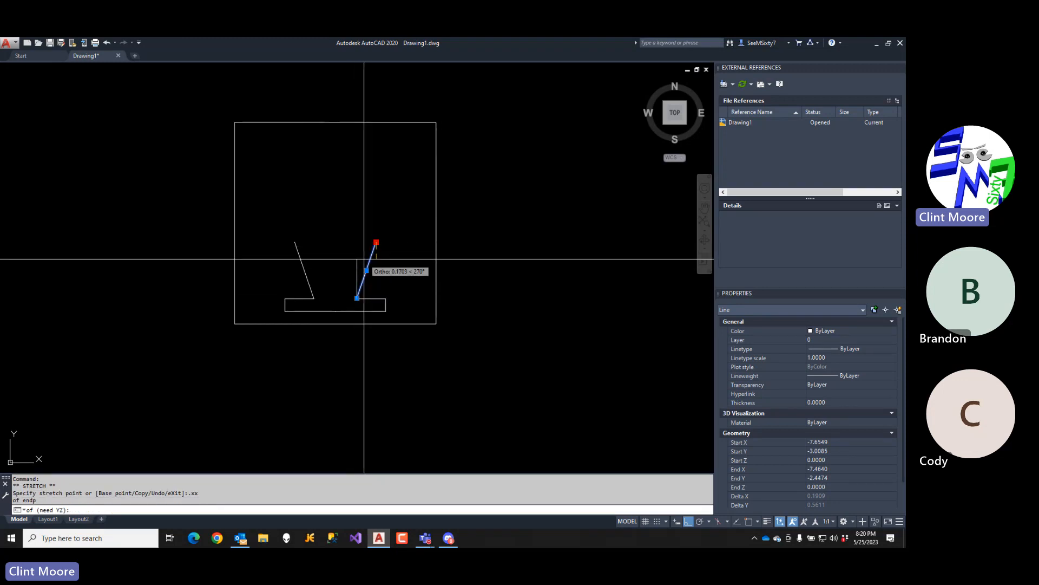
{"action": "left_click", "coordinate": [376, 242]}
- Make the left slanted line vertical by moving its upper end to the X coordinate of its lower endpoint, keeping its height
{"action": "left_click", "coordinate": [297, 246]}
{"action": "left_click", "coordinate": [295, 242]}
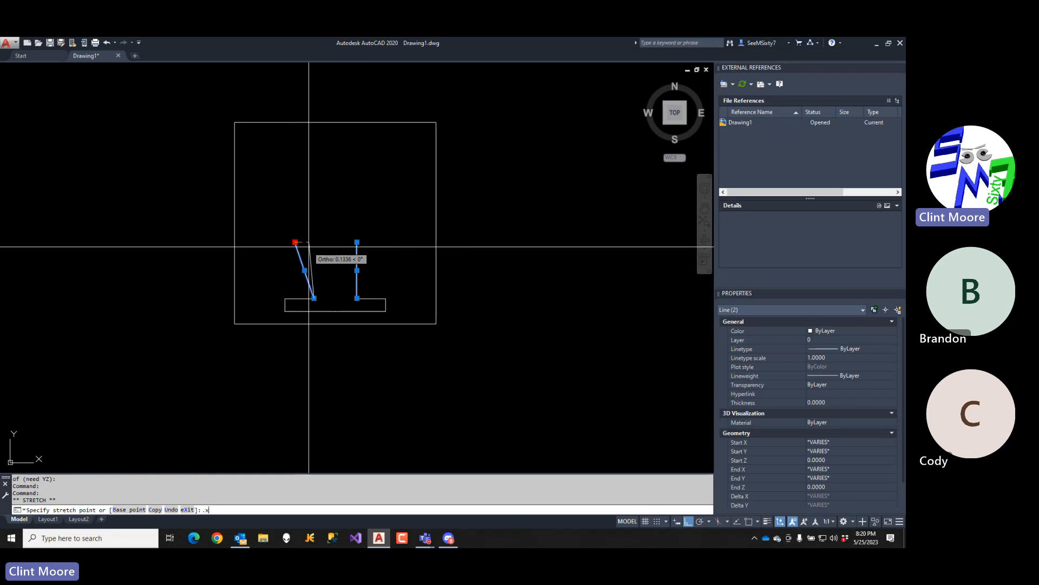
{"action": "type", "text": ".x"}
{"action": "key", "text": "Return"}
{"action": "type", "text": "endp"}
{"action": "key", "text": "Return"}
{"action": "left_click", "coordinate": [314, 297]}
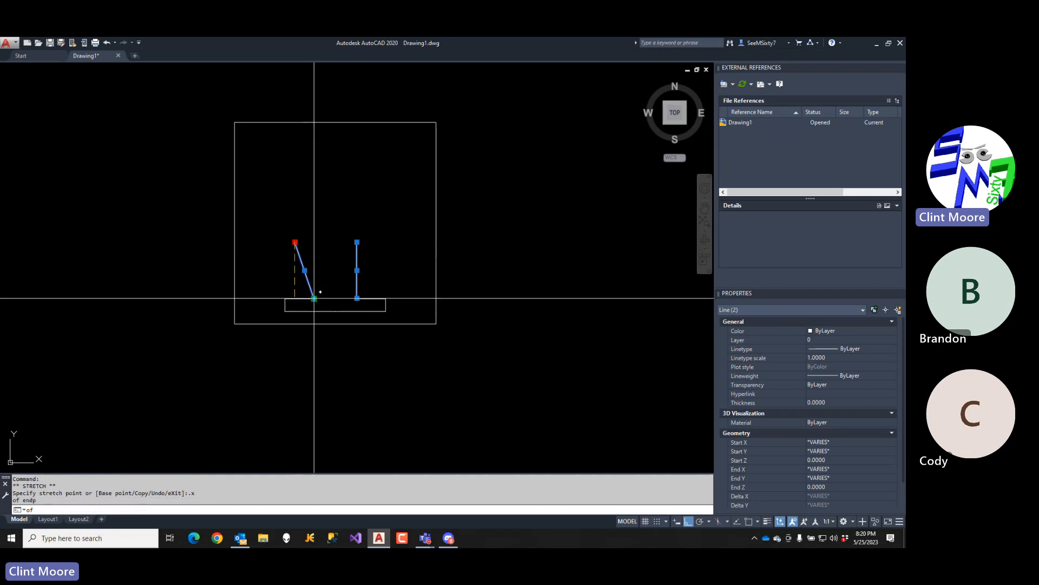
{"action": "left_click", "coordinate": [314, 242]}
{"action": "key", "text": "Escape"}
{"action": "key", "text": "Escape"}
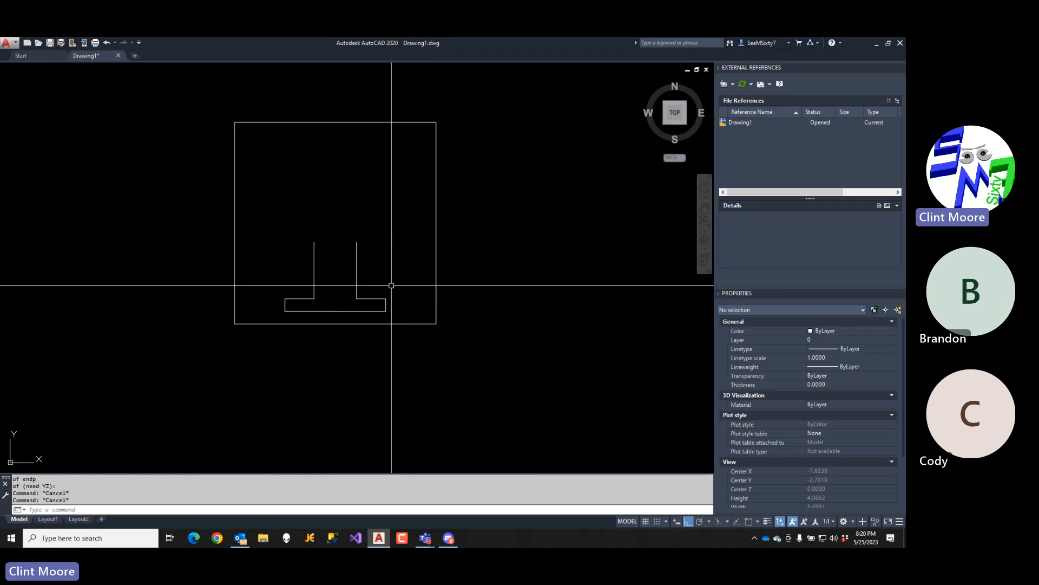
{"action": "type", "text": "st"}
{"action": "key", "text": "Return"}
{"action": "left_click", "coordinate": [378, 223]}
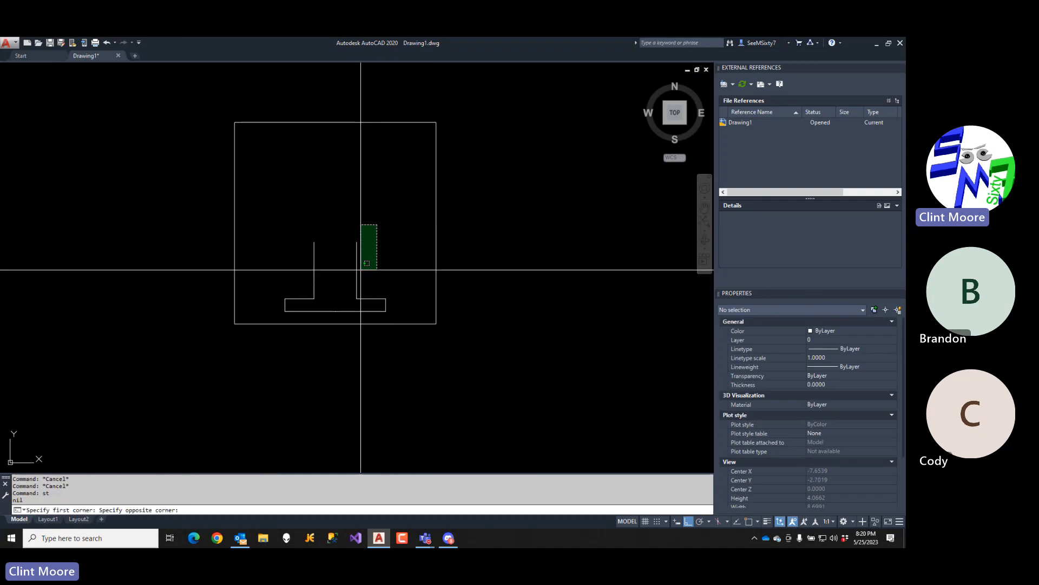
{"action": "left_click", "coordinate": [352, 303]}
{"action": "key", "text": "Return"}
{"action": "left_click", "coordinate": [373, 286]}
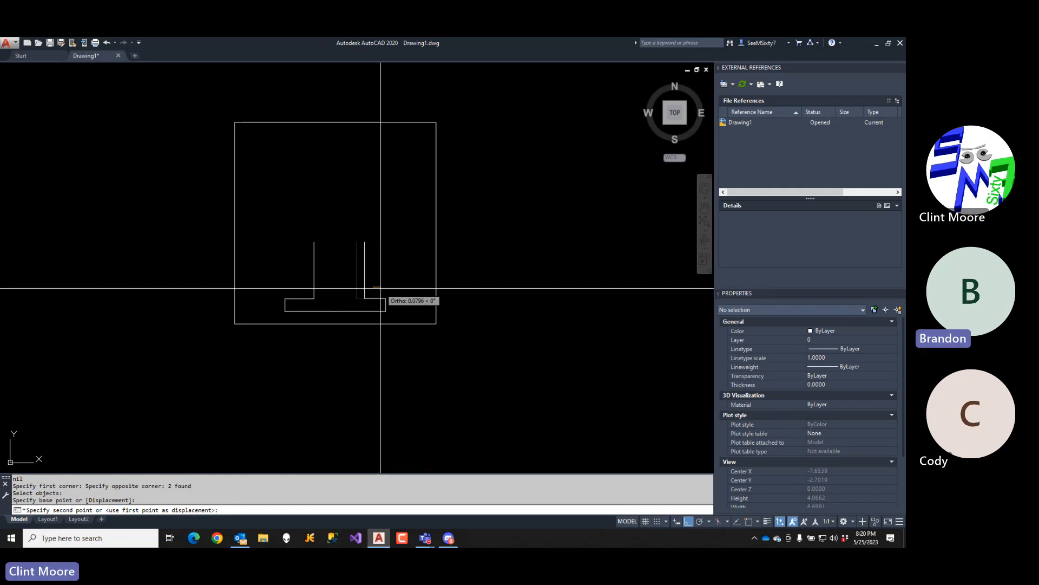
{"action": "key", "text": "Escape"}
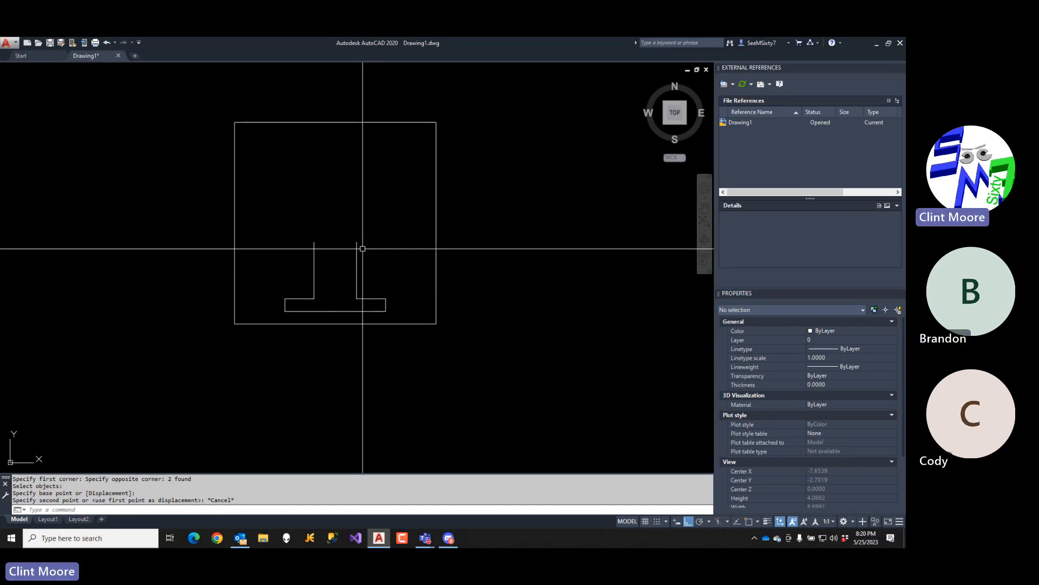
{"action": "key", "text": "Escape"}
- Undo the last two grip edits on the lines above the base
{"action": "type", "text": "u"}
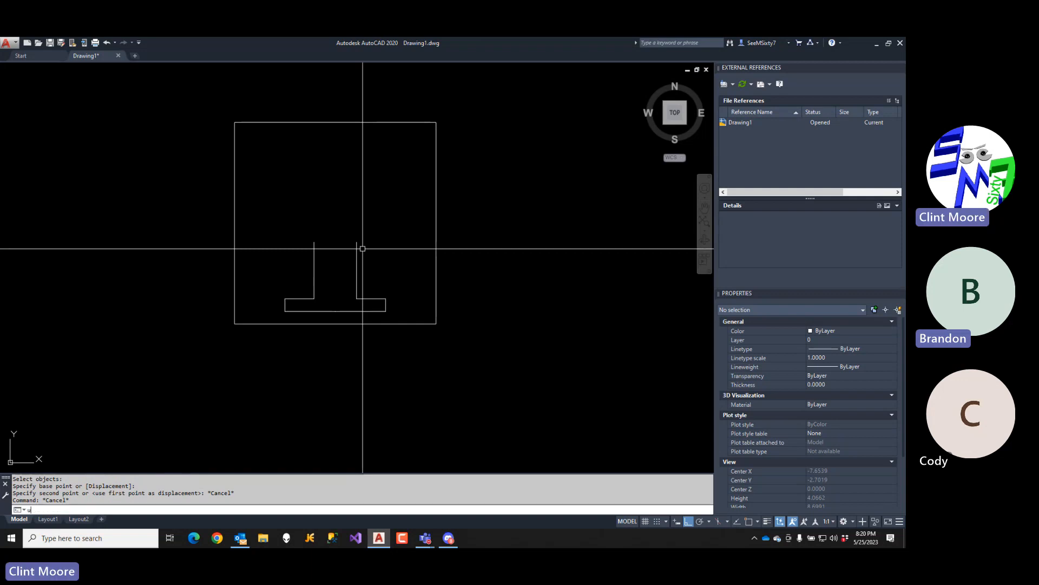
{"action": "key", "text": "Return"}
{"action": "key", "text": "Return"}
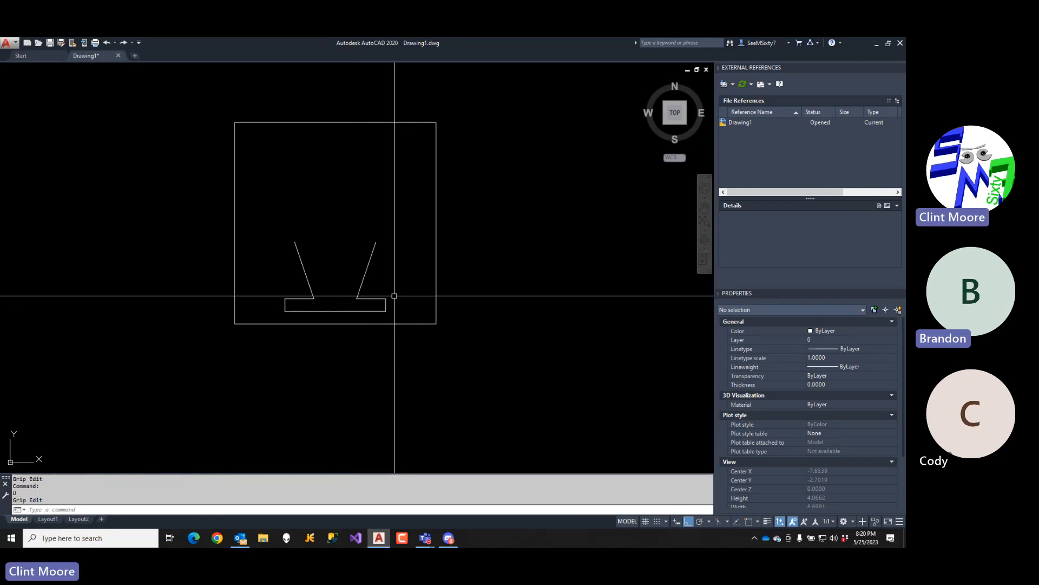
{"action": "left_click", "coordinate": [371, 255]}
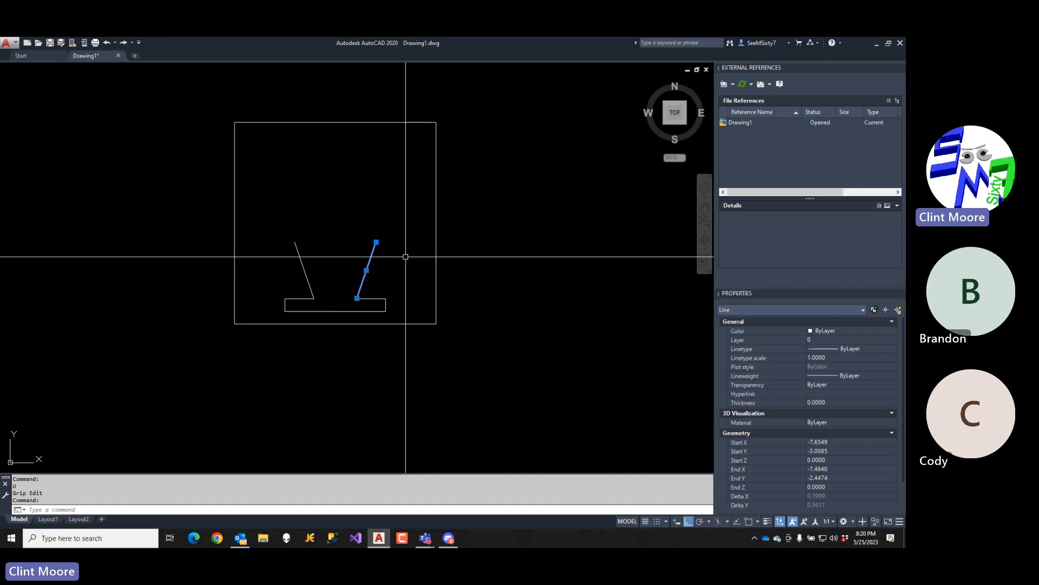
{"action": "left_click", "coordinate": [376, 243]}
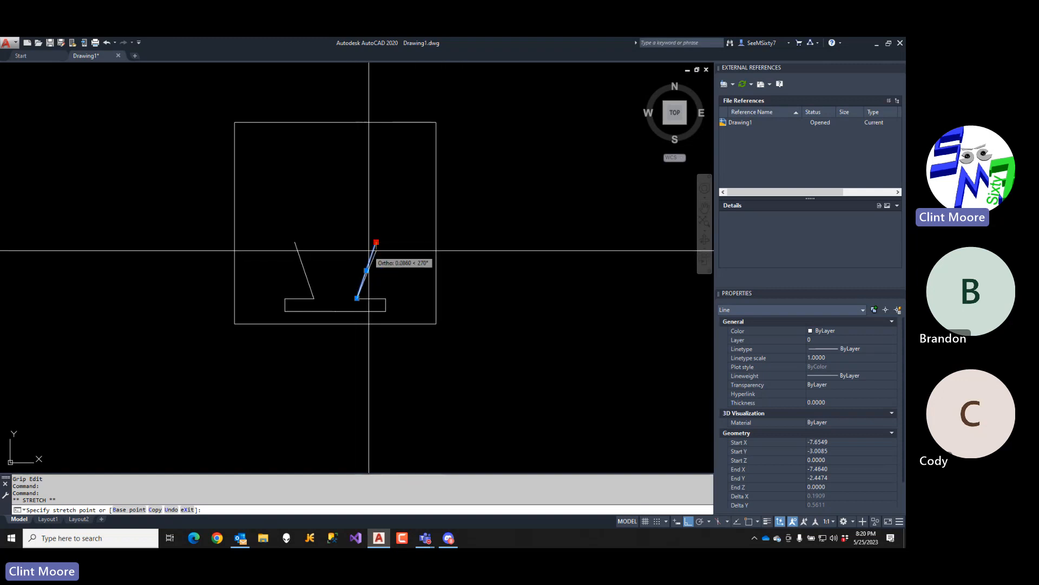
{"action": "key", "text": "Escape"}
{"action": "key", "text": "Escape"}
{"action": "type", "text": "st cor"}
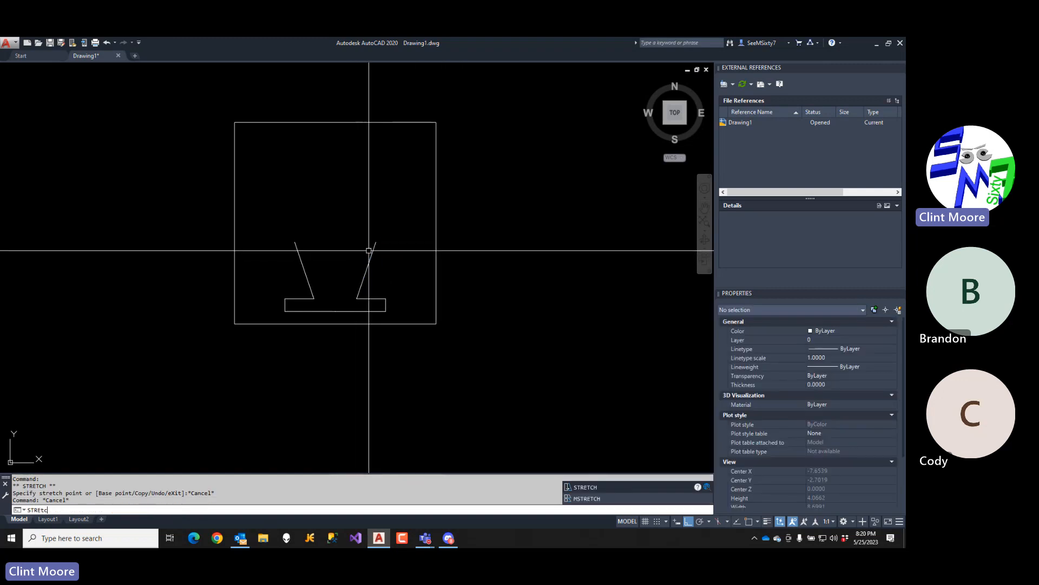
{"action": "key", "text": "Return"}
{"action": "type", "text": "c"}
{"action": "key", "text": "Return"}
{"action": "left_click", "coordinate": [379, 239]}
{"action": "left_click", "coordinate": [370, 251]}
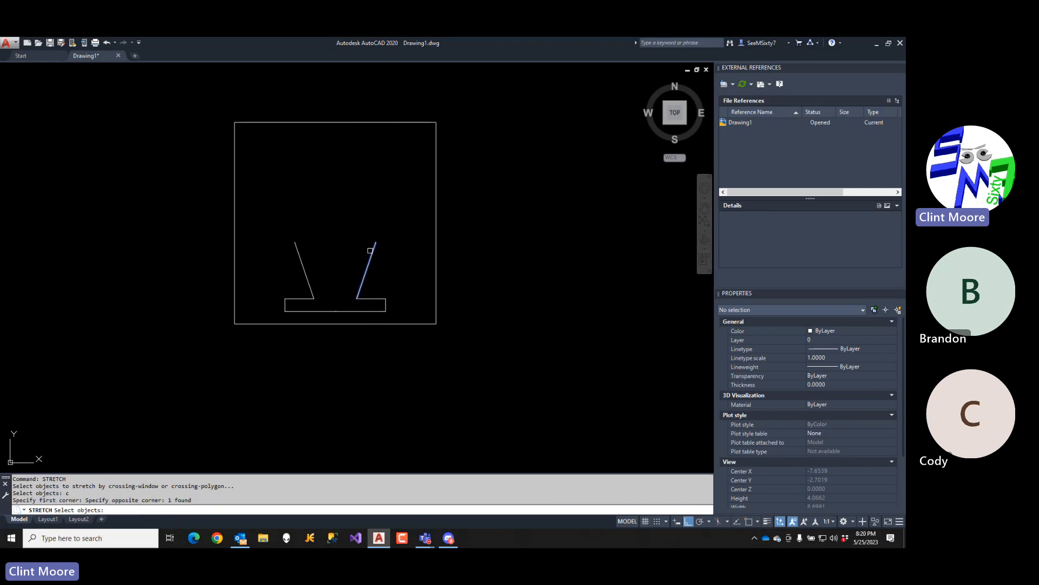
{"action": "key", "text": "Return"}
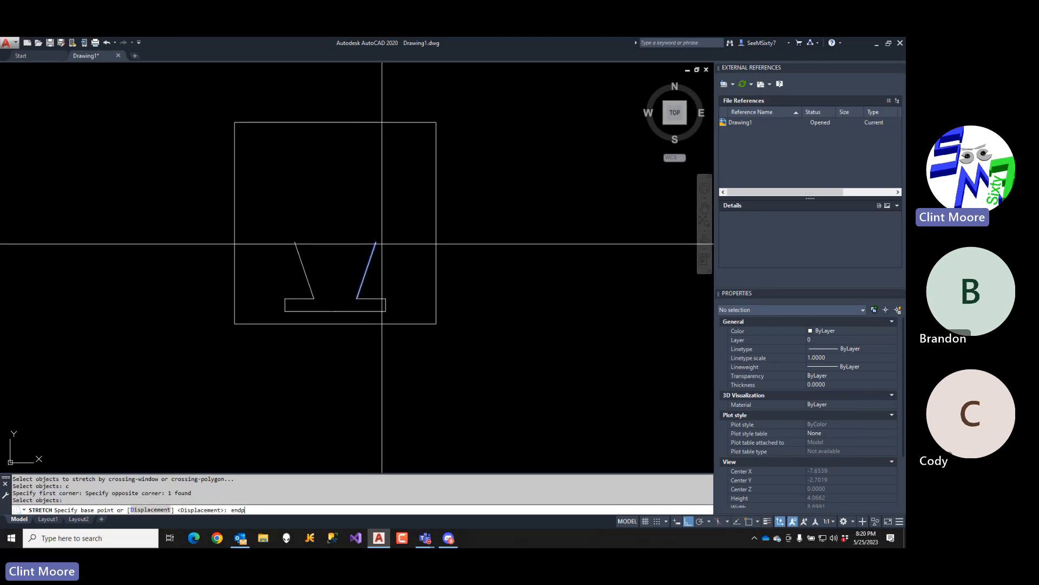
{"action": "type", "text": "endp"}
{"action": "key", "text": "Return"}
{"action": "left_click", "coordinate": [377, 244]}
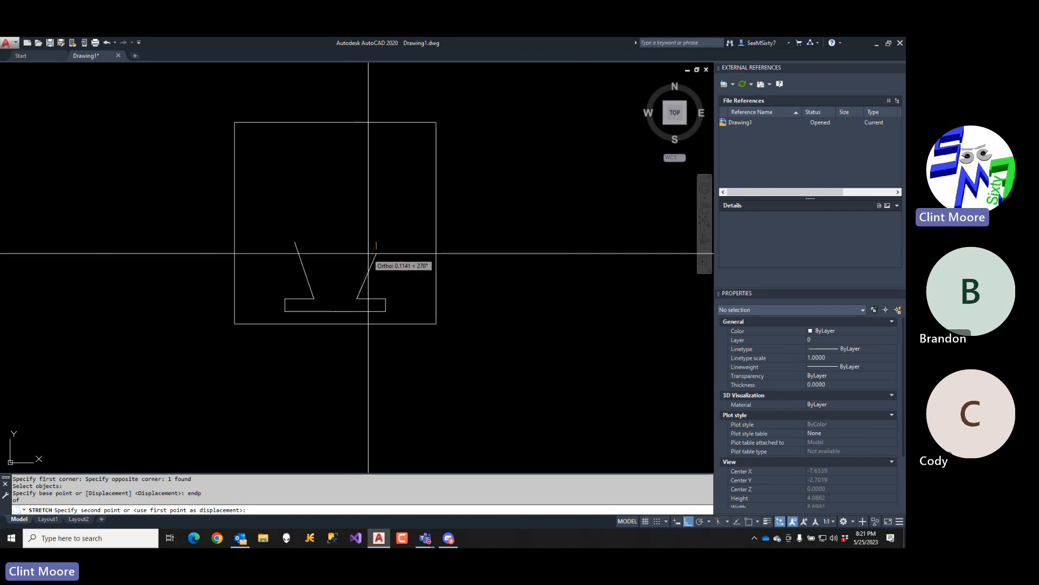
{"action": "key", "text": "Escape"}
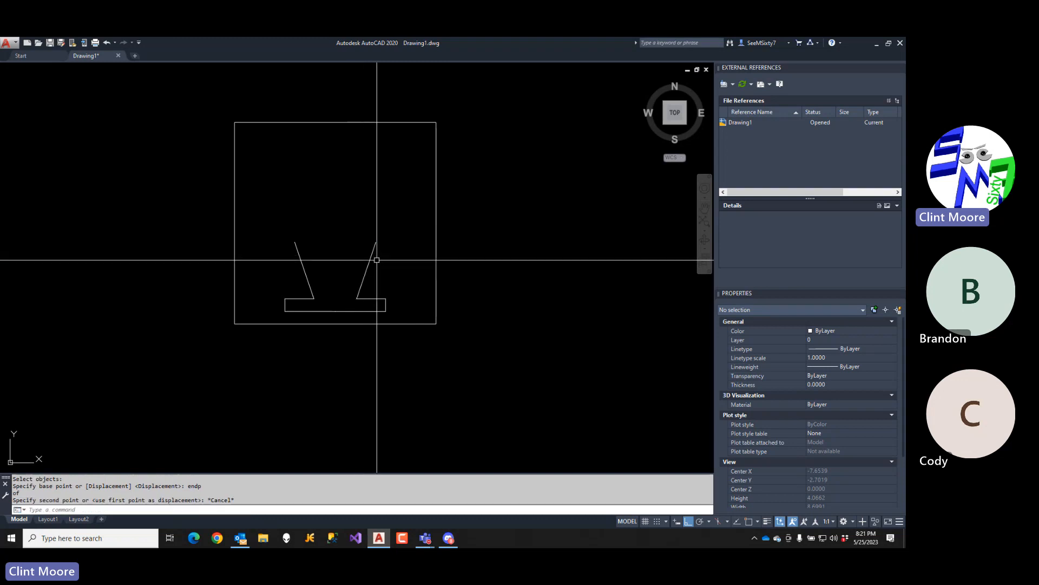
- Stretch the right slanted line's upper end onto the X coordinate of its lower endpoint, keeping its height, so the line is vertical
{"action": "left_click", "coordinate": [376, 255]}
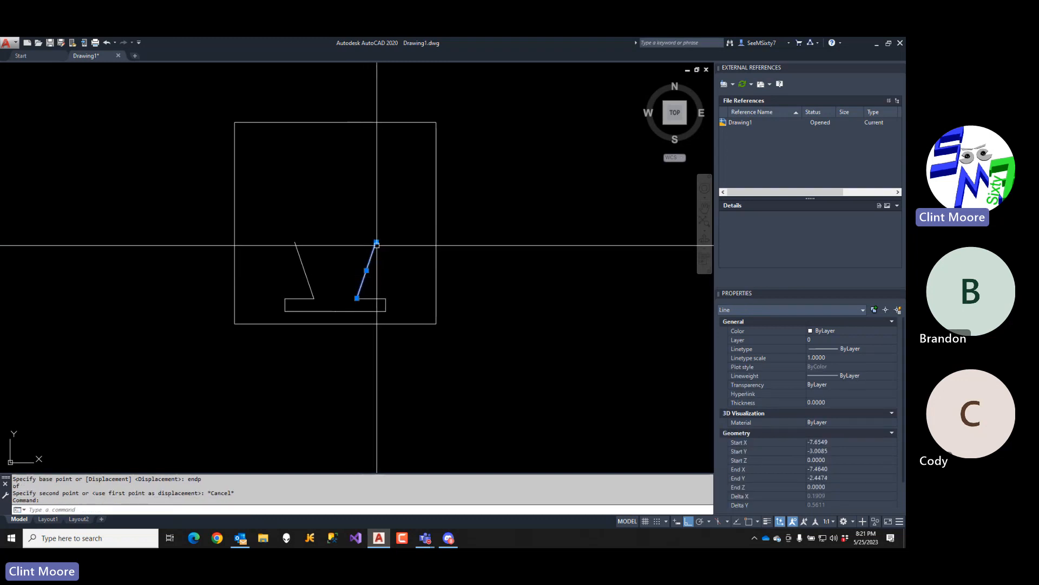
{"action": "mouse_move", "coordinate": [376, 242]}
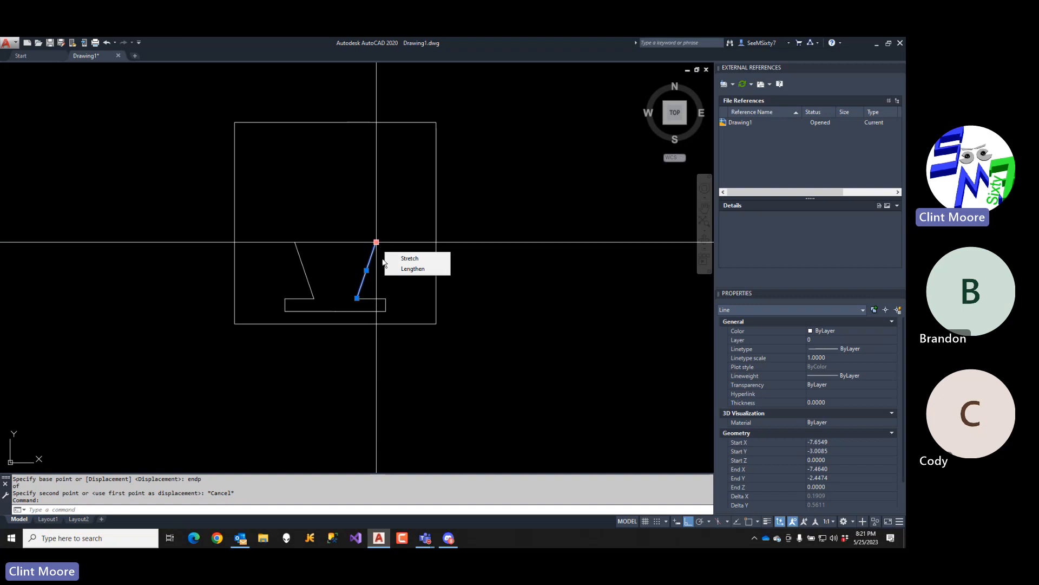
{"action": "left_click", "coordinate": [377, 243]}
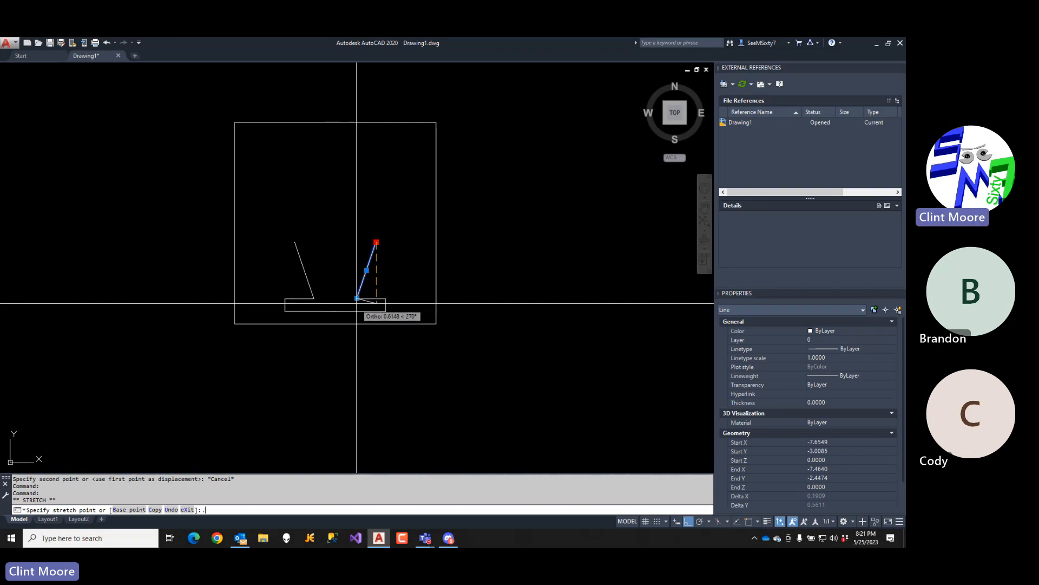
{"action": "type", "text": "x"}
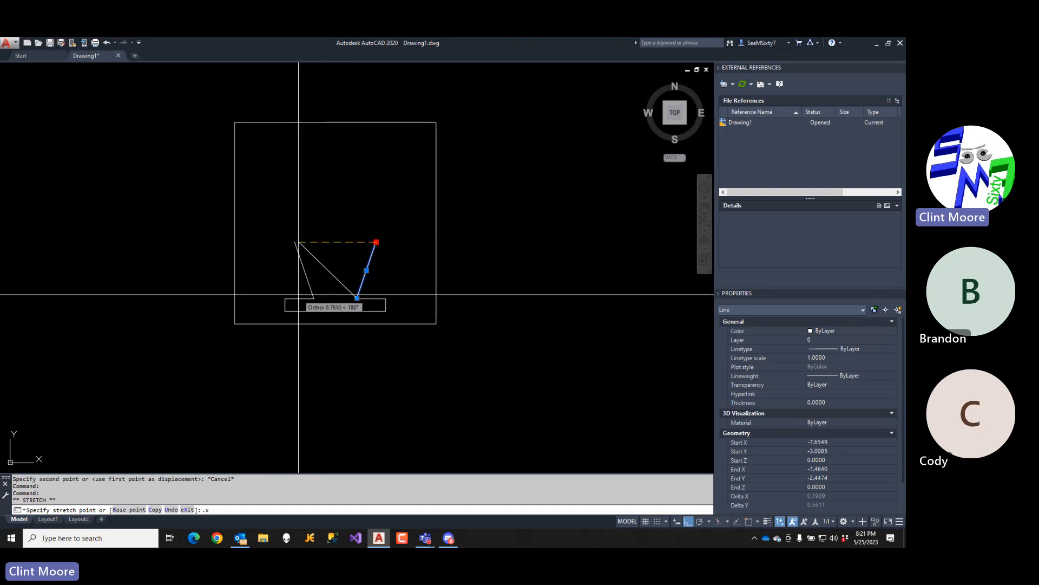
{"action": "key", "text": "Return"}
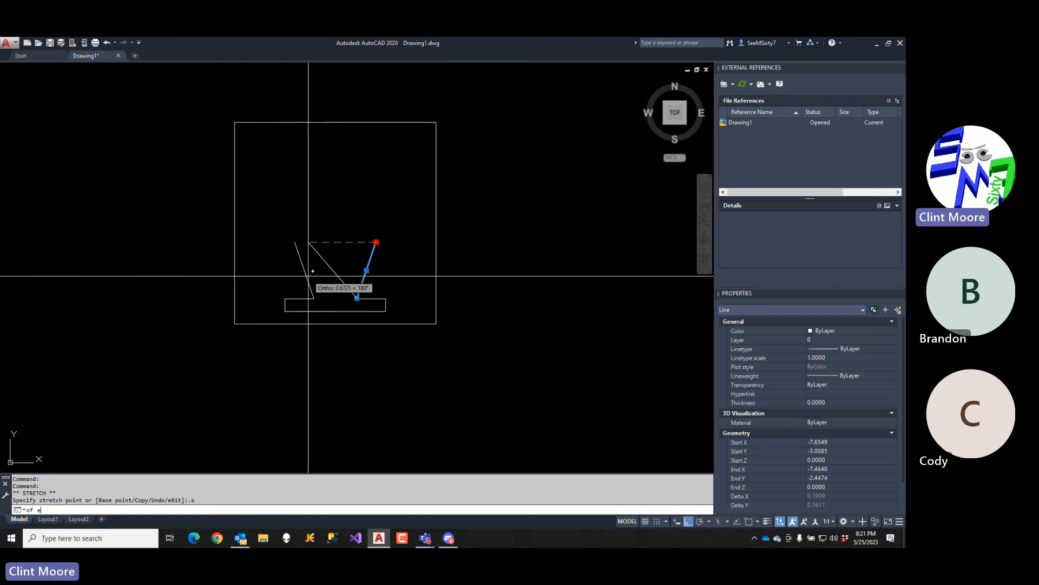
{"action": "type", "text": "p"}
{"action": "key", "text": "Return"}
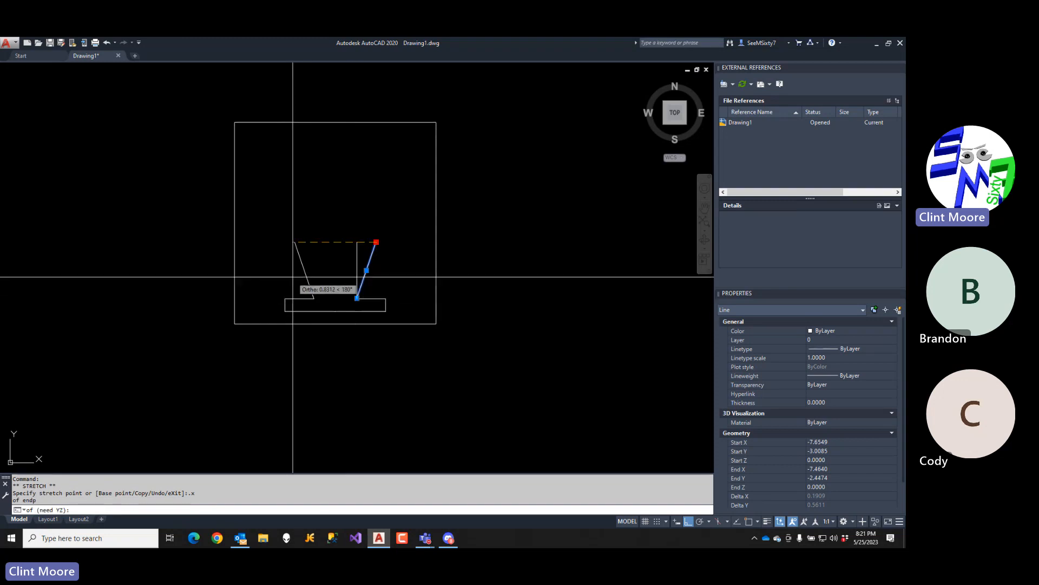
{"action": "key", "text": "F8"}
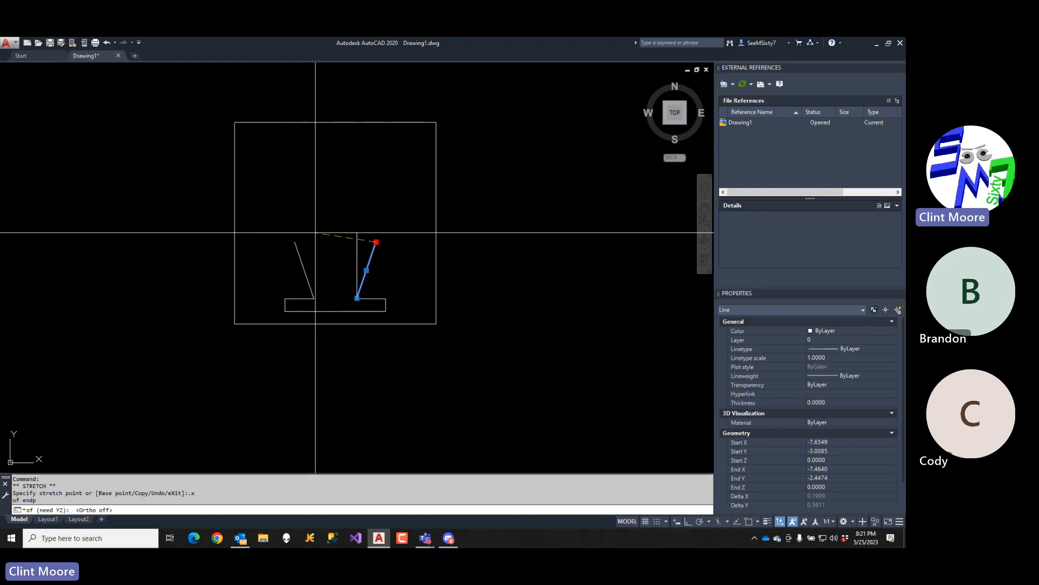
{"action": "key", "text": "F8"}
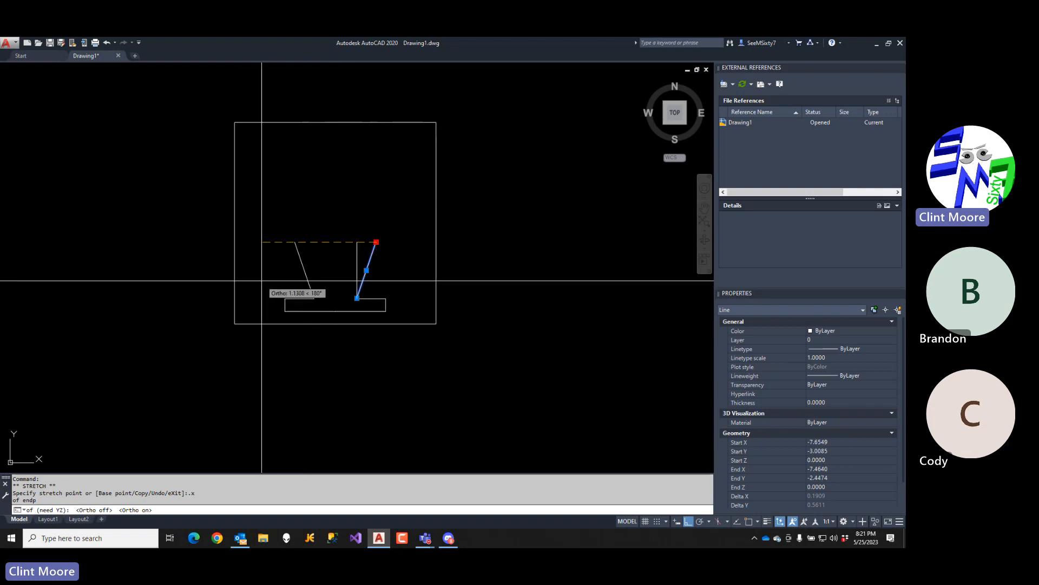
{"action": "key", "text": "Escape"}
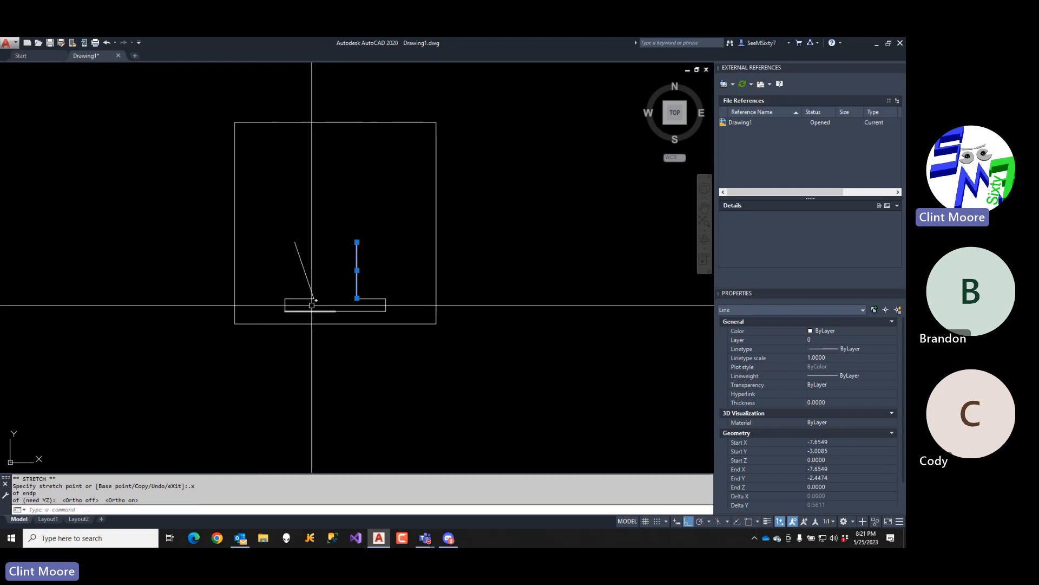
{"action": "key", "text": "Escape"}
- Stretch the left slanted line's upper end onto the X coordinate of its lower endpoint, keeping its height, so the line is vertical
{"action": "left_click", "coordinate": [296, 245]}
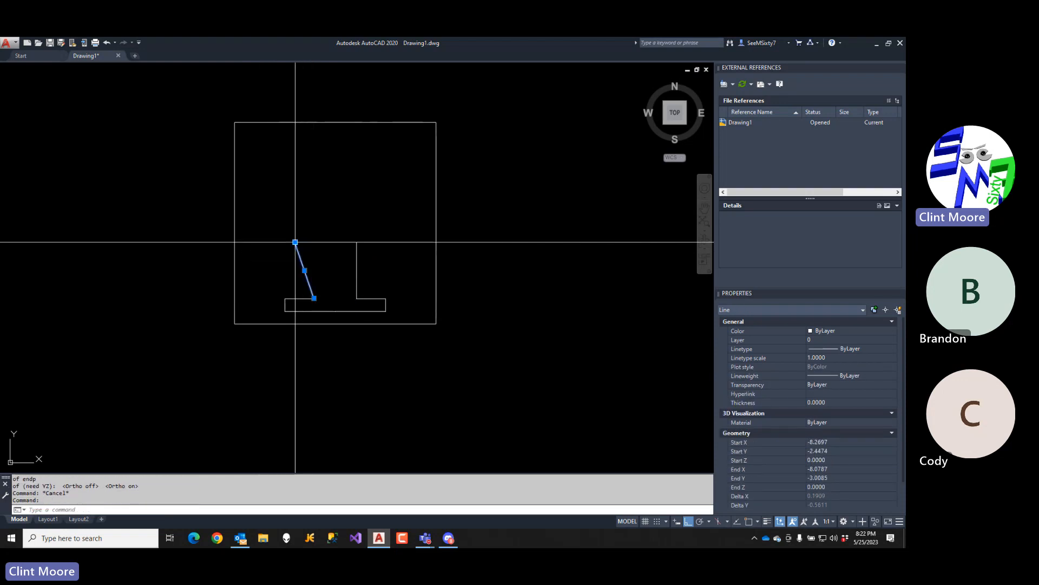
{"action": "left_click", "coordinate": [295, 242]}
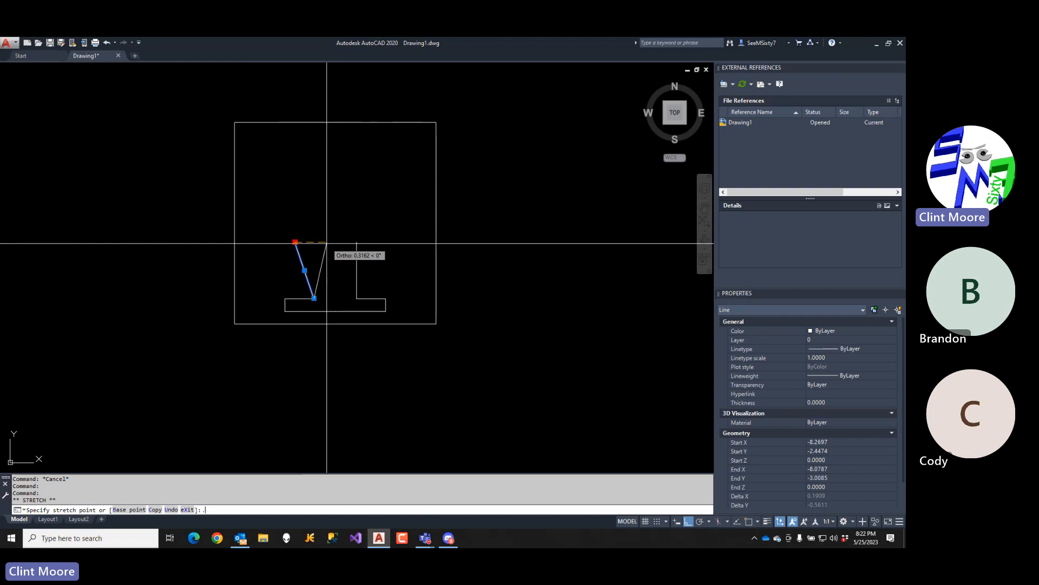
{"action": "type", "text": ".x"}
{"action": "key", "text": "Return"}
{"action": "type", "text": "endp"}
{"action": "key", "text": "Return"}
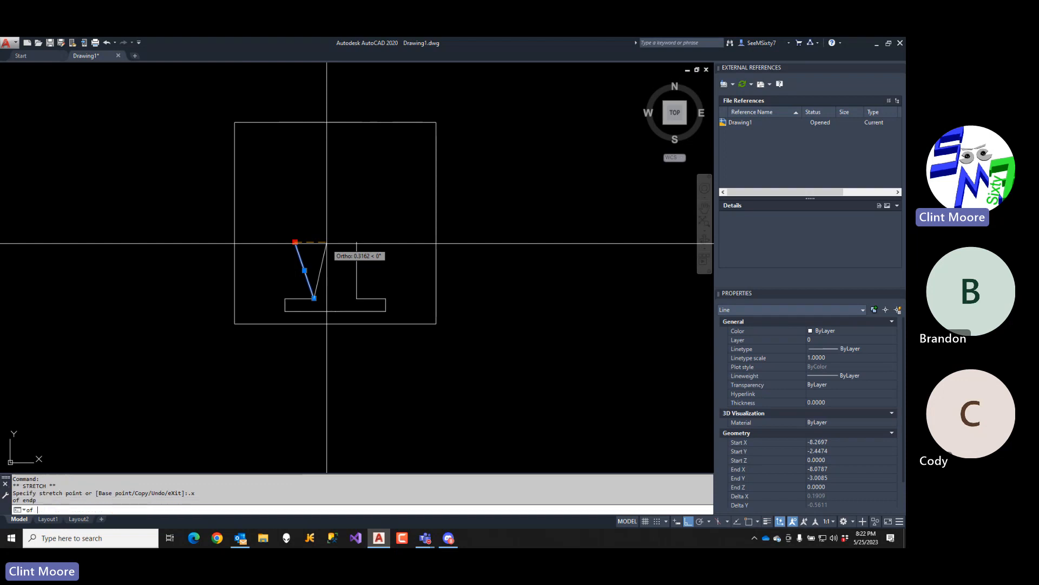
{"action": "left_click", "coordinate": [314, 298]}
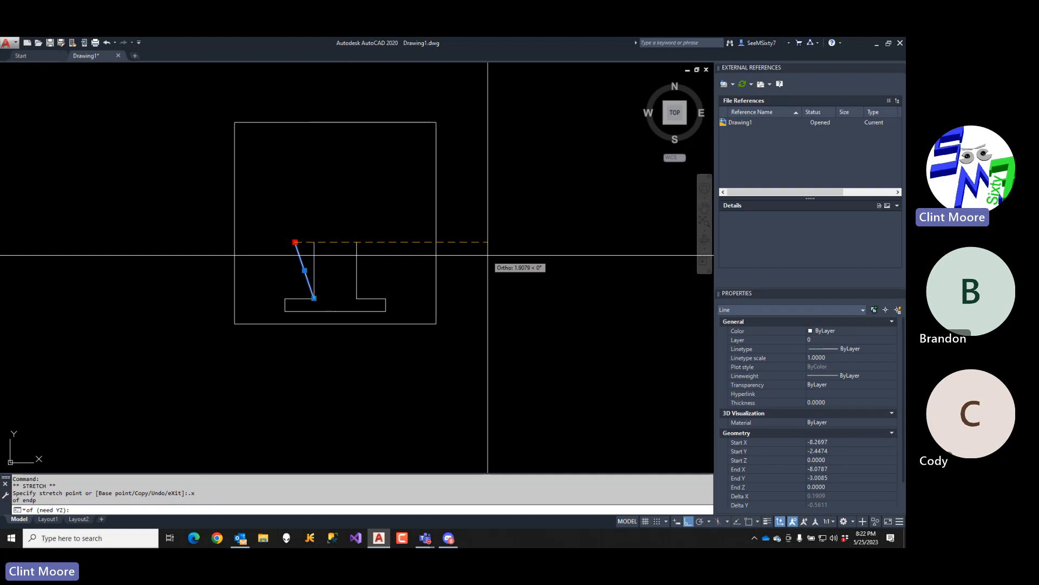
{"action": "key", "text": "Escape"}
{"action": "key", "text": "Escape"}
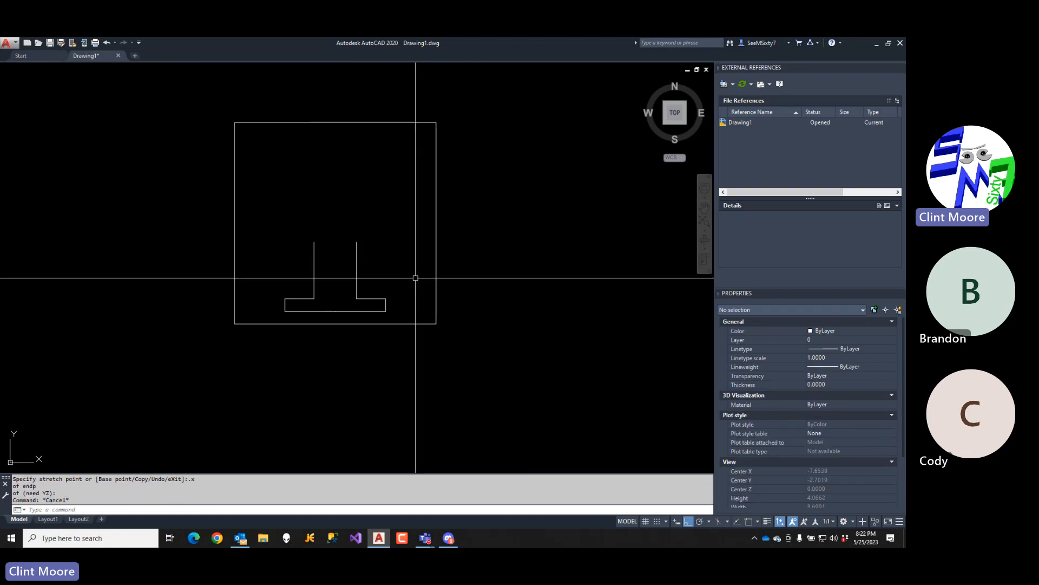
- Stretch the right vertical line and its joint with the base outward to the right by 0.125
{"action": "type", "text": "st"}
{"action": "key", "text": "Return"}
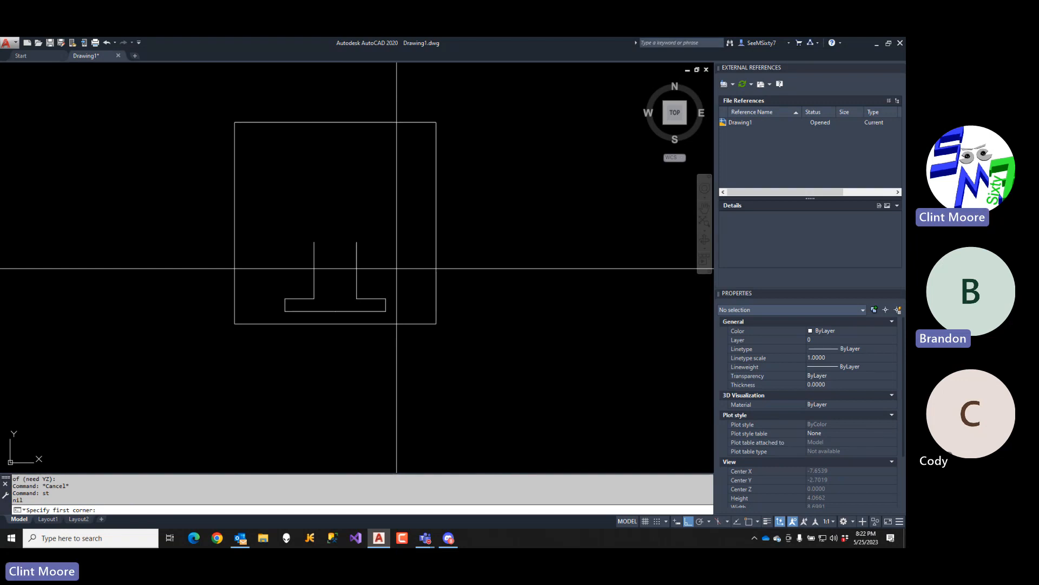
{"action": "left_click", "coordinate": [371, 219]}
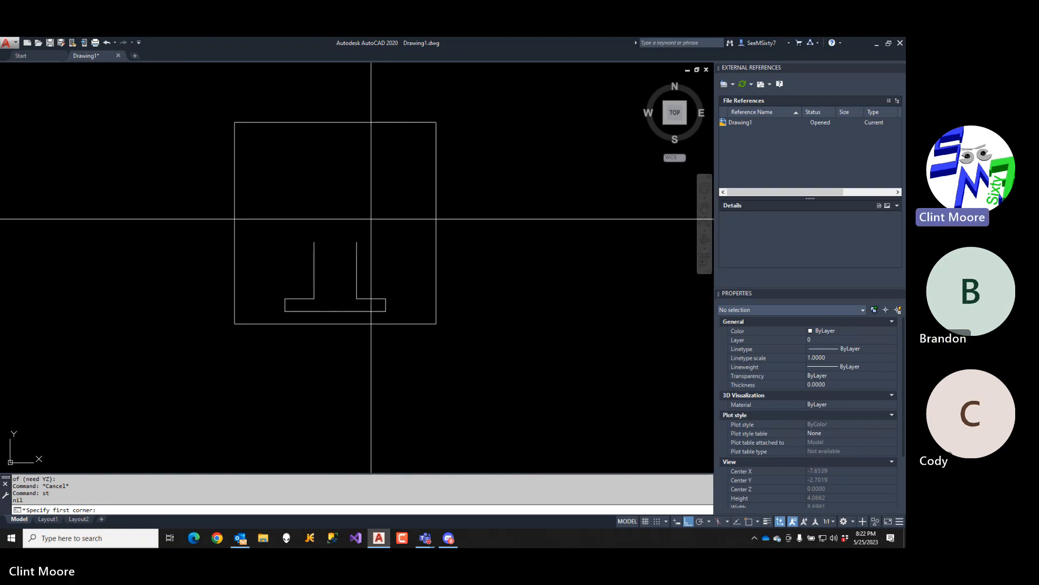
{"action": "left_click", "coordinate": [340, 303]}
{"action": "key", "text": "Return"}
{"action": "left_click", "coordinate": [348, 278]}
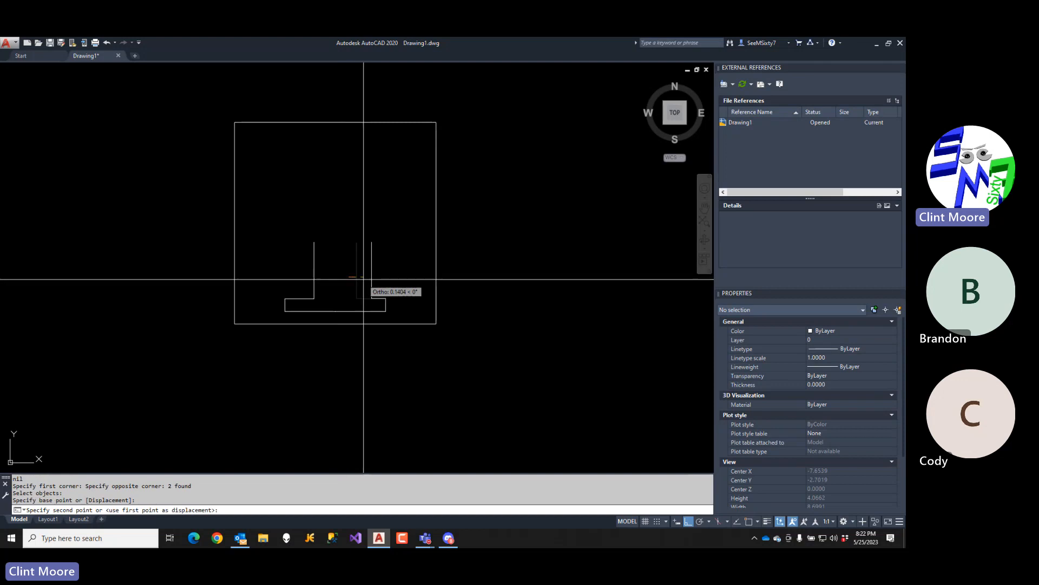
{"action": "type", "text": ".125"}
{"action": "key", "text": "Return"}
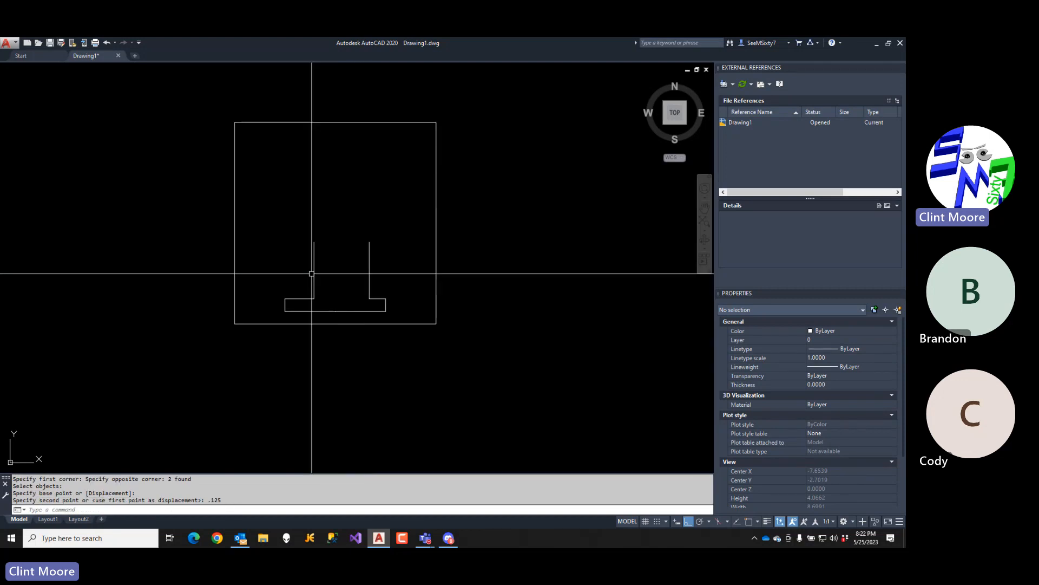
- Stretch the left vertical line and its joint with the base outward to the left by 0.125
{"action": "key", "text": "Return"}
{"action": "left_click", "coordinate": [327, 233]}
{"action": "left_click", "coordinate": [313, 292]}
{"action": "key", "text": "Return"}
{"action": "left_click", "coordinate": [329, 297]}
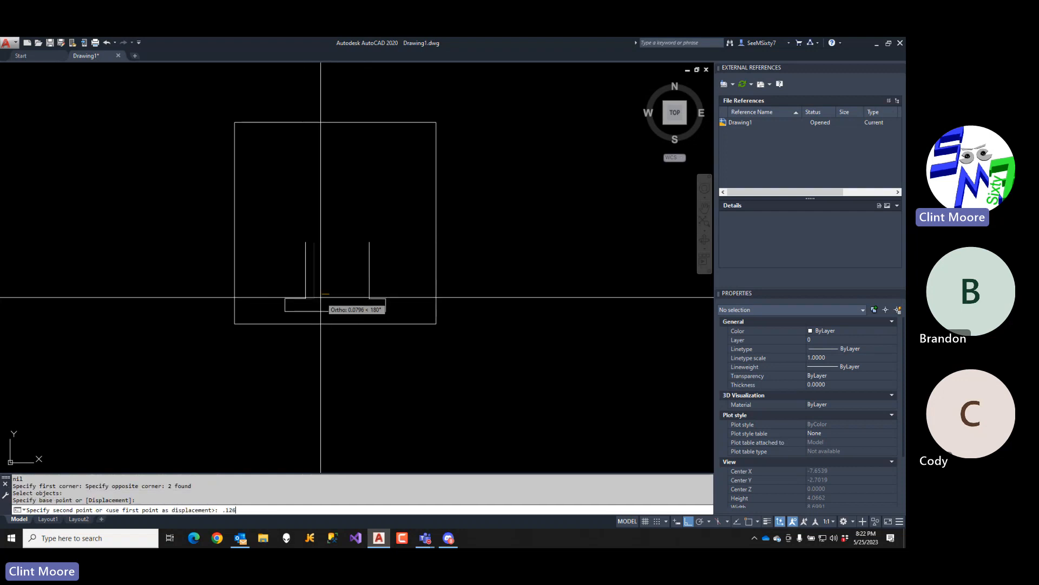
{"action": "key", "text": "Return"}
- Stretch the upper ends of both vertical lines upward by 0.5
{"action": "type", "text": "s"}
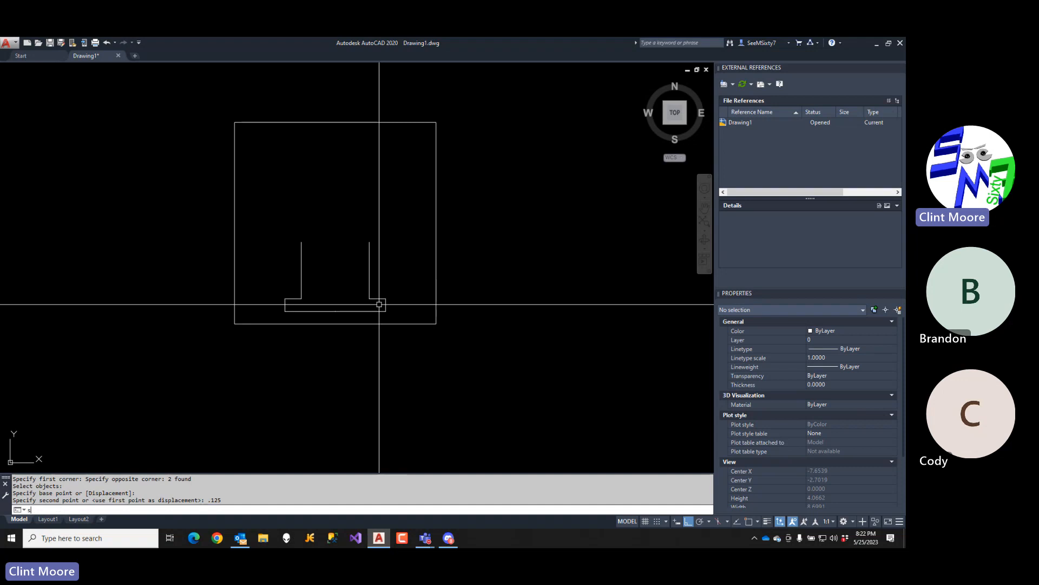
{"action": "type", "text": "t"}
{"action": "key", "text": "Return"}
{"action": "left_click", "coordinate": [412, 213]}
{"action": "left_click", "coordinate": [287, 262]}
{"action": "key", "text": "Return"}
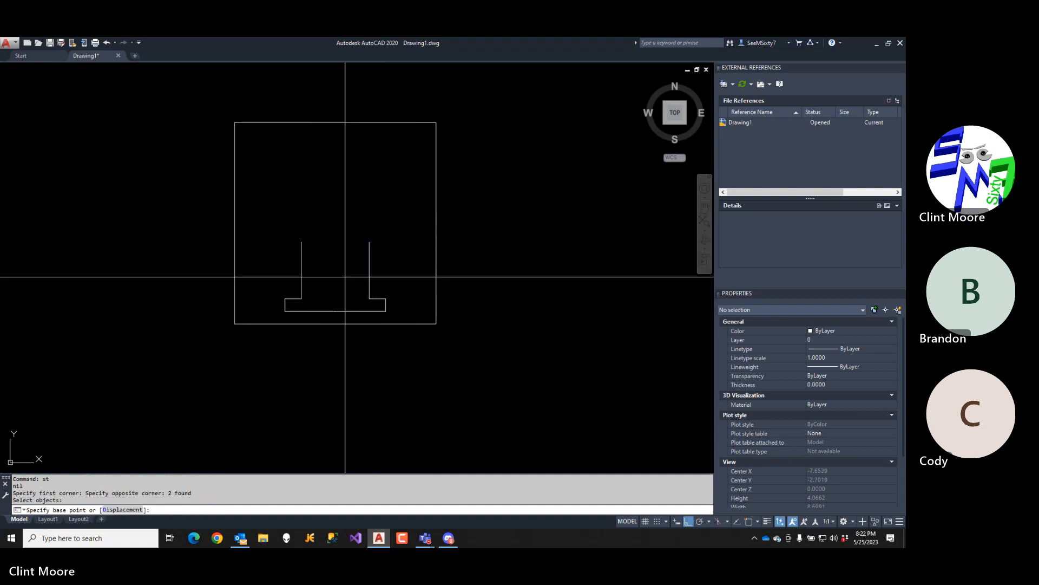
{"action": "left_click", "coordinate": [345, 276]}
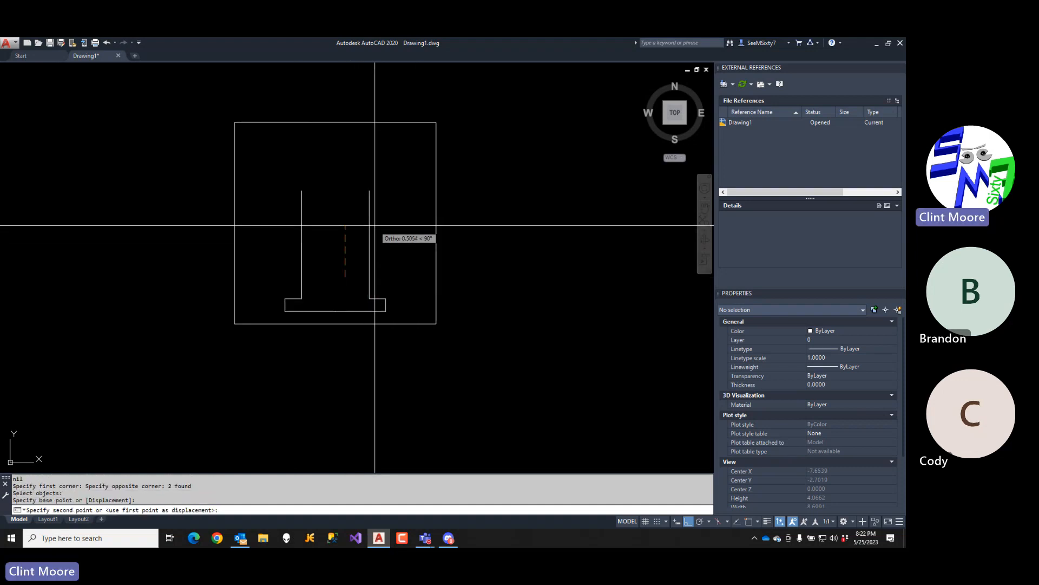
{"action": "type", "text": ".5"}
{"action": "key", "text": "Return"}
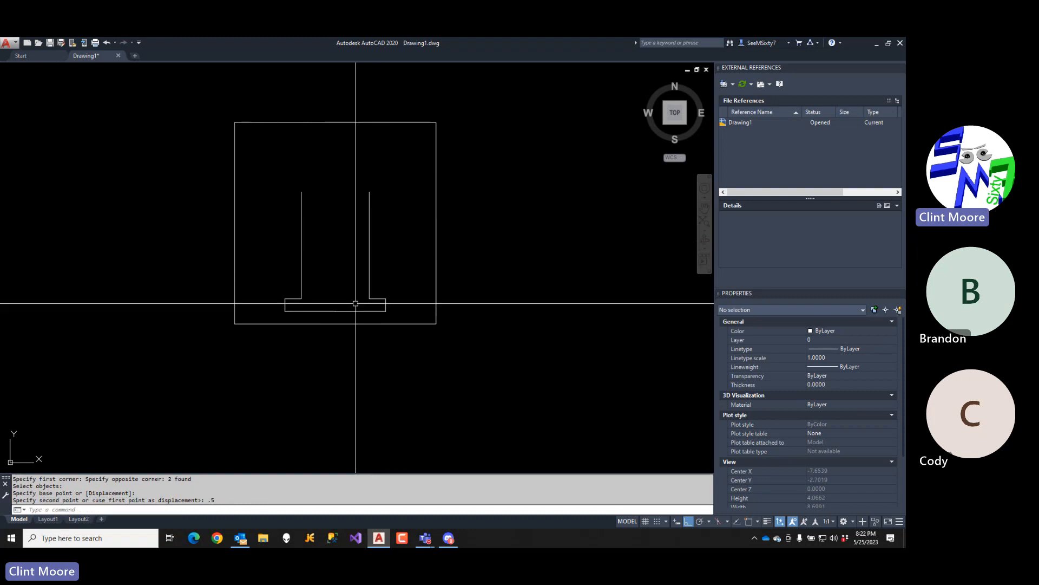
- Mirror the six base lines about a horizontal line through the midpoint of the square's right side, keeping the originals
{"action": "type", "text": "mi"}
{"action": "key", "text": "Return"}
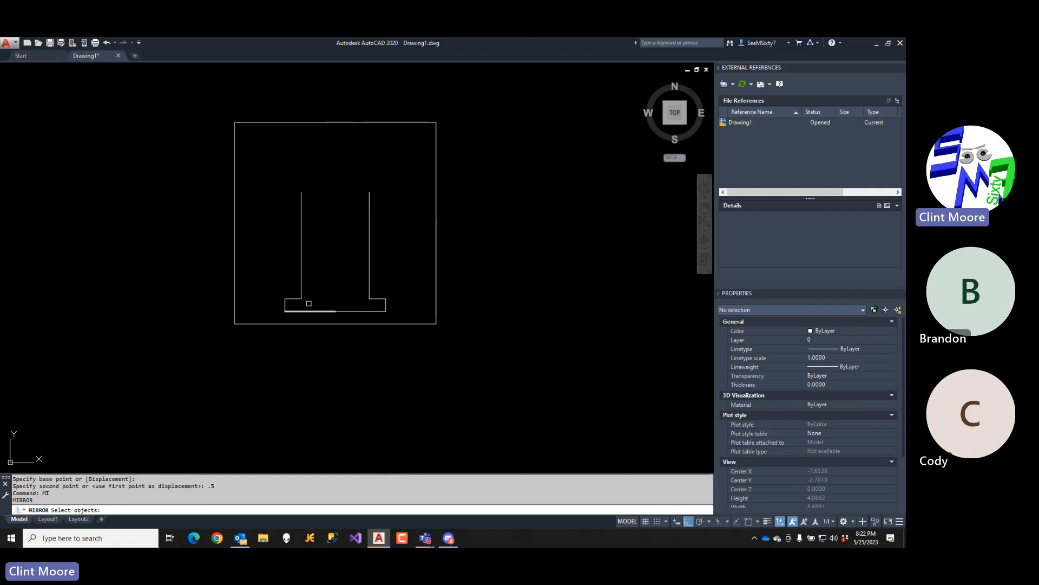
{"action": "left_click", "coordinate": [278, 295]}
{"action": "left_click", "coordinate": [413, 313]}
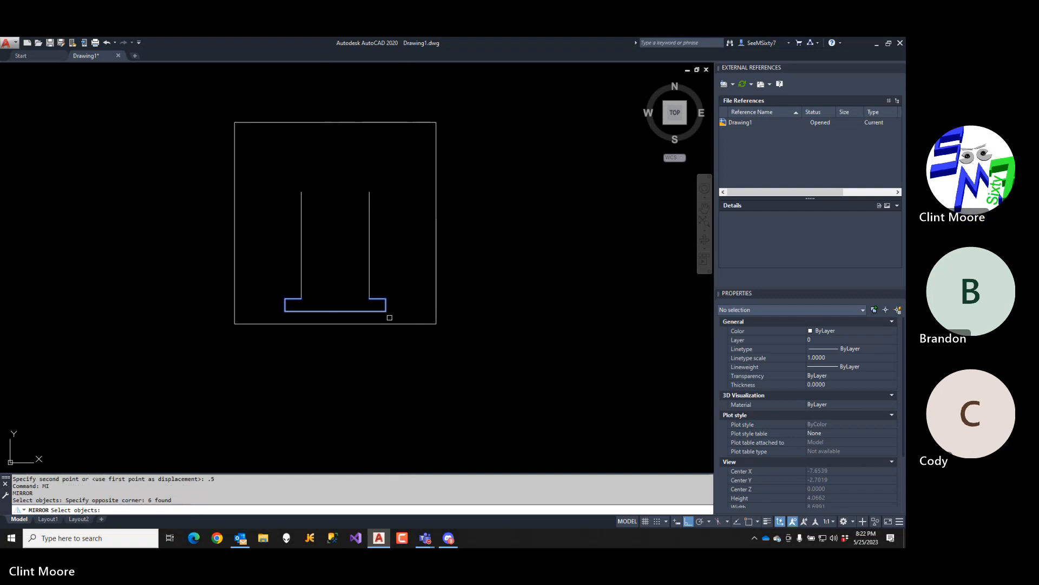
{"action": "key", "text": "Return"}
{"action": "type", "text": "mid"}
{"action": "key", "text": "Return"}
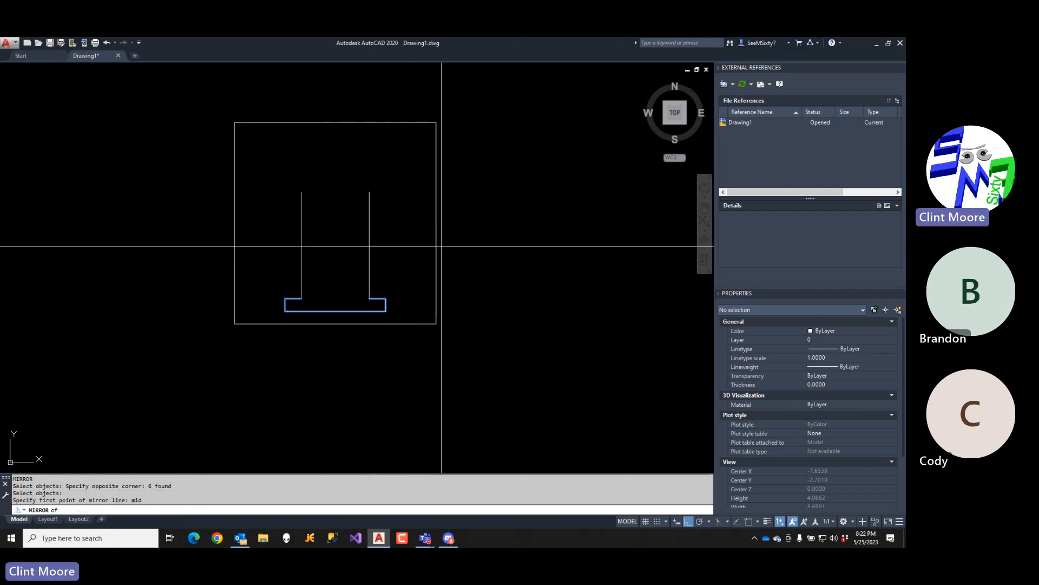
{"action": "left_click", "coordinate": [459, 228]}
{"action": "type", "text": "mid"}
{"action": "key", "text": "Return"}
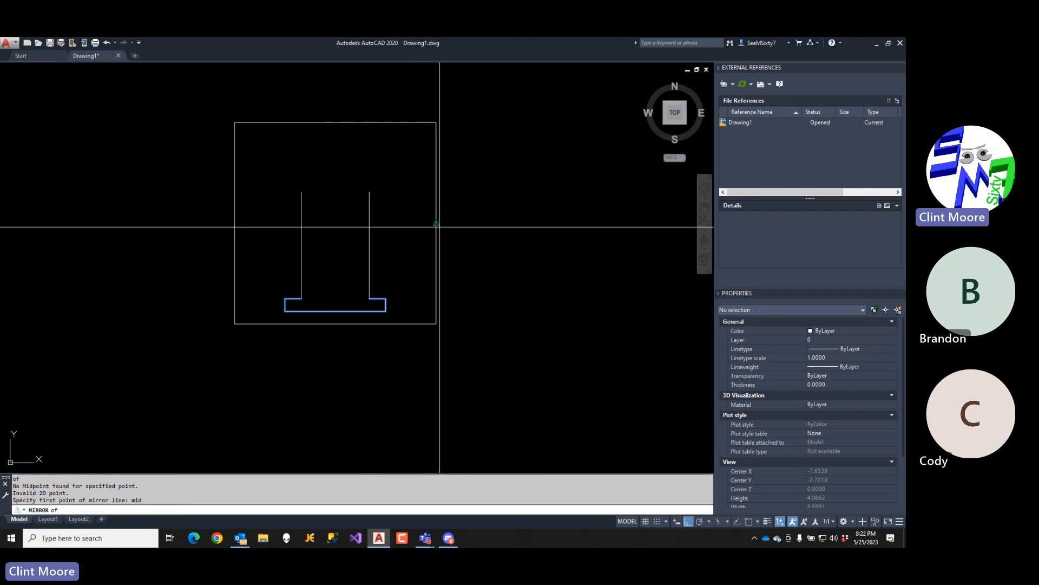
{"action": "left_click", "coordinate": [439, 224]}
{"action": "left_click", "coordinate": [517, 234]}
{"action": "key", "text": "Return"}
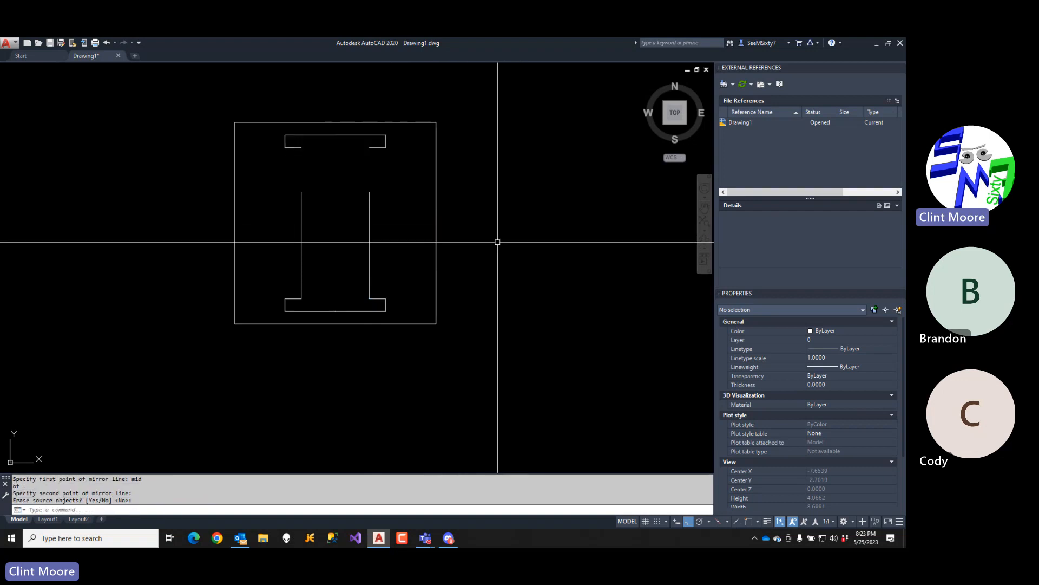
- Move the mirrored base copy at the top of the square straight down by 0.25
{"action": "type", "text": "m"}
{"action": "key", "text": "Return"}
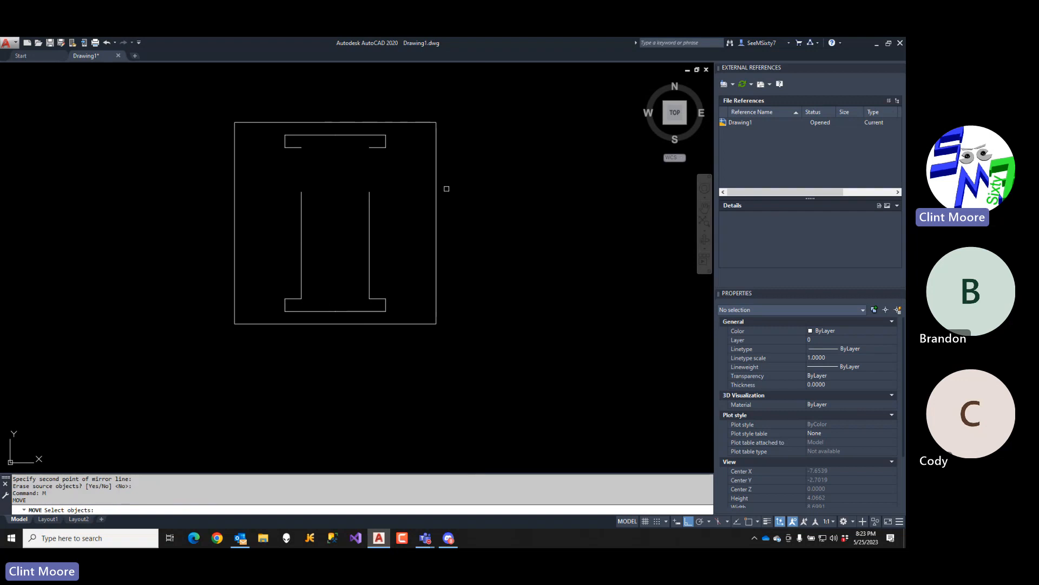
{"action": "left_click", "coordinate": [405, 138]}
{"action": "left_click", "coordinate": [283, 156]}
{"action": "key", "text": "Return"}
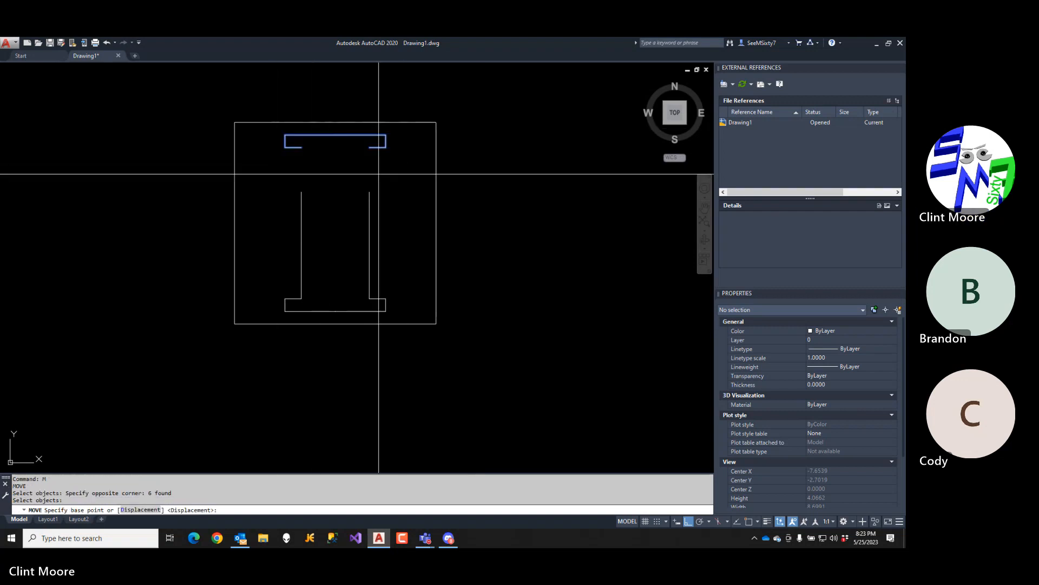
{"action": "left_click", "coordinate": [385, 167]}
{"action": "type", "text": ".2"}
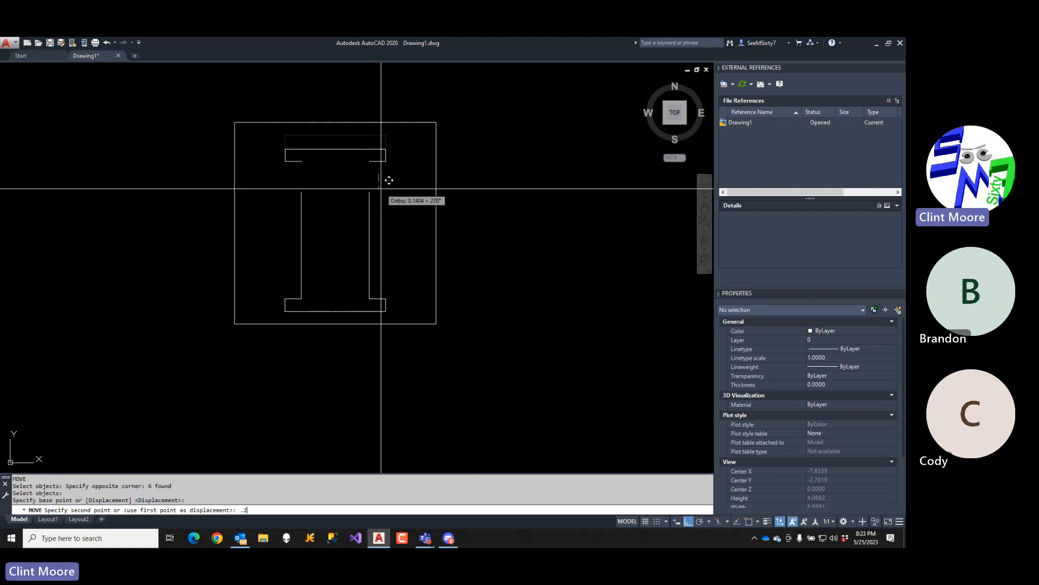
{"action": "type", "text": "5"}
{"action": "key", "text": "Return"}
- Stretch the open lower ends of the head outline straight down to meet the upper ends of the vertical lines
{"action": "scroll", "coordinate": [384, 172], "scroll_direction": "up", "scroll_amount": 2}
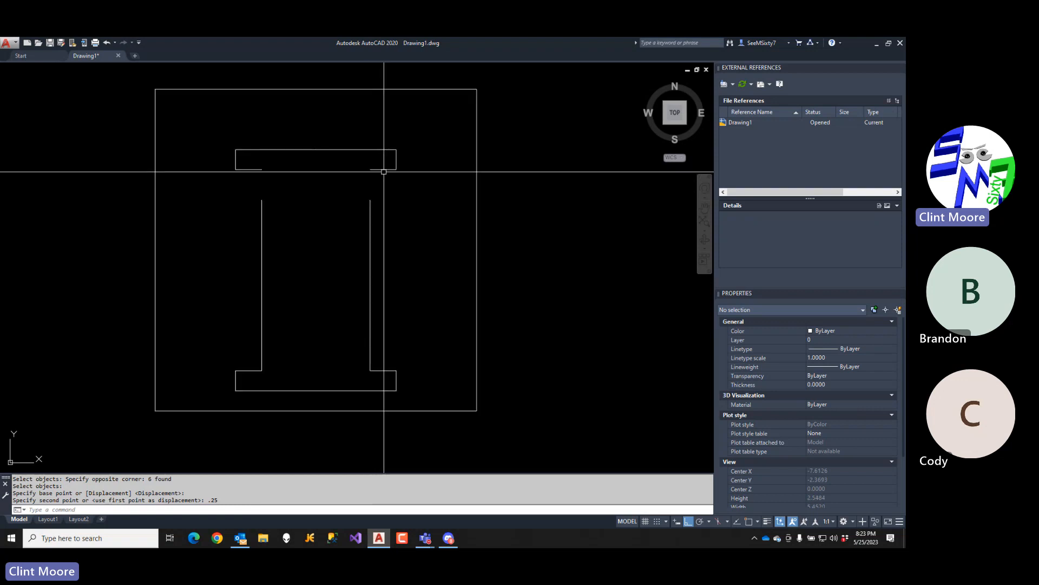
{"action": "type", "text": "st"}
{"action": "key", "text": "Return"}
{"action": "left_click", "coordinate": [411, 161]}
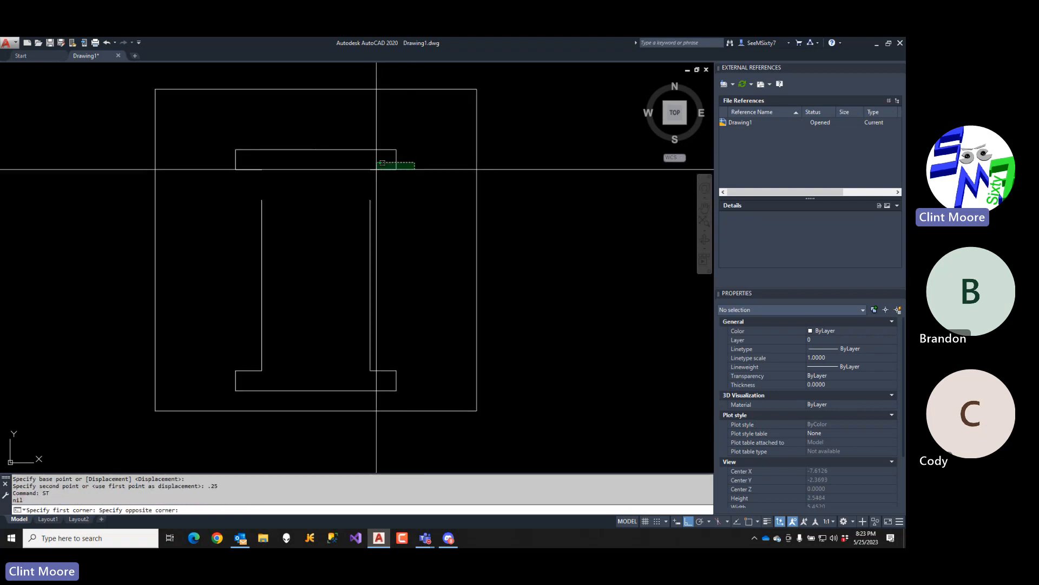
{"action": "left_click", "coordinate": [227, 185]}
{"action": "key", "text": "Return"}
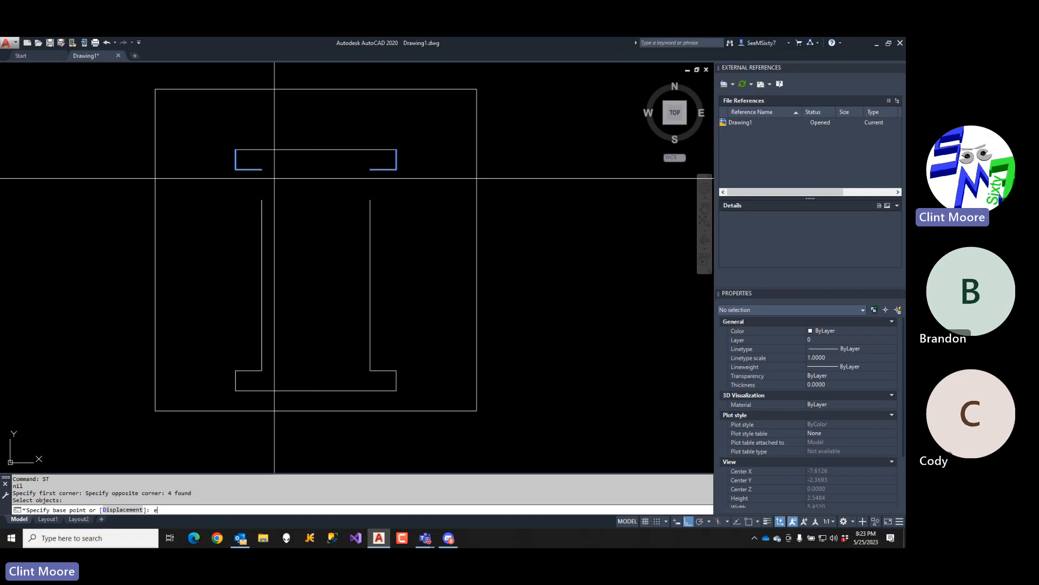
{"action": "type", "text": "endp"}
{"action": "key", "text": "Return"}
{"action": "left_click", "coordinate": [262, 169]}
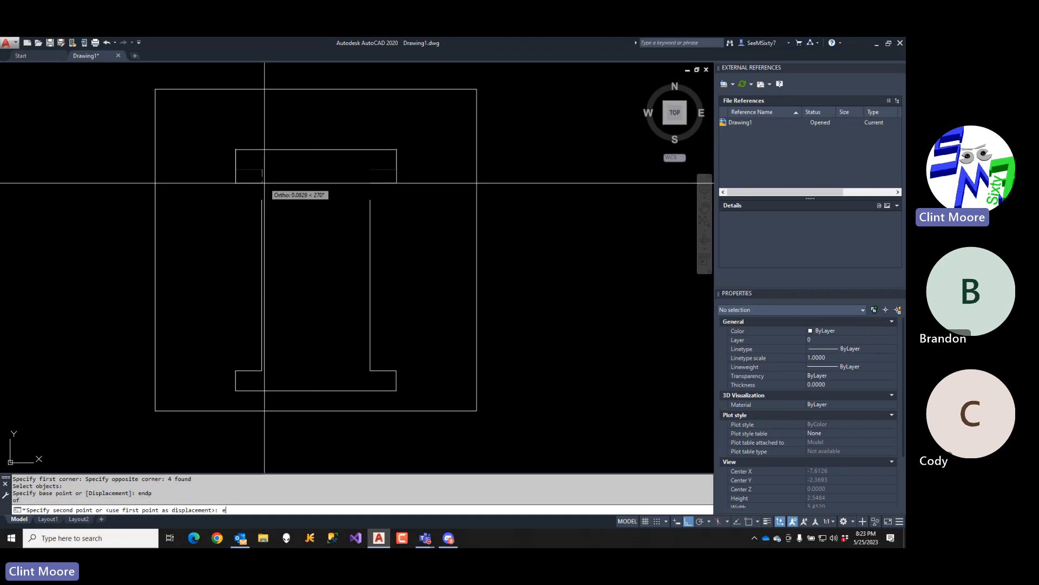
{"action": "key", "text": "Return"}
{"action": "left_click", "coordinate": [262, 200]}
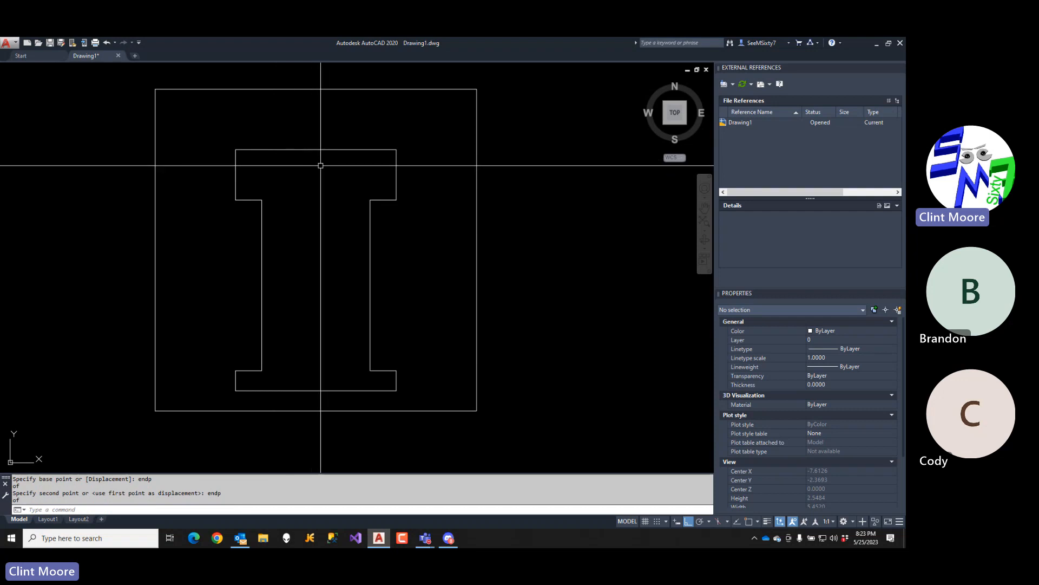
- Begin a notch polyline on the head's upper edge above the left vertical line, going 0.125 down and 0.125 right
{"action": "type", "text": "pl"}
{"action": "key", "text": "Return"}
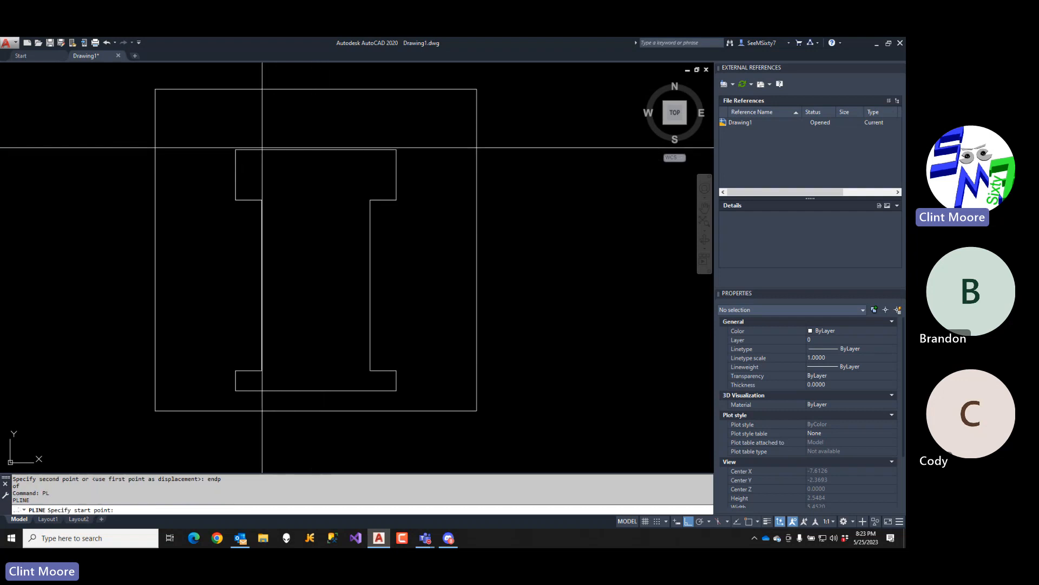
{"action": "type", "text": "nea"}
{"action": "key", "text": "Return"}
{"action": "left_click", "coordinate": [261, 150]}
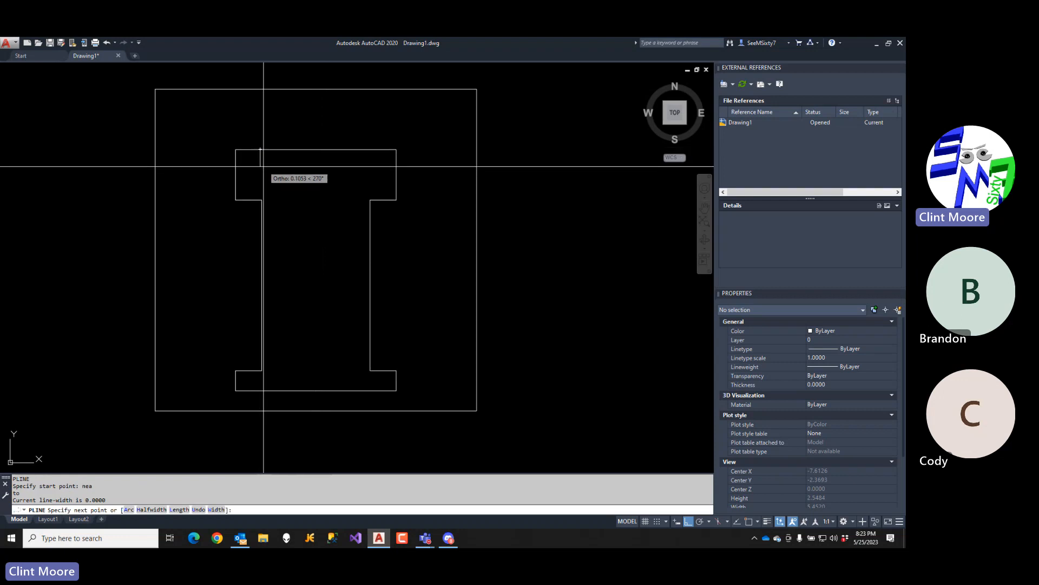
{"action": "type", "text": ".125"}
{"action": "key", "text": "Return"}
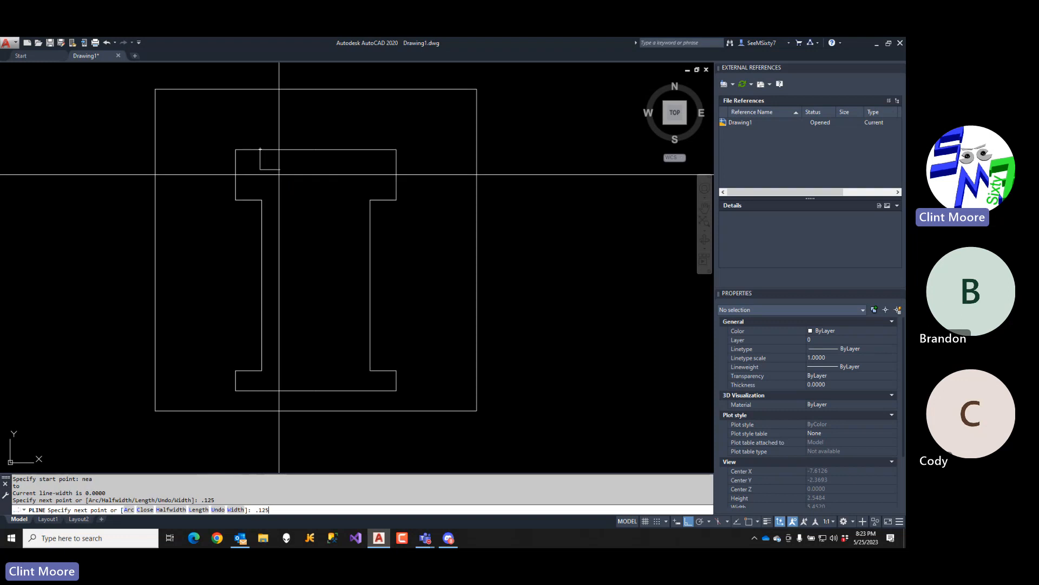
{"action": "type", "text": ".125"}
{"action": "key", "text": "Return"}
{"action": "type", "text": ".125"}
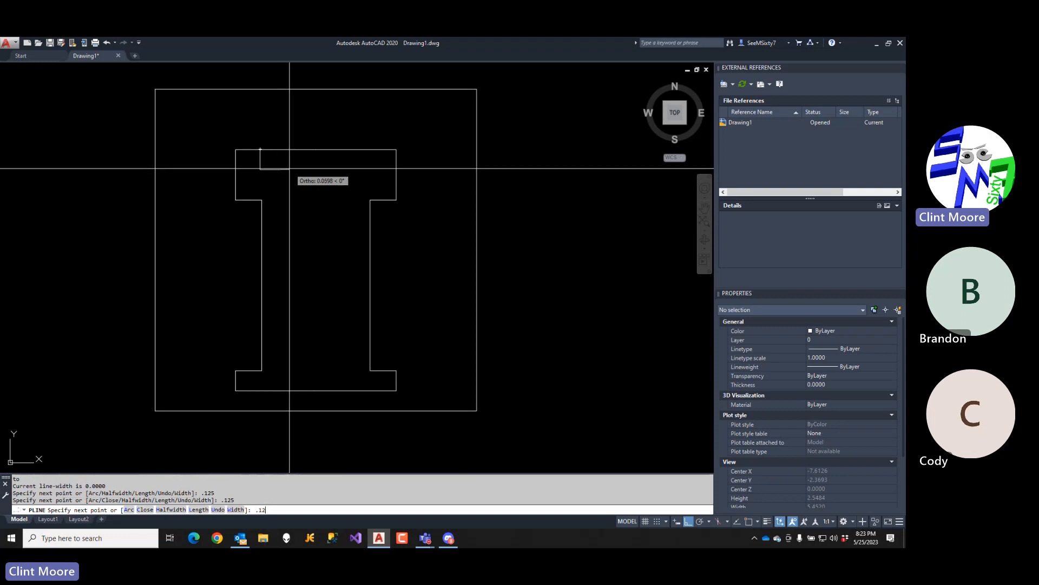
{"action": "key", "text": "Return"}
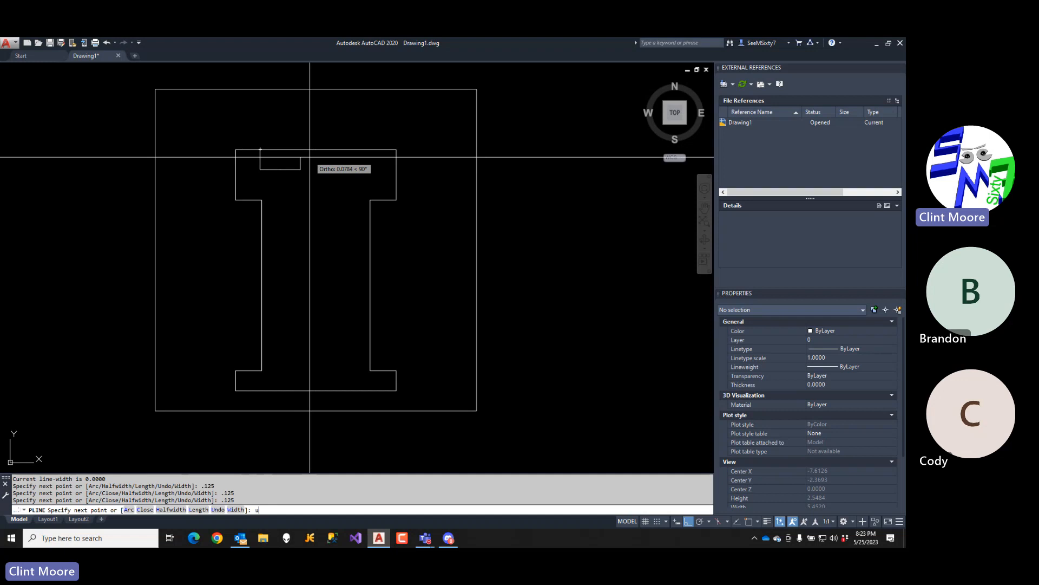
{"action": "type", "text": "u"}
{"action": "key", "text": "Return"}
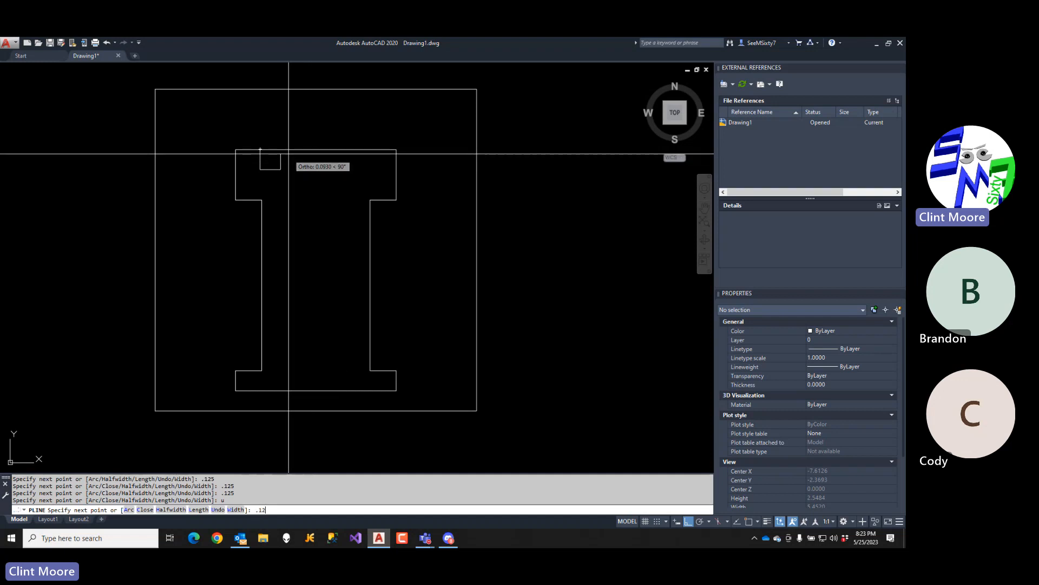
- Finish the notch polyline with a 0.125 segment straight up to the head's upper edge
{"action": "type", "text": "5"}
{"action": "key", "text": "Return"}
{"action": "key", "text": "Return"}
- Trim away the piece of the head's upper edge that spans the notch opening
{"action": "type", "text": "t"}
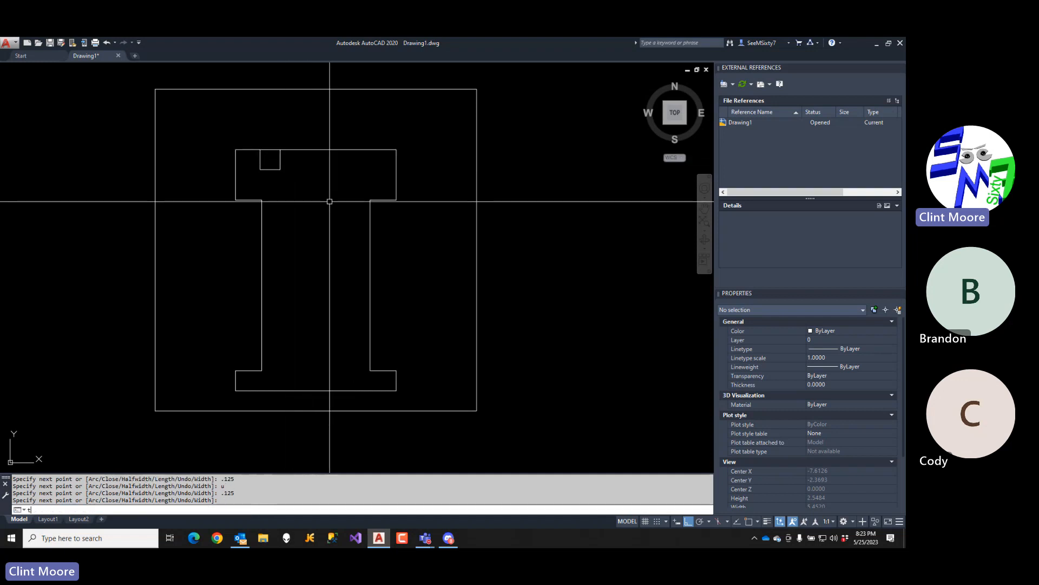
{"action": "type", "text": "r"}
{"action": "key", "text": "Return"}
{"action": "key", "text": "Return"}
{"action": "left_click", "coordinate": [270, 150]}
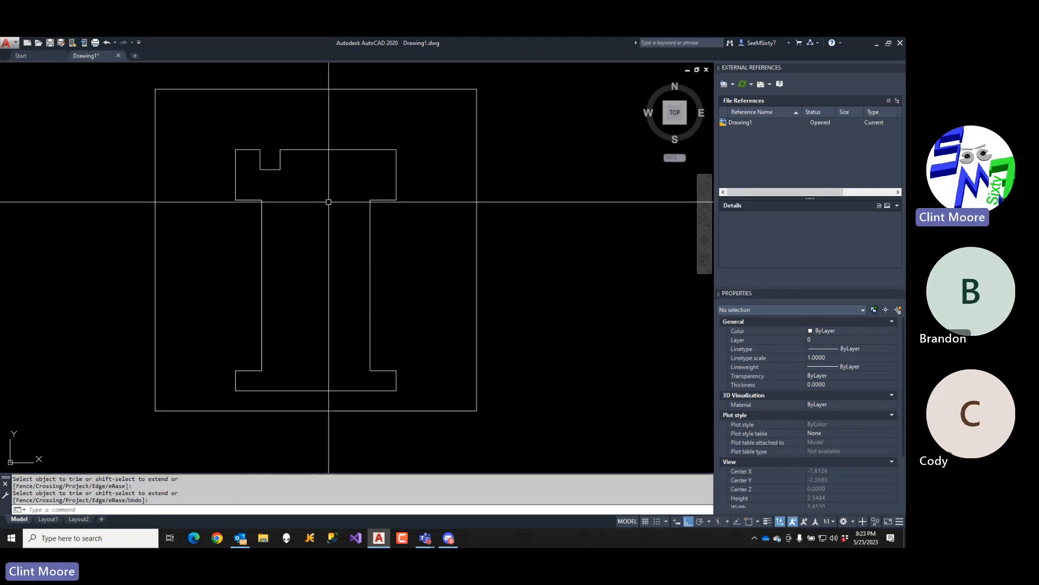
{"action": "key", "text": "Escape"}
- Start copying the notch, using the midpoint of its lower edge as the base point
{"action": "type", "text": "c"}
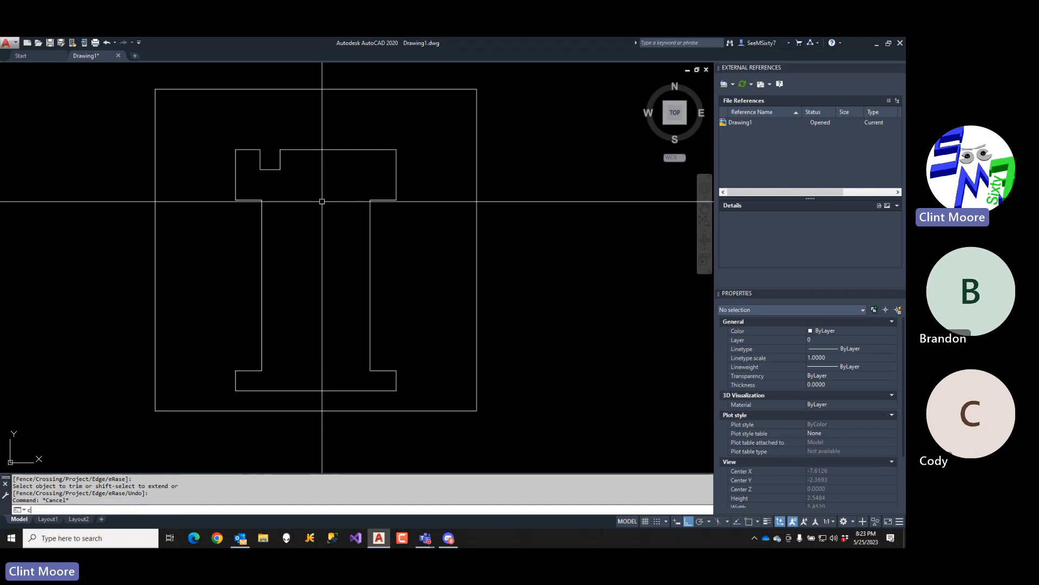
{"action": "key", "text": "Return"}
{"action": "key", "text": "Return"}
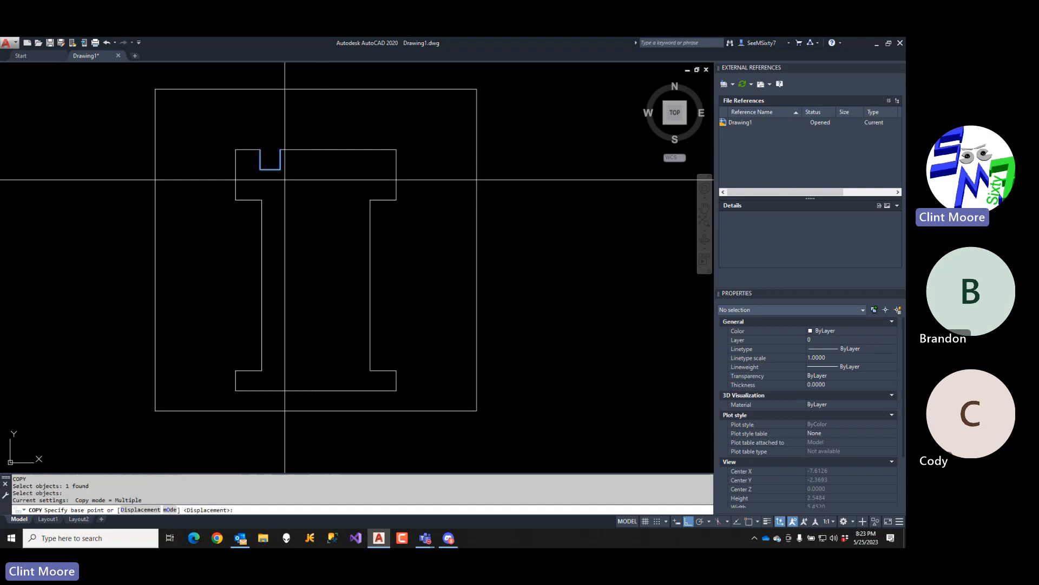
{"action": "type", "text": "mid"}
{"action": "key", "text": "Return"}
{"action": "left_click", "coordinate": [270, 170]}
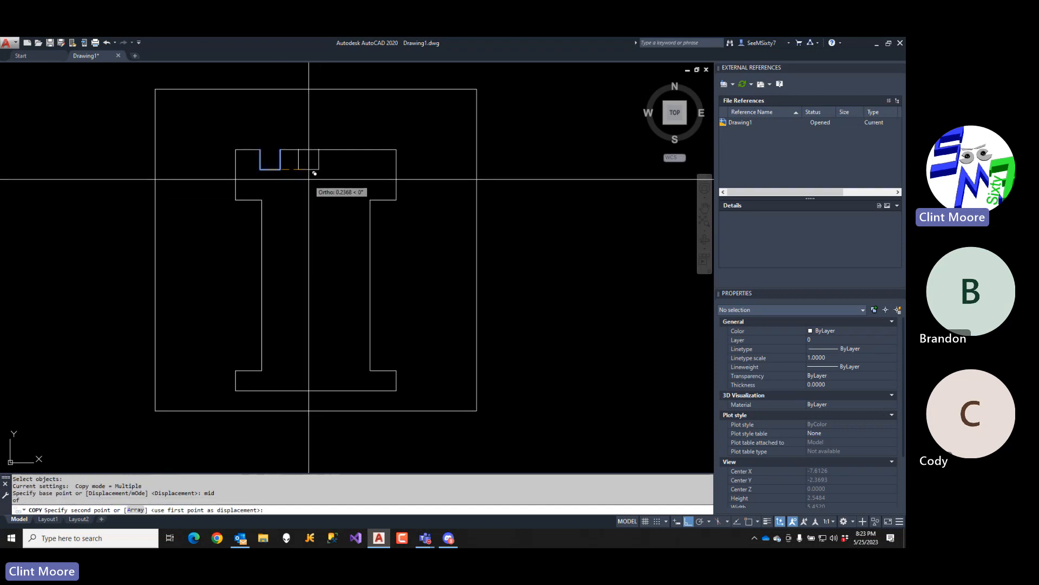
{"action": "type", "text": ".x"}
{"action": "key", "text": "Return"}
{"action": "type", "text": "mid"}
{"action": "key", "text": "Return"}
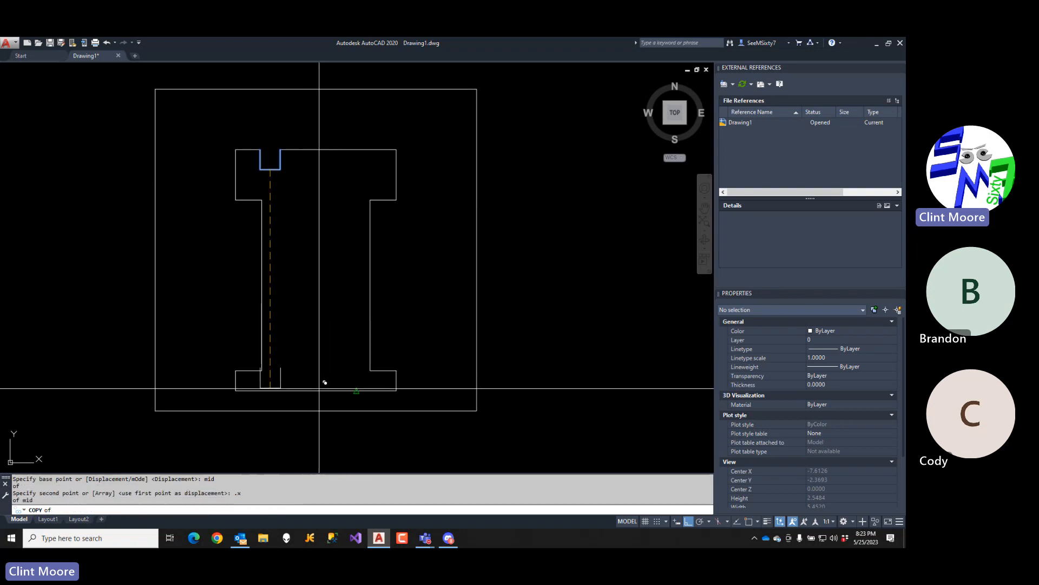
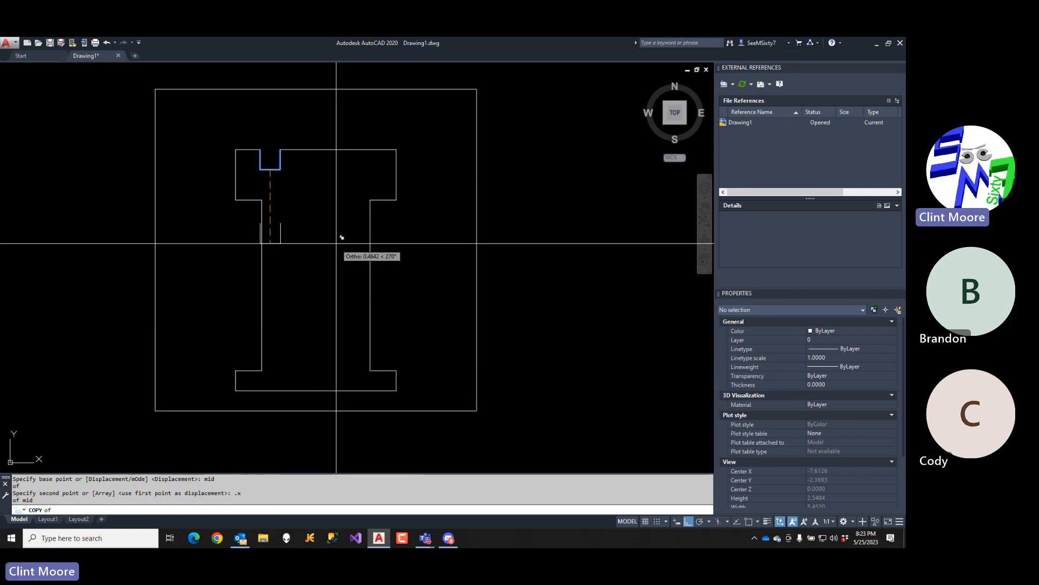
{"action": "left_click", "coordinate": [337, 180]}
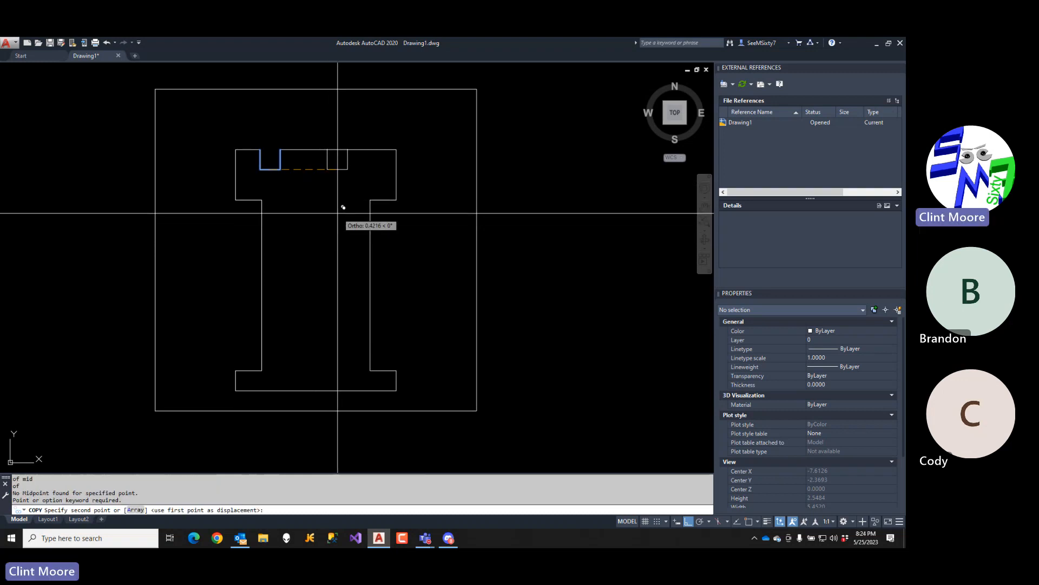
- Place the notch copy at the centre of the head, taking its X coordinate from the endpoint midway along the upper edge
{"action": "type", "text": ".x"}
{"action": "key", "text": "Return"}
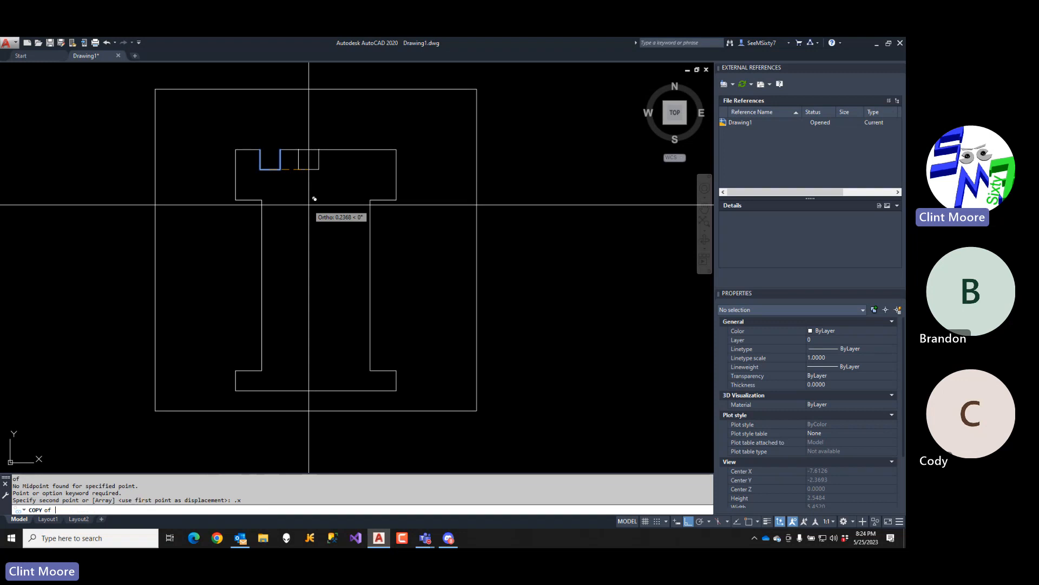
{"action": "type", "text": "endp"}
{"action": "key", "text": "Return"}
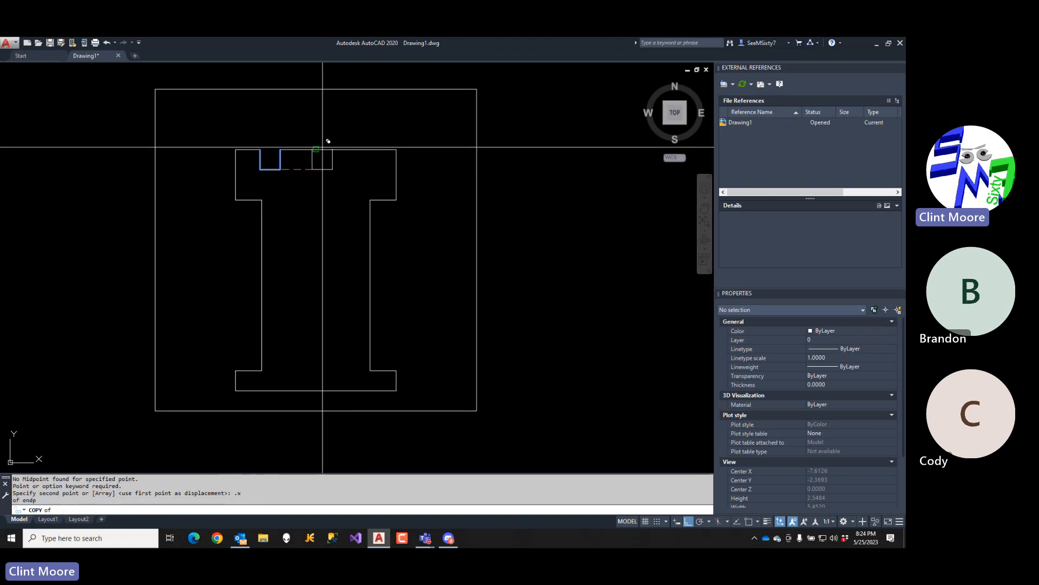
{"action": "left_click", "coordinate": [374, 171]}
{"action": "key", "text": "Return"}
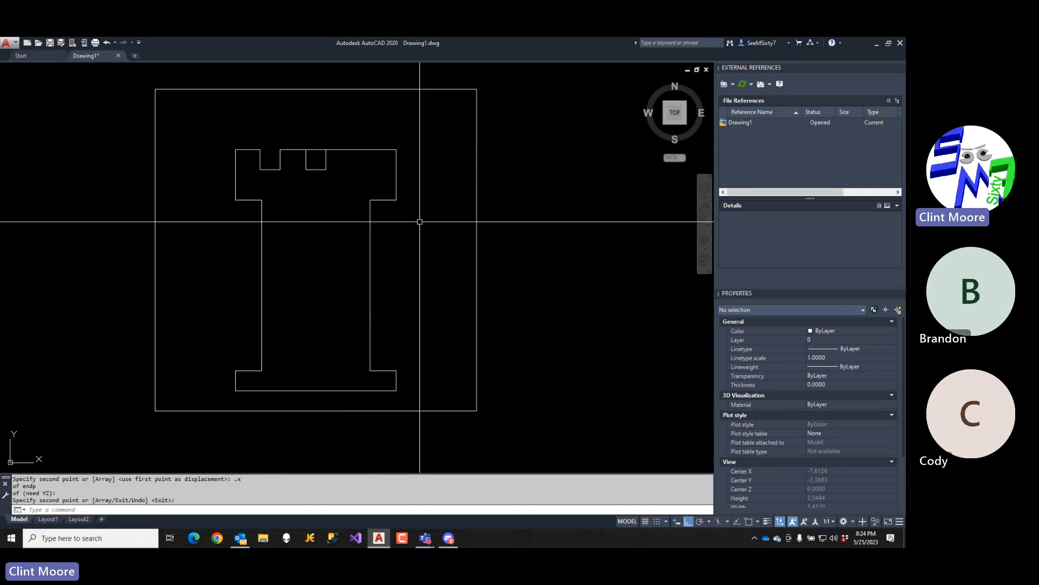
{"action": "type", "text": "mid"}
{"action": "key", "text": "Return"}
{"action": "type", "text": "mi"}
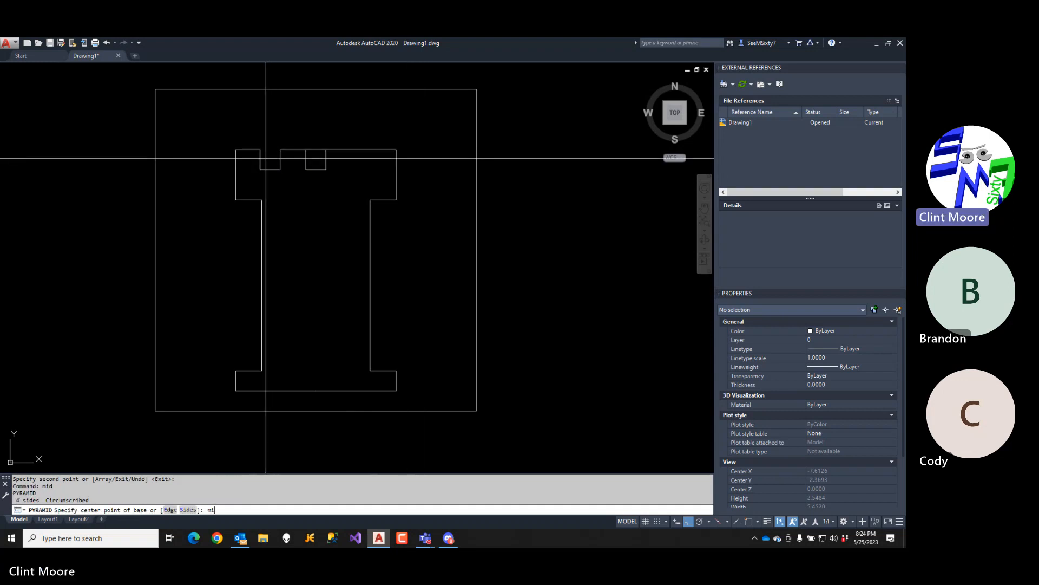
{"action": "key", "text": "Return"}
{"action": "left_click", "coordinate": [252, 138]}
{"action": "key", "text": "Escape"}
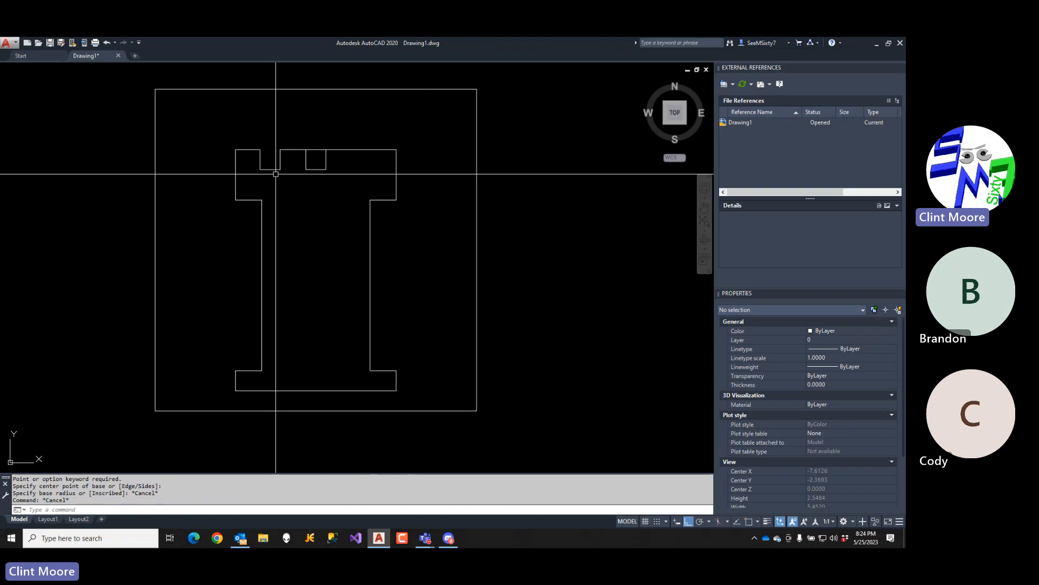
- Mirror the left notch about a vertical line through the middle of the head's upper edge, keeping the original
{"action": "key", "text": "Return"}
{"action": "left_click", "coordinate": [252, 135]}
{"action": "left_click", "coordinate": [290, 173]}
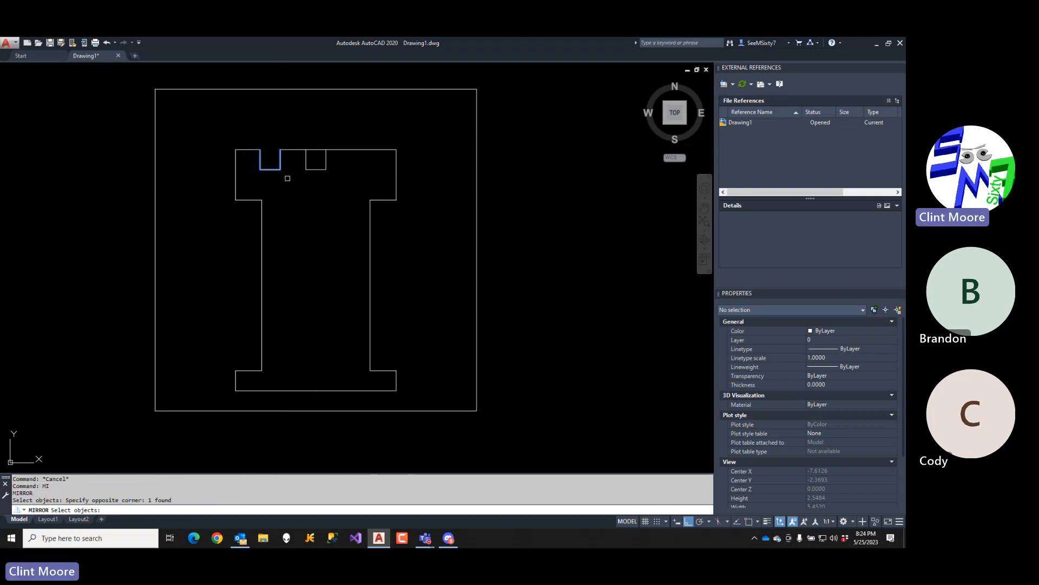
{"action": "key", "text": "Return"}
{"action": "key", "text": "Return"}
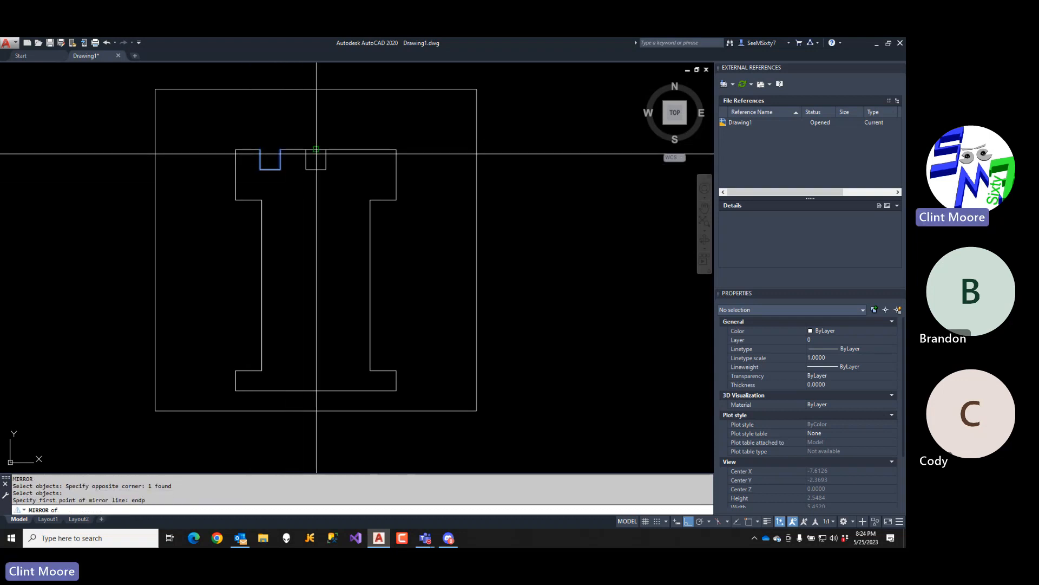
{"action": "left_click", "coordinate": [314, 155]}
{"action": "left_click", "coordinate": [379, 271]}
{"action": "key", "text": "Return"}
- Trim the head's upper edge across the middle and right notches, using both notches as cutting edges
{"action": "type", "text": "tr"}
{"action": "key", "text": "Return"}
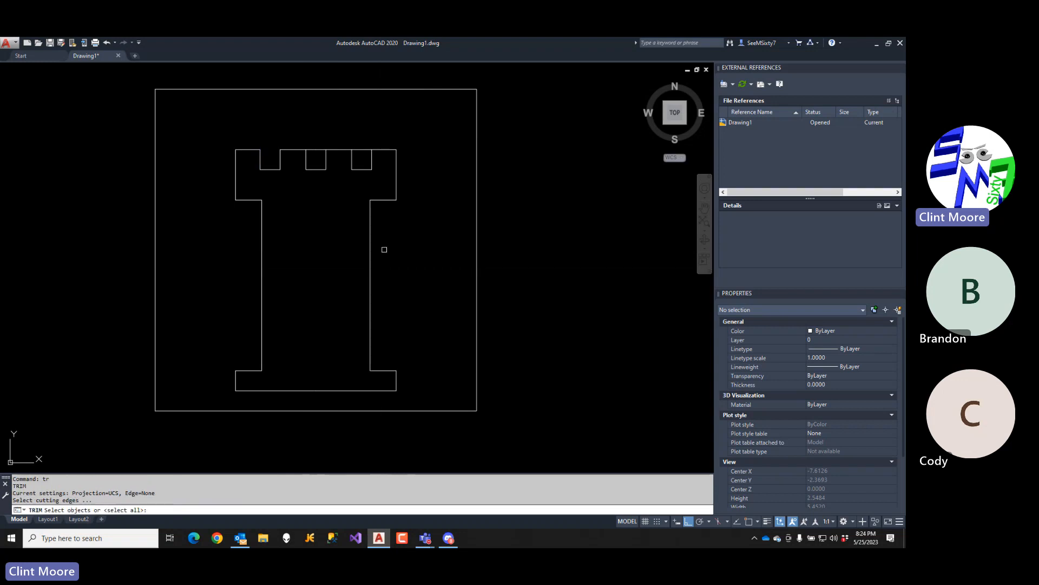
{"action": "left_click", "coordinate": [370, 163]}
{"action": "left_click", "coordinate": [327, 160]}
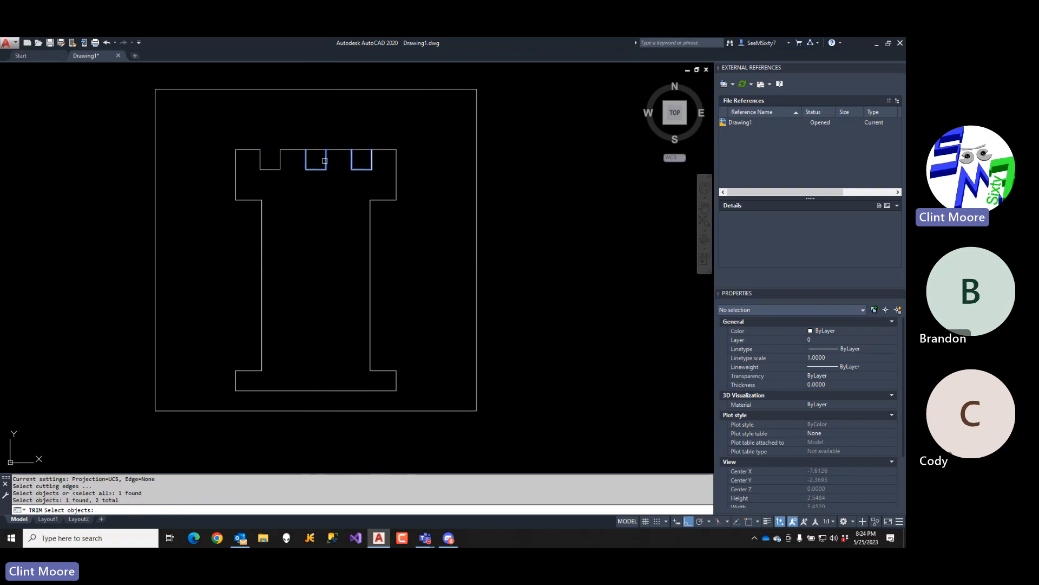
{"action": "key", "text": "Return"}
{"action": "left_click", "coordinate": [315, 152]}
{"action": "left_click", "coordinate": [314, 146]}
{"action": "left_click", "coordinate": [362, 151]}
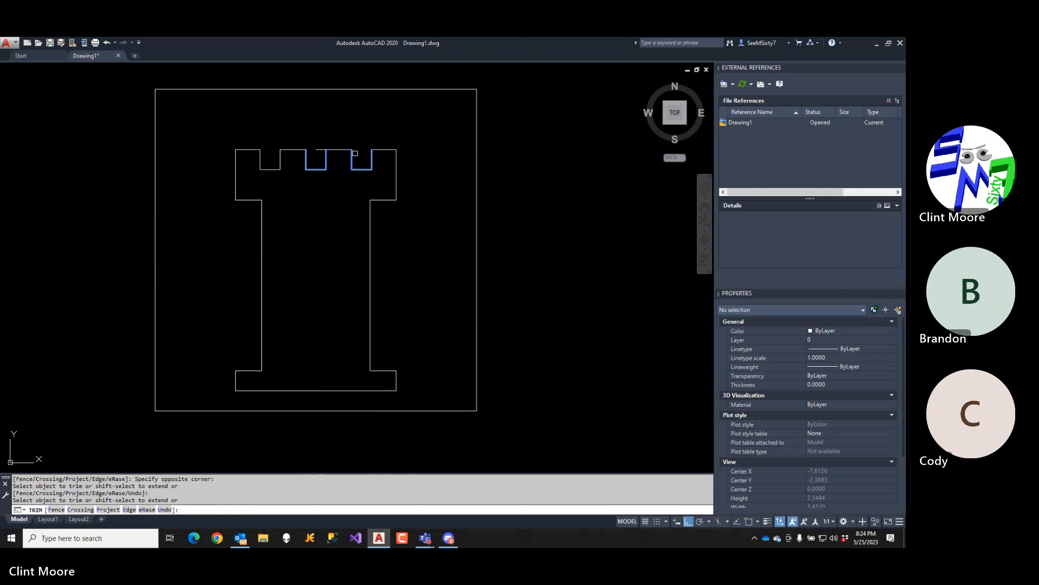
{"action": "left_click", "coordinate": [315, 150]}
{"action": "key", "text": "Return"}
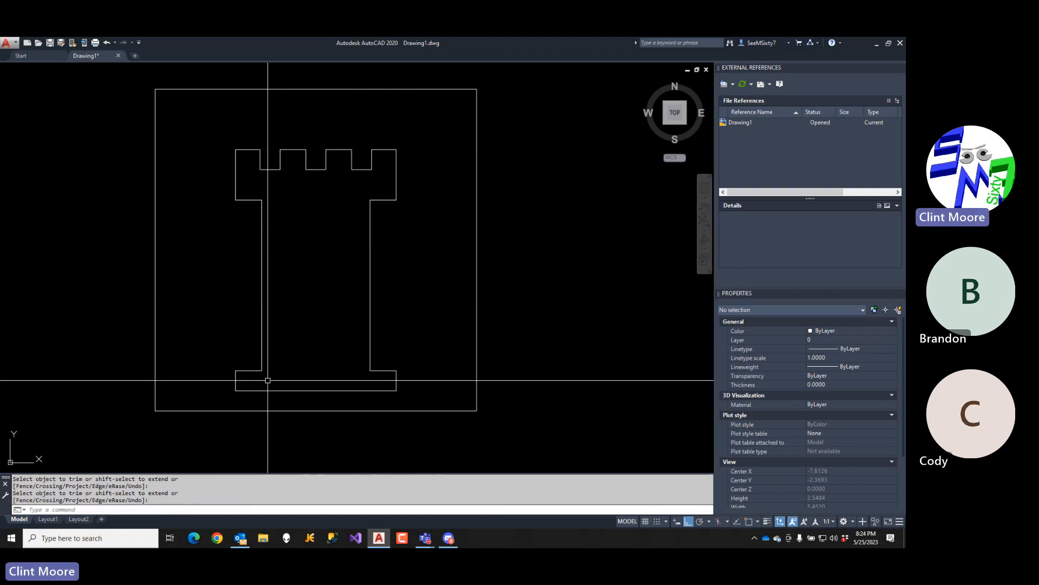
- Stretch the upper edges of the base, together with the lower ends of the vertical lines, upward by 0.125
{"action": "type", "text": "st"}
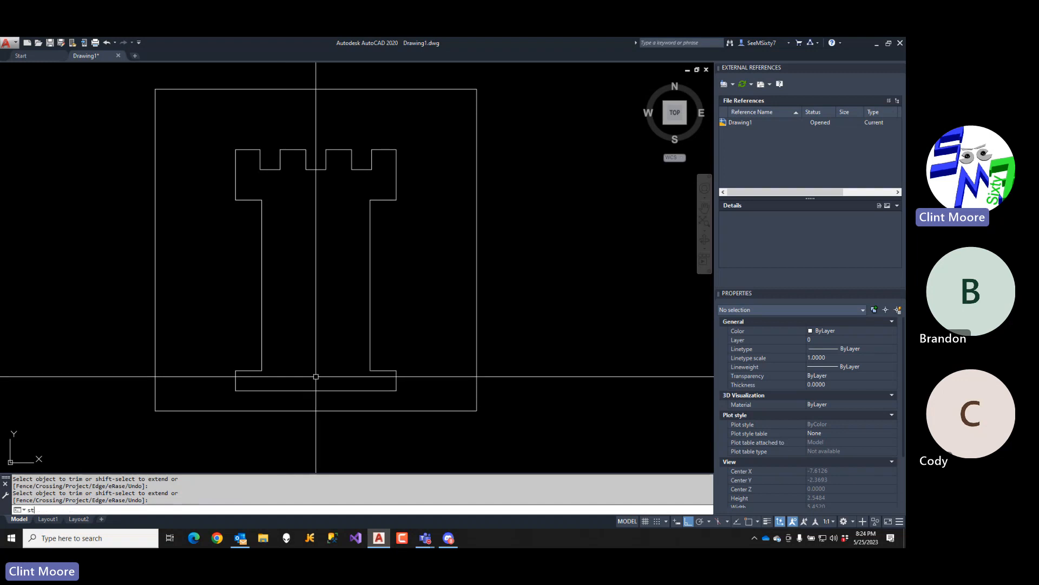
{"action": "key", "text": "Return"}
{"action": "left_click", "coordinate": [401, 349]}
{"action": "left_click", "coordinate": [230, 379]}
{"action": "key", "text": "Return"}
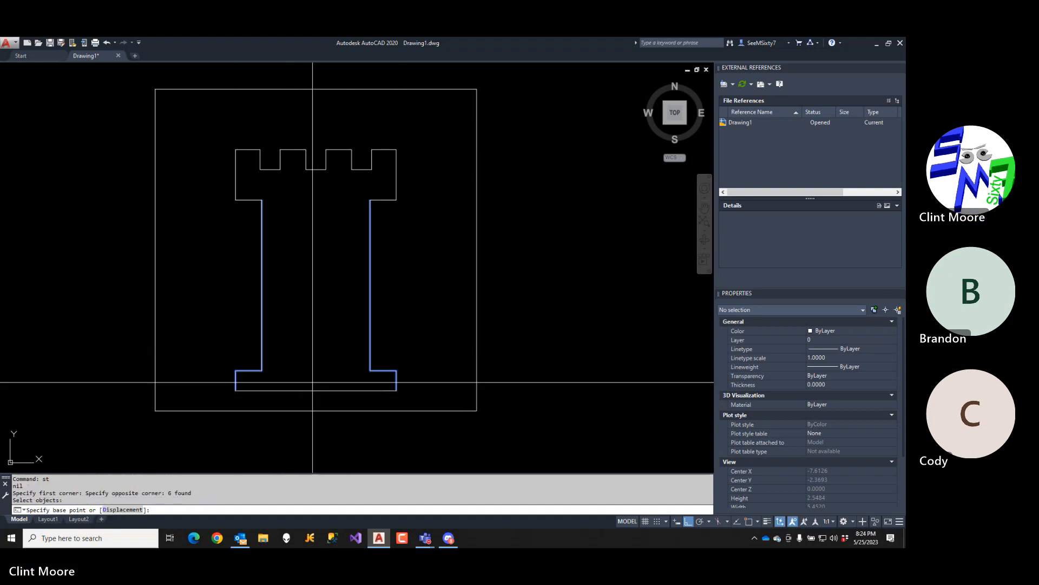
{"action": "left_click", "coordinate": [312, 382]}
{"action": "type", "text": ".12"}
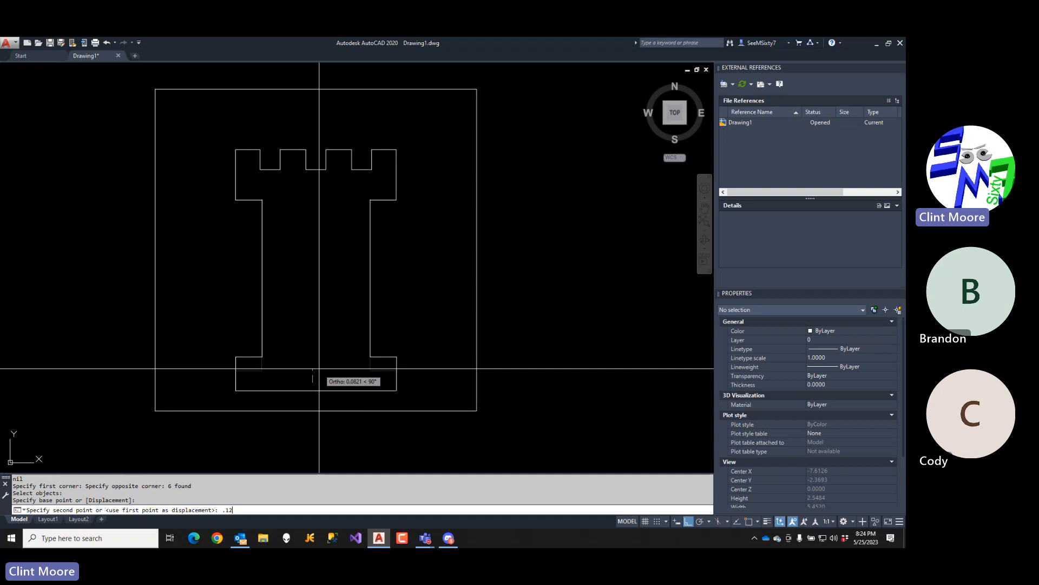
{"action": "type", "text": "5"}
{"action": "key", "text": "Return"}
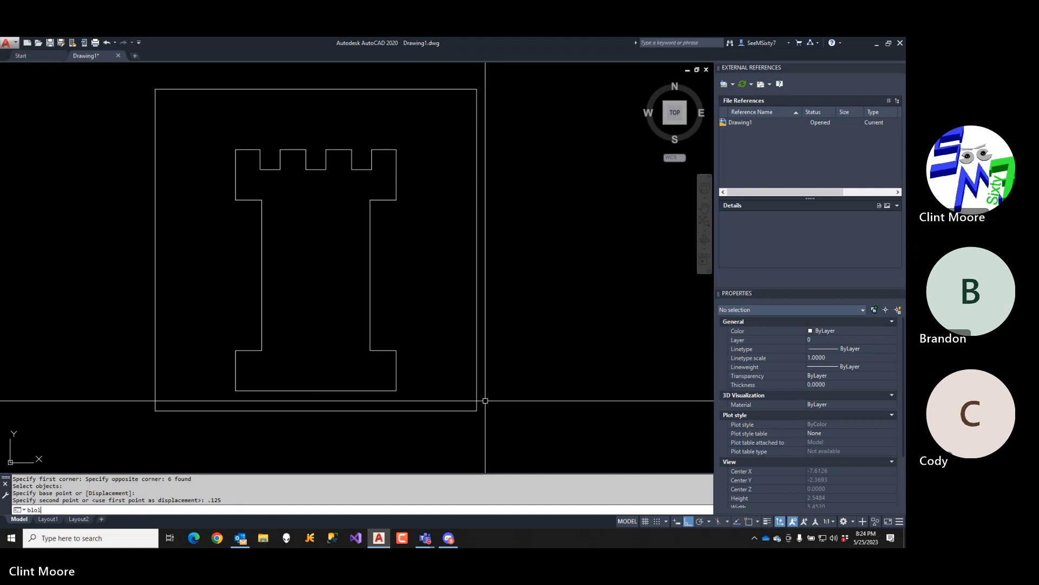
{"action": "key", "text": "BackSpace"}
{"action": "type", "text": "ck"}
{"action": "key", "text": "Return"}
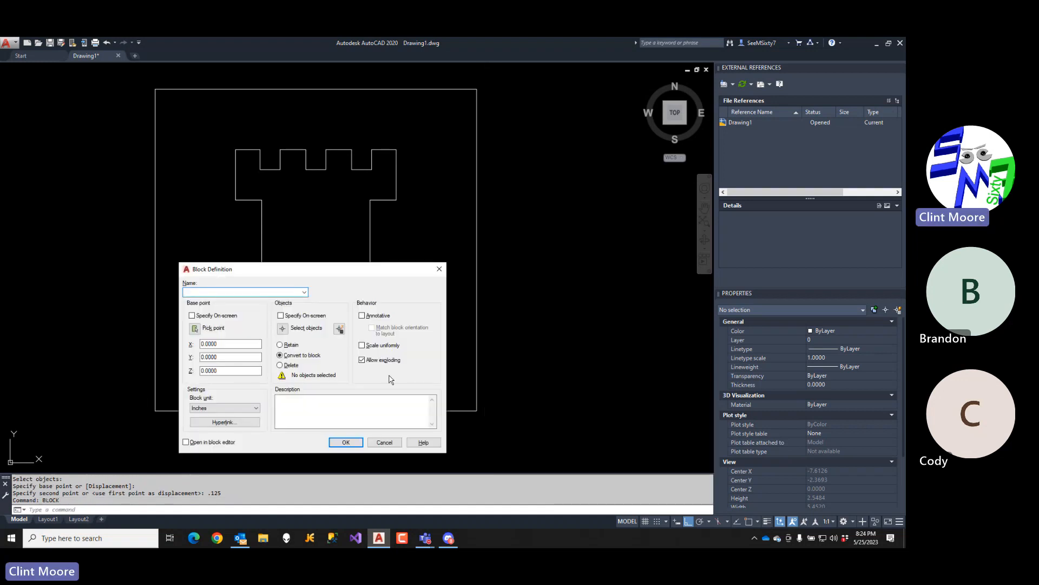
{"action": "left_click", "coordinate": [282, 329]}
{"action": "left_click", "coordinate": [206, 139]}
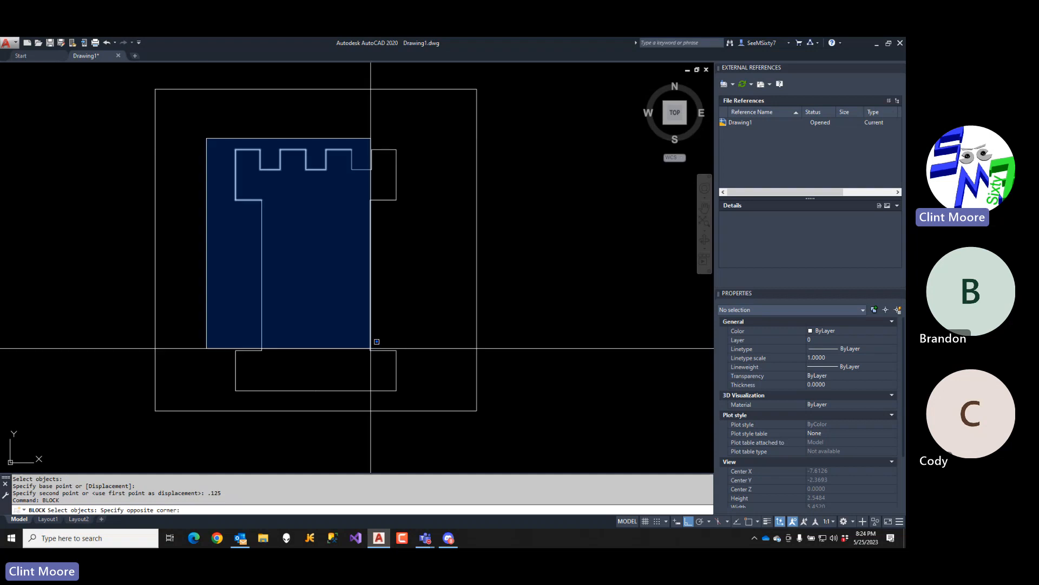
{"action": "key", "text": "Escape"}
{"action": "key", "text": "Escape"}
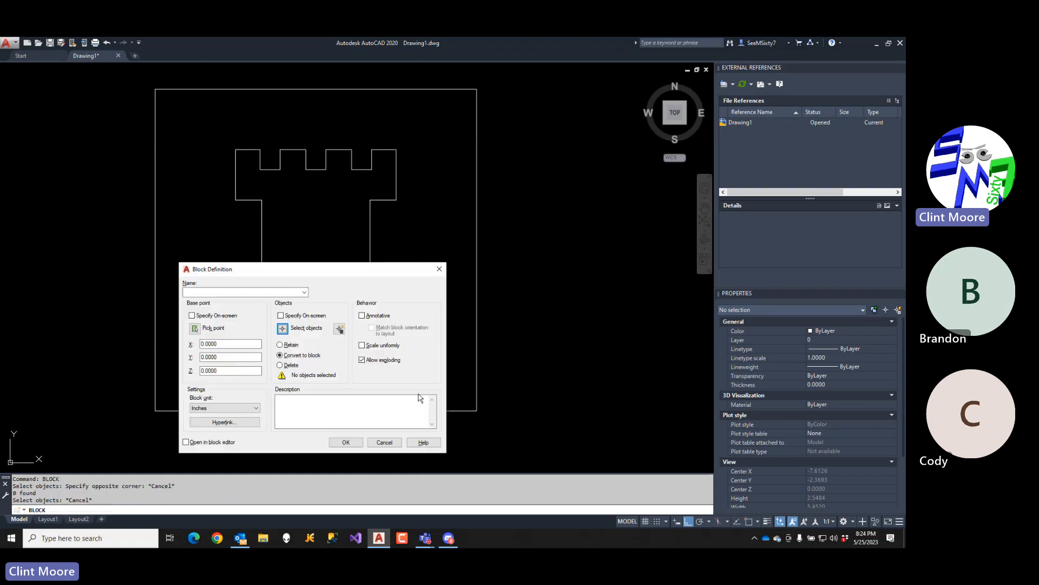
{"action": "key", "text": "Escape"}
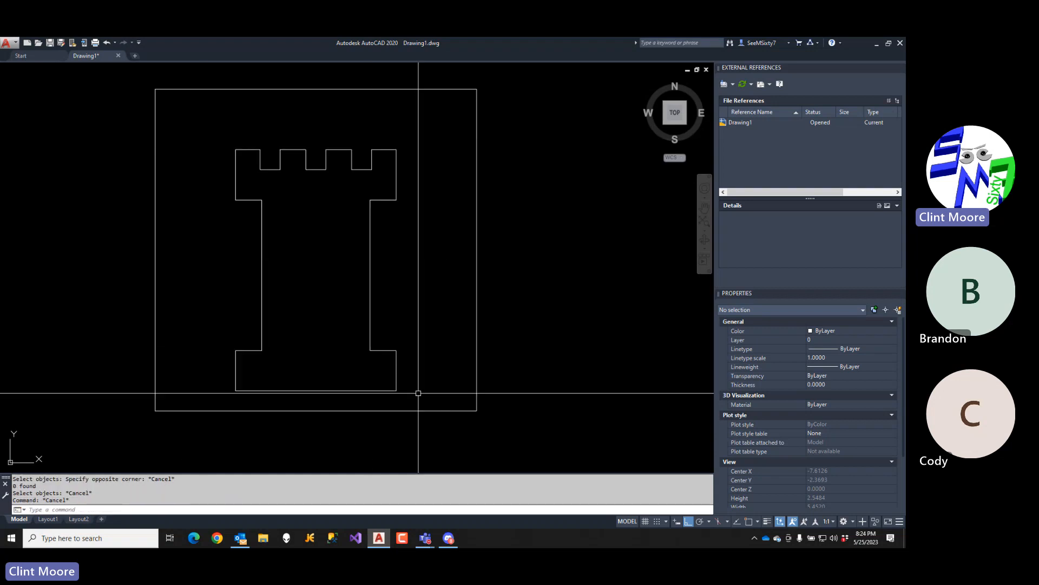
- Convert the base's right edge to a polyline and join all the other rook outline segments to it
{"action": "type", "text": "pedit"}
{"action": "key", "text": "Return"}
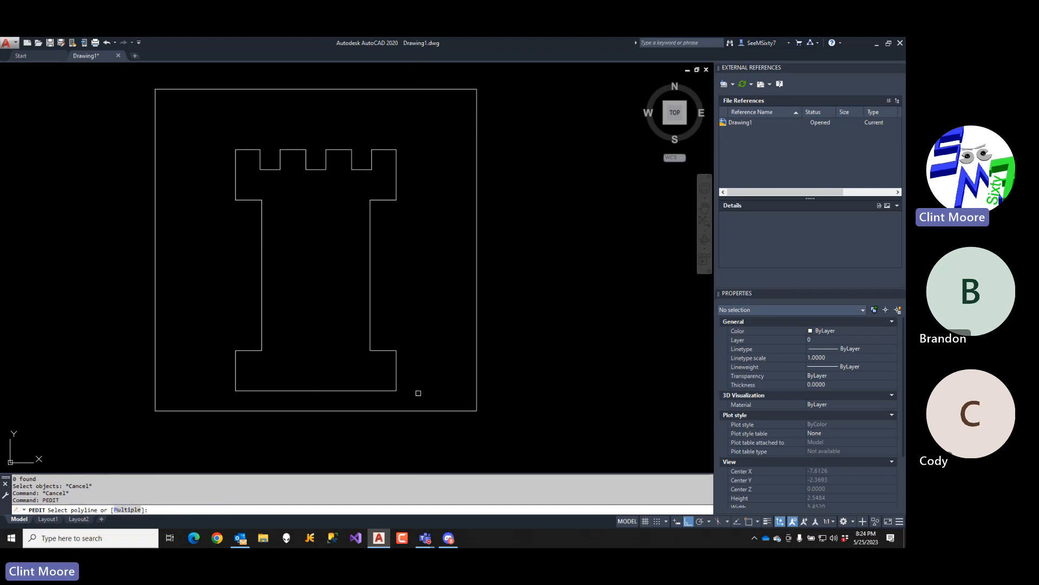
{"action": "left_click", "coordinate": [396, 370]}
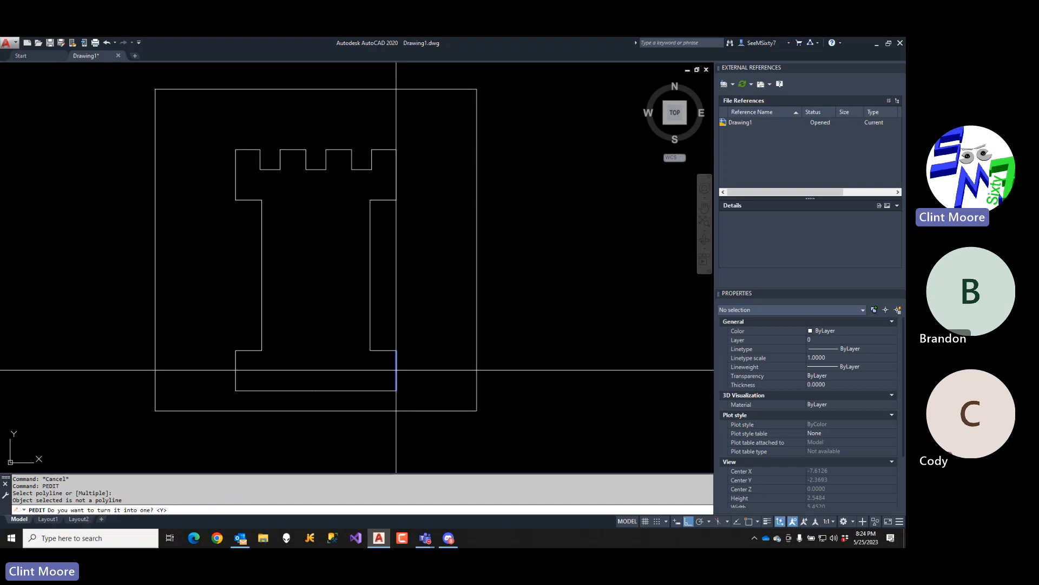
{"action": "key", "text": "Return"}
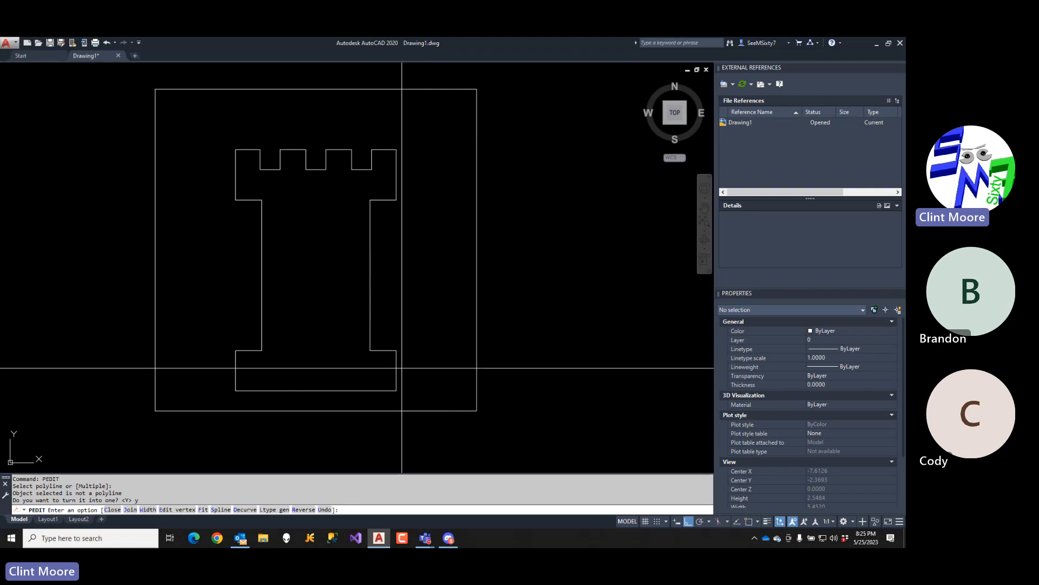
{"action": "type", "text": "j"}
{"action": "key", "text": "Return"}
{"action": "left_click_drag", "start_coordinate": [447, 130], "coordinate": [216, 399]}
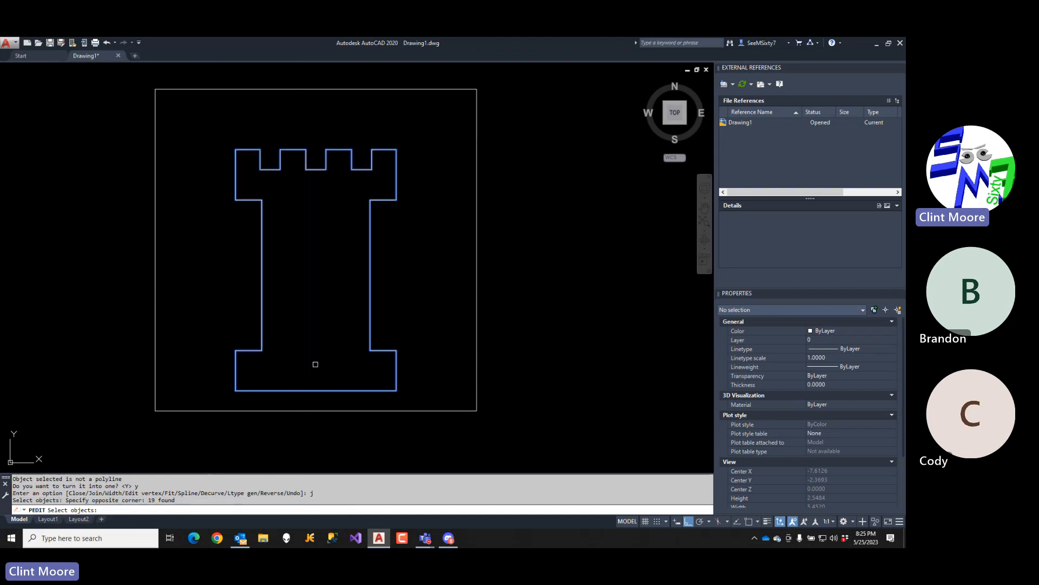
{"action": "key", "text": "Return"}
{"action": "key", "text": "Return"}
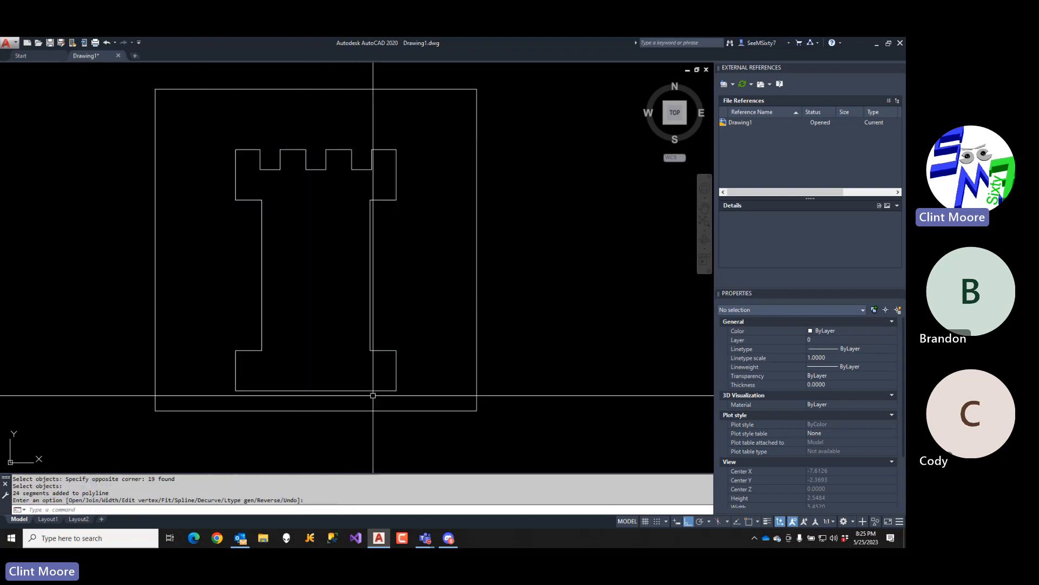
{"action": "left_click", "coordinate": [394, 373]}
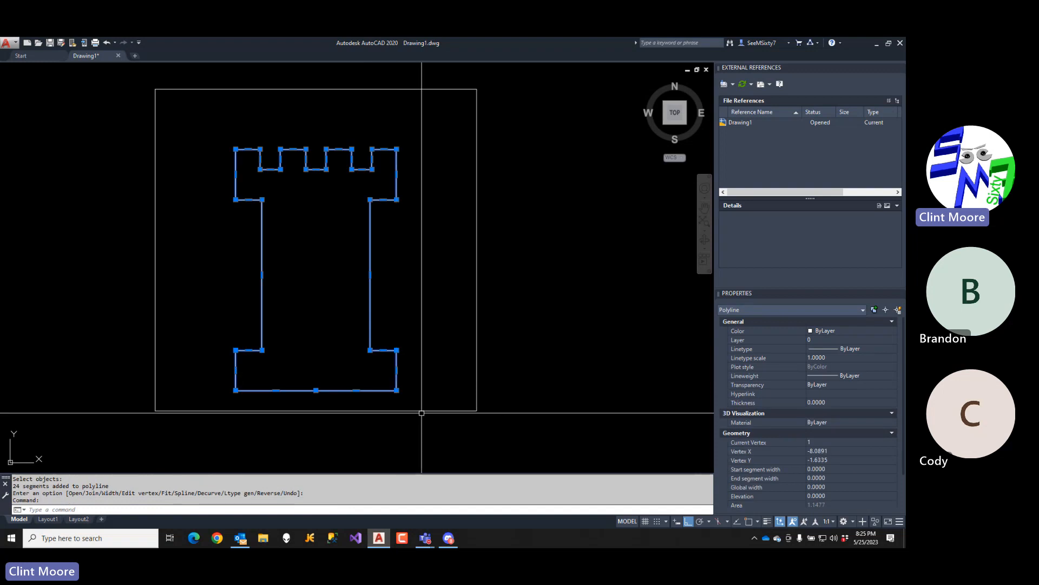
{"action": "key", "text": "Escape"}
{"action": "key", "text": "Escape"}
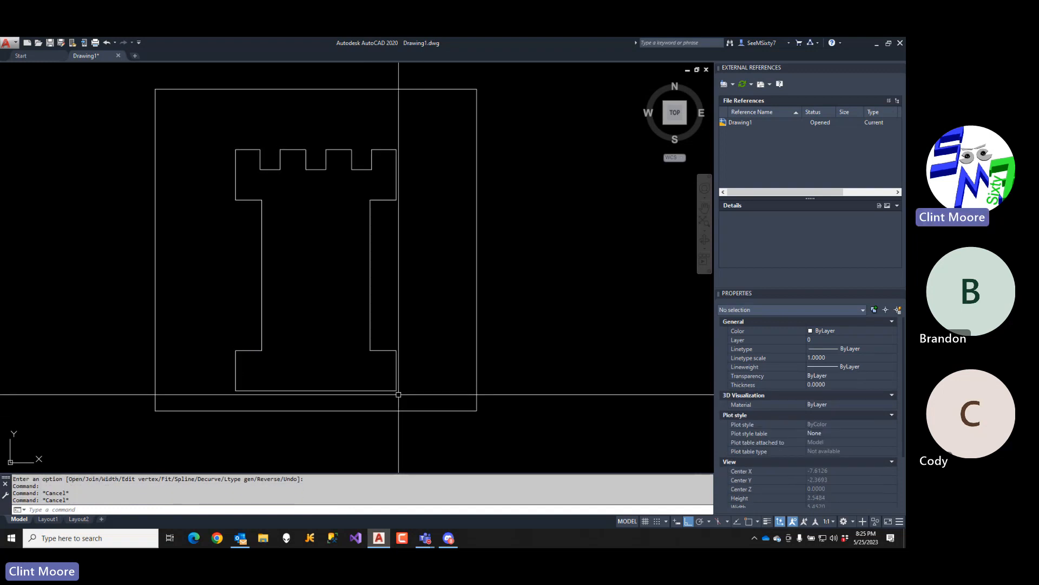
- Start a block definition with the joined rook outline as its object
{"action": "type", "text": "b"}
{"action": "key", "text": "Return"}
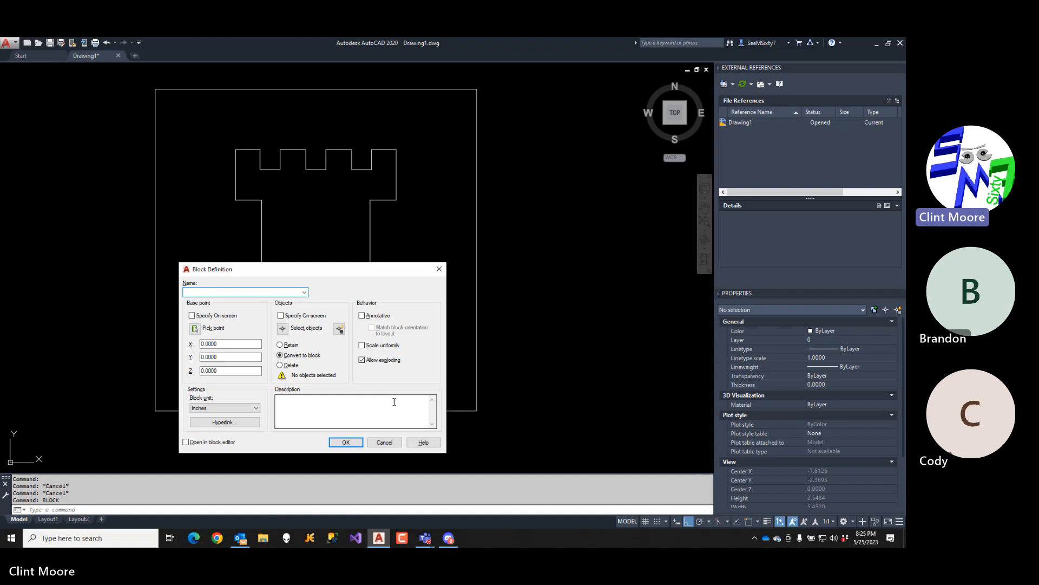
{"action": "left_click", "coordinate": [283, 328]}
{"action": "left_click", "coordinate": [262, 290]}
{"action": "key", "text": "Return"}
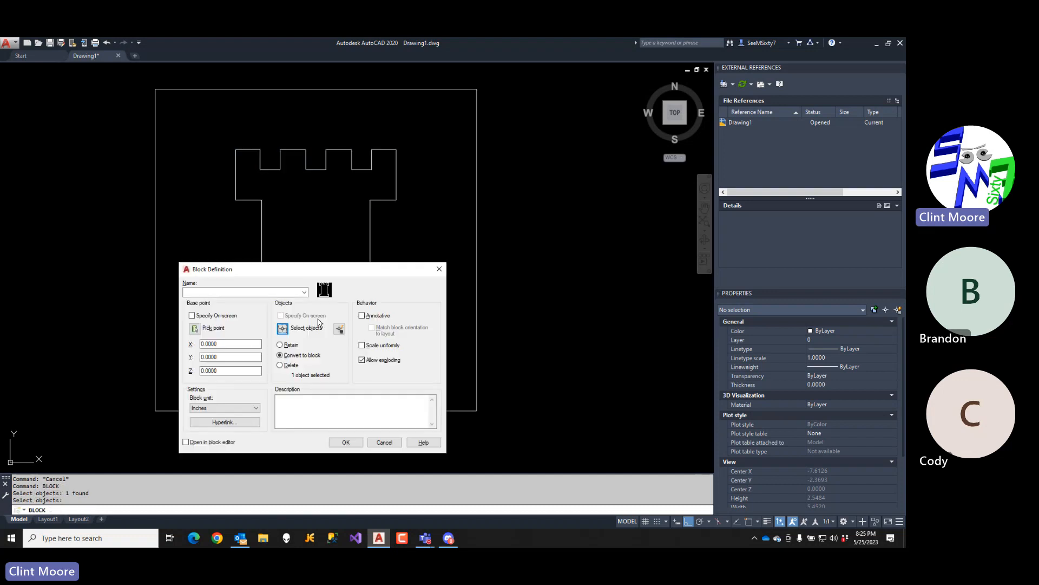
- Set the block's base point midway between the midpoints of the surrounding square's left and right edges
{"action": "left_click", "coordinate": [196, 329]}
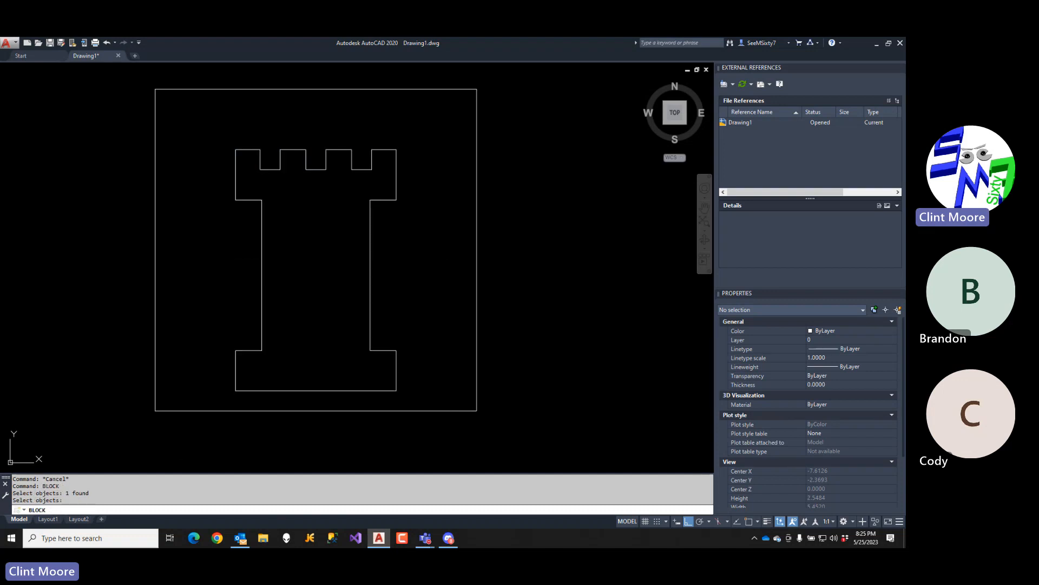
{"action": "type", "text": "m2p"}
{"action": "key", "text": "Return"}
{"action": "type", "text": "mid: mi"}
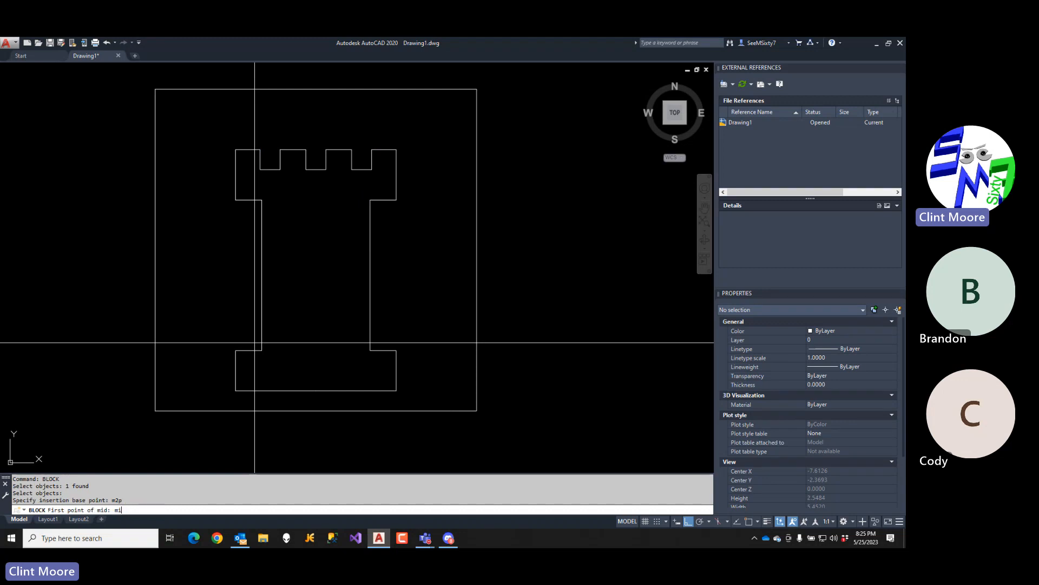
{"action": "type", "text": "d"}
{"action": "key", "text": "Return"}
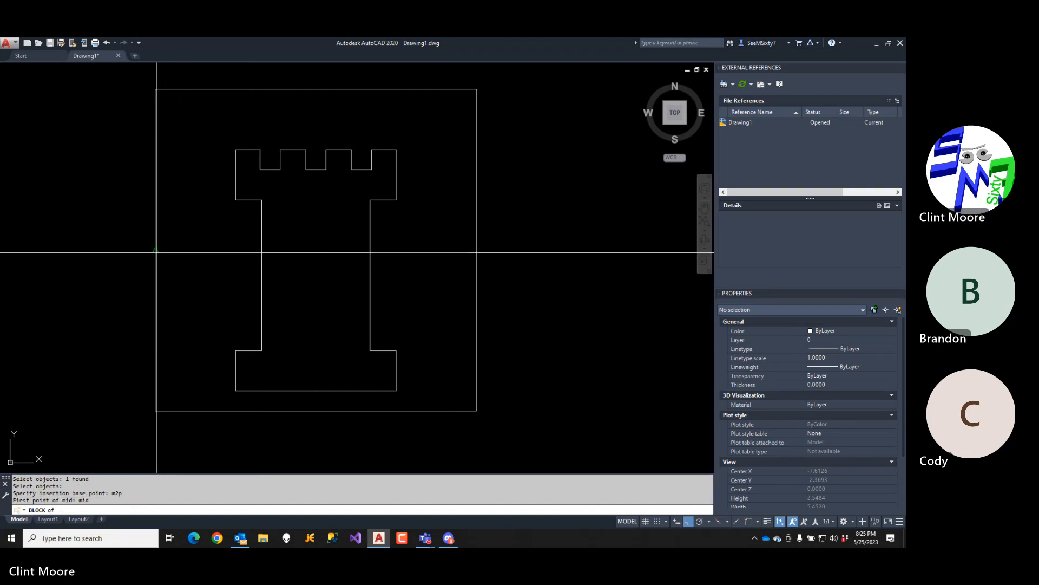
{"action": "left_click", "coordinate": [156, 252]}
{"action": "type", "text": "mid: mi"}
{"action": "key", "text": "Return"}
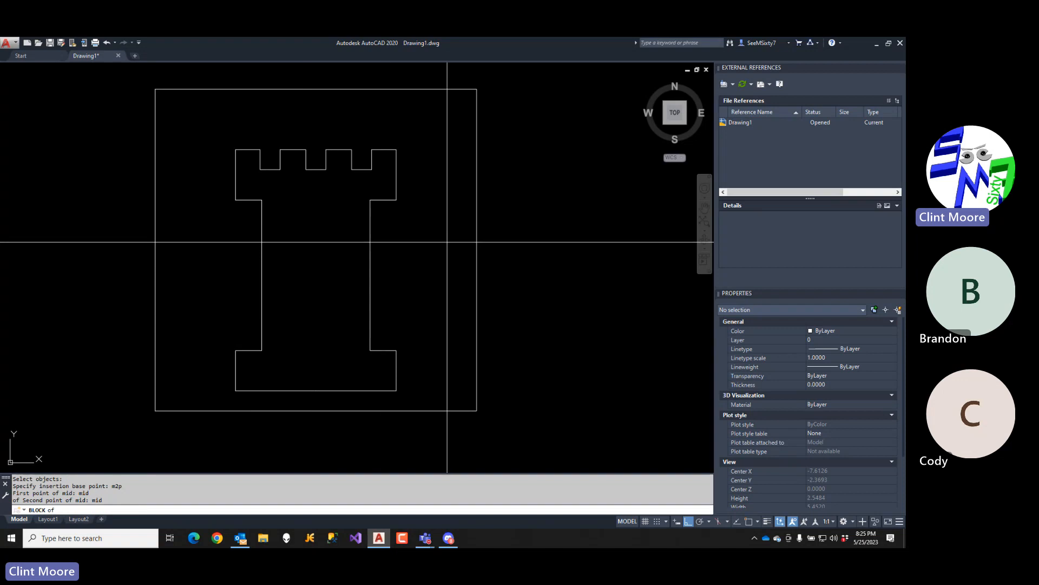
{"action": "left_click", "coordinate": [477, 249]}
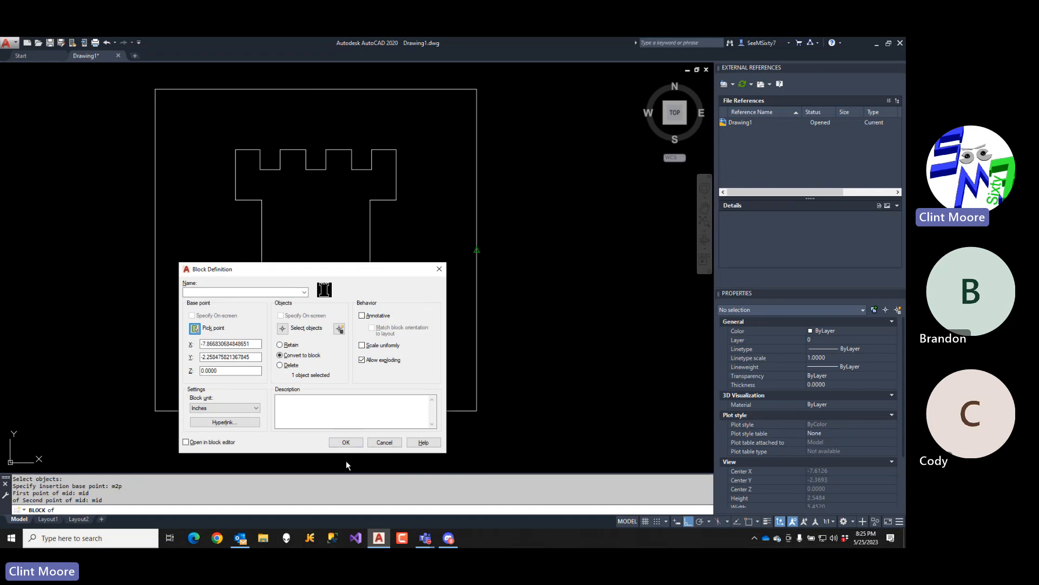
- Name the block Rook and create it
{"action": "left_click", "coordinate": [347, 443]}
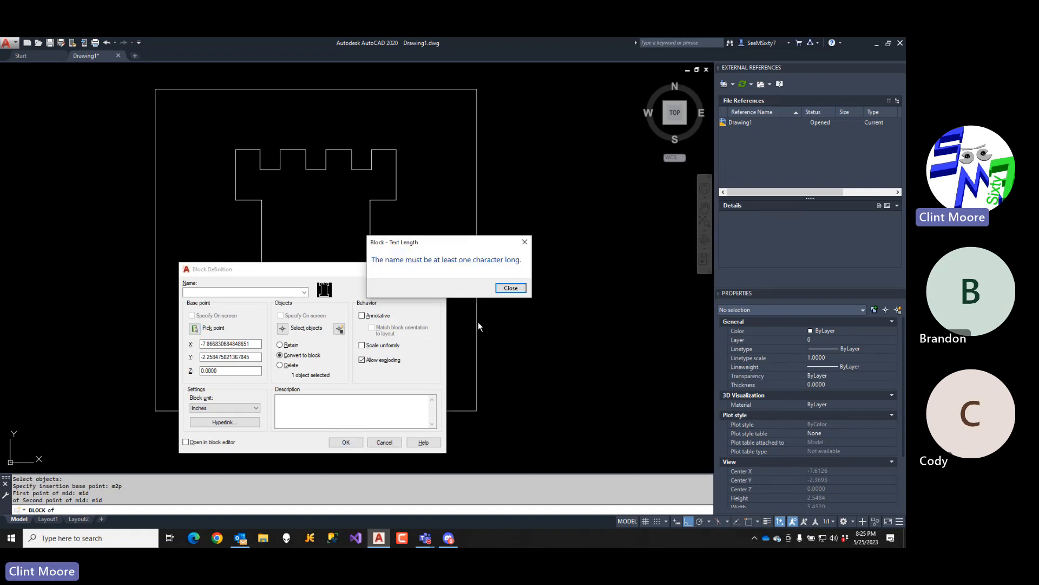
{"action": "left_click", "coordinate": [509, 288]}
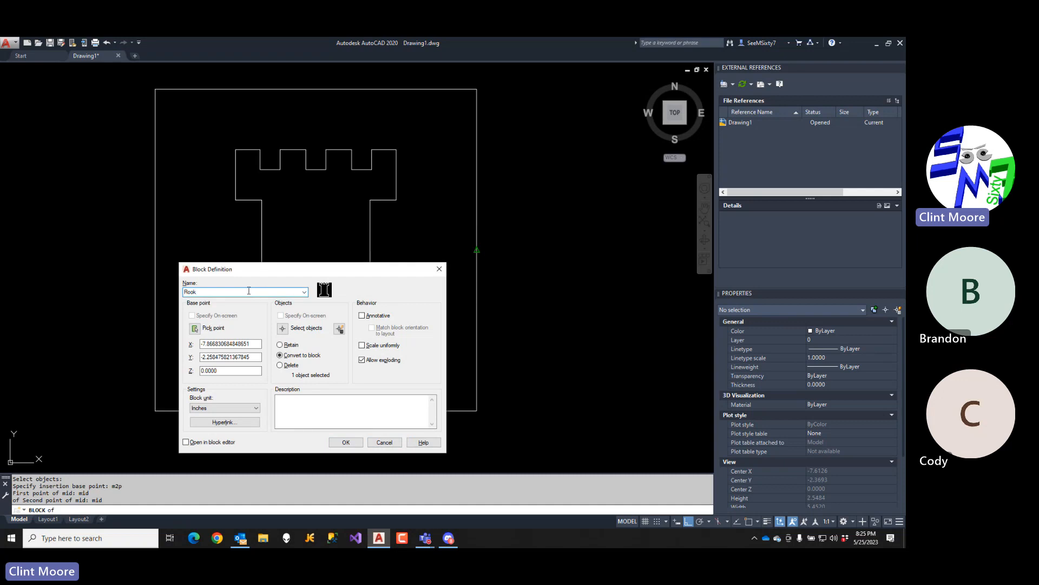
{"action": "left_click", "coordinate": [346, 442]}
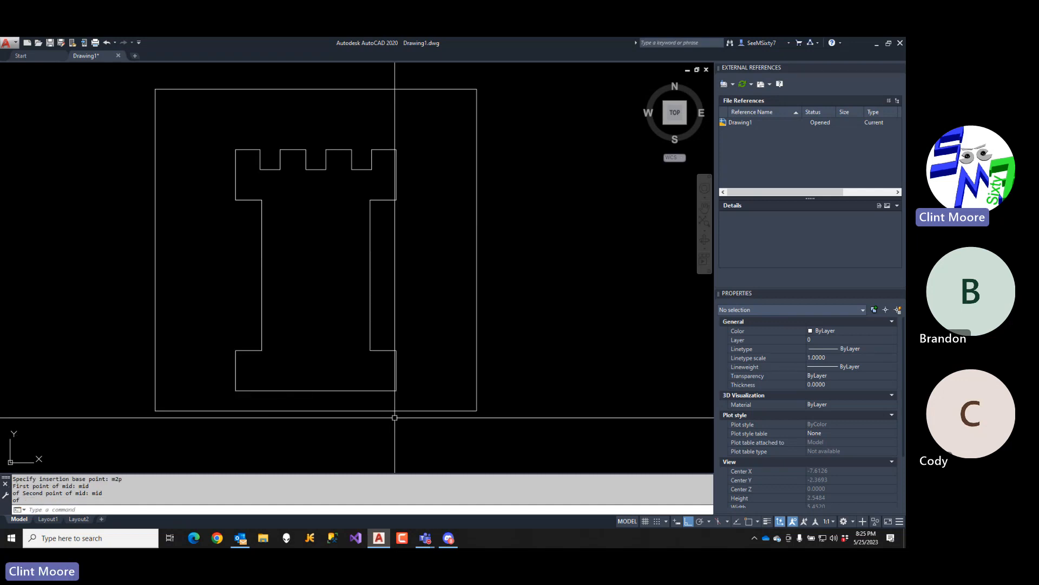
- Move the rook block by its insertion point to coordinates 1,1 in the board's lower-left square
{"action": "left_click", "coordinate": [387, 351]}
{"action": "scroll", "coordinate": [424, 350], "scroll_direction": "down", "scroll_amount": 8}
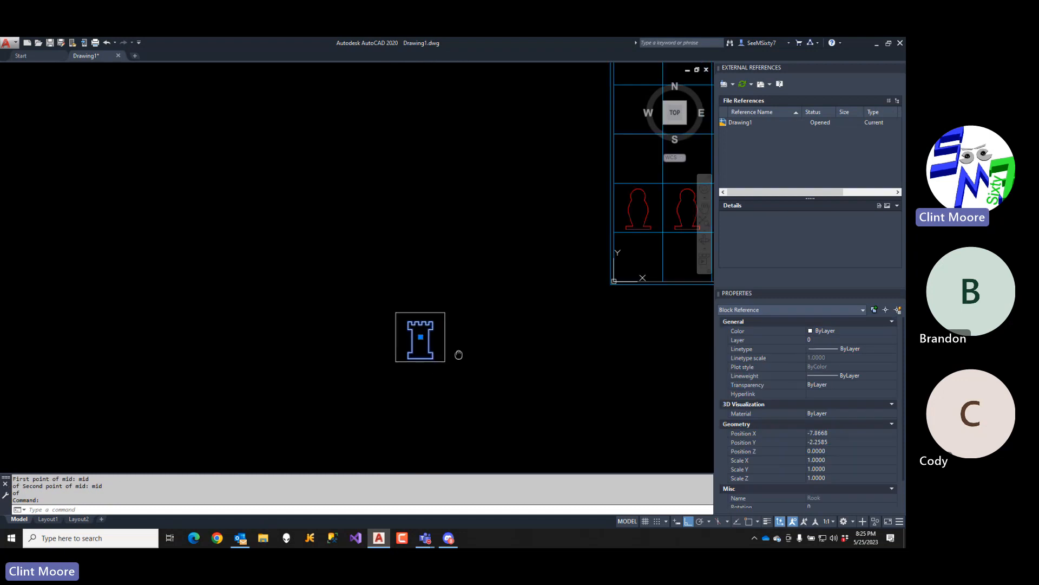
{"action": "middle_click_drag", "start_coordinate": [458, 354], "coordinate": [357, 342]}
{"action": "type", "text": "M"}
{"action": "key", "text": "Return"}
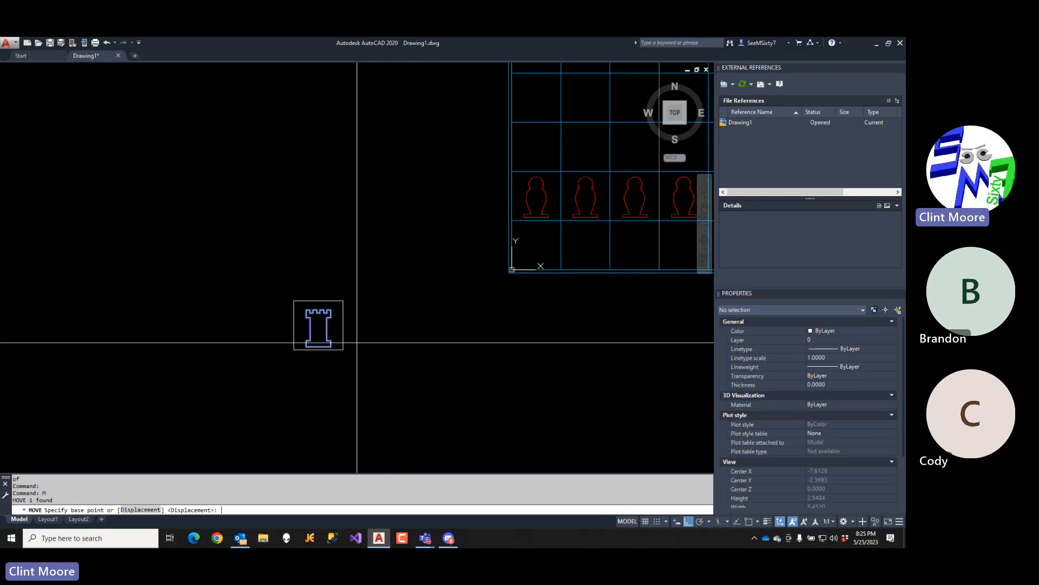
{"action": "type", "text": "ins"}
{"action": "key", "text": "Return"}
{"action": "left_click", "coordinate": [319, 325]}
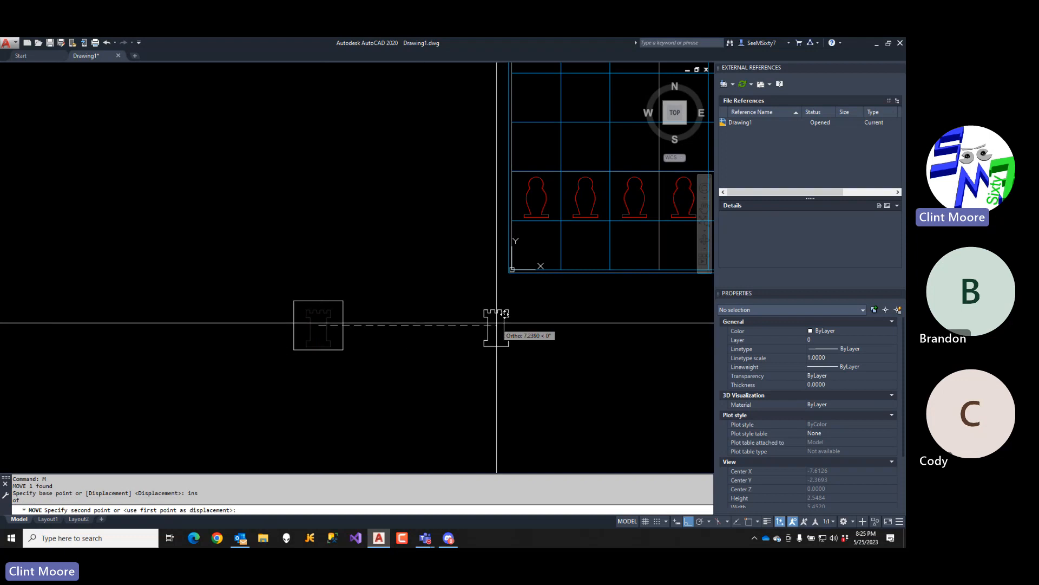
{"action": "type", "text": "1,1"}
{"action": "key", "text": "Return"}
- Mirror the rook about a vertical line through the midpoint of the board's lower edge, keeping the original
{"action": "scroll", "coordinate": [504, 313], "scroll_direction": "down", "scroll_amount": 4}
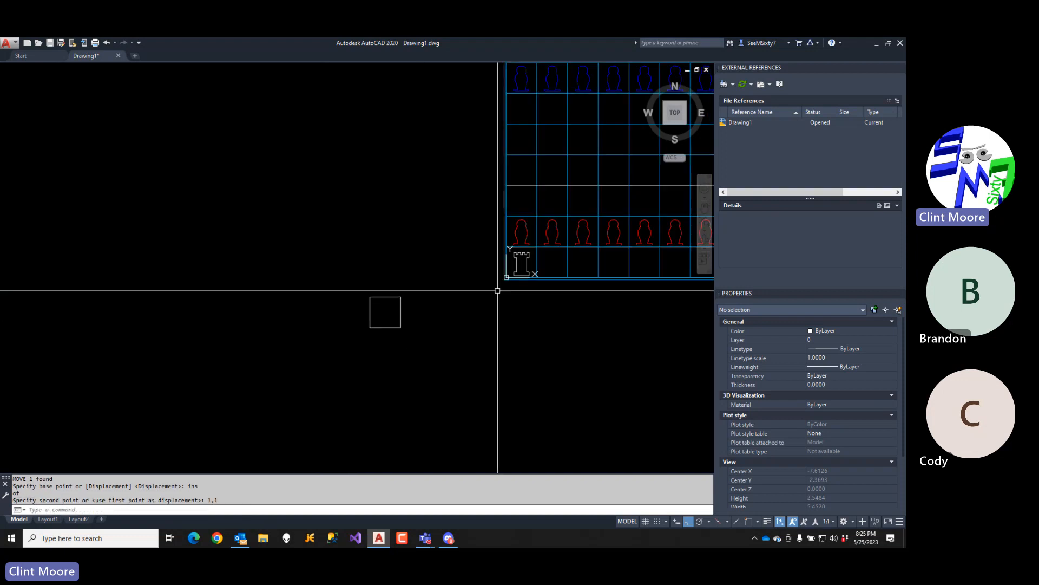
{"action": "middle_click_drag", "start_coordinate": [534, 320], "coordinate": [430, 341]}
{"action": "key", "text": "Escape"}
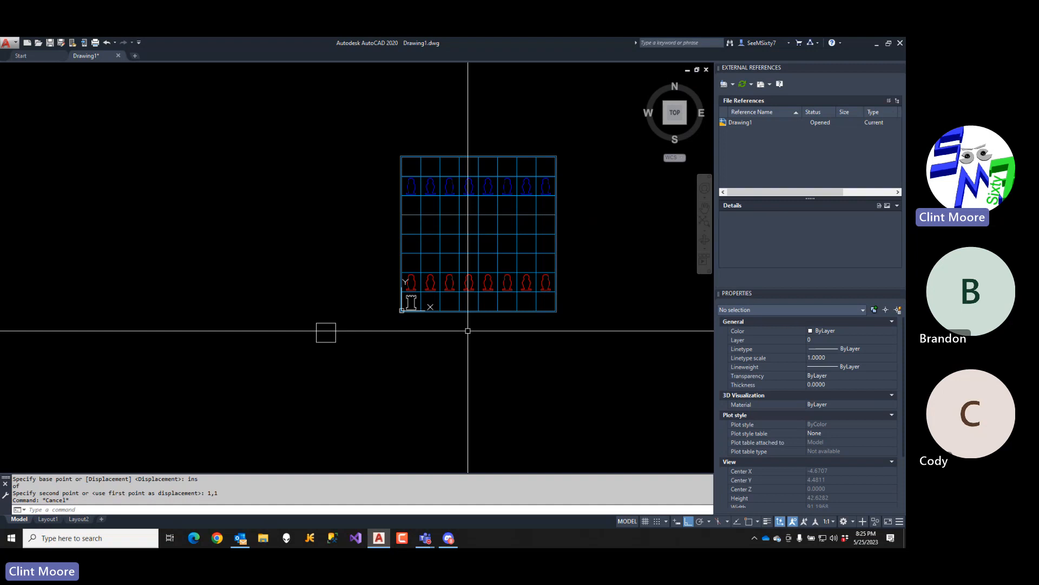
{"action": "type", "text": "mi"}
{"action": "key", "text": "Return"}
{"action": "left_click", "coordinate": [414, 293]}
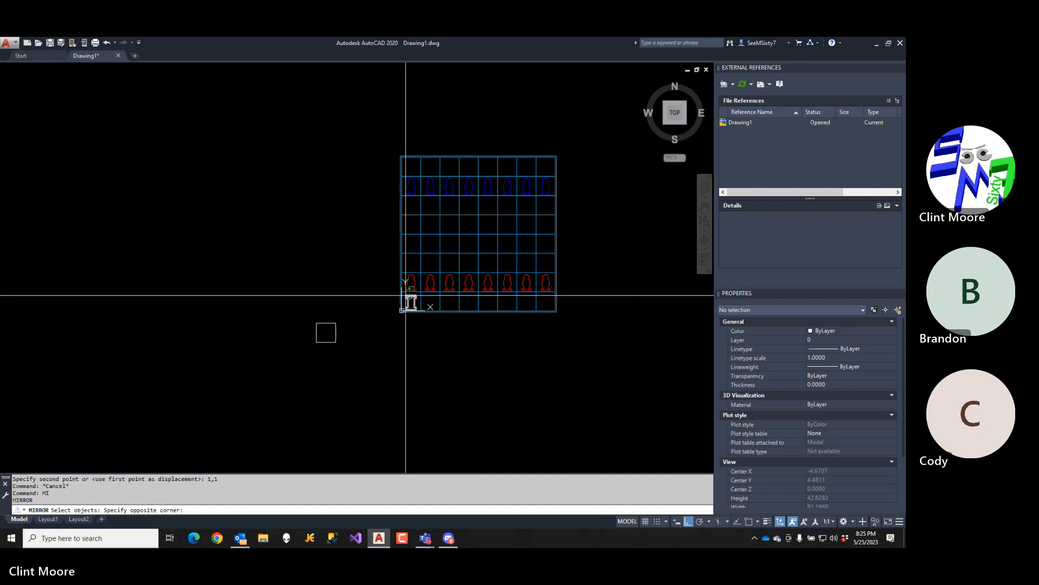
{"action": "left_click", "coordinate": [416, 311]}
{"action": "key", "text": "Return"}
{"action": "type", "text": "mid"}
{"action": "key", "text": "Return"}
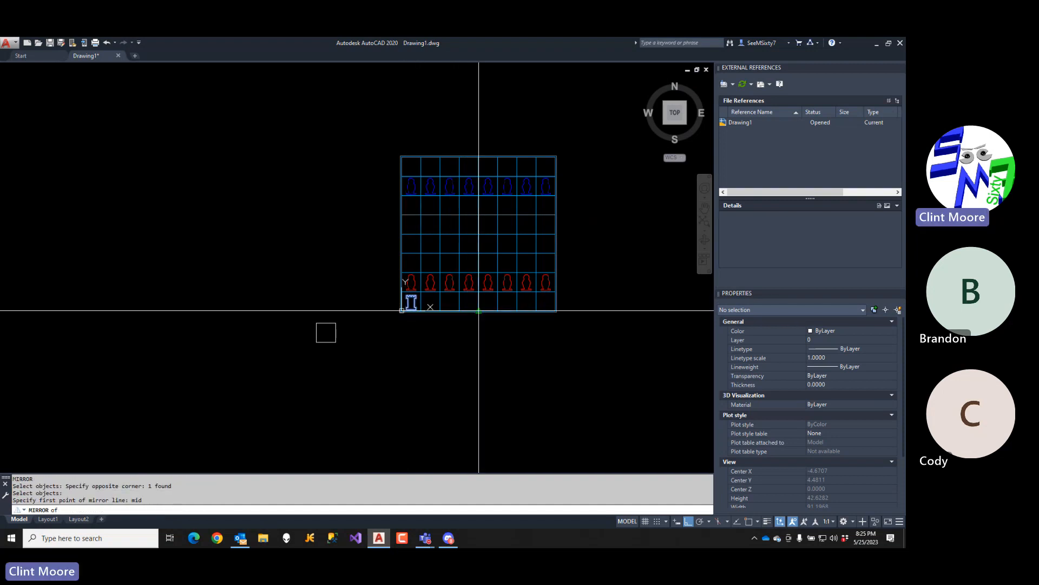
{"action": "left_click", "coordinate": [479, 311]}
{"action": "left_click", "coordinate": [559, 389]}
{"action": "key", "text": "Return"}
- Mirror both lower rooks about a horizontal line through the midpoint of the board's right edge, keeping the originals
{"action": "key", "text": "Return"}
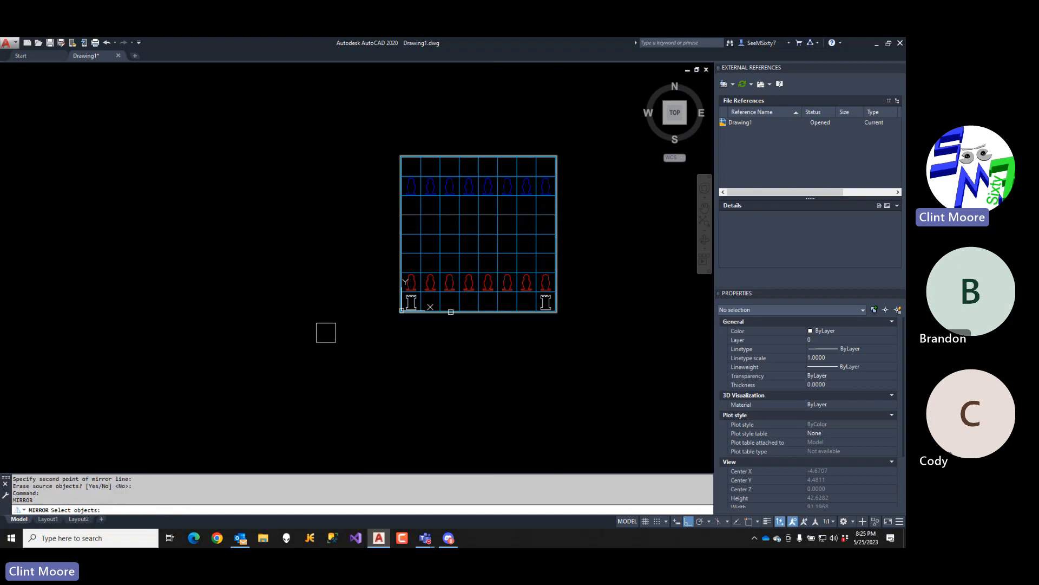
{"action": "left_click", "coordinate": [412, 302]}
{"action": "left_click", "coordinate": [545, 302]}
{"action": "key", "text": "Return"}
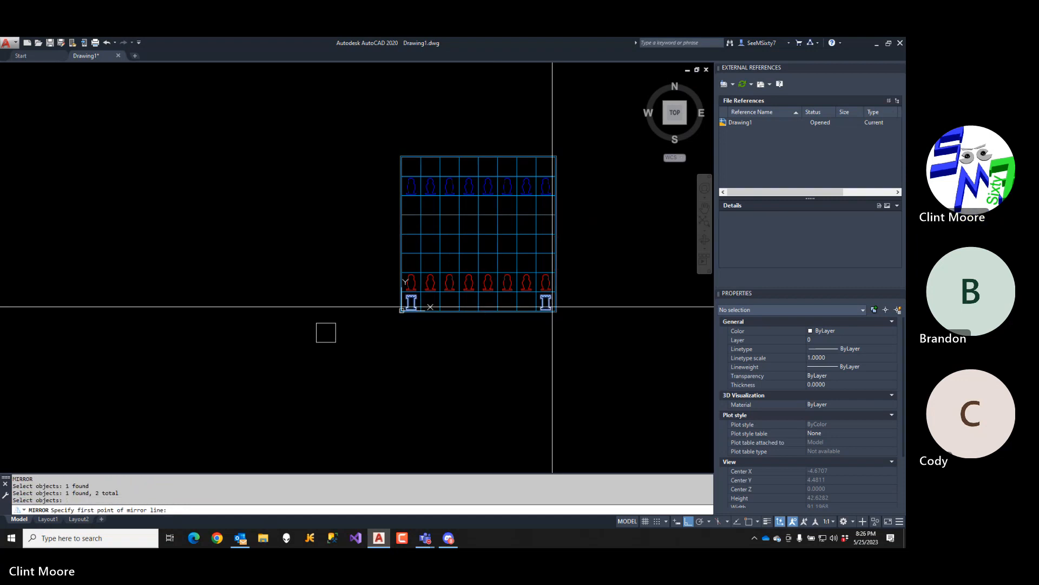
{"action": "type", "text": "mid"}
{"action": "key", "text": "Return"}
{"action": "left_click", "coordinate": [556, 234]}
{"action": "left_click", "coordinate": [605, 242]}
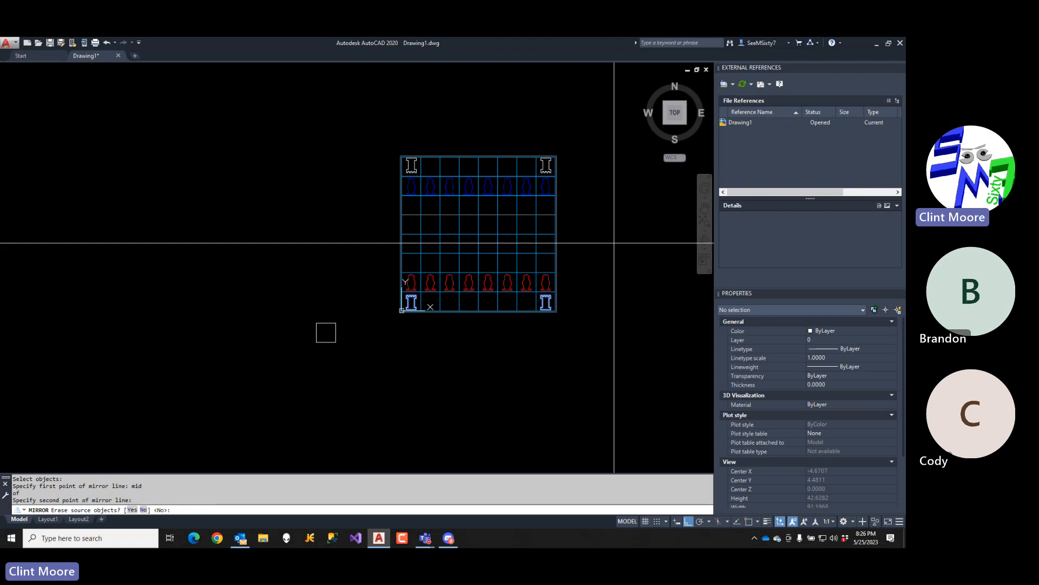
{"action": "key", "text": "Return"}
- Set the X scale of the two upper rooks and the lower-right rook to 1
{"action": "left_click", "coordinate": [547, 164]}
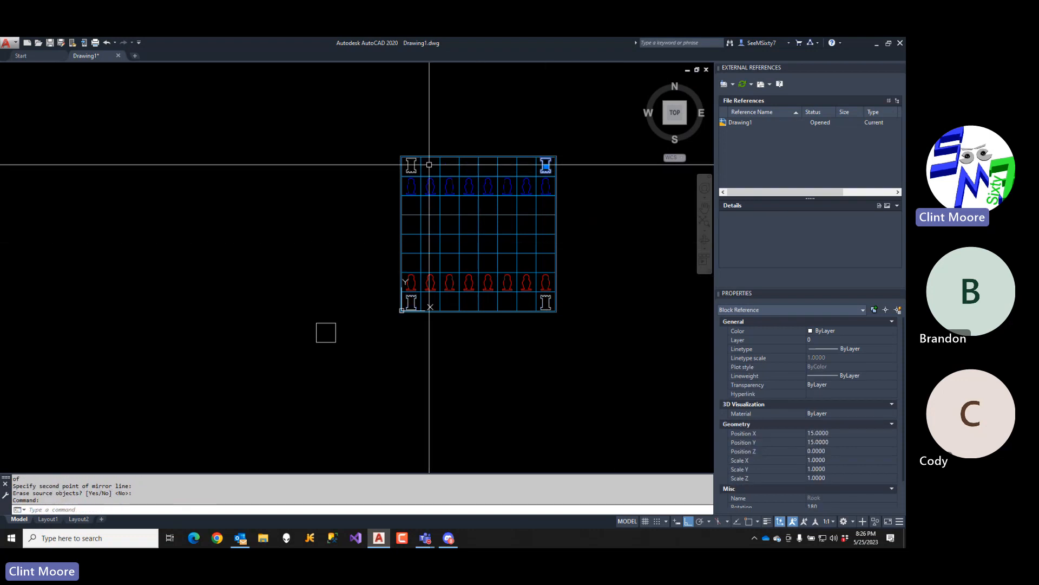
{"action": "left_click", "coordinate": [413, 167]}
{"action": "left_click", "coordinate": [541, 299]}
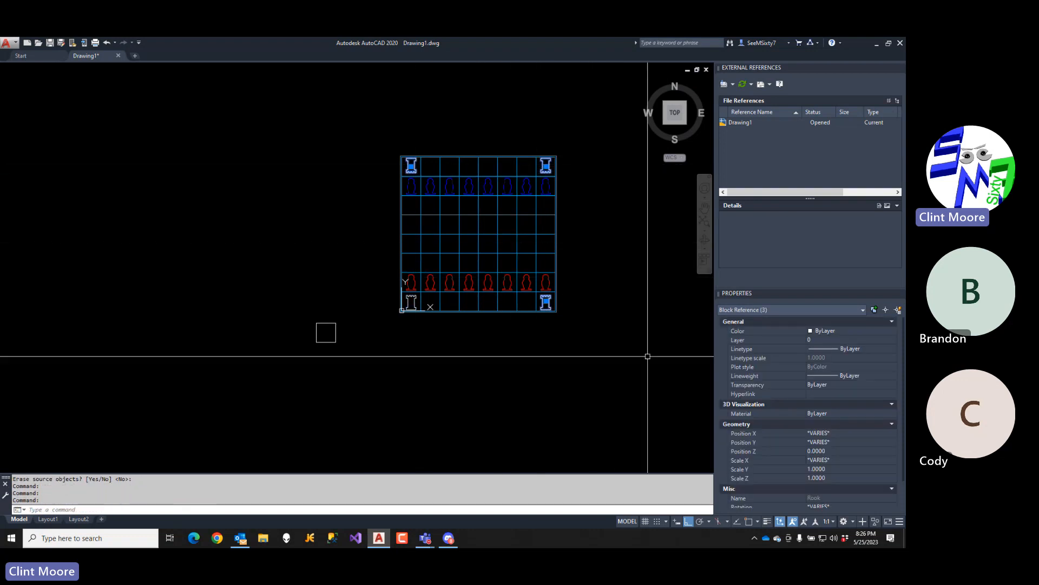
{"action": "left_click", "coordinate": [831, 460]}
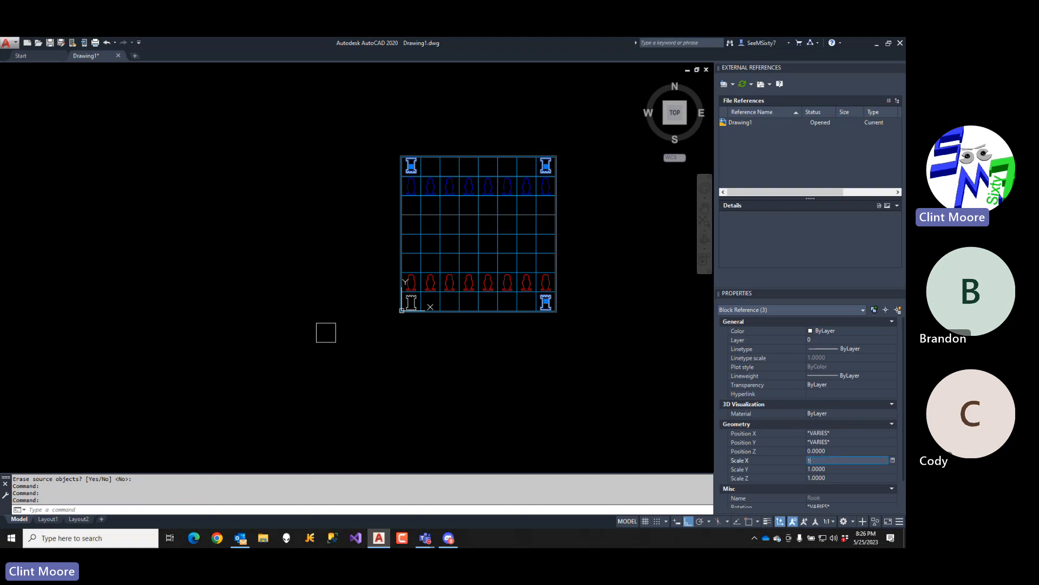
{"action": "left_click", "coordinate": [836, 467]}
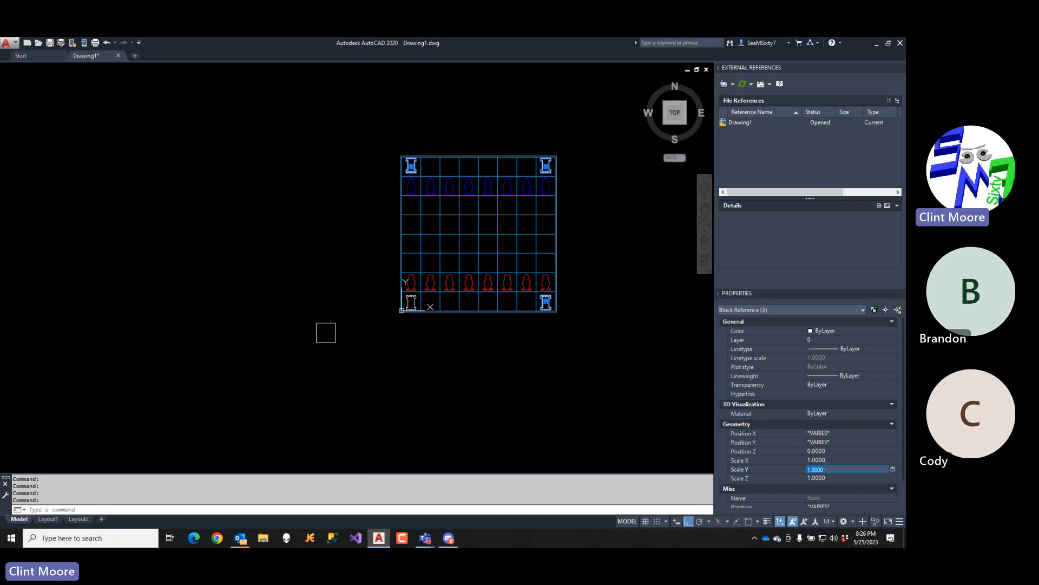
- Set the rotation of the two upper rooks and the lower-right rook to 0
{"action": "scroll", "coordinate": [839, 487], "scroll_direction": "down", "scroll_amount": 2}
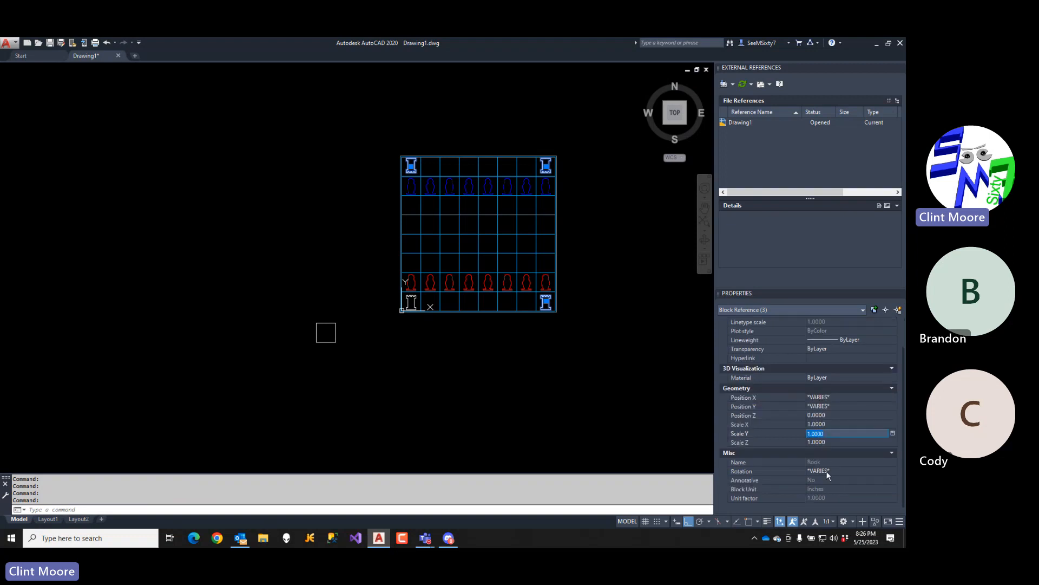
{"action": "left_click", "coordinate": [826, 470]}
{"action": "type", "text": "0"}
{"action": "key", "text": "Return"}
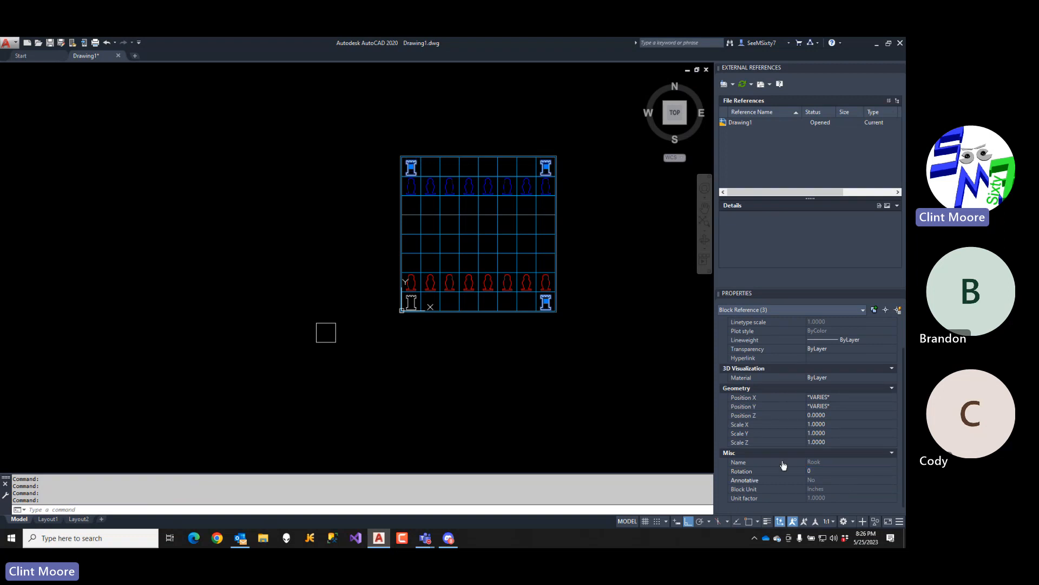
{"action": "key", "text": "Escape"}
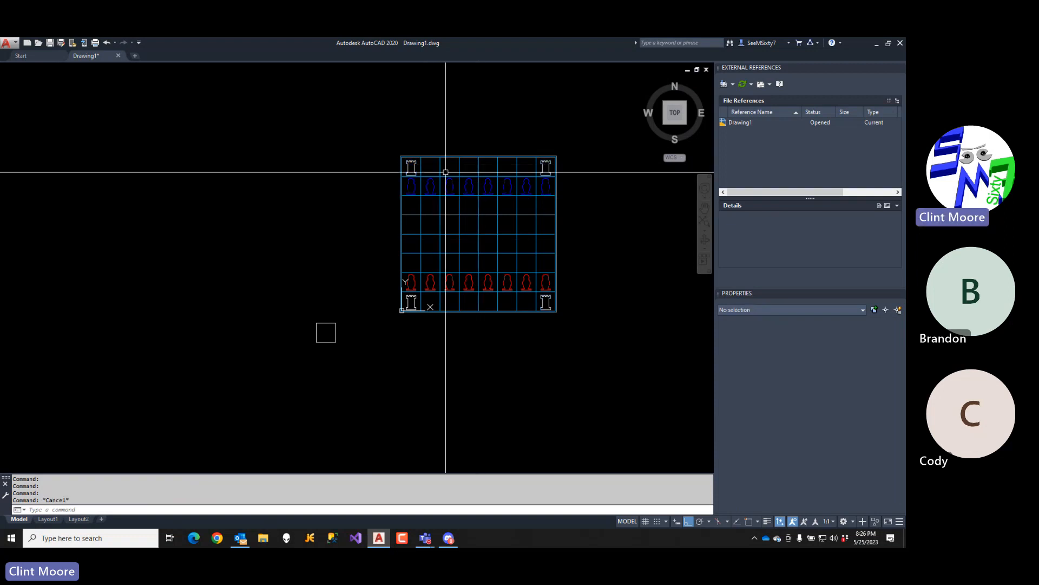
{"action": "key", "text": "Escape"}
- Assign the two rooks in the board's upper corners to the BlueSide layer
{"action": "scroll", "coordinate": [425, 172], "scroll_direction": "up", "scroll_amount": 8}
{"action": "left_click", "coordinate": [379, 136]}
{"action": "left_click", "coordinate": [355, 123]}
{"action": "scroll", "coordinate": [424, 172], "scroll_direction": "down", "scroll_amount": 6}
{"action": "middle_click_drag", "start_coordinate": [515, 190], "coordinate": [419, 191]}
{"action": "left_click", "coordinate": [518, 162]}
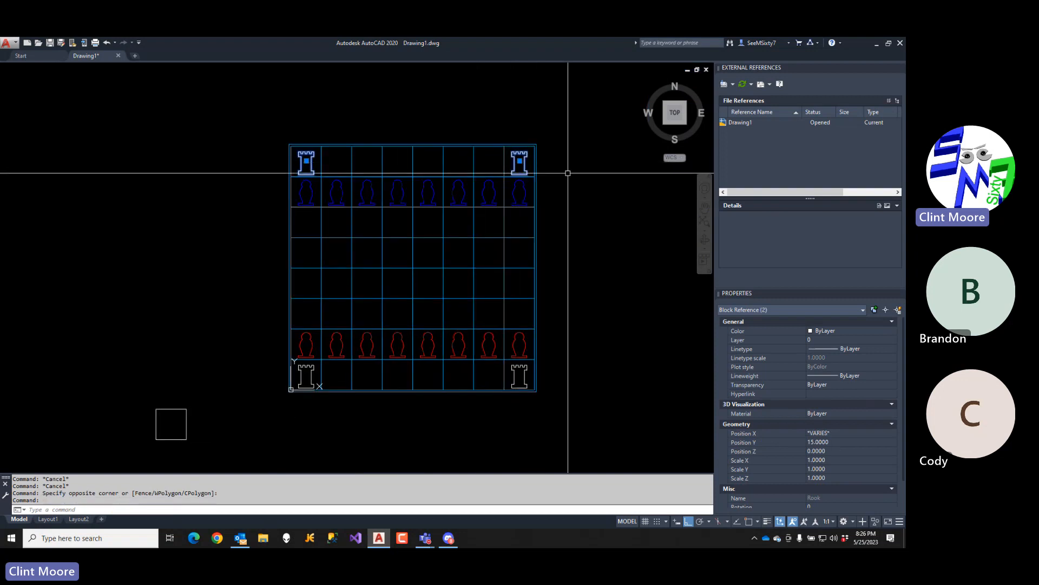
{"action": "left_click", "coordinate": [820, 336]}
{"action": "left_click", "coordinate": [828, 362]}
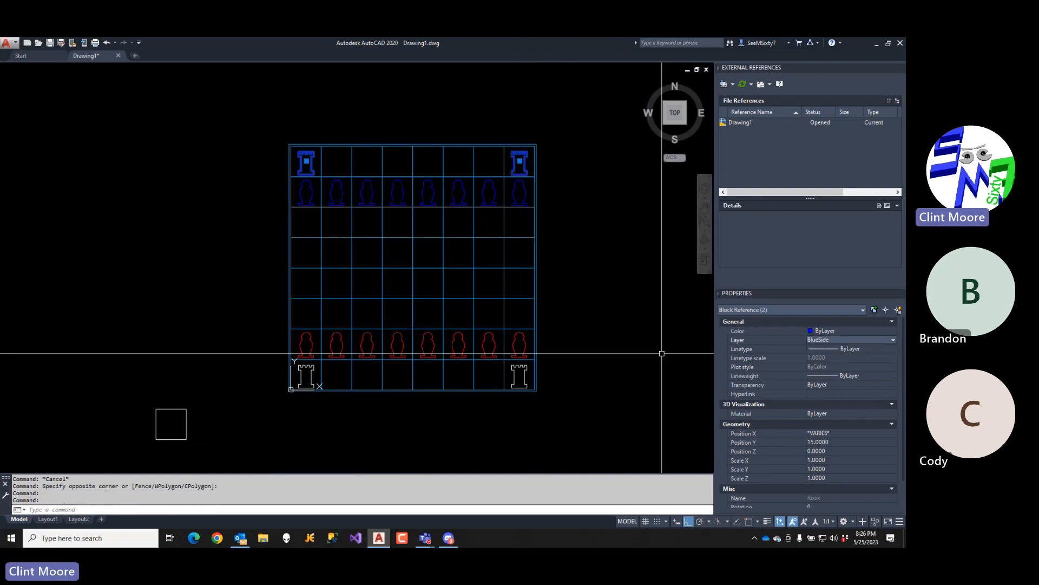
{"action": "key", "text": "Escape"}
{"action": "key", "text": "Escape"}
- Assign the two rooks in the board's lower corners to the RedSide layer
{"action": "left_click", "coordinate": [519, 375]}
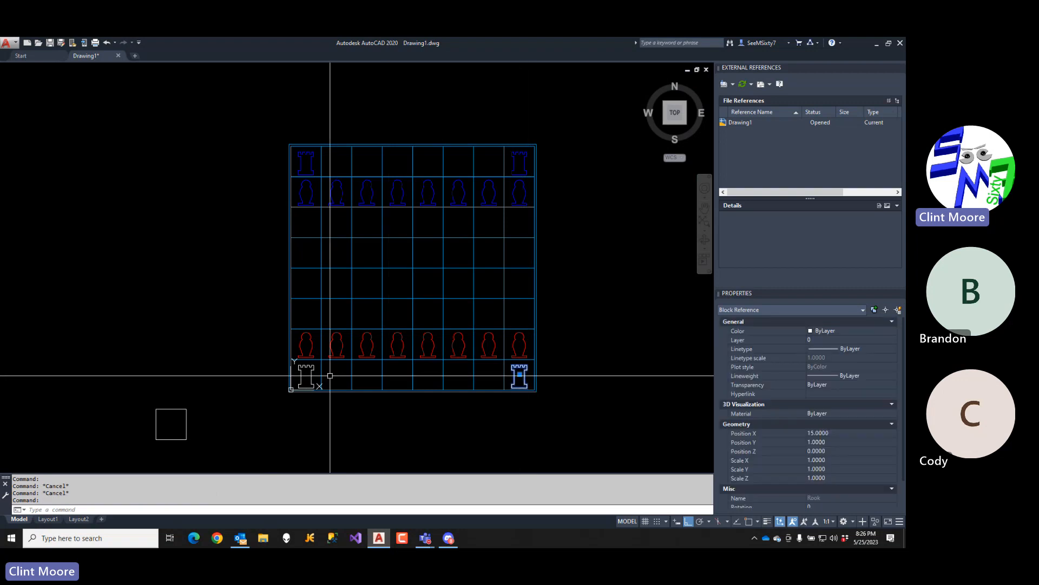
{"action": "left_click", "coordinate": [313, 373]}
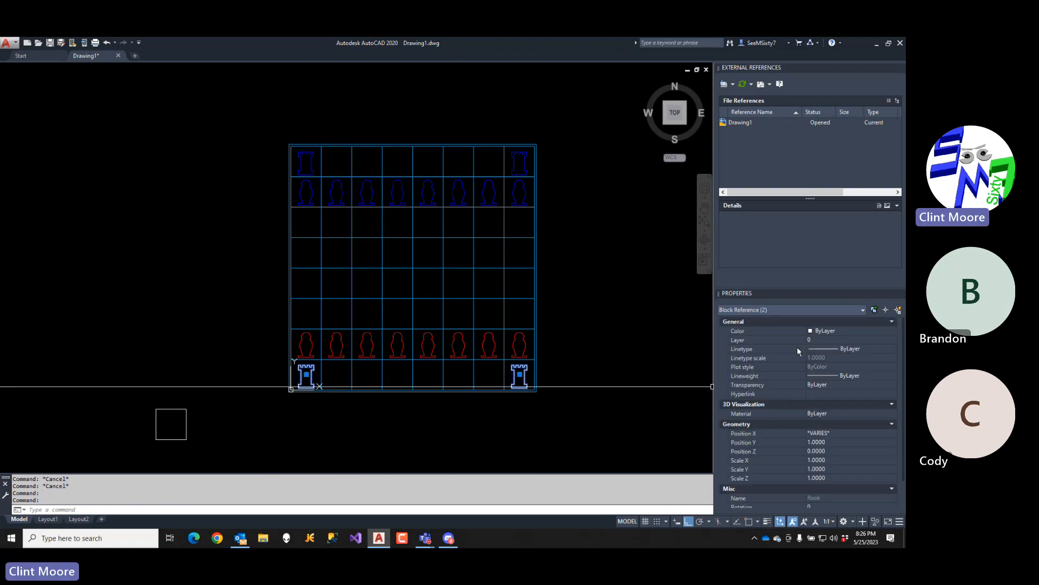
{"action": "left_click", "coordinate": [824, 336]}
{"action": "left_click", "coordinate": [825, 373]}
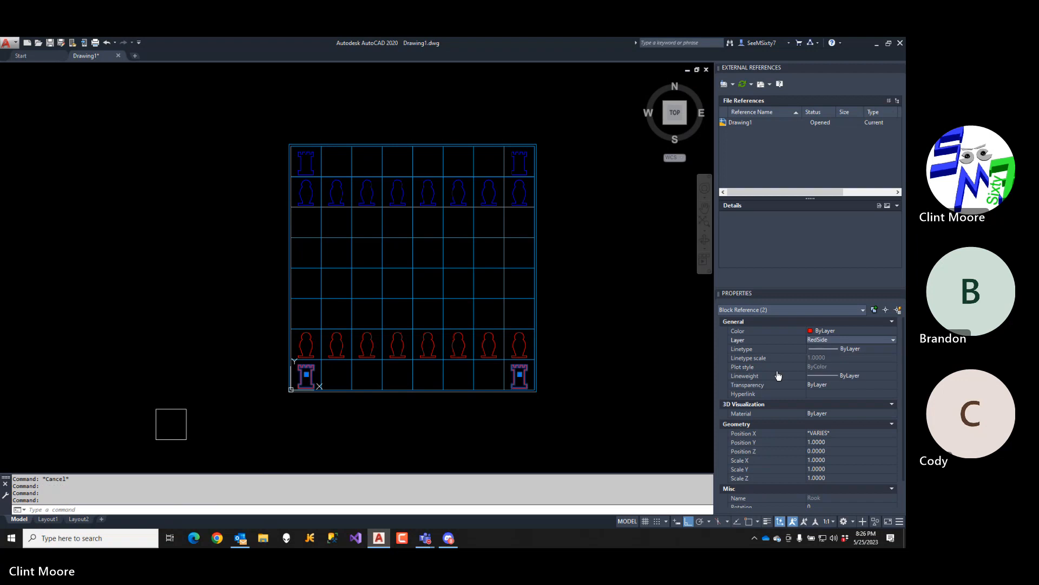
{"action": "key", "text": "Escape"}
{"action": "key", "text": "Escape"}
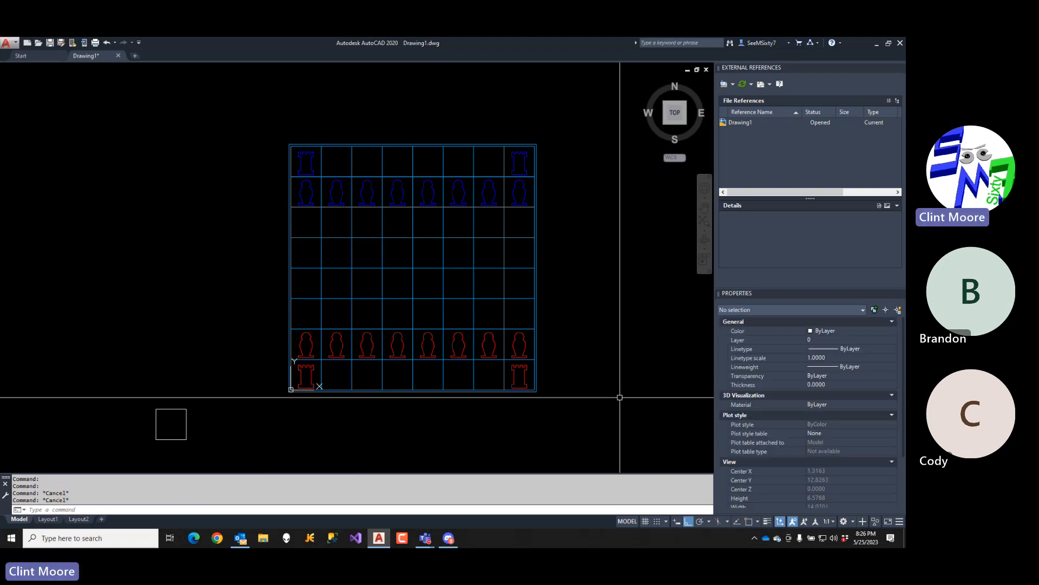
{"action": "mouse_move", "coordinate": [521, 364]}
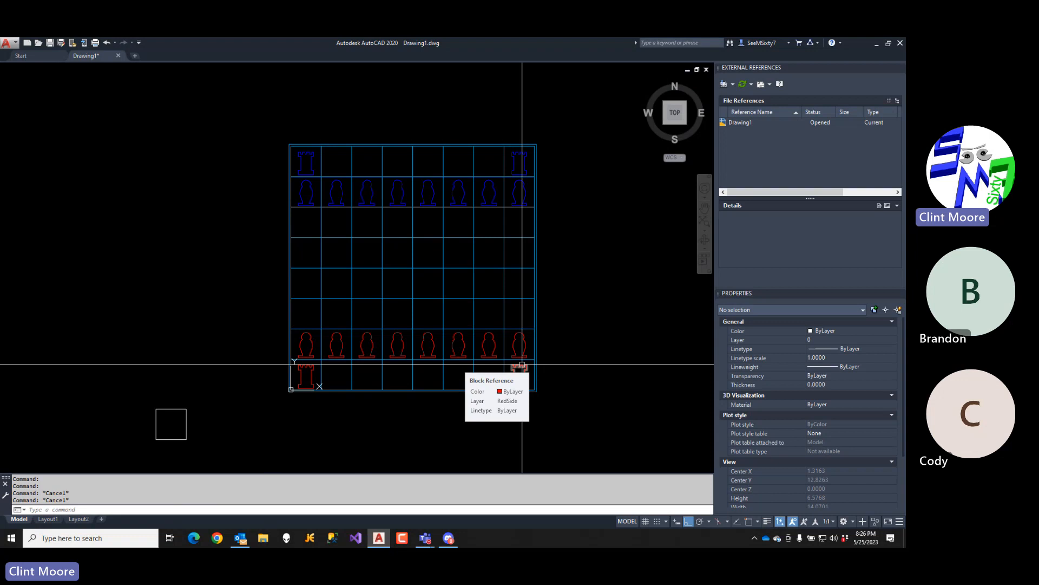
{"action": "mouse_move", "coordinate": [328, 396]}
{"action": "middle_mouse_down"}
{"action": "mouse_move", "coordinate": [376, 348]}
{"action": "mouse_move", "coordinate": [334, 353]}
{"action": "middle_mouse_up"}
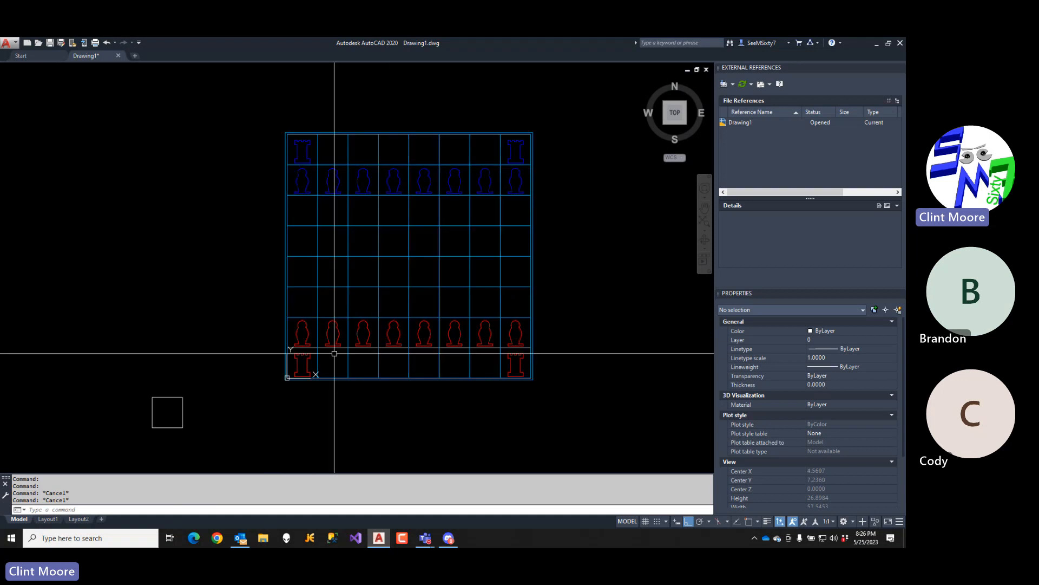
{"action": "mouse_move", "coordinate": [312, 377]}
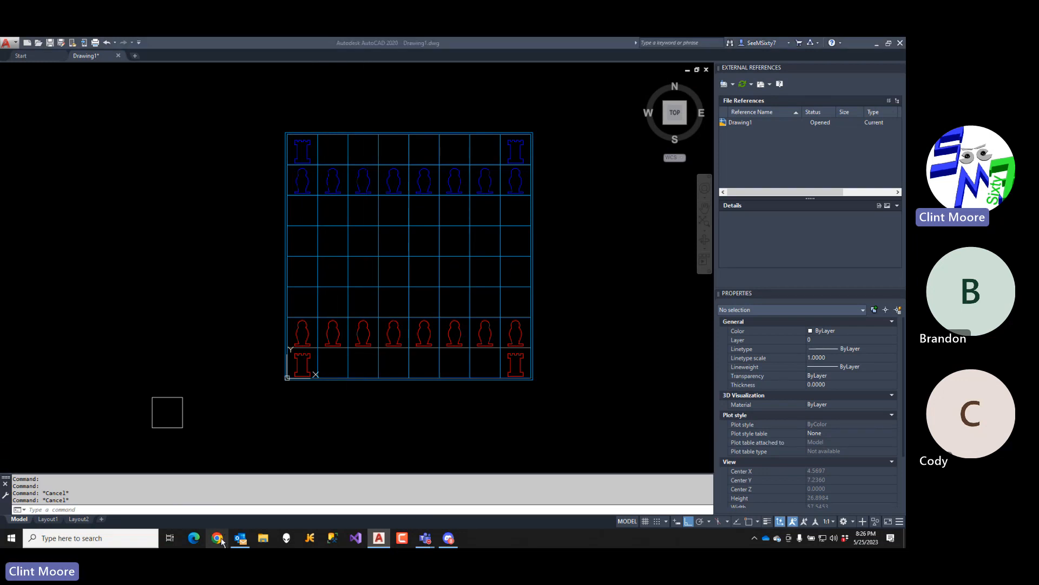
- Switch to Chrome and run a DuckDuckGo image search for "chess board view"
{"action": "left_click", "coordinate": [383, 338]}
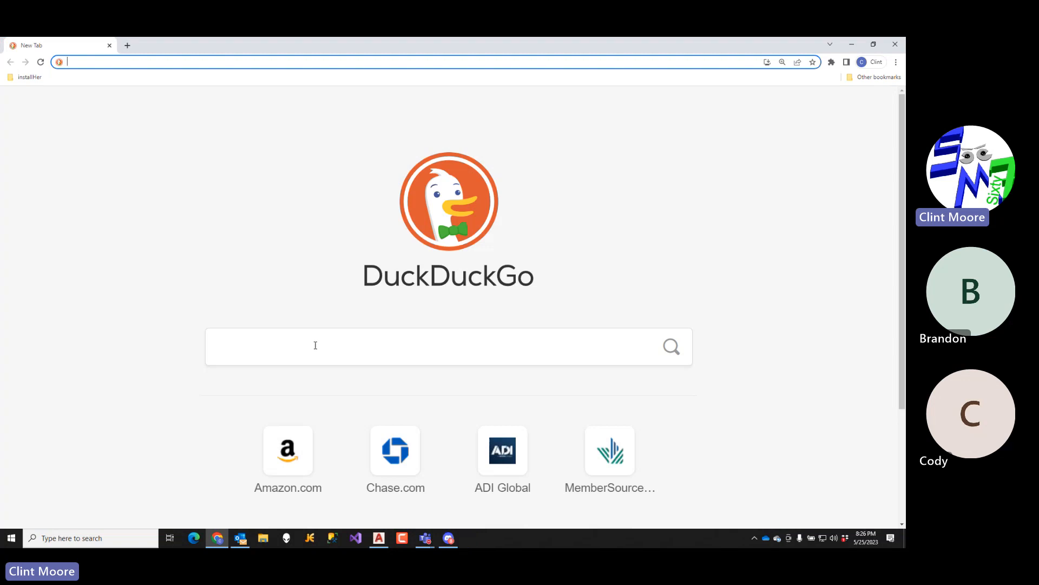
{"action": "left_click", "coordinate": [315, 345]}
{"action": "type", "text": "chess "}
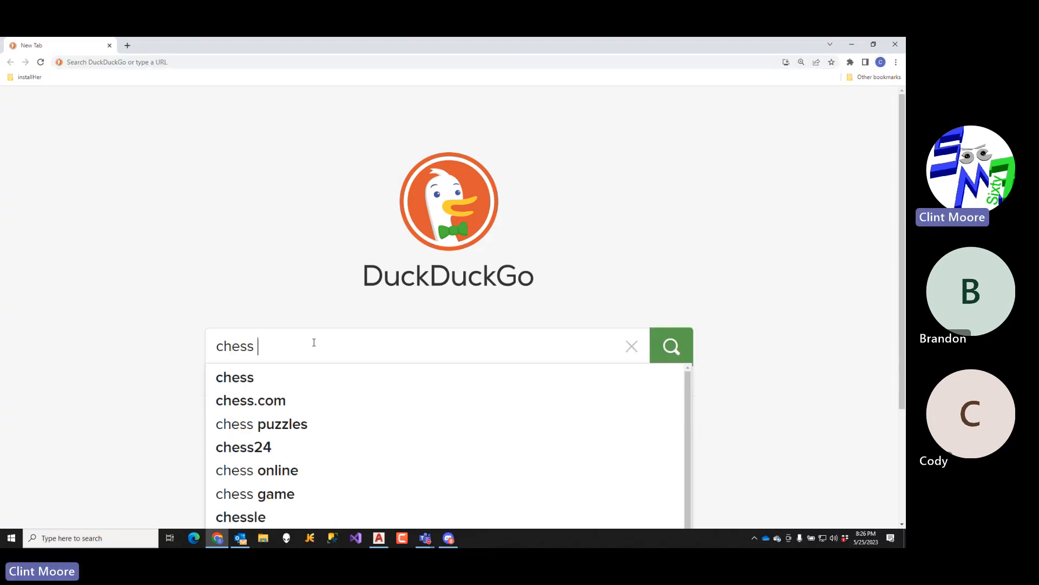
{"action": "type", "text": "board"}
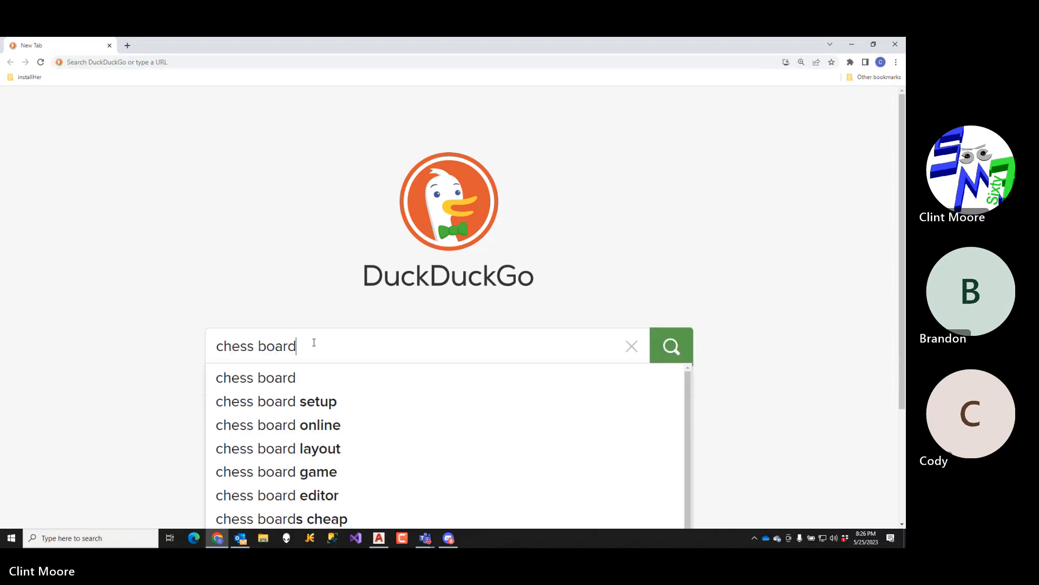
{"action": "type", "text": " view"}
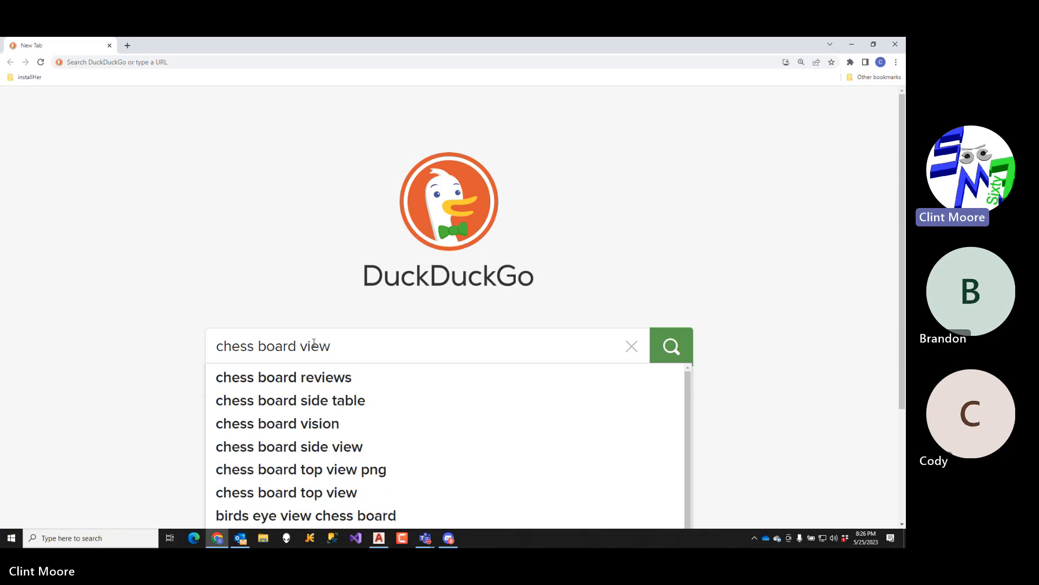
{"action": "key", "text": "Return"}
{"action": "left_click", "coordinate": [168, 156]}
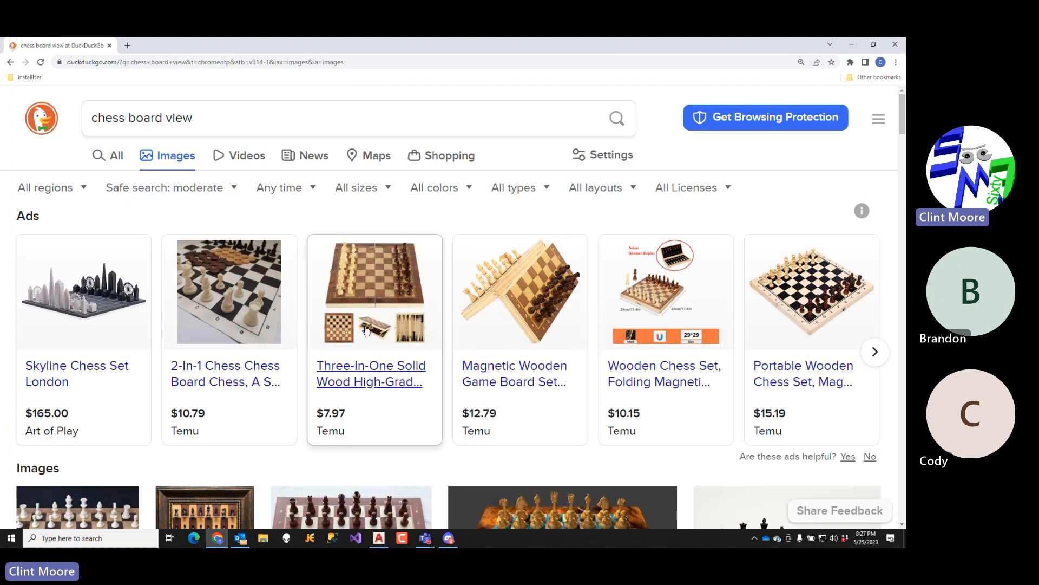
- Find and open the "How to Set up a Chess Board" image result from thechessworld.com
{"action": "scroll", "coordinate": [365, 329], "scroll_direction": "down", "scroll_amount": 9}
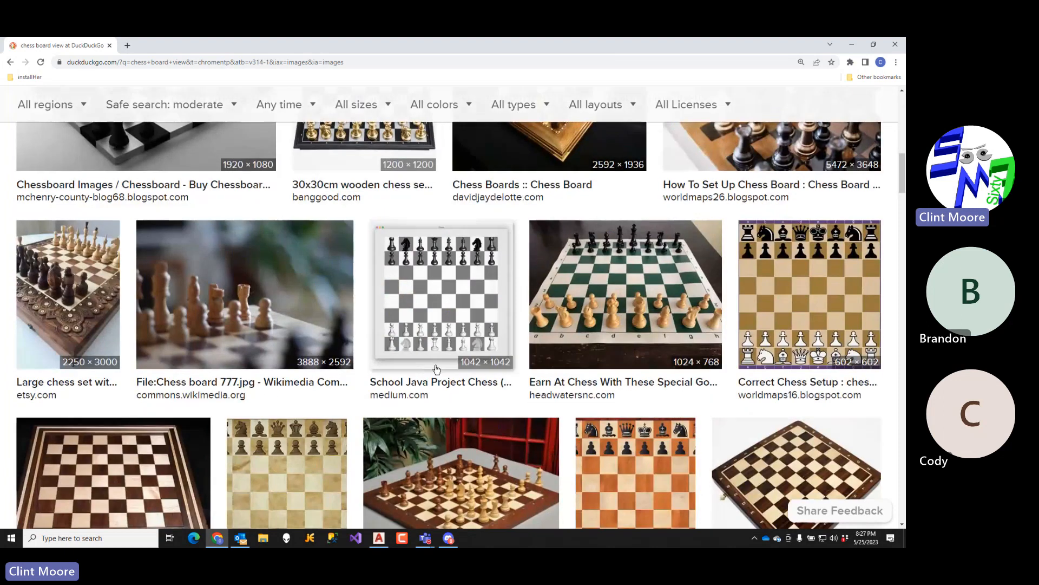
{"action": "scroll", "coordinate": [453, 330], "scroll_direction": "down", "scroll_amount": 4}
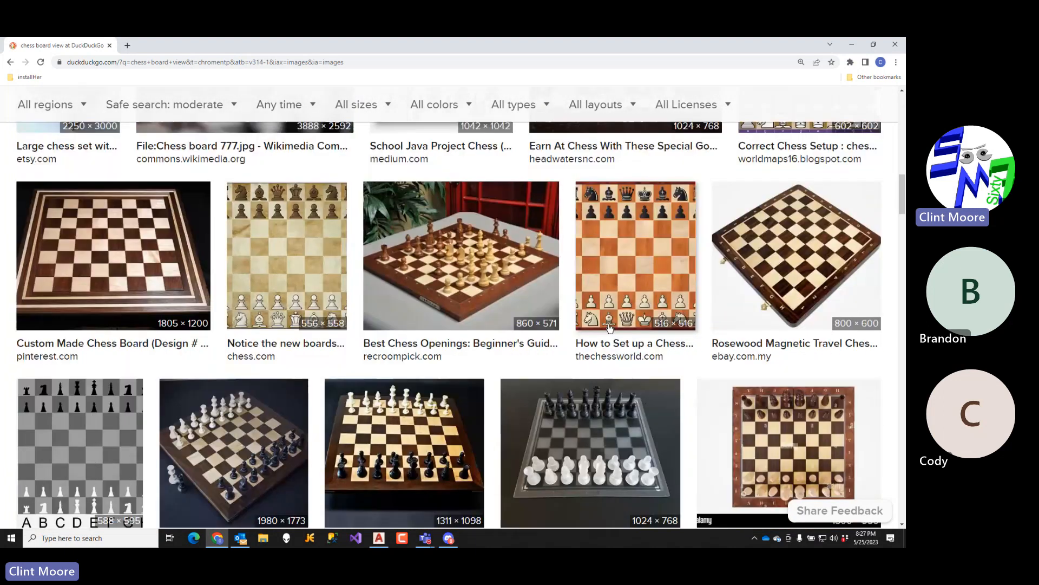
{"action": "left_click", "coordinate": [626, 274]}
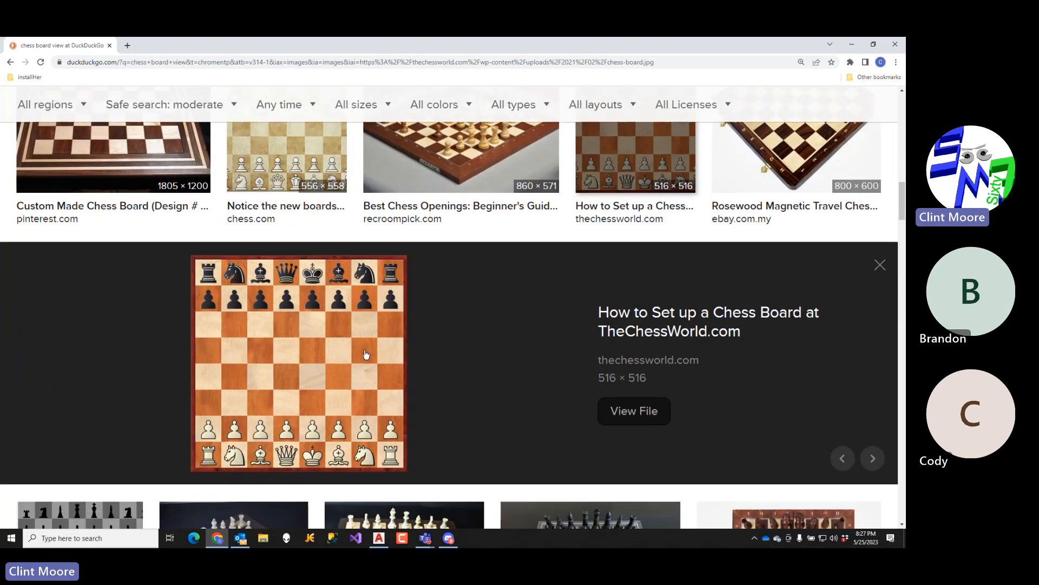
- Save the chessboard image in Documents as chess-board-137171075.jpg and preview the downloaded file
{"action": "right_click", "coordinate": [309, 344]}
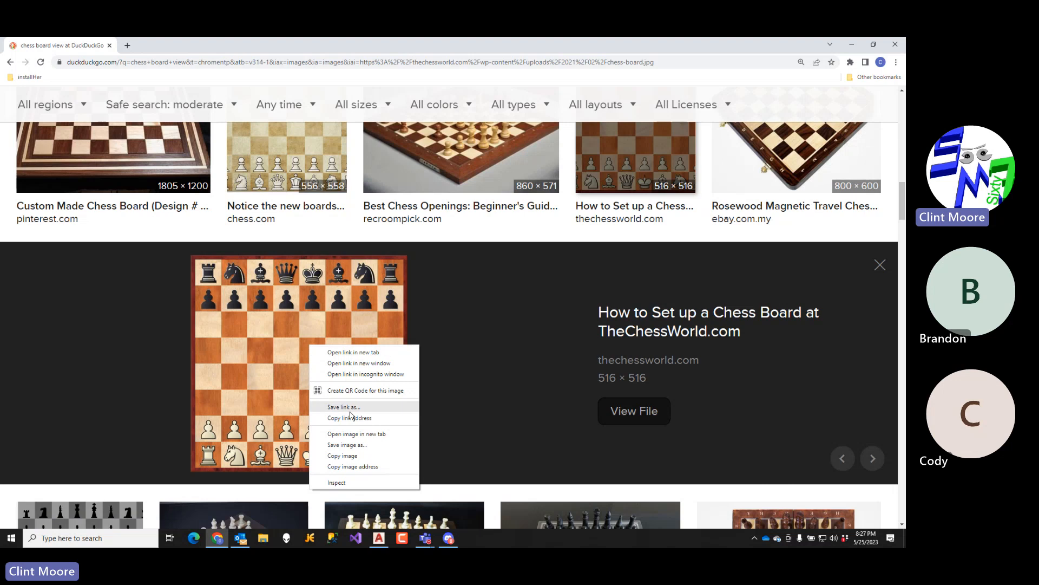
{"action": "left_click", "coordinate": [364, 444]}
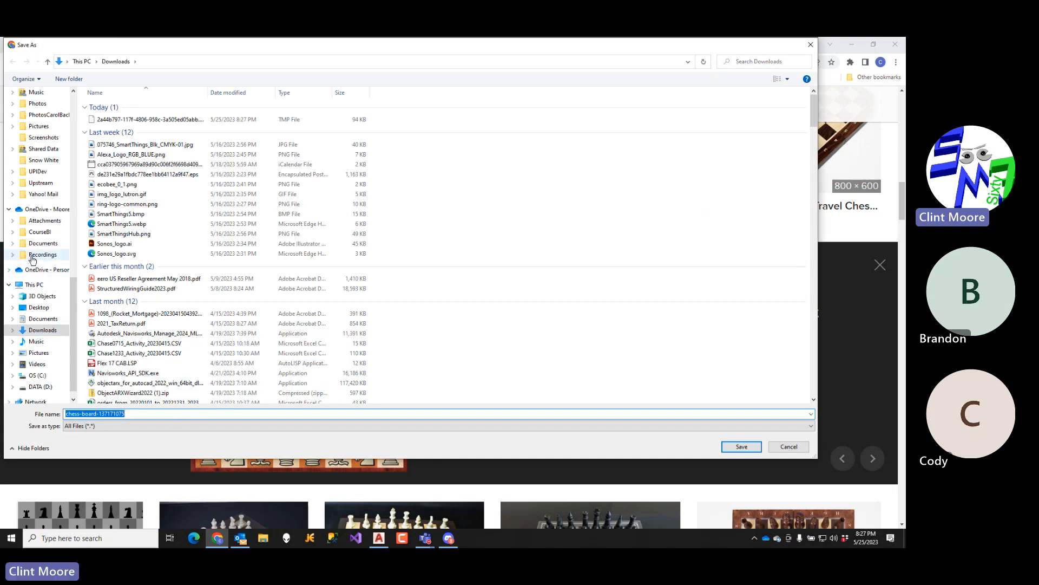
{"action": "scroll", "coordinate": [43, 210], "scroll_direction": "up", "scroll_amount": 7}
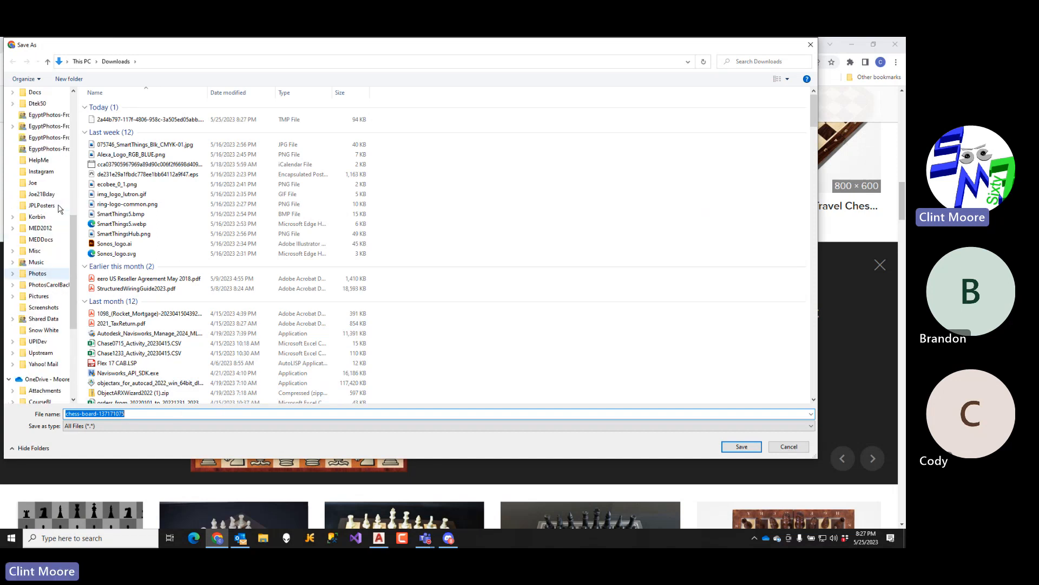
{"action": "scroll", "coordinate": [59, 208], "scroll_direction": "up", "scroll_amount": 7}
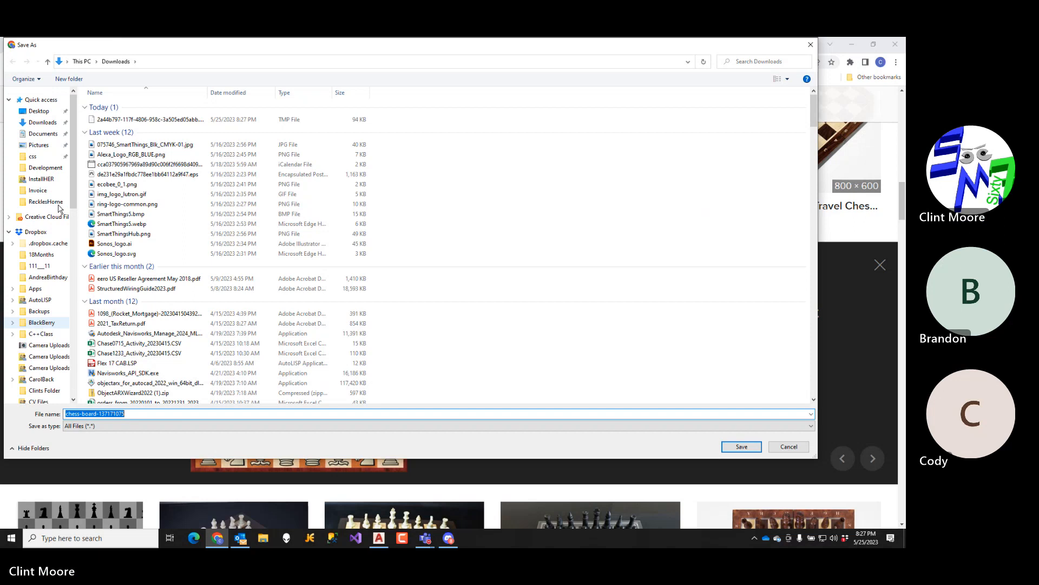
{"action": "left_click", "coordinate": [42, 133]}
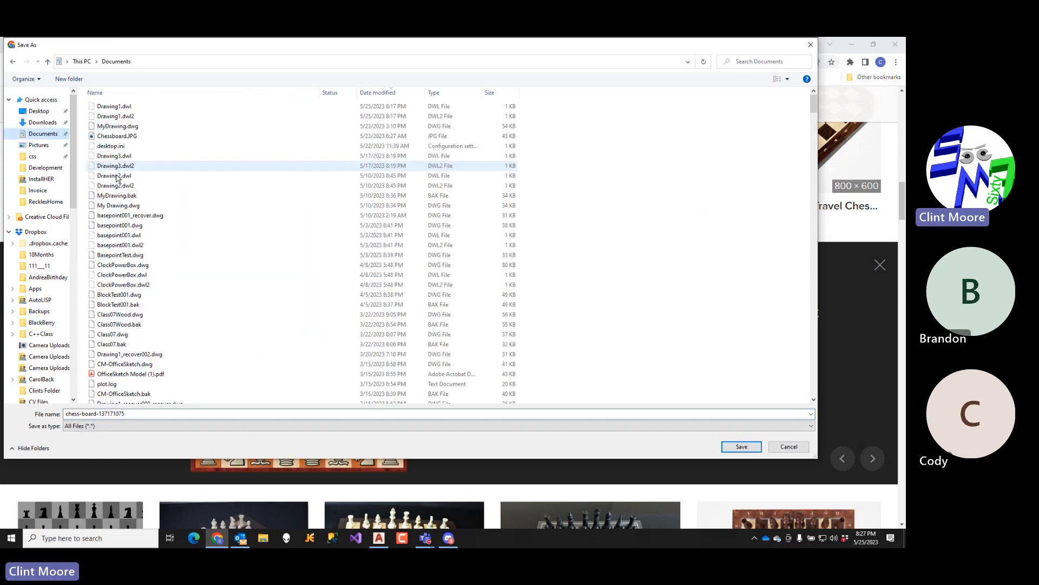
{"action": "left_click", "coordinate": [199, 414]}
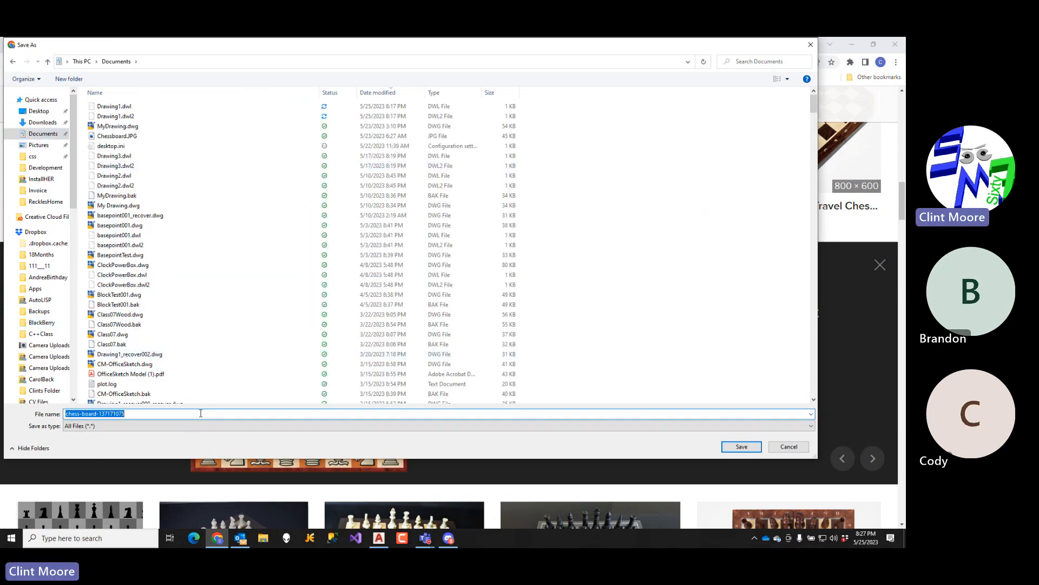
{"action": "left_click", "coordinate": [200, 413]}
{"action": "type", "text": ".jpb"}
{"action": "left_click", "coordinate": [741, 447]}
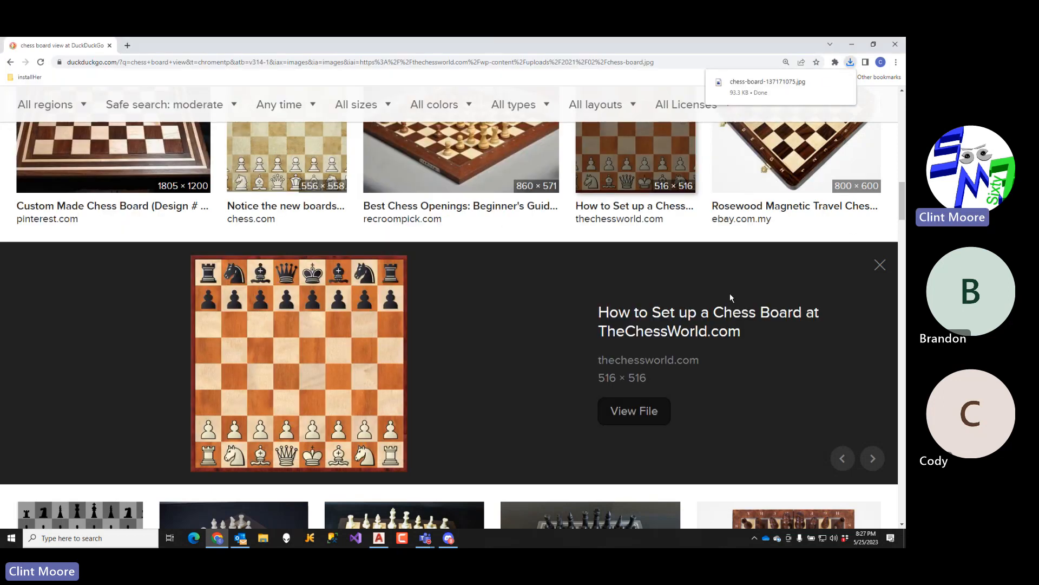
{"action": "left_click", "coordinate": [744, 93]}
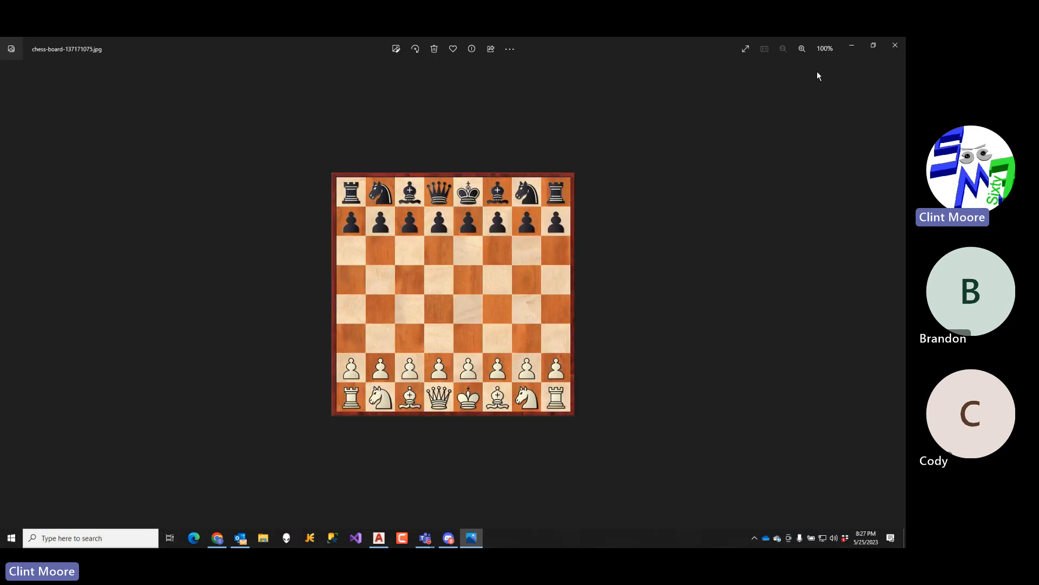
{"action": "left_click", "coordinate": [894, 48]}
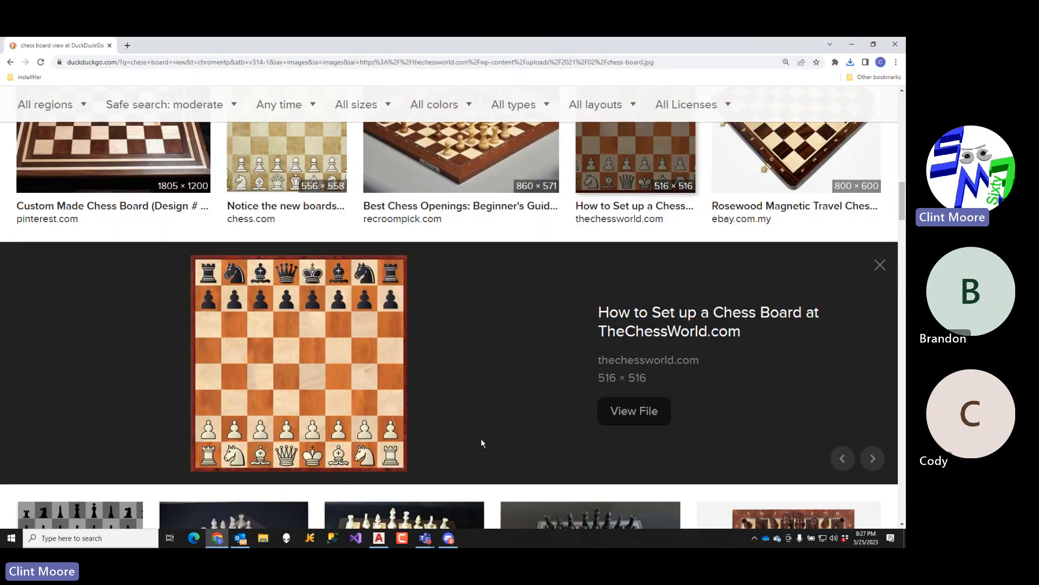
- Switch back to AutoCAD and reopen the External References palette with the XREF command
{"action": "left_click", "coordinate": [379, 539]}
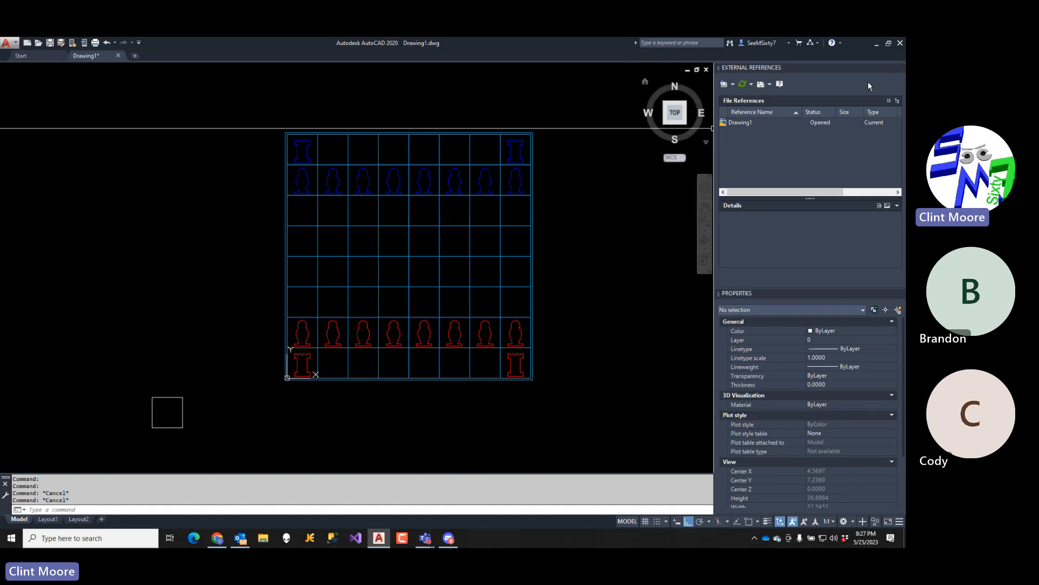
{"action": "left_click", "coordinate": [900, 67]}
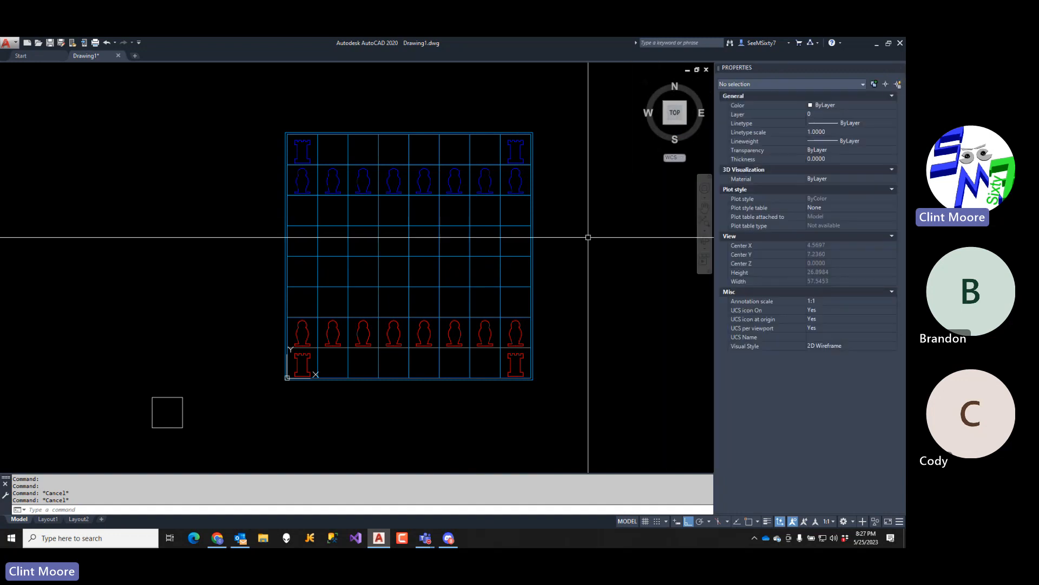
{"action": "type", "text": "xref"}
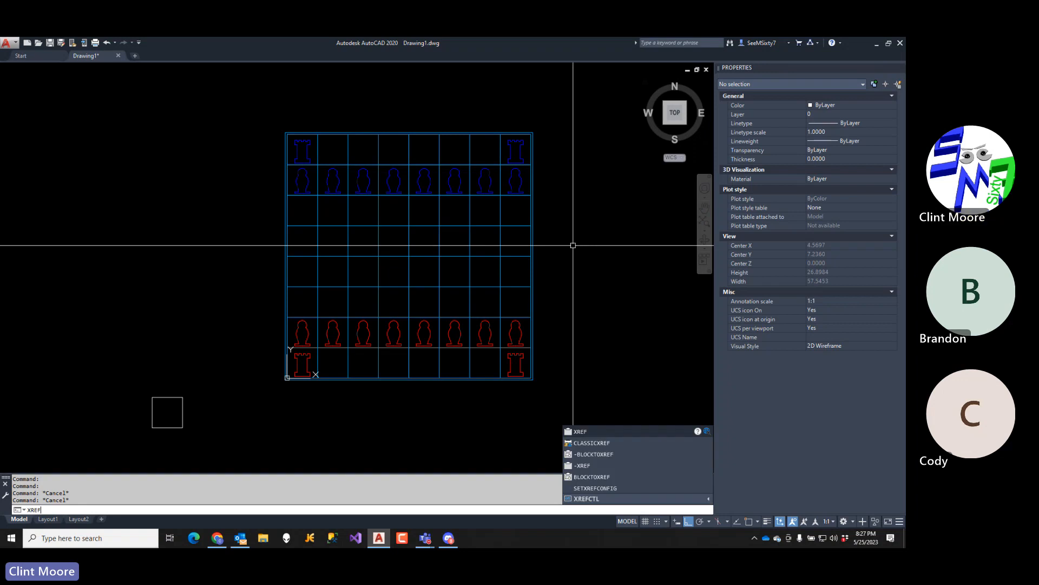
{"action": "key", "text": "Return"}
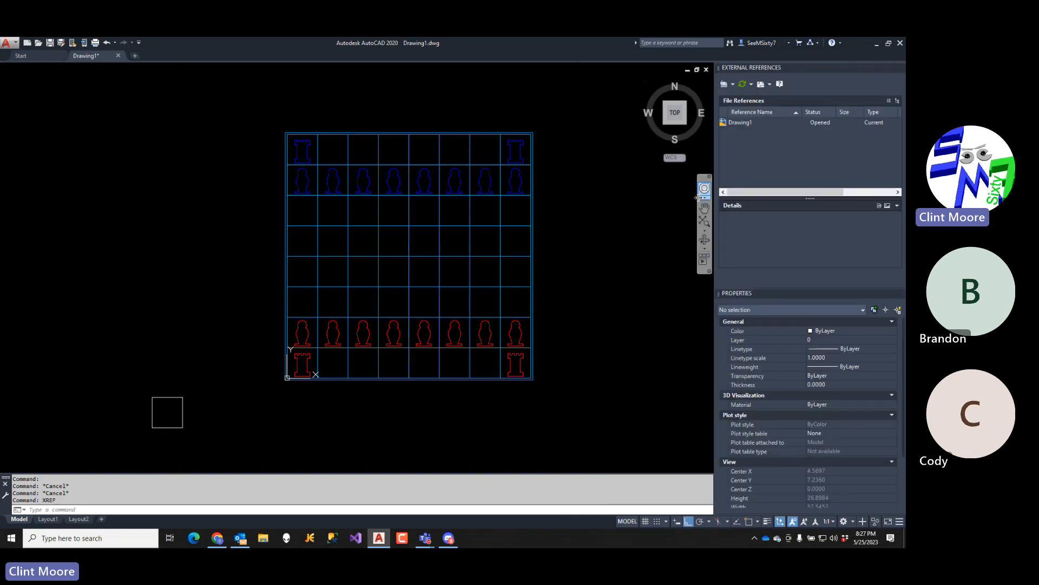
- Attach the image chess-board-137171075.jpg from the Documents folder and place it in the empty area left of the drawn chessboard
{"action": "left_click", "coordinate": [733, 84]}
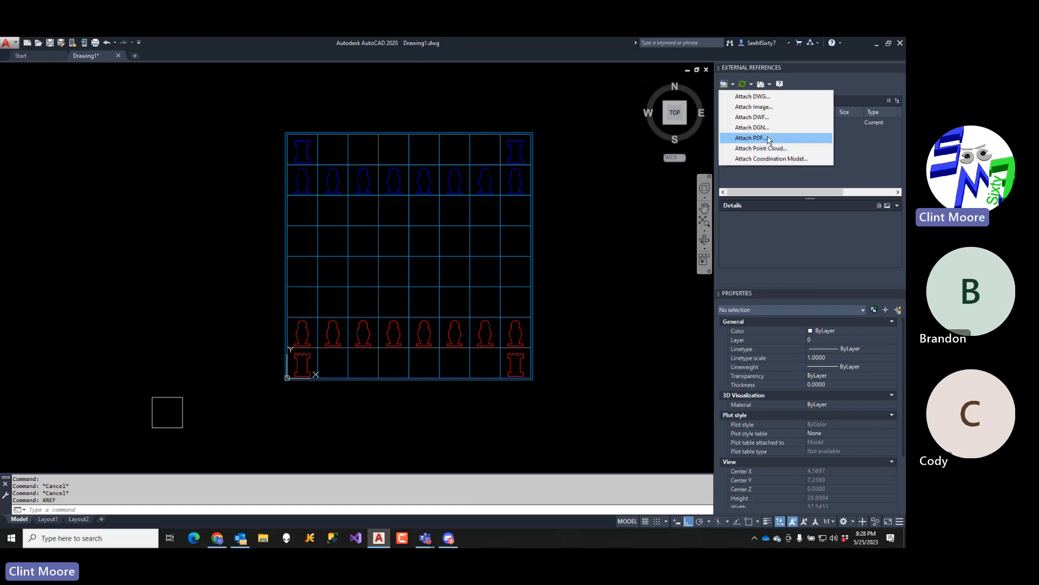
{"action": "left_click", "coordinate": [764, 107]}
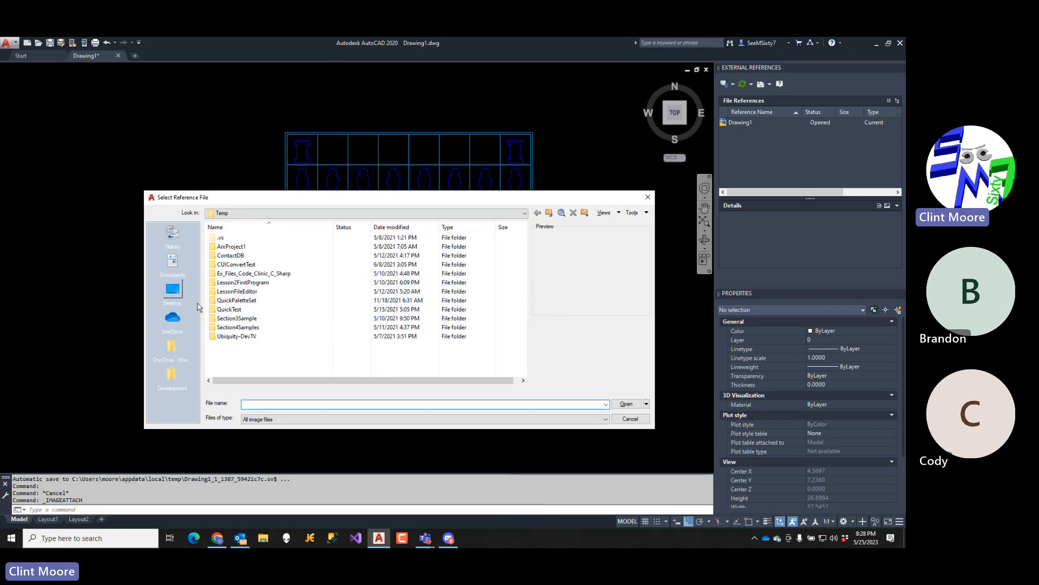
{"action": "left_click", "coordinate": [238, 214]}
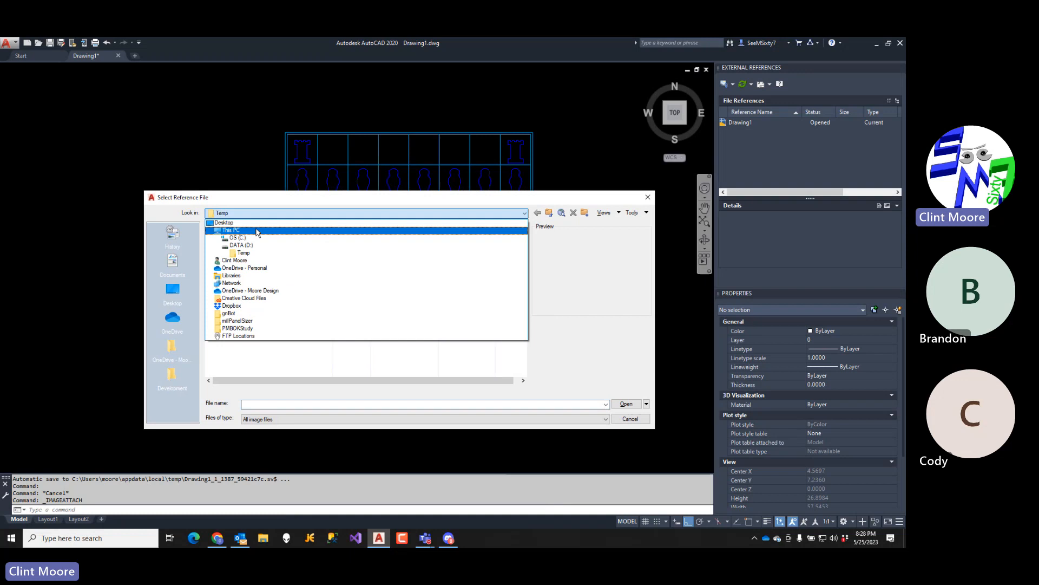
{"action": "left_click", "coordinate": [243, 261]}
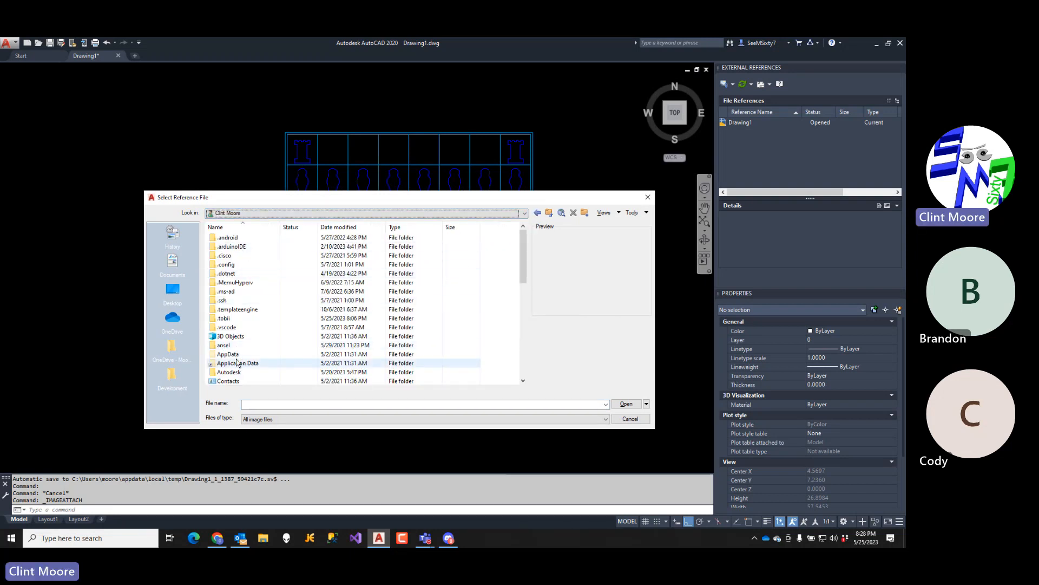
{"action": "scroll", "coordinate": [239, 347], "scroll_direction": "down", "scroll_amount": 5}
{"action": "double_click", "coordinate": [239, 313]}
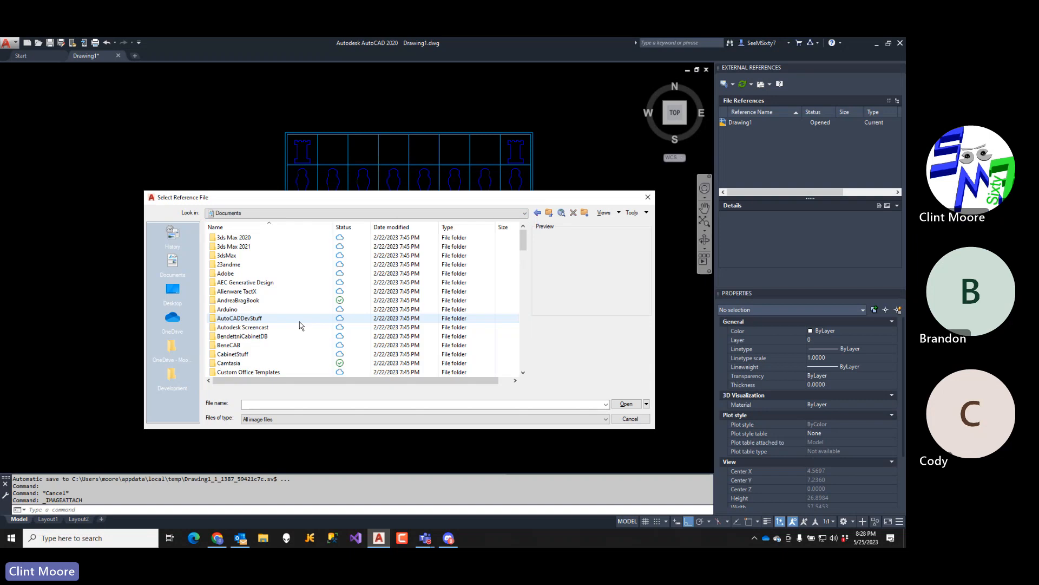
{"action": "left_click", "coordinate": [392, 227]}
{"action": "left_click", "coordinate": [251, 237]}
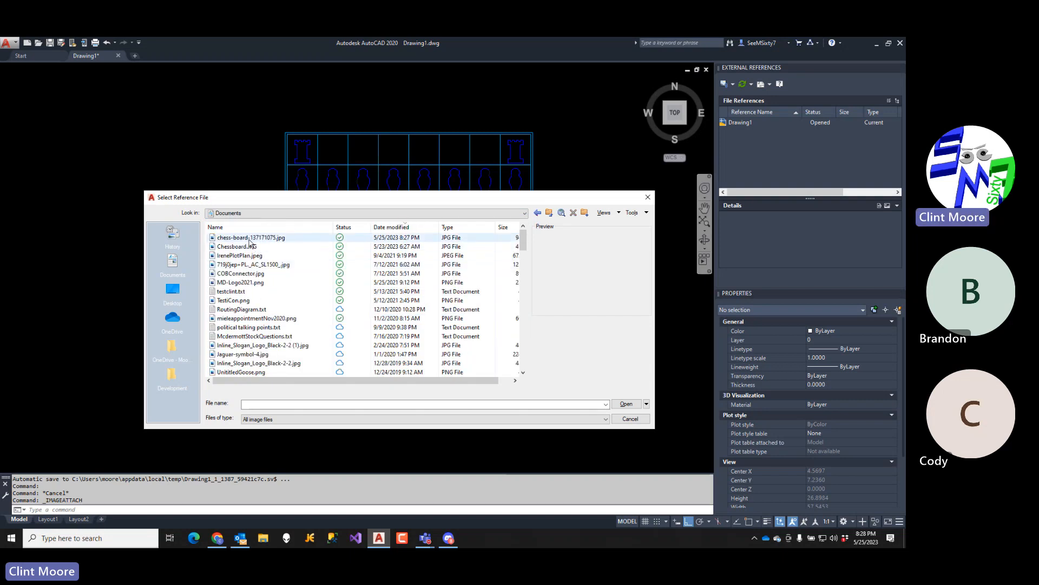
{"action": "left_click", "coordinate": [628, 404]}
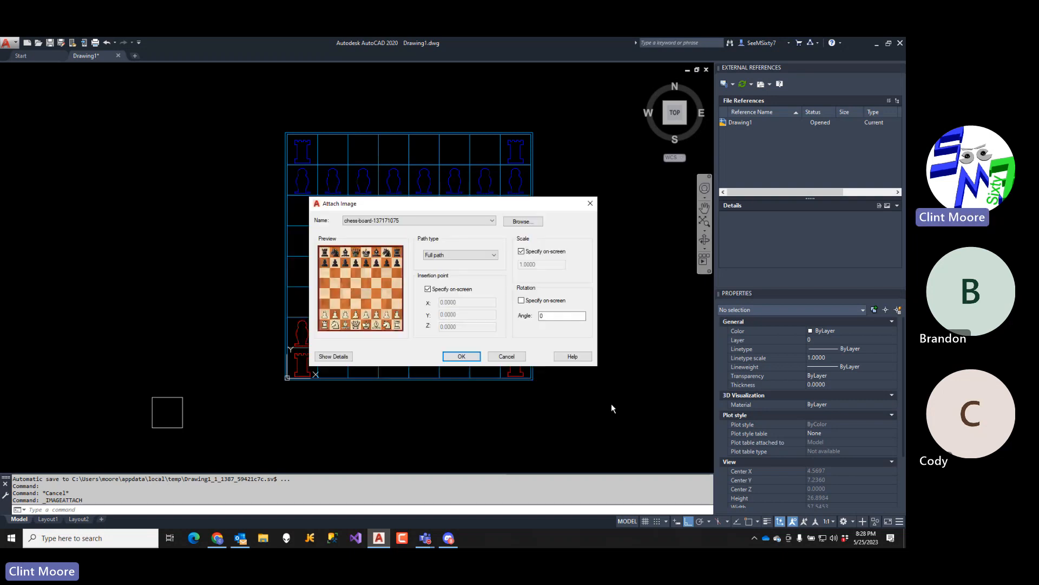
{"action": "left_click", "coordinate": [463, 358]}
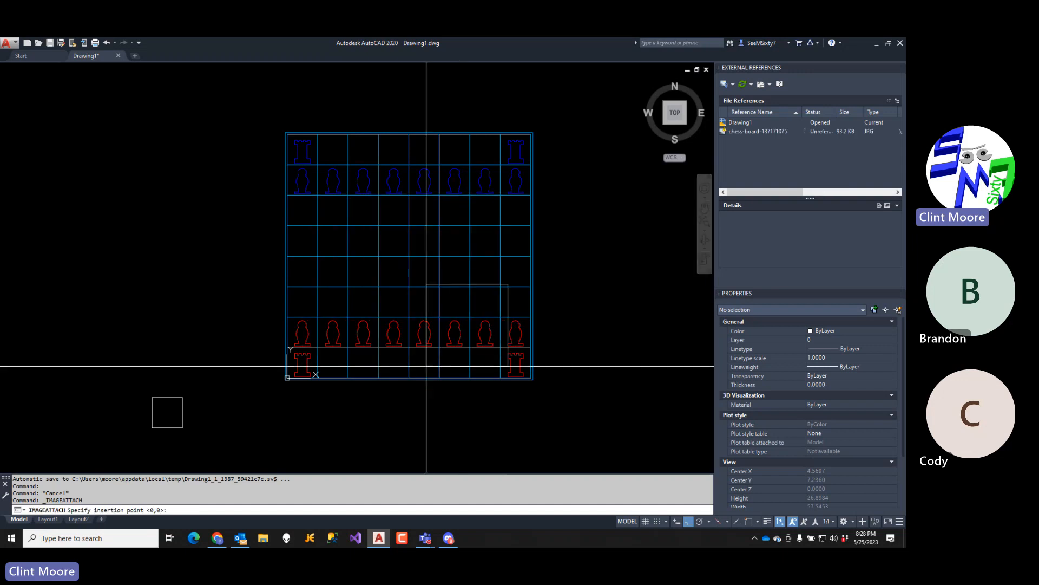
{"action": "left_click", "coordinate": [112, 340]}
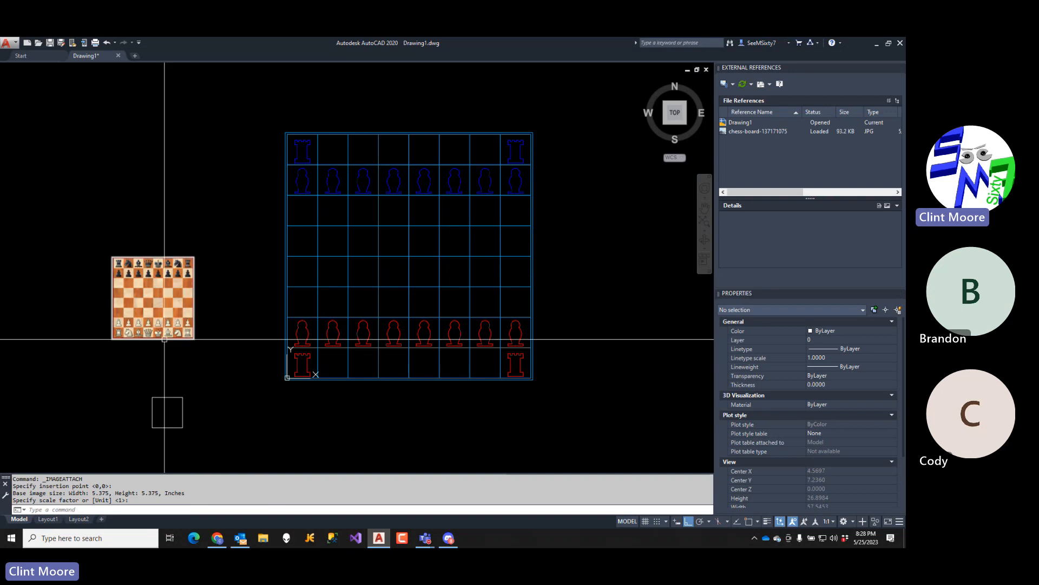
- Scale the chessboard image by reference from the lower-left inner corner of its squares, making one square's width 2 units
{"action": "scroll", "coordinate": [164, 339], "scroll_direction": "up", "scroll_amount": 4}
{"action": "middle_click_drag", "start_coordinate": [164, 340], "coordinate": [342, 345]}
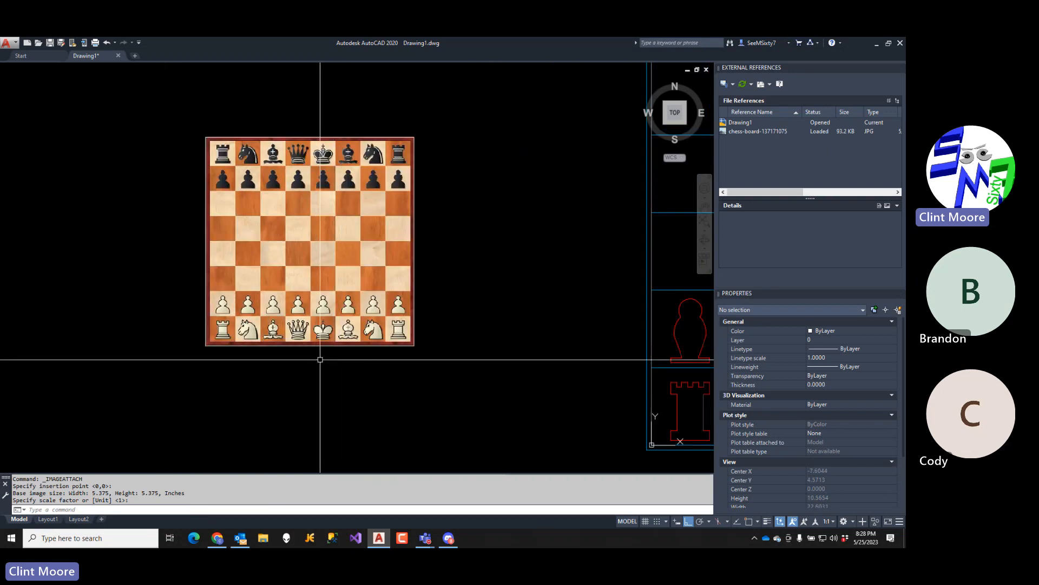
{"action": "left_click", "coordinate": [327, 346]}
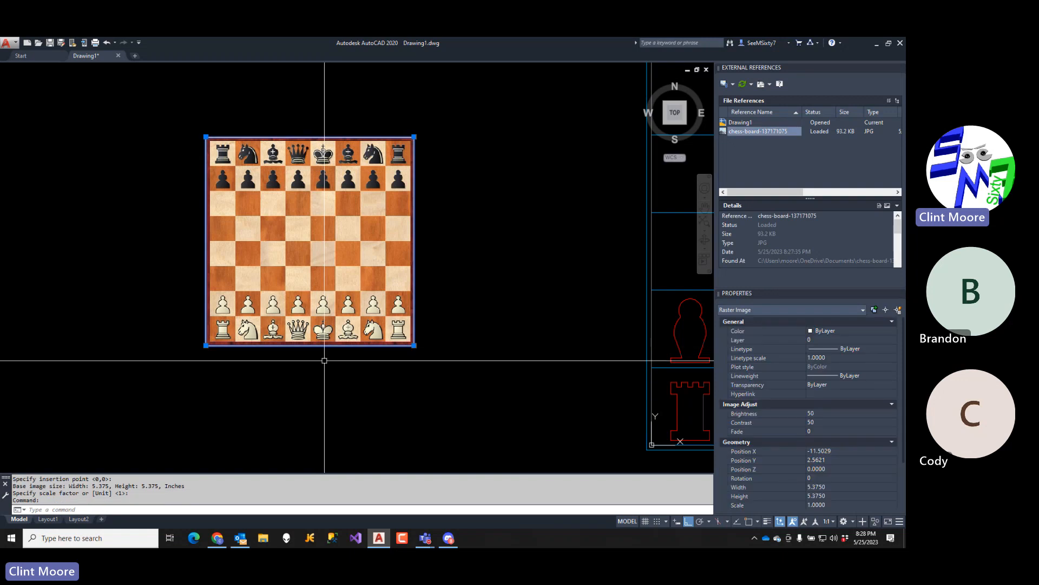
{"action": "type", "text": "sc"}
{"action": "key", "text": "Return"}
{"action": "type", "text": "endp"}
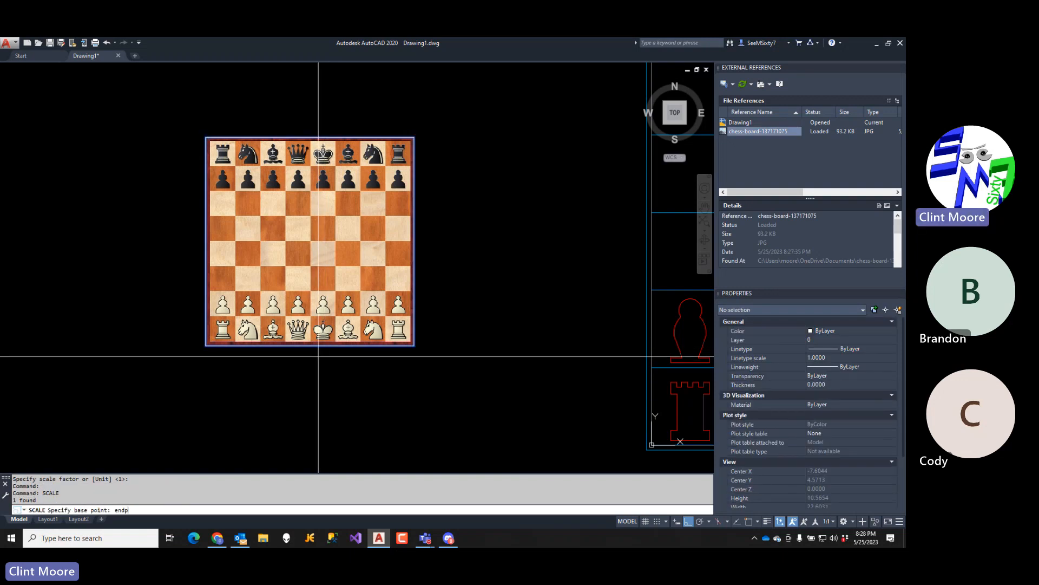
{"action": "key", "text": "Return"}
{"action": "scroll", "coordinate": [215, 341], "scroll_direction": "up", "scroll_amount": 8}
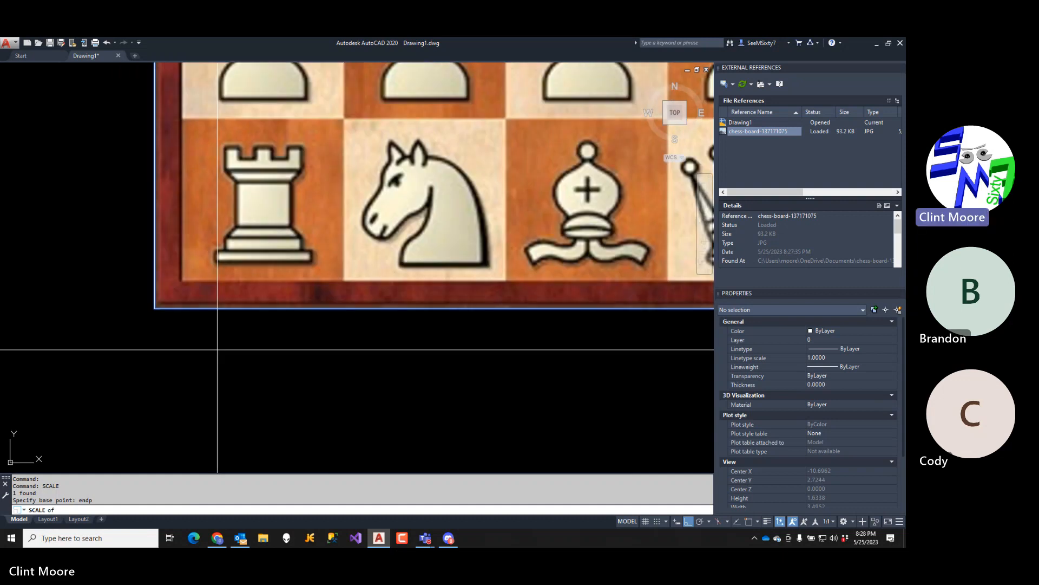
{"action": "left_click", "coordinate": [185, 282]}
{"action": "scroll", "coordinate": [186, 282], "scroll_direction": "up", "scroll_amount": 4}
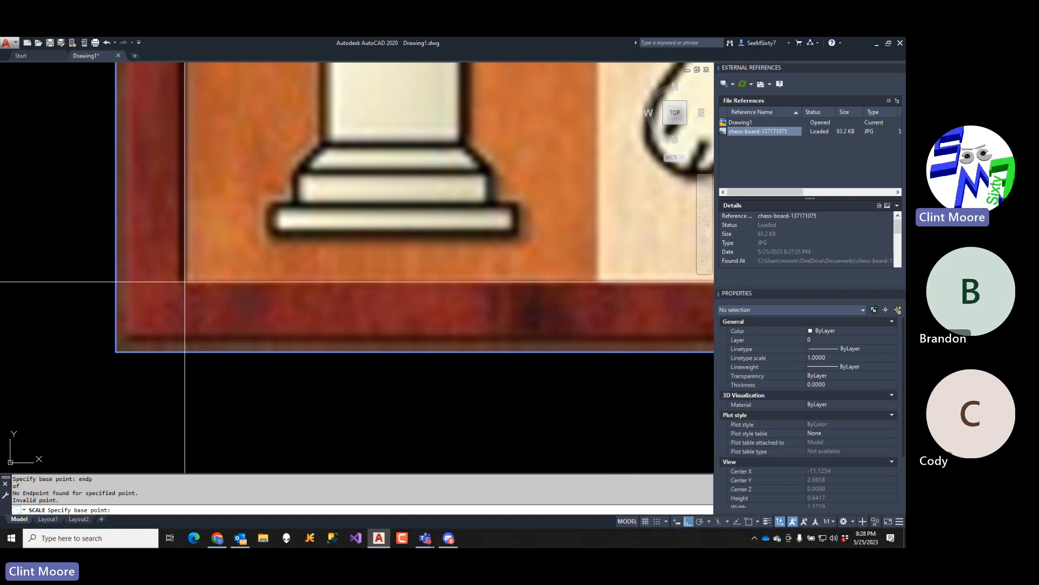
{"action": "left_click", "coordinate": [185, 280]}
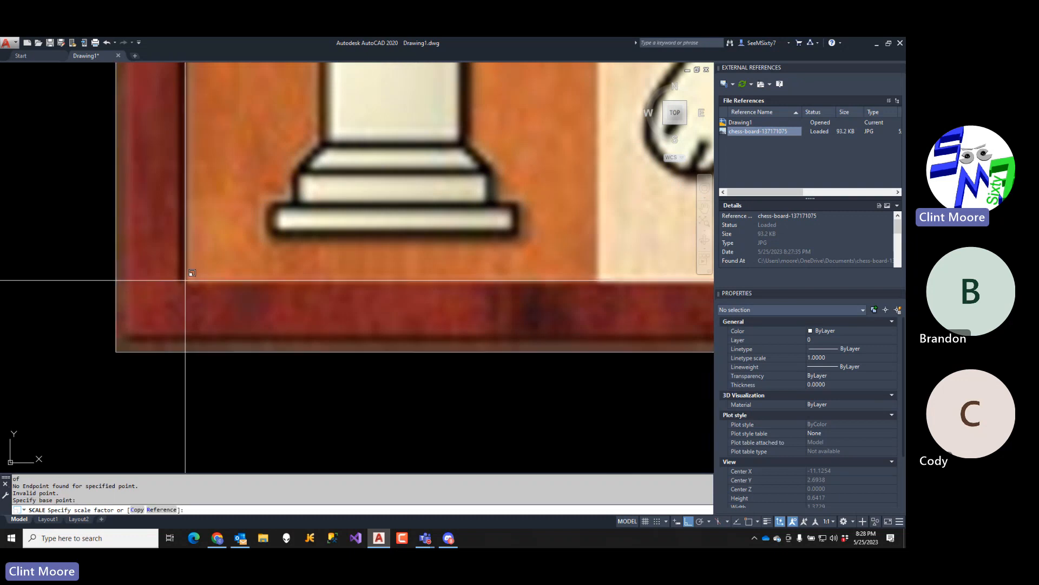
{"action": "type", "text": "r"}
{"action": "key", "text": "Return"}
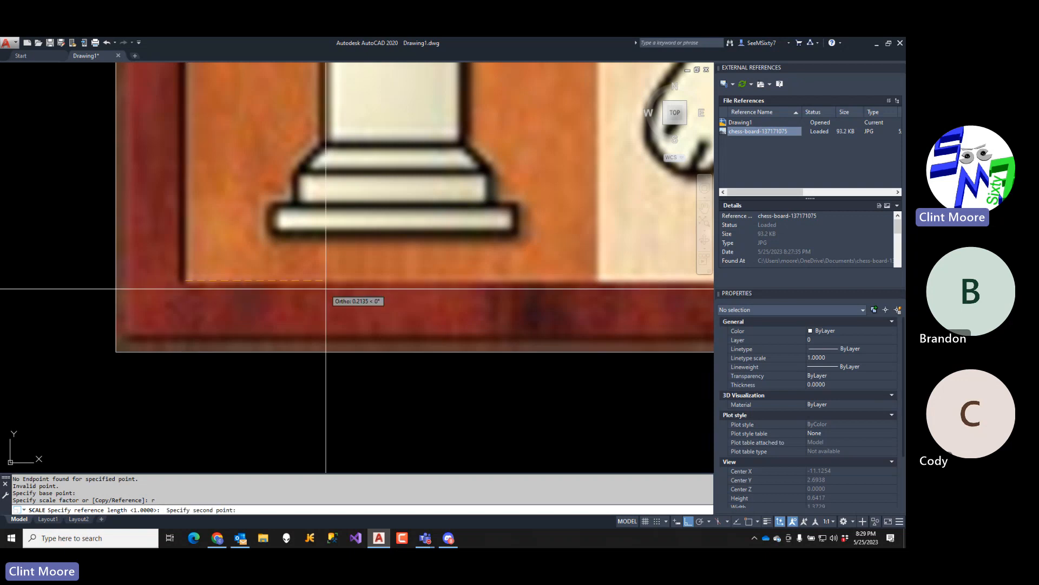
{"action": "left_click", "coordinate": [596, 281]}
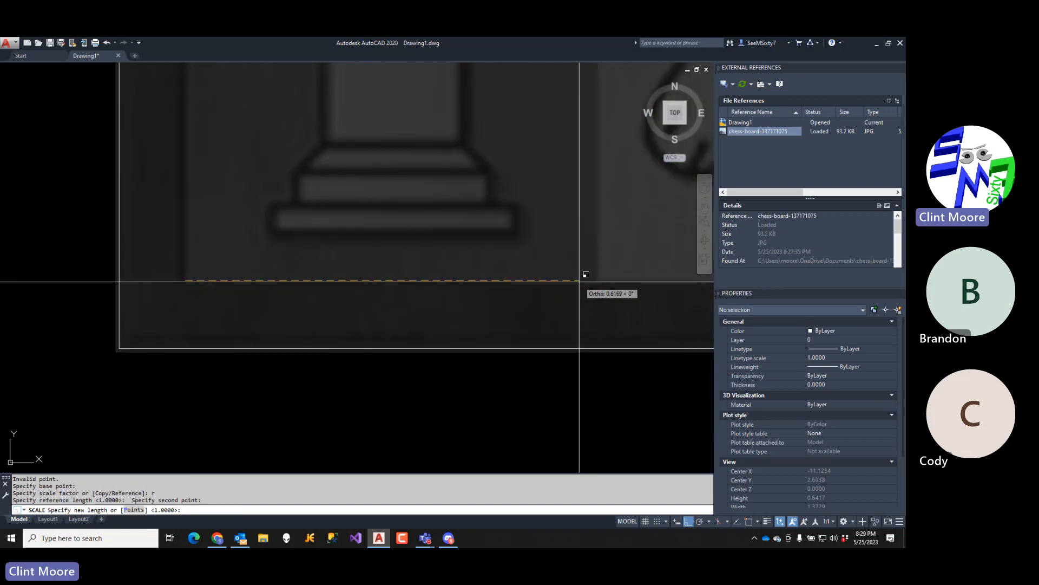
{"action": "type", "text": "2"}
{"action": "key", "text": "Return"}
- Move the chessboard image left so it no longer overlaps the drawn chessboard
{"action": "scroll", "coordinate": [579, 282], "scroll_direction": "down", "scroll_amount": 15}
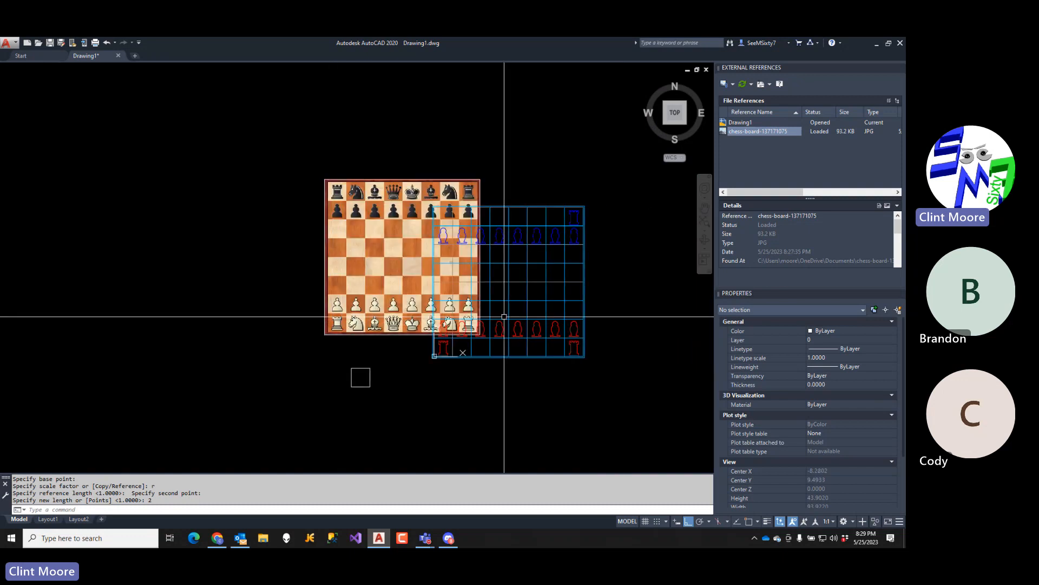
{"action": "type", "text": "m"}
{"action": "key", "text": "Return"}
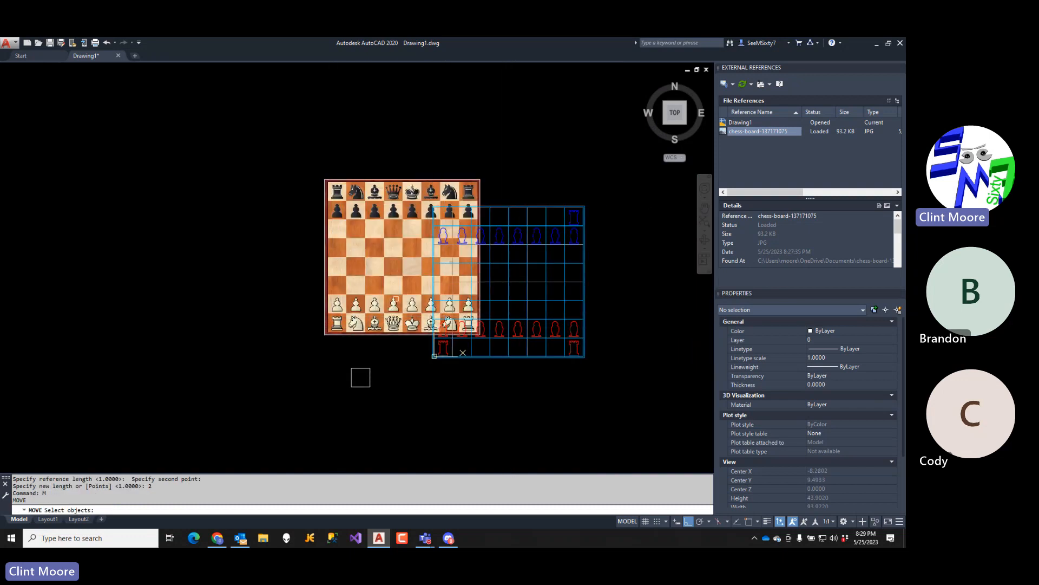
{"action": "left_click", "coordinate": [390, 181]}
{"action": "key", "text": "Return"}
{"action": "left_click", "coordinate": [399, 214]}
{"action": "left_click", "coordinate": [303, 221]}
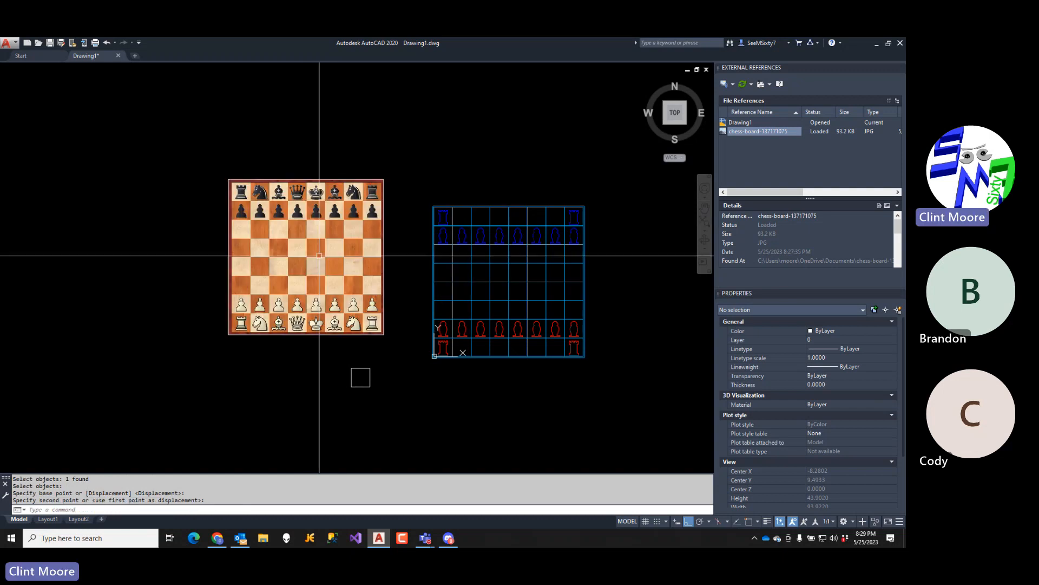
- Move the loose square by its lower edge's midpoint, with Ortho off, onto the image's white bishop square beside the queen
{"action": "scroll", "coordinate": [323, 371], "scroll_direction": "up", "scroll_amount": 4}
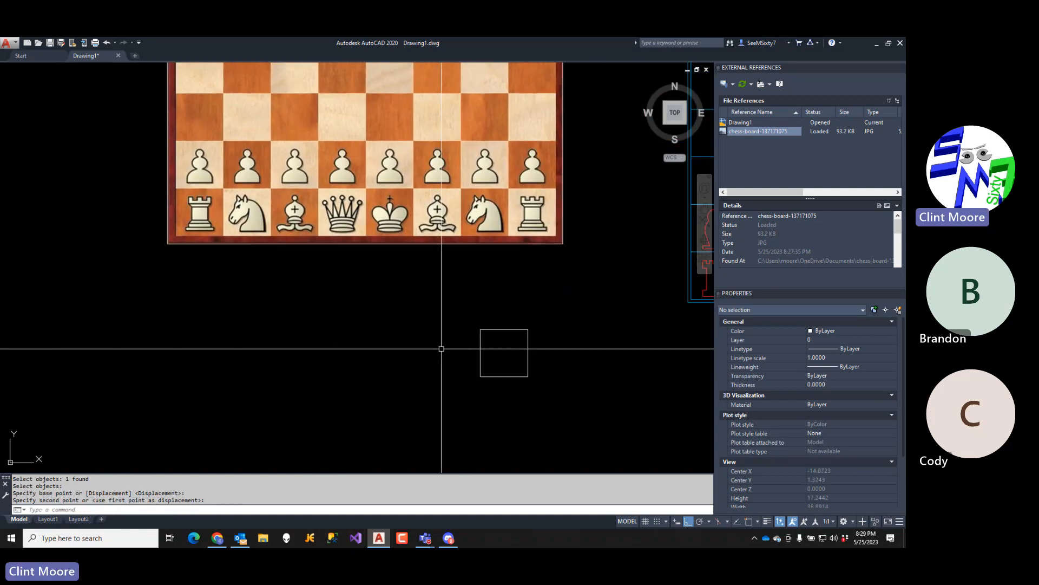
{"action": "type", "text": "m"}
{"action": "key", "text": "Return"}
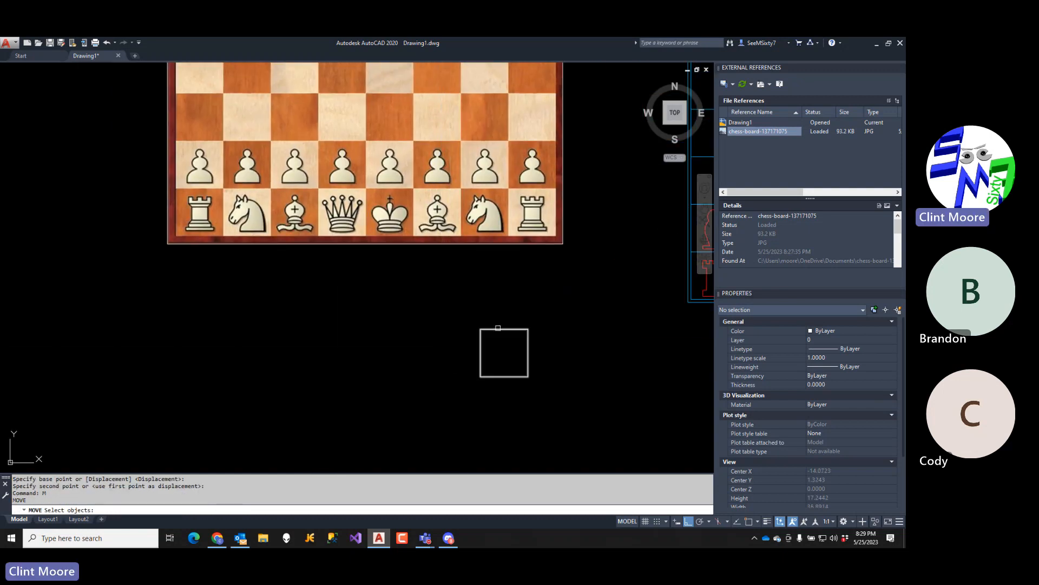
{"action": "left_click", "coordinate": [498, 328]}
{"action": "key", "text": "Return"}
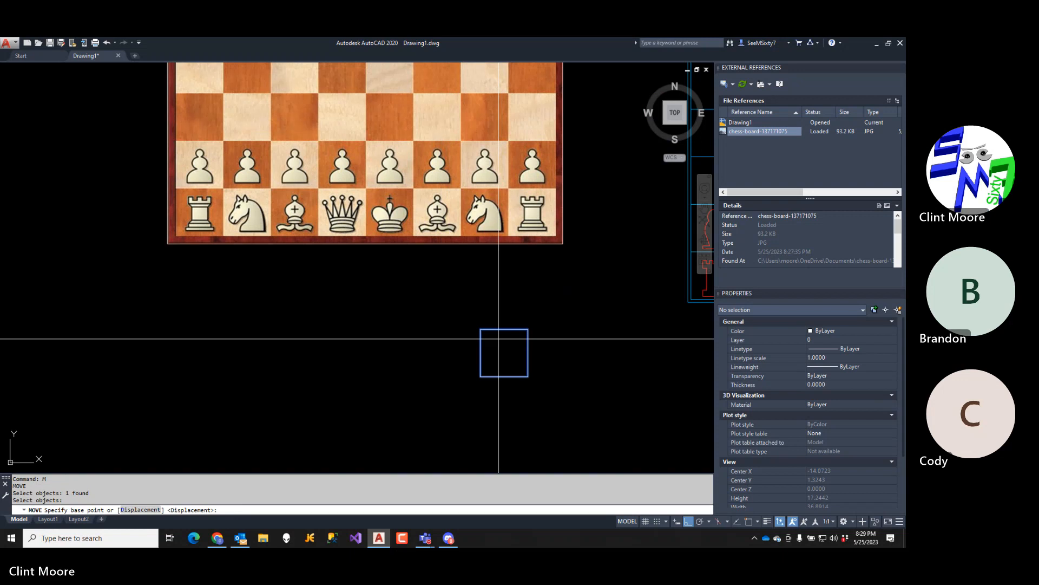
{"action": "type", "text": "mid"}
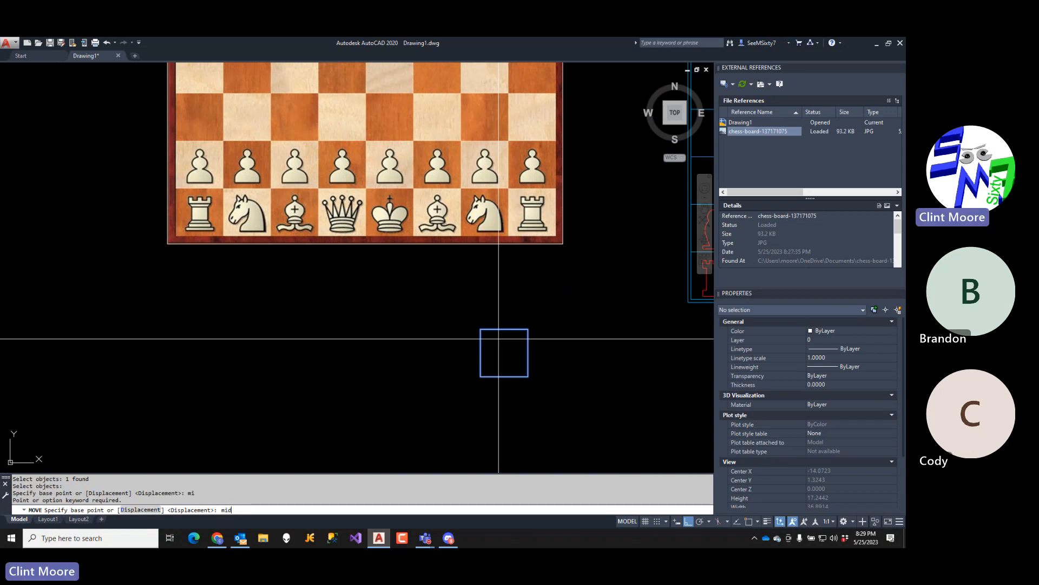
{"action": "key", "text": "Return"}
{"action": "left_click", "coordinate": [504, 376]}
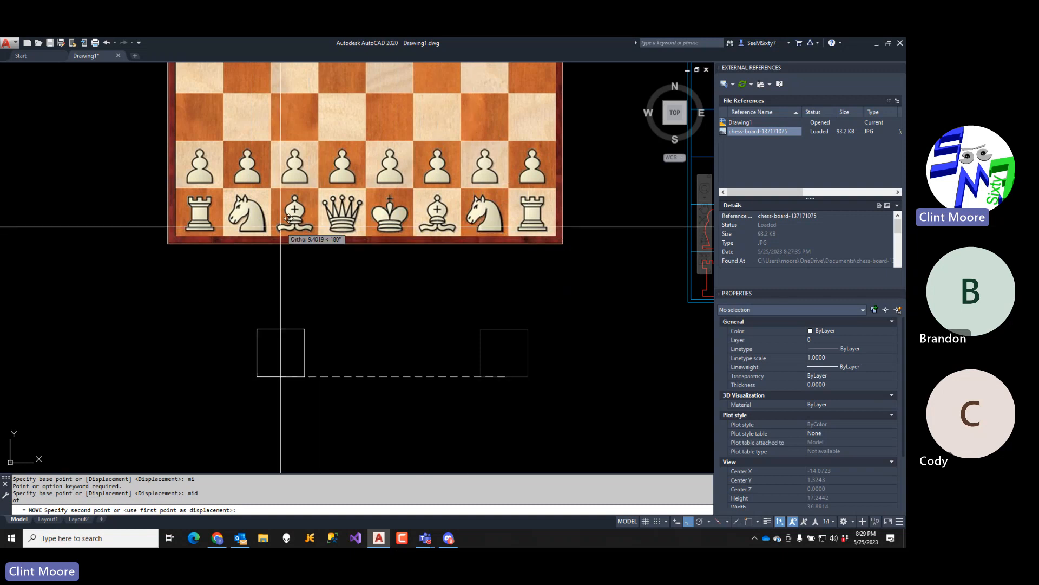
{"action": "key", "text": "F8"}
{"action": "scroll", "coordinate": [295, 230], "scroll_direction": "up", "scroll_amount": 6}
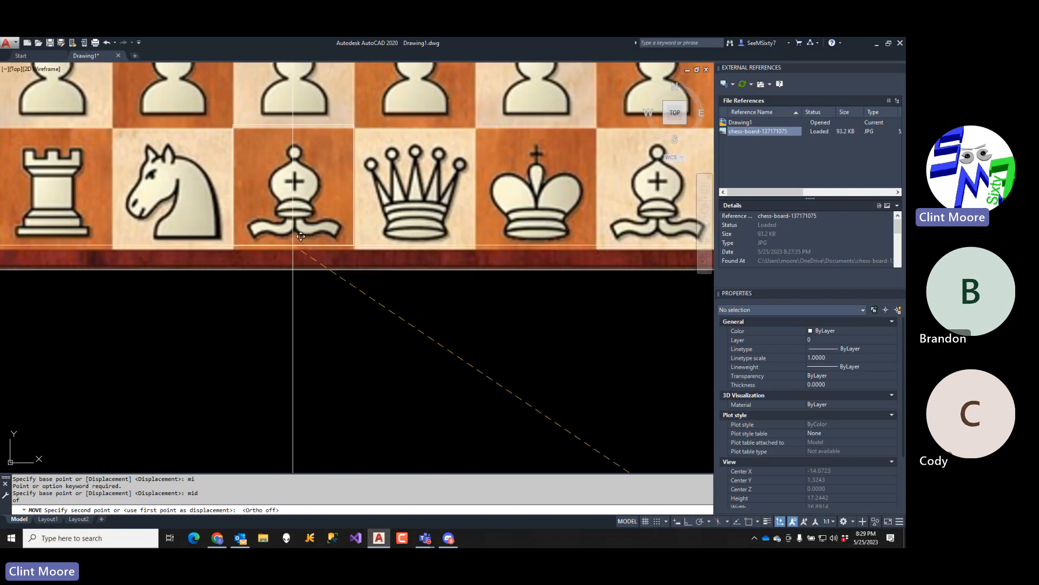
{"action": "middle_click_drag", "start_coordinate": [295, 238], "coordinate": [389, 397]}
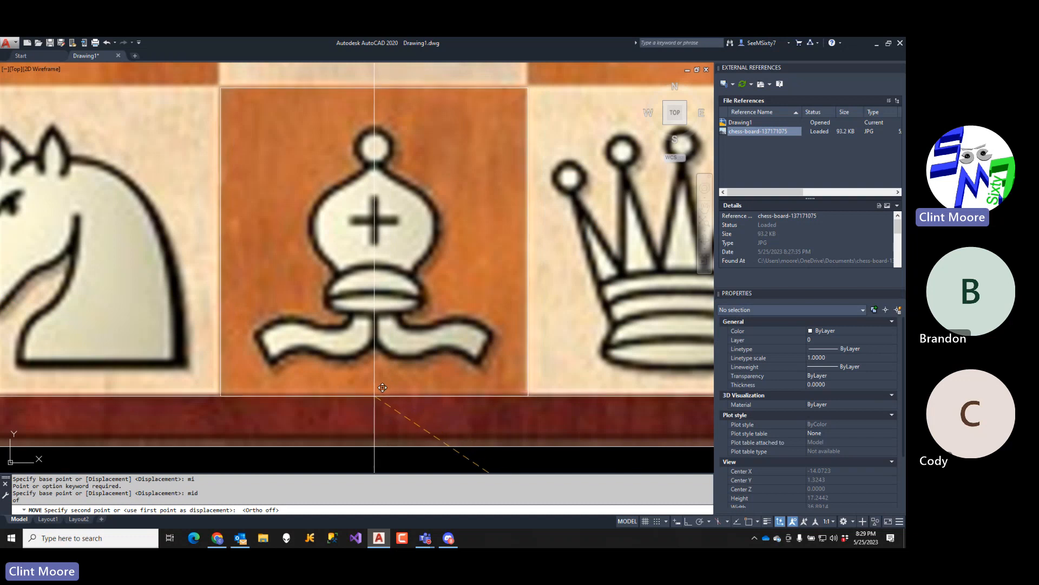
{"action": "left_click", "coordinate": [382, 388]}
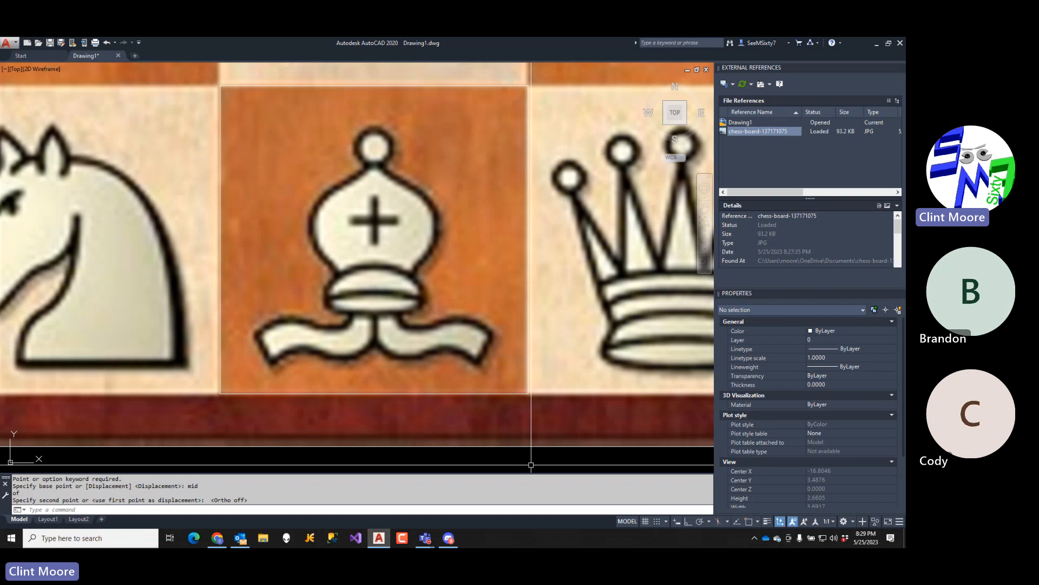
- Draw a rough polyline around the bishop's right half, from the right foot's lower tip through arc segments to below the top ball
{"action": "type", "text": "pl"}
{"action": "key", "text": "Return"}
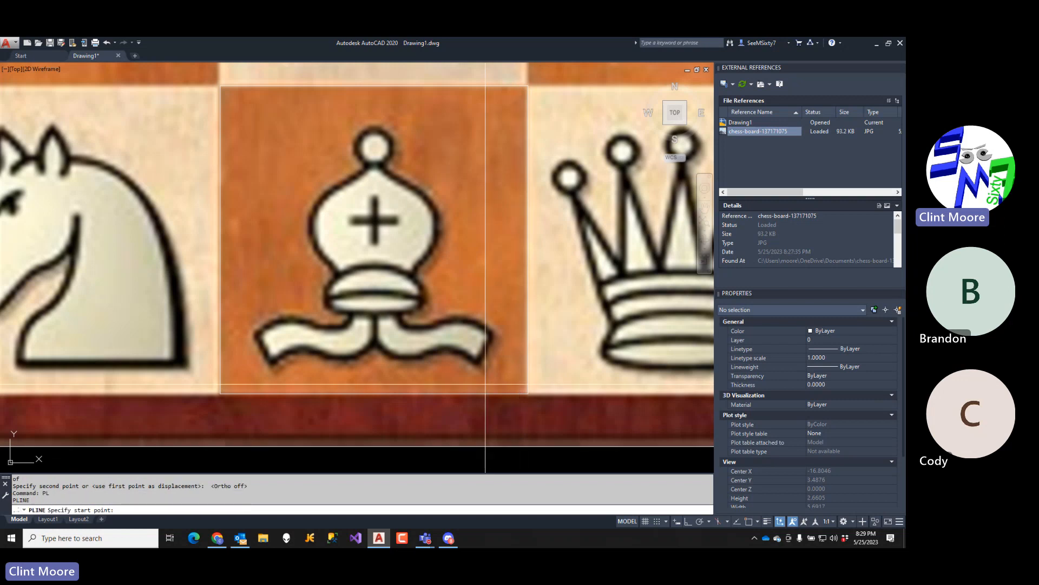
{"action": "left_click", "coordinate": [476, 366]}
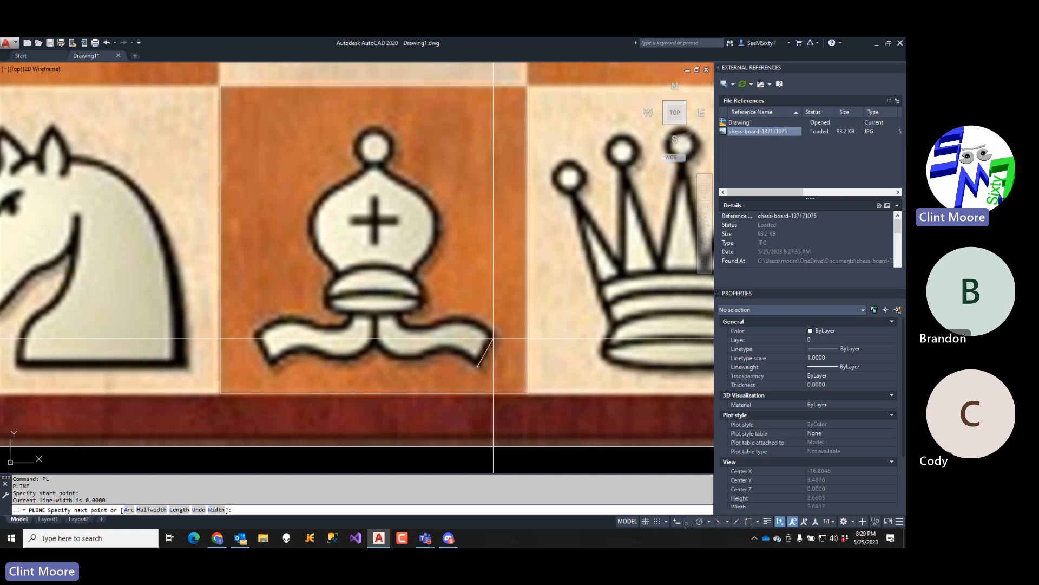
{"action": "type", "text": "a"}
{"action": "key", "text": "Return"}
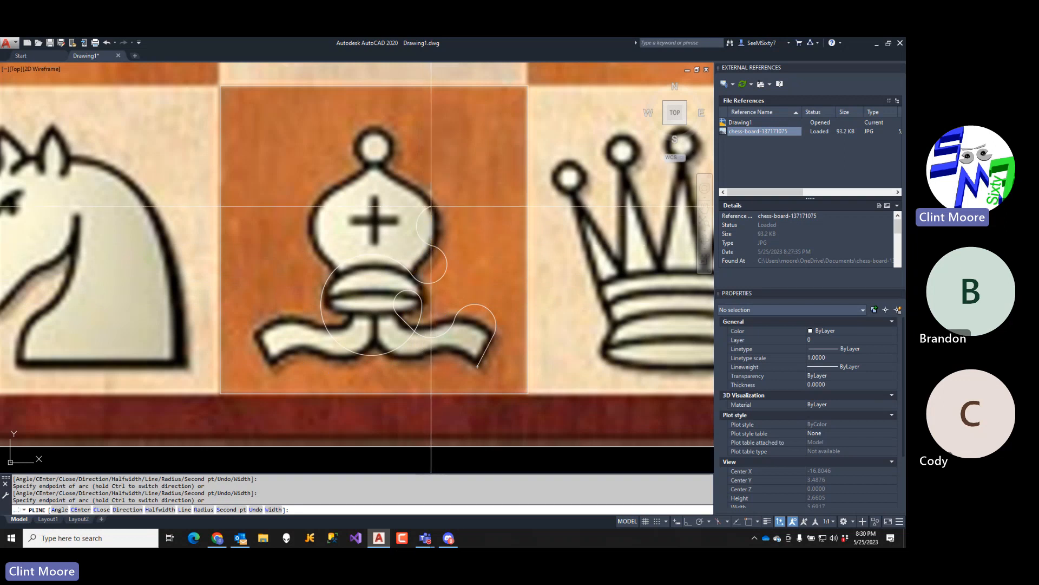
{"action": "left_click", "coordinate": [431, 206]}
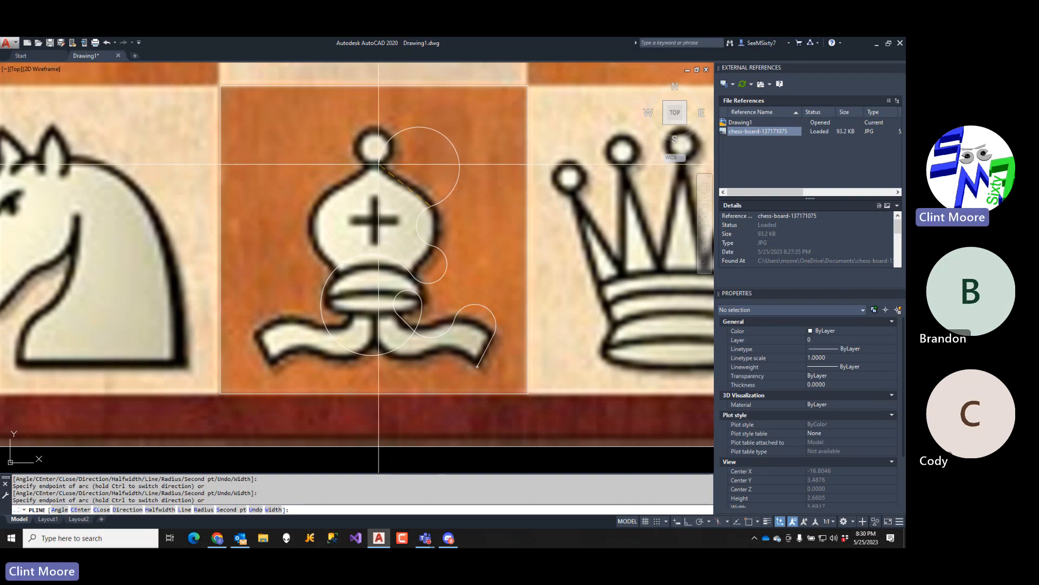
{"action": "left_click", "coordinate": [379, 163]}
{"action": "key", "text": "Return"}
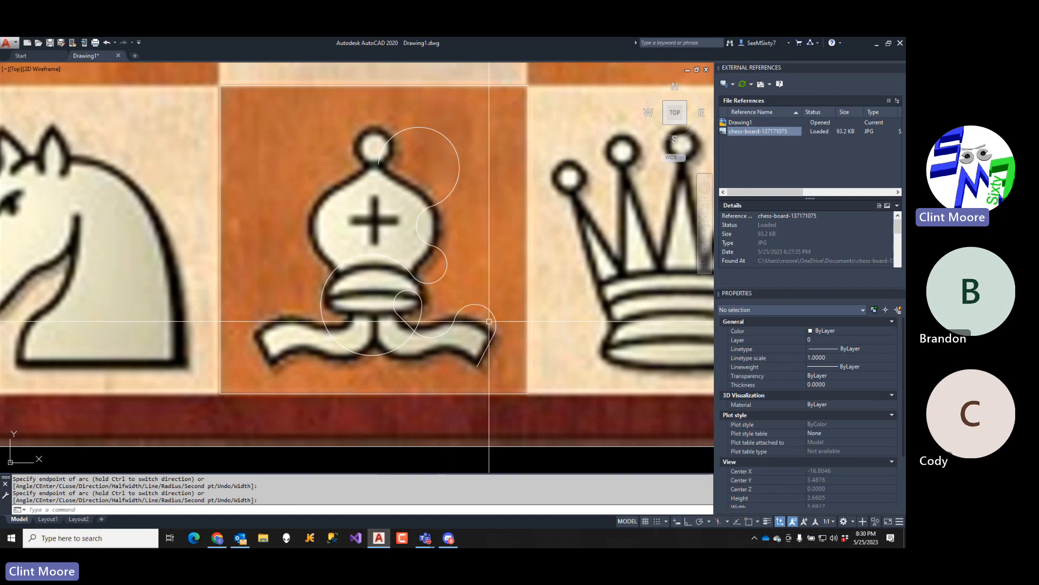
- Reshape the polyline's segments from the right foot's outer corner to the neck to follow the foot's upper edge and inner curve
{"action": "scroll", "coordinate": [483, 309], "scroll_direction": "up", "scroll_amount": 4}
{"action": "left_click", "coordinate": [471, 279]}
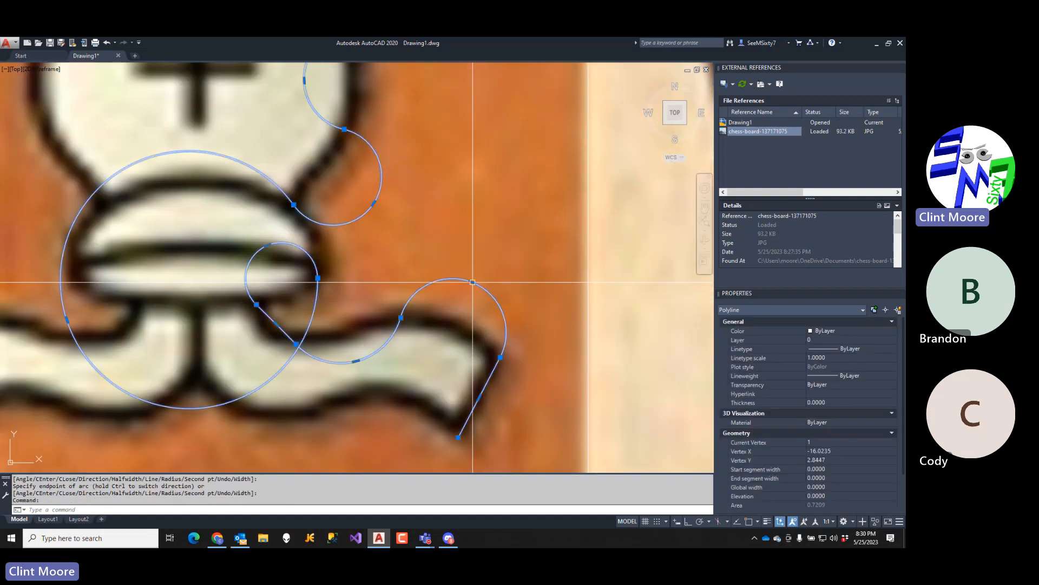
{"action": "left_click", "coordinate": [473, 282]}
{"action": "left_click", "coordinate": [455, 323]}
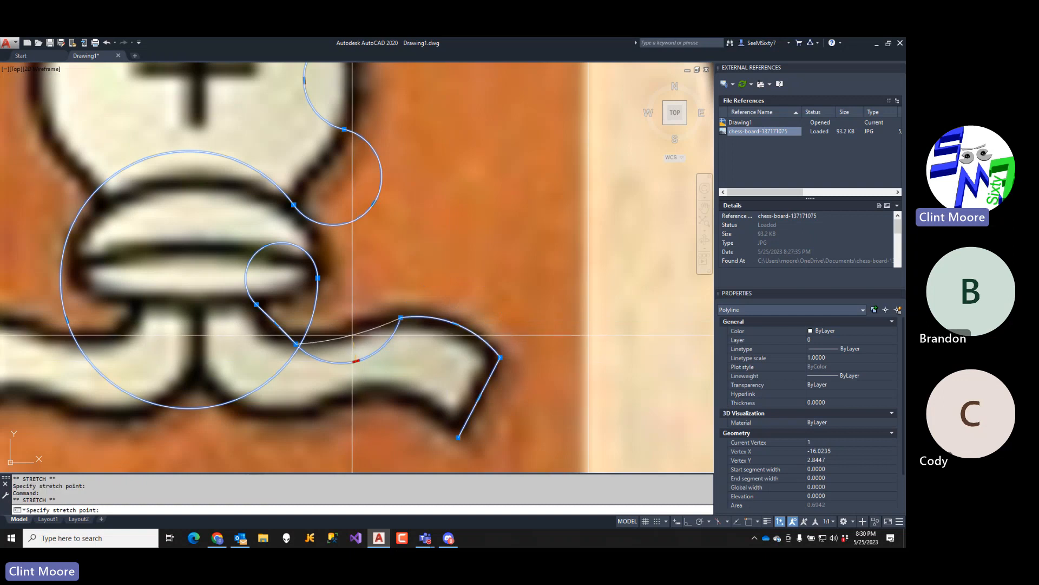
{"action": "left_click", "coordinate": [328, 341]}
{"action": "left_click", "coordinate": [328, 341]}
{"action": "left_click", "coordinate": [275, 323]}
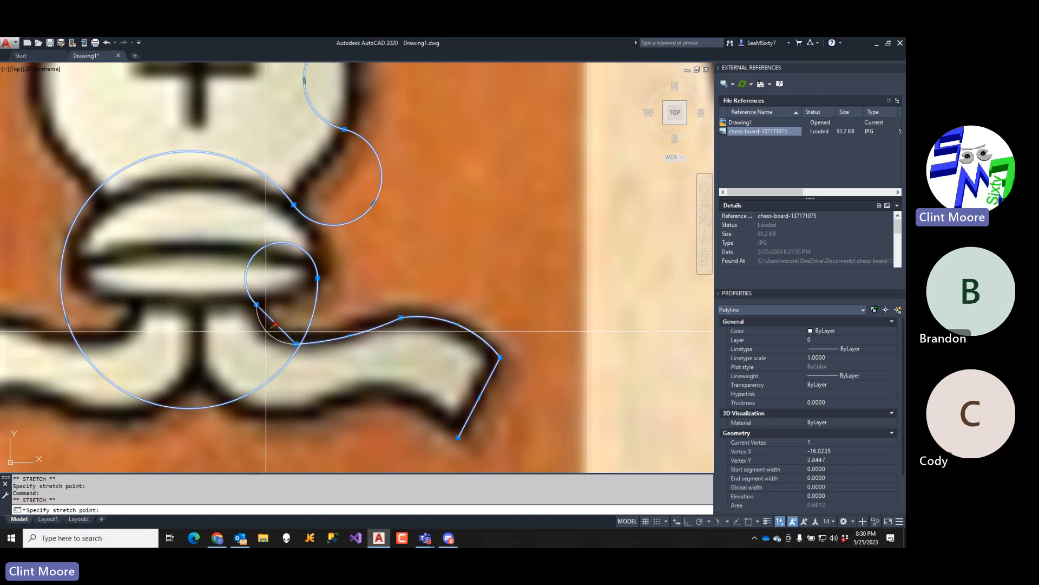
{"action": "left_click", "coordinate": [265, 331]}
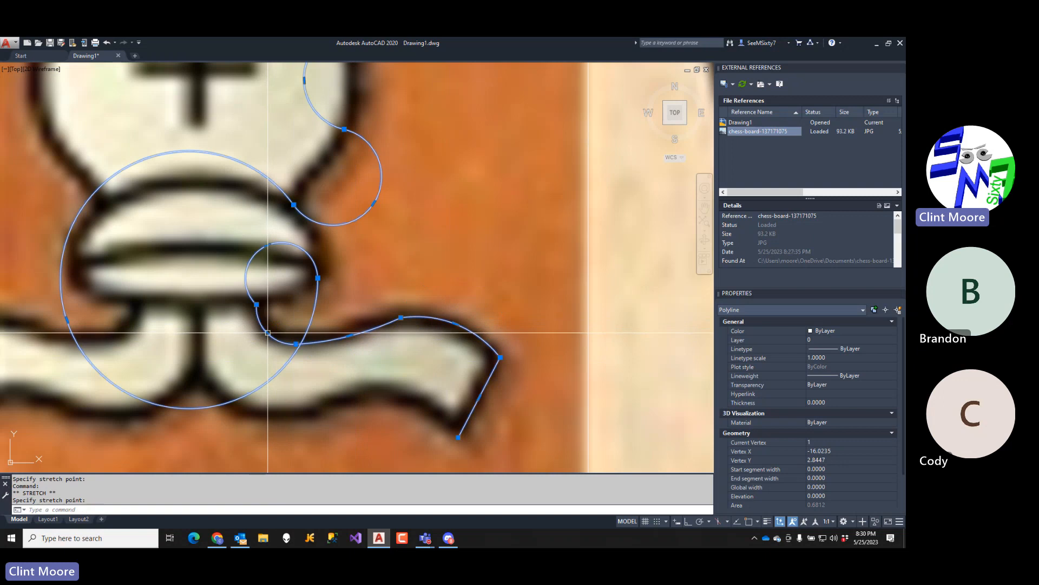
- Reshape the two oversized arcs at the bishop's collar to follow its underside and rounded right side
{"action": "left_click", "coordinate": [268, 245]}
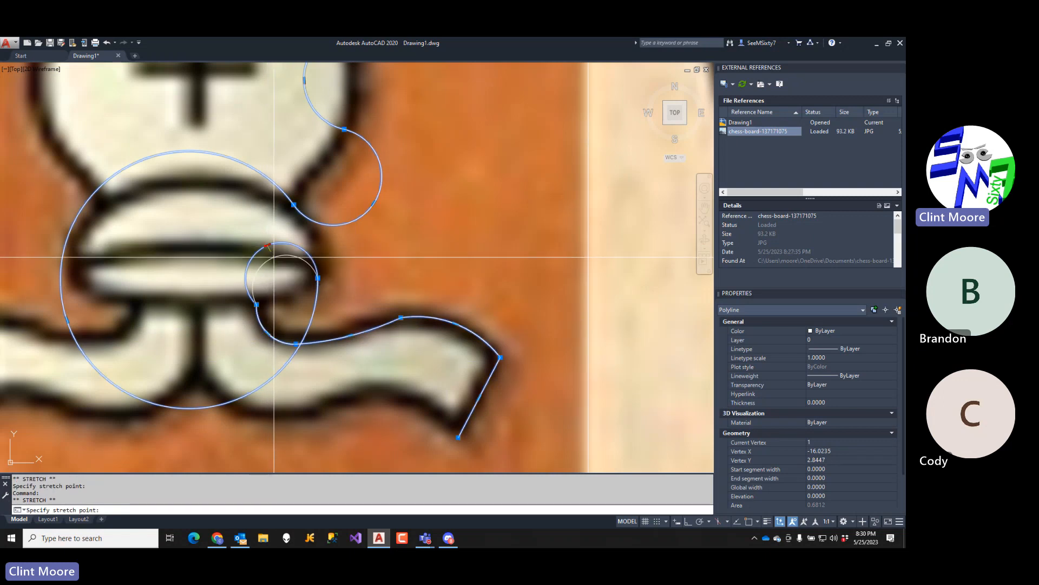
{"action": "left_click", "coordinate": [291, 297]}
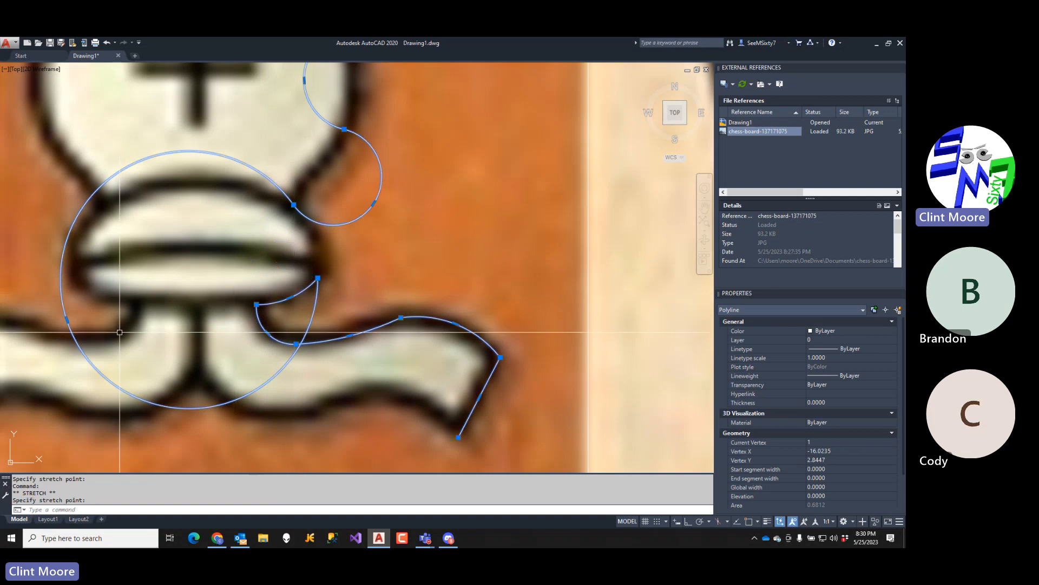
{"action": "left_click", "coordinate": [67, 320]}
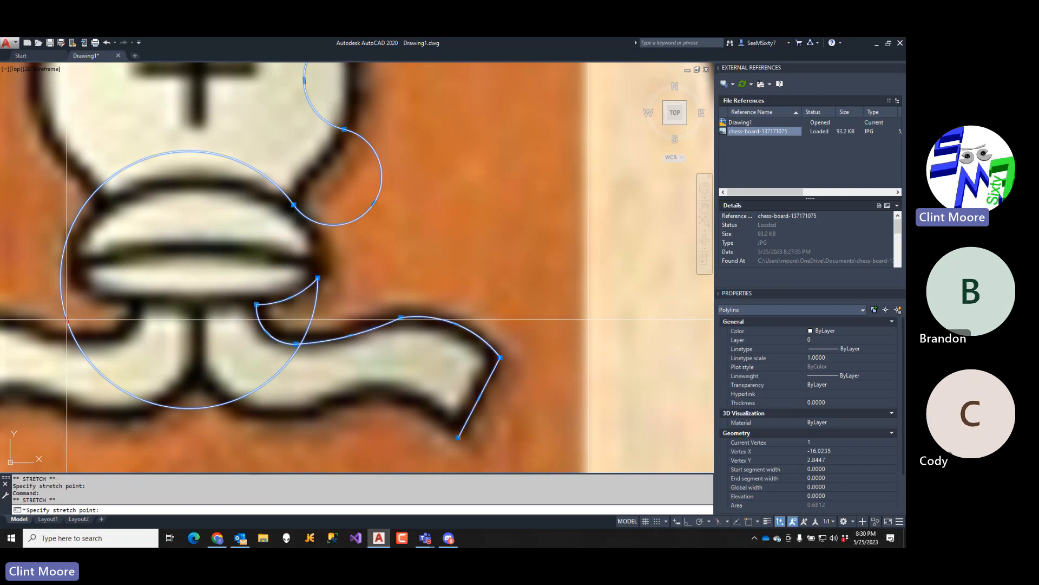
{"action": "left_click", "coordinate": [318, 245]}
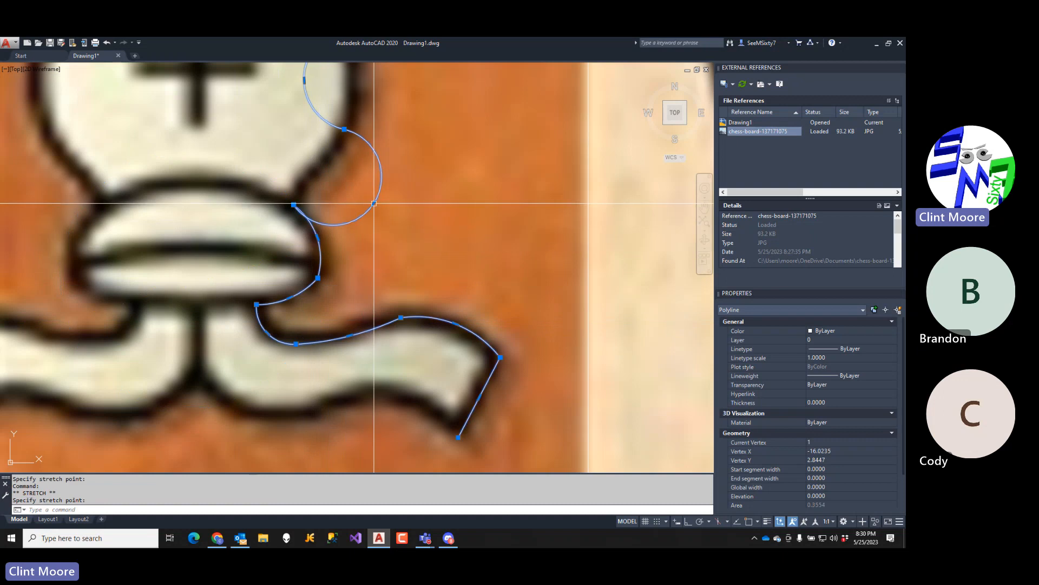
- Reshape the arcs above the collar to follow the body's lower curve, bulging right side and upper slope to the ball
{"action": "left_click", "coordinate": [374, 203]}
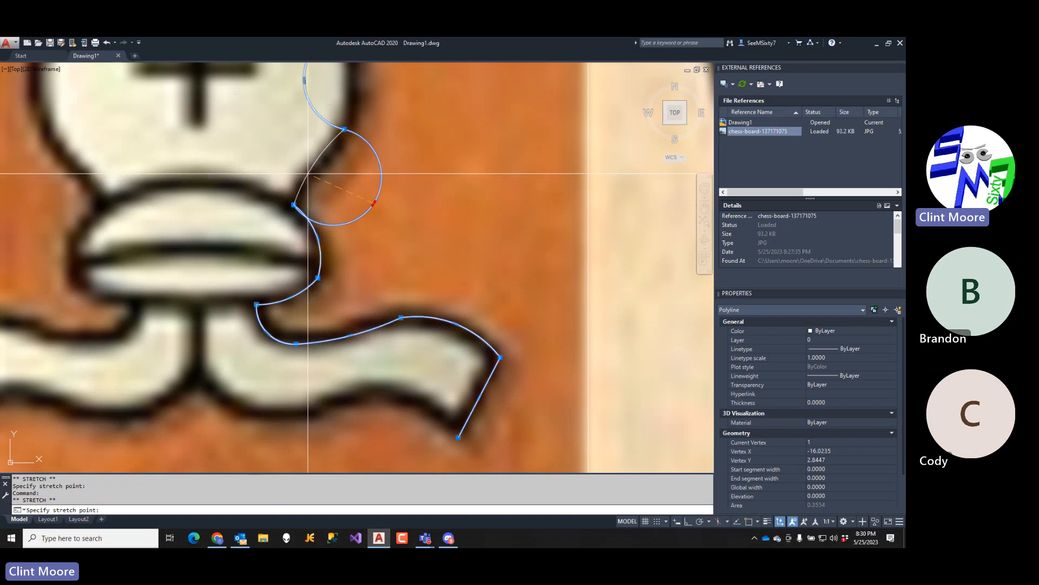
{"action": "left_click", "coordinate": [307, 173]}
{"action": "scroll", "coordinate": [403, 320], "scroll_direction": "down", "scroll_amount": 4}
{"action": "scroll", "coordinate": [369, 190], "scroll_direction": "up", "scroll_amount": 5}
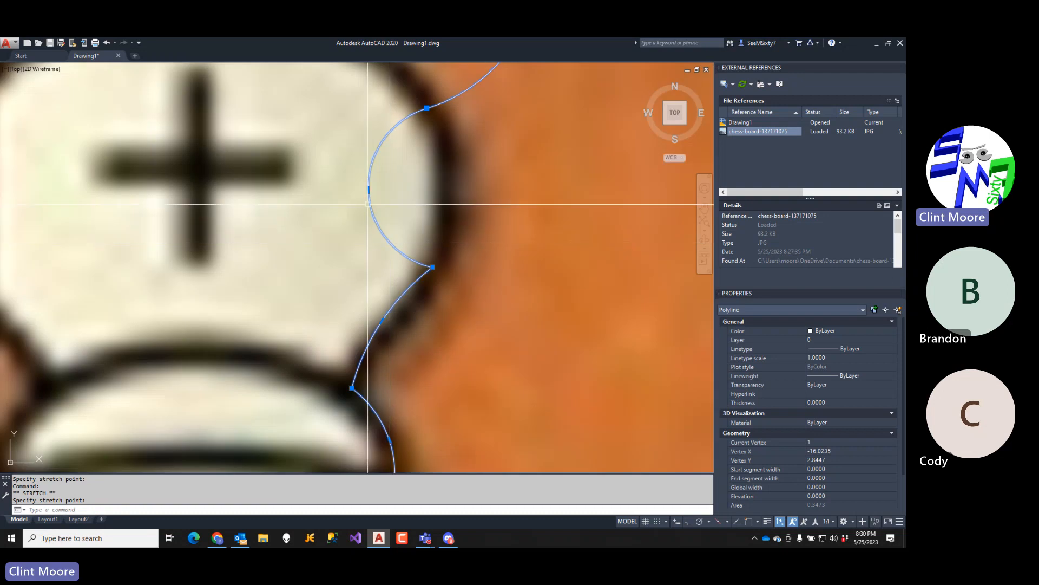
{"action": "left_click", "coordinate": [369, 190]}
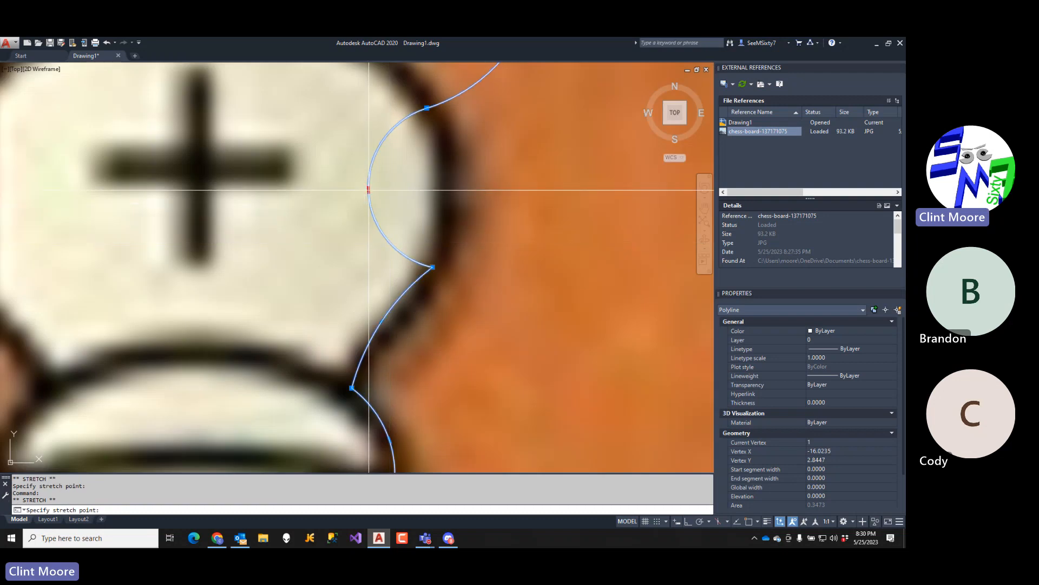
{"action": "left_click", "coordinate": [451, 190]}
{"action": "middle_click_drag", "start_coordinate": [464, 163], "coordinate": [545, 303]}
{"action": "scroll", "coordinate": [544, 302], "scroll_direction": "down", "scroll_amount": 2}
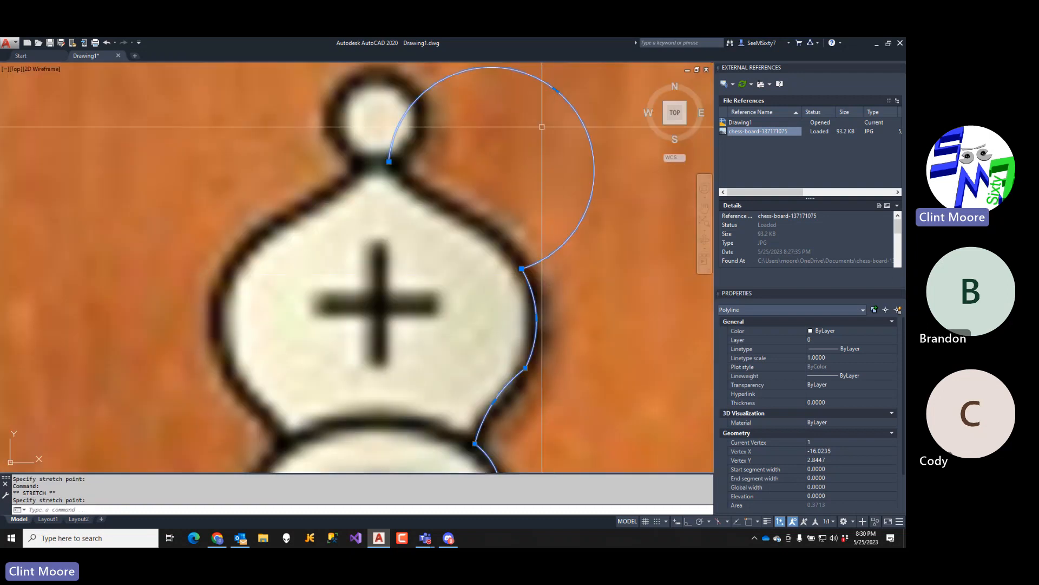
{"action": "left_click", "coordinate": [553, 89]}
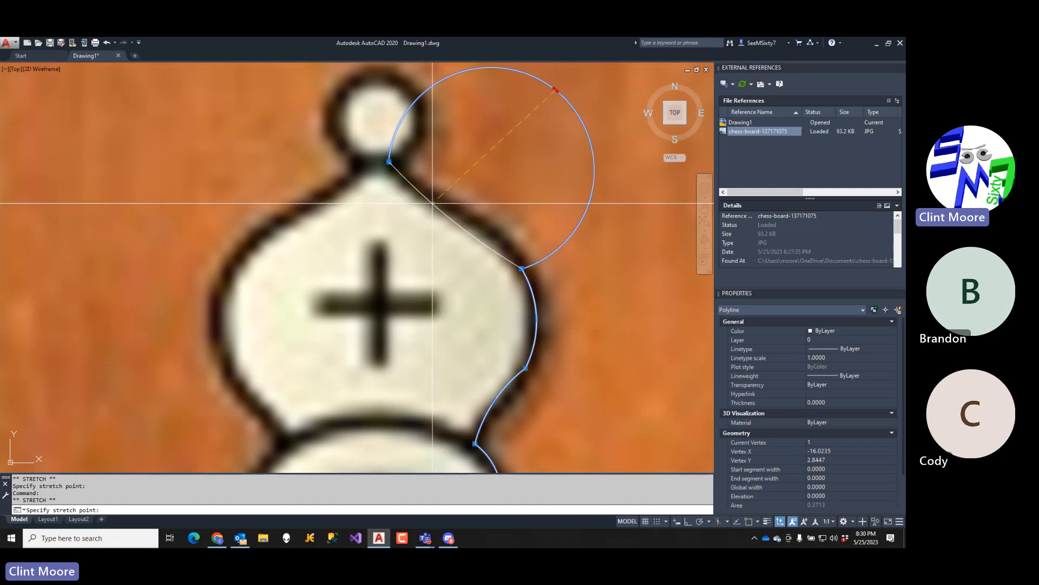
{"action": "key", "text": "Escape"}
- Draw a circle over the bishop's top ball, taking its centre's X from the midpoint of the square's upper edge
{"action": "scroll", "coordinate": [540, 223], "scroll_direction": "down", "scroll_amount": 4}
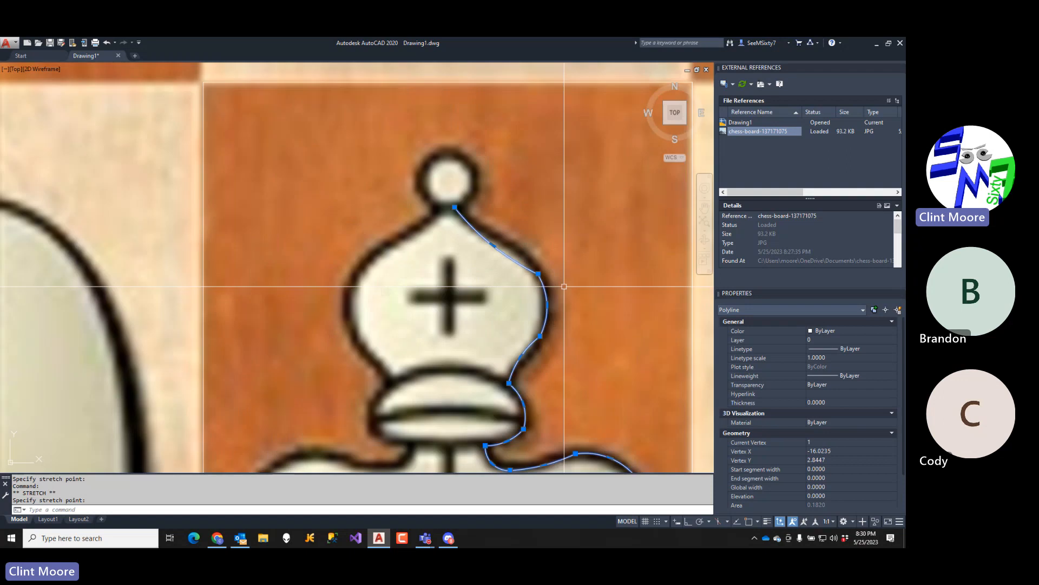
{"action": "type", "text": "c"}
{"action": "key", "text": "Return"}
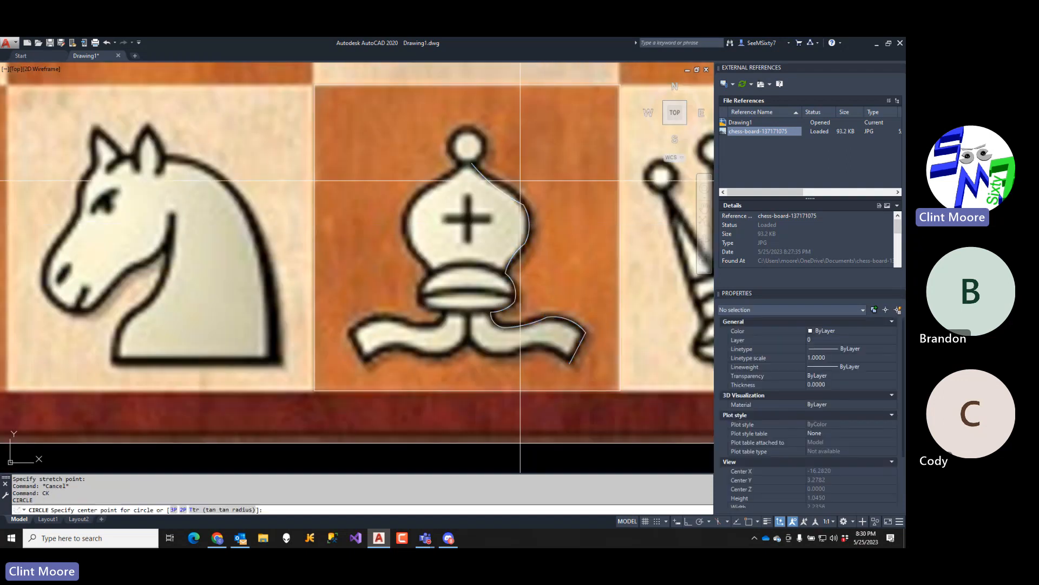
{"action": "scroll", "coordinate": [468, 146], "scroll_direction": "up", "scroll_amount": 2}
{"action": "scroll", "coordinate": [469, 146], "scroll_direction": "down", "scroll_amount": 4}
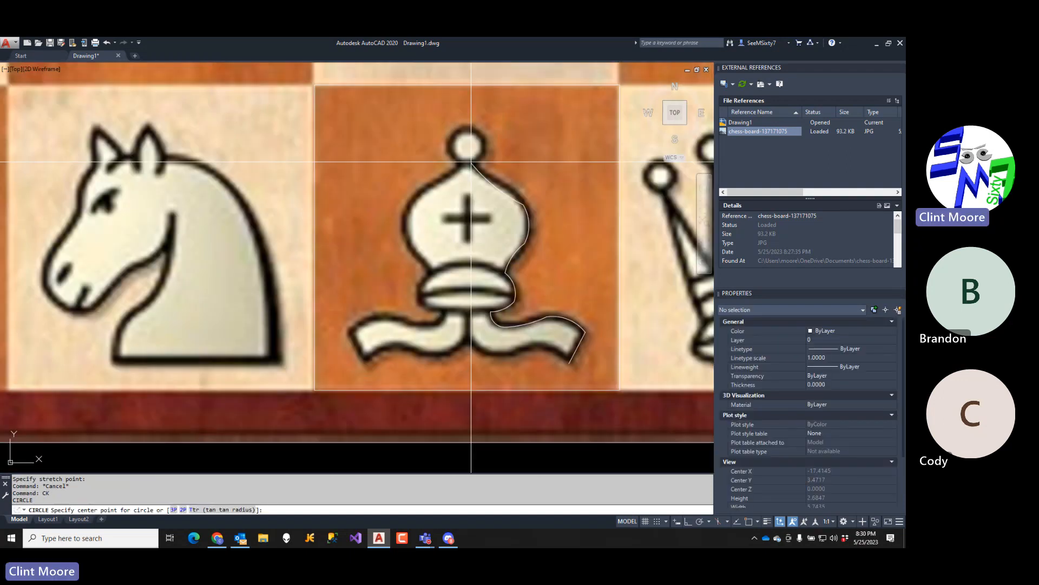
{"action": "type", "text": ".x"}
{"action": "key", "text": "Return"}
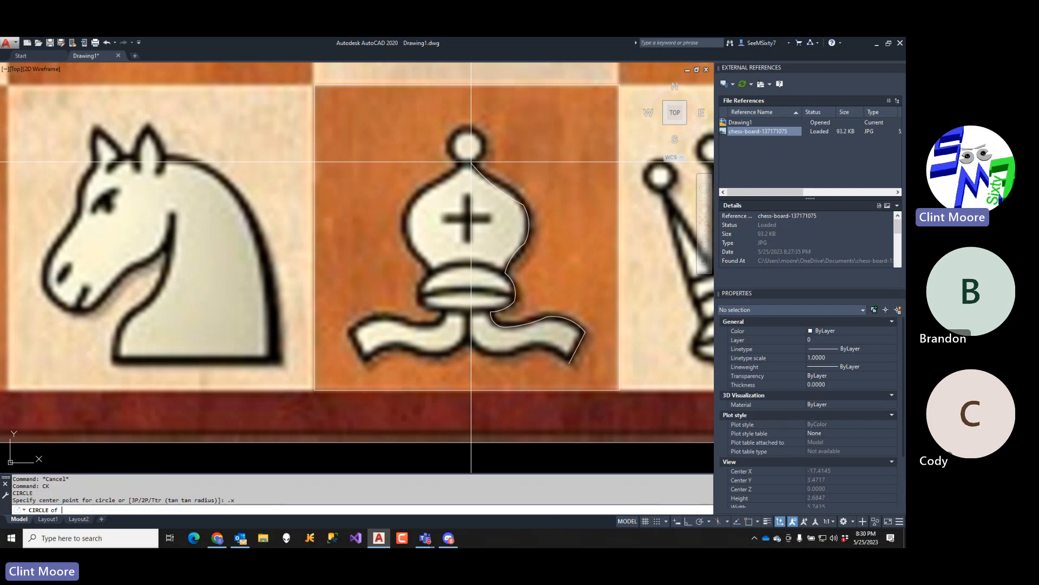
{"action": "key", "text": "Return"}
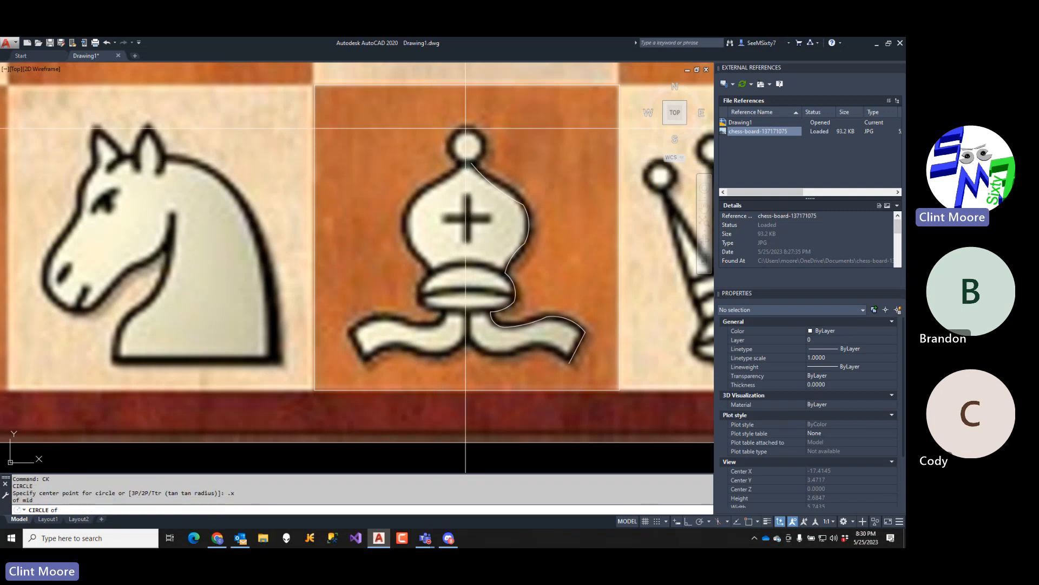
{"action": "left_click", "coordinate": [466, 85]}
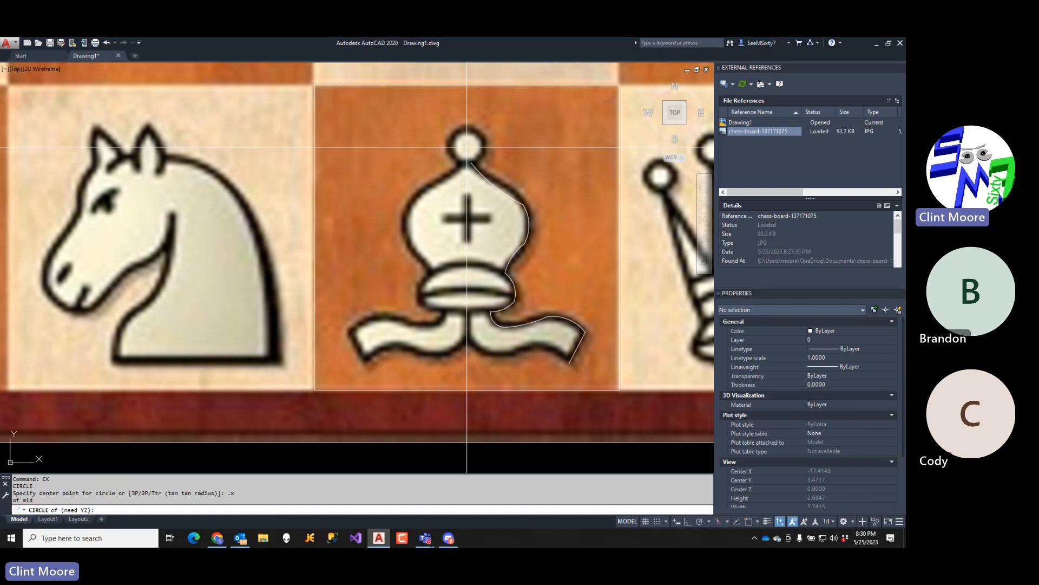
{"action": "left_click", "coordinate": [466, 146]}
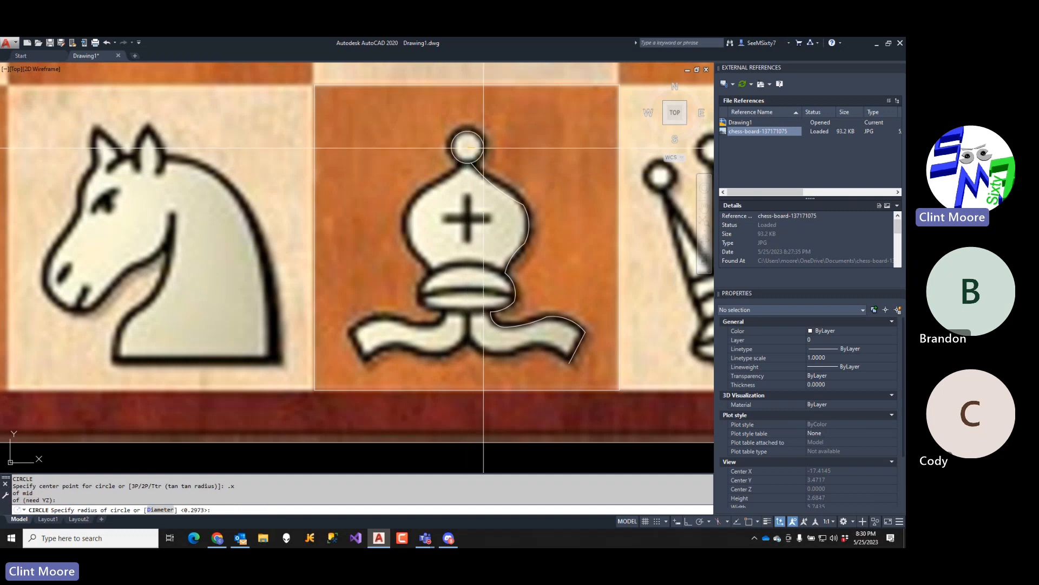
{"action": "scroll", "coordinate": [471, 157], "scroll_direction": "up", "scroll_amount": 8}
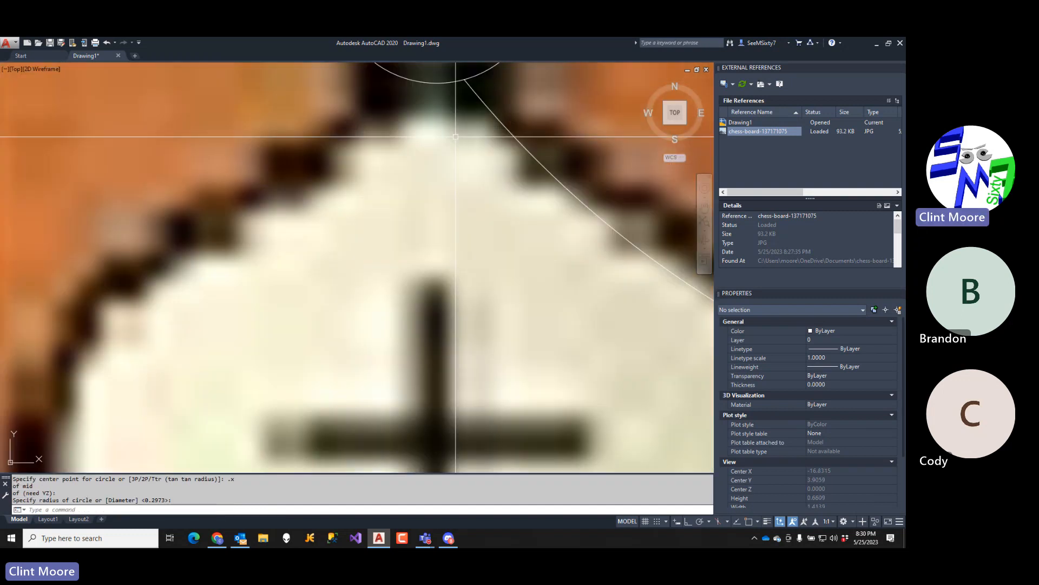
{"action": "scroll", "coordinate": [469, 94], "scroll_direction": "up", "scroll_amount": 10}
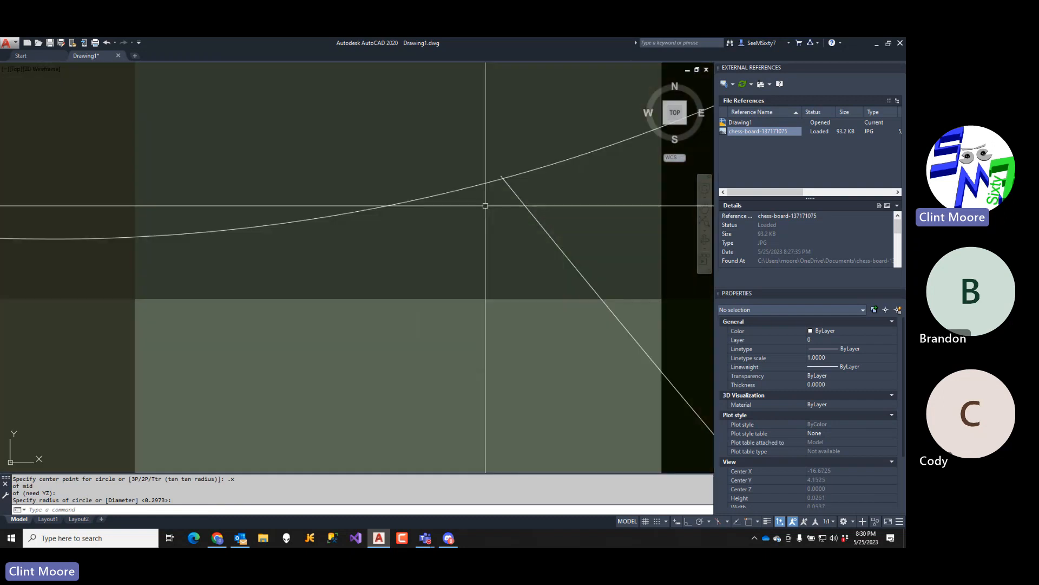
{"action": "scroll", "coordinate": [513, 187], "scroll_direction": "down", "scroll_amount": 18}
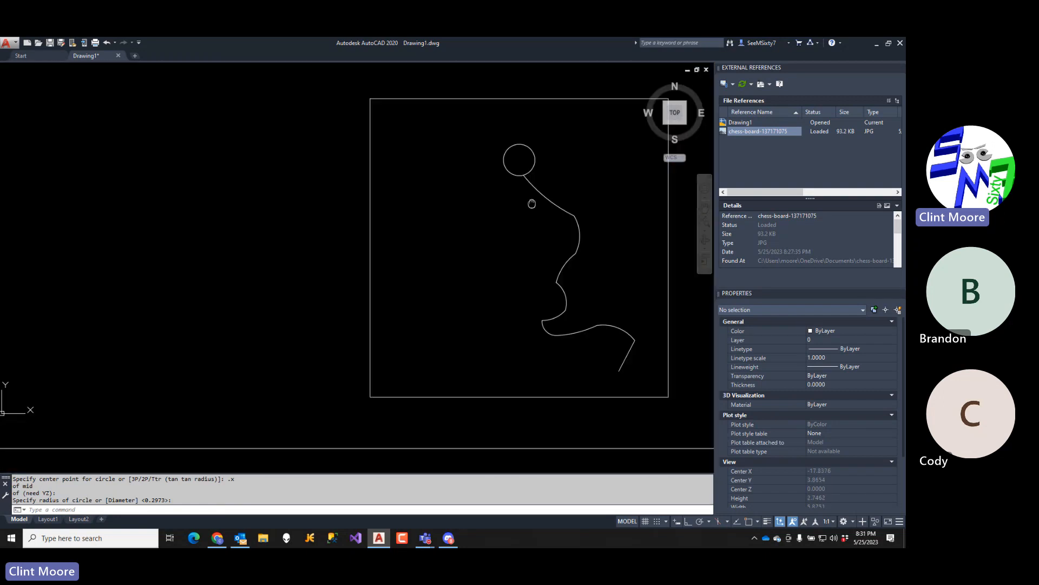
{"action": "scroll", "coordinate": [538, 213], "scroll_direction": "up", "scroll_amount": 2}
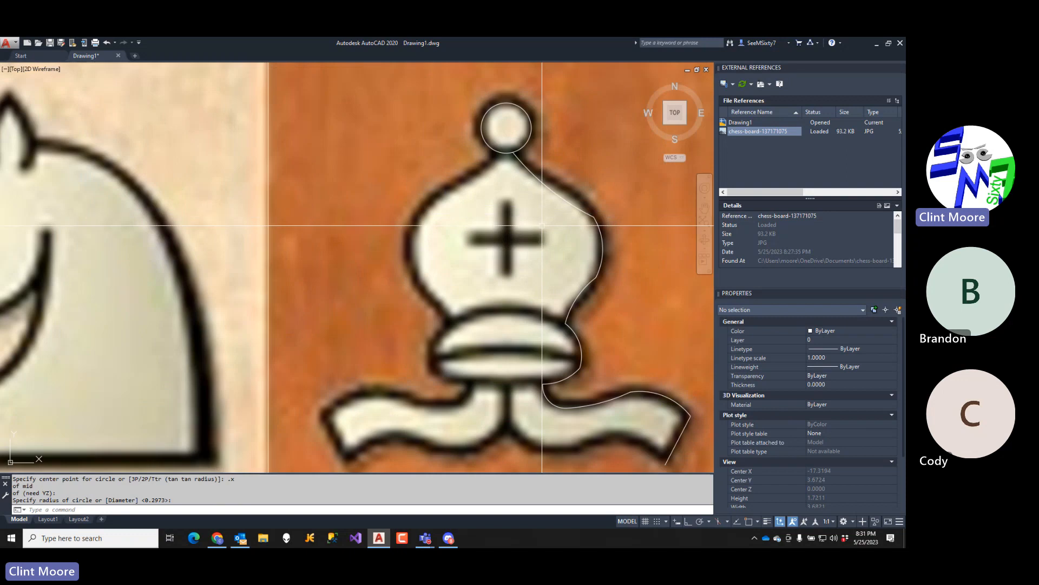
{"action": "scroll", "coordinate": [539, 213], "scroll_direction": "down", "scroll_amount": 2}
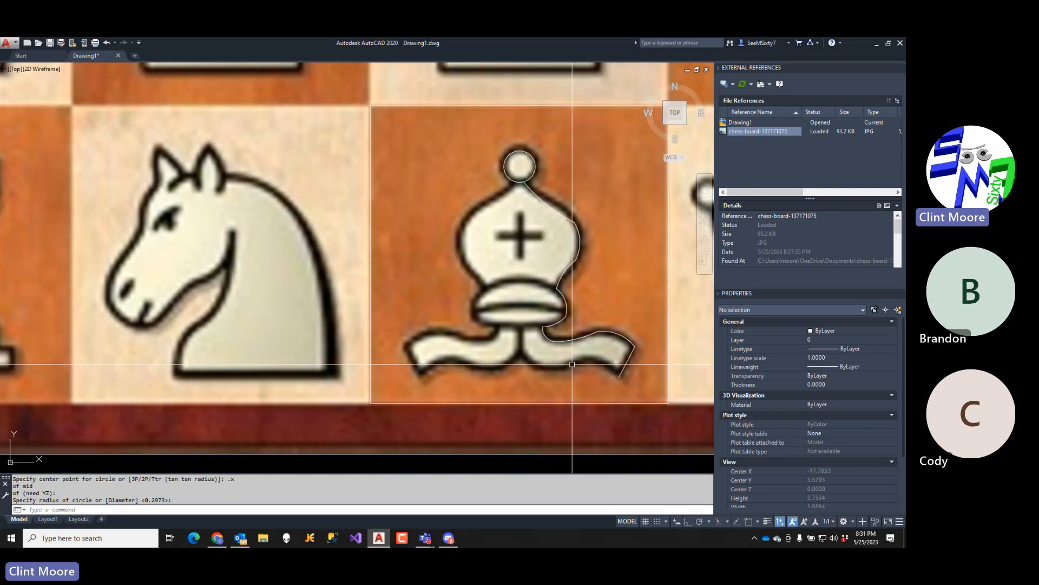
- Draw a rough two-arc polyline for the right foot's underside, from the outline's lower endpoint to the bishop's centre, and turn Ortho on
{"action": "type", "text": "PL"}
{"action": "key", "text": "Return"}
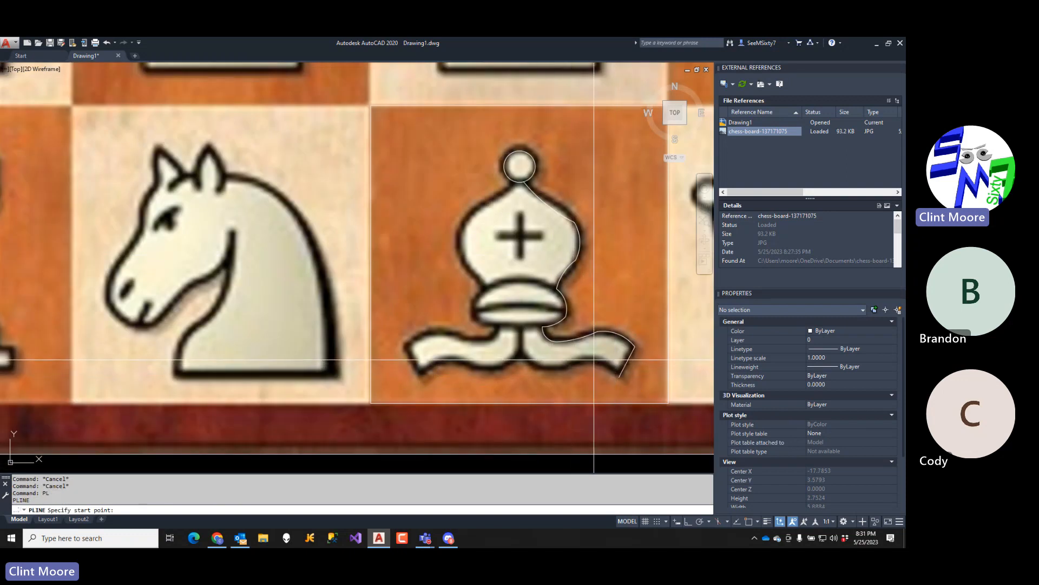
{"action": "type", "text": "endp"}
{"action": "key", "text": "Return"}
{"action": "left_click", "coordinate": [604, 369]}
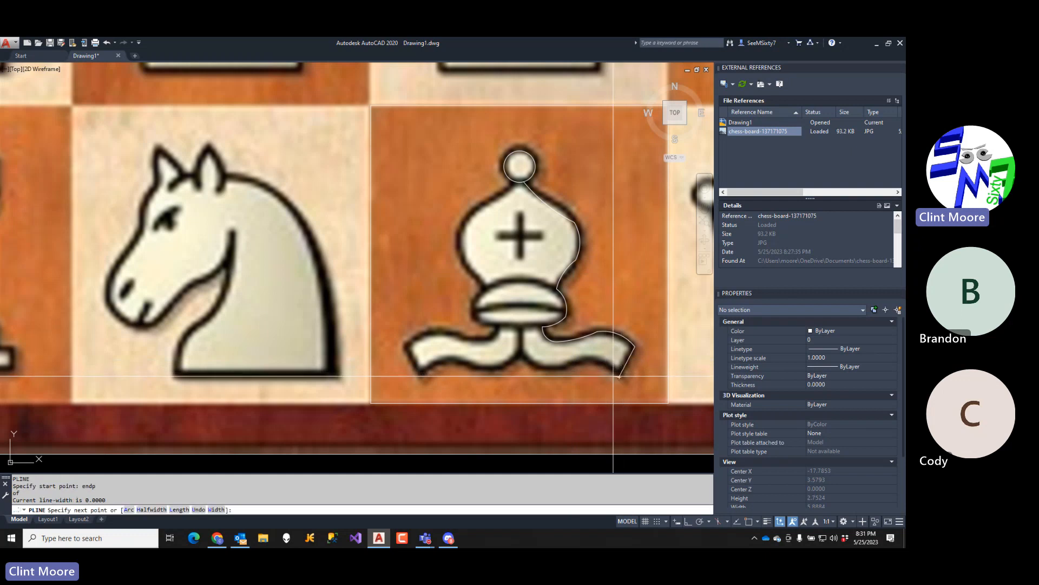
{"action": "type", "text": "a"}
{"action": "key", "text": "Return"}
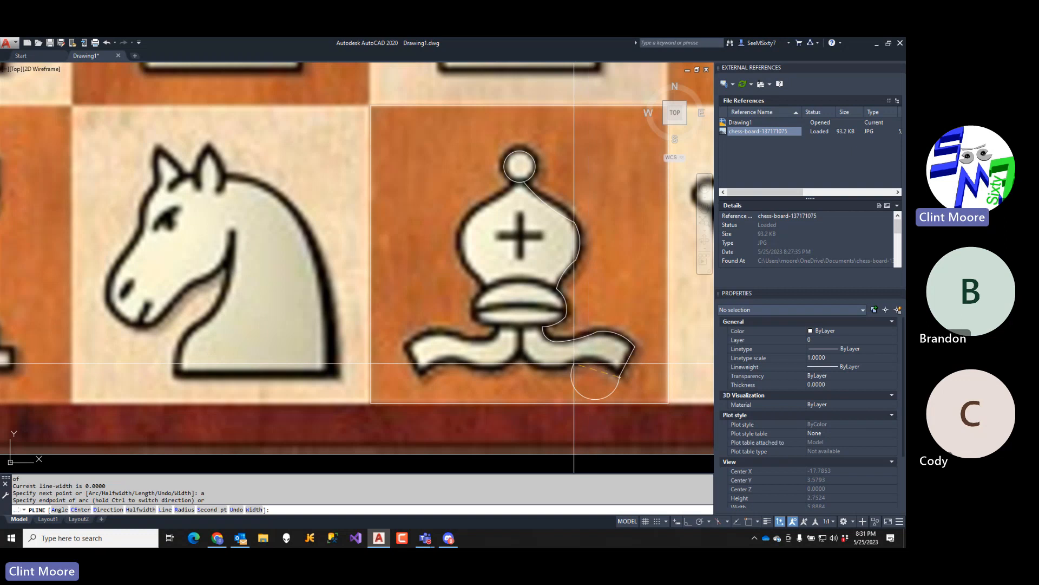
{"action": "left_click", "coordinate": [569, 367]}
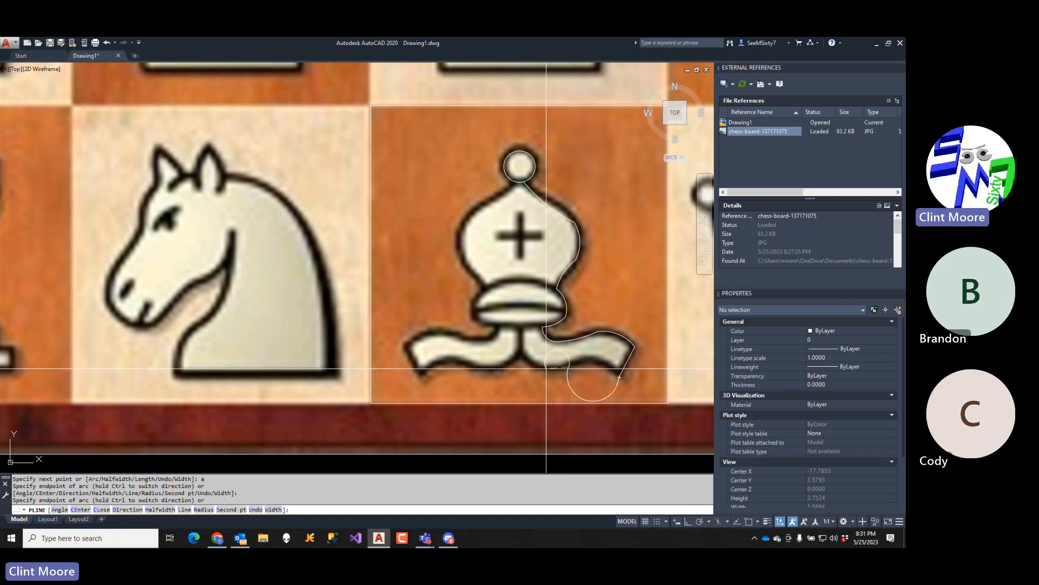
{"action": "left_click", "coordinate": [522, 354]}
{"action": "type", "text": "l"}
{"action": "key", "text": "Return"}
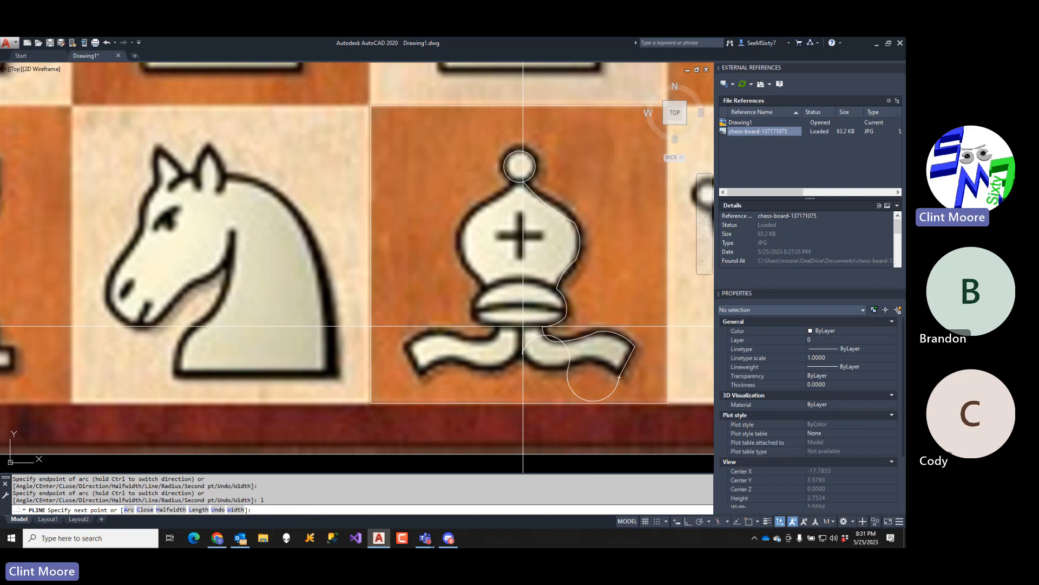
{"action": "key", "text": "F8"}
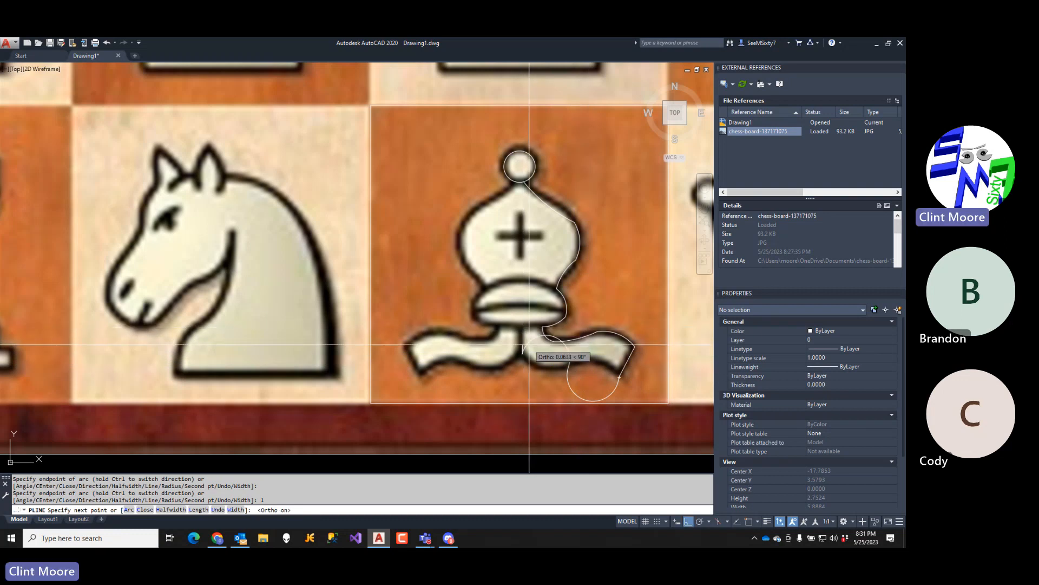
{"action": "key", "text": "Return"}
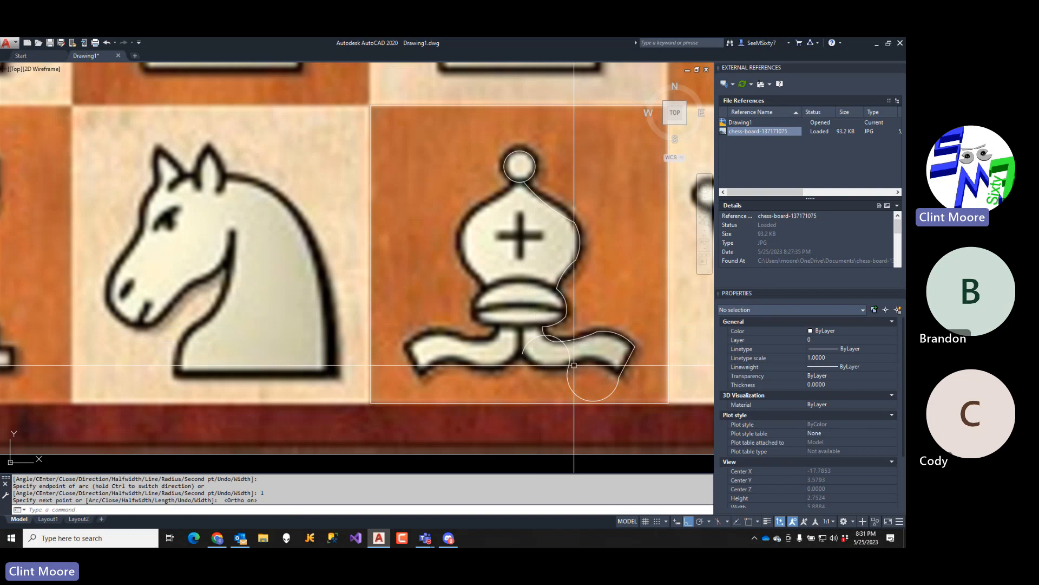
- Reshape the two rough arcs under the bishop's right foot to follow its curved underside up to the centre
{"action": "scroll", "coordinate": [538, 363], "scroll_direction": "up", "scroll_amount": 5}
{"action": "left_click", "coordinate": [569, 414]}
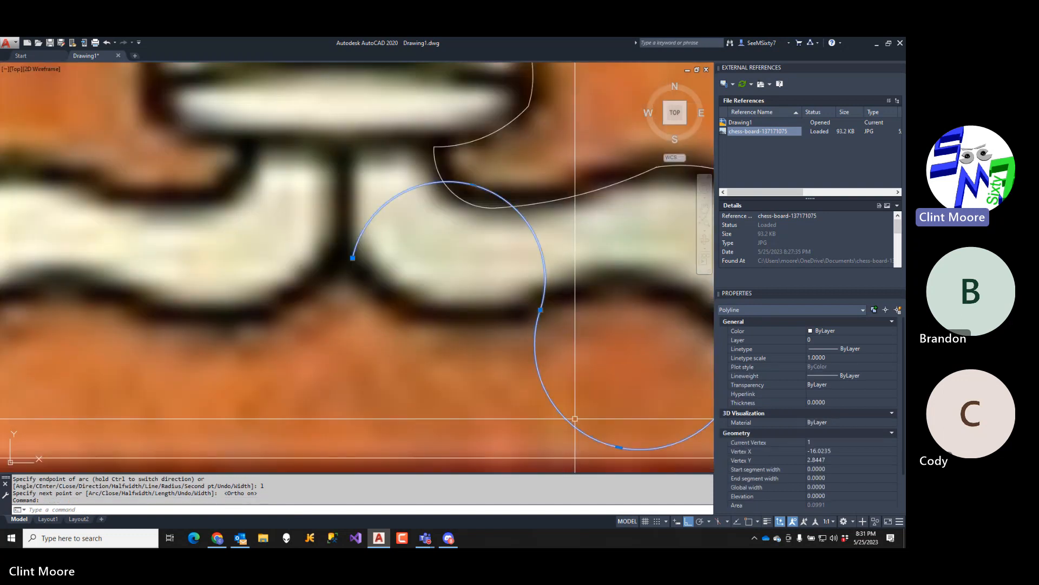
{"action": "middle_click_drag", "start_coordinate": [568, 414], "coordinate": [456, 382]}
{"action": "left_click", "coordinate": [466, 386]}
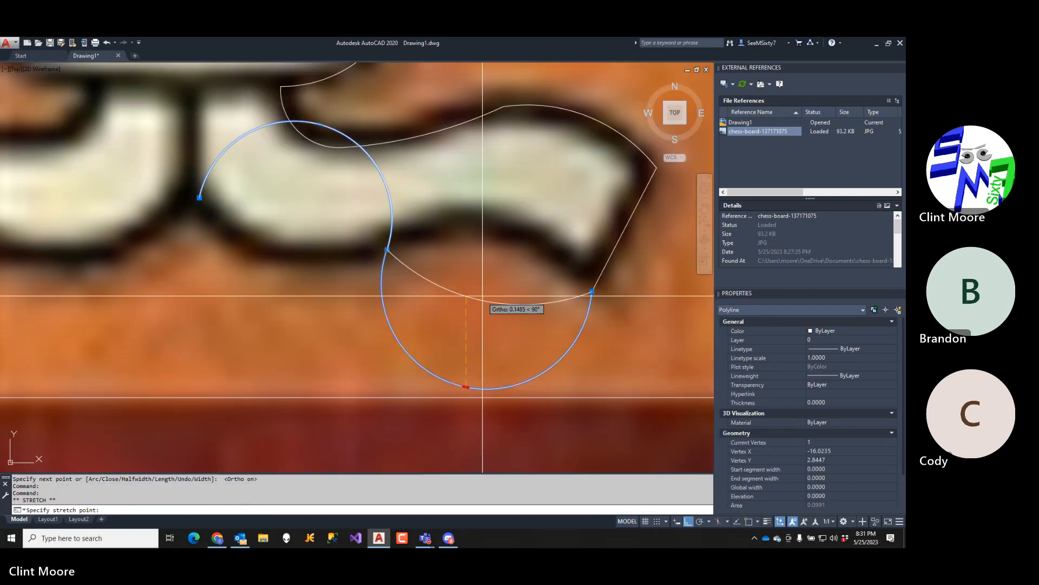
{"action": "left_click", "coordinate": [320, 125]}
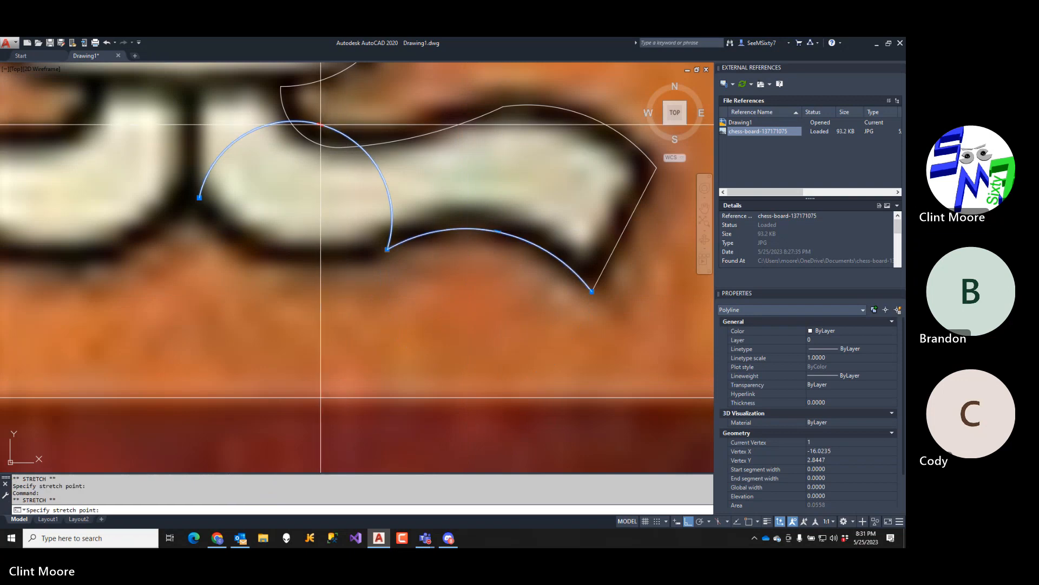
{"action": "left_click", "coordinate": [274, 265]}
{"action": "scroll", "coordinate": [289, 259], "scroll_direction": "down", "scroll_amount": 2}
{"action": "middle_click_drag", "start_coordinate": [297, 260], "coordinate": [425, 319]}
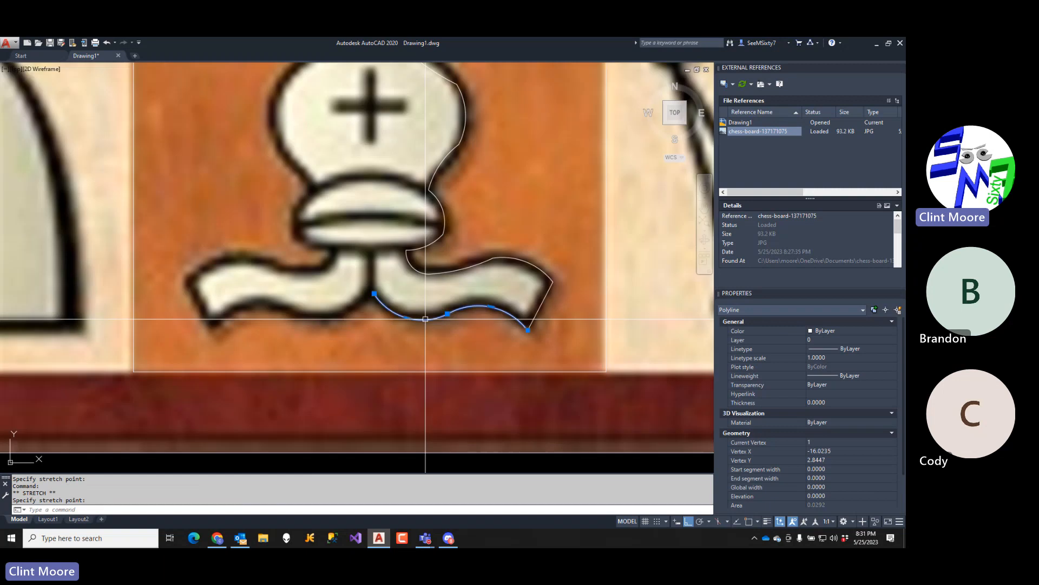
{"action": "key", "text": "Escape"}
- Draw a vertical centre line from the centre of the bishop's ball circle down to just above the square's lower edge
{"action": "scroll", "coordinate": [449, 322], "scroll_direction": "down", "scroll_amount": 3}
{"action": "type", "text": "L"}
{"action": "key", "text": "Return"}
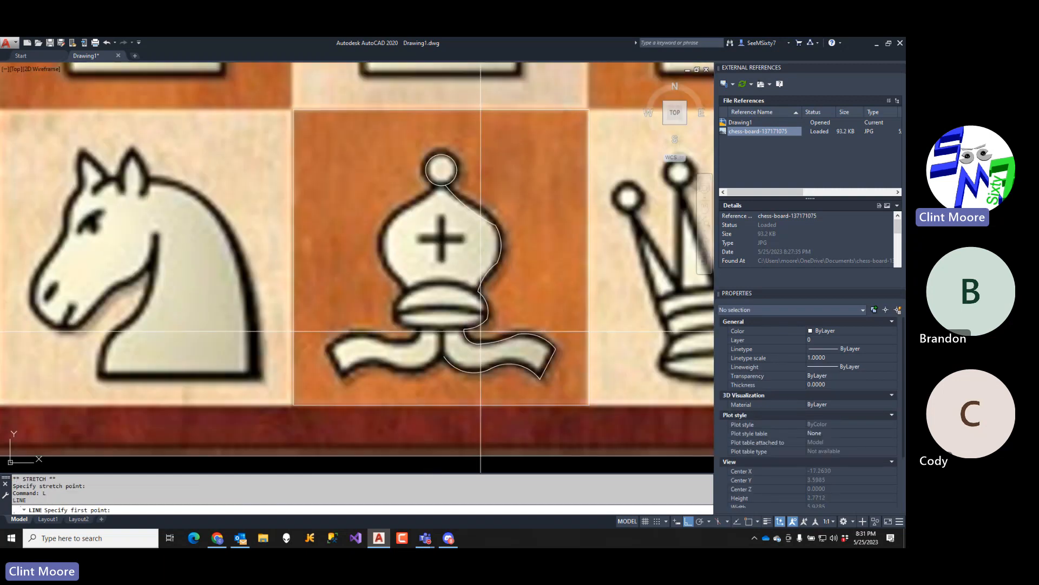
{"action": "type", "text": "cen"}
{"action": "key", "text": "Return"}
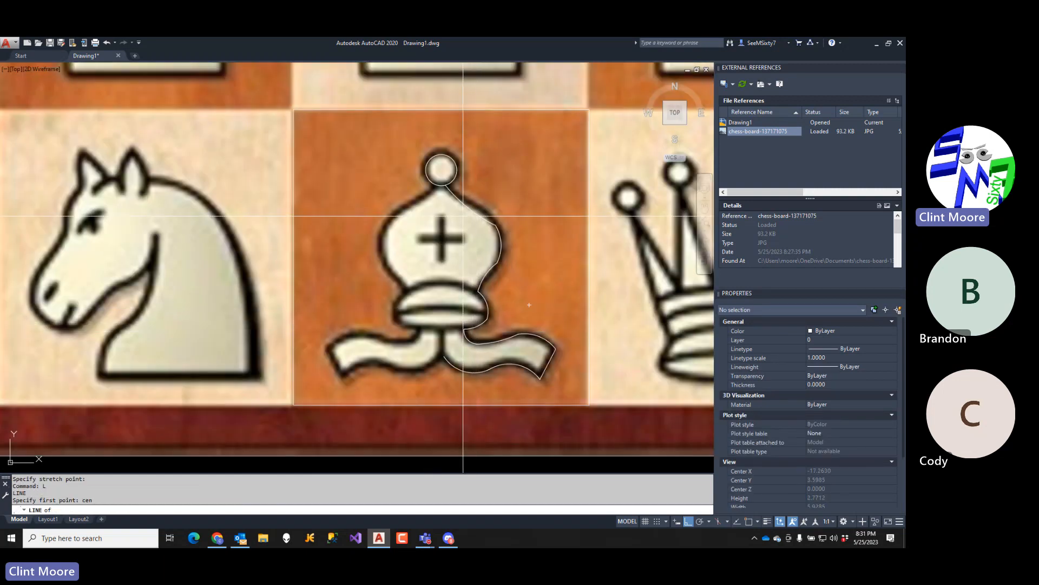
{"action": "left_click", "coordinate": [441, 170]}
{"action": "left_click", "coordinate": [480, 404]}
{"action": "key", "text": "Return"}
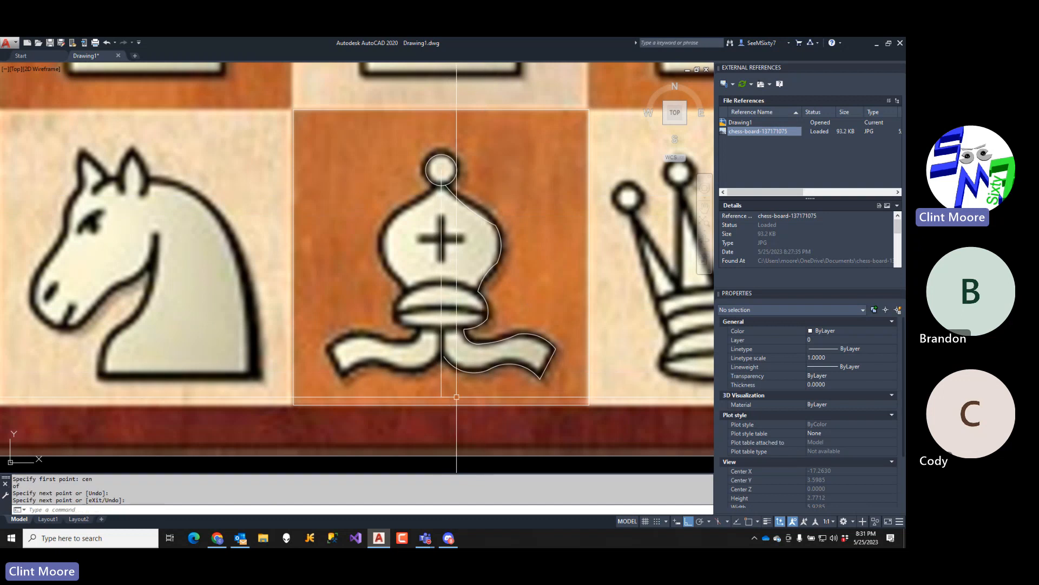
- Extend the foot's underside polyline to meet the vertical centre line
{"action": "scroll", "coordinate": [441, 366], "scroll_direction": "up", "scroll_amount": 5}
{"action": "type", "text": "ex"}
{"action": "key", "text": "Return"}
{"action": "left_click", "coordinate": [467, 361]}
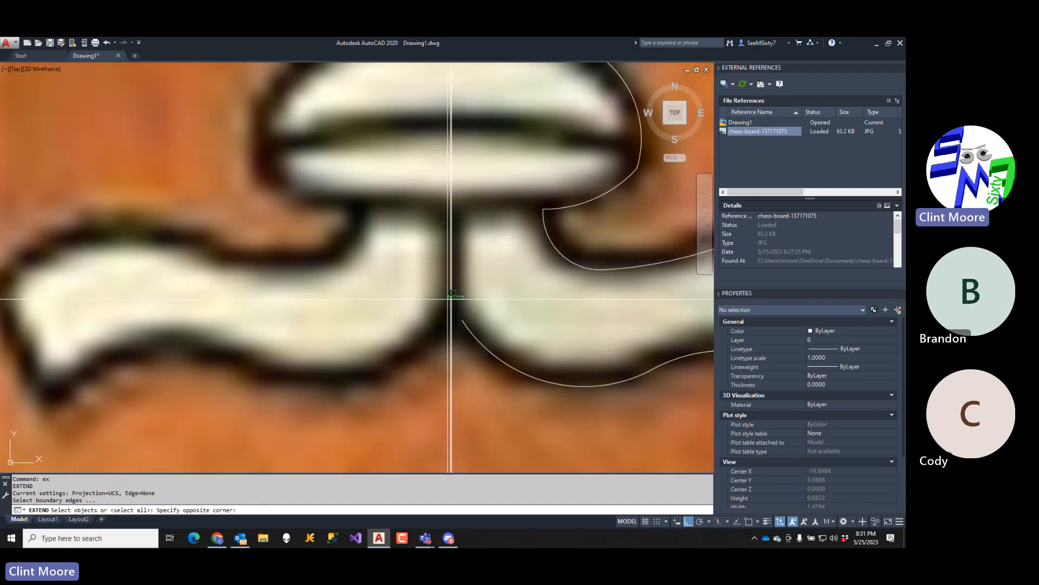
{"action": "left_click", "coordinate": [447, 300]}
{"action": "scroll", "coordinate": [478, 345], "scroll_direction": "down", "scroll_amount": 3}
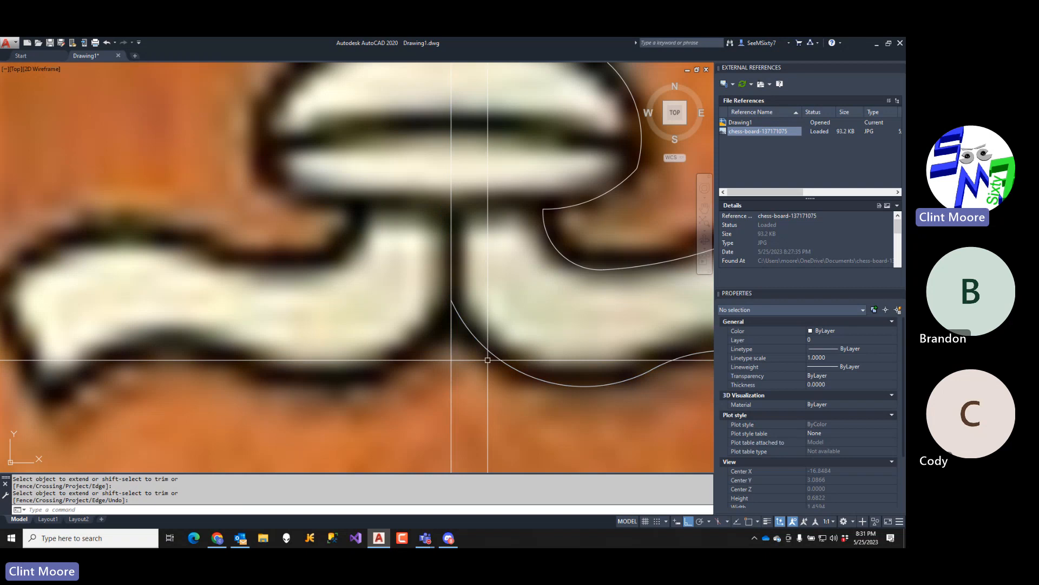
{"action": "key", "text": "Escape"}
{"action": "scroll", "coordinate": [487, 348], "scroll_direction": "down", "scroll_amount": 4}
{"action": "key", "text": "Escape"}
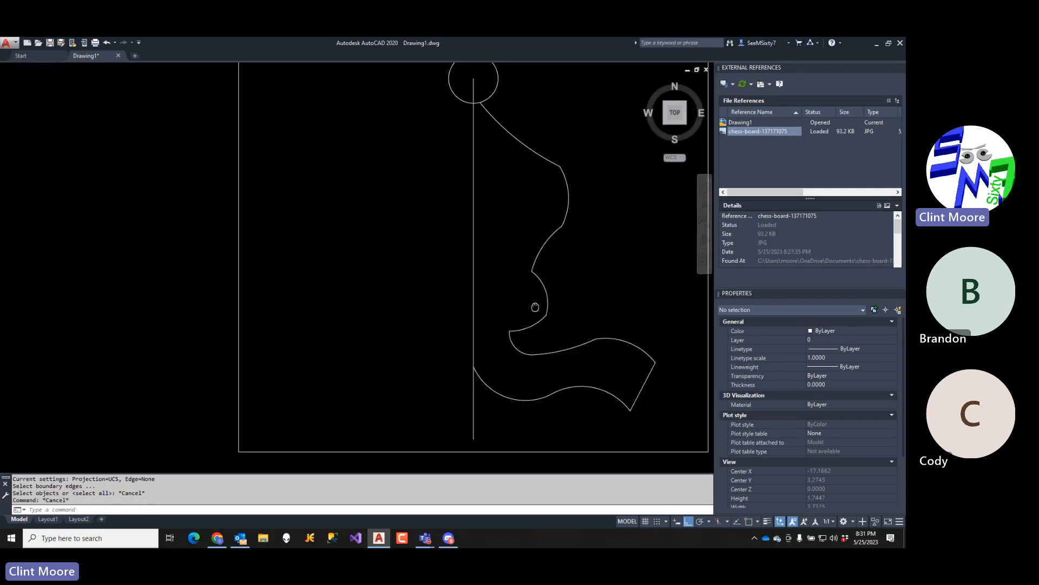
{"action": "scroll", "coordinate": [537, 326], "scroll_direction": "up", "scroll_amount": 2}
{"action": "key", "text": "Escape"}
{"action": "key", "text": "Escape"}
{"action": "scroll", "coordinate": [536, 326], "scroll_direction": "down", "scroll_amount": 3}
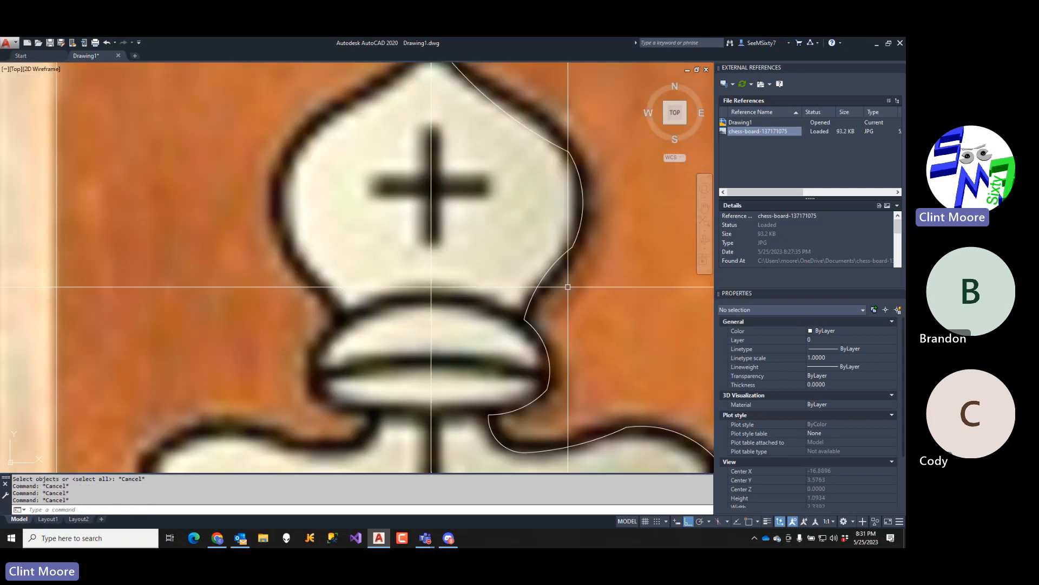
- Mirror the bishop's right outline polyline about the vertical centre line, keeping the original
{"action": "type", "text": "mi"}
{"action": "key", "text": "Return"}
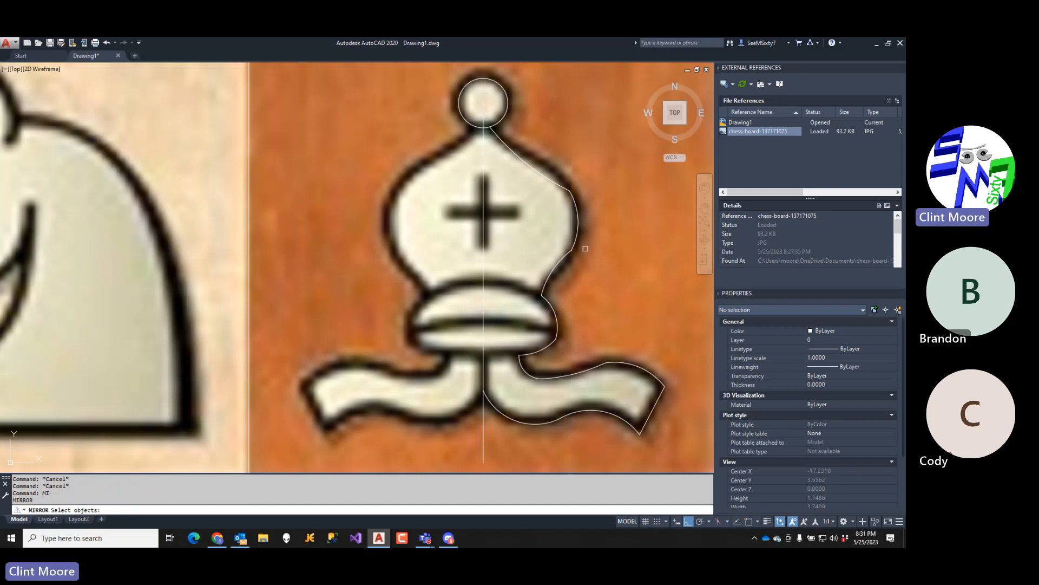
{"action": "left_click", "coordinate": [584, 222]}
{"action": "key", "text": "Return"}
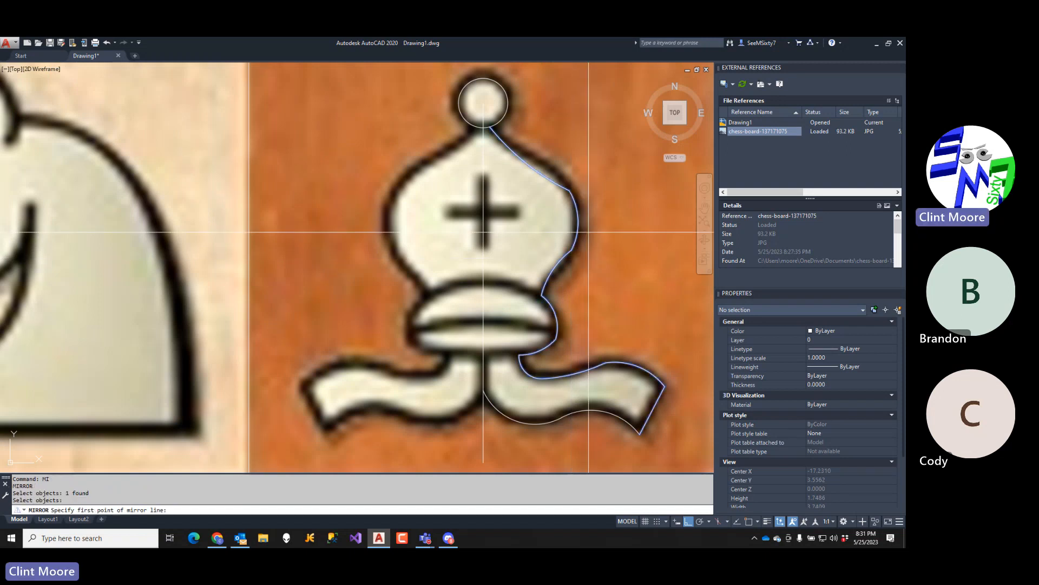
{"action": "type", "text": "endp"}
{"action": "key", "text": "Return"}
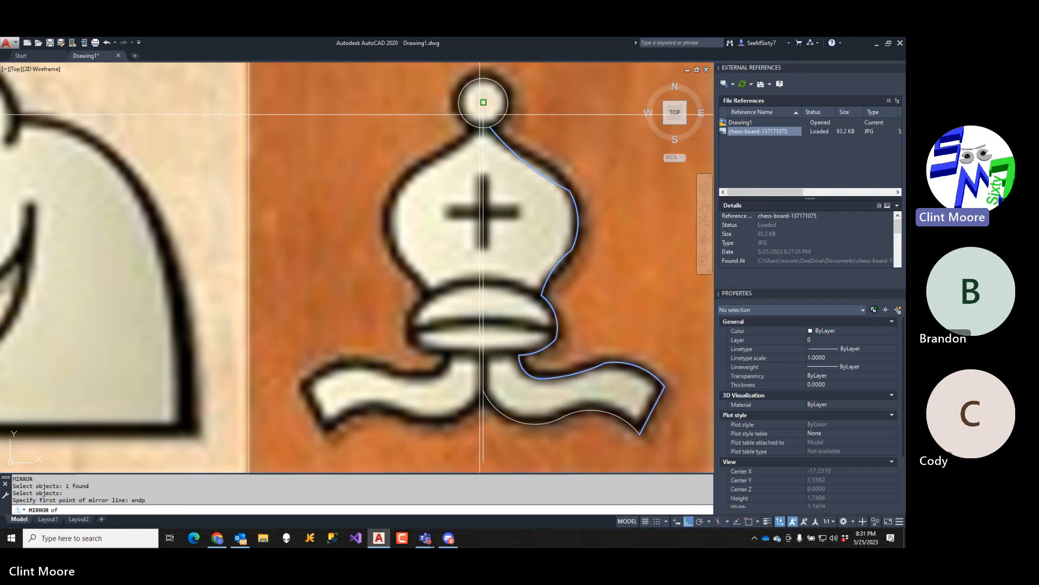
{"action": "left_click", "coordinate": [483, 125]}
{"action": "left_click", "coordinate": [482, 252]}
{"action": "key", "text": "Return"}
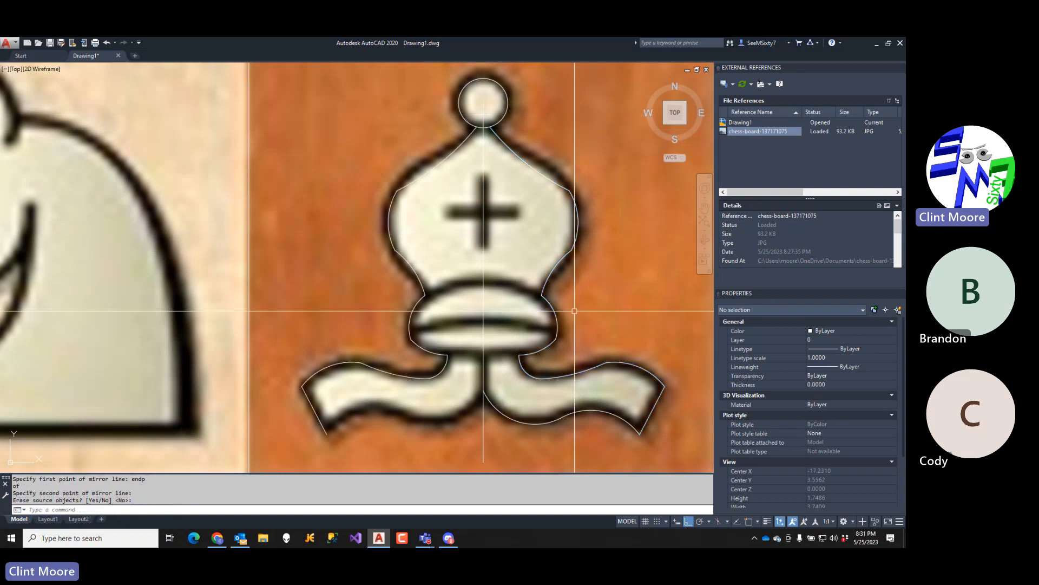
- Erase the vertical centre line through the bishop
{"action": "type", "text": "e"}
{"action": "key", "text": "Return"}
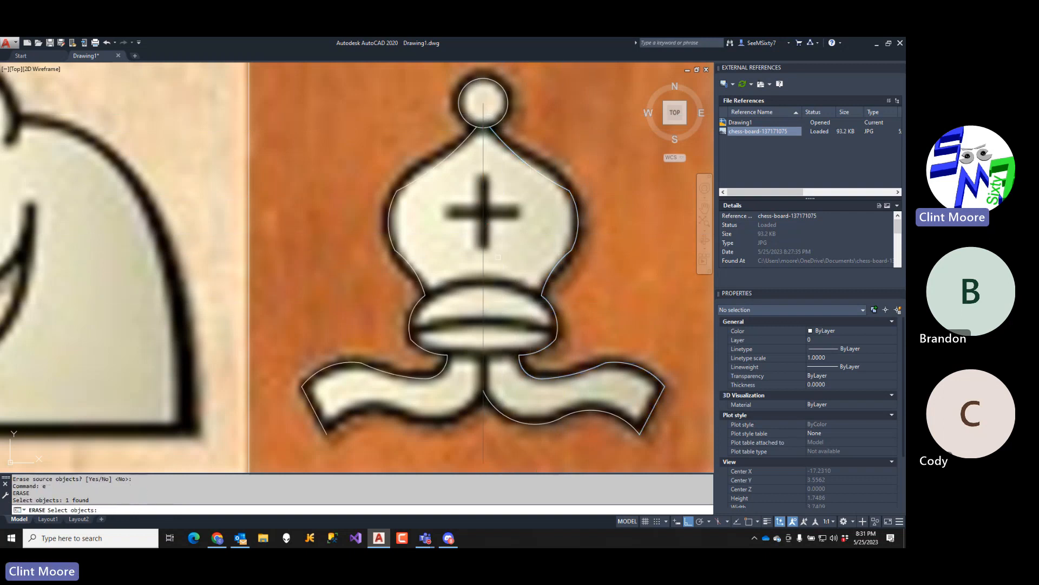
{"action": "key", "text": "Return"}
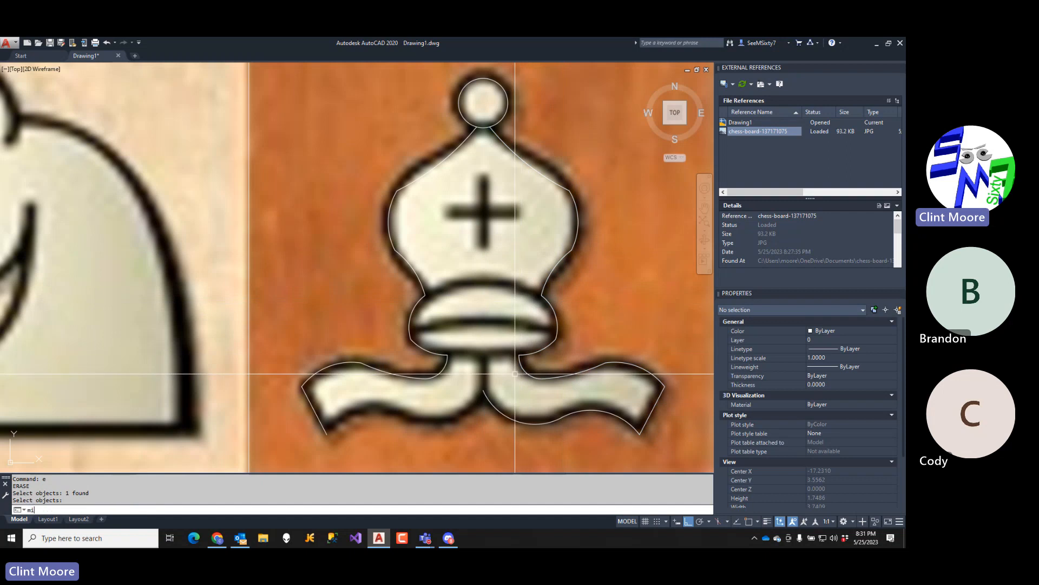
- Mirror the right foot's underside polyline about a vertical axis through the ball circle's centre, keeping the original
{"action": "type", "text": "mi"}
{"action": "key", "text": "Return"}
{"action": "left_click", "coordinate": [510, 405]}
{"action": "left_click", "coordinate": [505, 421]}
{"action": "key", "text": "Return"}
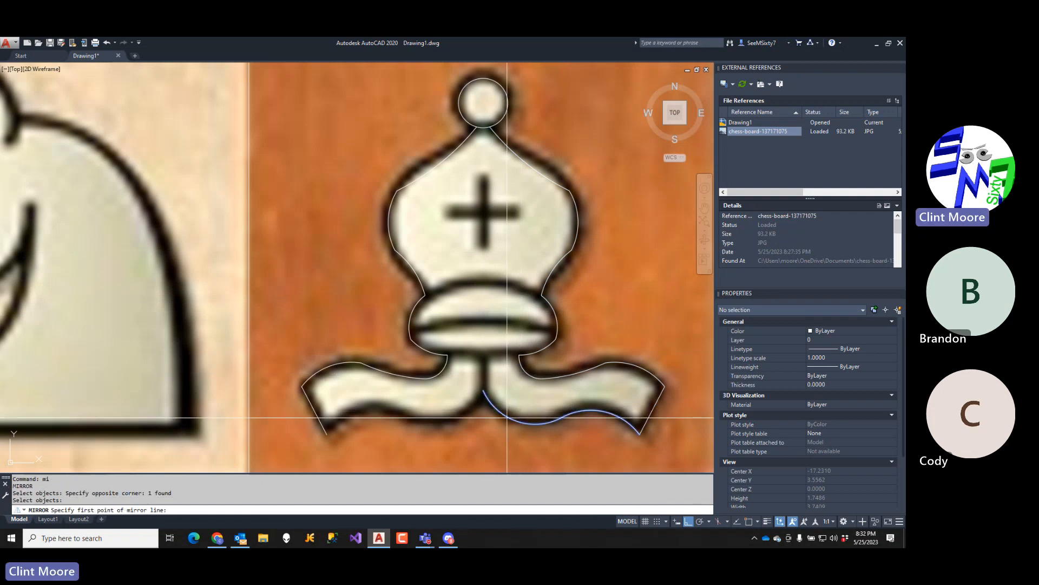
{"action": "type", "text": "mid"}
{"action": "key", "text": "Return"}
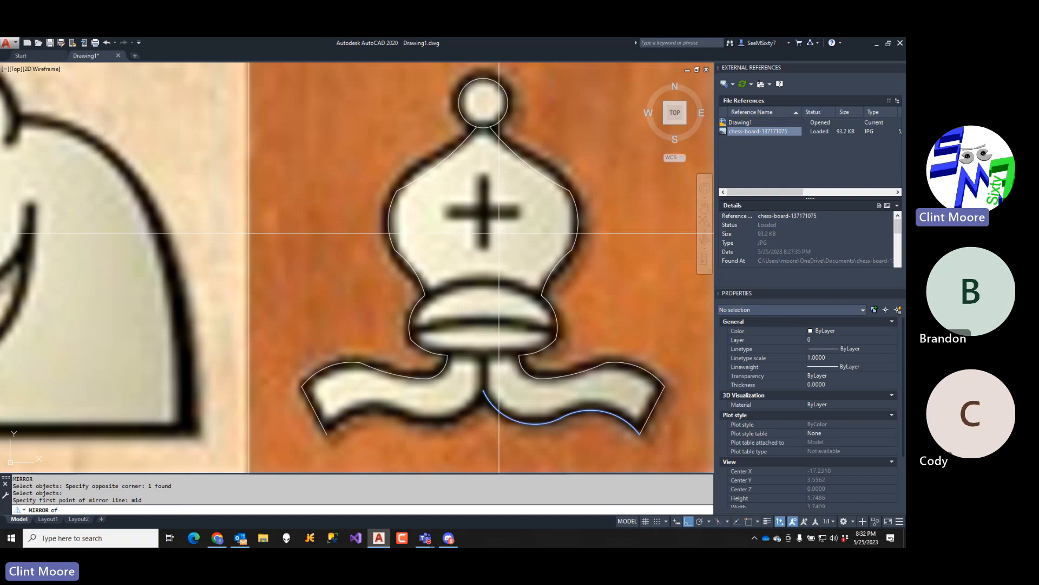
{"action": "left_click", "coordinate": [496, 226]}
{"action": "type", "text": "endp"}
{"action": "key", "text": "Return"}
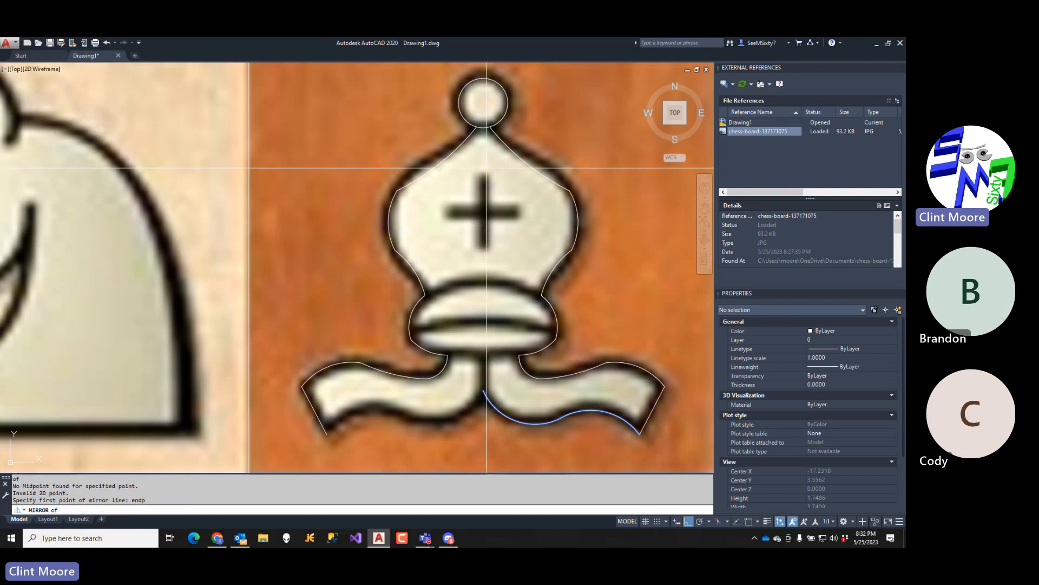
{"action": "left_click", "coordinate": [496, 182]}
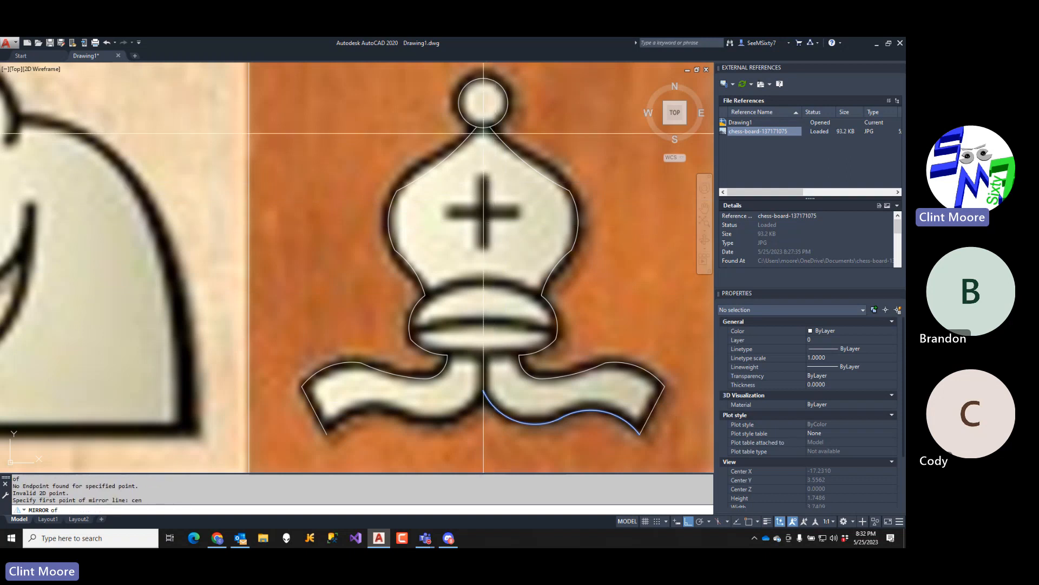
{"action": "left_click", "coordinate": [483, 129]}
{"action": "left_click", "coordinate": [522, 325]}
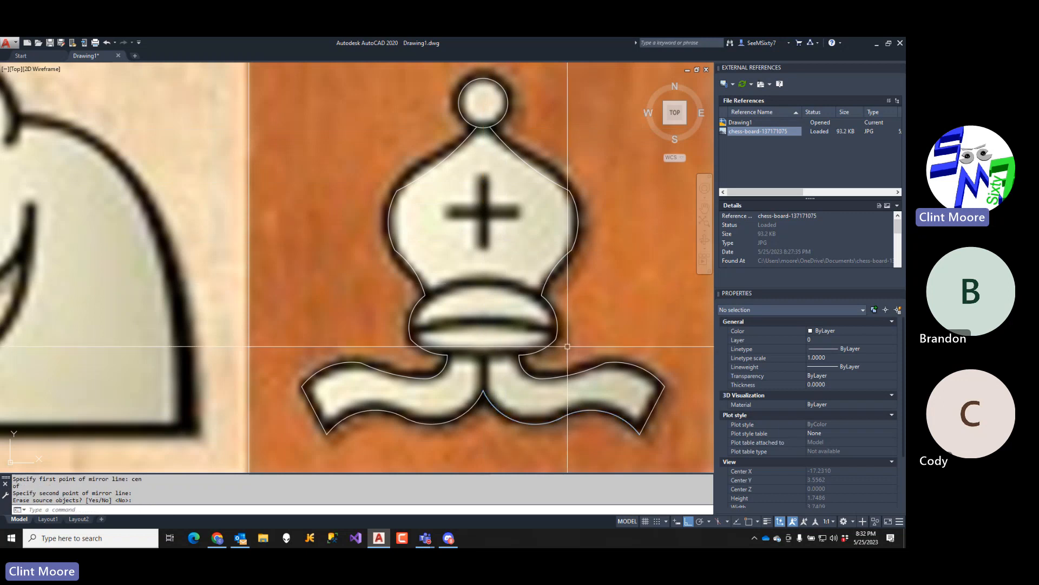
{"action": "key", "text": "Return"}
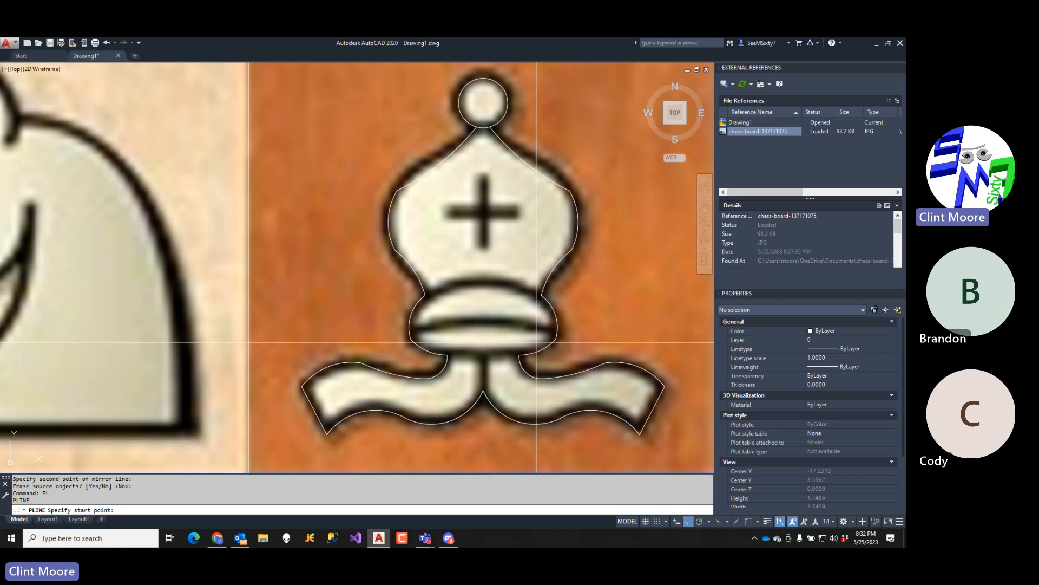
- Draw a straight polyline across the bishop's collar between its left and right outline vertices
{"action": "type", "text": "a"}
{"action": "key", "text": "Return"}
{"action": "type", "text": "endp"}
{"action": "key", "text": "Return"}
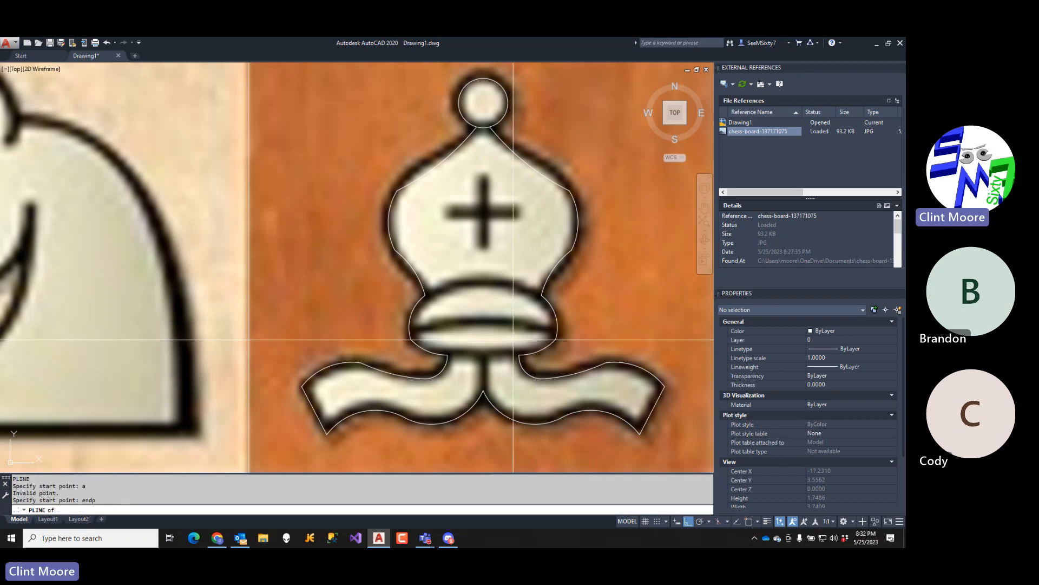
{"action": "left_click", "coordinate": [415, 338]}
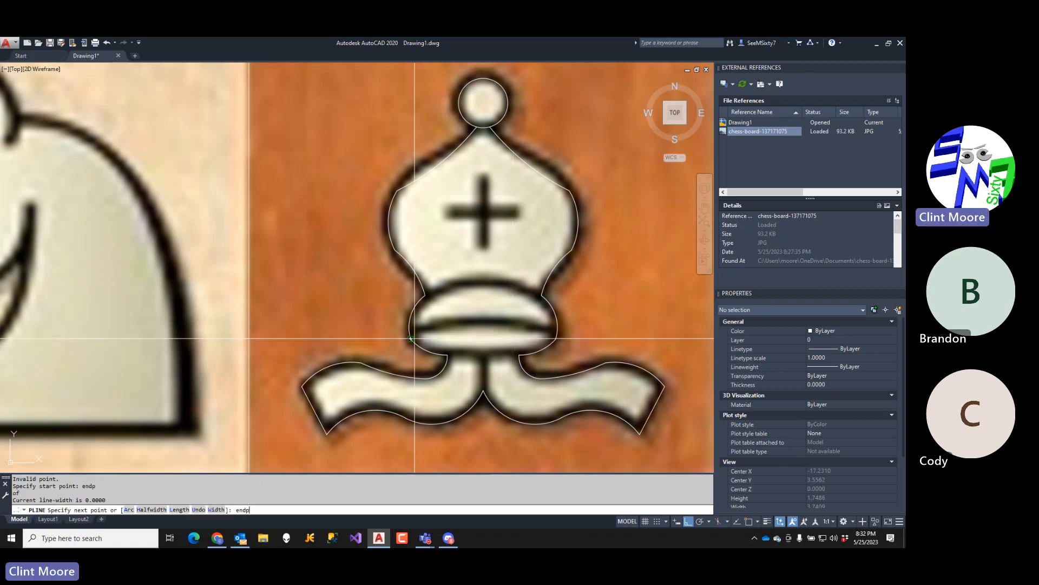
{"action": "type", "text": "endp"}
{"action": "key", "text": "Return"}
{"action": "left_click", "coordinate": [562, 343]}
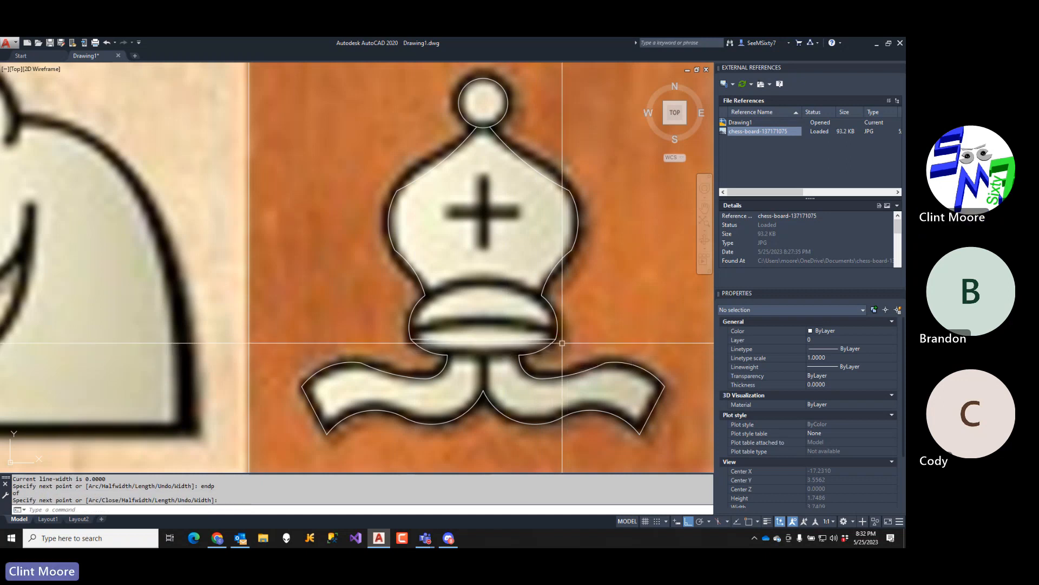
{"action": "key", "text": "Return"}
- Try to draw a polyline arc over the collar's top, from the right neck vertex to the left one
{"action": "key", "text": "Return"}
{"action": "type", "text": "endp"}
{"action": "key", "text": "Return"}
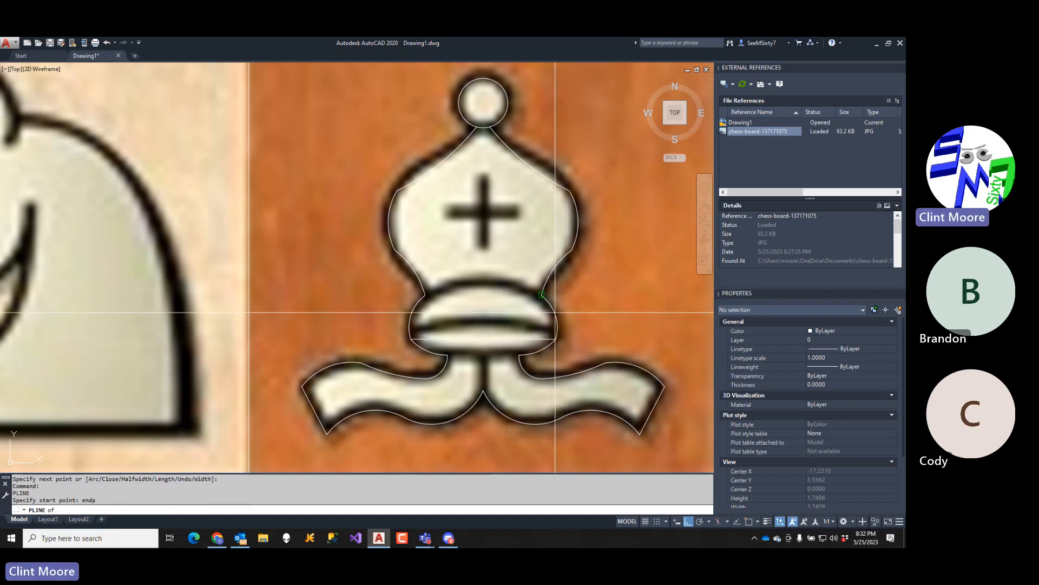
{"action": "left_click", "coordinate": [542, 293]}
{"action": "type", "text": "a"}
{"action": "key", "text": "Return"}
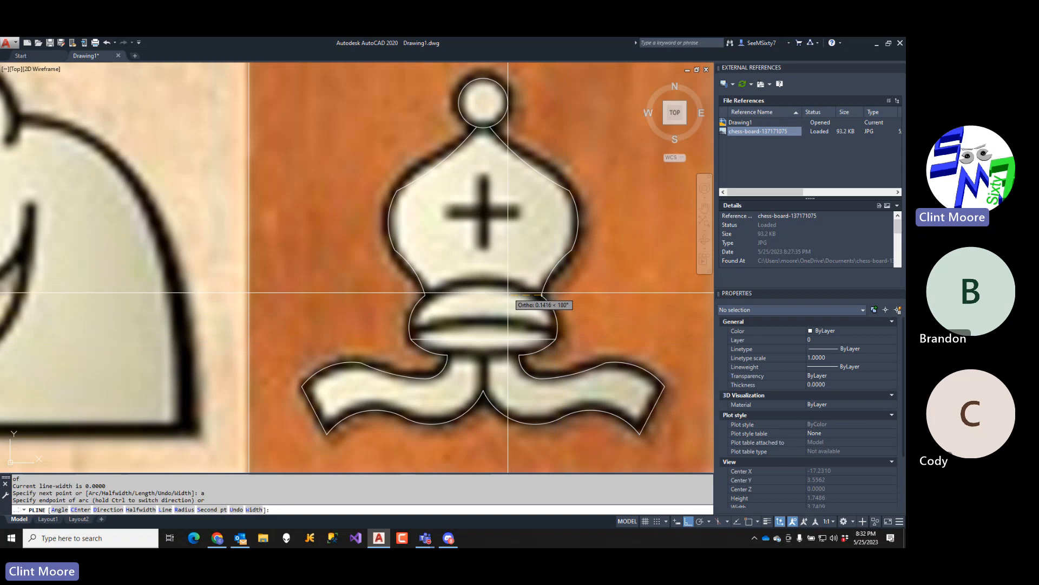
{"action": "type", "text": "endp"}
{"action": "key", "text": "Return"}
{"action": "left_click", "coordinate": [428, 295]}
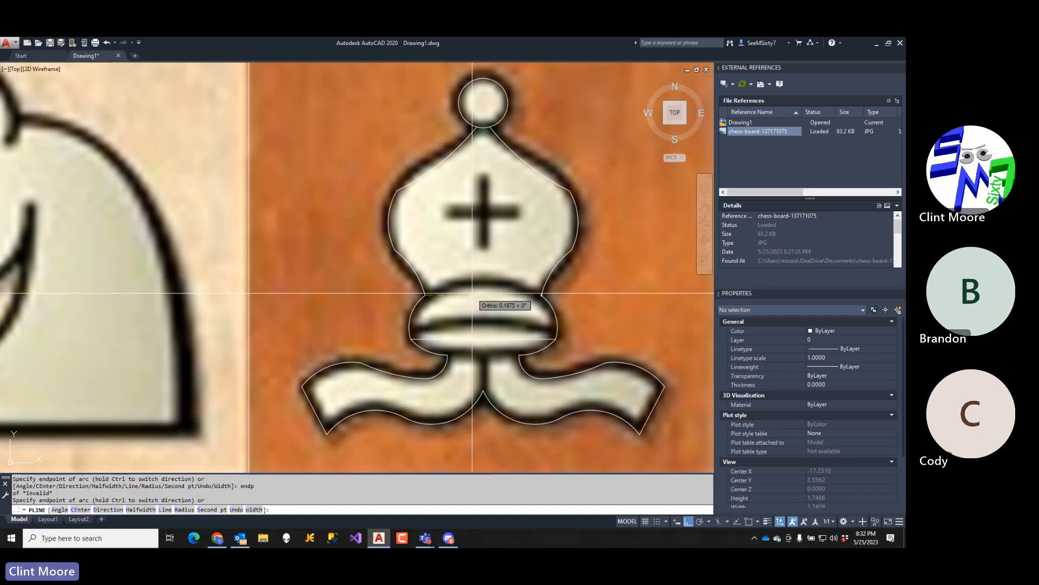
{"action": "key", "text": "Return"}
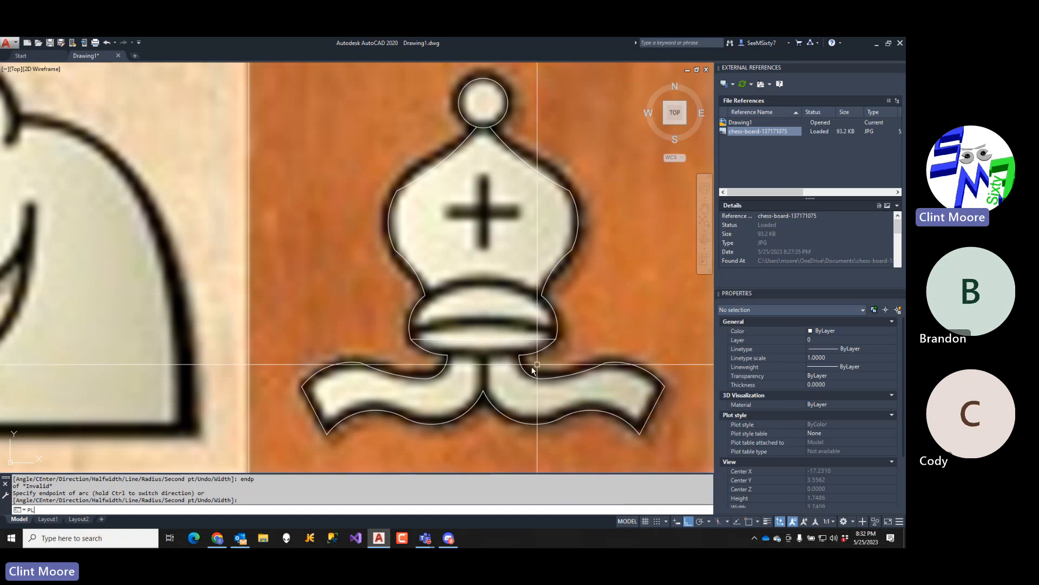
- Erase the straight horizontal line across the bishop's collar
{"action": "key", "text": "Escape"}
{"action": "type", "text": "e"}
{"action": "key", "text": "Return"}
{"action": "left_click", "coordinate": [500, 339]}
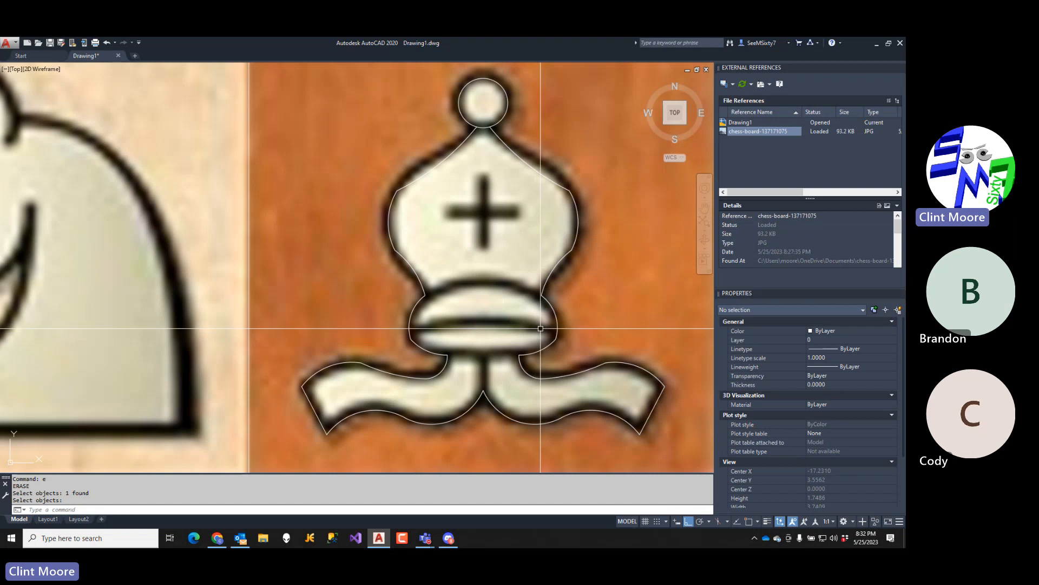
- Draw the vertical bar of the bishop's cross as a straight polyline, aligning its start horizontally with the ball circle's centre
{"action": "scroll", "coordinate": [540, 328], "scroll_direction": "down", "scroll_amount": 2}
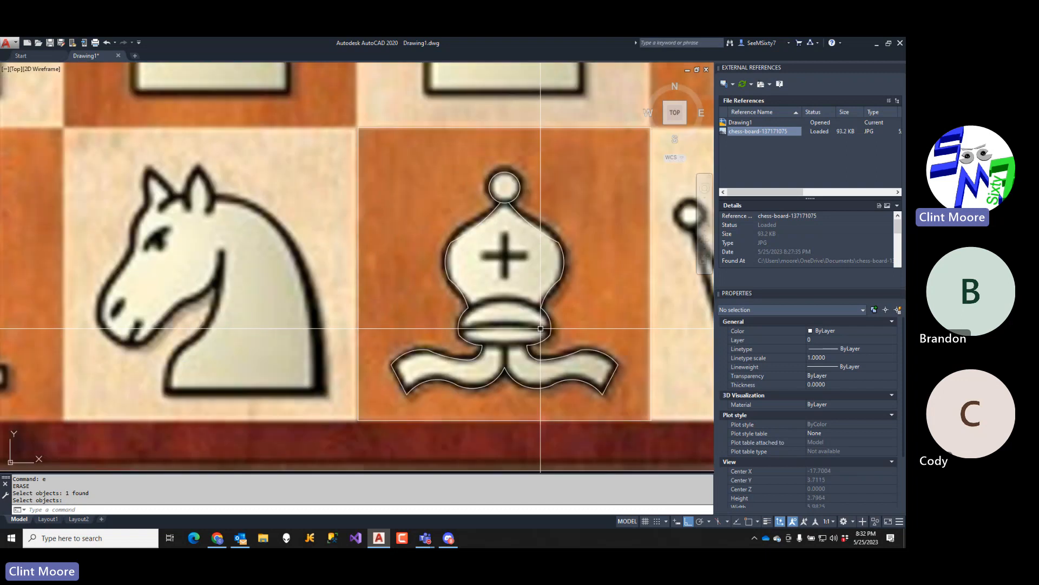
{"action": "scroll", "coordinate": [540, 328], "scroll_direction": "down", "scroll_amount": 2}
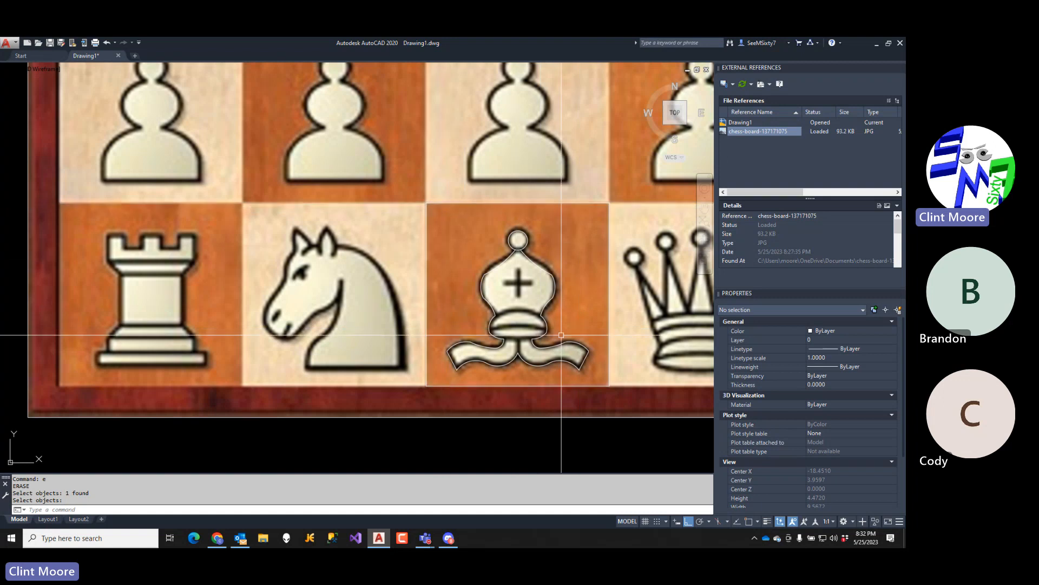
{"action": "scroll", "coordinate": [547, 320], "scroll_direction": "up", "scroll_amount": 5}
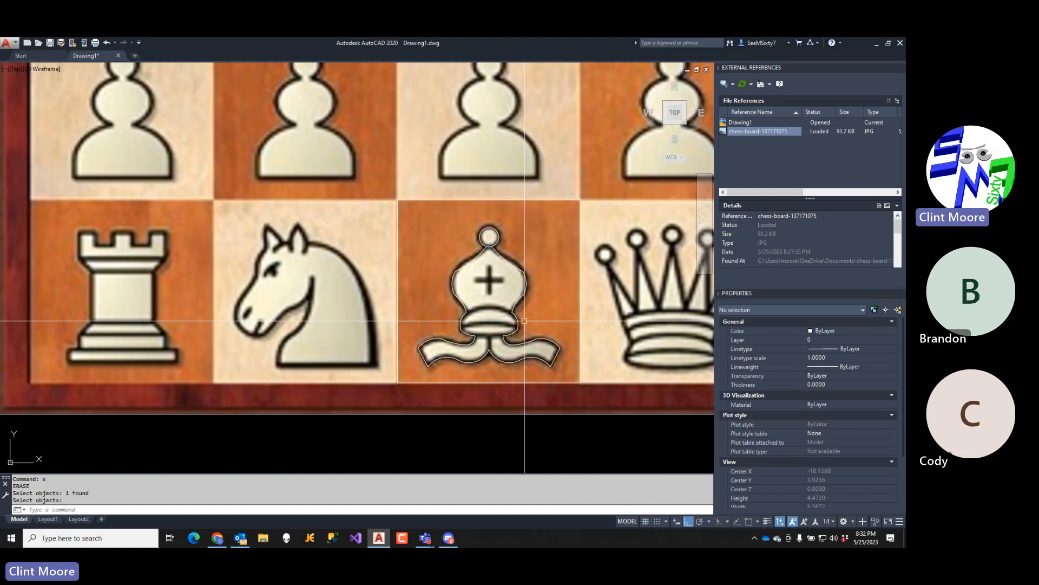
{"action": "type", "text": "pl"}
{"action": "key", "text": "Return"}
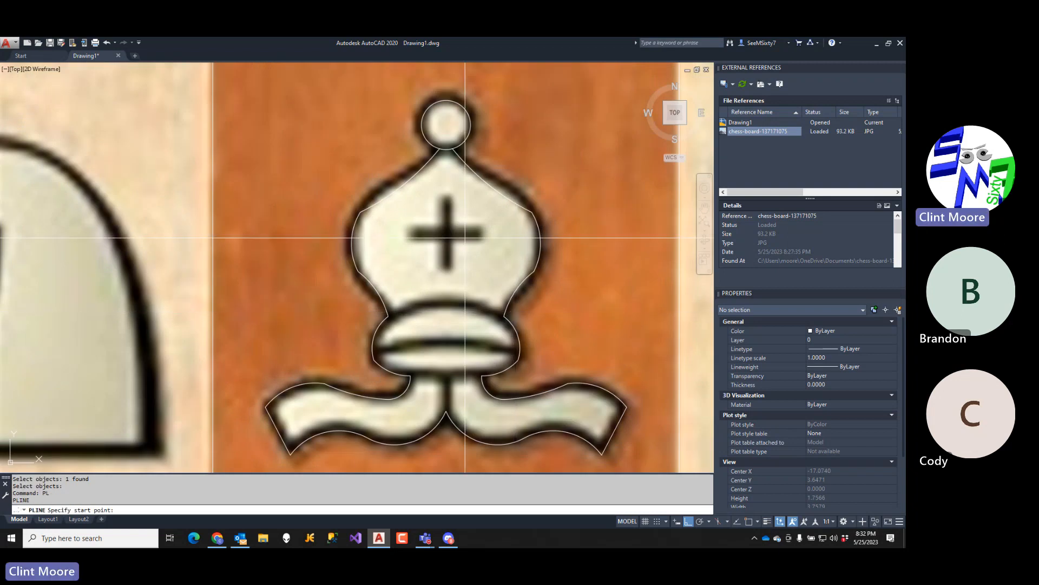
{"action": "scroll", "coordinate": [390, 233], "scroll_direction": "up", "scroll_amount": 4}
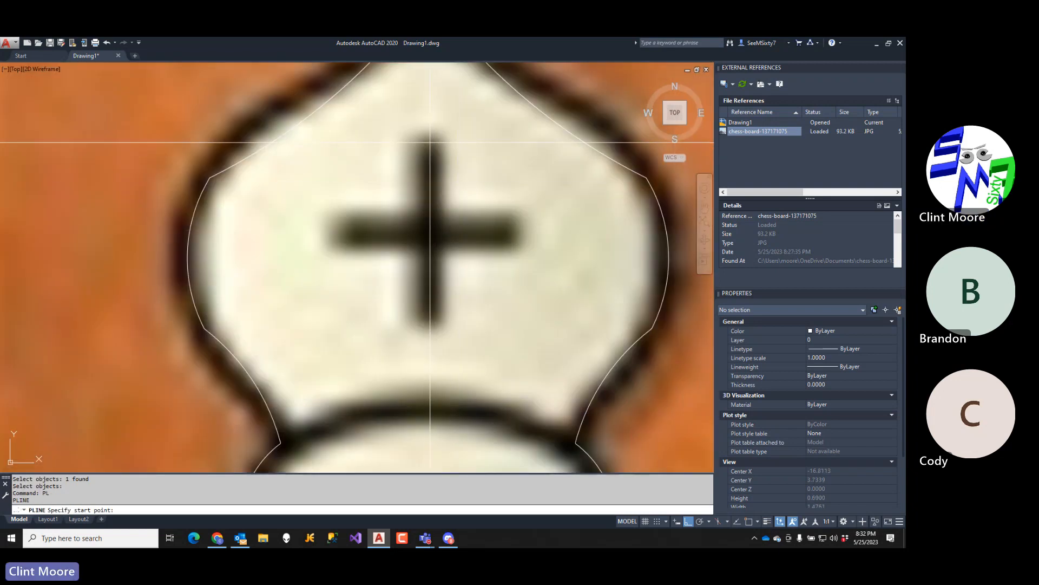
{"action": "scroll", "coordinate": [430, 143], "scroll_direction": "down", "scroll_amount": 4}
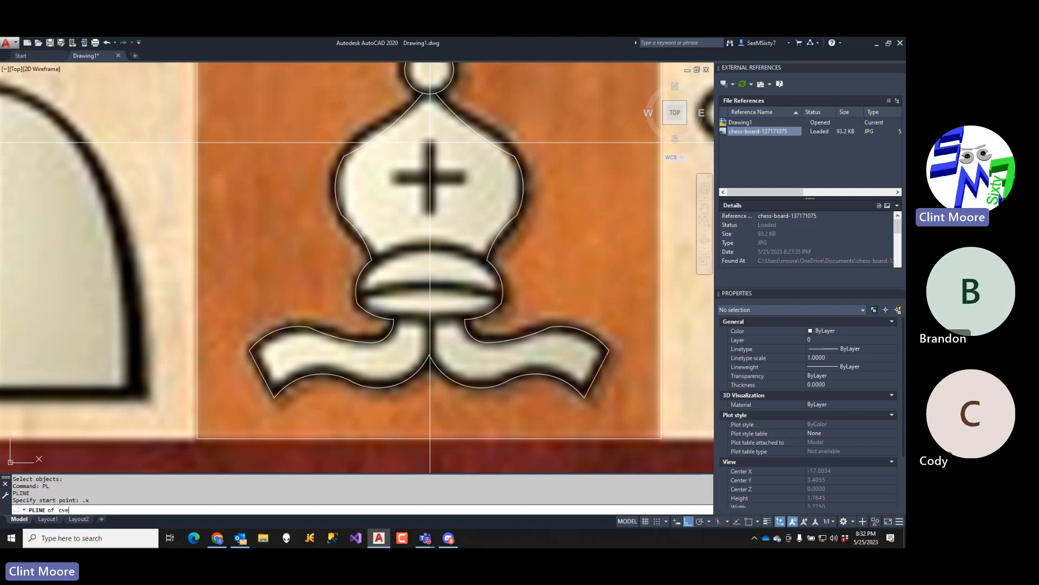
{"action": "type", "text": "end"}
{"action": "key", "text": "BackSpace"}
{"action": "key", "text": "Return"}
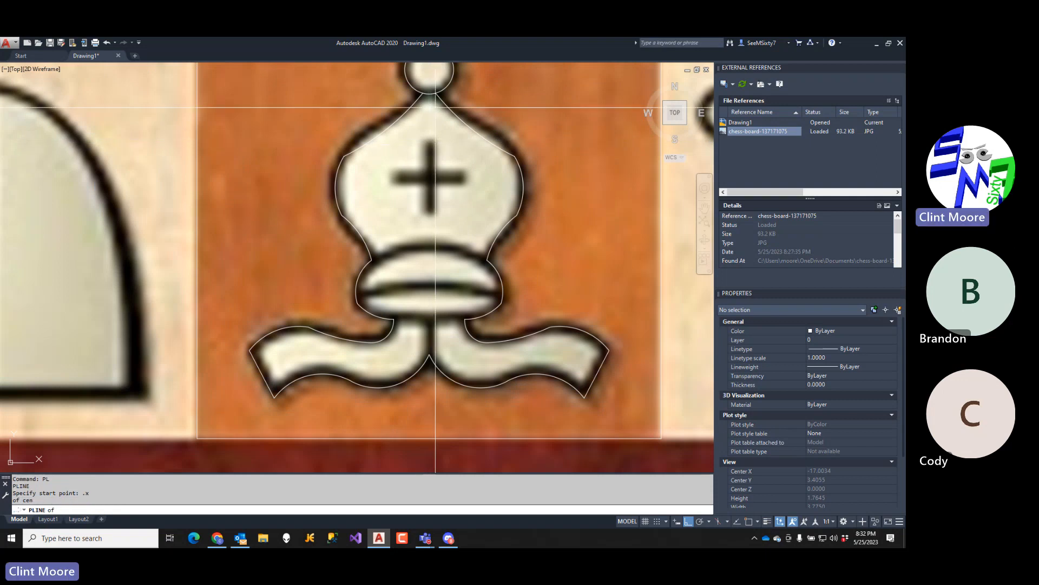
{"action": "left_click", "coordinate": [432, 95]}
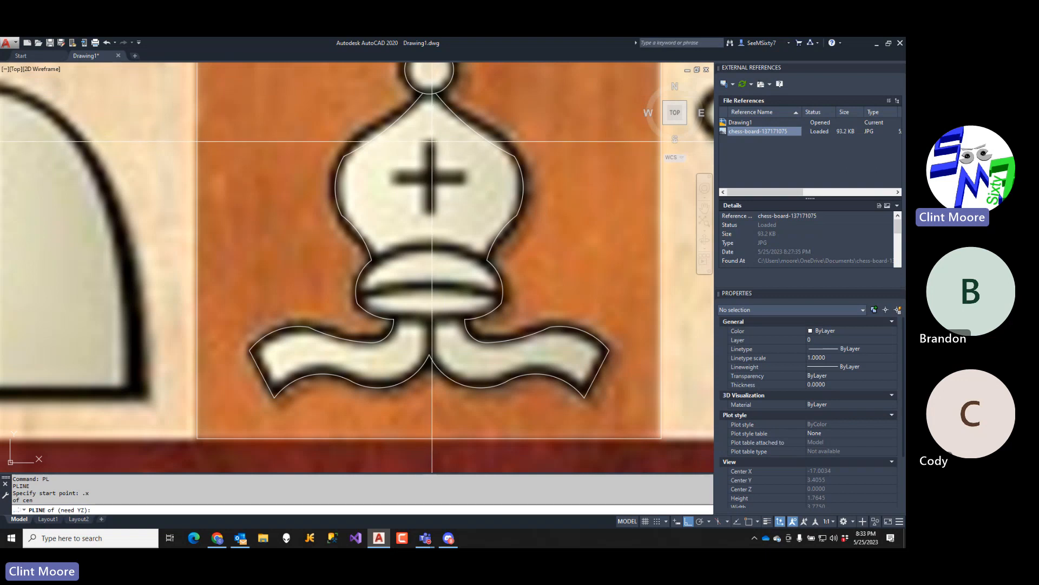
{"action": "left_click", "coordinate": [432, 142]}
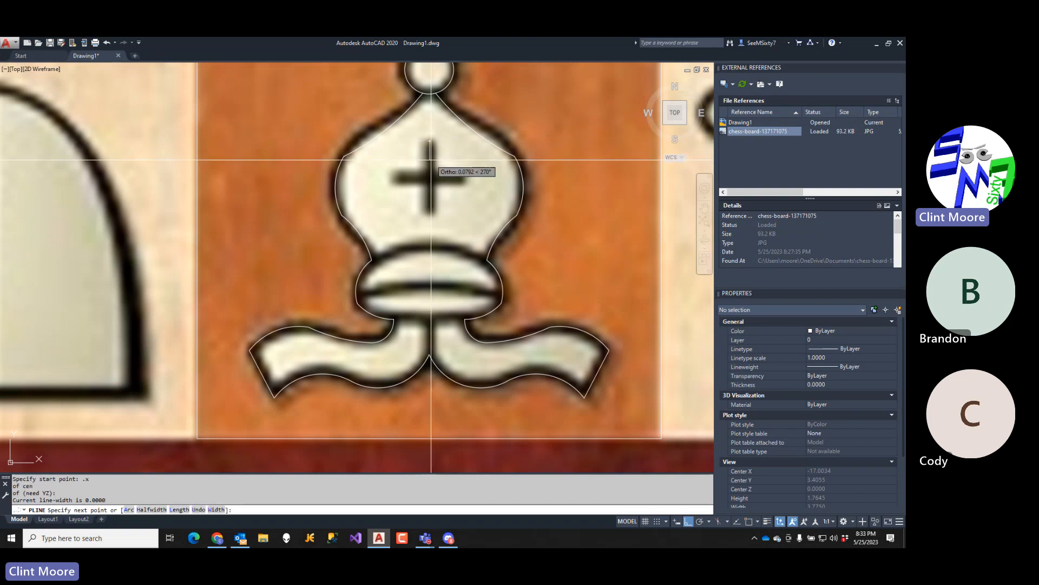
{"action": "left_click", "coordinate": [436, 212]}
{"action": "key", "text": "Return"}
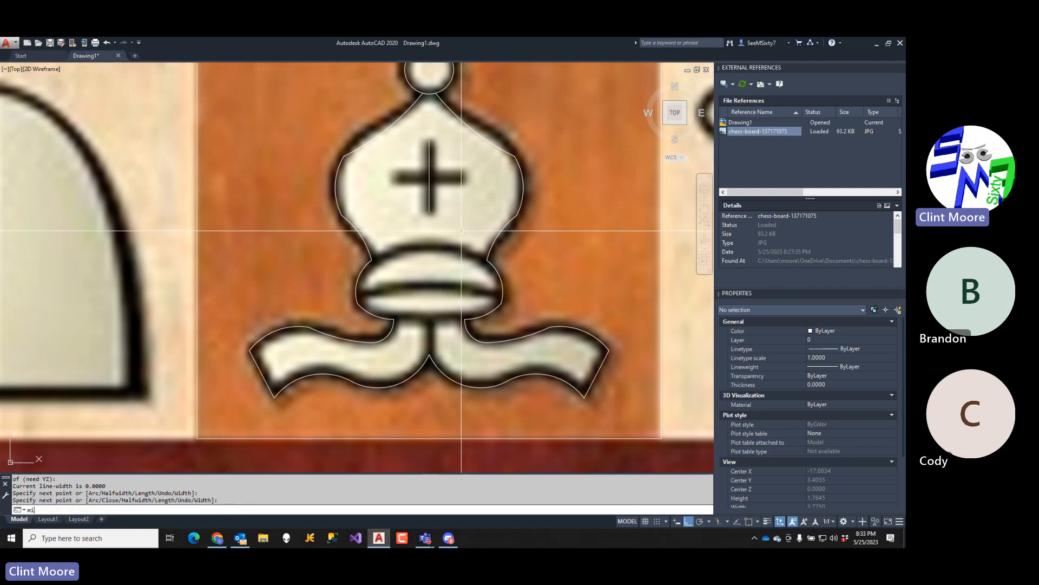
- Mirror the cross's vertical bar about a 45° line through its midpoint, keeping the original, to form the horizontal bar
{"action": "type", "text": "mi"}
{"action": "key", "text": "Return"}
{"action": "key", "text": "Return"}
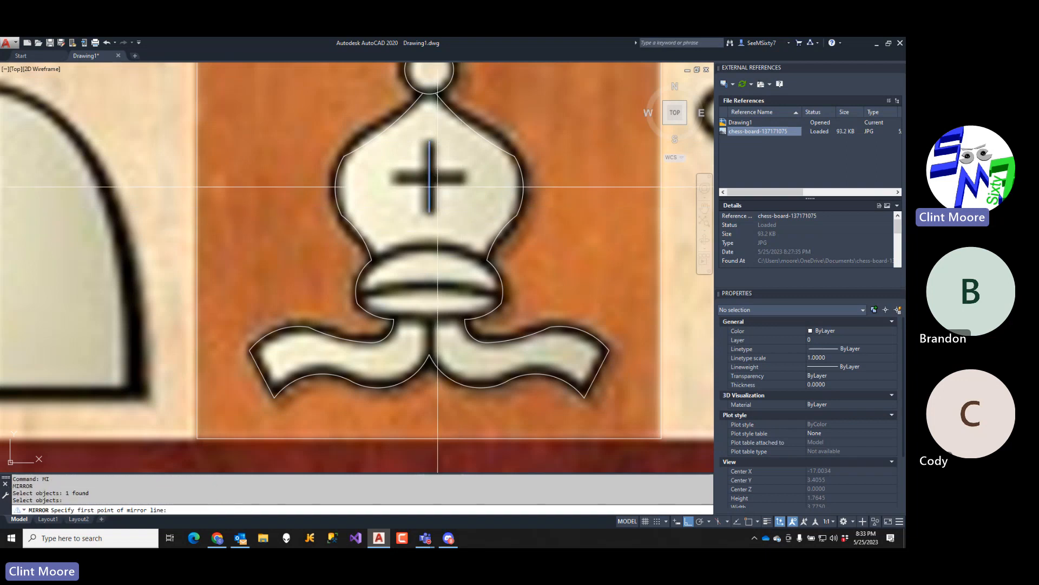
{"action": "type", "text": "mid"}
{"action": "key", "text": "Return"}
{"action": "left_click", "coordinate": [430, 177]}
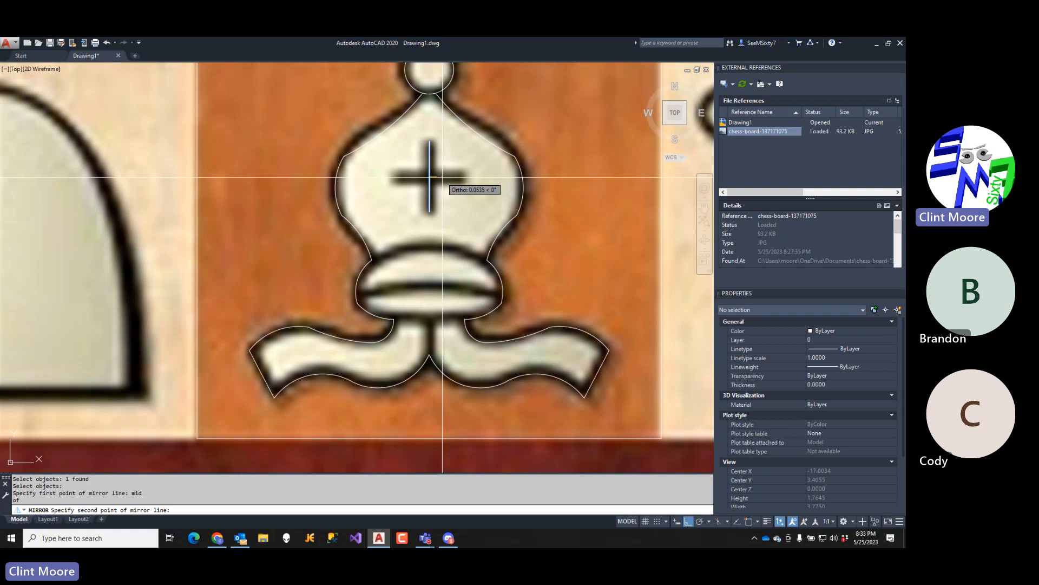
{"action": "type", "text": "@1<45"}
{"action": "key", "text": "Return"}
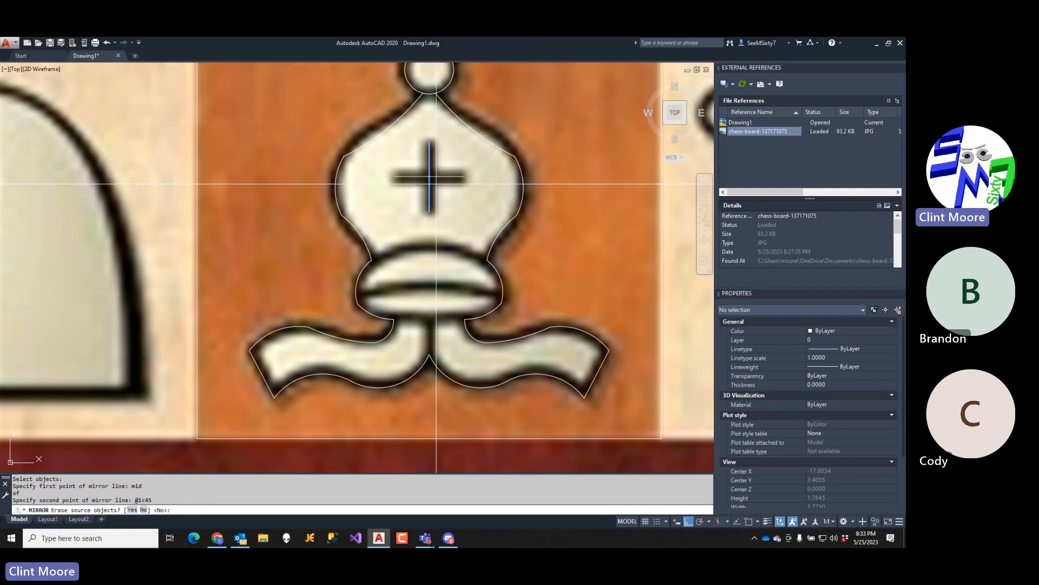
{"action": "key", "text": "Return"}
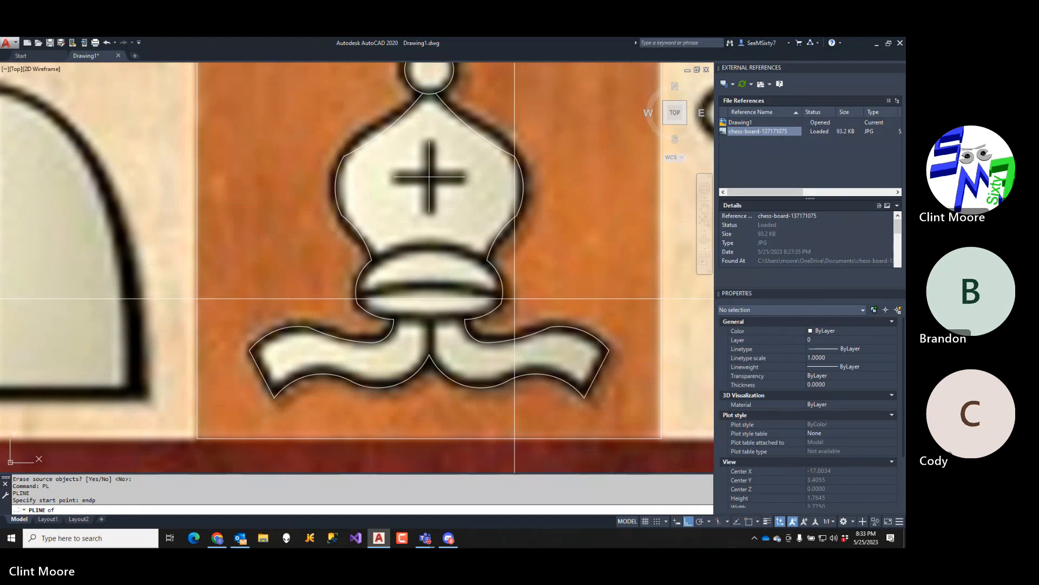
- Draw a polyline arc beneath the collar from its lower right outline vertex to its lower left one
{"action": "left_click", "coordinate": [501, 303]}
{"action": "type", "text": "a"}
{"action": "key", "text": "Return"}
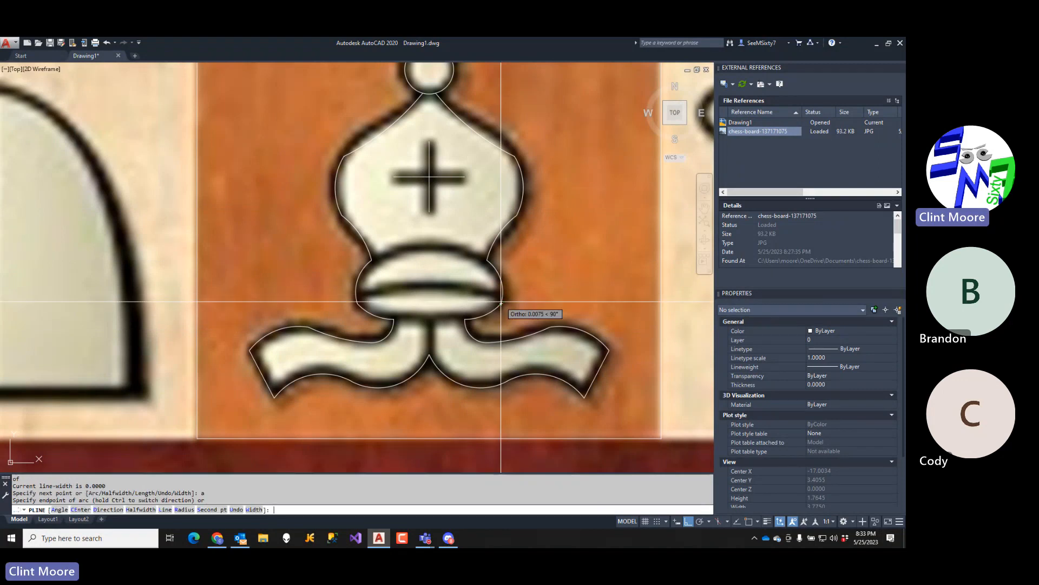
{"action": "type", "text": "end"}
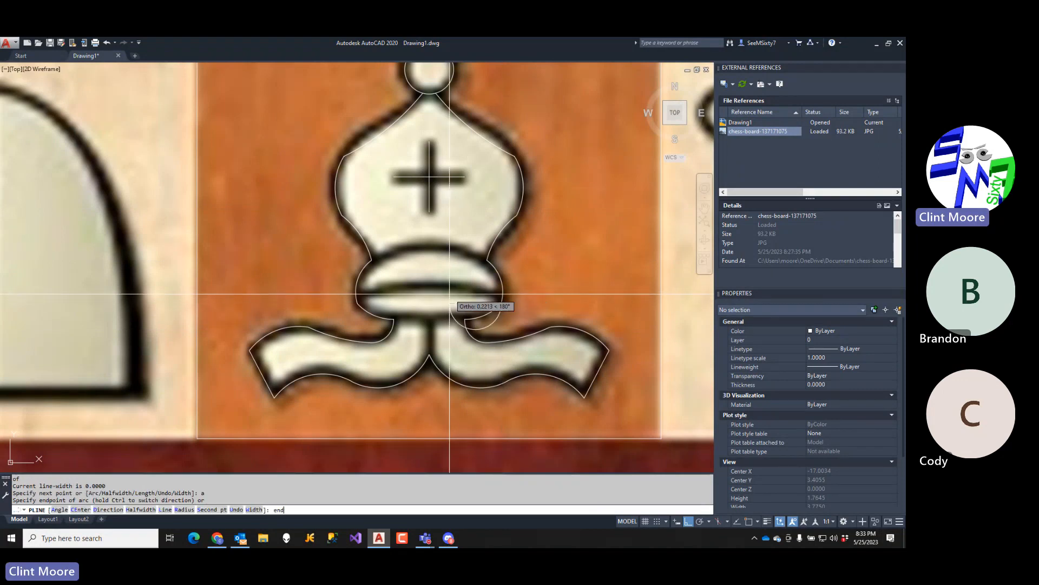
{"action": "type", "text": "p"}
{"action": "key", "text": "Return"}
{"action": "left_click", "coordinate": [411, 310]}
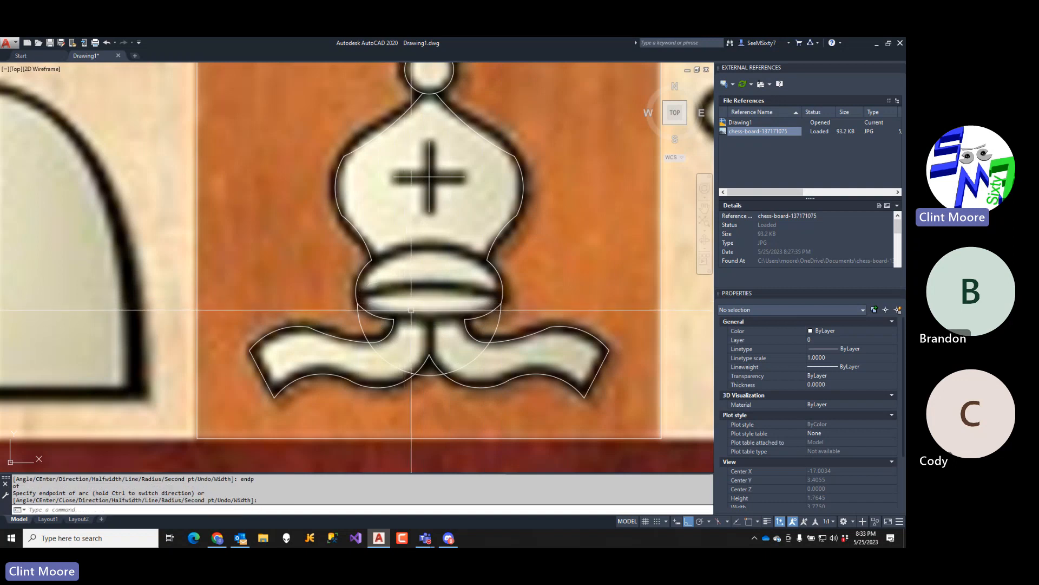
{"action": "key", "text": "Return"}
- Draw a polyline arc over the collar from the left neck vertex to the right neck vertex
{"action": "key", "text": "Return"}
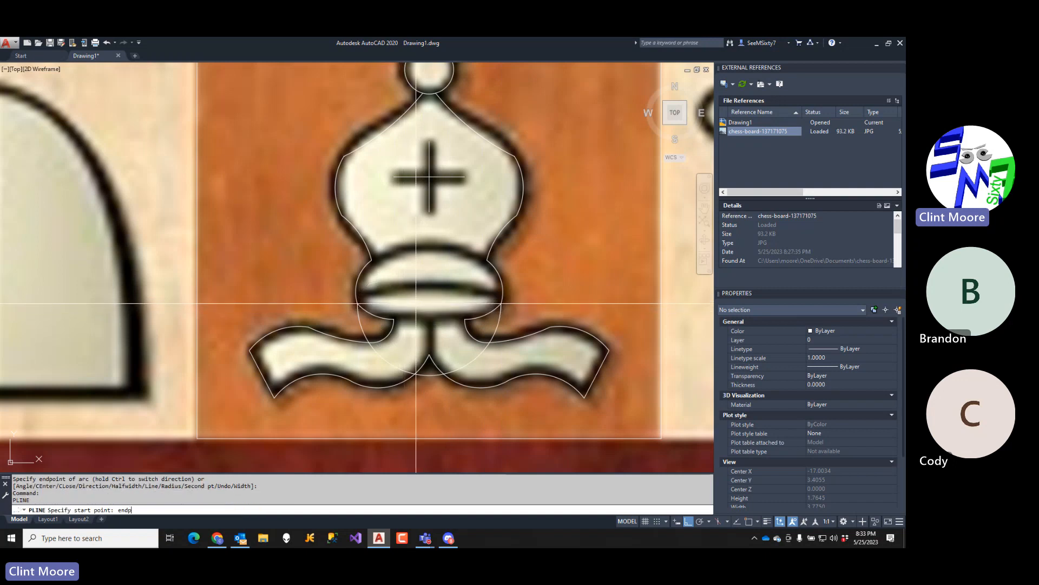
{"action": "type", "text": "endp"}
{"action": "key", "text": "Return"}
{"action": "left_click", "coordinate": [373, 259]}
{"action": "type", "text": "a"}
{"action": "key", "text": "Return"}
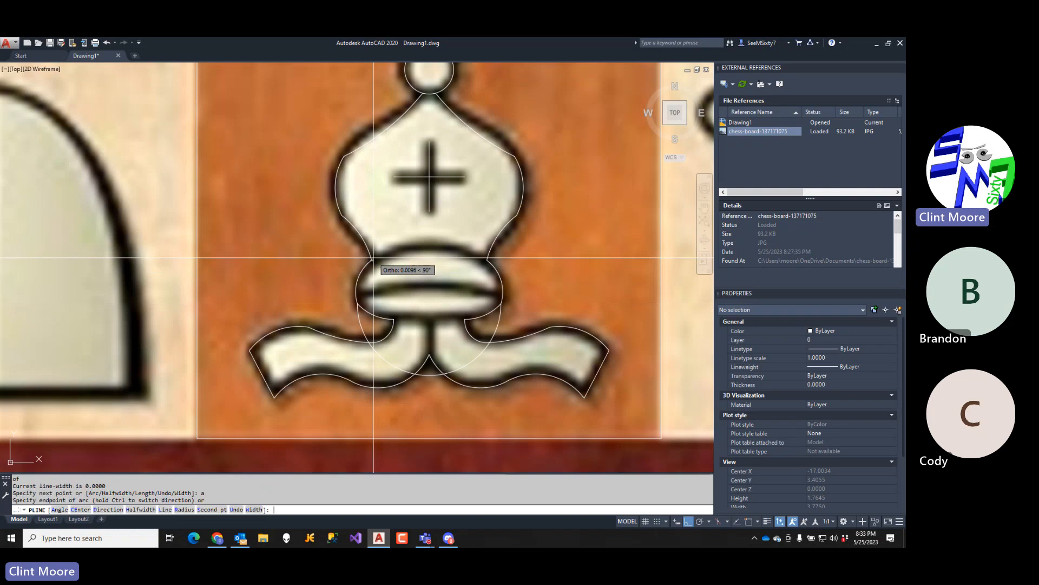
{"action": "type", "text": "endp"}
{"action": "key", "text": "Return"}
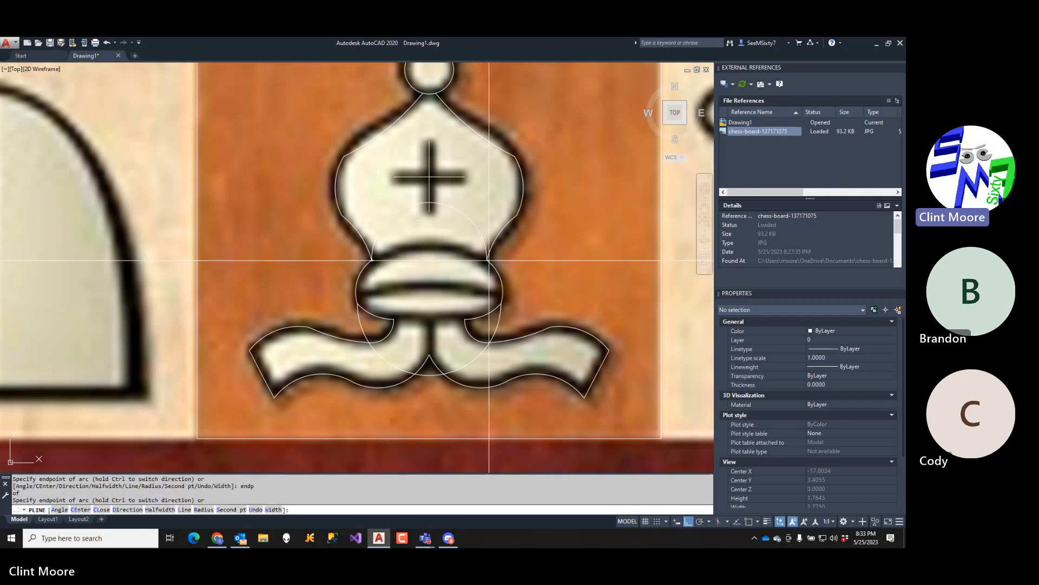
{"action": "left_click", "coordinate": [488, 261]}
{"action": "key", "text": "Return"}
- Stretch the midpoints of the upper and lower collar arcs onto the top and bottom edges of the collar in the image
{"action": "left_click", "coordinate": [455, 208]}
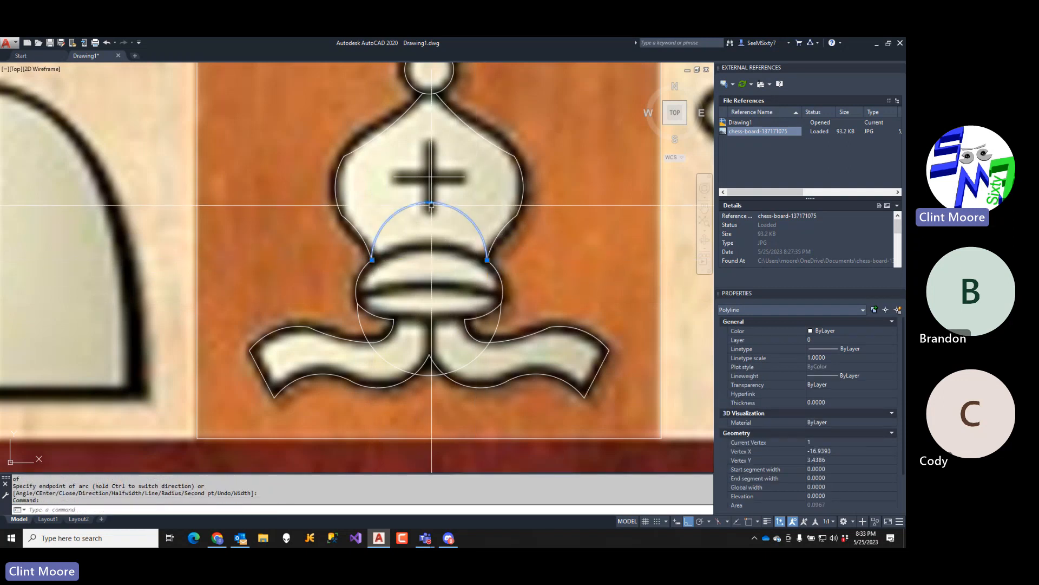
{"action": "left_click", "coordinate": [430, 202]}
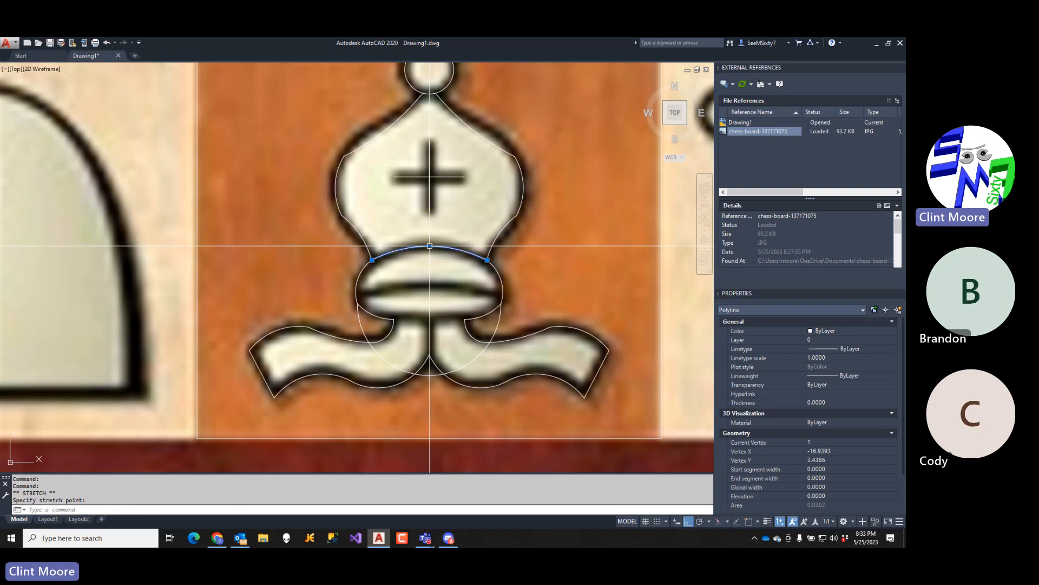
{"action": "left_click", "coordinate": [429, 375]}
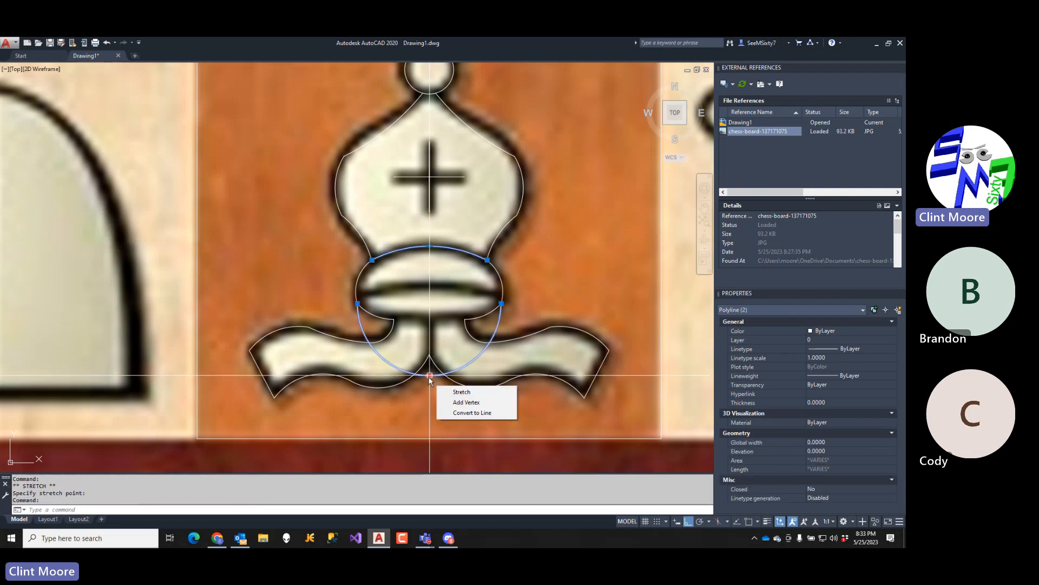
{"action": "left_click", "coordinate": [430, 375]}
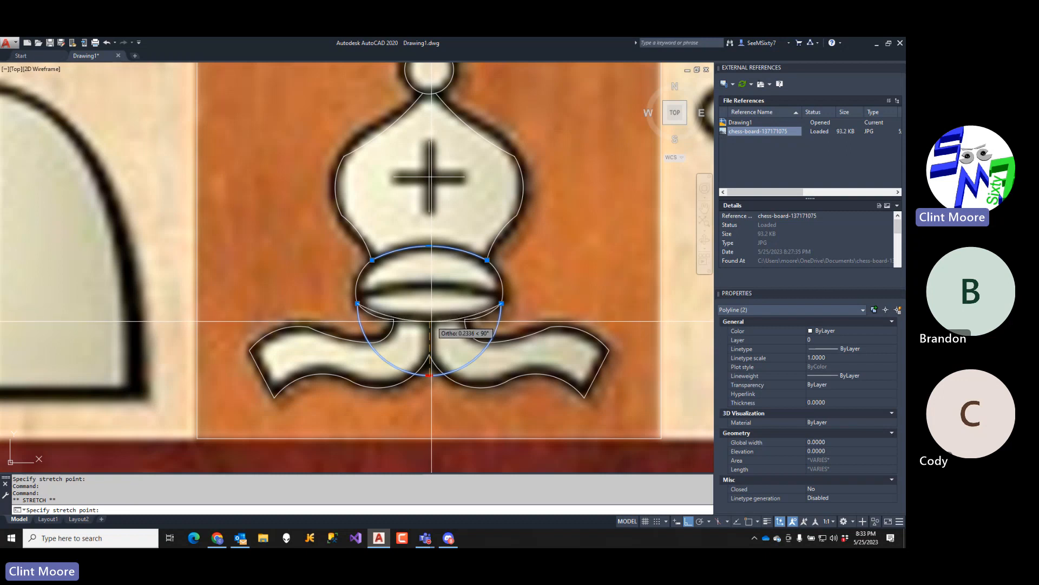
{"action": "left_click", "coordinate": [429, 322]}
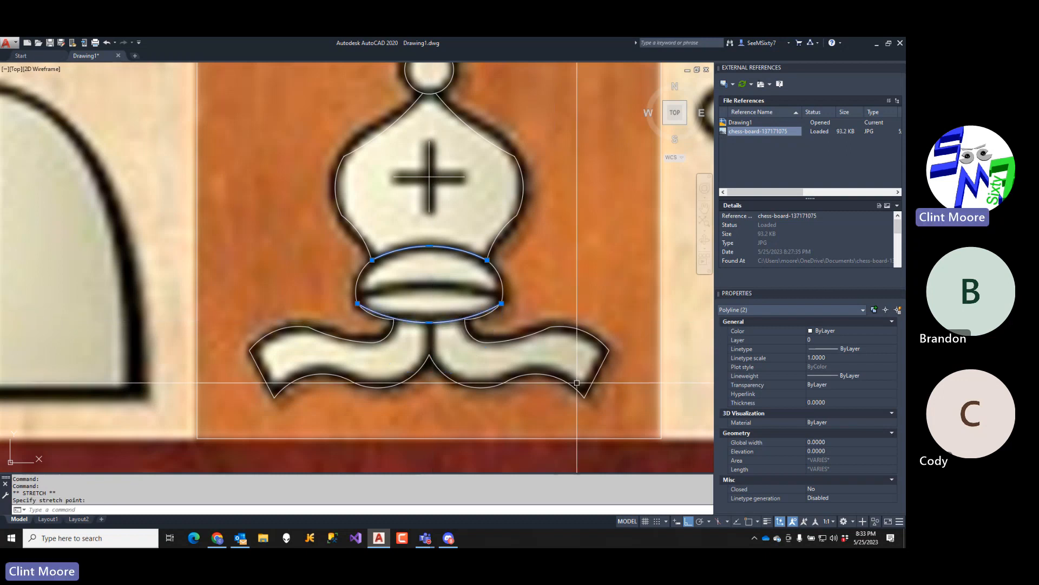
- Stretch the lower collar arc's midpoint slightly further down so the arc passes below the inner foot corners
{"action": "scroll", "coordinate": [483, 323], "scroll_direction": "up", "scroll_amount": 3}
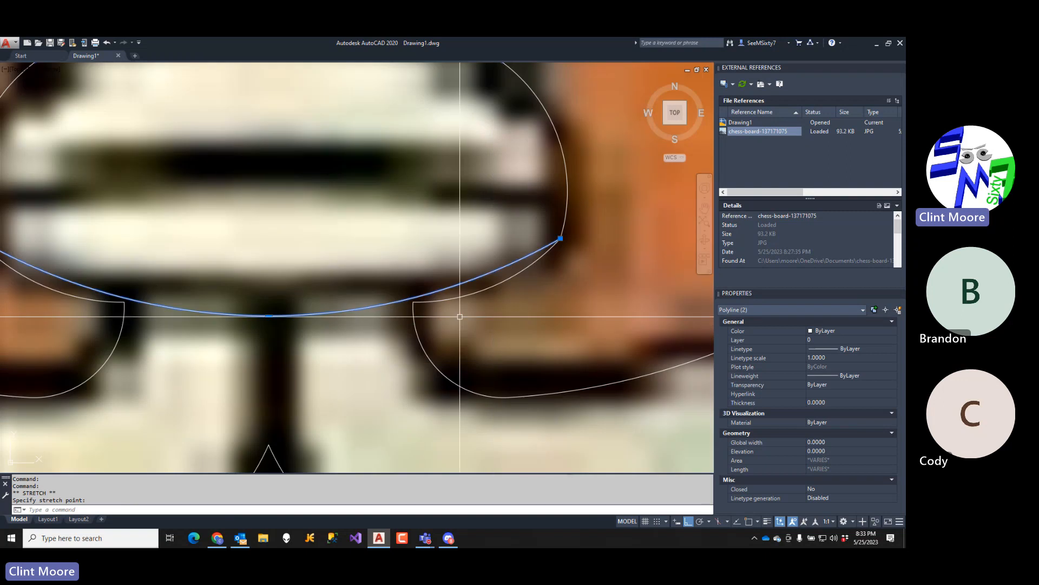
{"action": "left_click", "coordinate": [331, 313]}
{"action": "left_click", "coordinate": [273, 315]}
{"action": "left_click", "coordinate": [269, 316]}
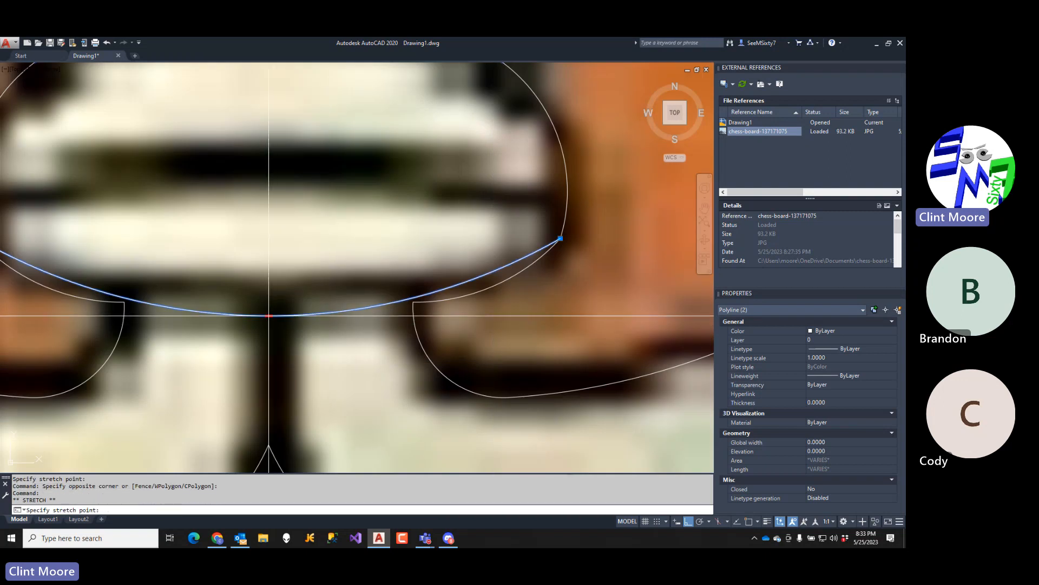
{"action": "left_click", "coordinate": [270, 329]}
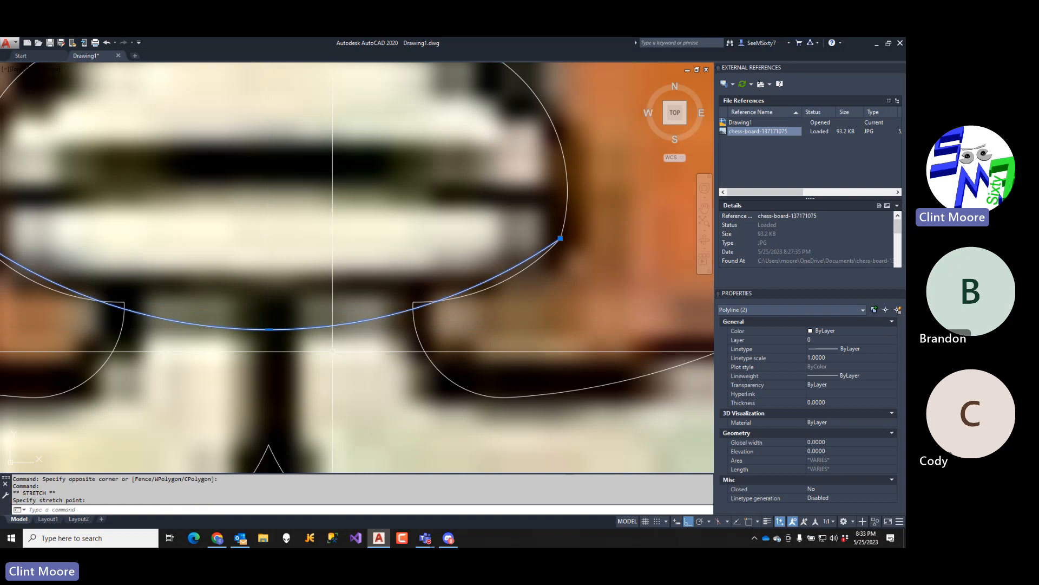
{"action": "key", "text": "Escape"}
{"action": "type", "text": "tre"}
{"action": "key", "text": "Return"}
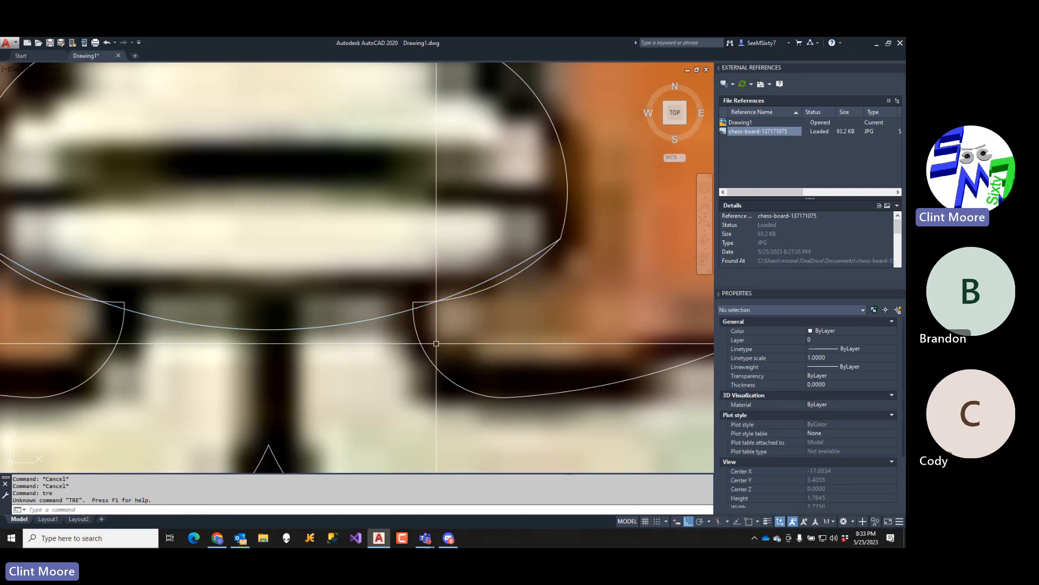
{"action": "key", "text": "Escape"}
- Trim the inner corners of the right and left foot outlines, using the lower collar arc as the cutting edge
{"action": "scroll", "coordinate": [443, 339], "scroll_direction": "down", "scroll_amount": 3}
{"action": "type", "text": "TR"}
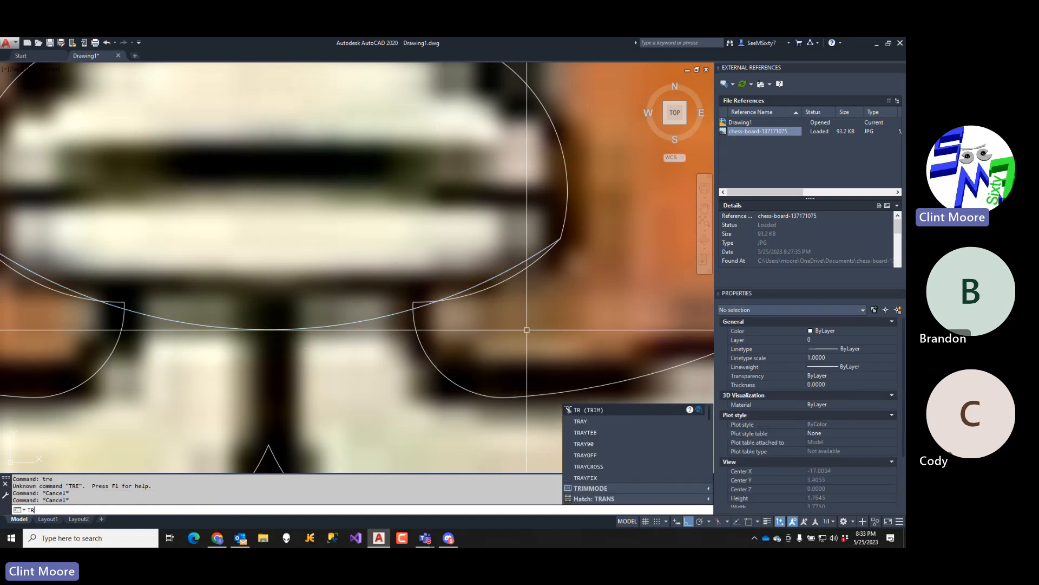
{"action": "key", "text": "Return"}
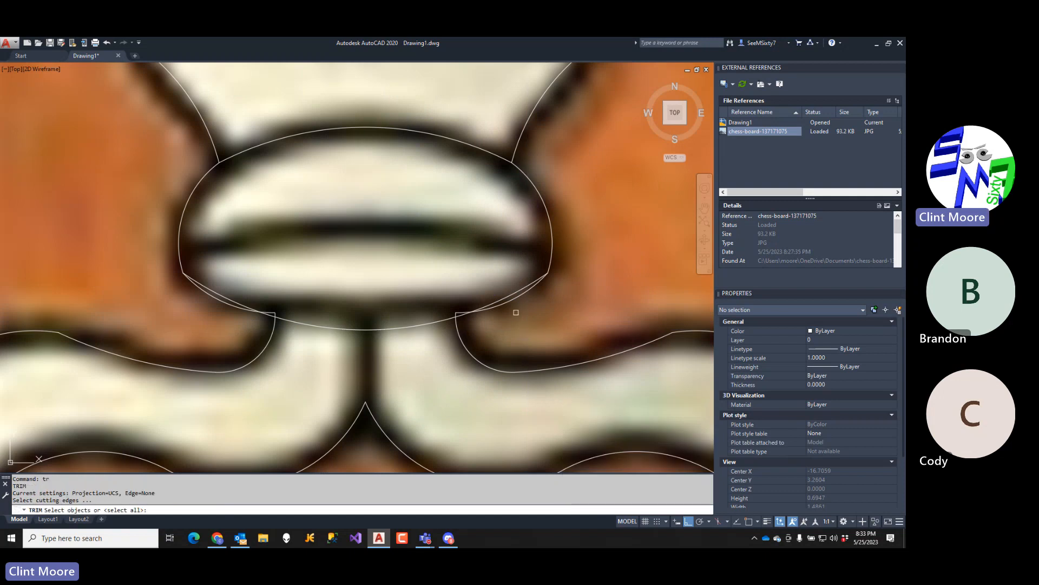
{"action": "scroll", "coordinate": [506, 292], "scroll_direction": "up", "scroll_amount": 3}
{"action": "left_click", "coordinate": [513, 269]}
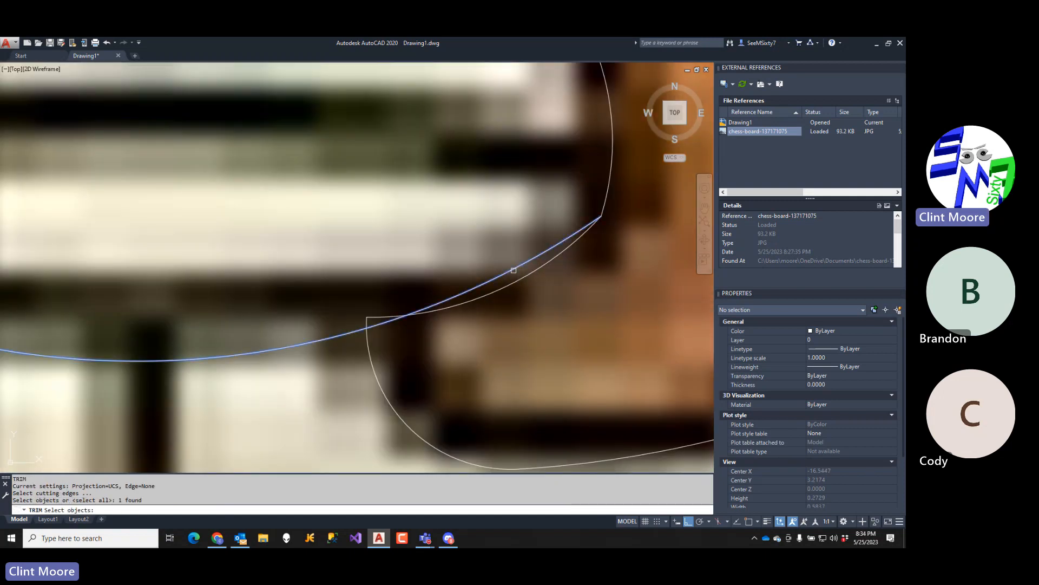
{"action": "left_click", "coordinate": [514, 270]}
{"action": "left_click", "coordinate": [374, 319]}
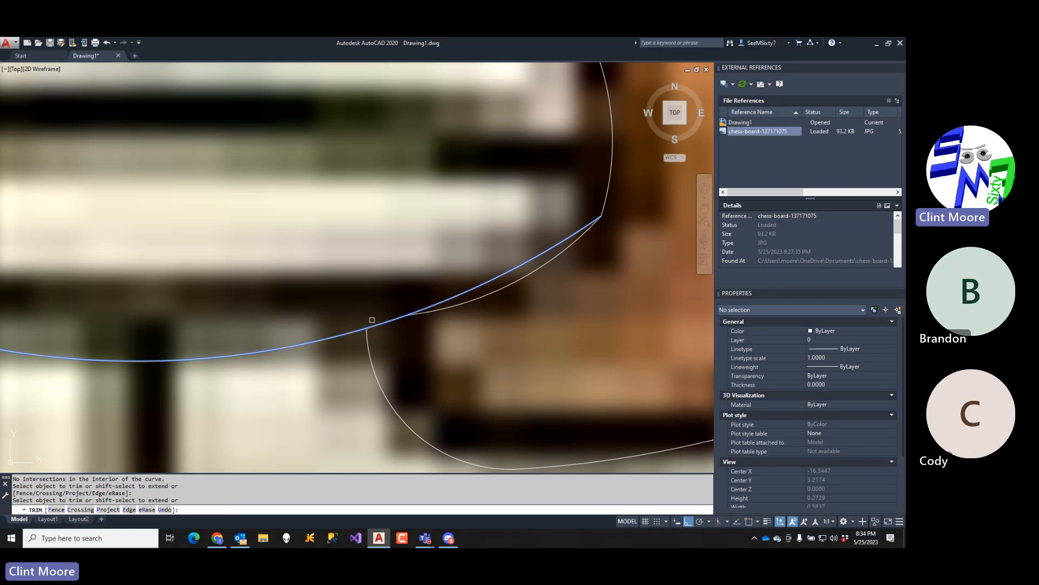
{"action": "scroll", "coordinate": [331, 322], "scroll_direction": "down", "scroll_amount": 2}
{"action": "middle_click_drag", "start_coordinate": [332, 322], "coordinate": [545, 311]}
{"action": "left_click", "coordinate": [253, 302]}
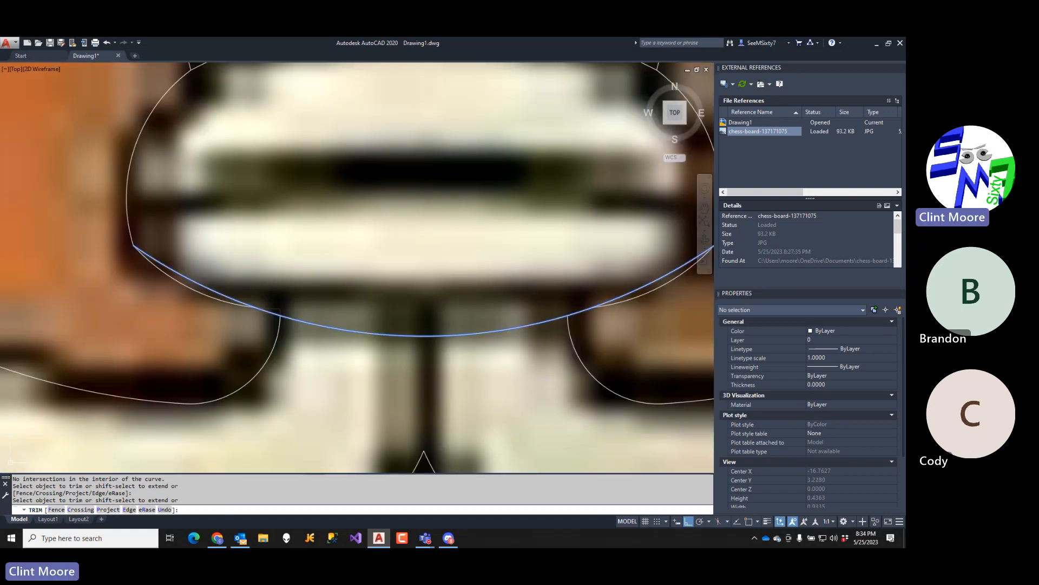
{"action": "middle_click_drag", "start_coordinate": [652, 327], "coordinate": [485, 300]}
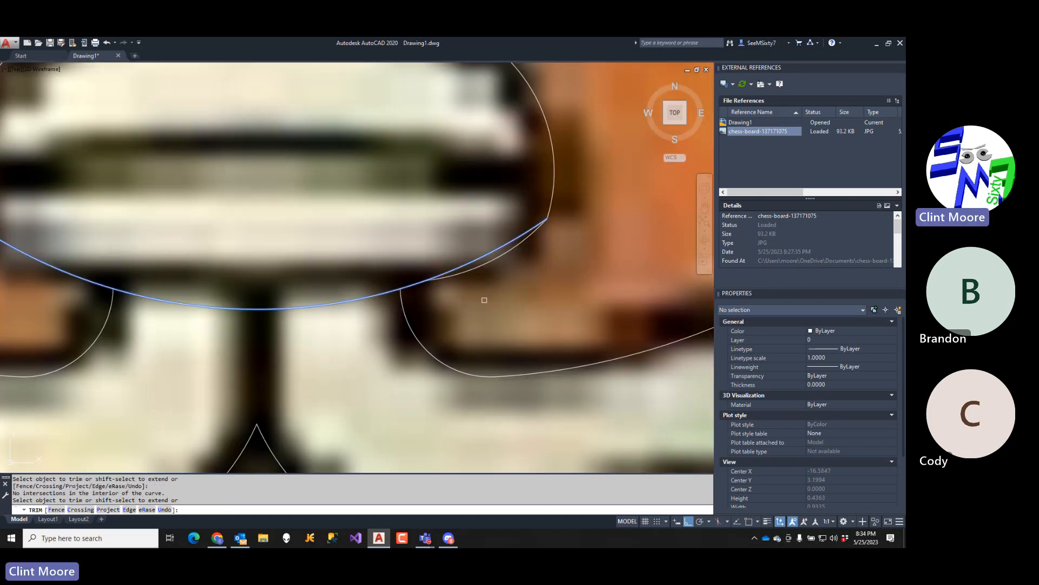
- Draw a polyline arc across the collar from its right outer vertex to its left outer vertex
{"action": "key", "text": "Return"}
{"action": "scroll", "coordinate": [483, 285], "scroll_direction": "down", "scroll_amount": 6}
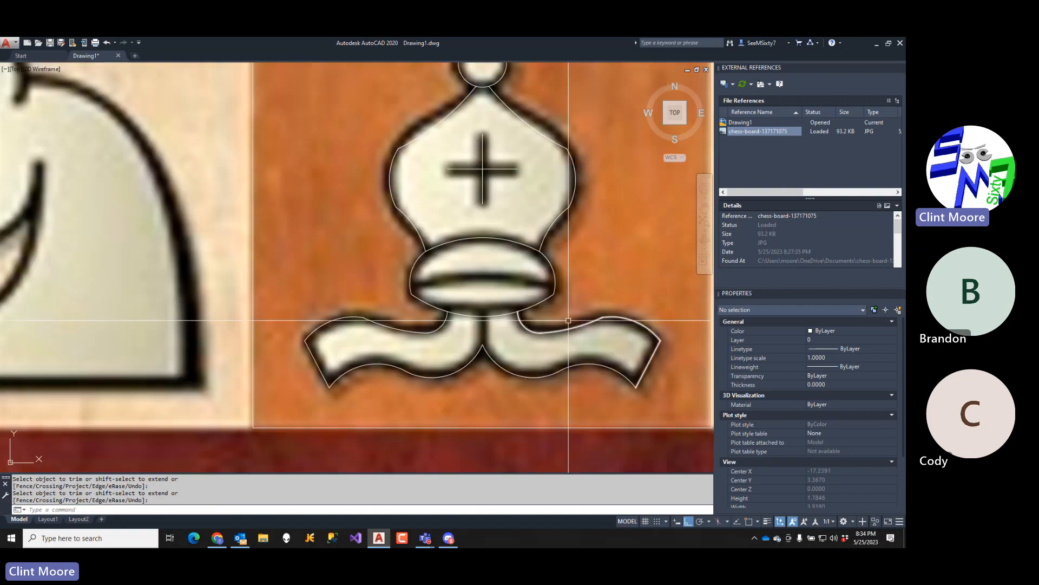
{"action": "left_click", "coordinate": [492, 281]}
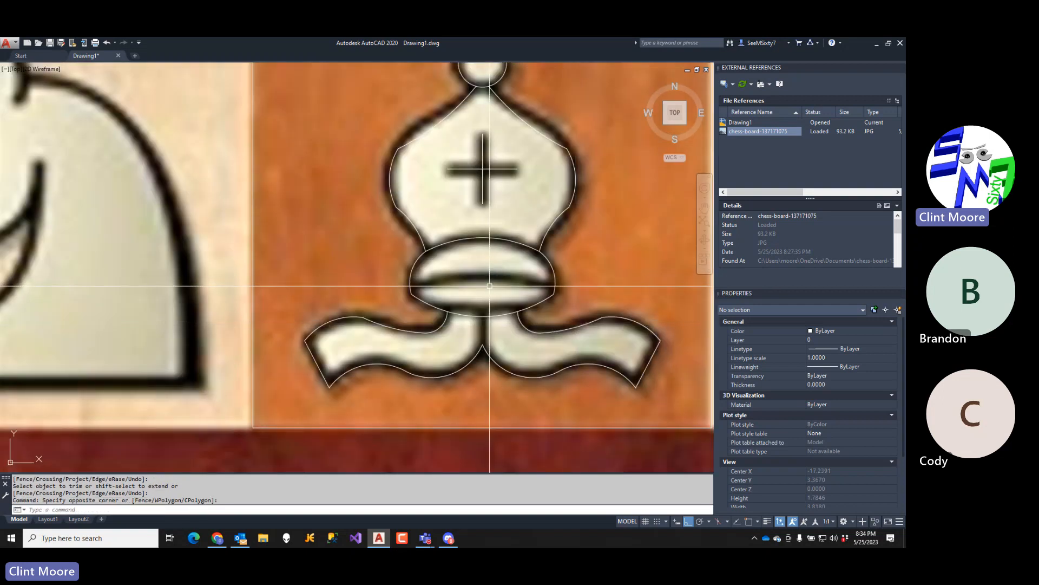
{"action": "key", "text": "Return"}
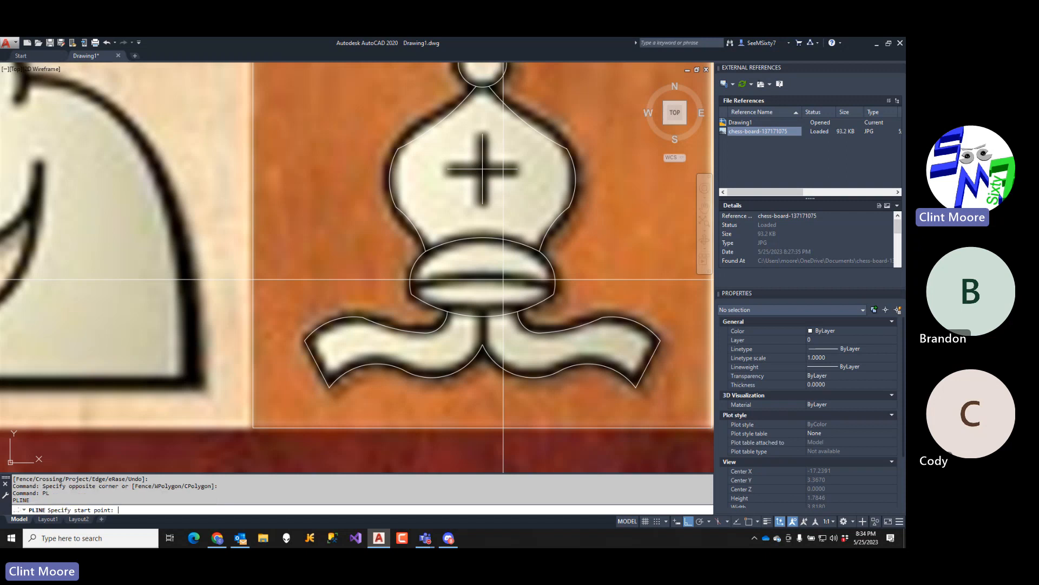
{"action": "type", "text": "enm"}
{"action": "key", "text": "BackSpace"}
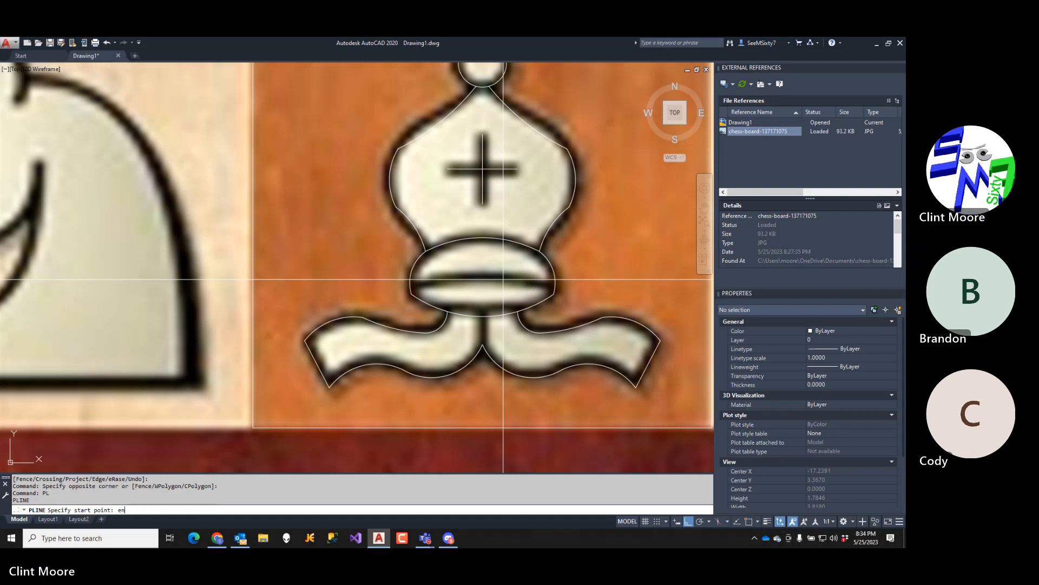
{"action": "key", "text": "Return"}
{"action": "left_click", "coordinate": [548, 288]}
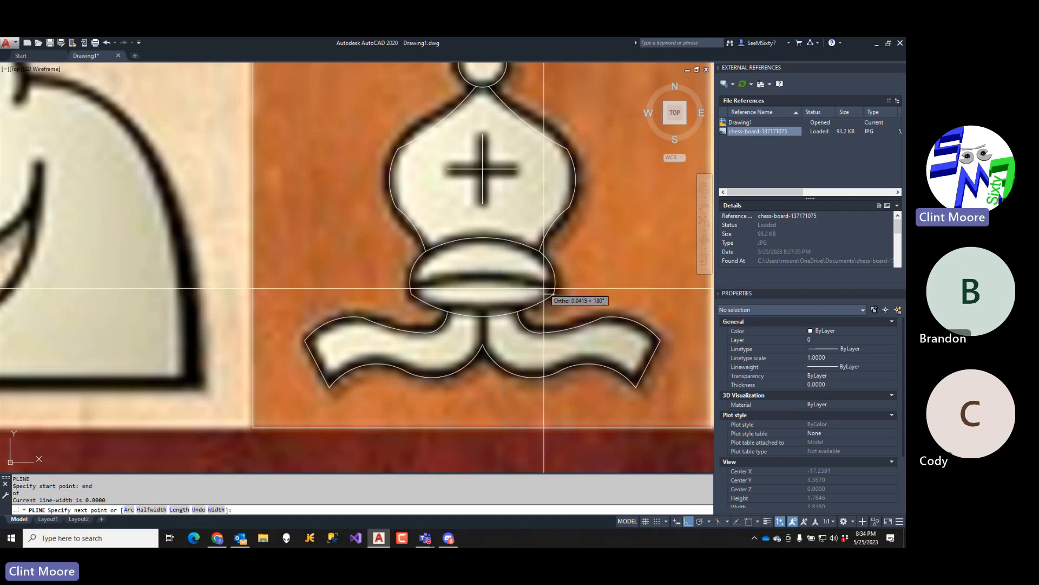
{"action": "type", "text": "a"}
{"action": "key", "text": "Return"}
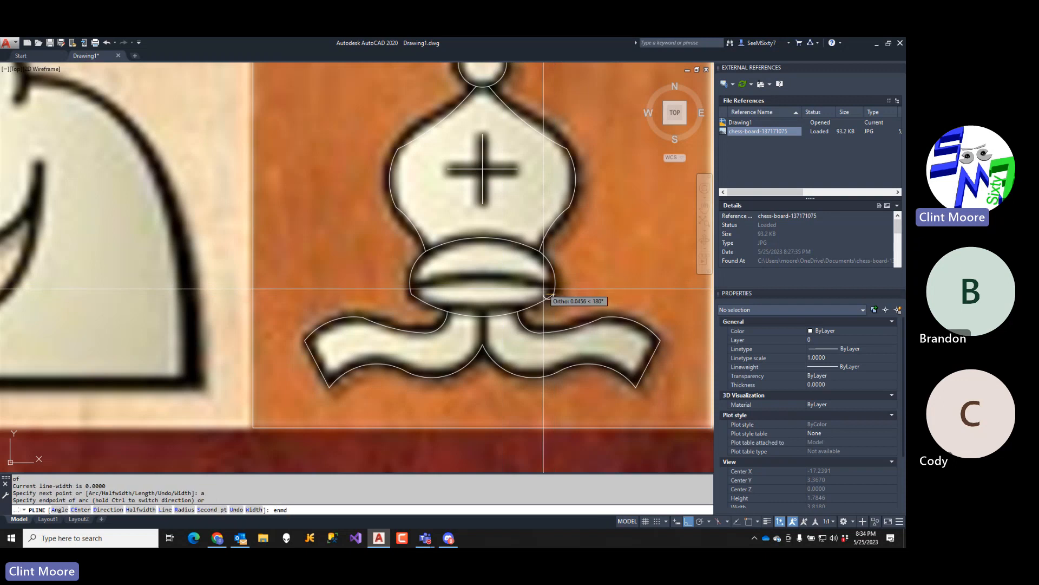
{"action": "key", "text": "BackSpace"}
{"action": "type", "text": "d"}
{"action": "key", "text": "Return"}
{"action": "left_click", "coordinate": [468, 318]}
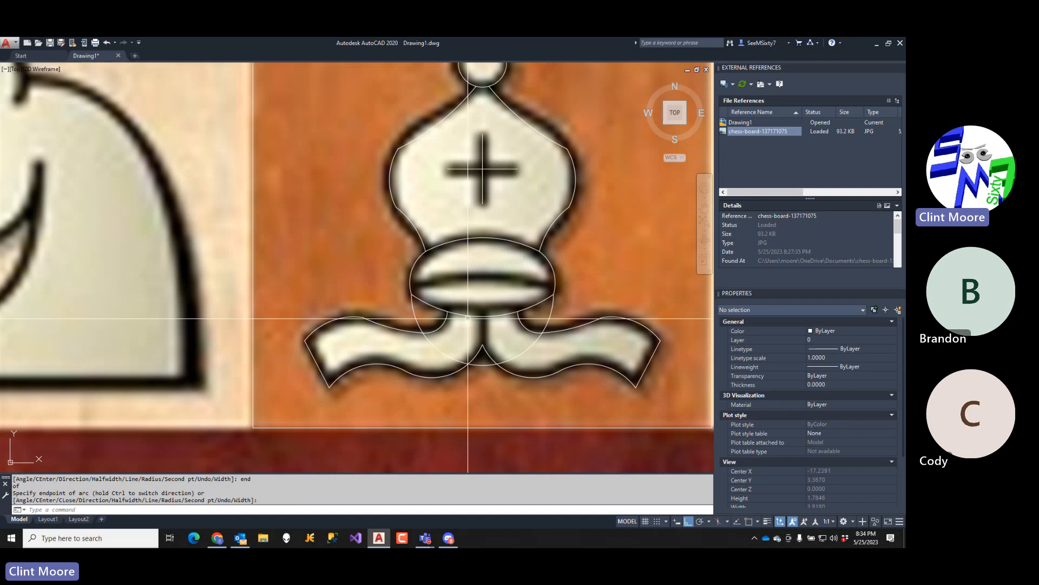
- Stretch the new arc's midpoint upward onto the dark band across the middle of the collar in the image
{"action": "left_click", "coordinate": [485, 366]}
{"action": "left_click", "coordinate": [483, 364]}
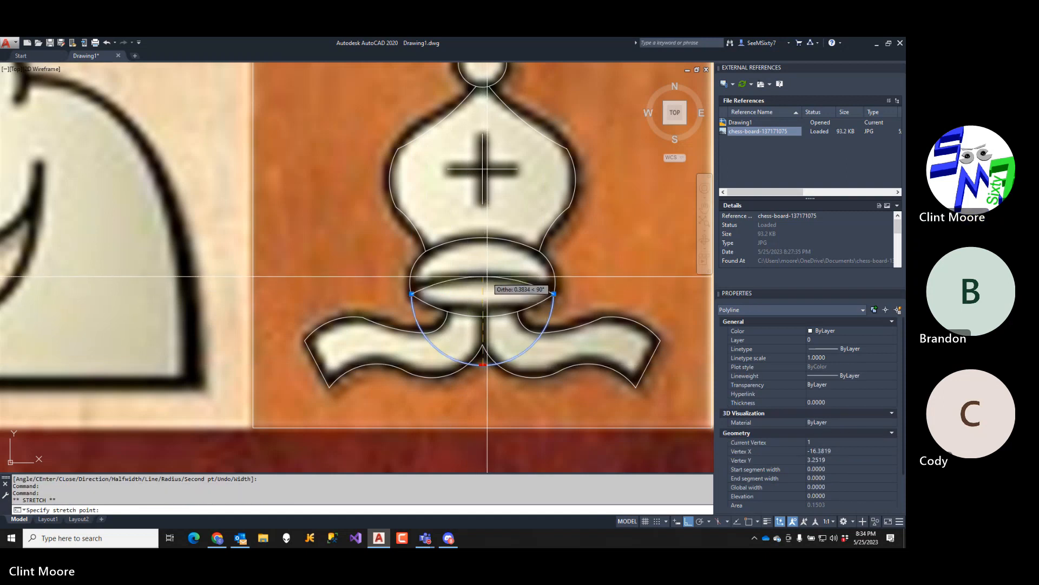
{"action": "key", "text": "Escape"}
{"action": "key", "text": "Escape"}
- Start a block definition named Bishop and select all of the traced bishop geometry for it
{"action": "scroll", "coordinate": [620, 382], "scroll_direction": "down", "scroll_amount": 4}
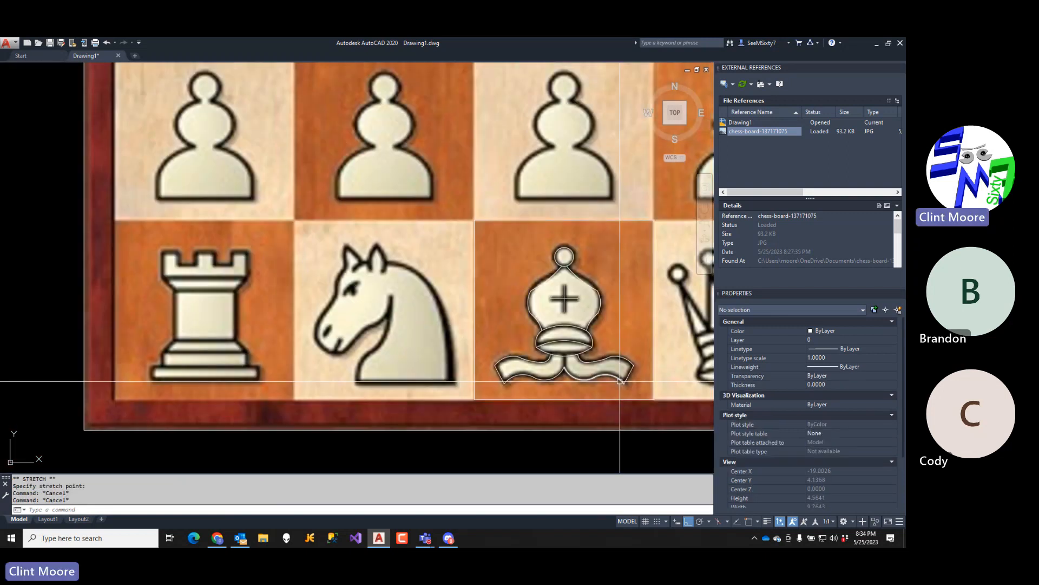
{"action": "middle_click_drag", "start_coordinate": [620, 381], "coordinate": [543, 358]}
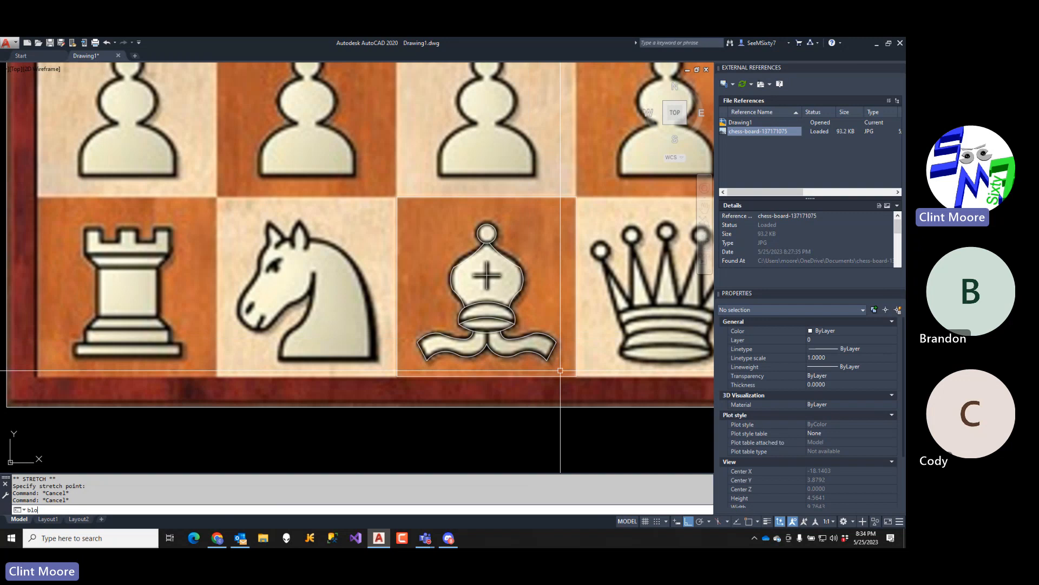
{"action": "key", "text": "Return"}
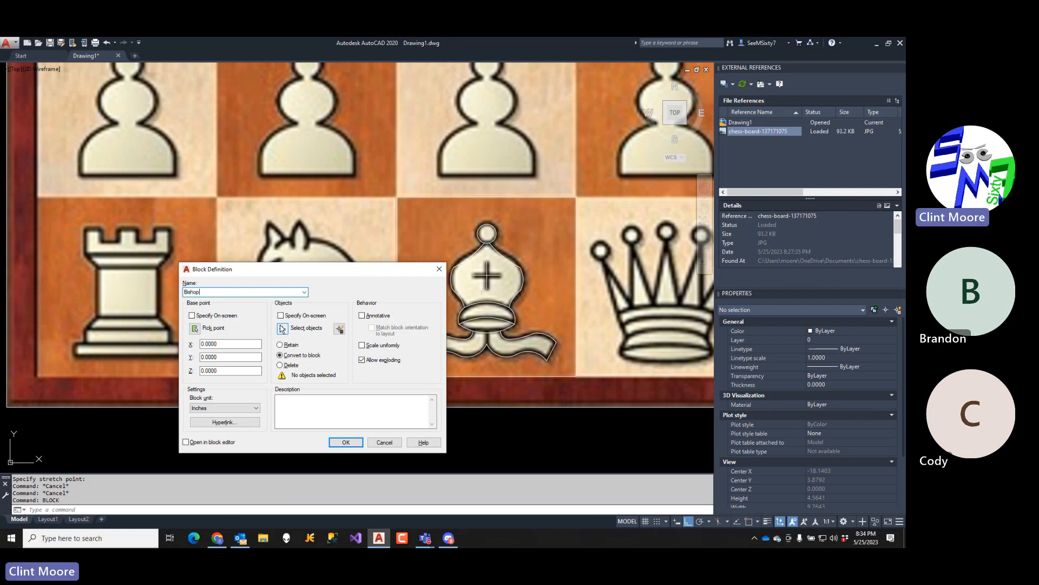
{"action": "left_click", "coordinate": [282, 329]}
{"action": "left_click", "coordinate": [406, 421]}
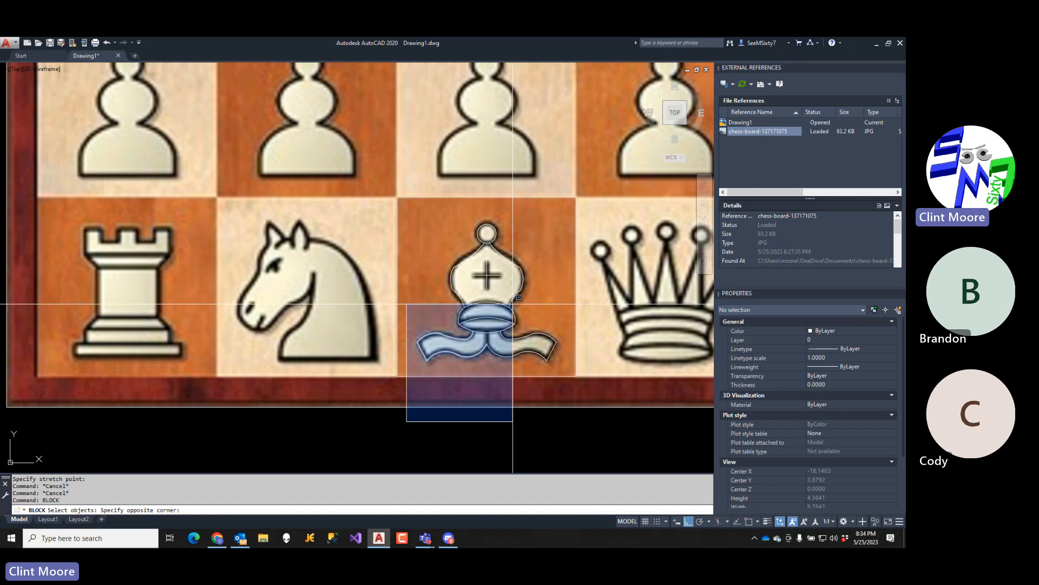
{"action": "left_click", "coordinate": [553, 225]}
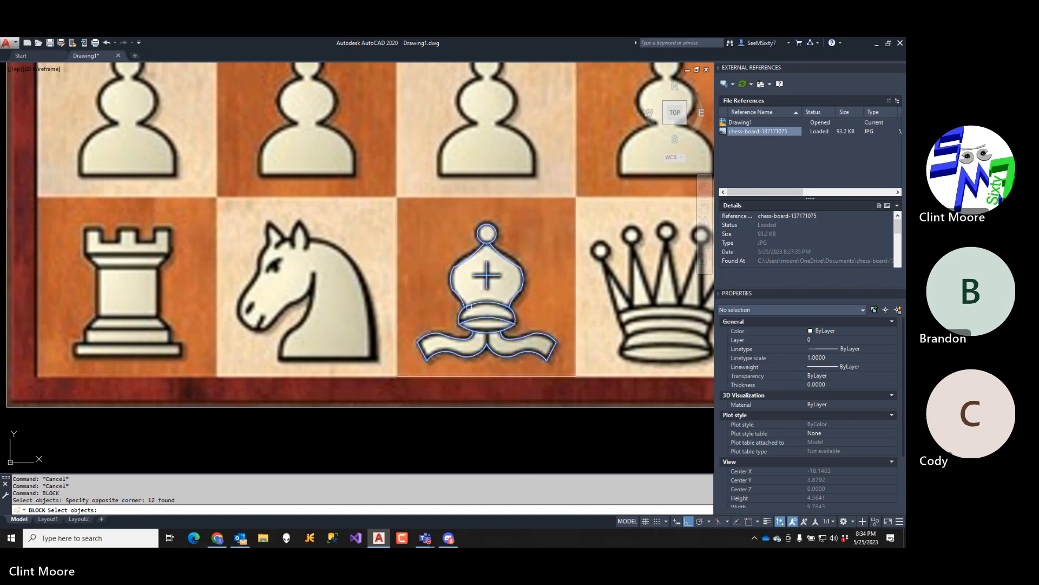
{"action": "key", "text": "Return"}
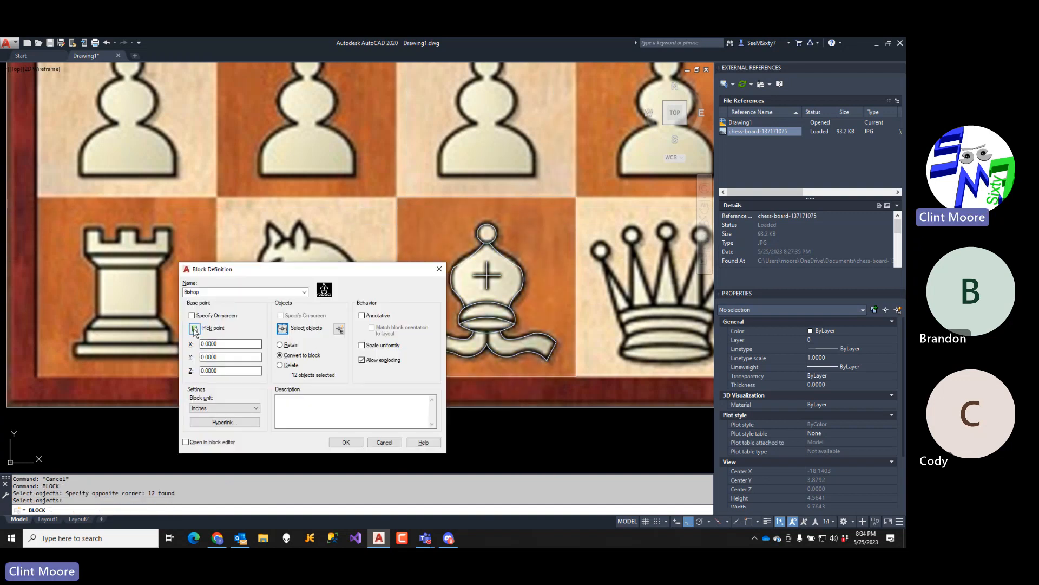
- Set the block's base point midway between two diagonally opposite corners of the bishop's square and create the block
{"action": "left_click", "coordinate": [195, 328]}
{"action": "type", "text": "m2"}
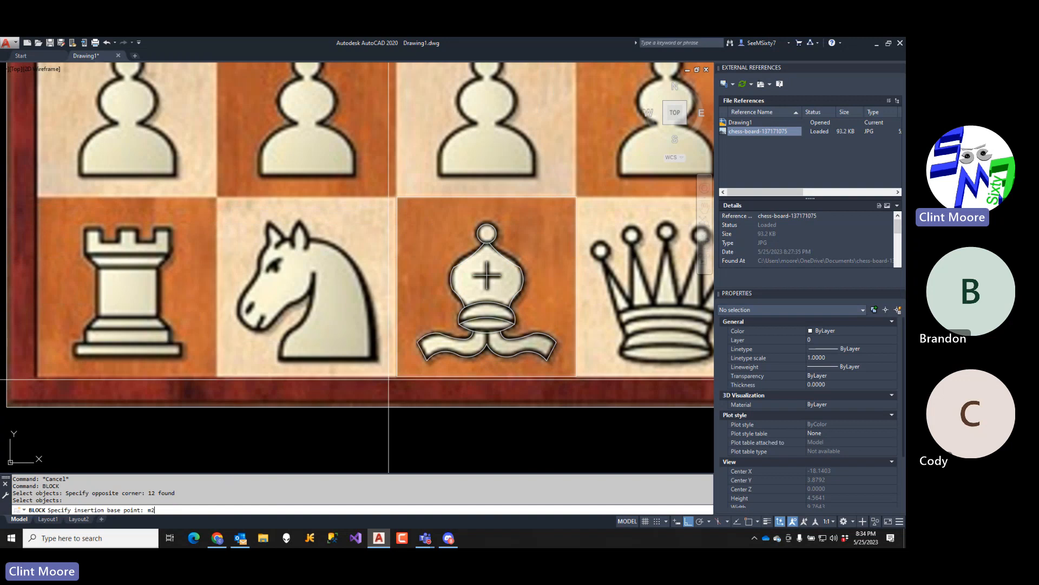
{"action": "type", "text": "p"}
{"action": "key", "text": "Return"}
{"action": "type", "text": "endp"}
{"action": "key", "text": "Return"}
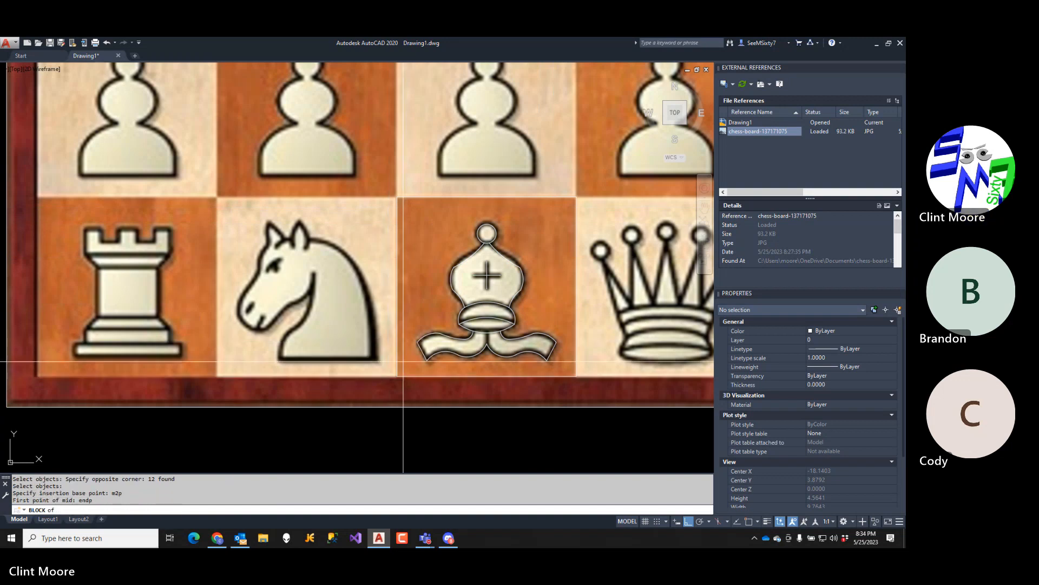
{"action": "left_click", "coordinate": [398, 377]}
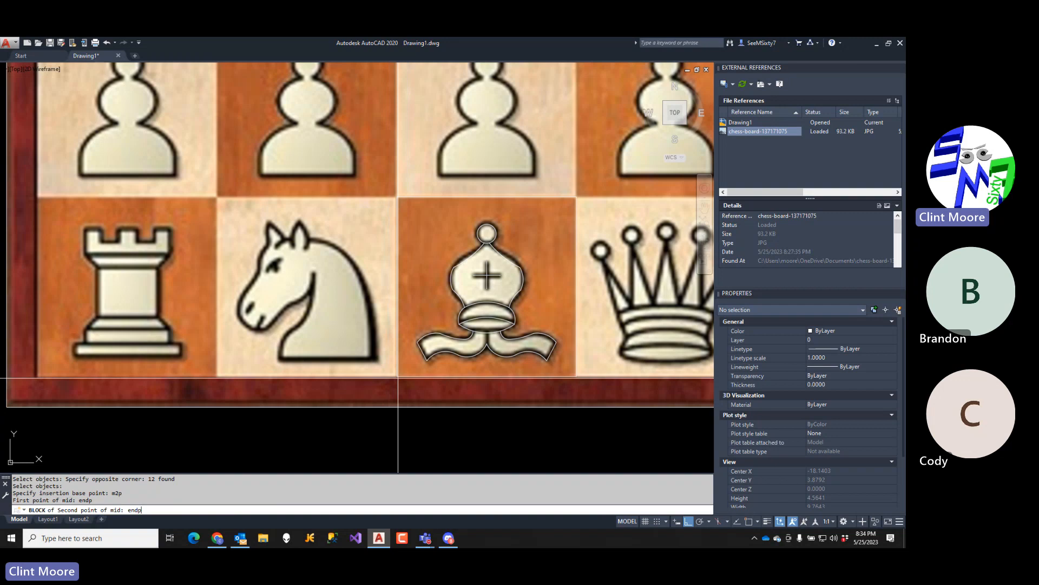
{"action": "type", "text": "endp"}
{"action": "key", "text": "Return"}
{"action": "left_click", "coordinate": [576, 197]}
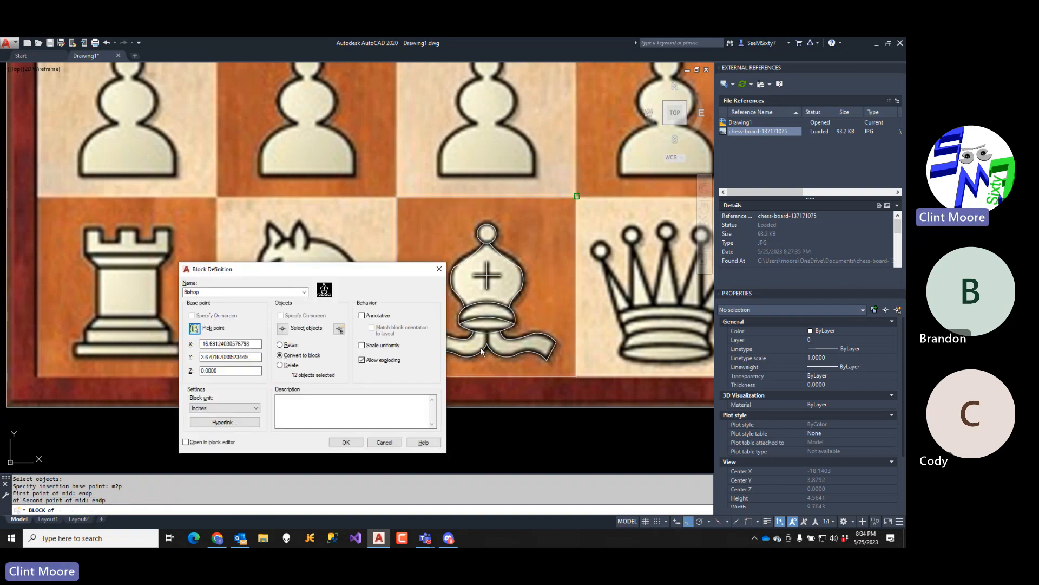
{"action": "left_click", "coordinate": [346, 443]}
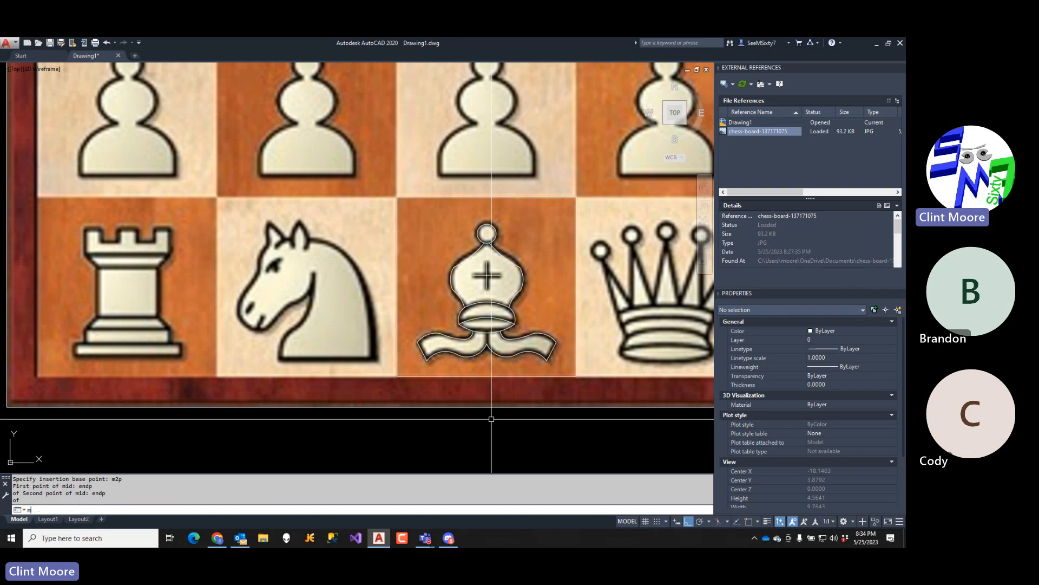
- Move the bishop block from its insertion point to 5,1 on the drawn board
{"action": "type", "text": "m"}
{"action": "key", "text": "Return"}
{"action": "left_click", "coordinate": [520, 297]}
{"action": "key", "text": "Return"}
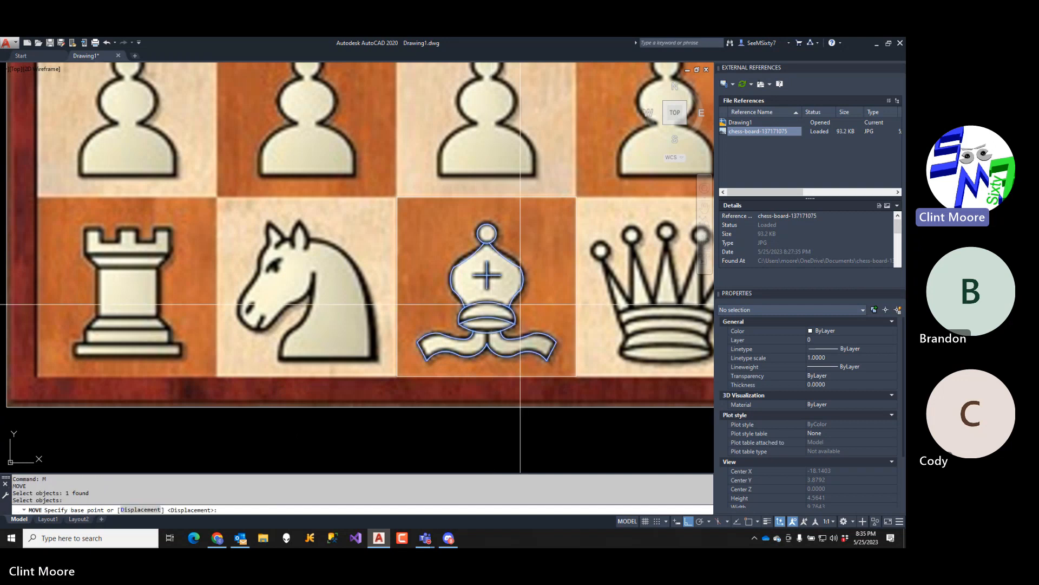
{"action": "type", "text": "ins"}
{"action": "key", "text": "Return"}
{"action": "left_click", "coordinate": [510, 299]}
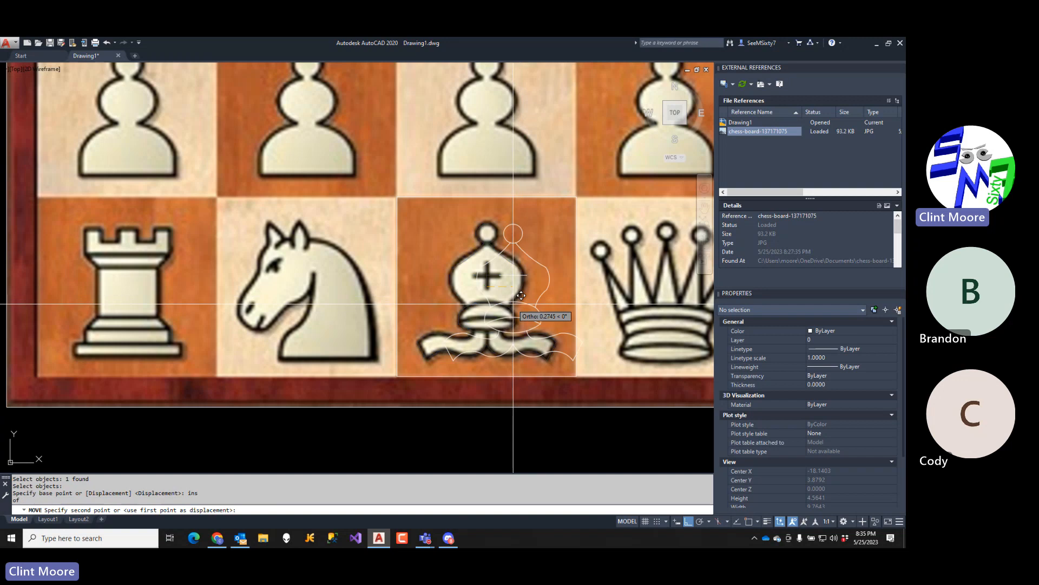
{"action": "scroll", "coordinate": [537, 320], "scroll_direction": "down", "scroll_amount": 4}
{"action": "middle_click_drag", "start_coordinate": [591, 344], "coordinate": [330, 325]}
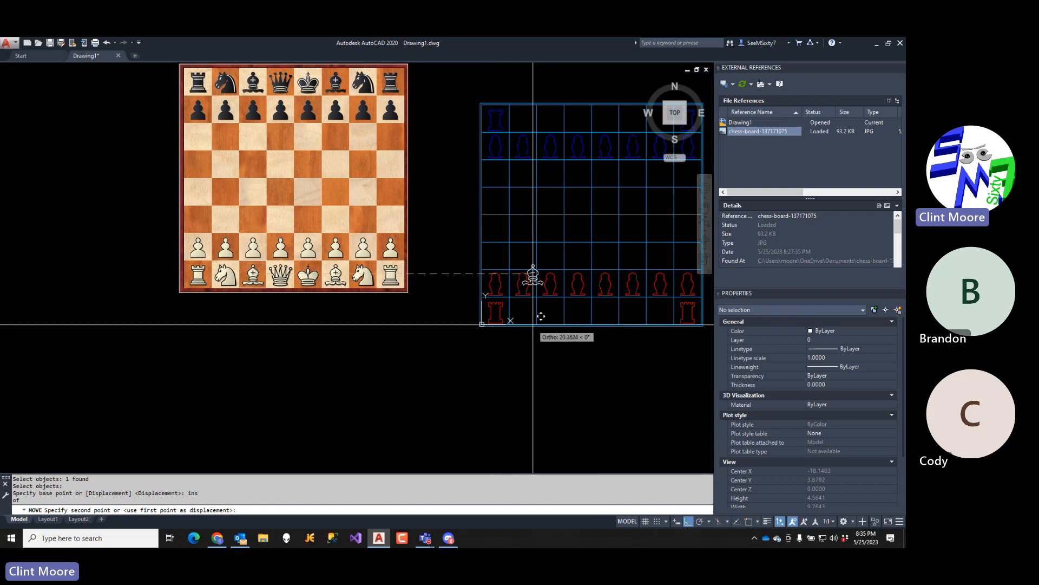
{"action": "type", "text": "5,1"}
{"action": "key", "text": "Return"}
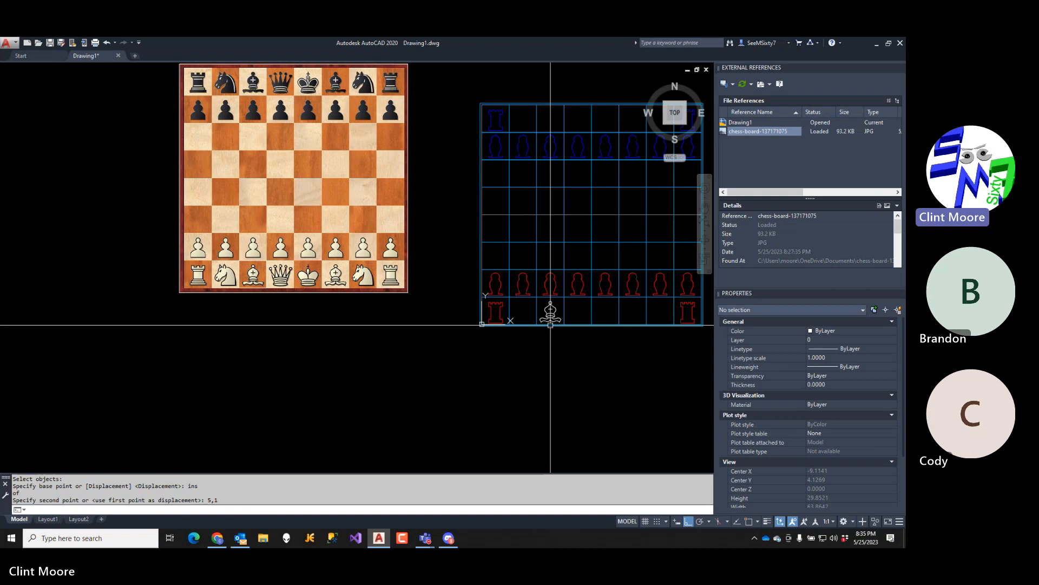
- Assign the moved bishop block to the RedSide layer
{"action": "scroll", "coordinate": [550, 325], "scroll_direction": "down", "scroll_amount": 2}
{"action": "middle_click_drag", "start_coordinate": [551, 325], "coordinate": [409, 307]}
{"action": "scroll", "coordinate": [439, 310], "scroll_direction": "up", "scroll_amount": 5}
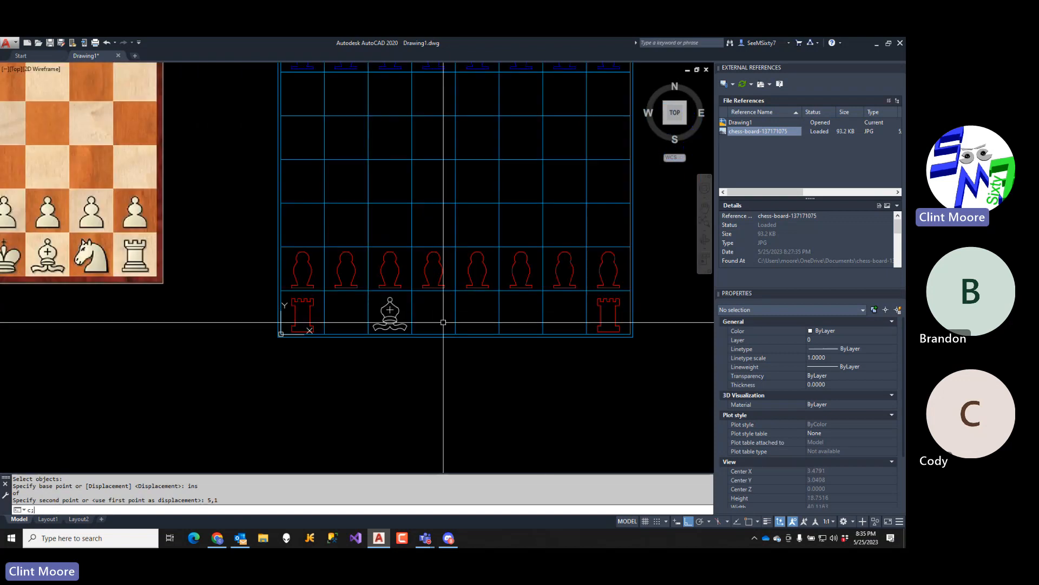
{"action": "key", "text": "Escape"}
{"action": "key", "text": "Escape"}
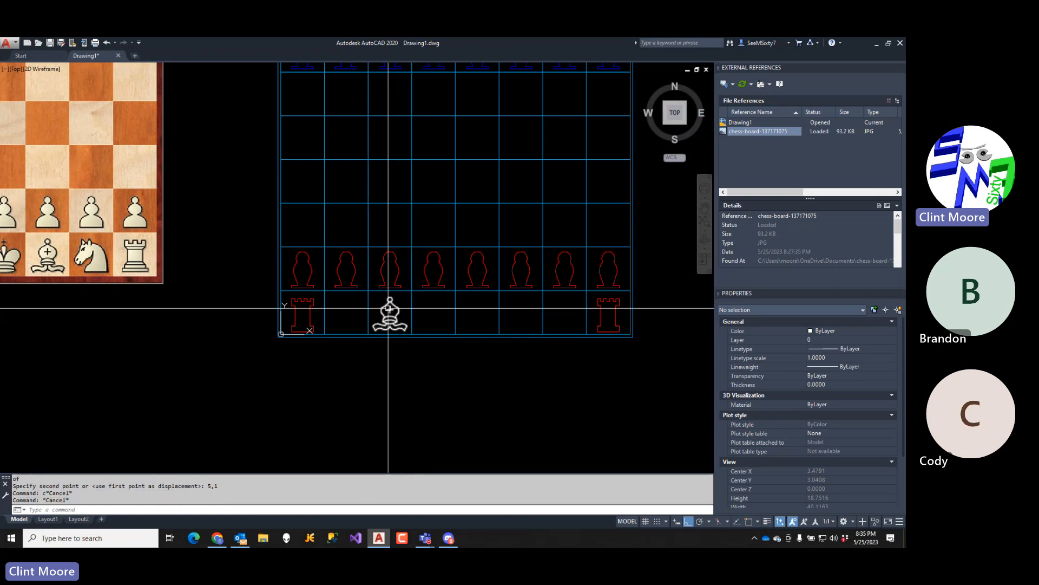
{"action": "left_click", "coordinate": [388, 308]}
{"action": "left_click", "coordinate": [828, 339]}
{"action": "left_click", "coordinate": [828, 339]}
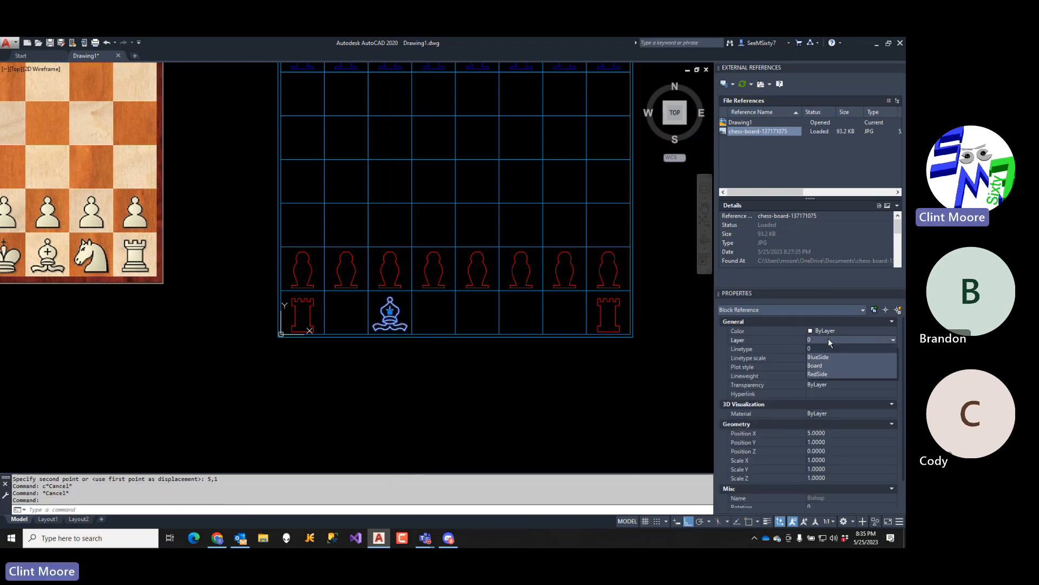
{"action": "left_click", "coordinate": [829, 373]}
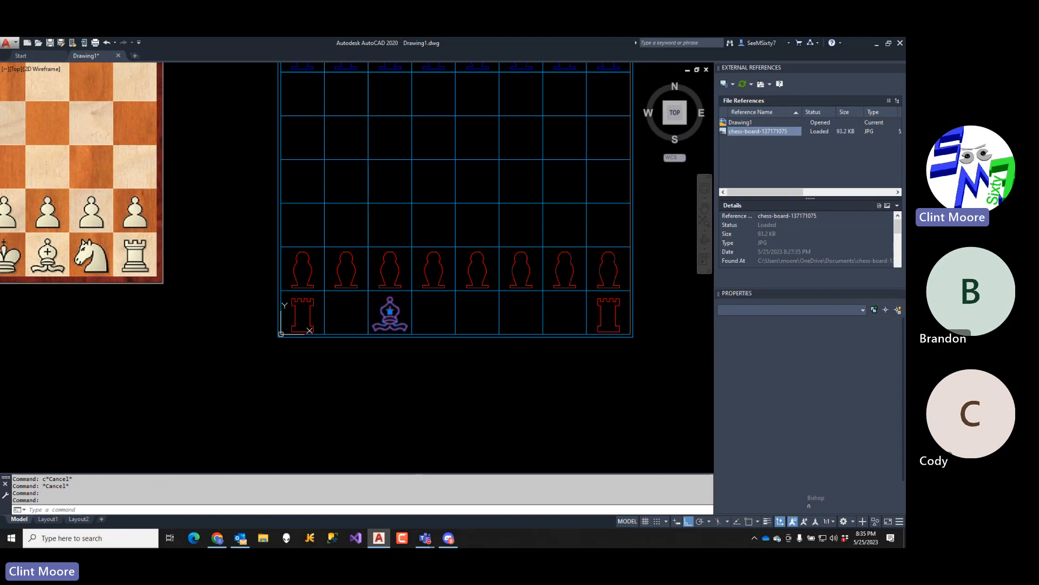
{"action": "key", "text": "Escape"}
- Mirror the red bishop about the board's vertical centerline, using the midpoint of its bottom edge, and keep the original
{"action": "type", "text": "mi"}
{"action": "key", "text": "Return"}
{"action": "left_click", "coordinate": [400, 320]}
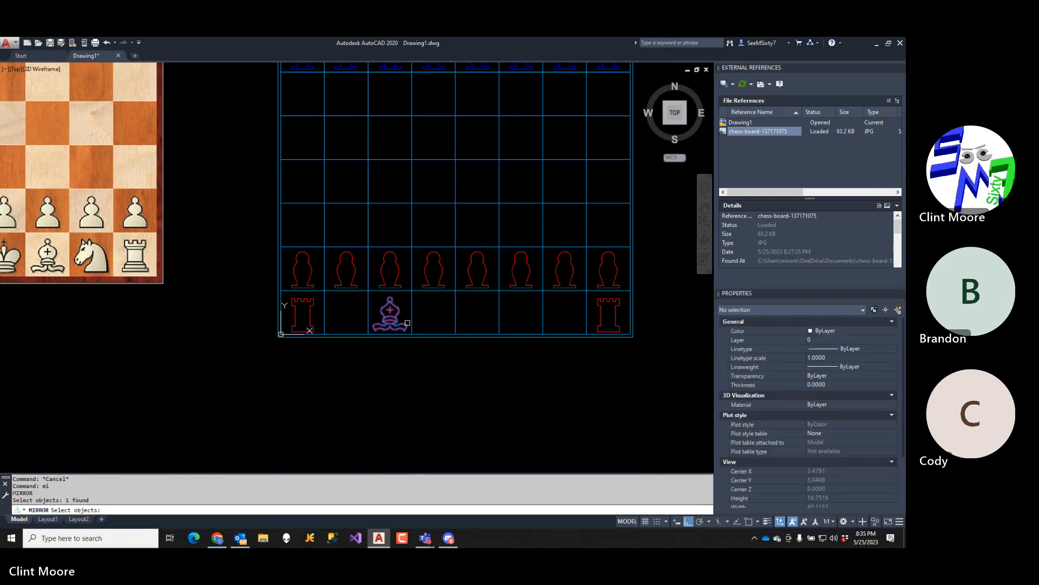
{"action": "key", "text": "Return"}
{"action": "type", "text": "mid"}
{"action": "key", "text": "Return"}
{"action": "left_click", "coordinate": [465, 337]}
{"action": "left_click", "coordinate": [465, 337]}
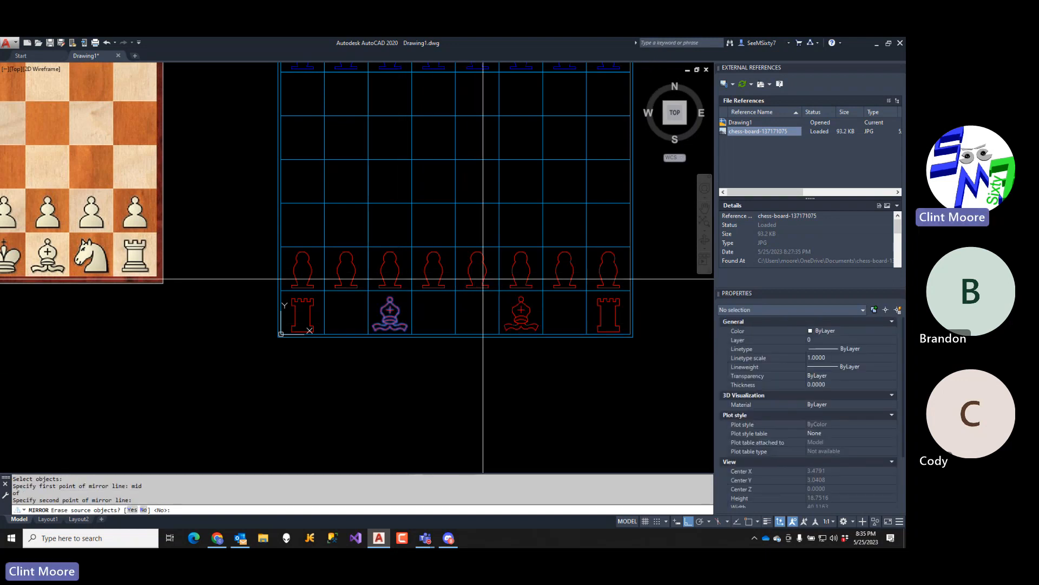
{"action": "key", "text": "Return"}
- Mirror both bishops to the opposite side about the board's horizontal centerline, using the left edge's midpoint, and keep the originals
{"action": "key", "text": "Return"}
{"action": "left_click", "coordinate": [519, 319]}
{"action": "key", "text": "Return"}
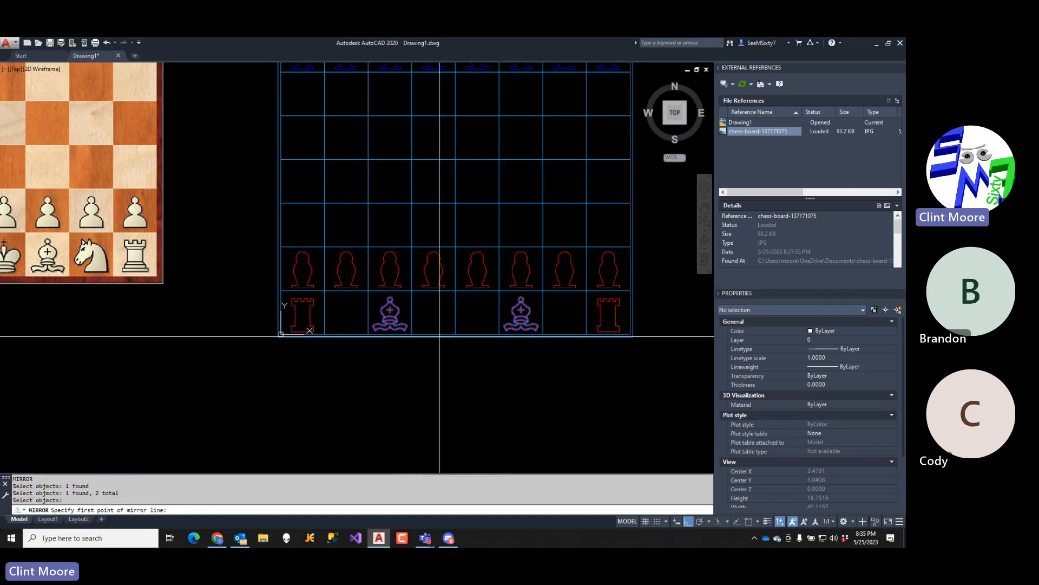
{"action": "type", "text": "mid"}
{"action": "key", "text": "Return"}
{"action": "left_click", "coordinate": [274, 161]}
{"action": "left_click", "coordinate": [230, 185]}
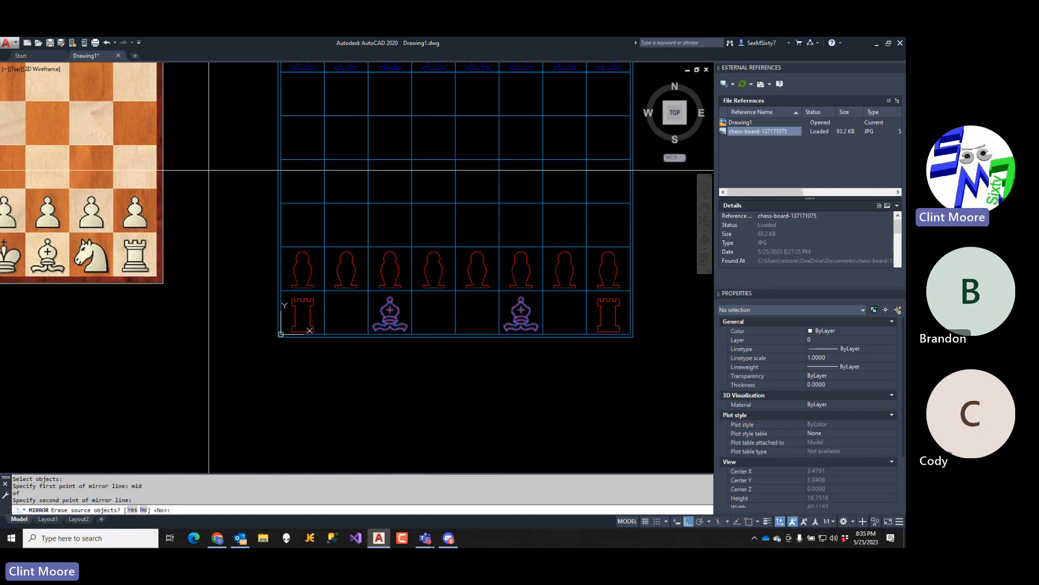
{"action": "key", "text": "Return"}
- Set the X scale to 1 for the lower-right bishop and both upper bishops
{"action": "scroll", "coordinate": [285, 255], "scroll_direction": "down", "scroll_amount": 2}
{"action": "middle_click_drag", "start_coordinate": [285, 255], "coordinate": [282, 299]}
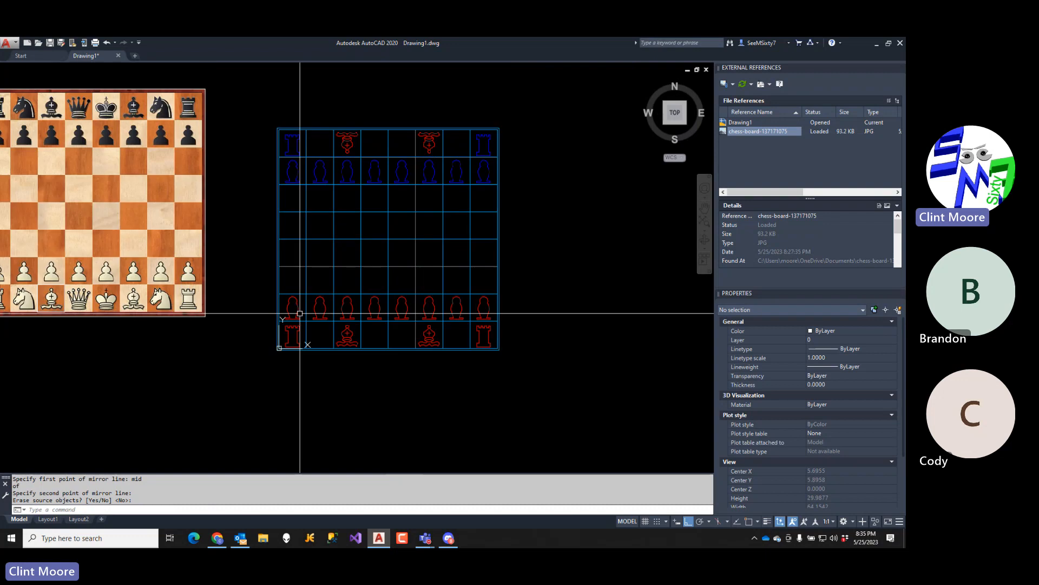
{"action": "left_click", "coordinate": [429, 336]}
{"action": "left_click", "coordinate": [430, 147]}
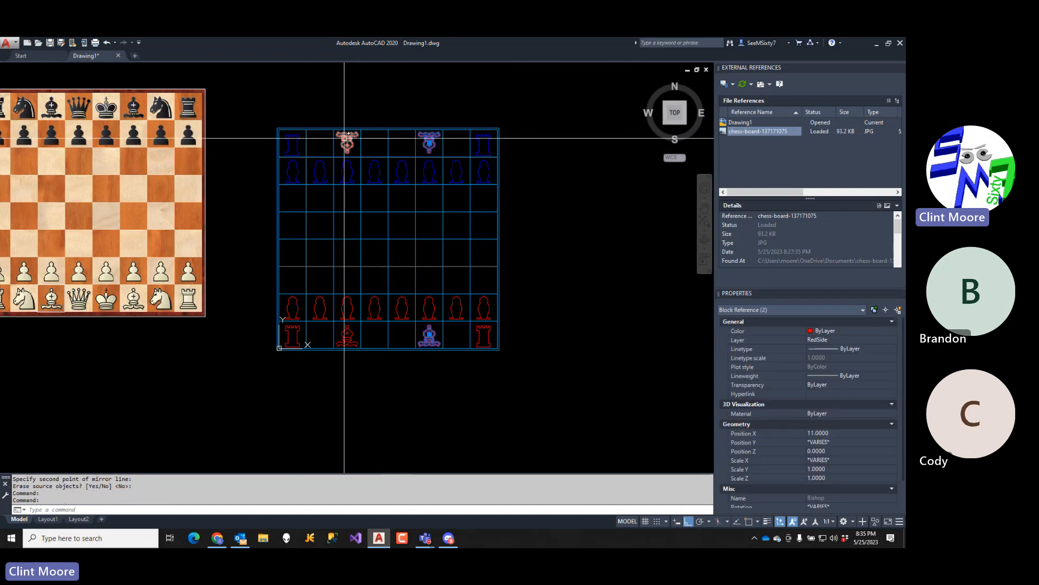
{"action": "left_click", "coordinate": [347, 142]}
{"action": "left_click", "coordinate": [826, 460]}
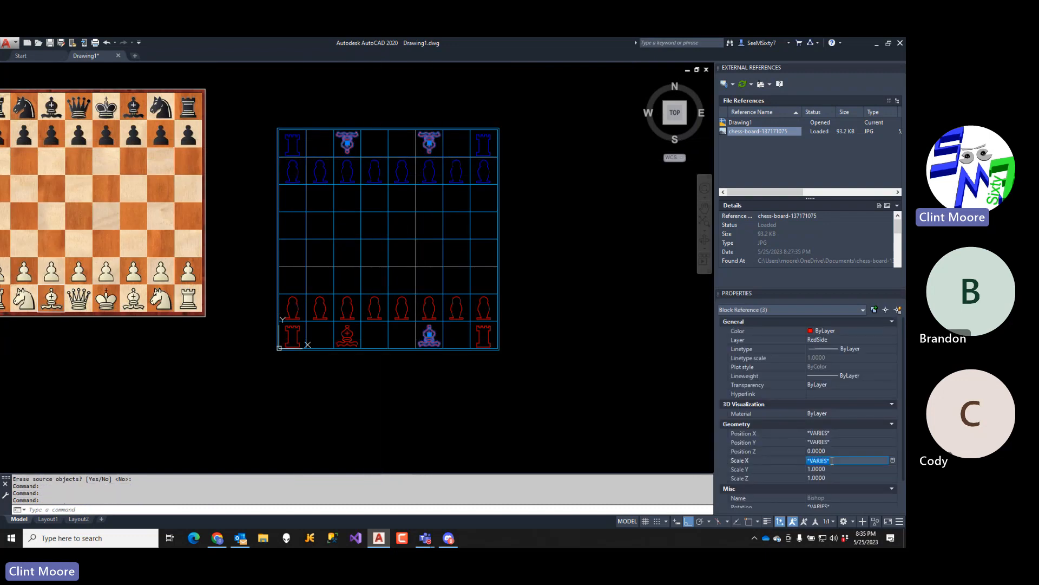
{"action": "key", "text": "Tab"}
{"action": "scroll", "coordinate": [842, 486], "scroll_direction": "down", "scroll_amount": 1}
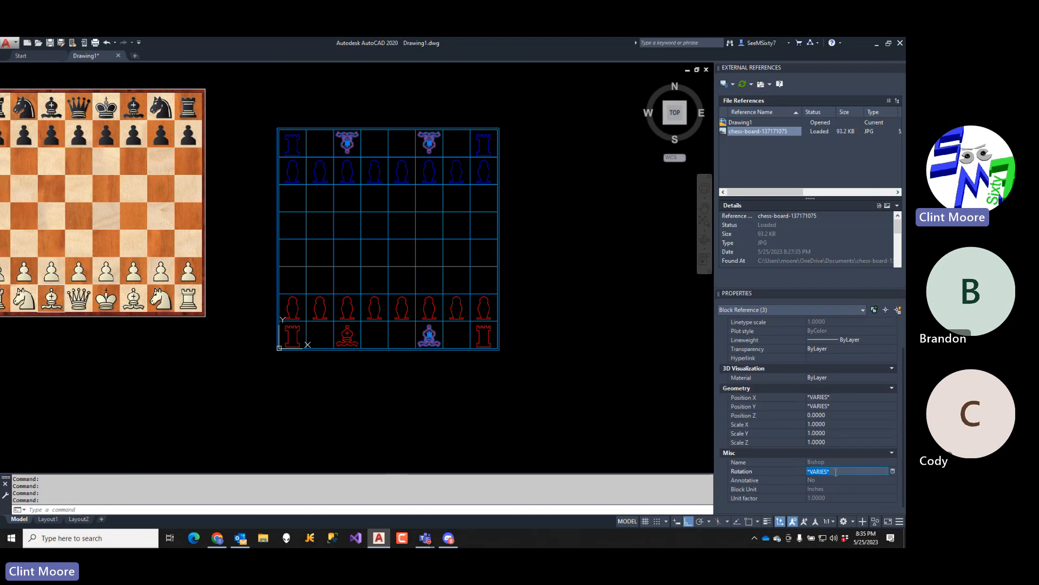
- Set the rotation of the lower-right bishop and both upper bishops to 0
{"action": "type", "text": "0"}
{"action": "key", "text": "Return"}
{"action": "key", "text": "Escape"}
{"action": "key", "text": "Escape"}
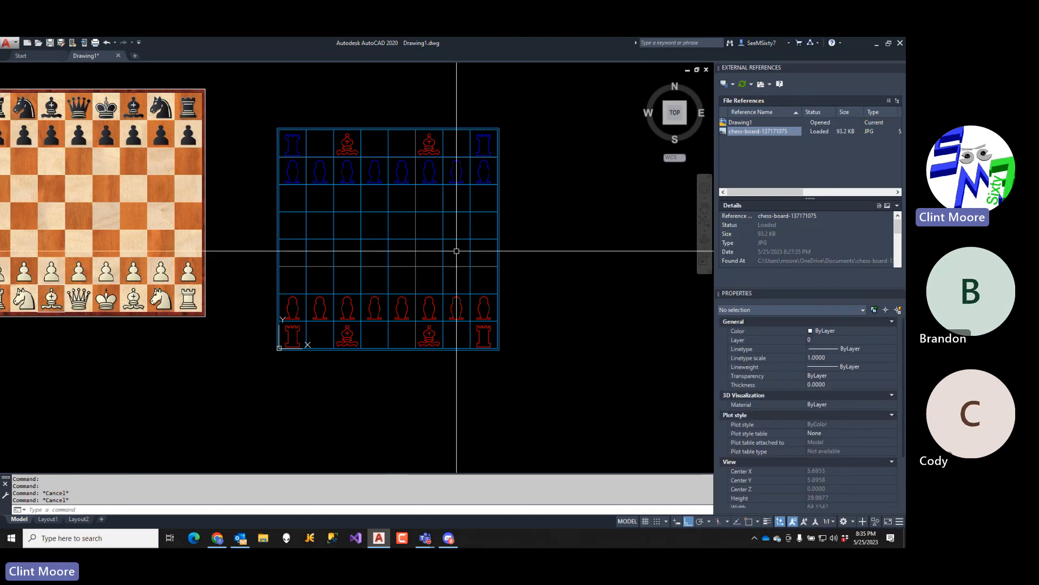
- Assign the two upper bishops to the BlueSide layer
{"action": "left_click", "coordinate": [429, 151]}
{"action": "left_click", "coordinate": [350, 144]}
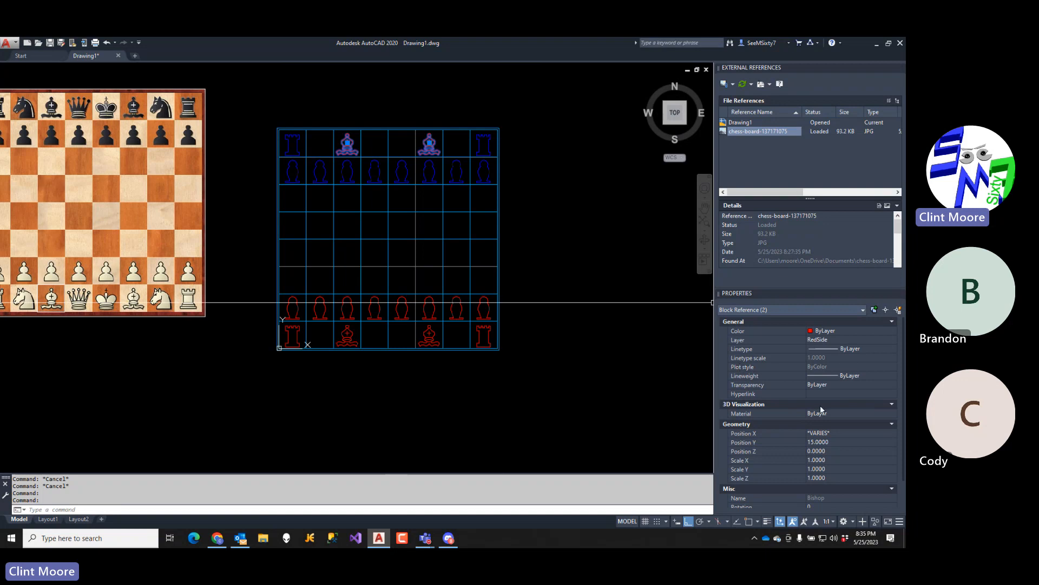
{"action": "left_click", "coordinate": [824, 338]}
{"action": "left_click", "coordinate": [824, 338]}
{"action": "left_click", "coordinate": [827, 355]}
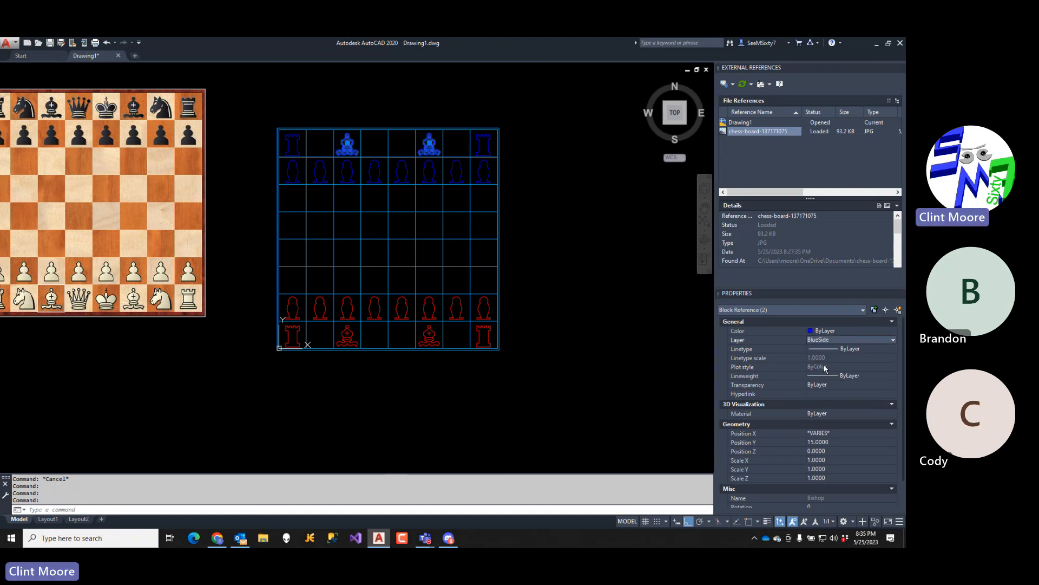
{"action": "key", "text": "Escape"}
{"action": "key", "text": "Escape"}
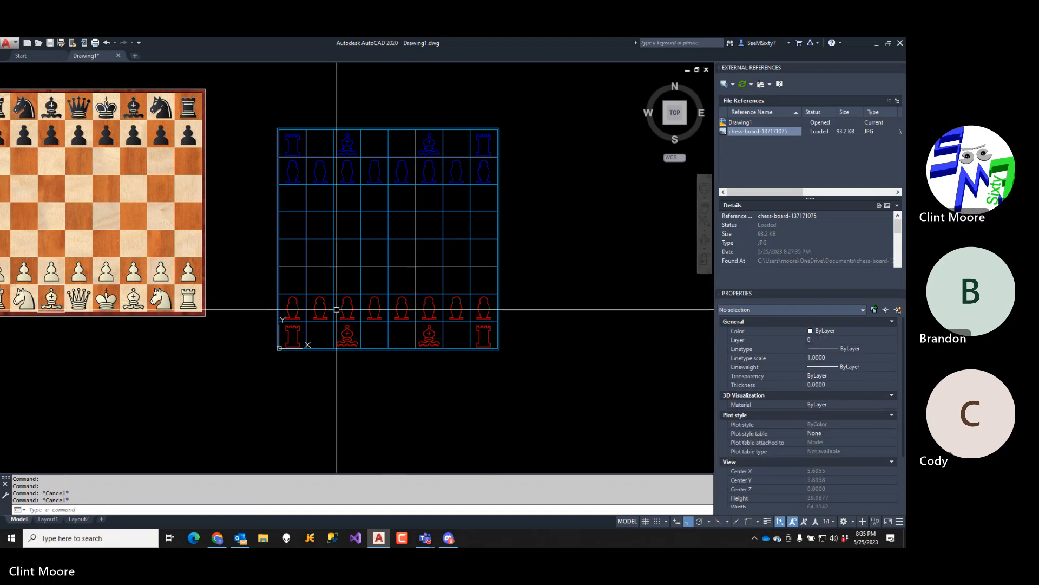
- Move the square frame on the reference image 2 units left, from the white bishop to the adjacent knight's square
{"action": "middle_click_drag", "start_coordinate": [325, 309], "coordinate": [394, 318]}
{"action": "scroll", "coordinate": [139, 317], "scroll_direction": "up", "scroll_amount": 4}
{"action": "mouse_move", "coordinate": [139, 318]}
{"action": "middle_mouse_down"}
{"action": "mouse_move", "coordinate": [327, 333]}
{"action": "mouse_move", "coordinate": [239, 295]}
{"action": "mouse_move", "coordinate": [251, 297]}
{"action": "middle_mouse_up"}
{"action": "scroll", "coordinate": [295, 311], "scroll_direction": "up", "scroll_amount": 2}
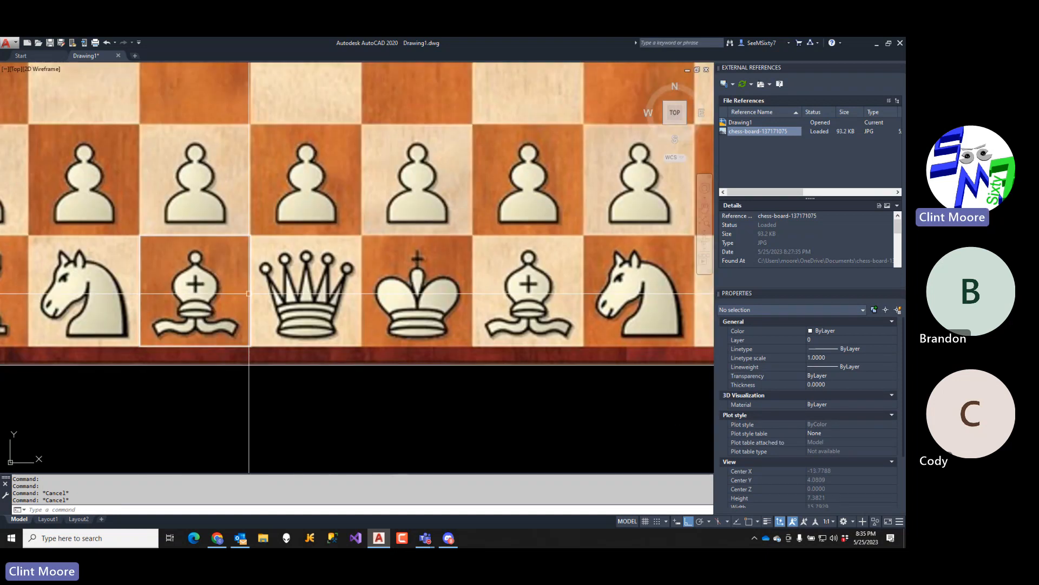
{"action": "type", "text": "m"}
{"action": "key", "text": "Return"}
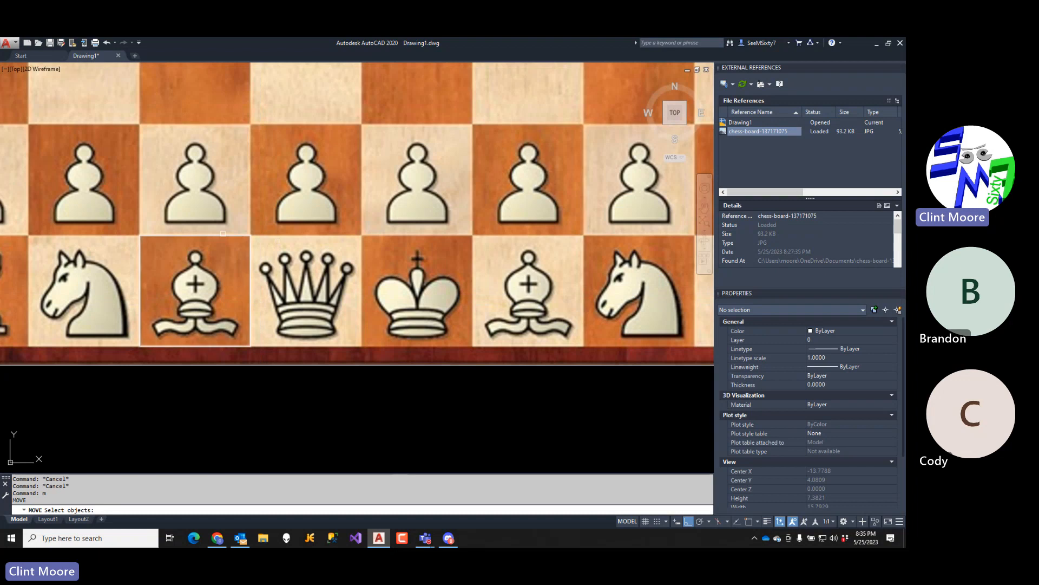
{"action": "left_click", "coordinate": [223, 233]}
{"action": "key", "text": "Return"}
{"action": "middle_click_drag", "start_coordinate": [239, 323], "coordinate": [448, 323]}
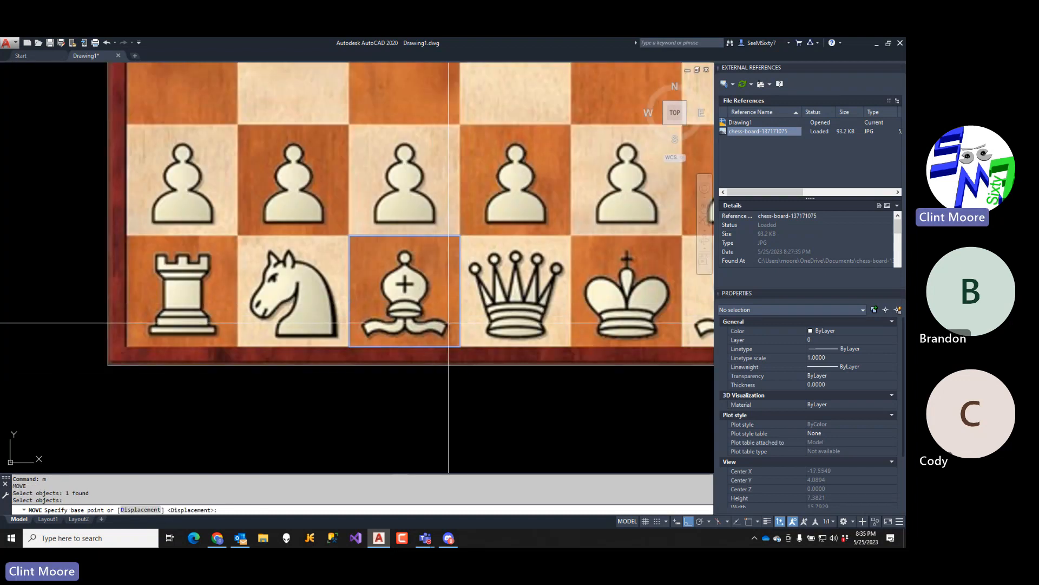
{"action": "left_click", "coordinate": [463, 347]}
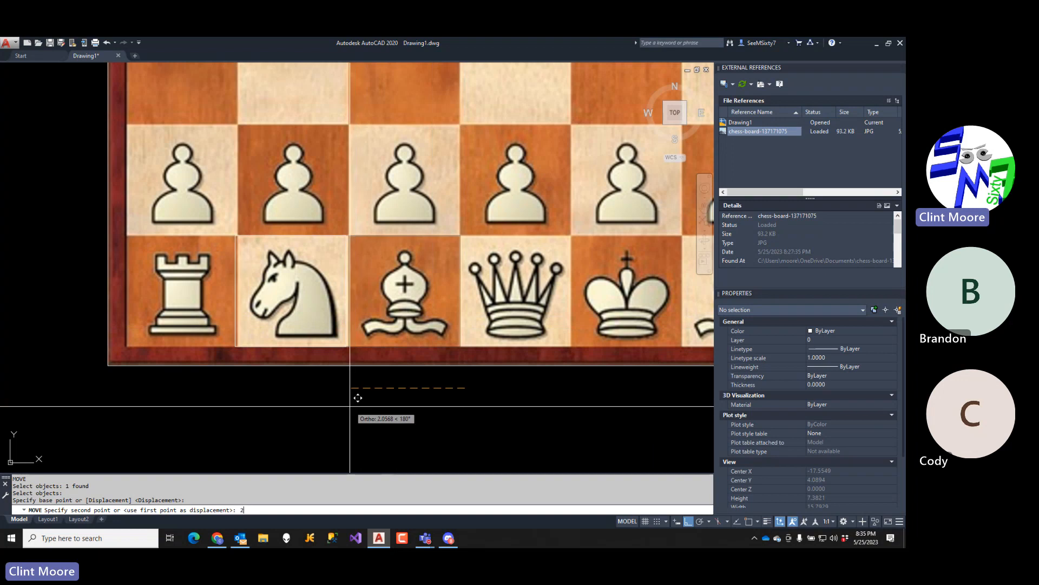
{"action": "type", "text": "2"}
{"action": "key", "text": "Return"}
{"action": "key", "text": "Return"}
{"action": "key", "text": "Escape"}
{"action": "key", "text": "Escape"}
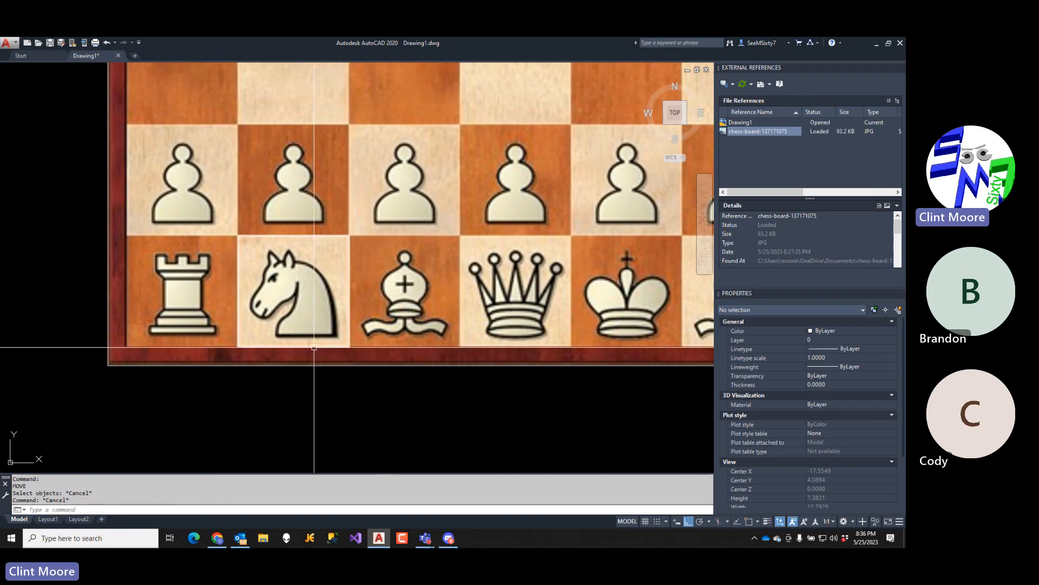
- Begin a polyline at the white knight's lower-left base corner, tracing the straight base and lower back, then an arc up to the ears
{"action": "scroll", "coordinate": [301, 313], "scroll_direction": "up", "scroll_amount": 4}
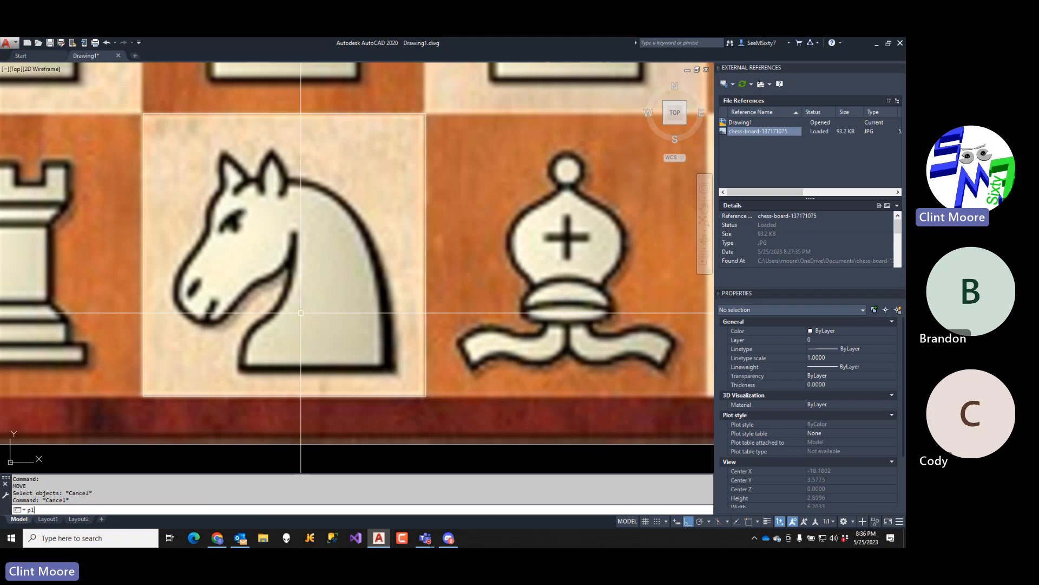
{"action": "key", "text": "Return"}
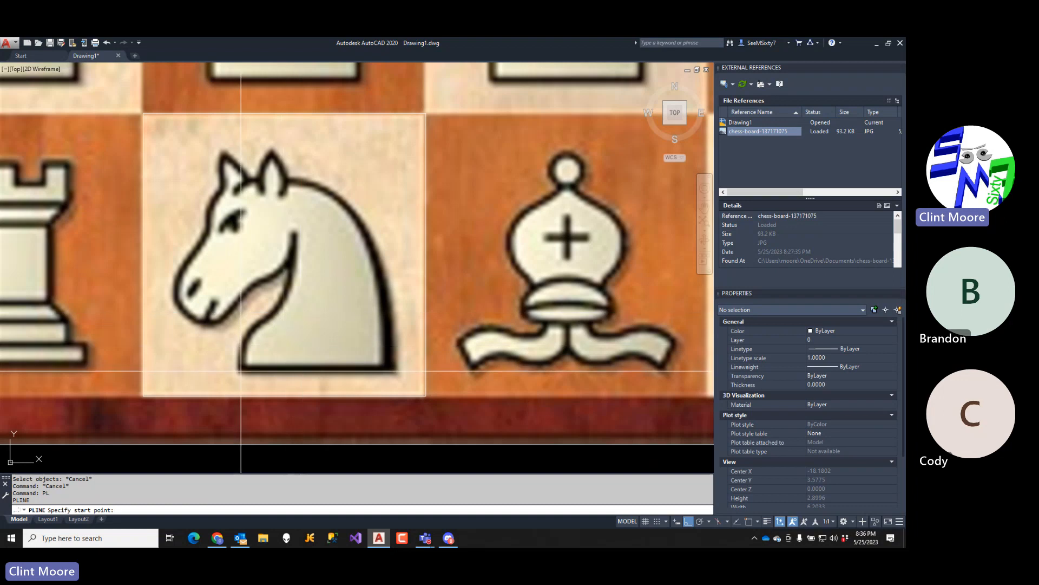
{"action": "left_click", "coordinate": [240, 371]}
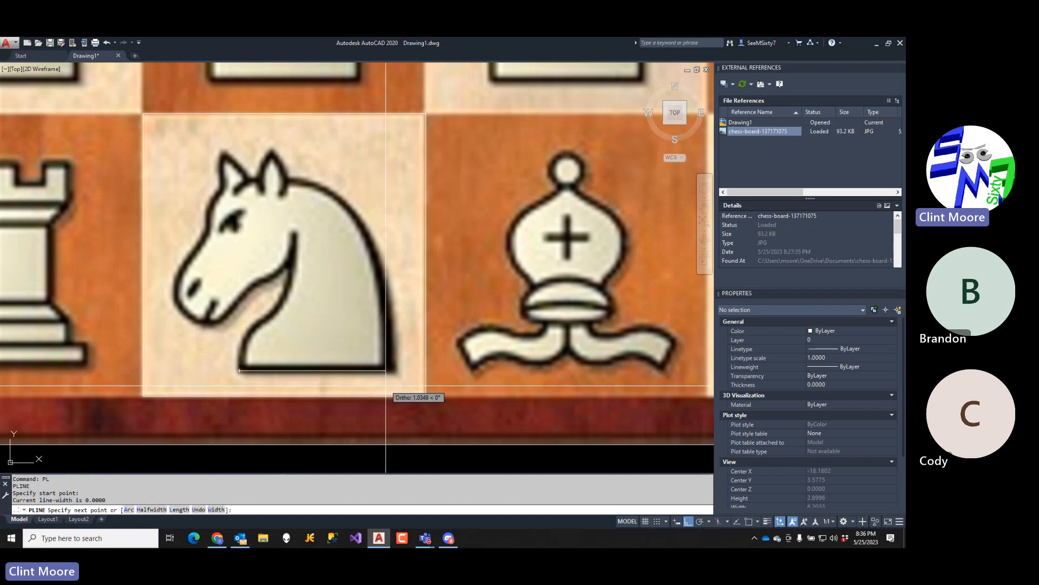
{"action": "left_click", "coordinate": [388, 374]}
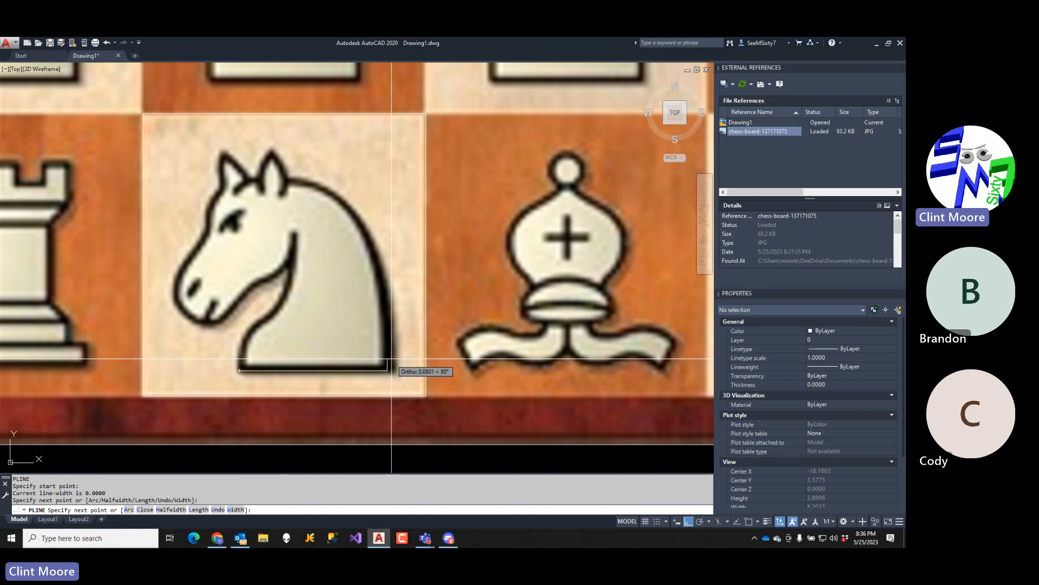
{"action": "left_click", "coordinate": [387, 311]}
{"action": "type", "text": "a"}
{"action": "key", "text": "Return"}
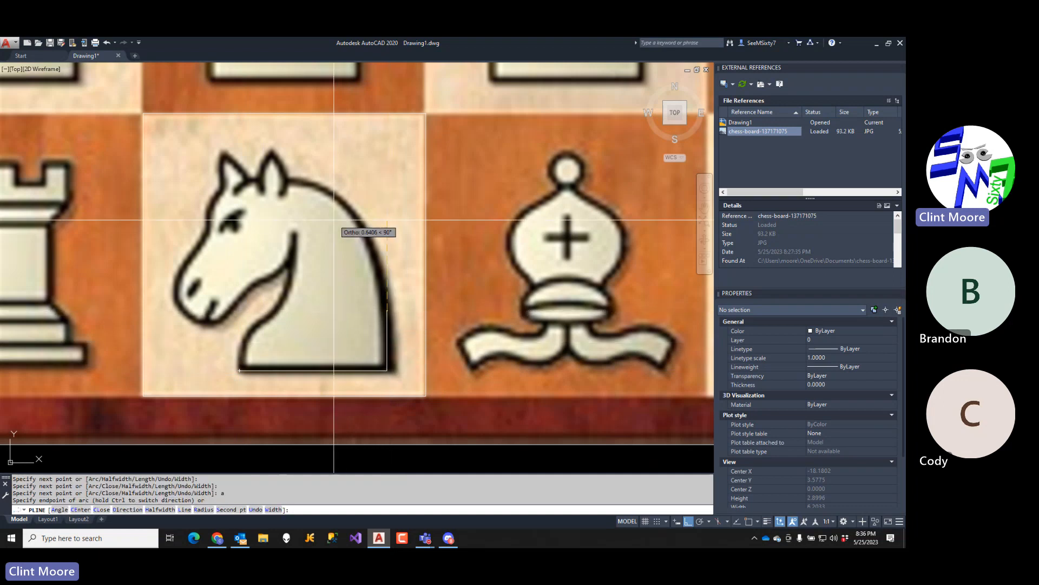
{"action": "key", "text": "F8"}
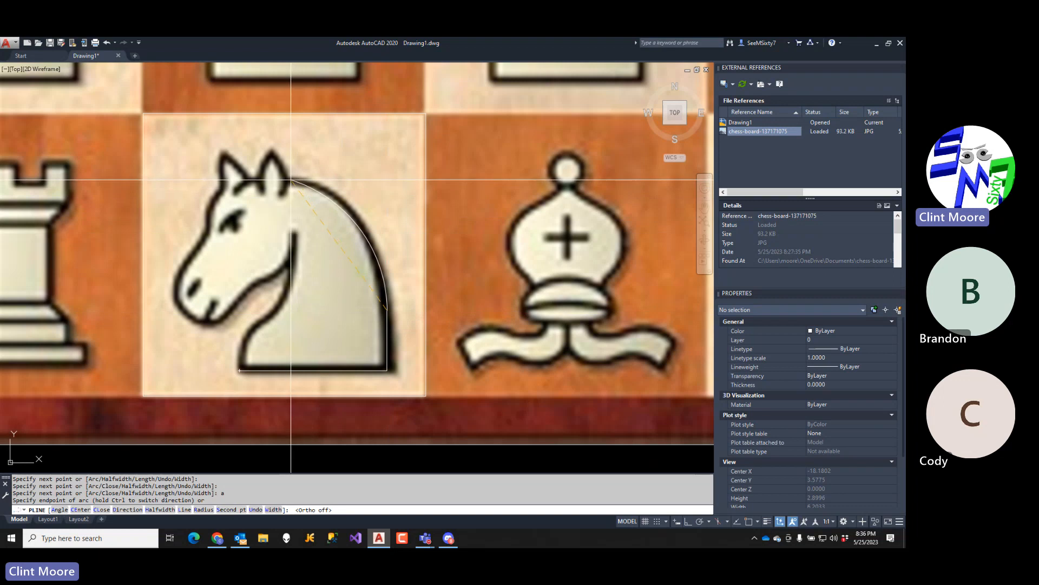
{"action": "left_click", "coordinate": [291, 180]}
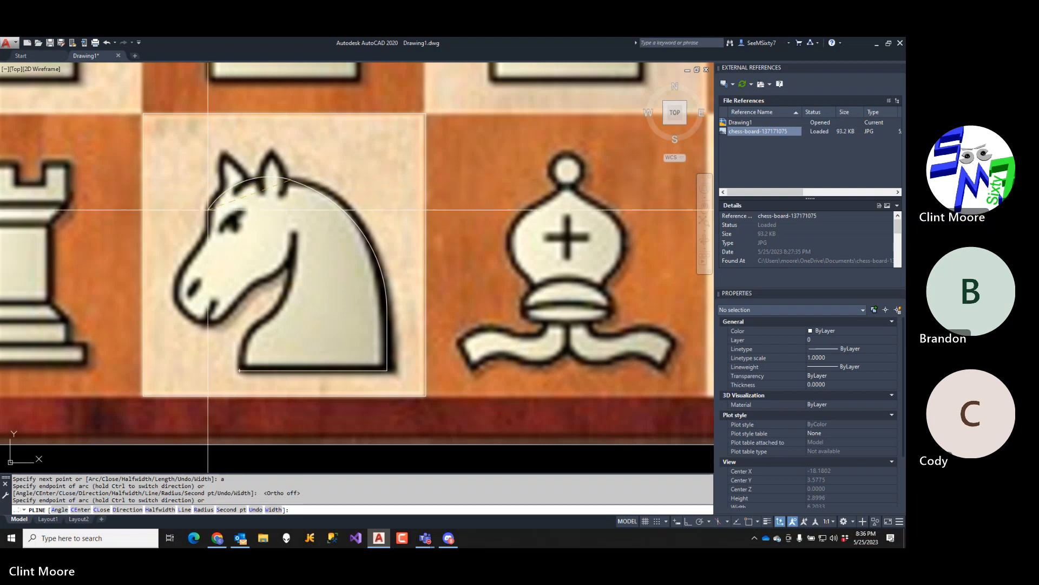
- Continue the knight polyline with an arc over the forehead and a short vertical segment down in front of the eye
{"action": "left_click", "coordinate": [209, 211]}
{"action": "type", "text": "l"}
{"action": "key", "text": "Return"}
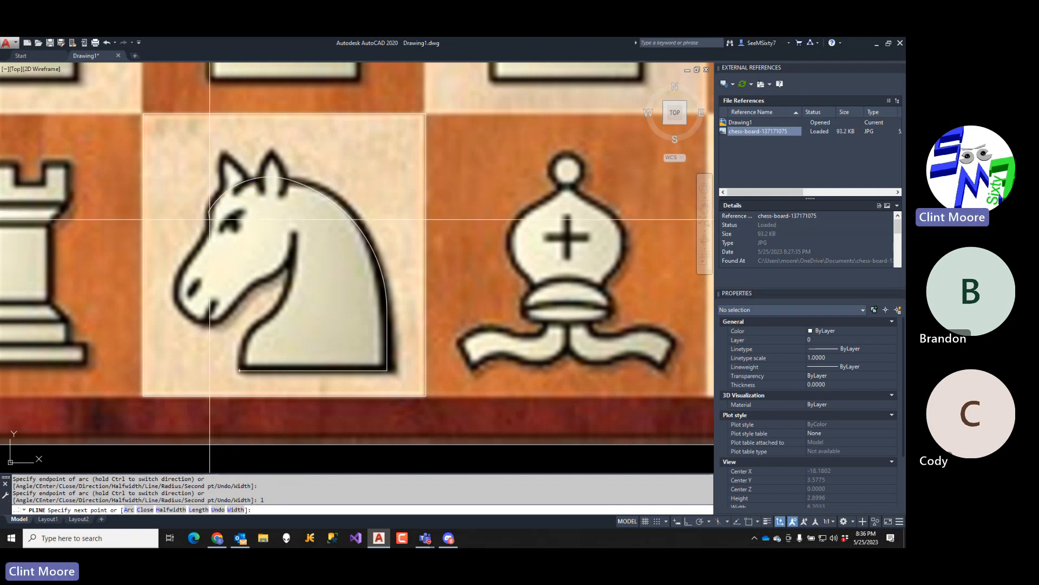
{"action": "key", "text": "F8"}
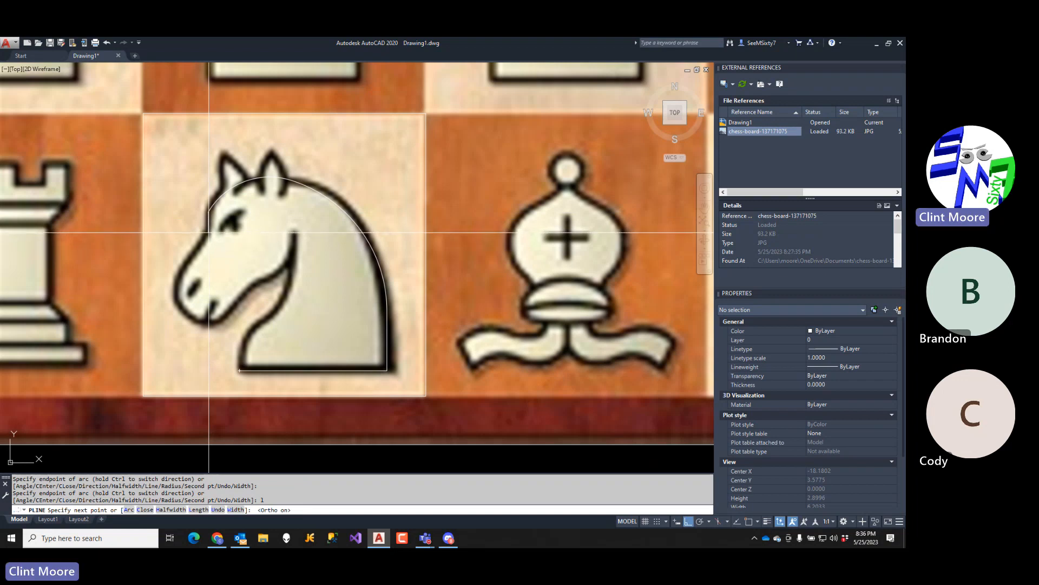
{"action": "left_click", "coordinate": [209, 233]}
- Continue the knight polyline with a slanted straight segment down the nose and an arc around the muzzle, with ortho off
{"action": "key", "text": "F8"}
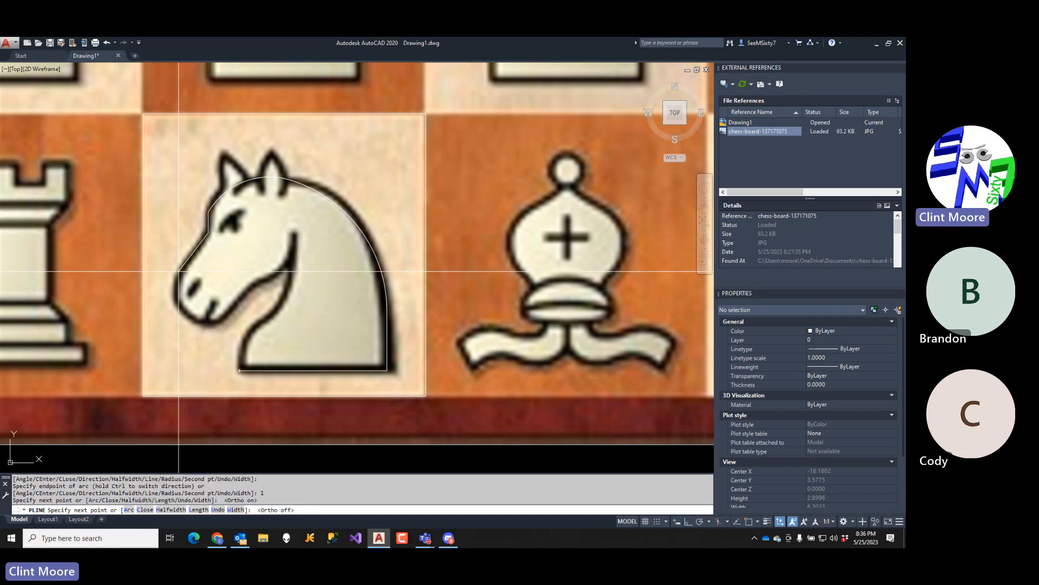
{"action": "left_click", "coordinate": [179, 271]}
{"action": "type", "text": "a"}
{"action": "key", "text": "Return"}
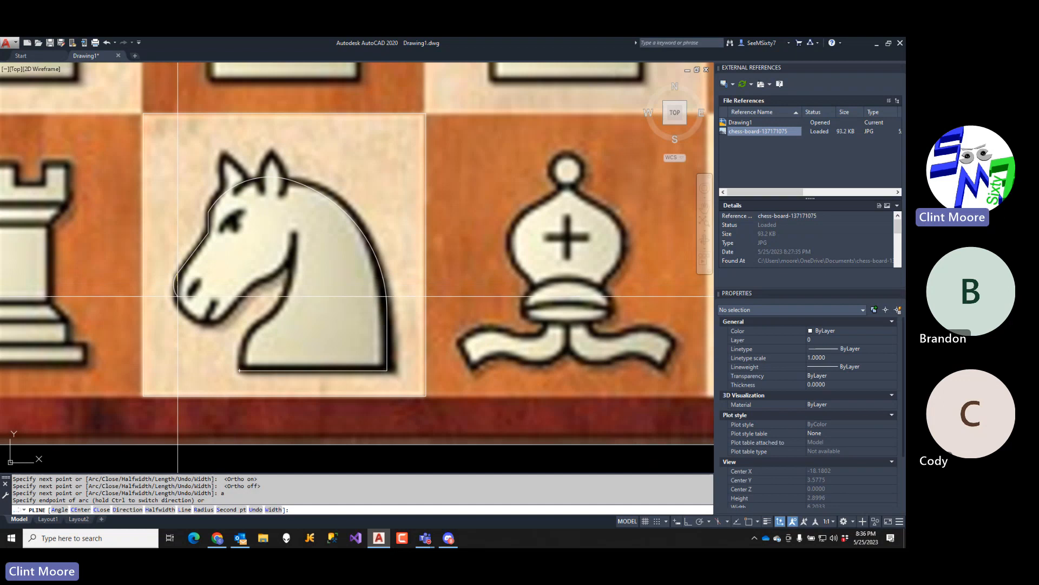
{"action": "left_click", "coordinate": [228, 312]}
- Continue the knight polyline with a straight segment along the jaw, an arc up to the cheek line, and arcs down the neck
{"action": "type", "text": "l"}
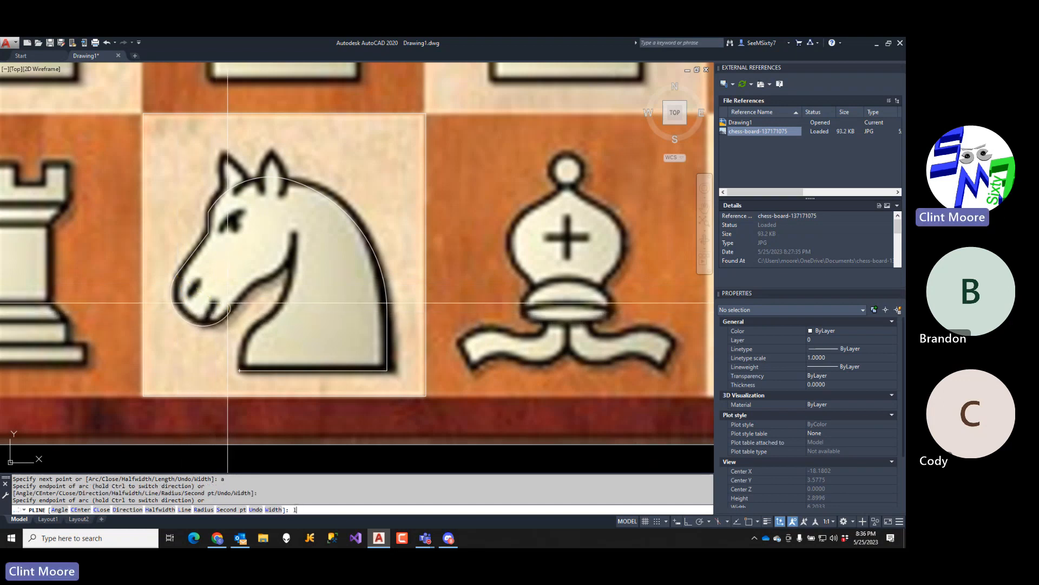
{"action": "key", "text": "Return"}
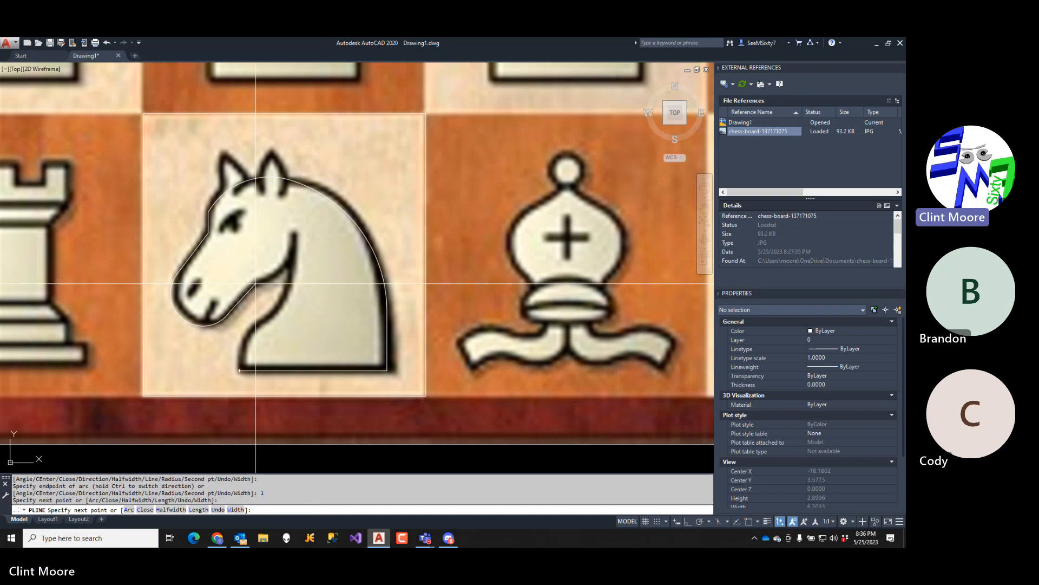
{"action": "type", "text": "a"}
{"action": "key", "text": "Return"}
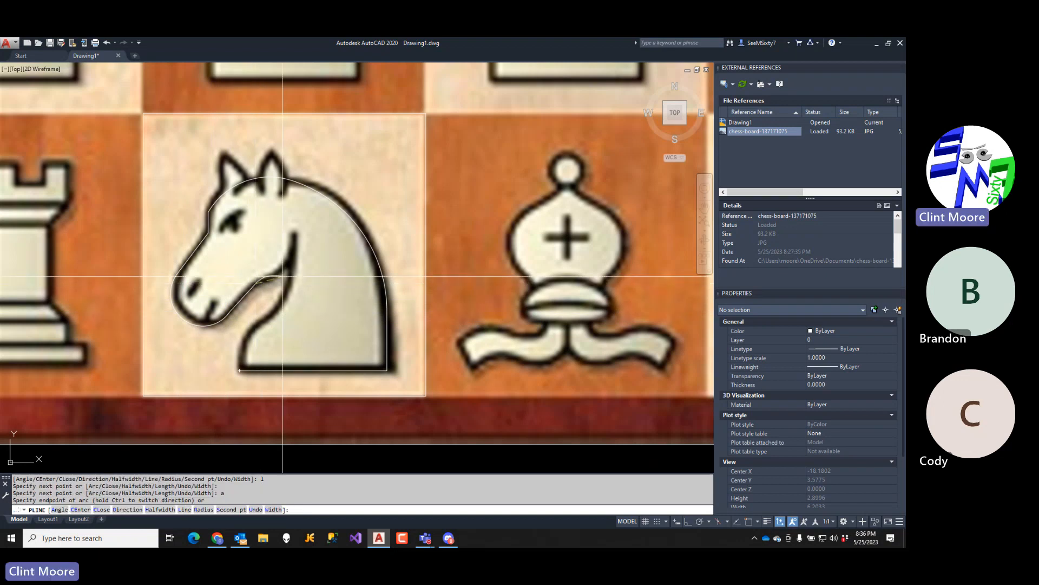
{"action": "left_click", "coordinate": [293, 234]}
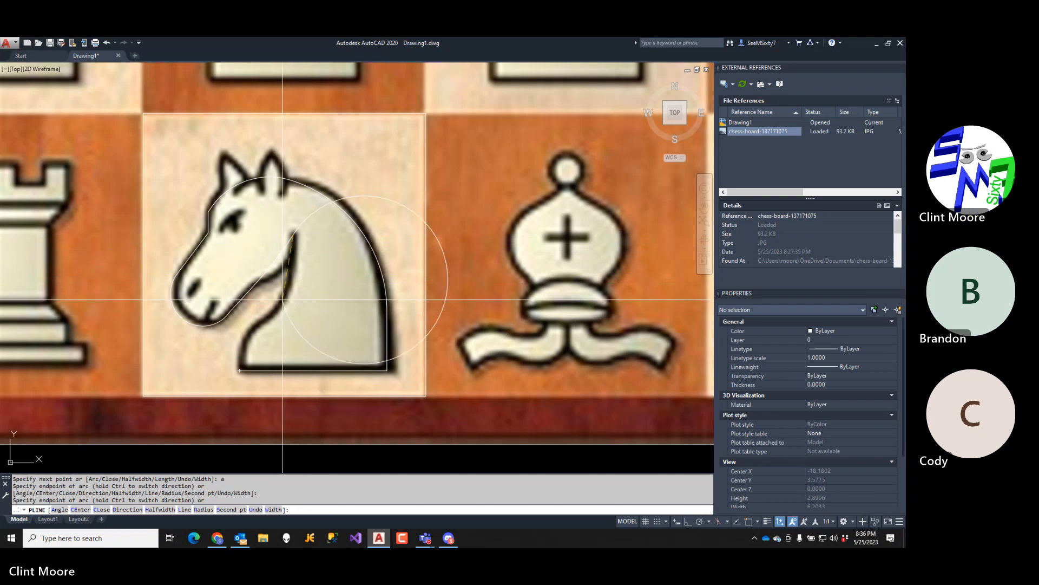
{"action": "left_click", "coordinate": [250, 326]}
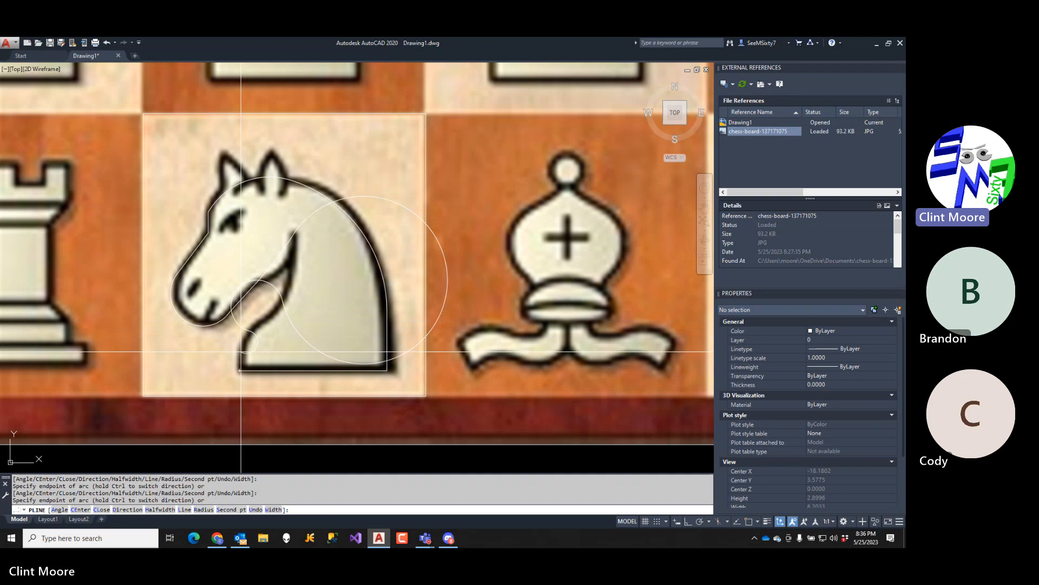
- Finish the knight polyline with a straight segment snapped to its starting endpoint at the base corner
{"action": "type", "text": "l"}
{"action": "key", "text": "Return"}
{"action": "type", "text": "endp"}
{"action": "key", "text": "Return"}
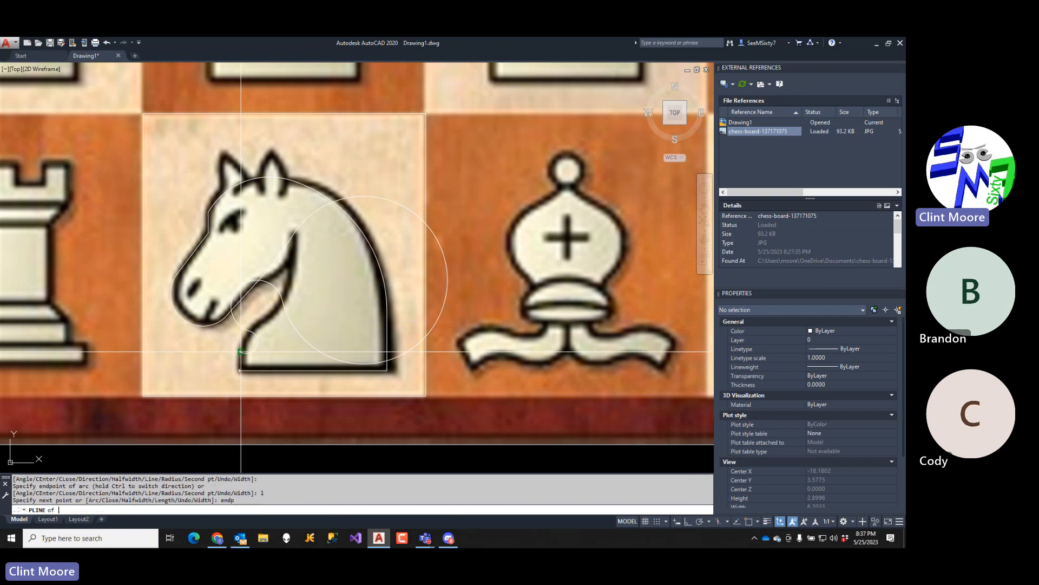
{"action": "left_click", "coordinate": [241, 368]}
{"action": "key", "text": "Return"}
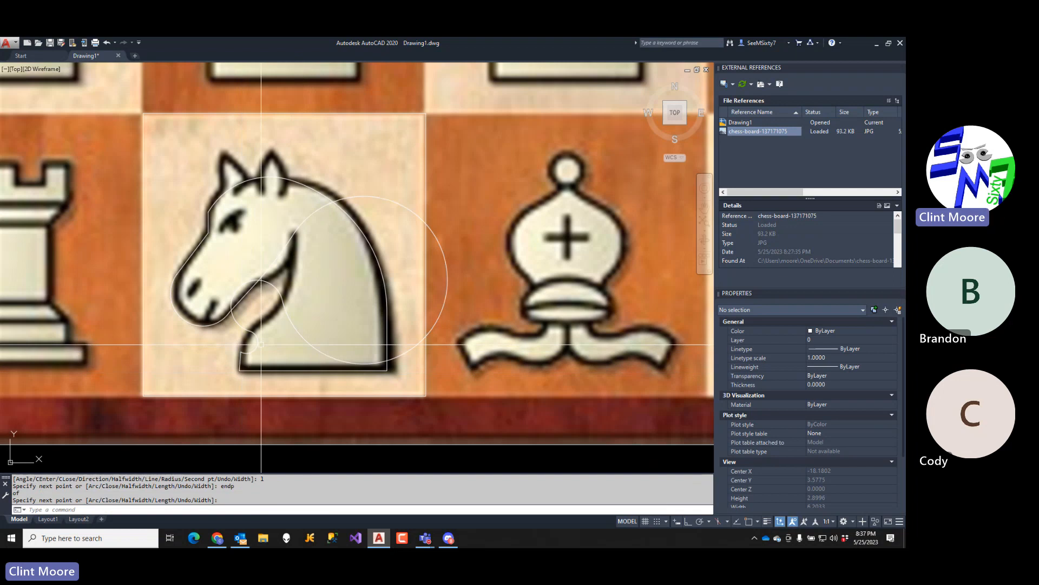
- Reshape the two lowest arcs at the front of the knight's neck by stretching their midpoints onto the image outline
{"action": "left_click", "coordinate": [305, 372]}
{"action": "scroll", "coordinate": [259, 346], "scroll_direction": "up", "scroll_amount": 6}
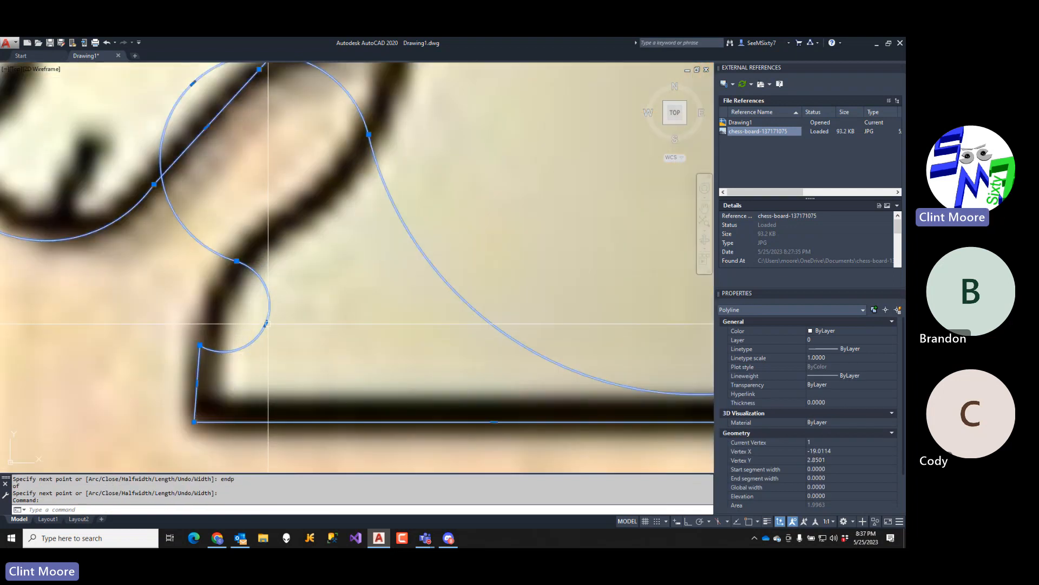
{"action": "left_click", "coordinate": [266, 324]}
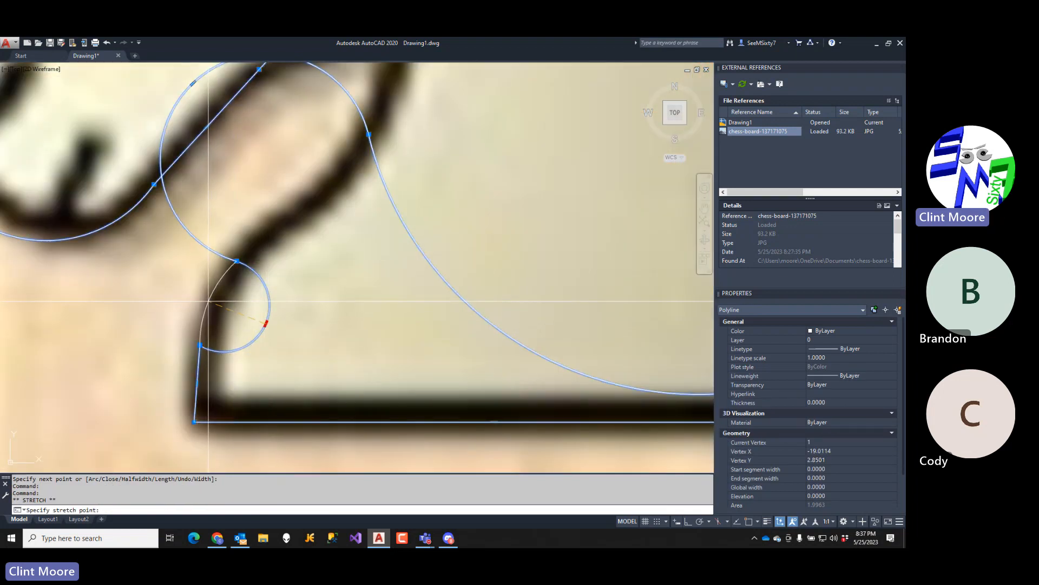
{"action": "left_click", "coordinate": [209, 301]}
{"action": "scroll", "coordinate": [217, 271], "scroll_direction": "down", "scroll_amount": 4}
{"action": "scroll", "coordinate": [228, 211], "scroll_direction": "up", "scroll_amount": 5}
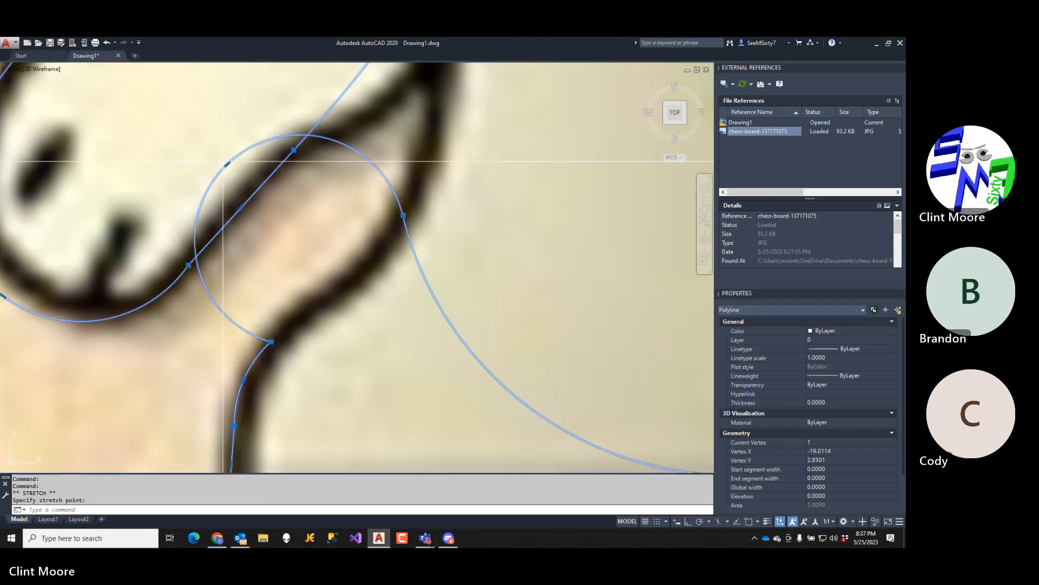
{"action": "left_click", "coordinate": [227, 163]}
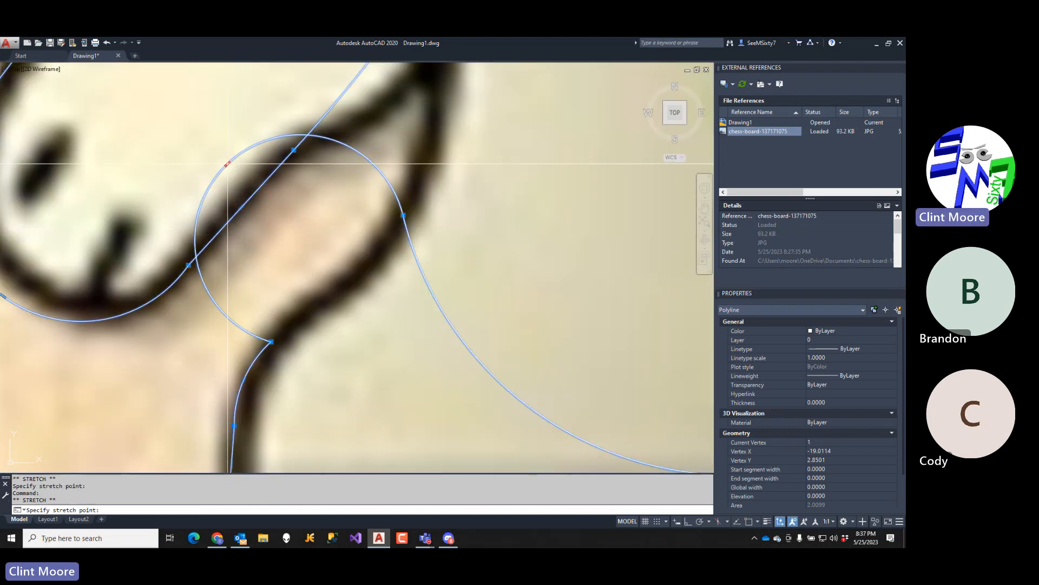
{"action": "left_click", "coordinate": [344, 287]}
- Stretch the midpoint of the large bulging arc onto the throat line between the cheek and the front of the neck
{"action": "scroll", "coordinate": [441, 322], "scroll_direction": "down", "scroll_amount": 2}
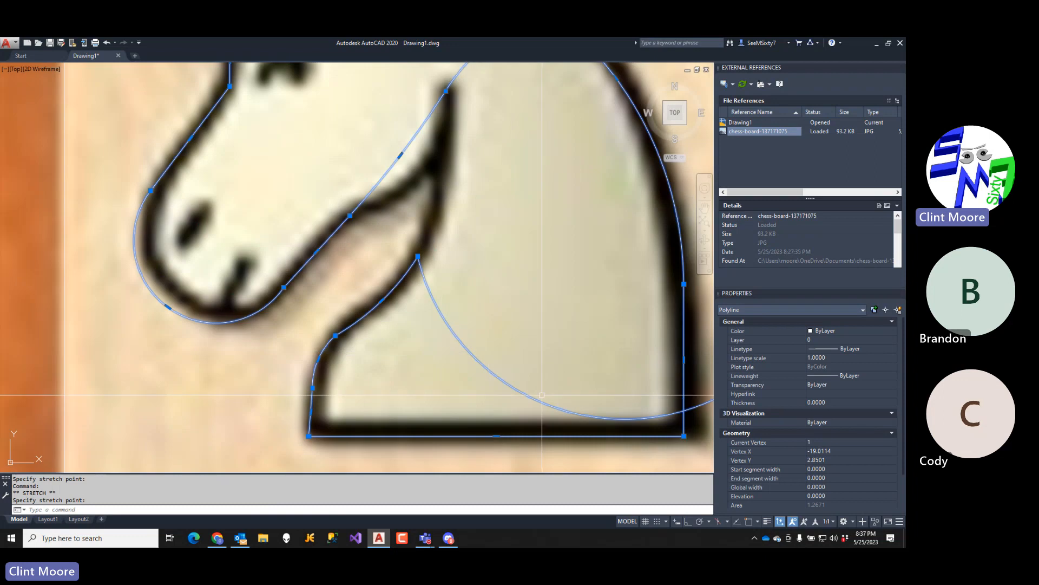
{"action": "middle_click_drag", "start_coordinate": [560, 387], "coordinate": [445, 373]}
{"action": "scroll", "coordinate": [635, 347], "scroll_direction": "down", "scroll_amount": 2}
{"action": "middle_click_drag", "start_coordinate": [626, 413], "coordinate": [567, 418]}
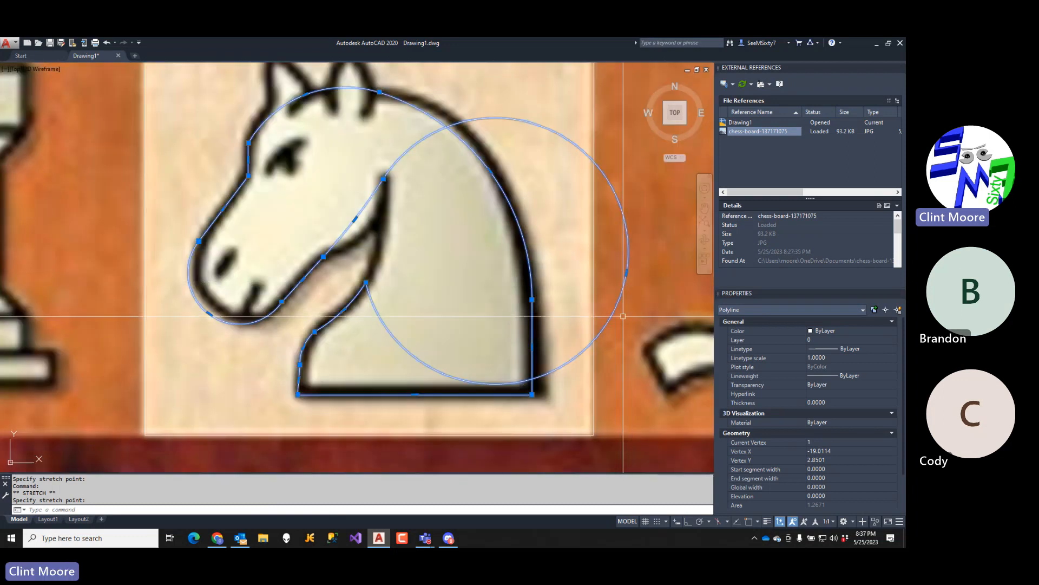
{"action": "left_click", "coordinate": [625, 276]}
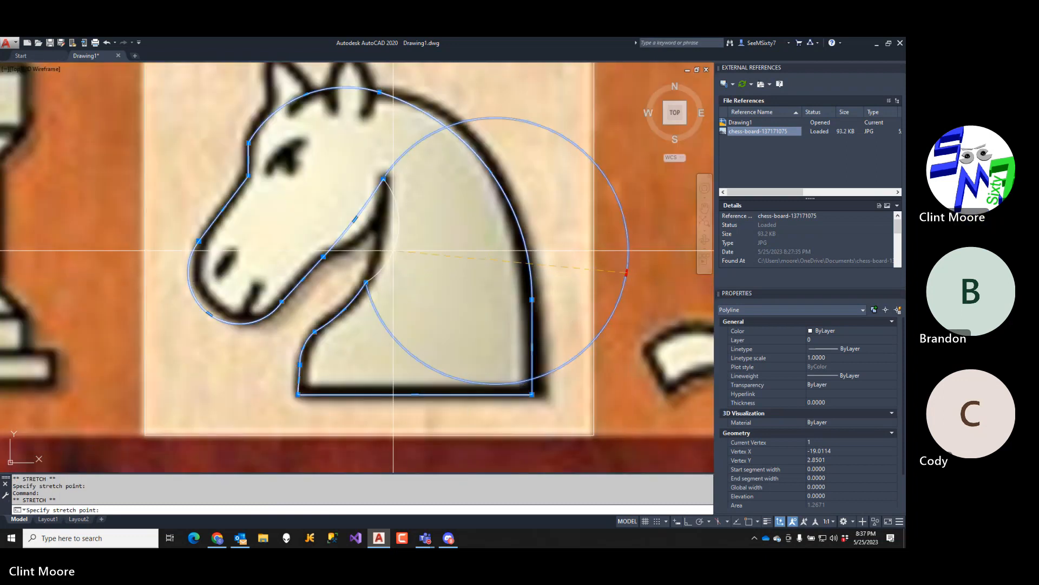
{"action": "left_click", "coordinate": [377, 251]}
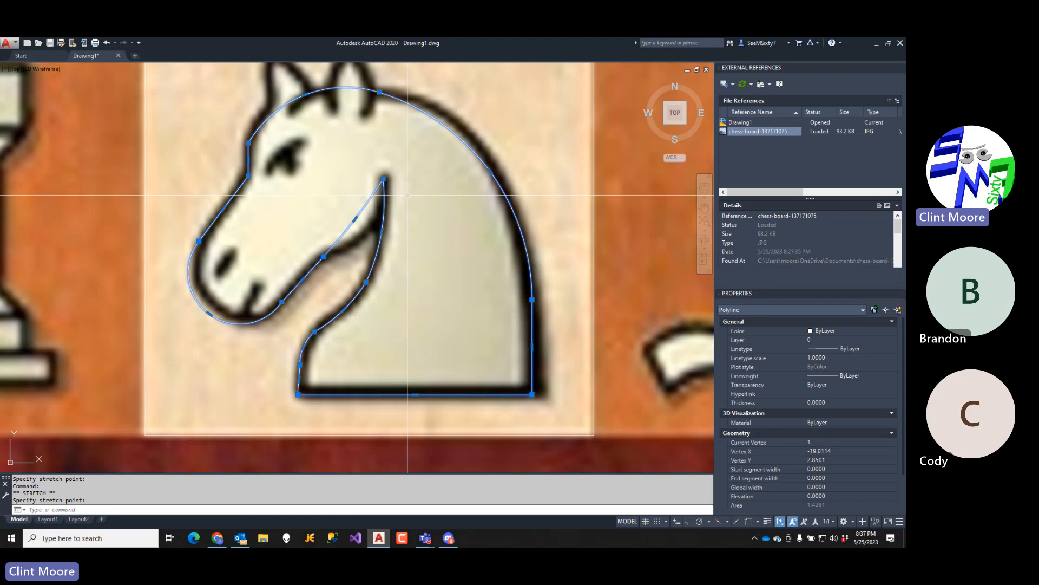
- Stretch the cheek arc's midpoint onto the jaw outline and move the vertex behind the ears back onto the mane outline
{"action": "left_click", "coordinate": [355, 219]}
{"action": "left_click", "coordinate": [367, 232]}
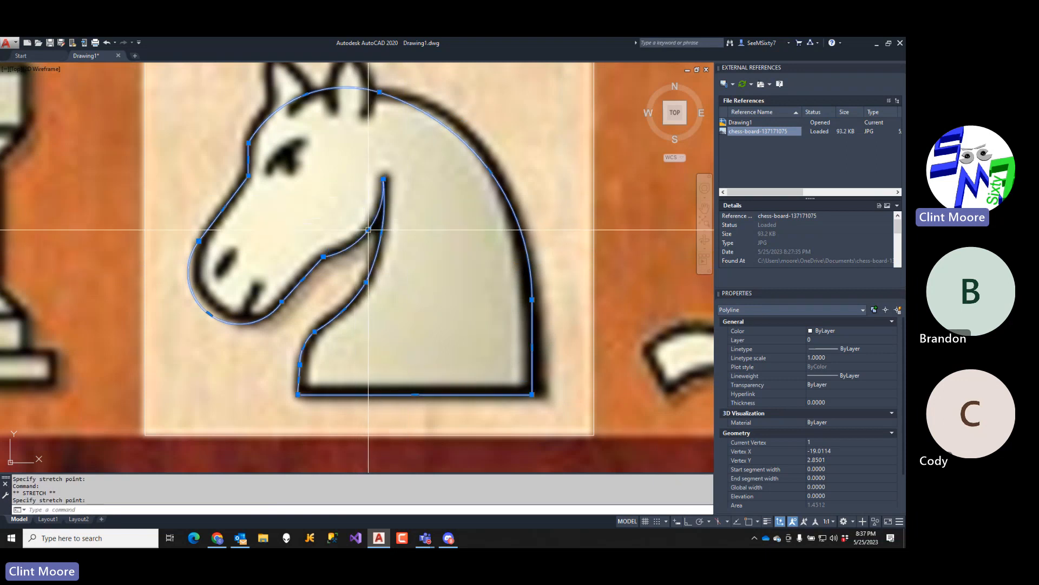
{"action": "middle_click_drag", "start_coordinate": [270, 150], "coordinate": [277, 235]}
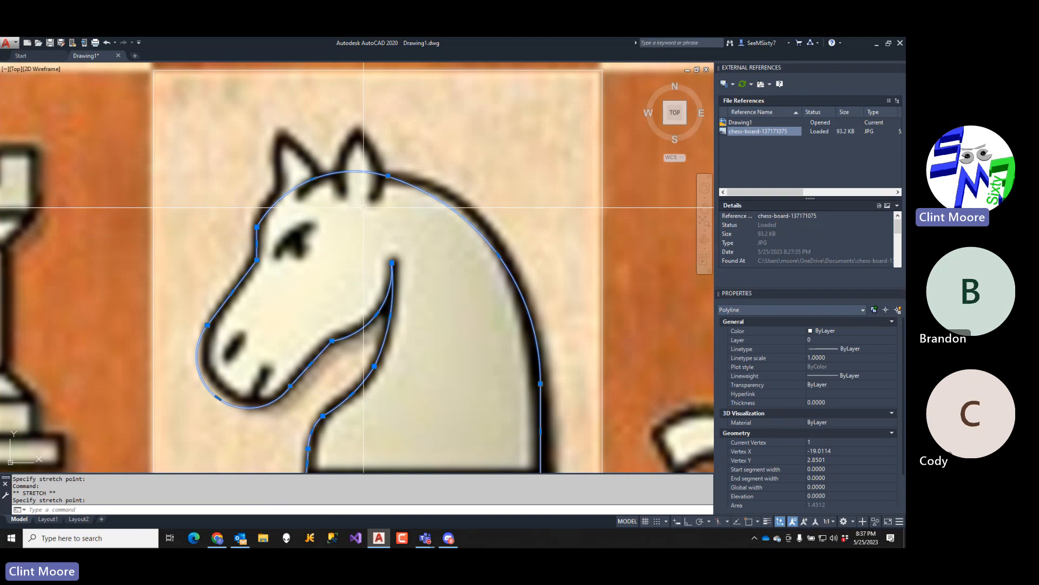
{"action": "middle_click_drag", "start_coordinate": [453, 248], "coordinate": [401, 185]}
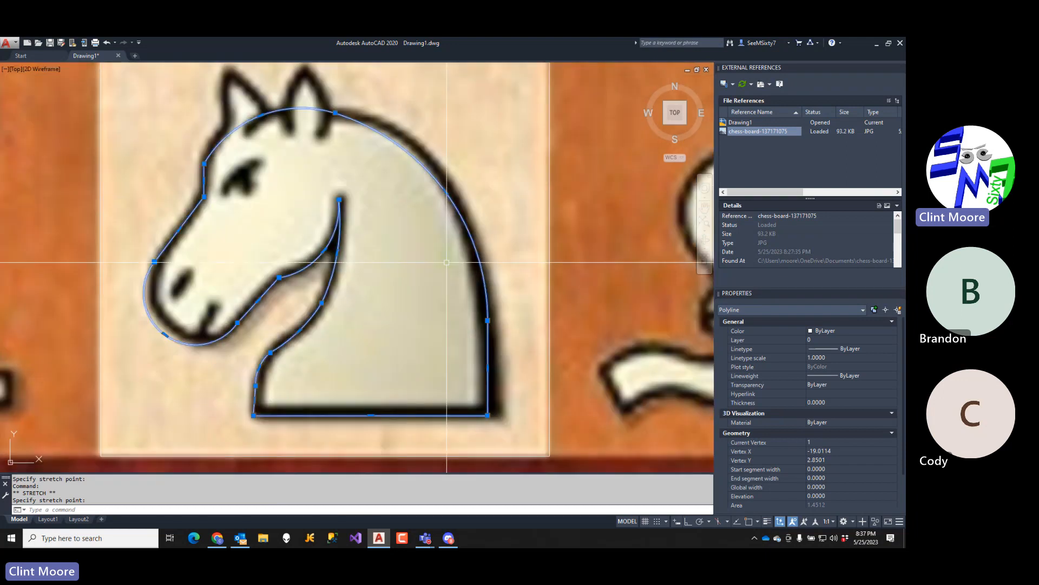
{"action": "left_click", "coordinate": [336, 113]}
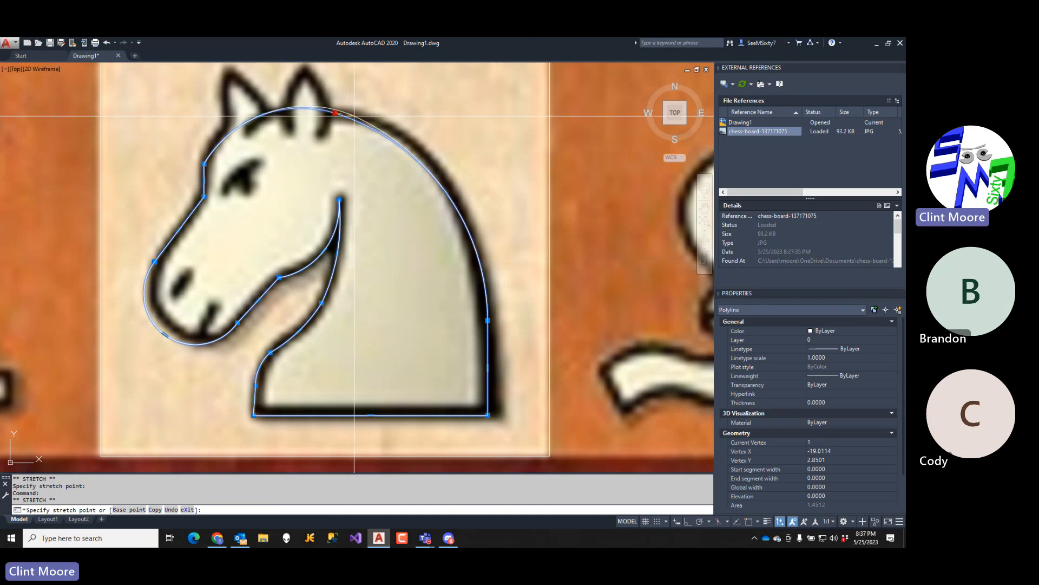
{"action": "left_click", "coordinate": [355, 113]}
{"action": "mouse_move", "coordinate": [355, 116]}
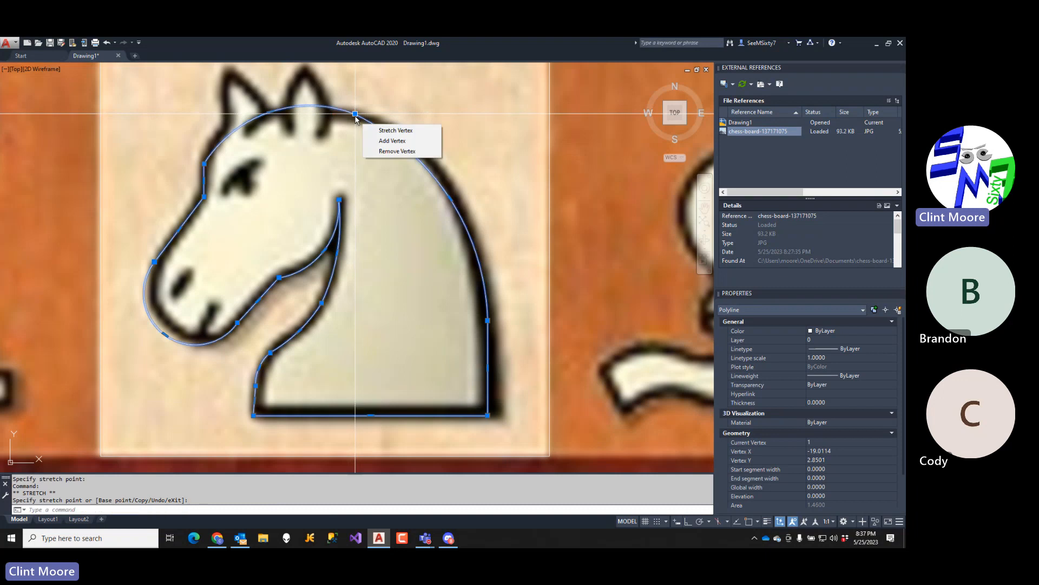
{"action": "middle_click_drag", "start_coordinate": [365, 156], "coordinate": [359, 230]}
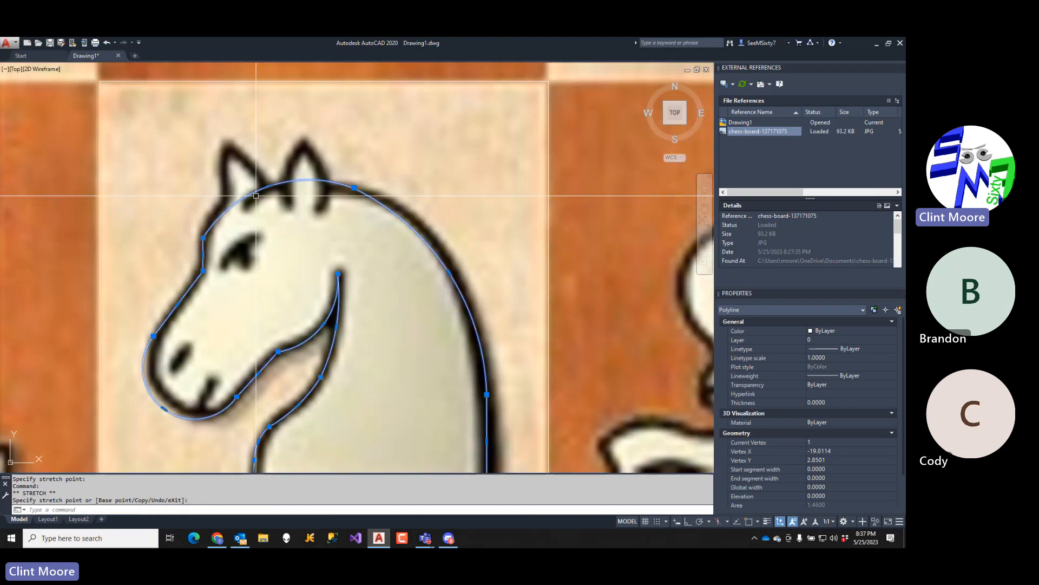
{"action": "type", "text": "plk"}
{"action": "key", "text": "Return"}
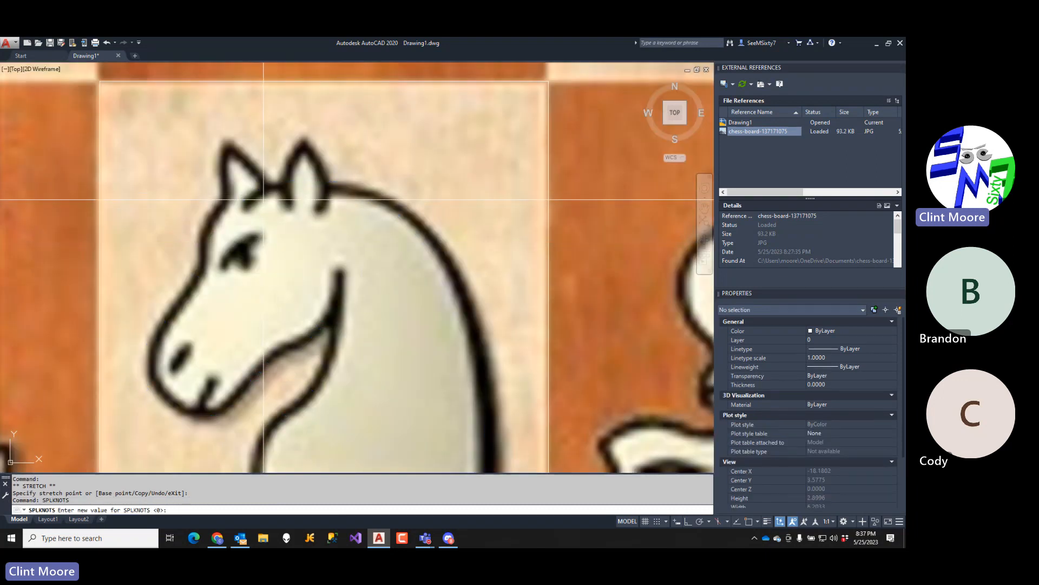
{"action": "key", "text": "Escape"}
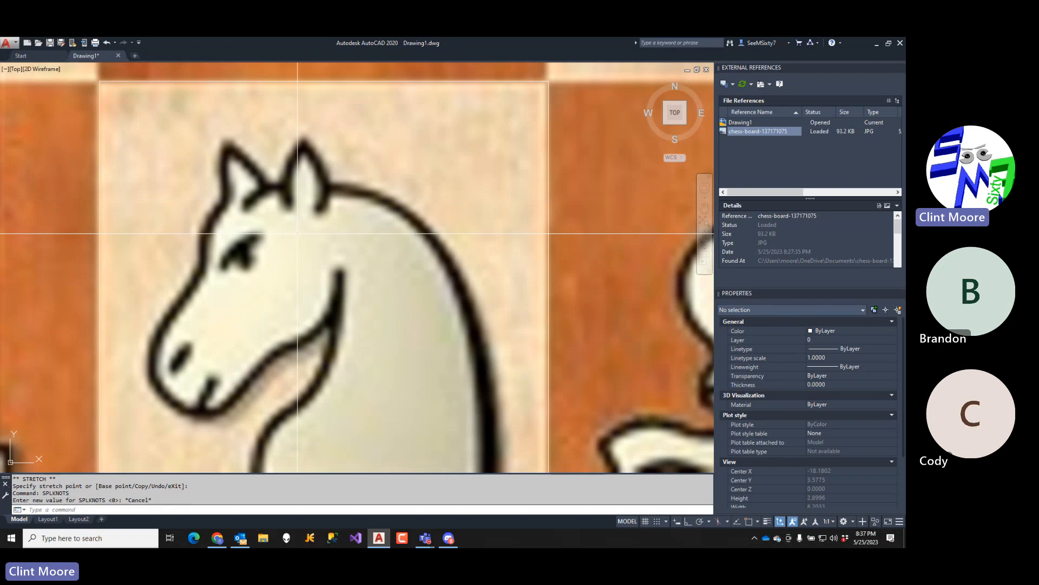
{"action": "left_click", "coordinate": [402, 193]}
{"action": "left_click", "coordinate": [375, 232]}
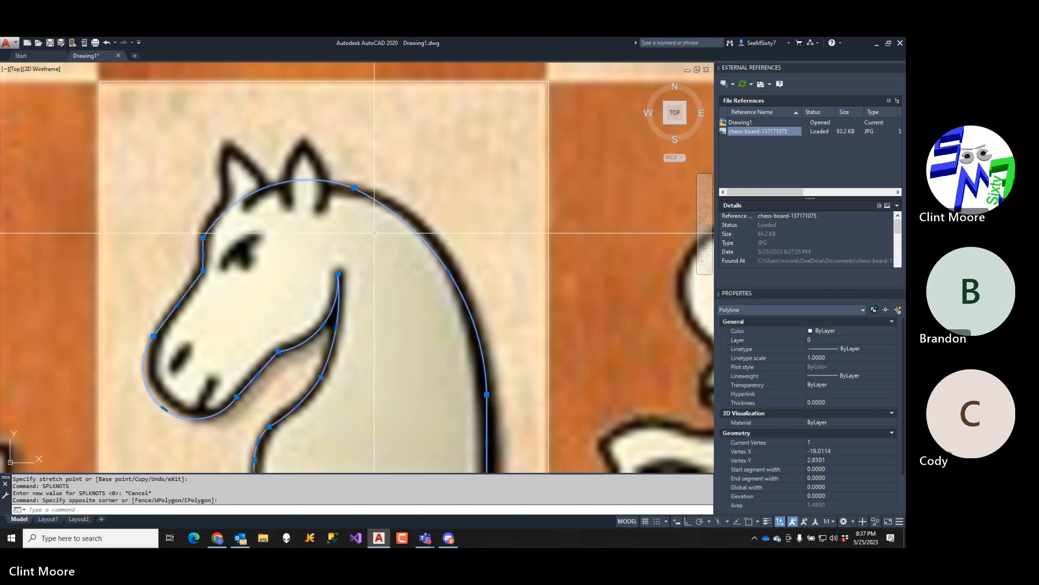
{"action": "key", "text": "Escape"}
{"action": "key", "text": "Escape"}
{"action": "type", "text": "pl"}
{"action": "key", "text": "Return"}
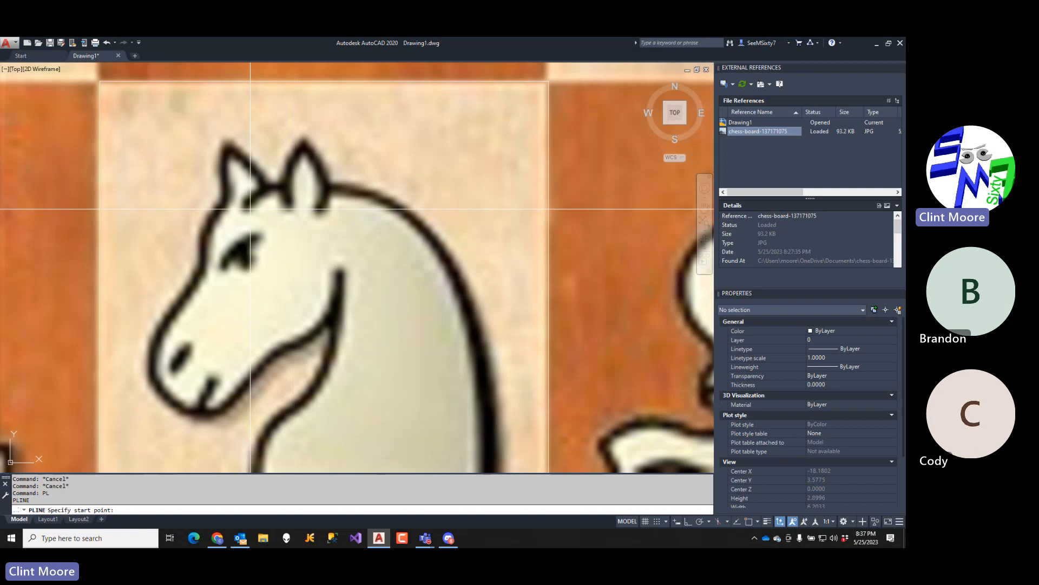
{"action": "key", "text": "Escape"}
{"action": "key", "text": "Escape"}
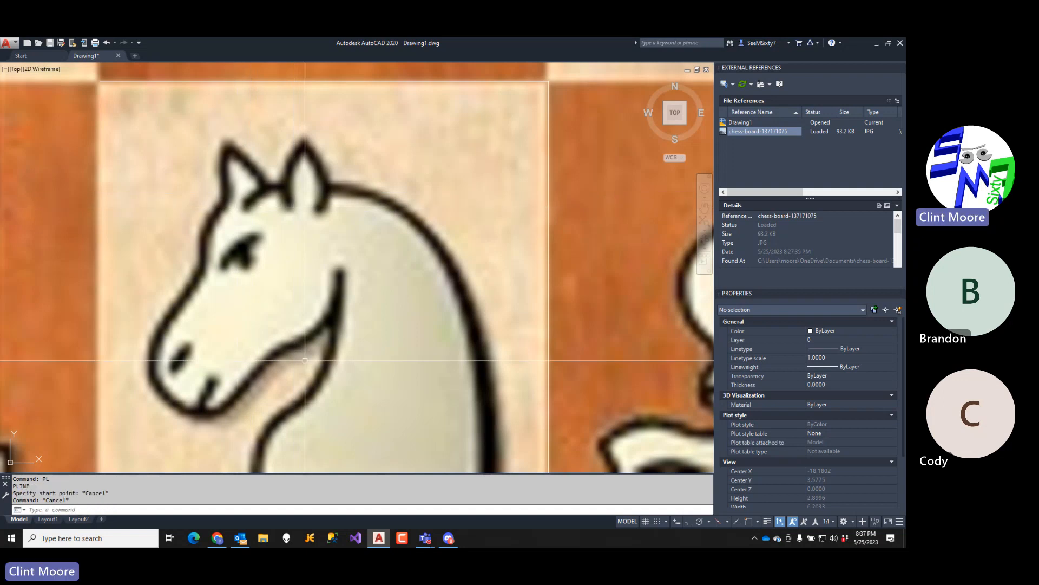
{"action": "scroll", "coordinate": [325, 354], "scroll_direction": "down", "scroll_amount": 4}
{"action": "middle_click_drag", "start_coordinate": [271, 438], "coordinate": [331, 350]}
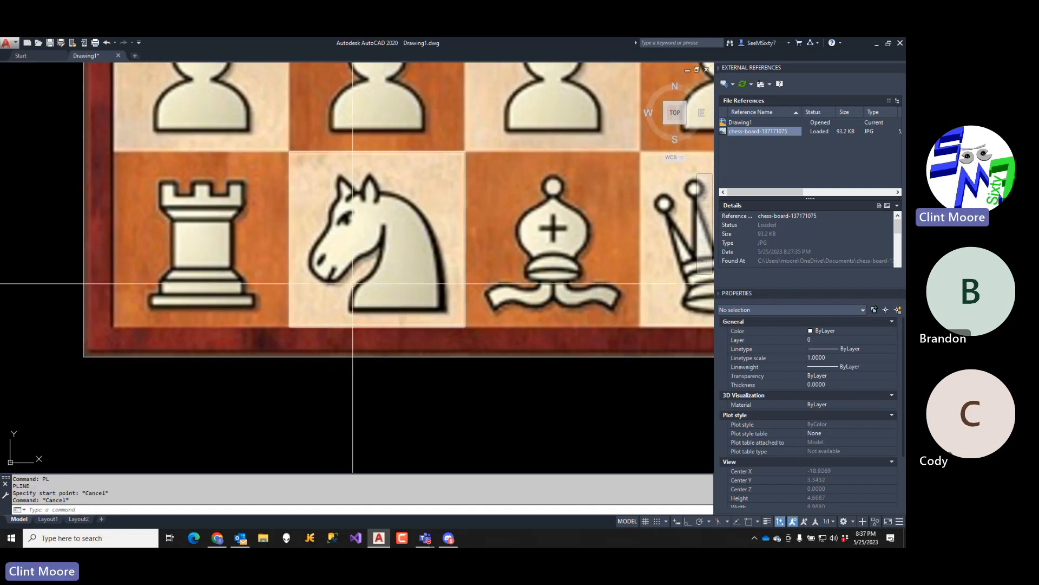
{"action": "middle_click_drag", "start_coordinate": [354, 192], "coordinate": [338, 274]}
{"action": "left_click", "coordinate": [339, 274]}
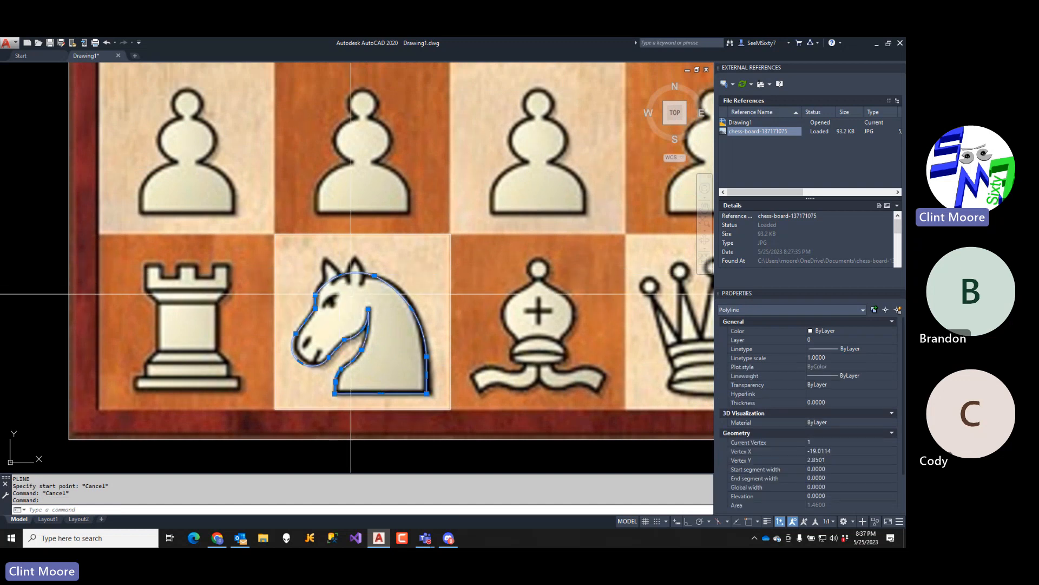
{"action": "scroll", "coordinate": [341, 265], "scroll_direction": "up", "scroll_amount": 2}
{"action": "key", "text": "Escape"}
- Draw a polyline arc over the knight's eye and stretch its midpoint to form a shallow curve along the brow line
{"action": "scroll", "coordinate": [346, 244], "scroll_direction": "up", "scroll_amount": 2}
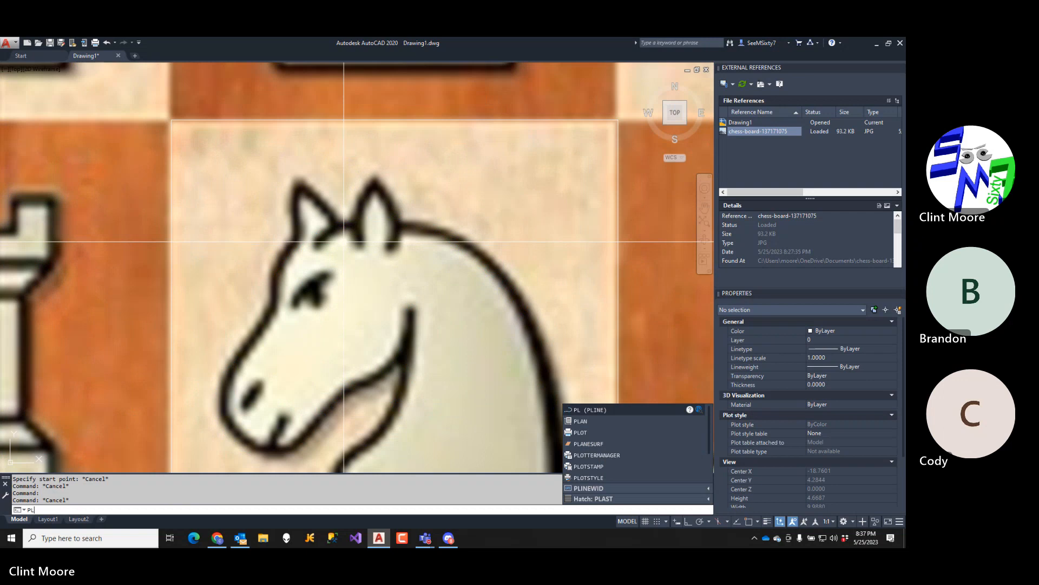
{"action": "key", "text": "Return"}
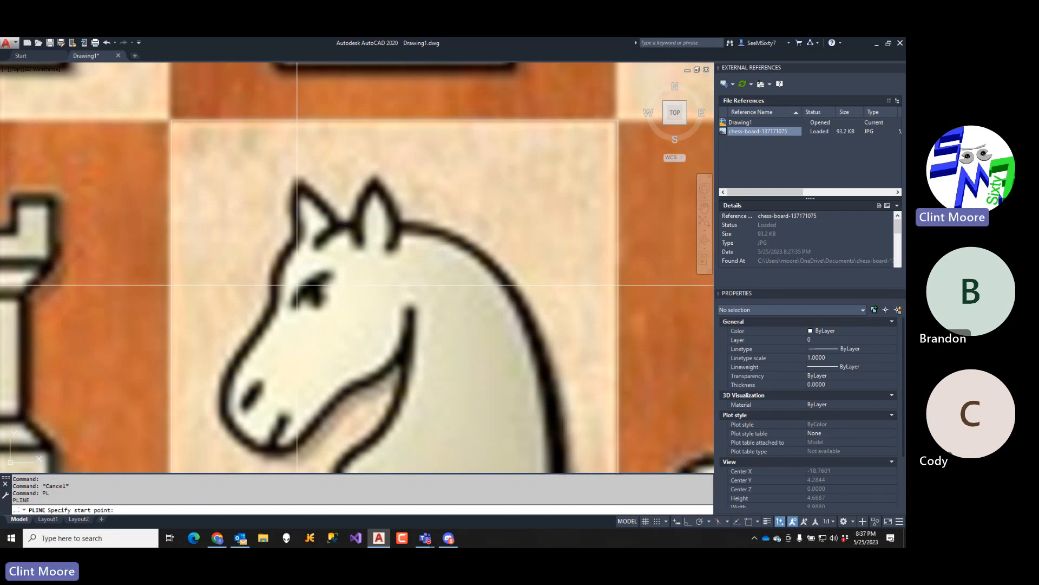
{"action": "left_click", "coordinate": [293, 304]}
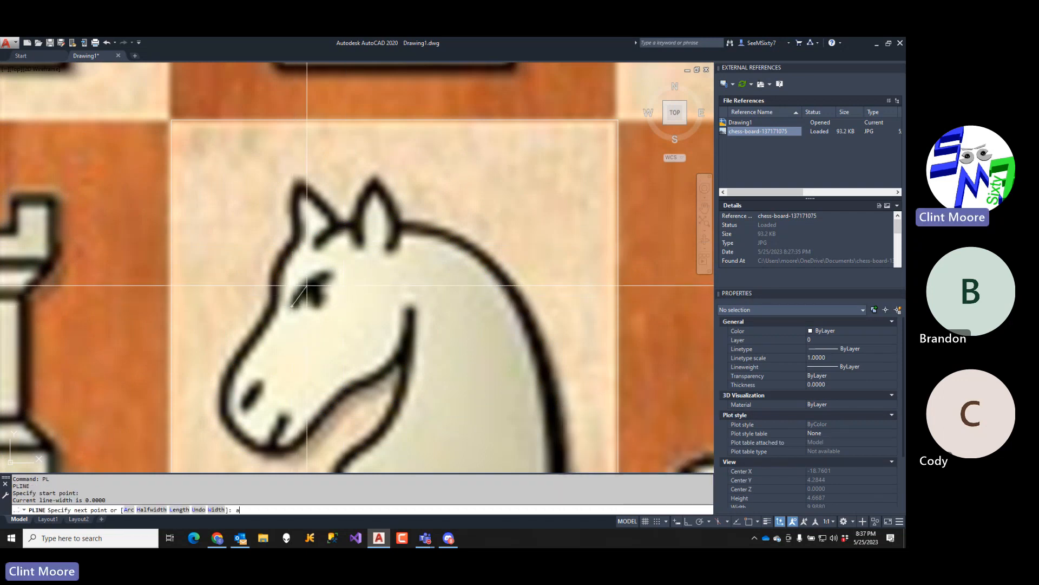
{"action": "type", "text": "a"}
{"action": "key", "text": "Return"}
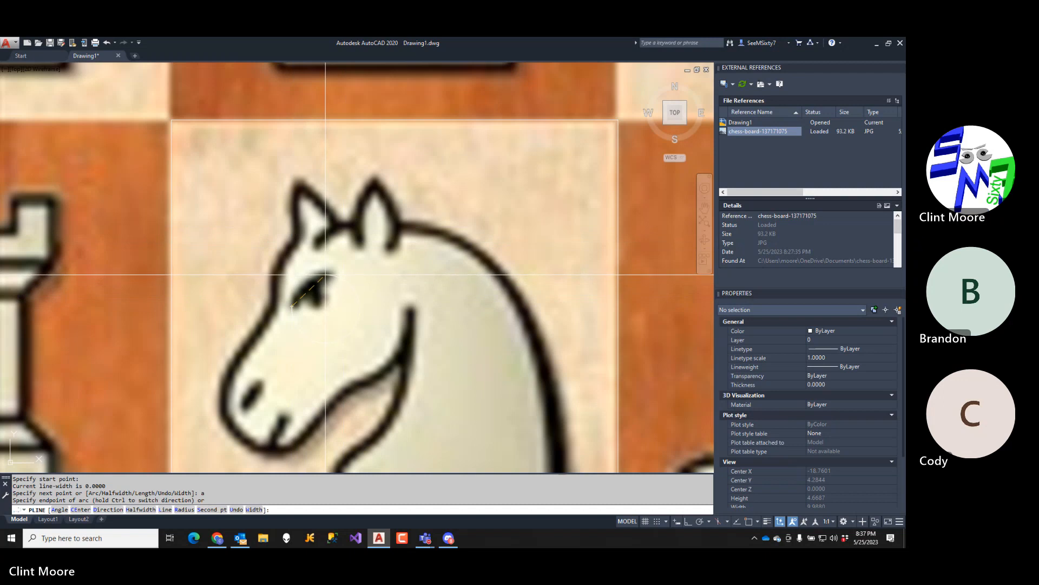
{"action": "left_click", "coordinate": [324, 279]}
{"action": "key", "text": "Return"}
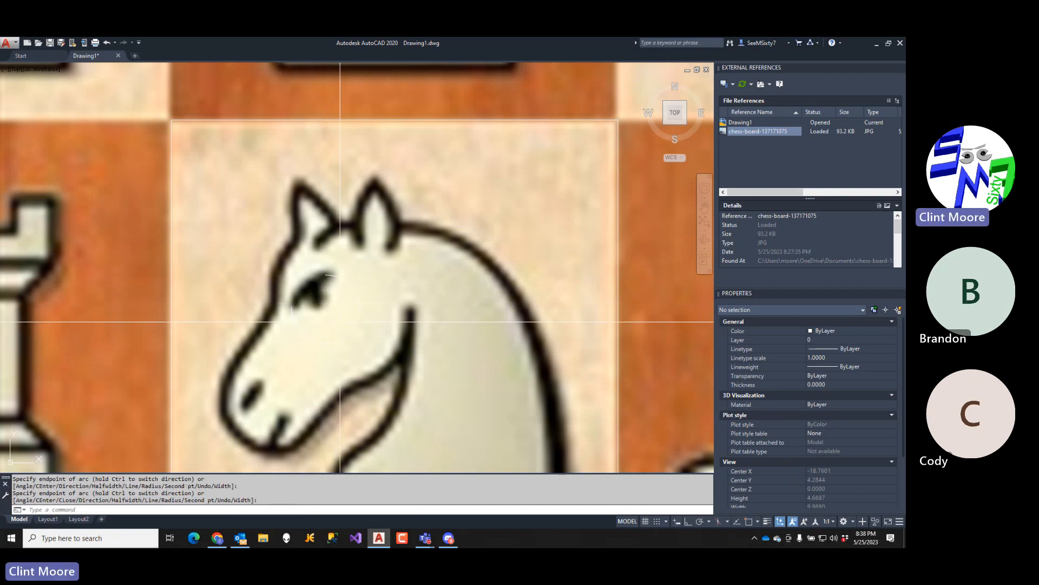
{"action": "left_click", "coordinate": [353, 329]}
{"action": "left_click", "coordinate": [349, 333]}
{"action": "left_click", "coordinate": [349, 334]}
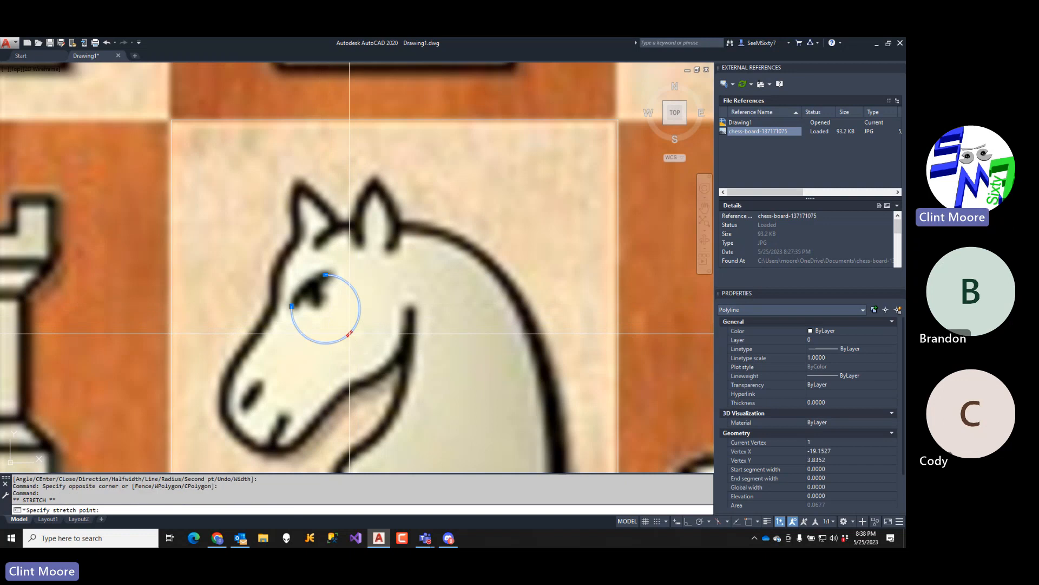
{"action": "left_click", "coordinate": [326, 275]}
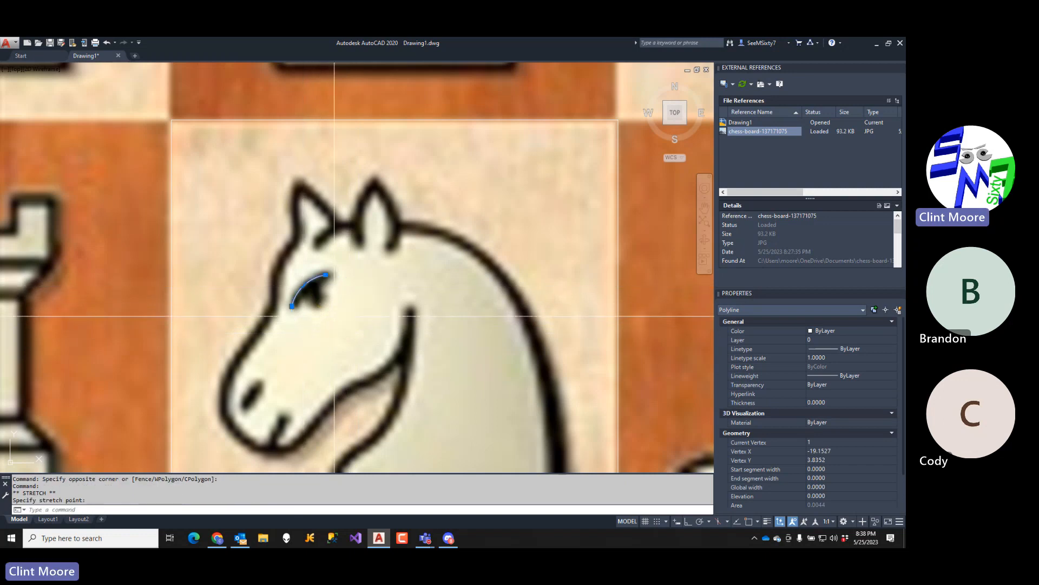
- Draw a small circle for the knight's pupil, centred on the dark eye just below the brow arc
{"action": "type", "text": "k"}
{"action": "key", "text": "Return"}
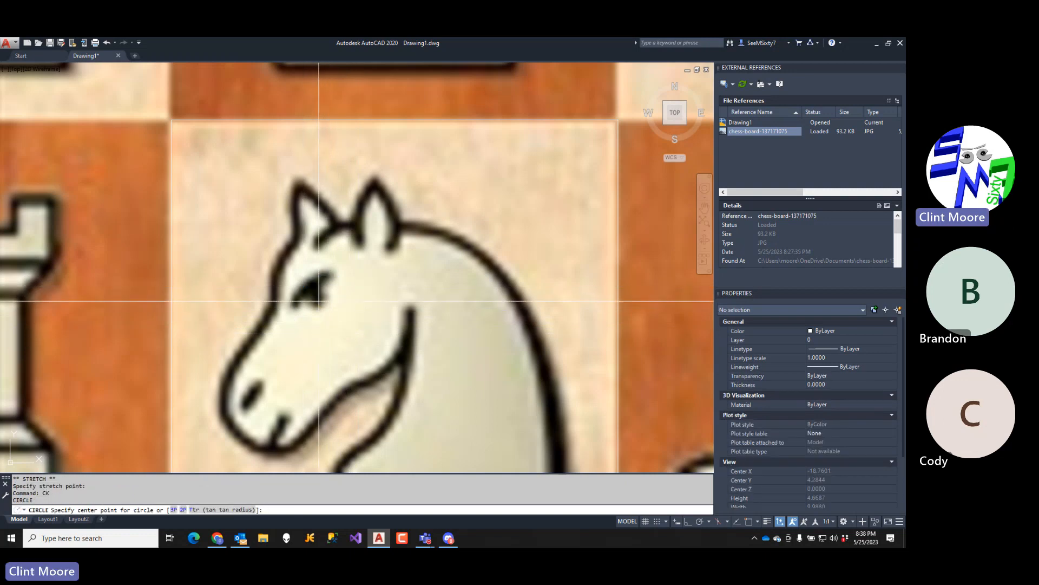
{"action": "left_click", "coordinate": [319, 298]}
{"action": "key", "text": "Return"}
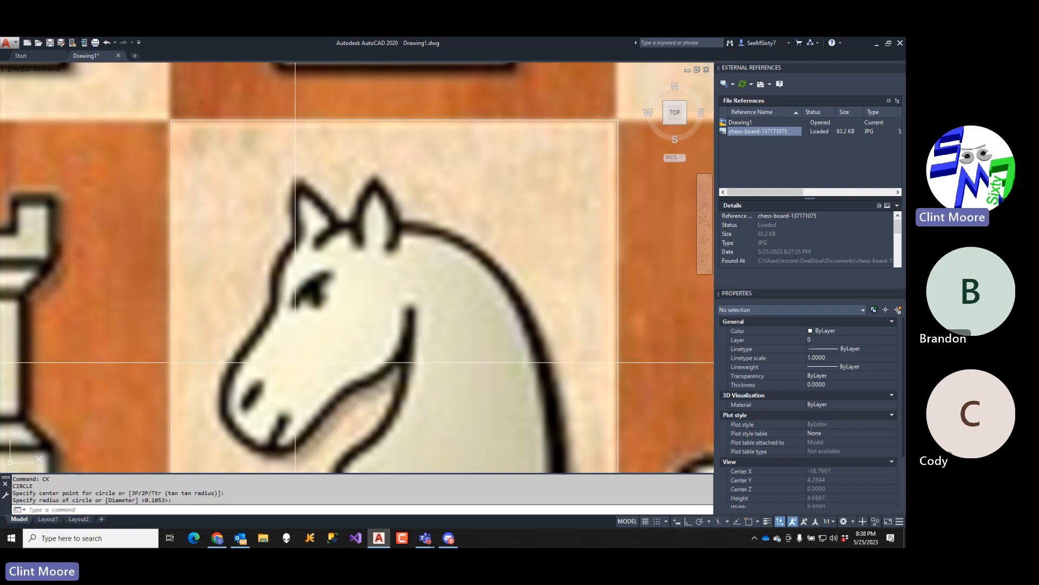
- Draw a short slanted line along the knight's nostril on the muzzle
{"action": "type", "text": "l"}
{"action": "key", "text": "Return"}
{"action": "left_click", "coordinate": [244, 406]}
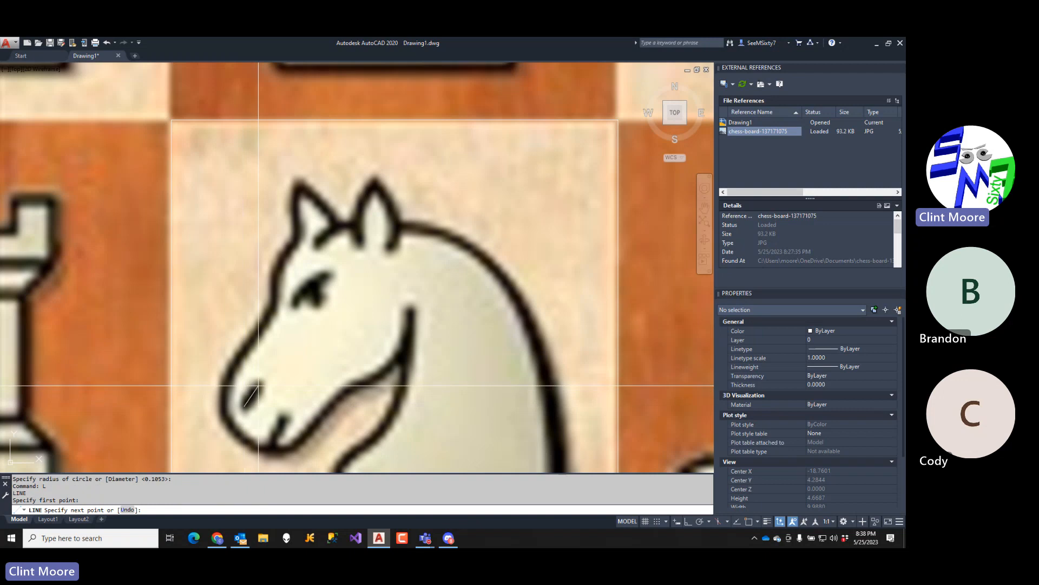
{"action": "left_click", "coordinate": [258, 386]}
{"action": "key", "text": "Return"}
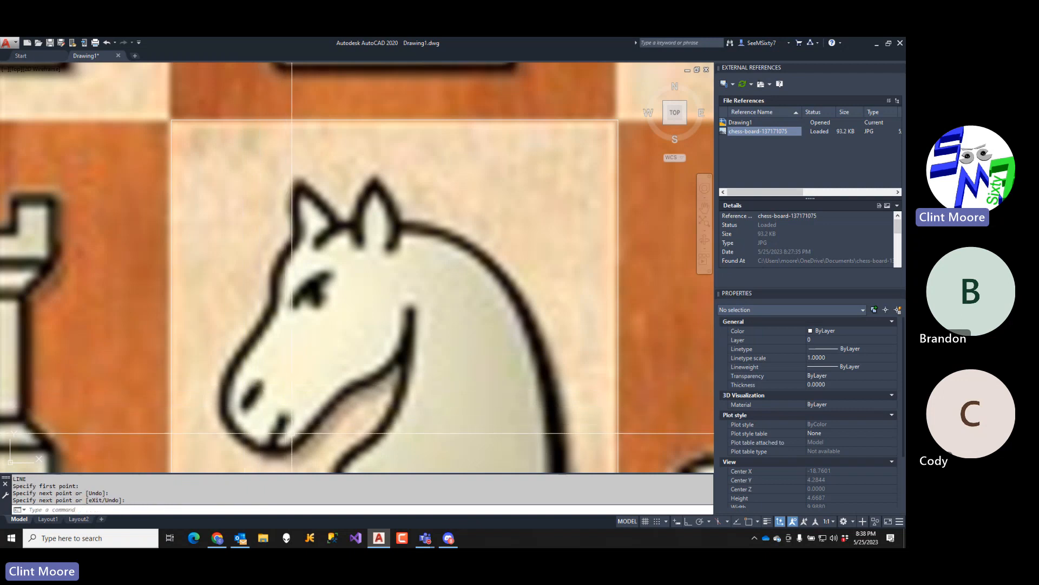
- Draw the knight's mouth as a short line from the nearest point on the lower muzzle outline up into the muzzle
{"action": "type", "text": "l"}
{"action": "key", "text": "Return"}
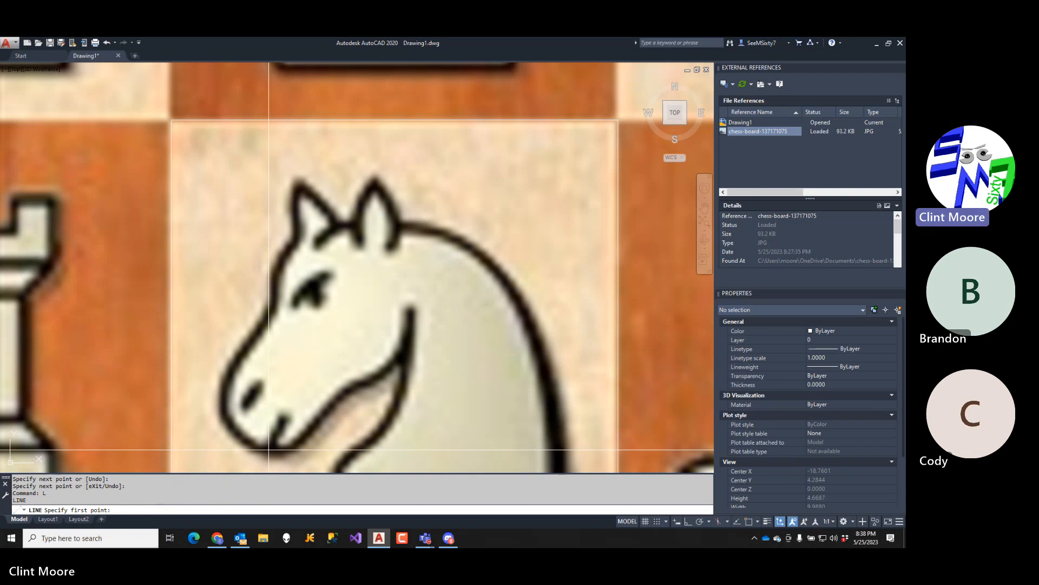
{"action": "type", "text": "nea"}
{"action": "key", "text": "Return"}
{"action": "left_click", "coordinate": [269, 450]}
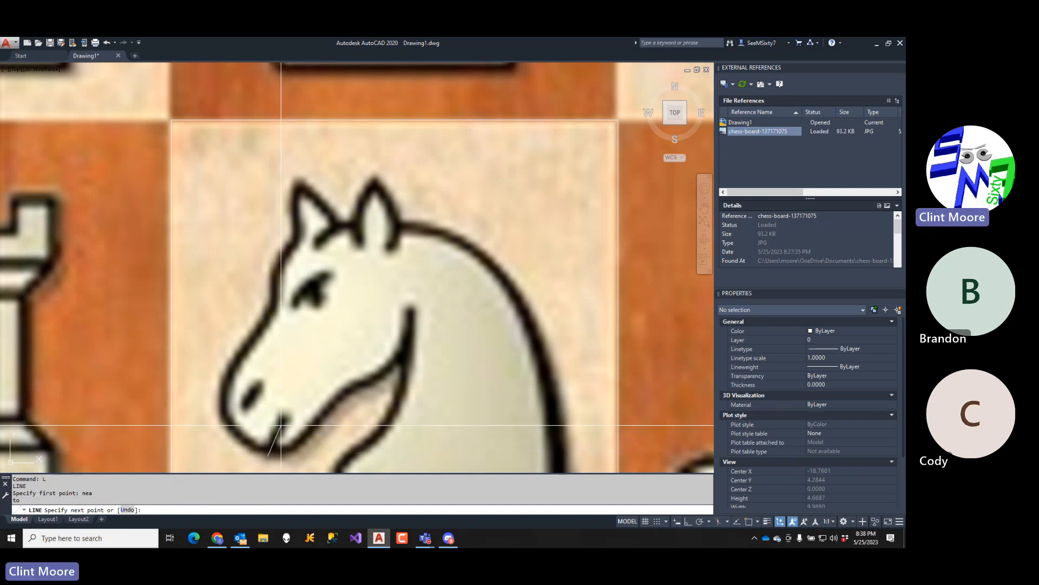
{"action": "left_click", "coordinate": [283, 420]}
{"action": "key", "text": "Return"}
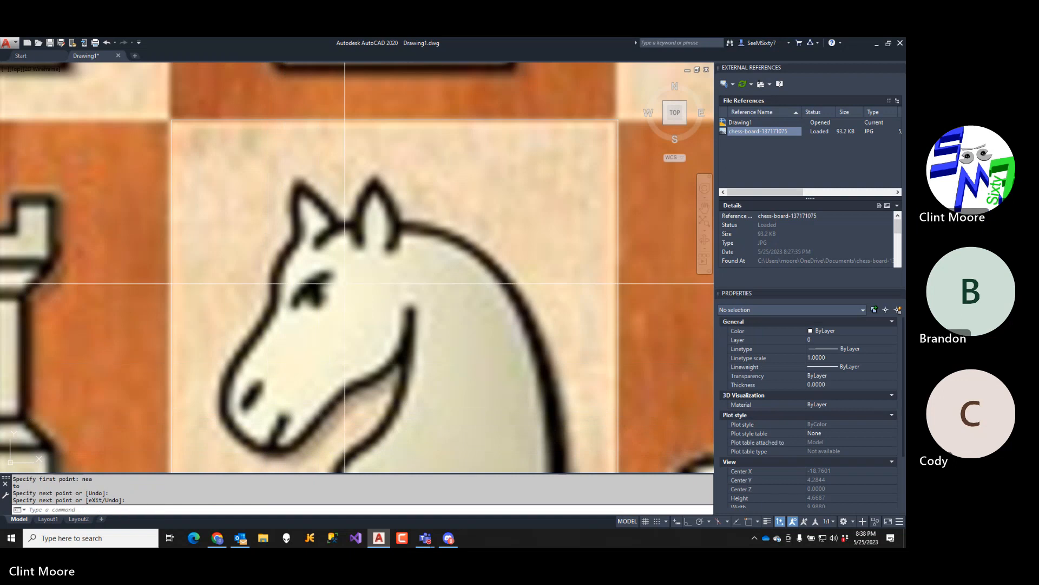
- Draw the knight's front ear as two line segments from the head outline to the ear tip and back to the outline
{"action": "key", "text": "Return"}
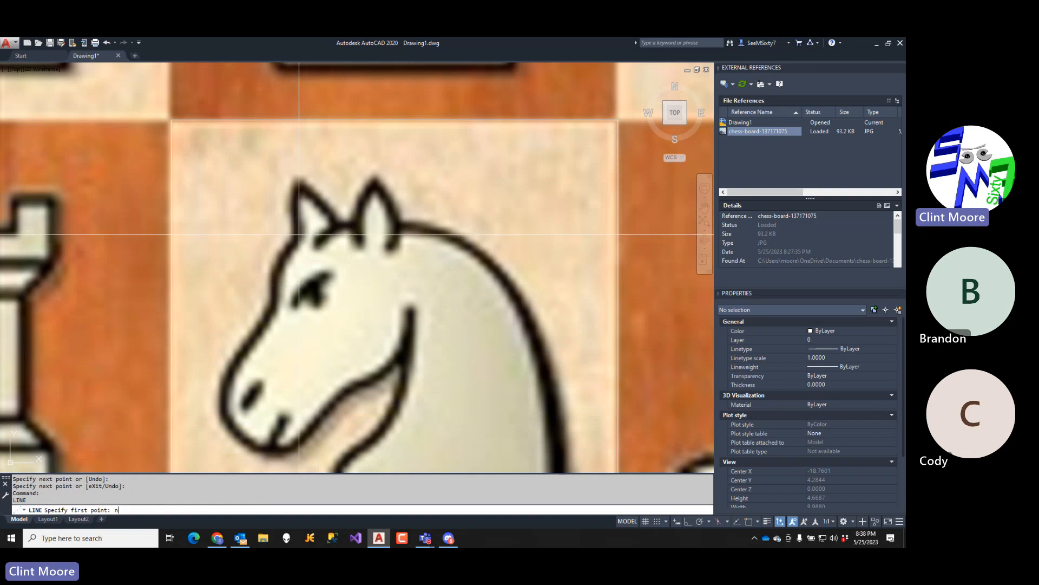
{"action": "left_click", "coordinate": [294, 178]}
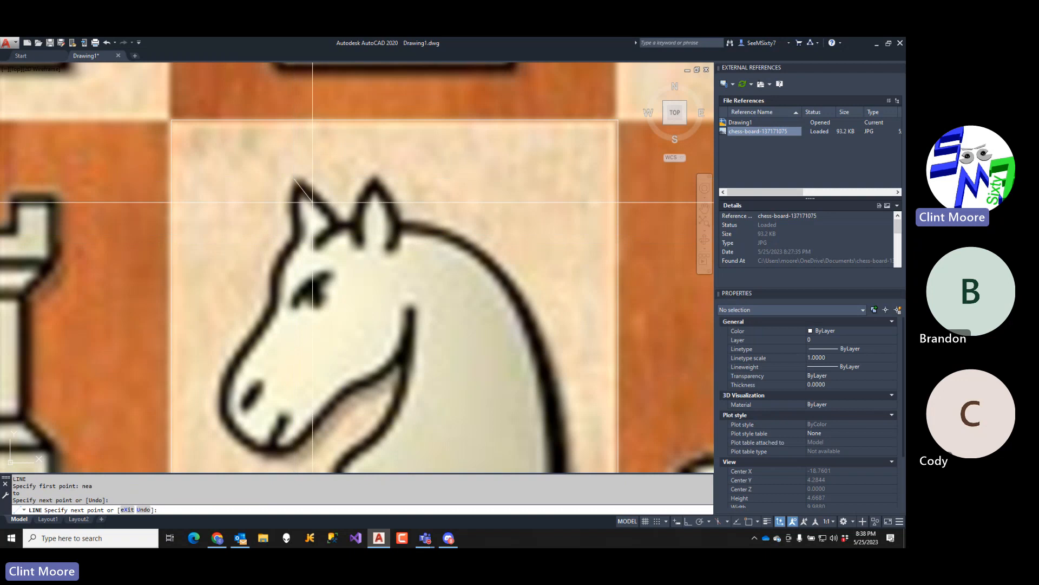
{"action": "key", "text": "Return"}
{"action": "left_click", "coordinate": [338, 224]}
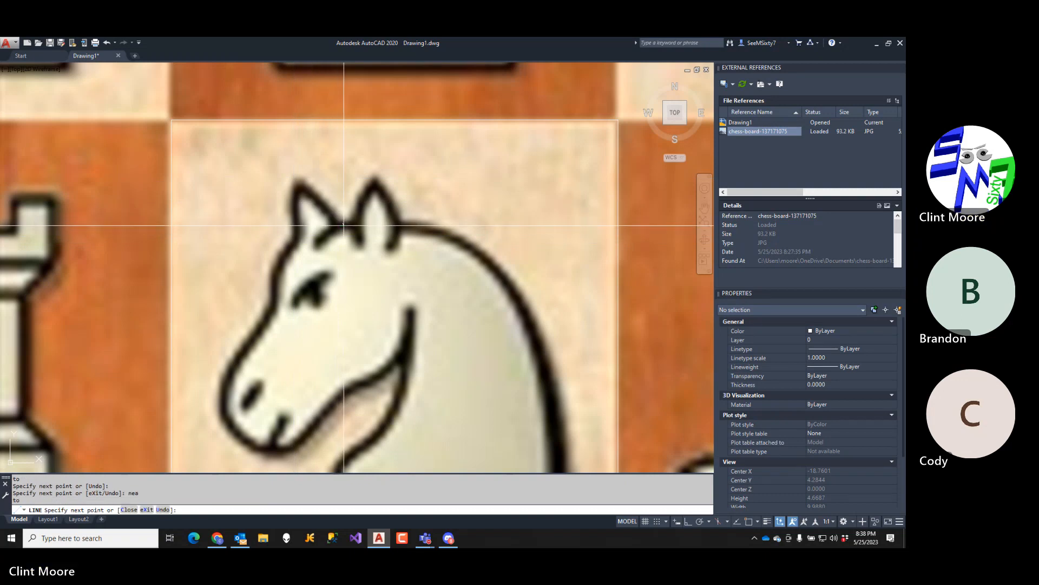
{"action": "key", "text": "Return"}
{"action": "key", "text": "Return"}
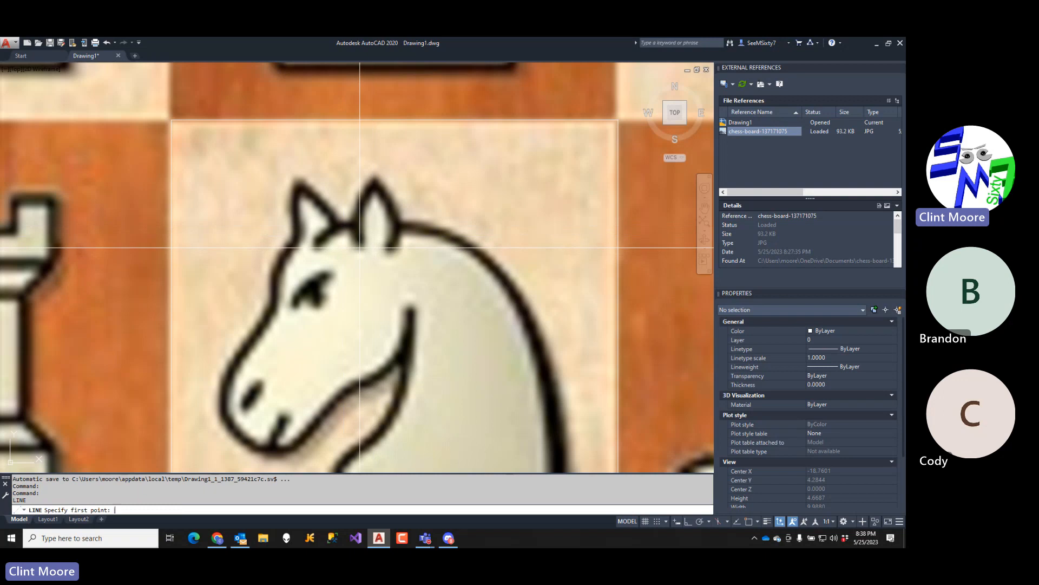
{"action": "type", "text": "pl"}
{"action": "left_click", "coordinate": [360, 248]}
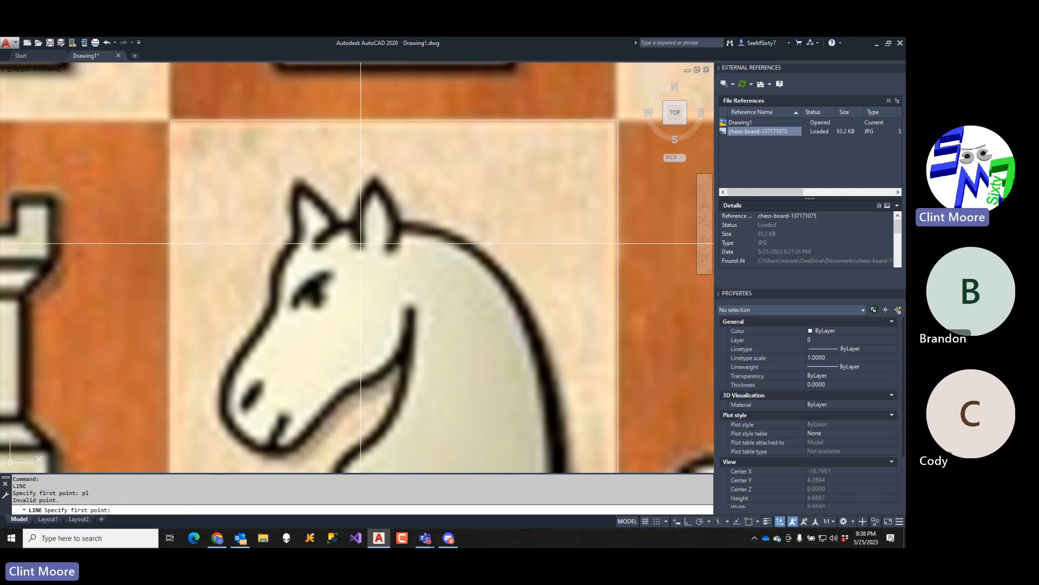
{"action": "type", "text": "a"}
{"action": "key", "text": "Return"}
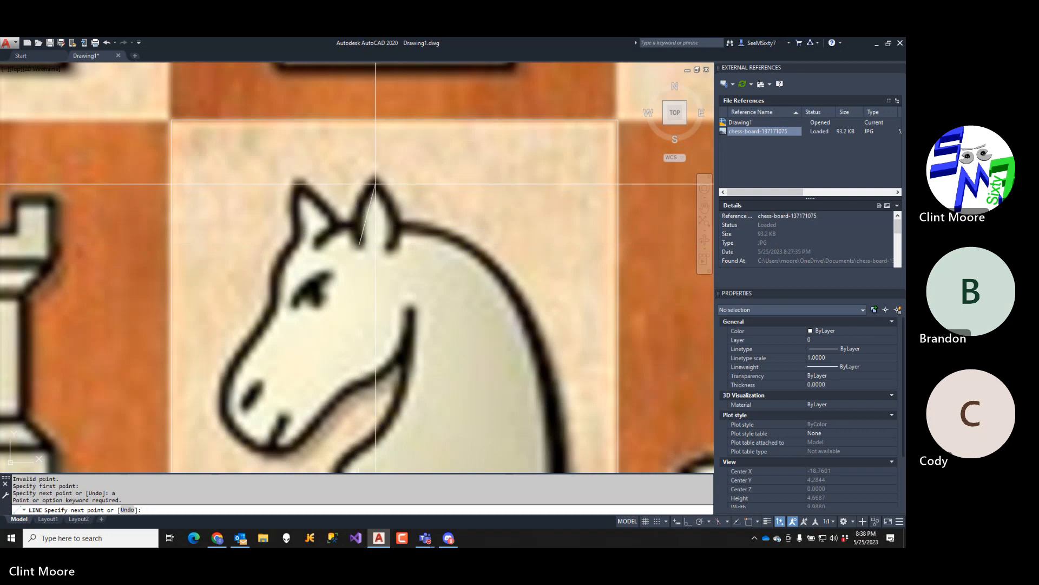
{"action": "left_click", "coordinate": [375, 184]}
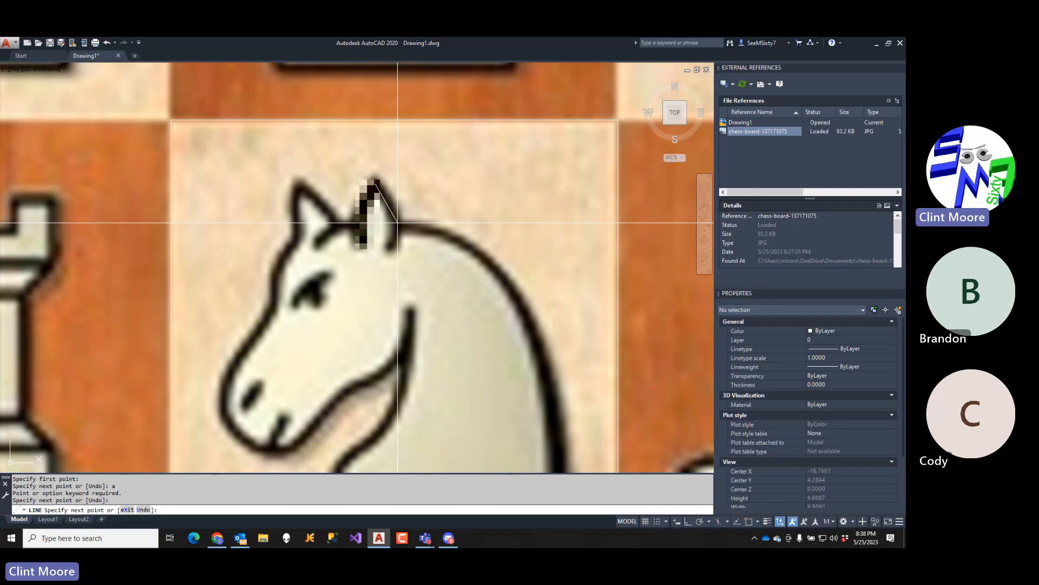
{"action": "key", "text": "Escape"}
{"action": "type", "text": "e"}
{"action": "key", "text": "Return"}
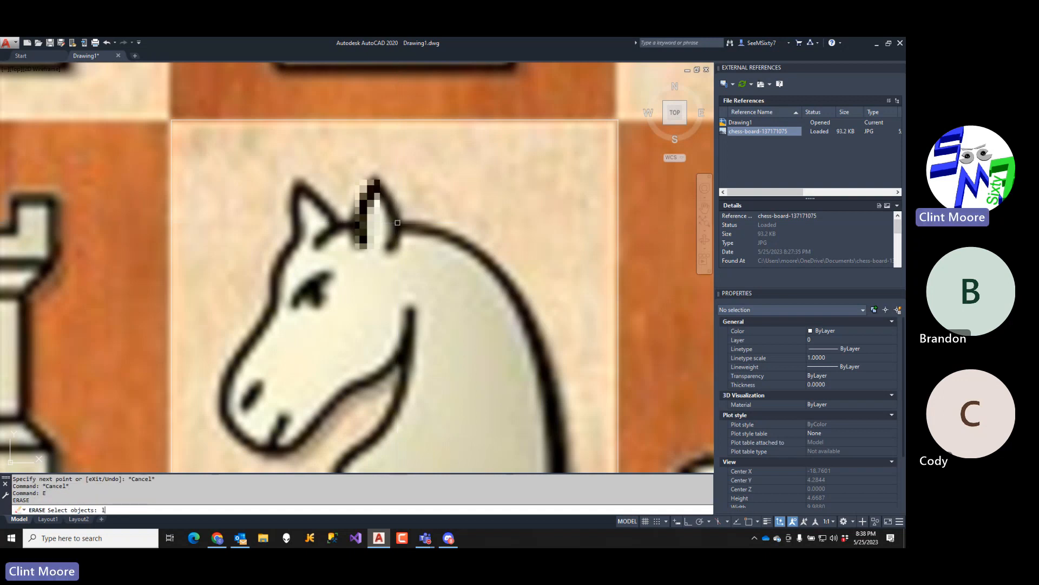
{"action": "type", "text": "l"}
{"action": "key", "text": "Return"}
- Draw the knight's back ear as a polyline of two arcs, from its base up to the tip and down the far side
{"action": "type", "text": "pl"}
{"action": "key", "text": "Return"}
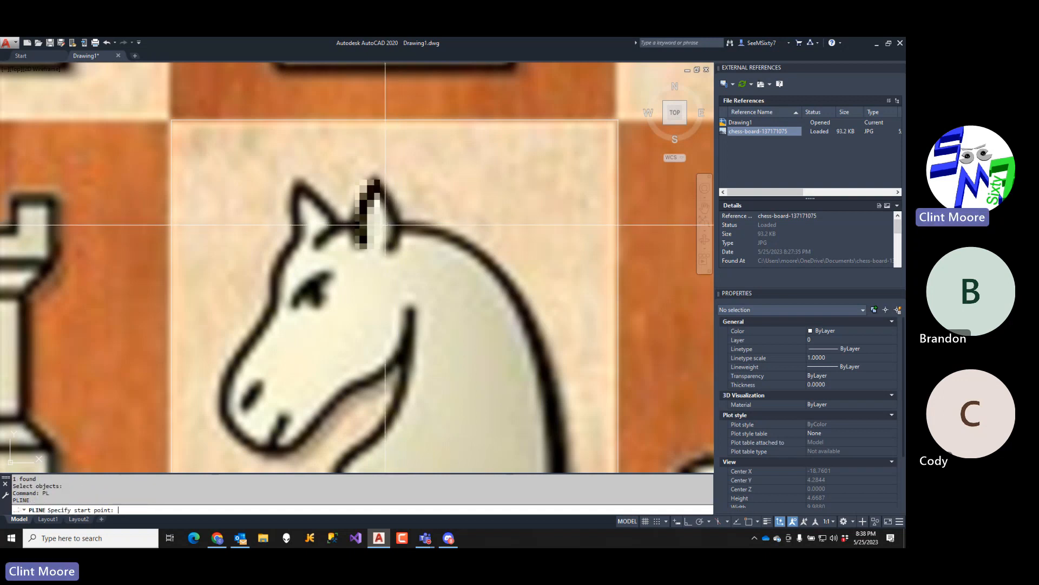
{"action": "left_click", "coordinate": [359, 247]}
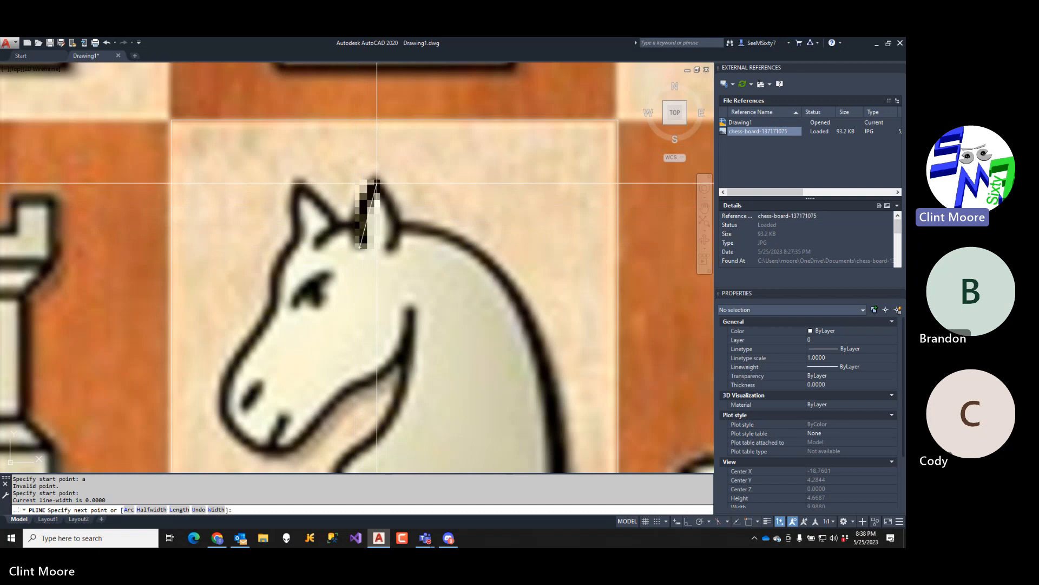
{"action": "left_click", "coordinate": [376, 184]}
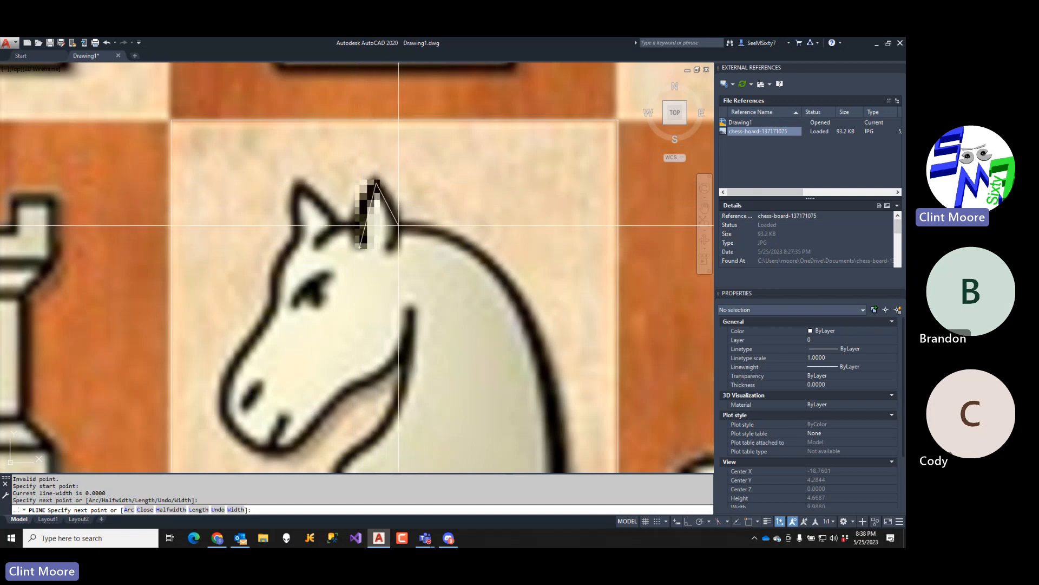
{"action": "type", "text": "u"}
{"action": "key", "text": "Return"}
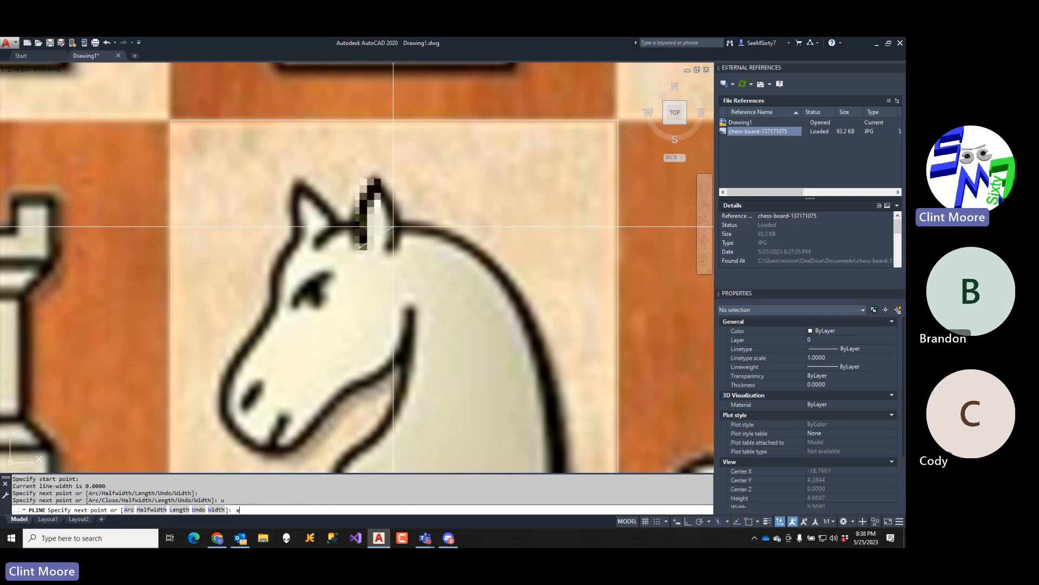
{"action": "type", "text": "a"}
{"action": "key", "text": "Return"}
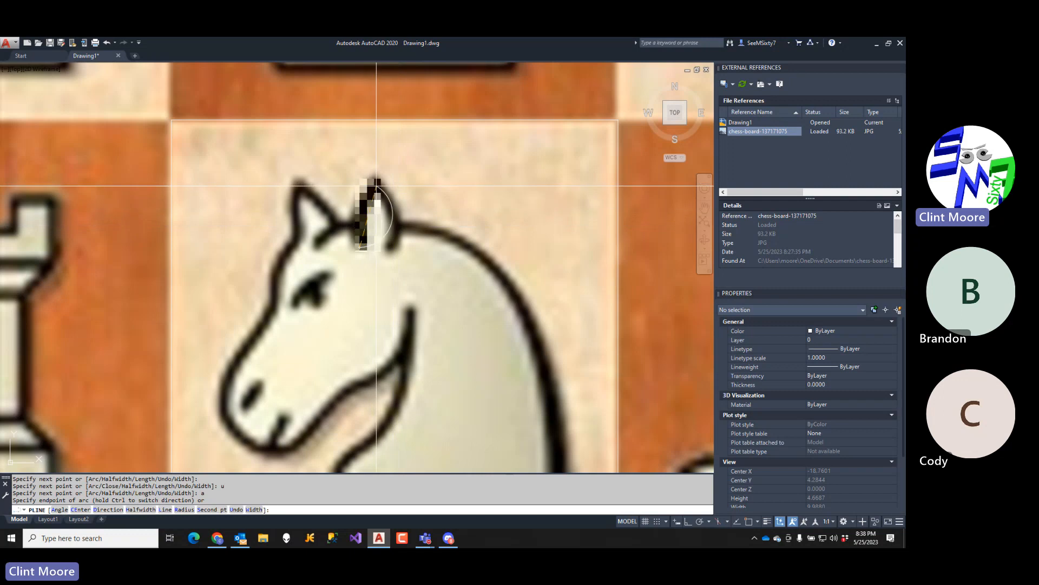
{"action": "left_click", "coordinate": [378, 186]}
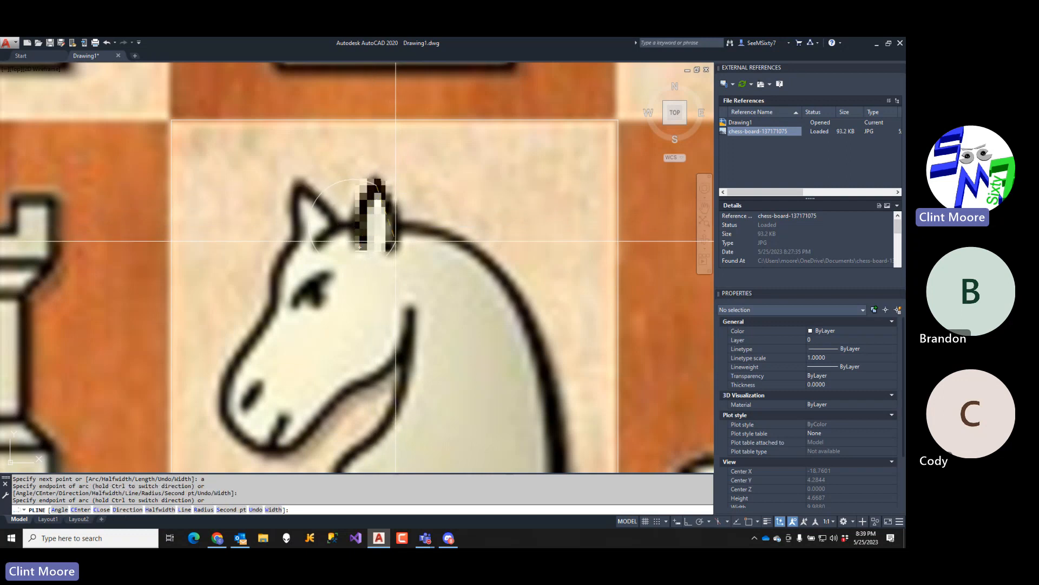
{"action": "left_click", "coordinate": [400, 244]}
{"action": "key", "text": "Return"}
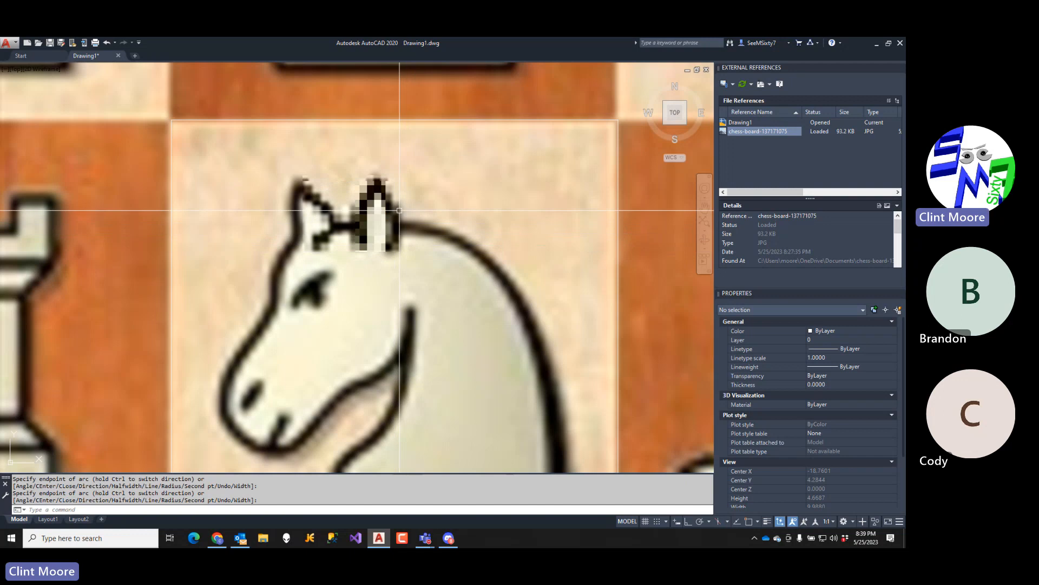
- Reshape both arcs of the back ear by stretching their midpoints onto the ear's outer edges in the reference image
{"action": "left_click", "coordinate": [391, 213]}
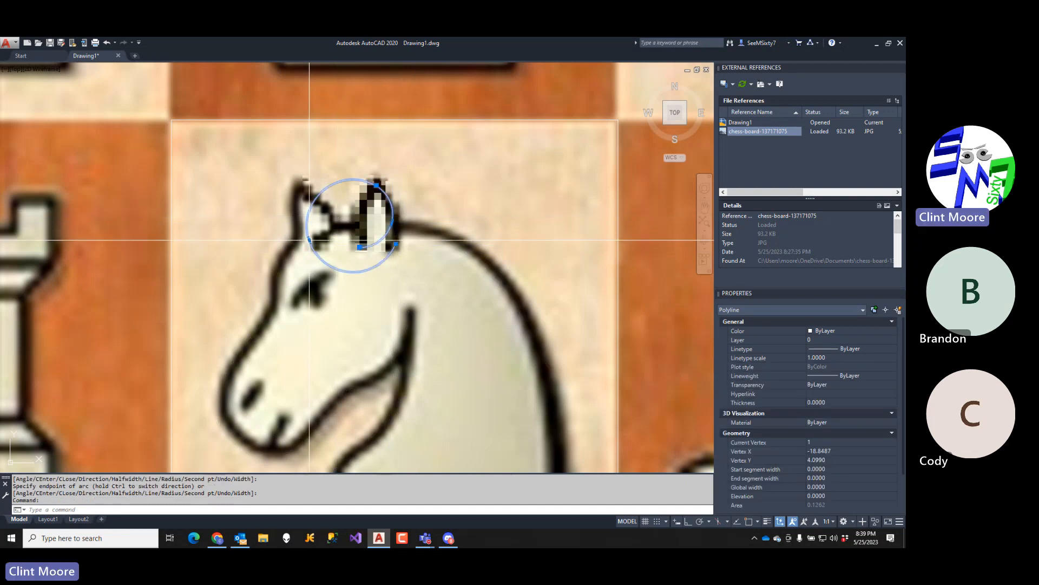
{"action": "left_click", "coordinate": [309, 239]}
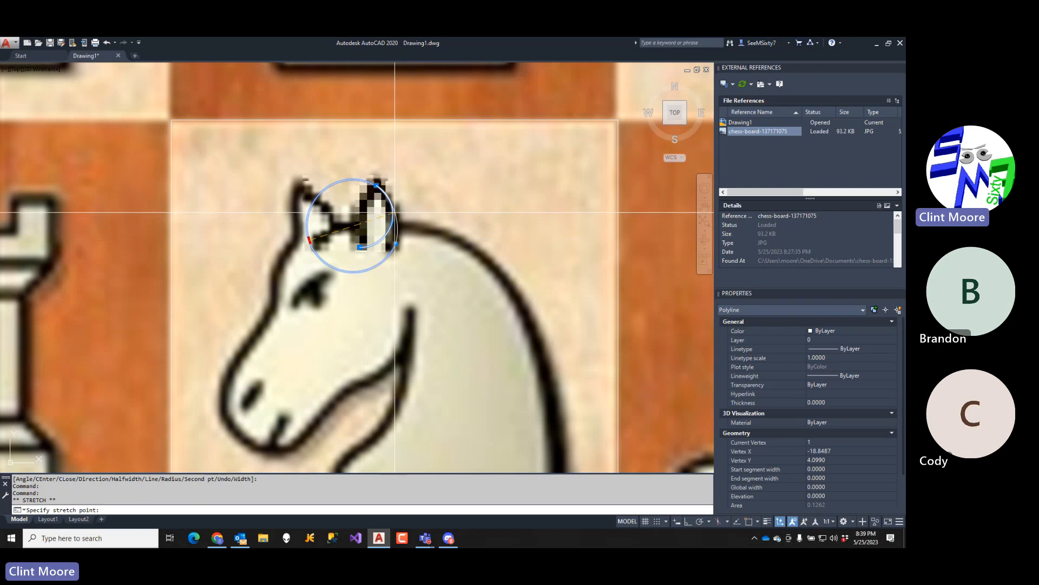
{"action": "left_click", "coordinate": [391, 223]}
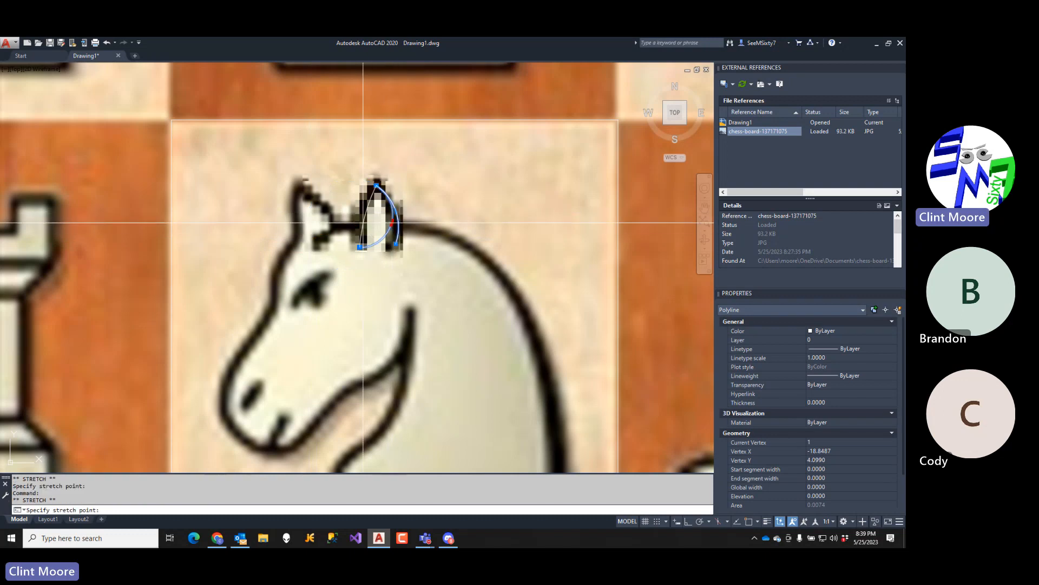
{"action": "scroll", "coordinate": [360, 222], "scroll_direction": "down", "scroll_amount": 3}
{"action": "key", "text": "Escape"}
{"action": "key", "text": "Escape"}
- Begin a block definition named Knight and include all of the traced knight's linework as its objects
{"action": "scroll", "coordinate": [425, 280], "scroll_direction": "down", "scroll_amount": 5}
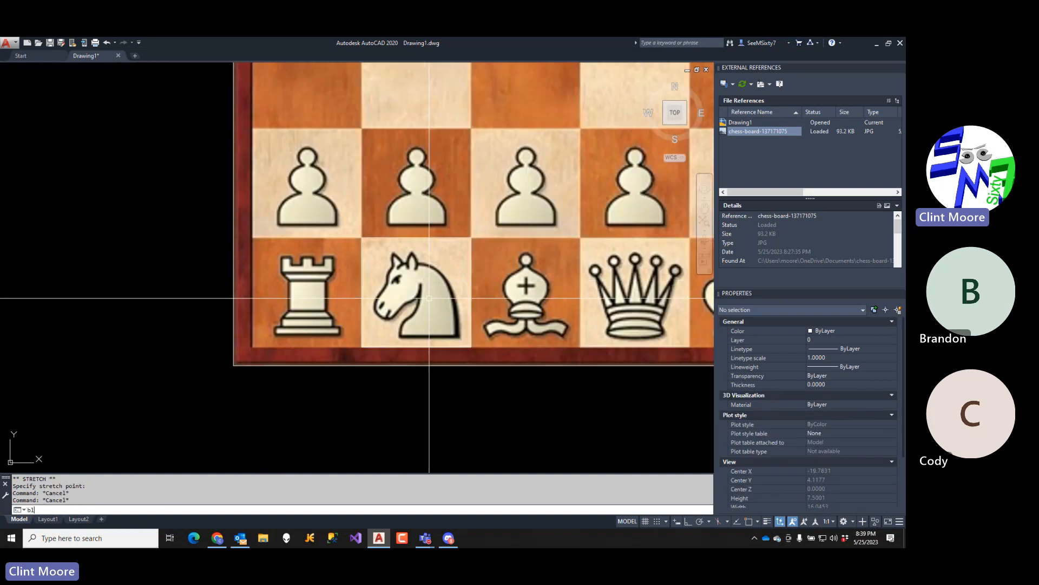
{"action": "key", "text": "Return"}
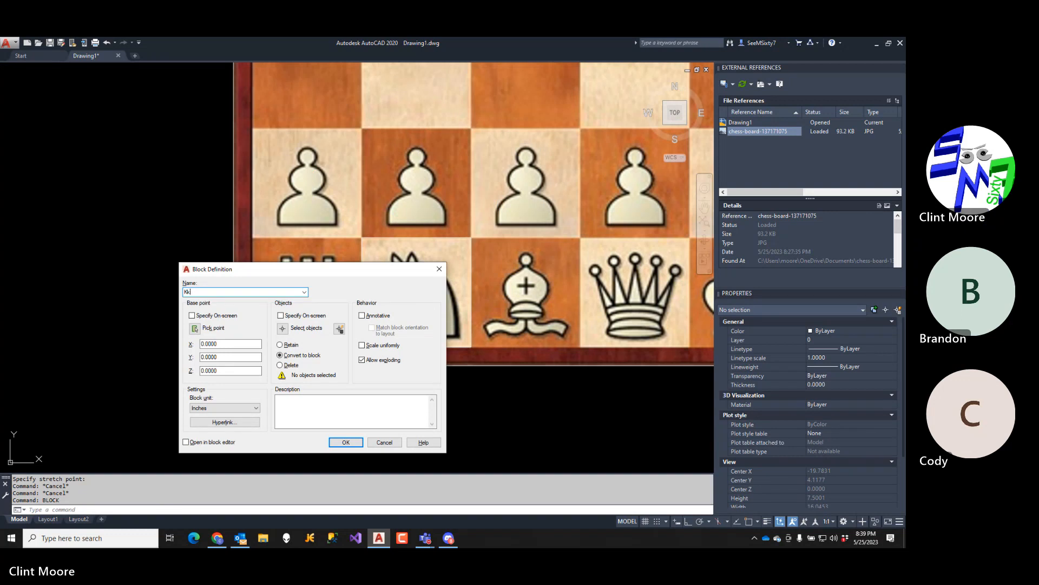
{"action": "key", "text": "BackSpace"}
{"action": "left_click", "coordinate": [283, 329]}
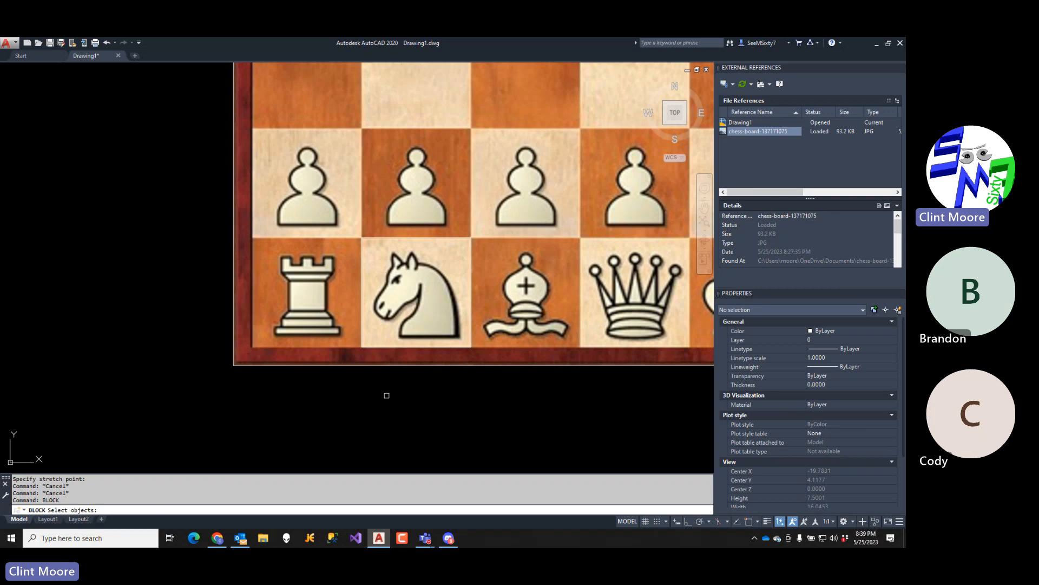
{"action": "left_click", "coordinate": [375, 399]}
{"action": "left_click", "coordinate": [469, 250]}
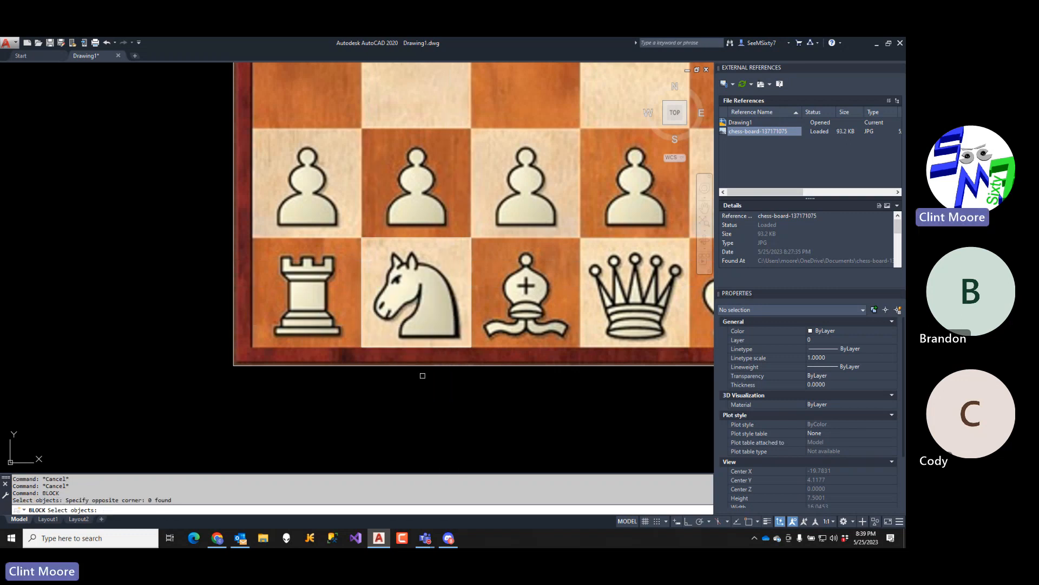
{"action": "left_click", "coordinate": [368, 423]}
{"action": "left_click", "coordinate": [472, 240]}
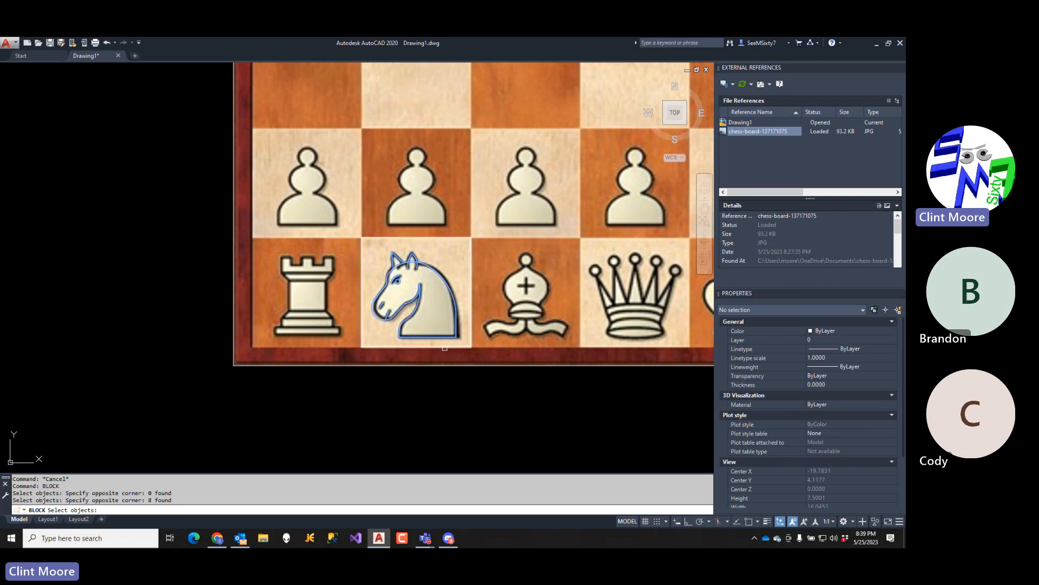
{"action": "key", "text": "Return"}
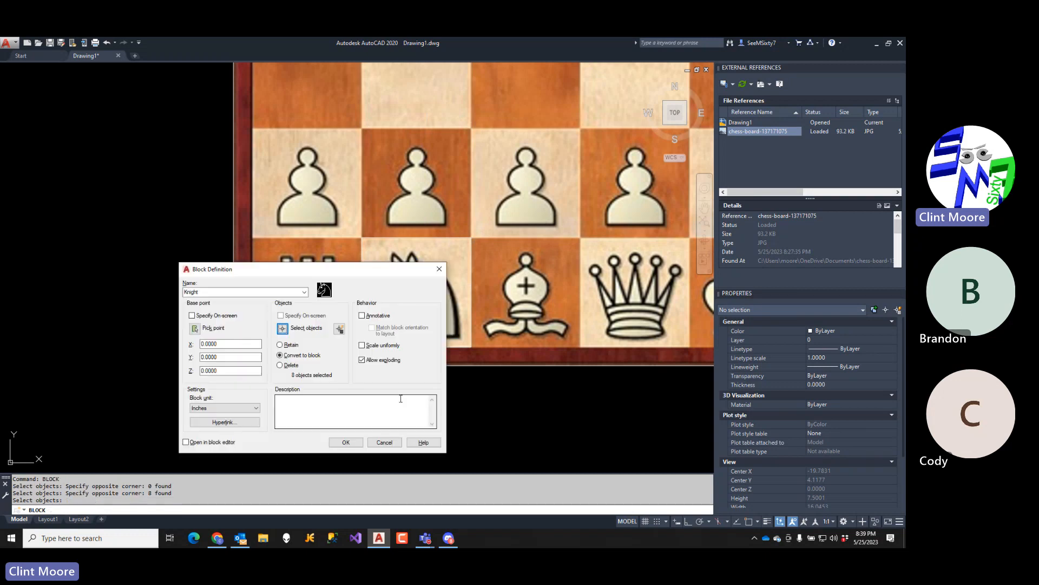
- Set the block's base point midway between two opposite corners of the knight's square and create the block
{"action": "left_click", "coordinate": [194, 328]}
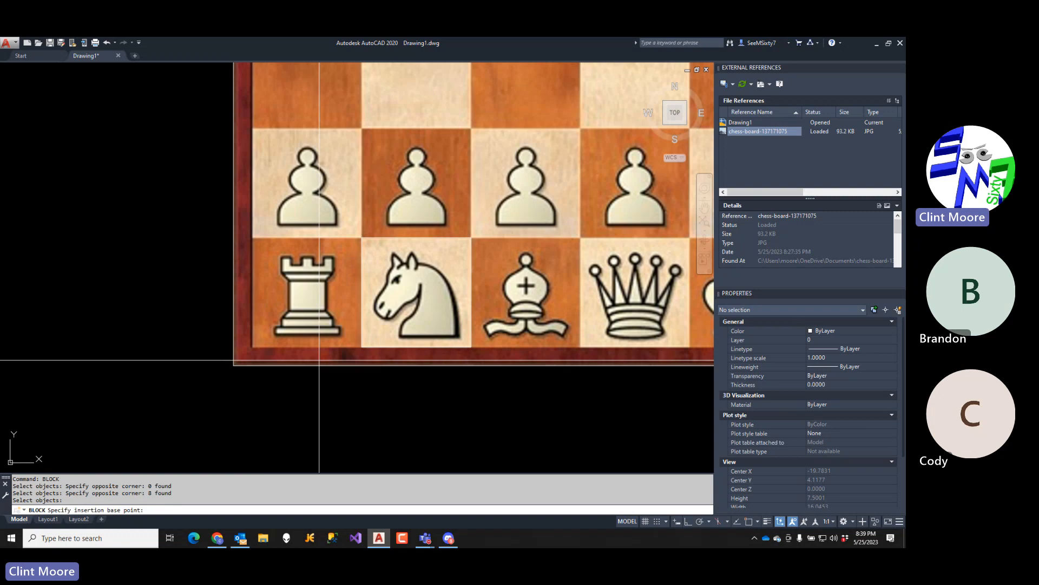
{"action": "type", "text": "m2p"}
{"action": "key", "text": "Return"}
{"action": "type", "text": "endp"}
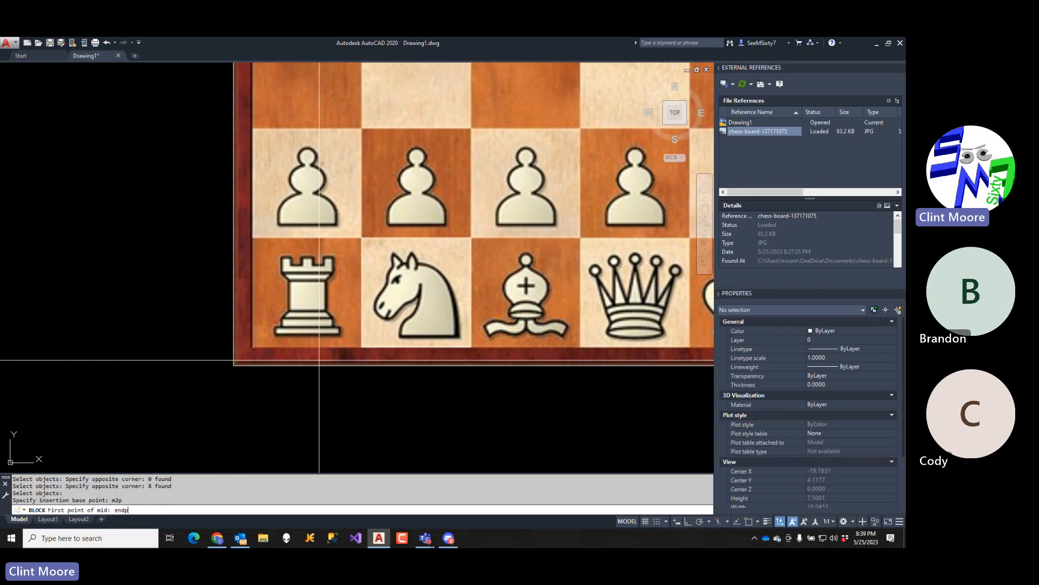
{"action": "key", "text": "Return"}
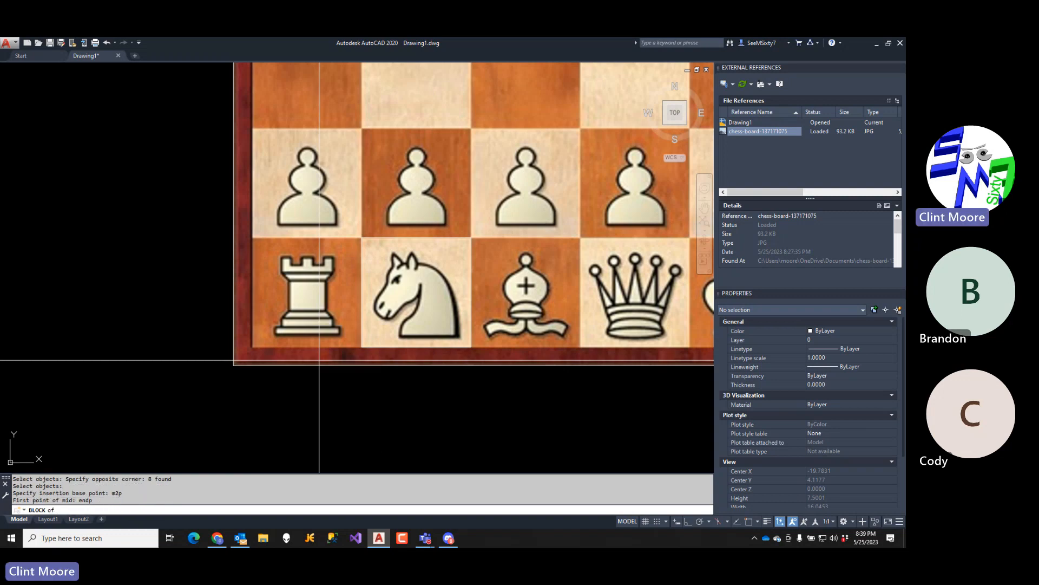
{"action": "left_click", "coordinate": [362, 348]}
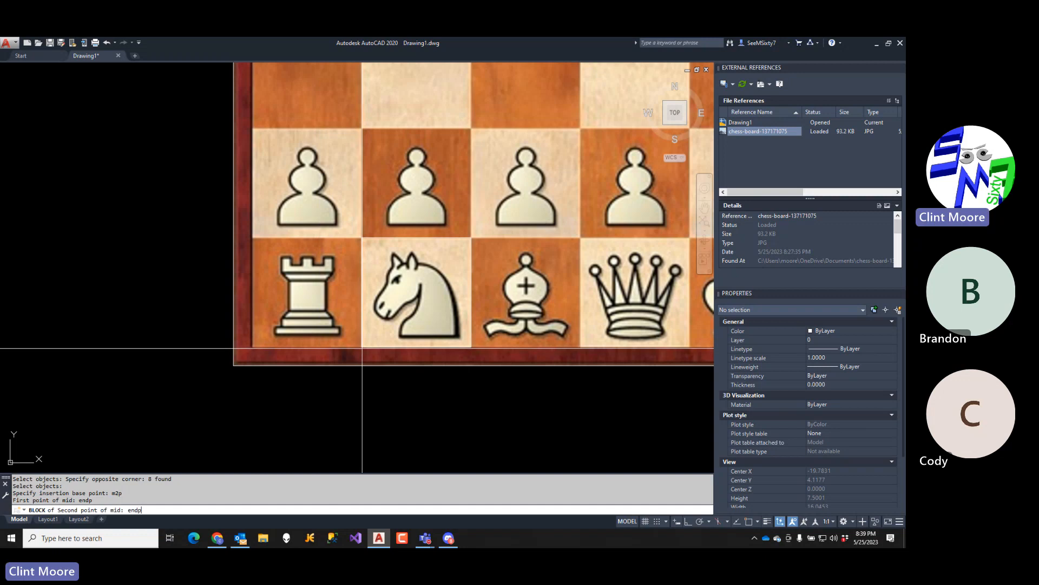
{"action": "key", "text": "Return"}
{"action": "left_click", "coordinate": [471, 240]}
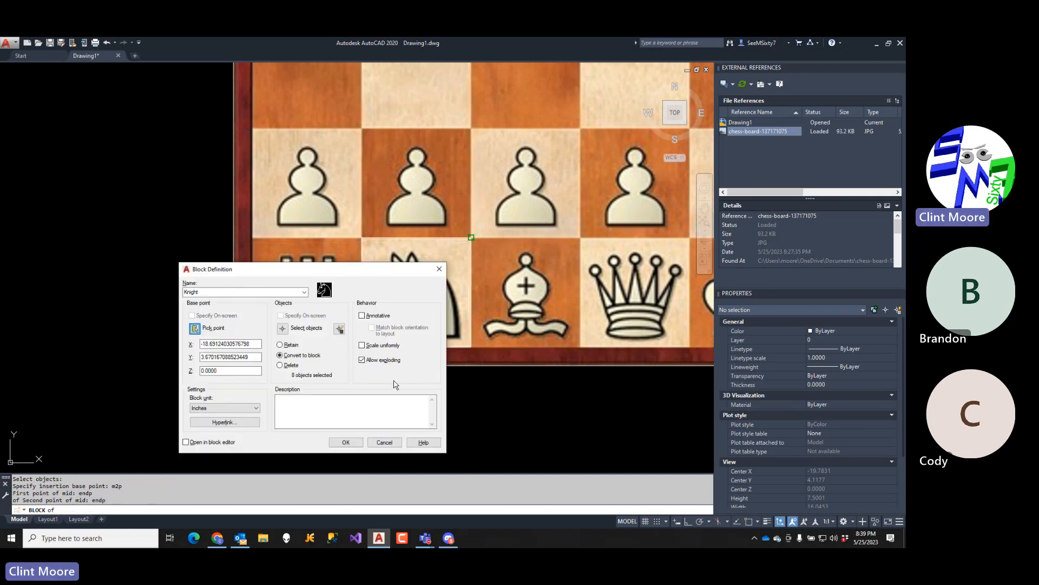
{"action": "left_click", "coordinate": [345, 442]}
- Move the Knight block by its insertion point to 3,1 on the drawn chessboard
{"action": "scroll", "coordinate": [413, 417], "scroll_direction": "down", "scroll_amount": 3}
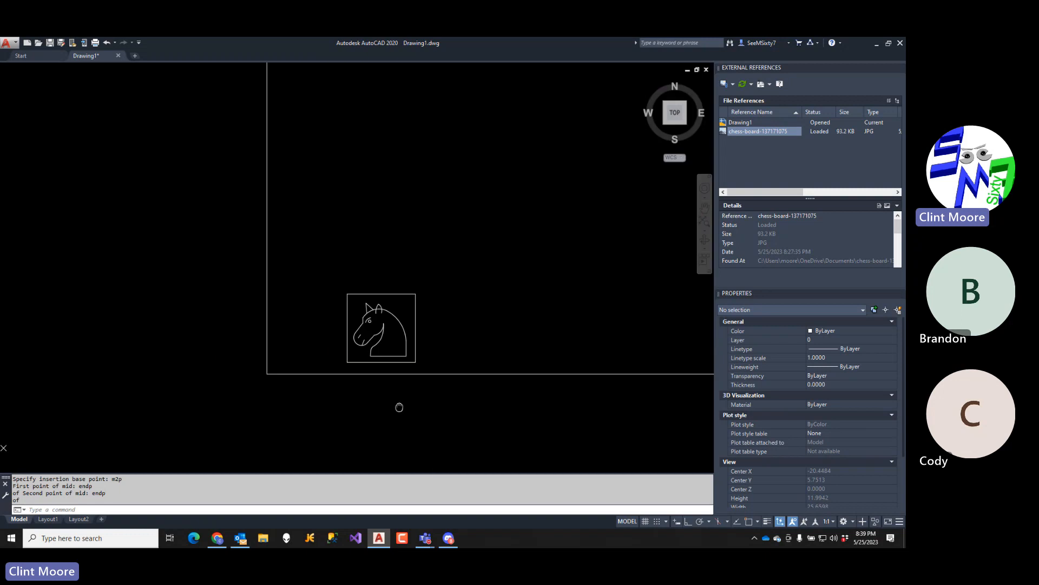
{"action": "type", "text": "m"}
{"action": "key", "text": "Return"}
{"action": "left_click", "coordinate": [344, 313]}
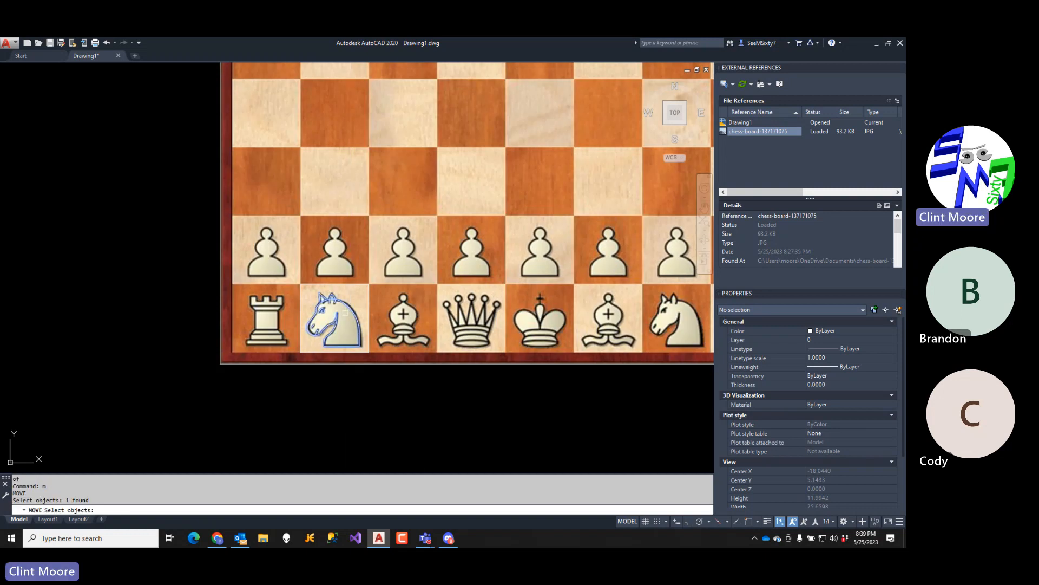
{"action": "key", "text": "Return"}
{"action": "type", "text": "ins"}
{"action": "key", "text": "Return"}
{"action": "left_click", "coordinate": [324, 310]}
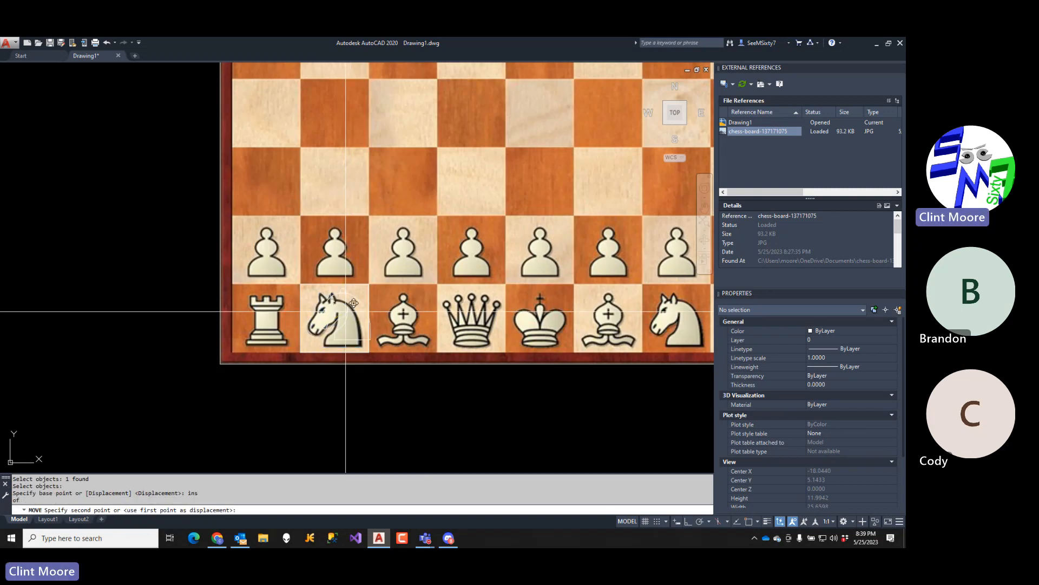
{"action": "scroll", "coordinate": [379, 335], "scroll_direction": "down", "scroll_amount": 5}
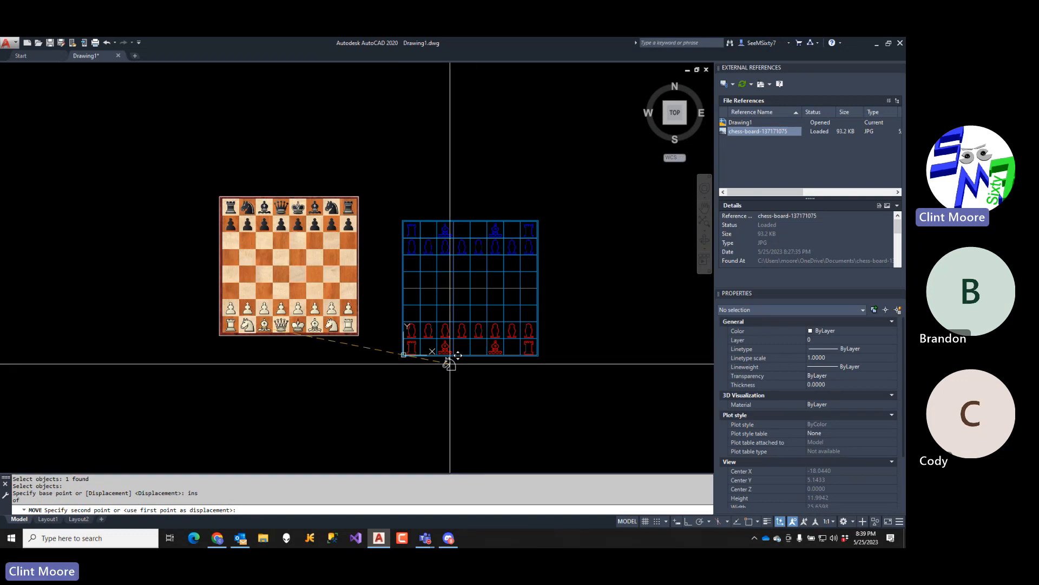
{"action": "type", "text": "3,1"}
{"action": "key", "text": "Return"}
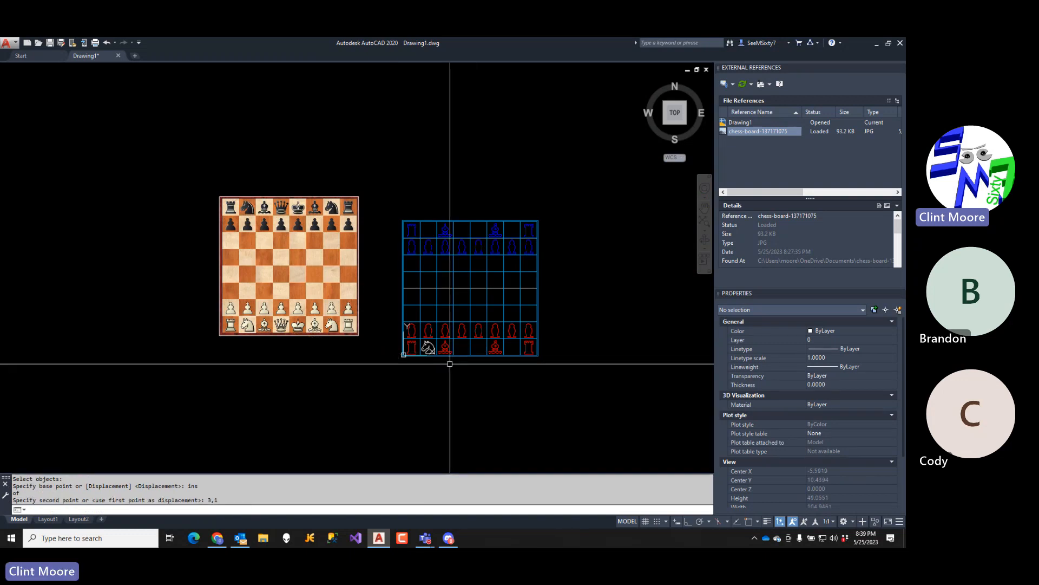
{"action": "type", "text": "mi"}
{"action": "key", "text": "Return"}
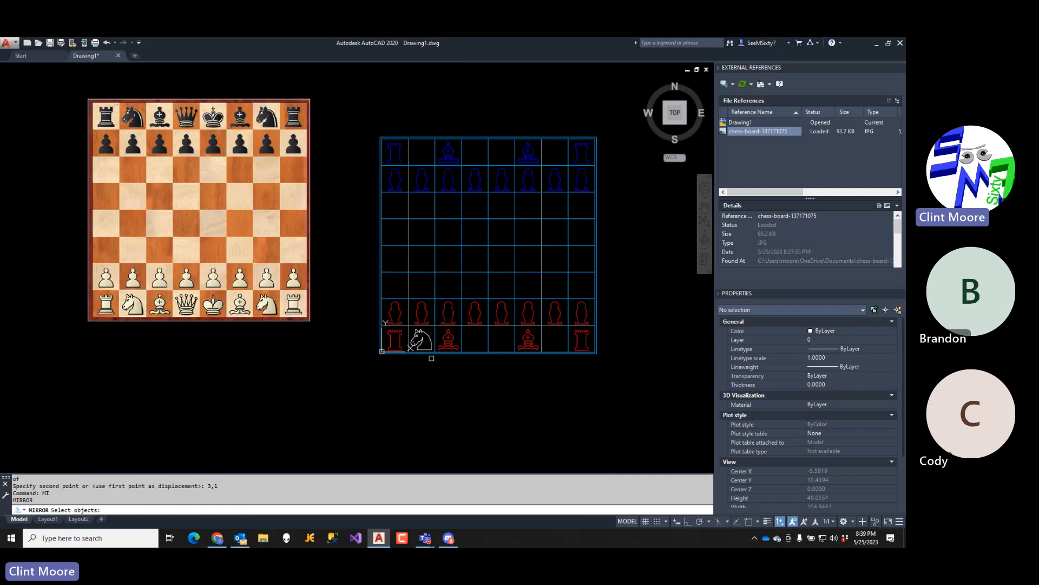
{"action": "scroll", "coordinate": [428, 356], "scroll_direction": "up", "scroll_amount": 5}
{"action": "scroll", "coordinate": [428, 357], "scroll_direction": "up", "scroll_amount": 2}
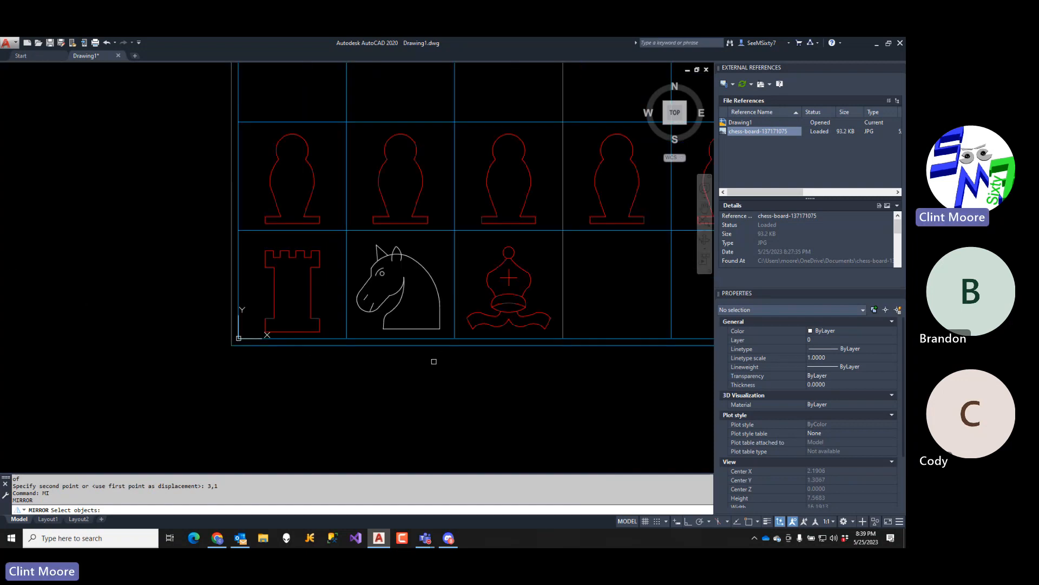
{"action": "key", "text": "Escape"}
{"action": "key", "text": "Escape"}
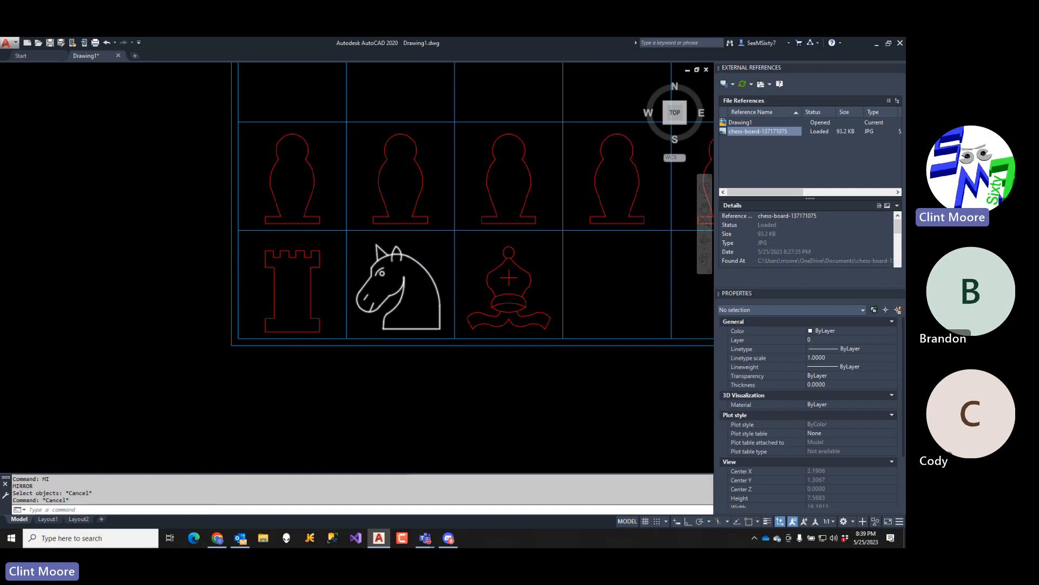
{"action": "scroll", "coordinate": [392, 243], "scroll_direction": "up", "scroll_amount": 5}
{"action": "left_click", "coordinate": [405, 255]}
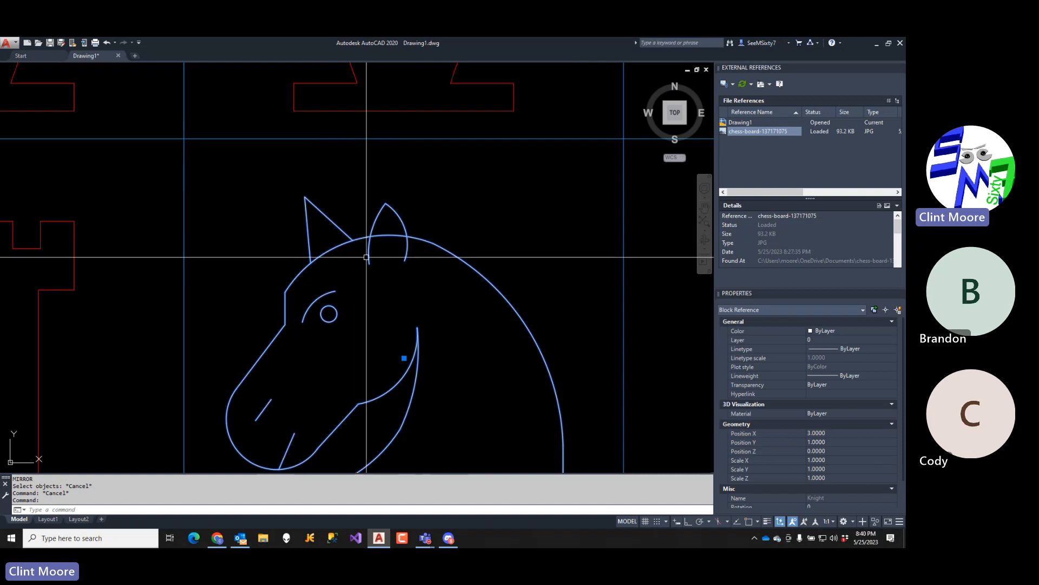
{"action": "key", "text": "Escape"}
{"action": "key", "text": "Escape"}
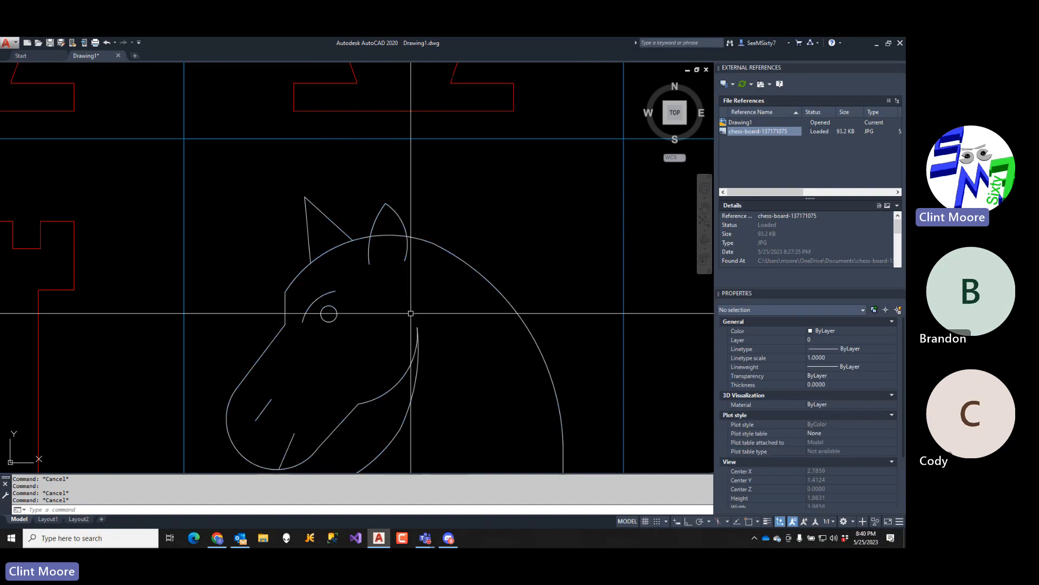
{"action": "scroll", "coordinate": [433, 346], "scroll_direction": "down", "scroll_amount": 3}
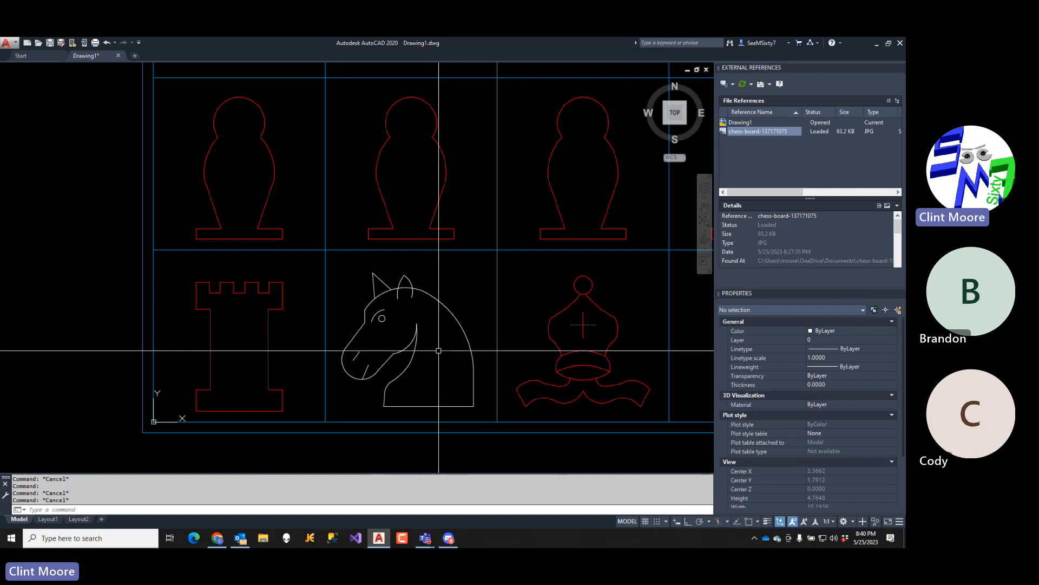
- Mirror the Knight block across the board's vertical centreline, starting at the bottom edge's midpoint with Ortho on, and keep the original
{"action": "type", "text": "mi"}
{"action": "key", "text": "Return"}
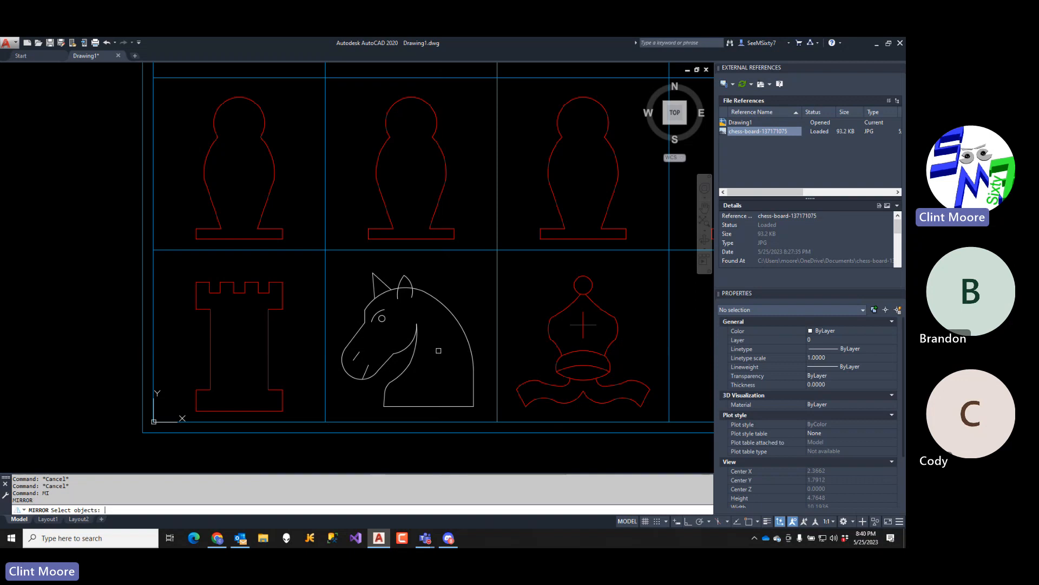
{"action": "scroll", "coordinate": [439, 351], "scroll_direction": "down", "scroll_amount": 2}
{"action": "left_click", "coordinate": [456, 330]}
{"action": "left_click", "coordinate": [436, 349]}
{"action": "key", "text": "Return"}
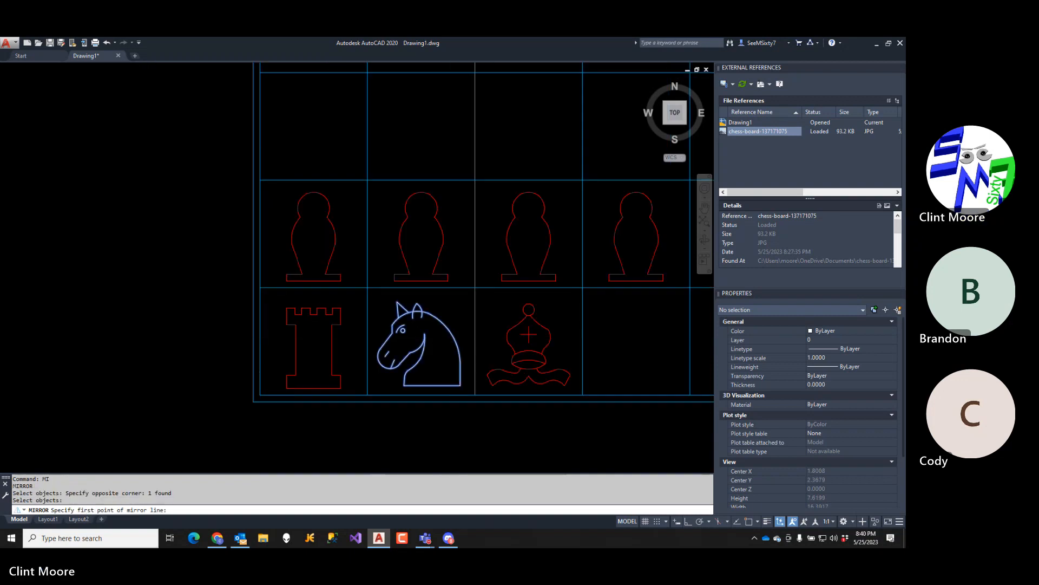
{"action": "scroll", "coordinate": [476, 353], "scroll_direction": "down", "scroll_amount": 4}
{"action": "middle_click_drag", "start_coordinate": [476, 353], "coordinate": [350, 343]}
{"action": "type", "text": "mid"}
{"action": "key", "text": "Return"}
{"action": "left_click", "coordinate": [435, 361]}
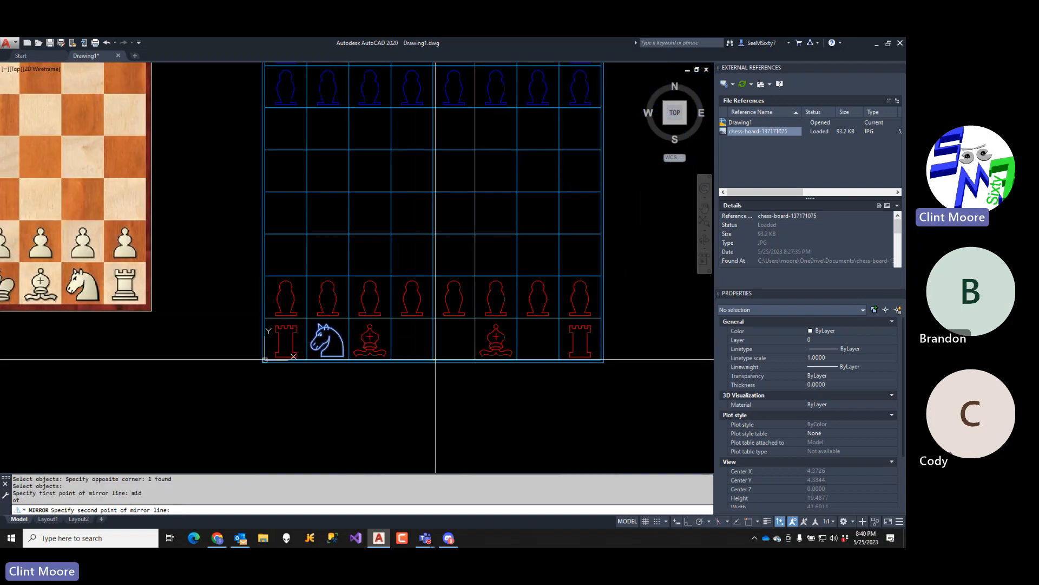
{"action": "key", "text": "F8"}
{"action": "left_click", "coordinate": [494, 429]}
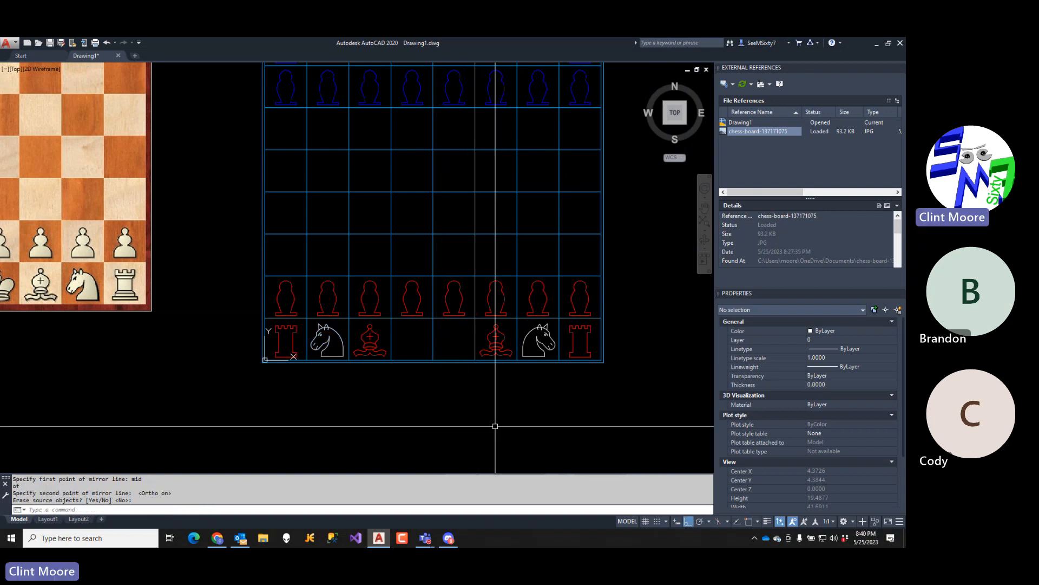
{"action": "key", "text": "Return"}
- Mirror both knights to the opposite side of the board about its horizontal midline, keeping the originals
{"action": "key", "text": "Return"}
{"action": "left_click", "coordinate": [539, 340]}
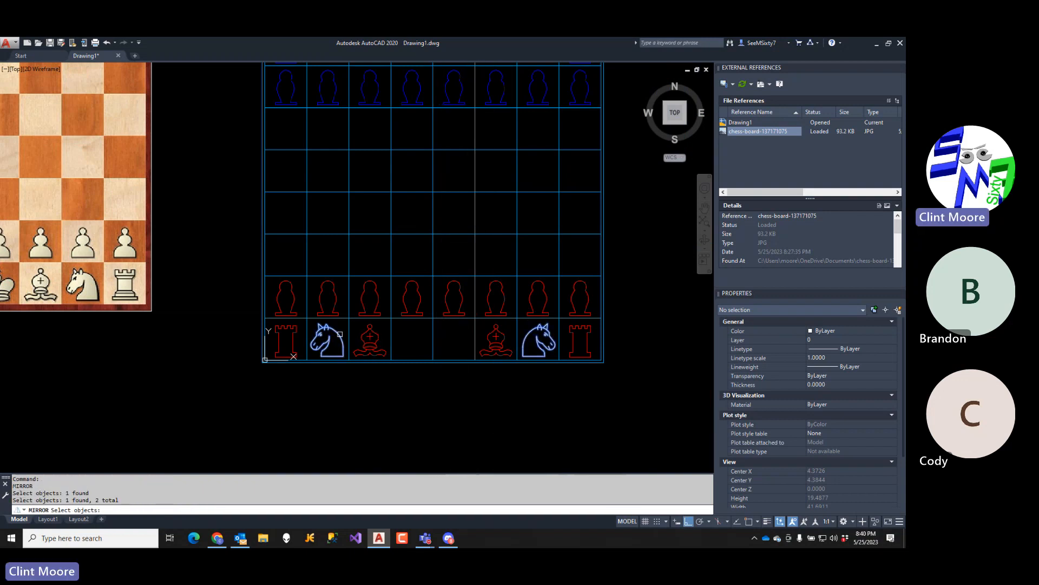
{"action": "key", "text": "Return"}
{"action": "type", "text": "mid"}
{"action": "key", "text": "Return"}
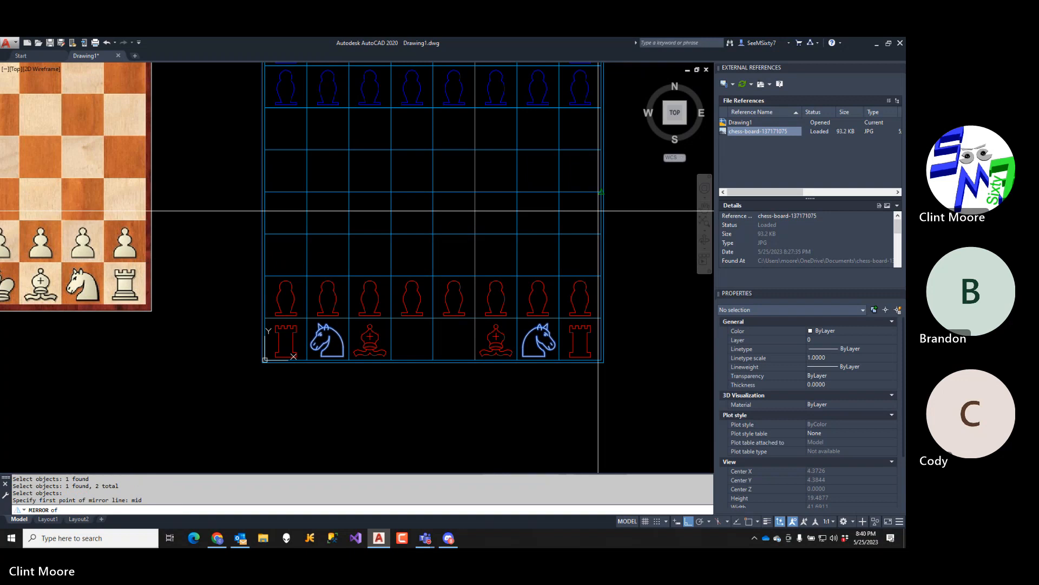
{"action": "left_click", "coordinate": [601, 209]}
{"action": "left_click", "coordinate": [650, 207]}
{"action": "key", "text": "Return"}
{"action": "scroll", "coordinate": [633, 227], "scroll_direction": "down", "scroll_amount": 2}
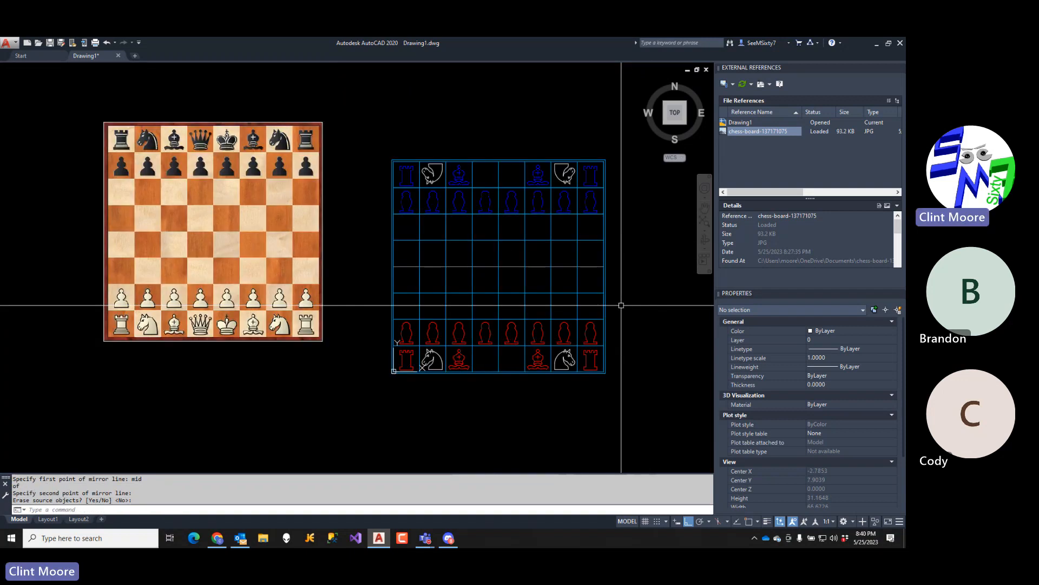
- Set the X scale to 1 and the rotation to 0 for the three mirrored knights
{"action": "left_click", "coordinate": [565, 355]}
{"action": "left_click", "coordinate": [564, 174]}
{"action": "left_click", "coordinate": [431, 174]}
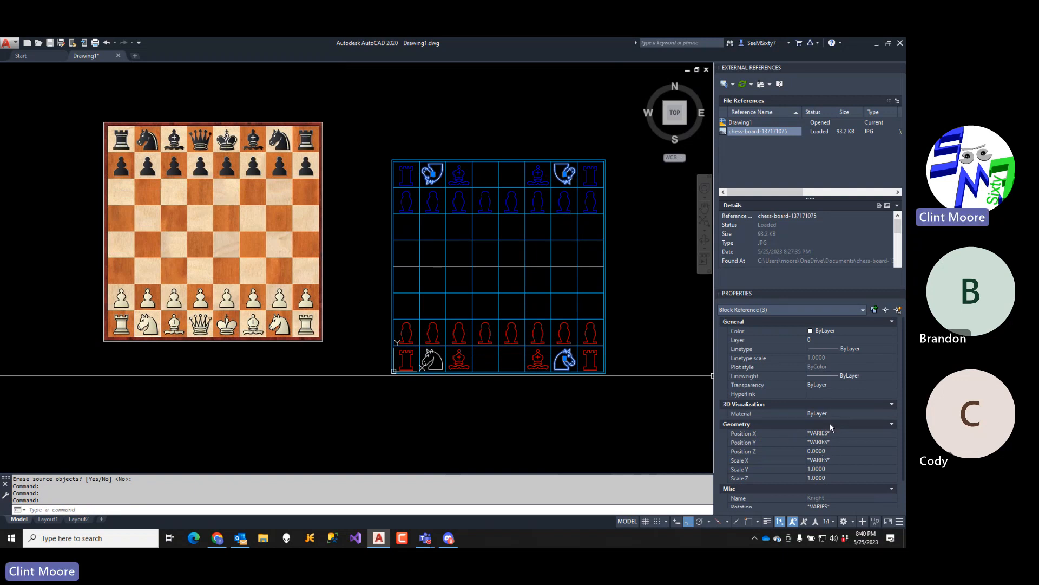
{"action": "left_click", "coordinate": [832, 460]}
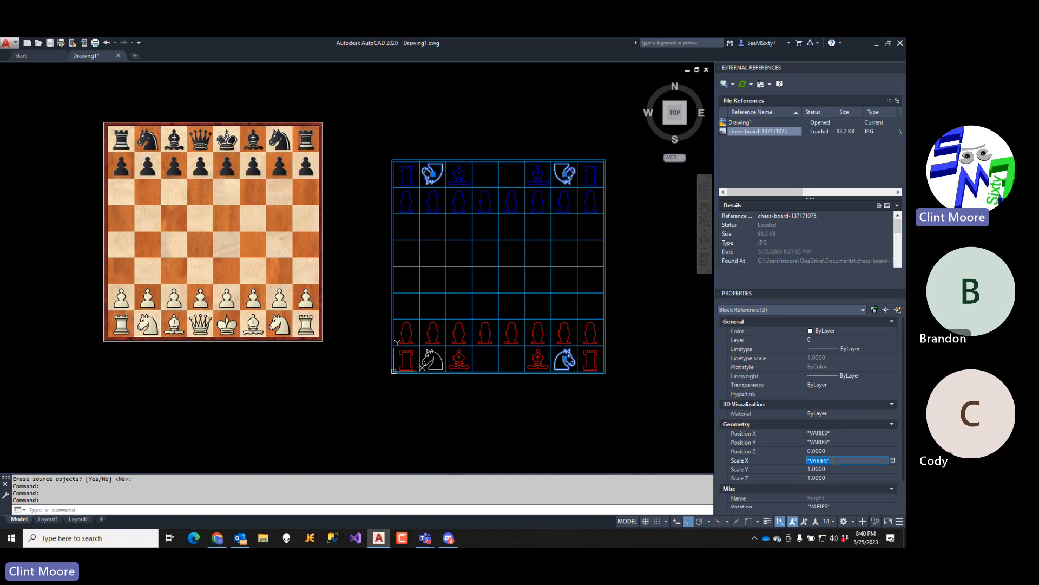
{"action": "type", "text": "1"}
{"action": "key", "text": "Return"}
{"action": "scroll", "coordinate": [839, 478], "scroll_direction": "down", "scroll_amount": 1}
{"action": "left_click", "coordinate": [835, 472]}
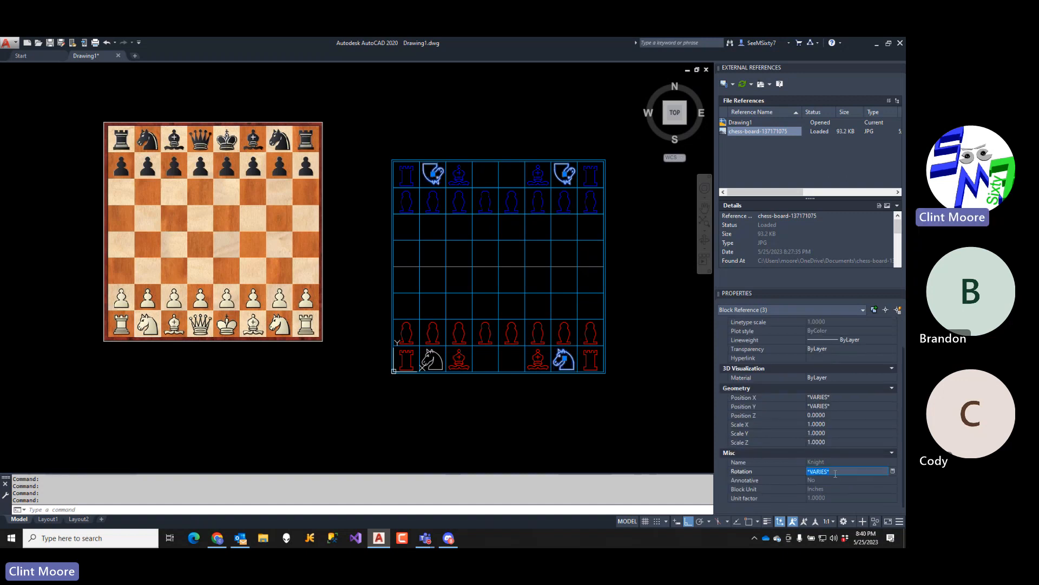
{"action": "key", "text": "Return"}
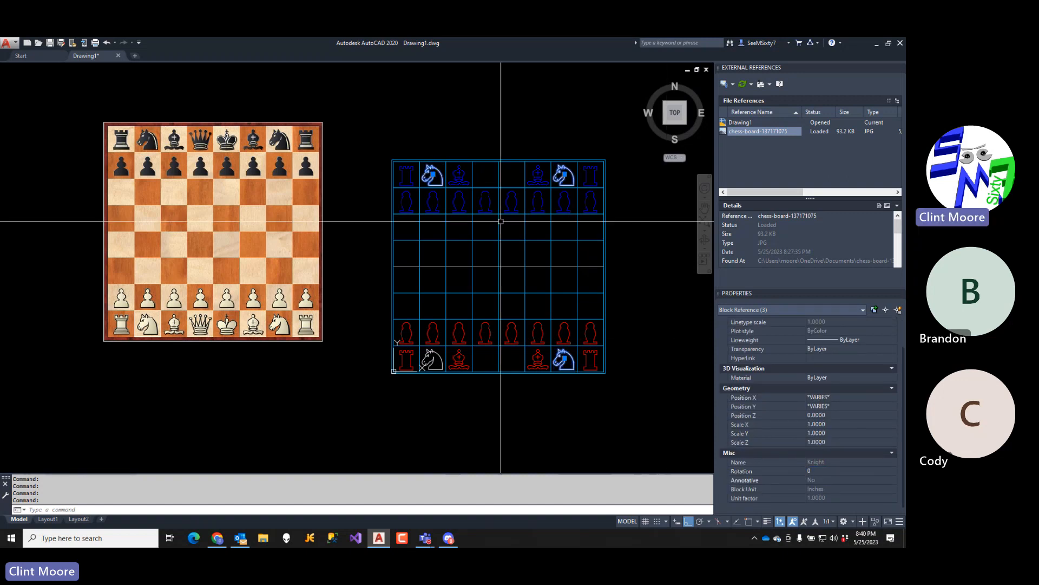
{"action": "key", "text": "Escape"}
{"action": "key", "text": "Escape"}
- Assign the two knights on the blue side of the board to the BlueSide layer
{"action": "left_click", "coordinate": [442, 169]}
{"action": "left_click", "coordinate": [564, 174]}
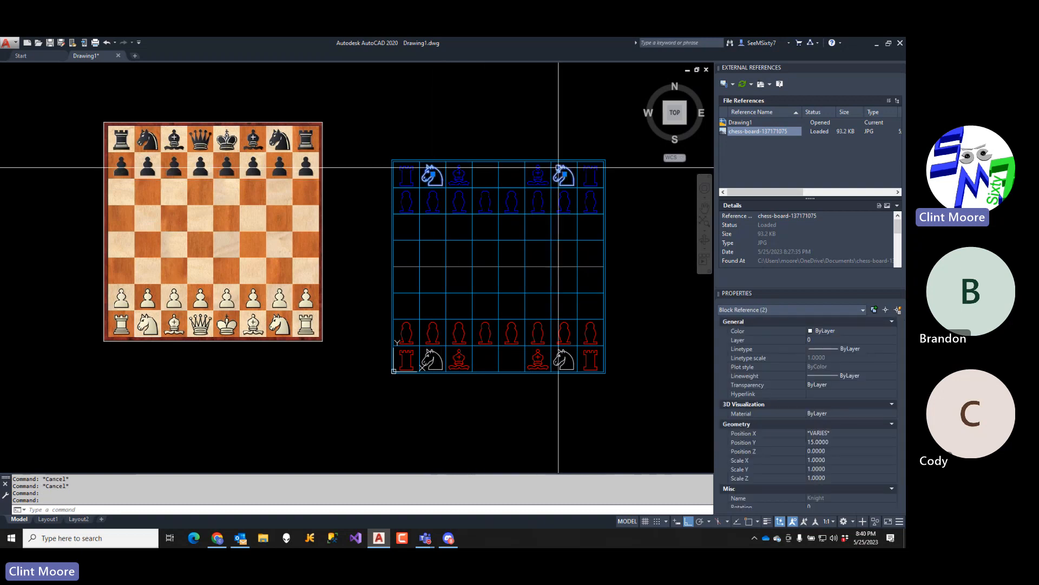
{"action": "left_click", "coordinate": [837, 340]}
{"action": "left_click", "coordinate": [836, 357]}
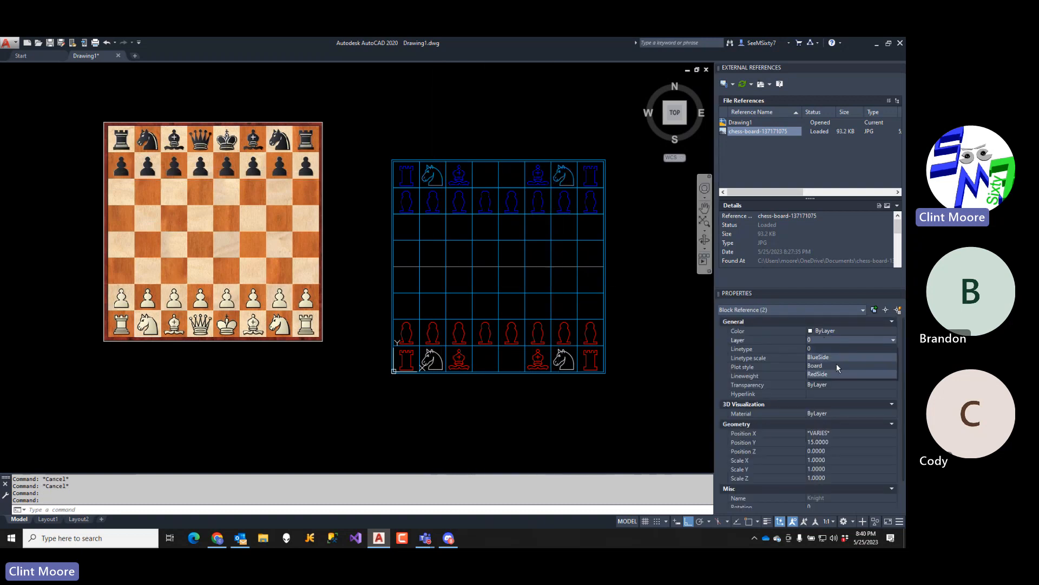
{"action": "key", "text": "Escape"}
{"action": "key", "text": "Escape"}
- Assign the two knights on the red side of the board to the RedSide layer
{"action": "scroll", "coordinate": [454, 382], "scroll_direction": "up", "scroll_amount": 2}
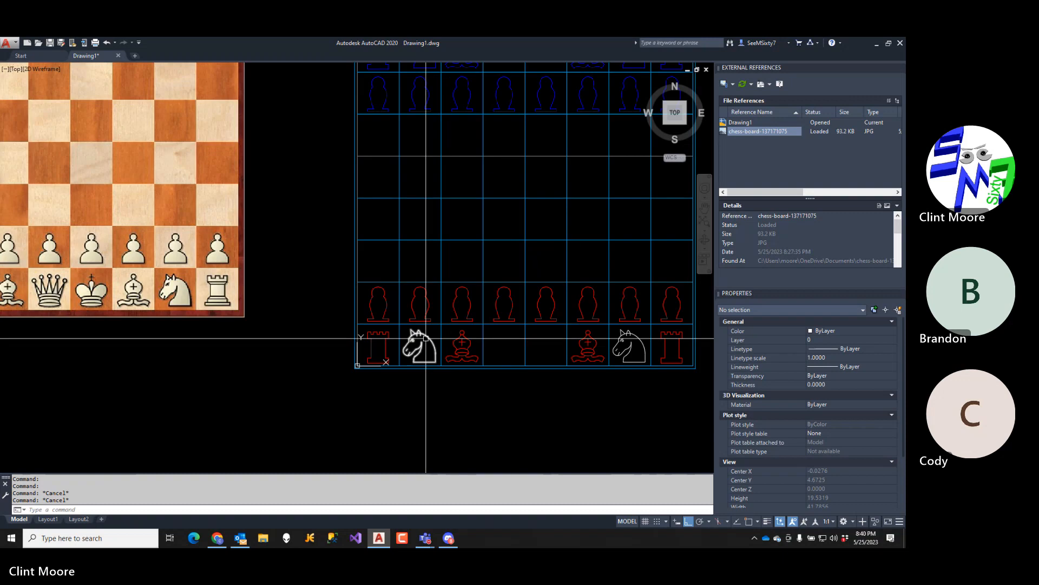
{"action": "left_click", "coordinate": [433, 360]}
{"action": "left_click", "coordinate": [565, 360]}
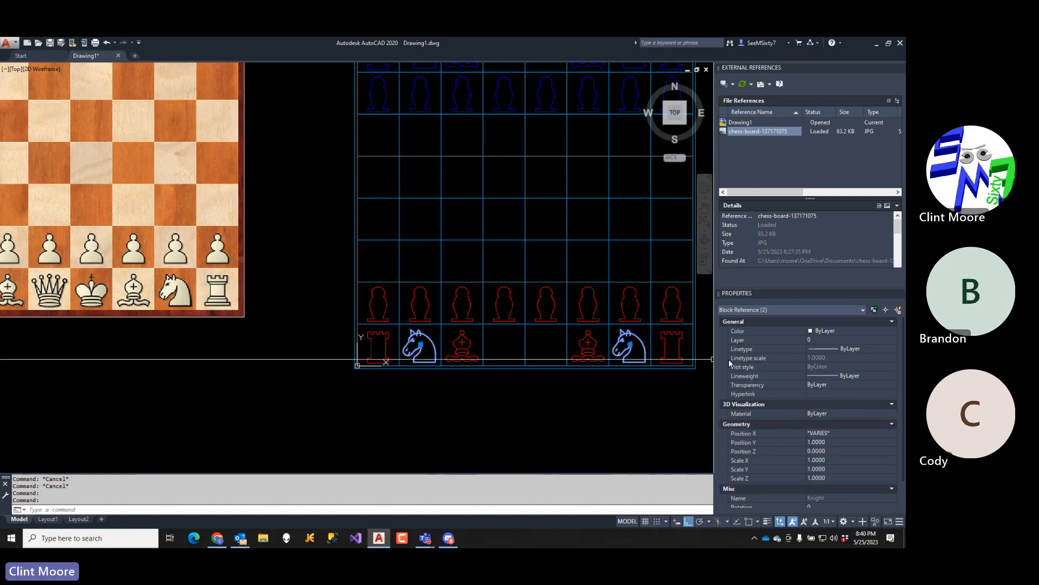
{"action": "left_click", "coordinate": [816, 339]}
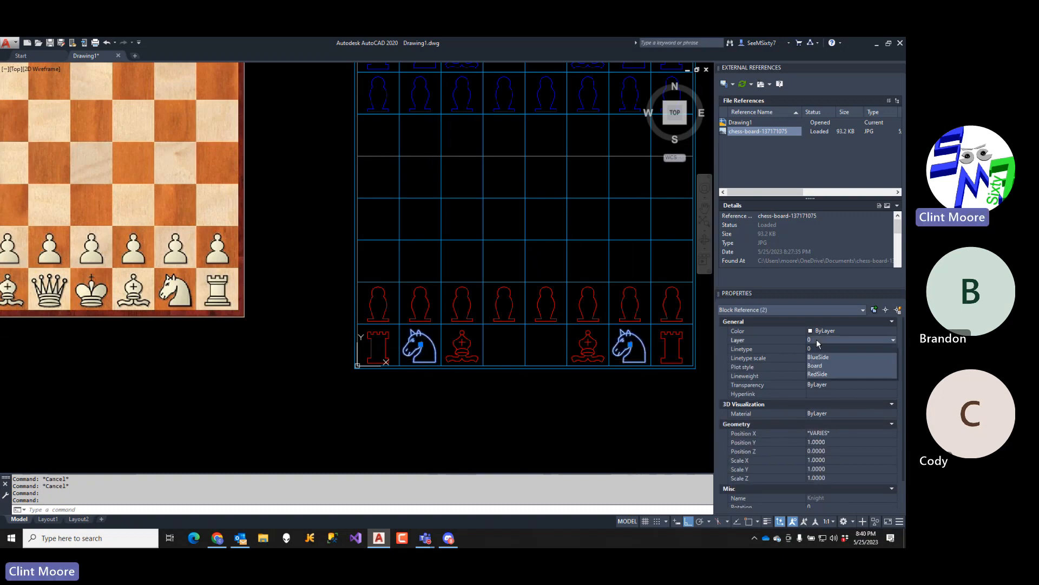
{"action": "left_click", "coordinate": [818, 375]}
{"action": "key", "text": "Escape"}
{"action": "key", "text": "Escape"}
{"action": "middle_click_drag", "start_coordinate": [593, 376], "coordinate": [498, 428]}
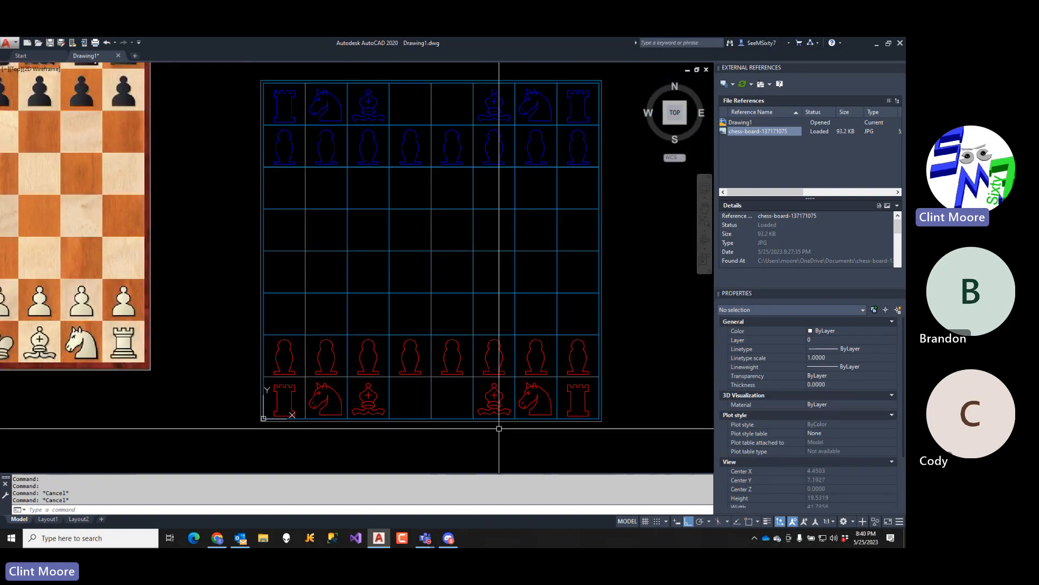
- Rename the BlueSide layer to YellowSide
{"action": "type", "text": "la"}
{"action": "key", "text": "Return"}
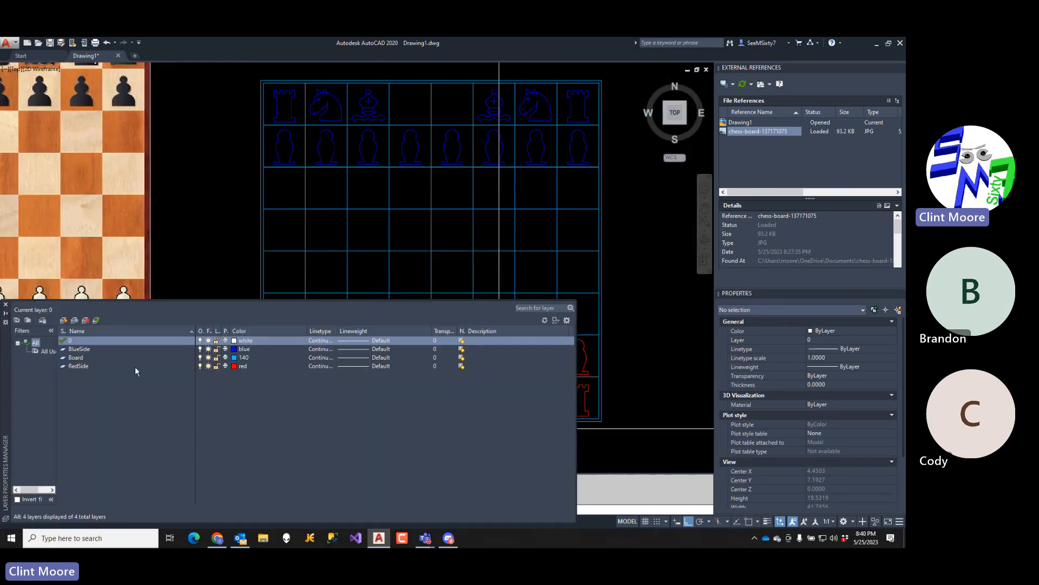
{"action": "left_click", "coordinate": [80, 349]}
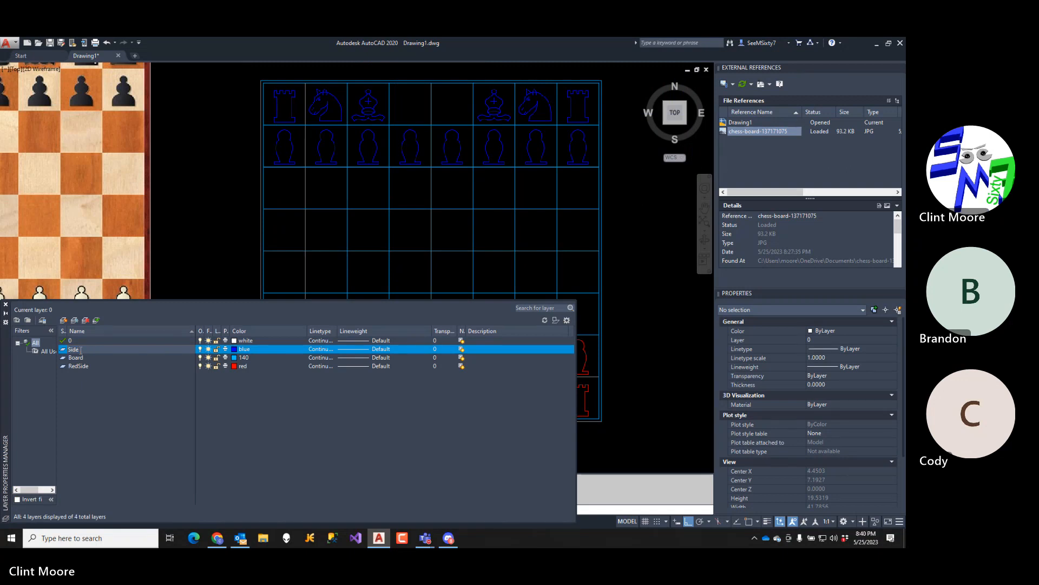
{"action": "type", "text": "ello"}
{"action": "key", "text": "Return"}
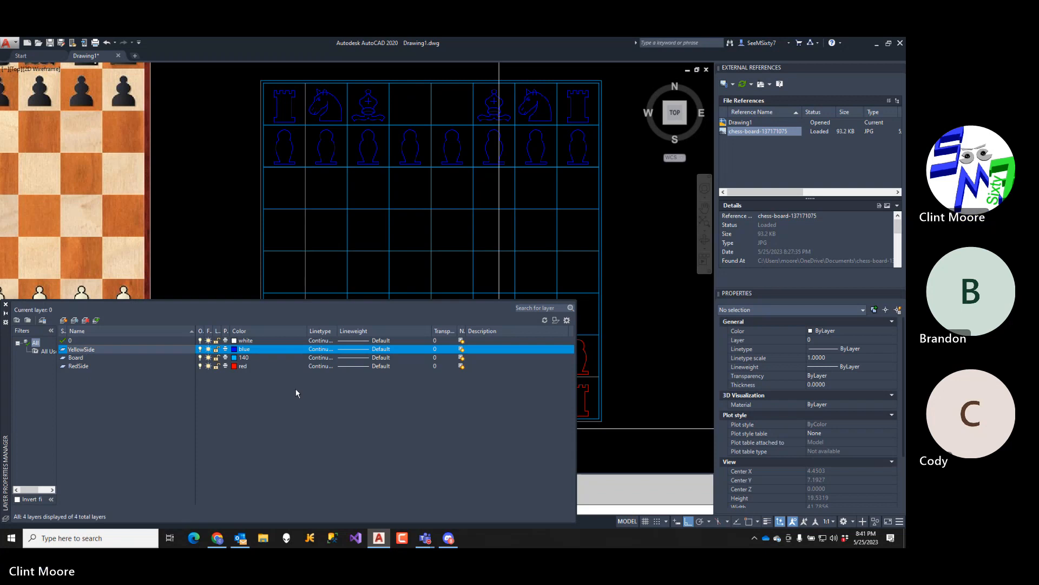
- Set the YellowSide layer's colour to yellow and close the layer manager
{"action": "left_click", "coordinate": [238, 349]}
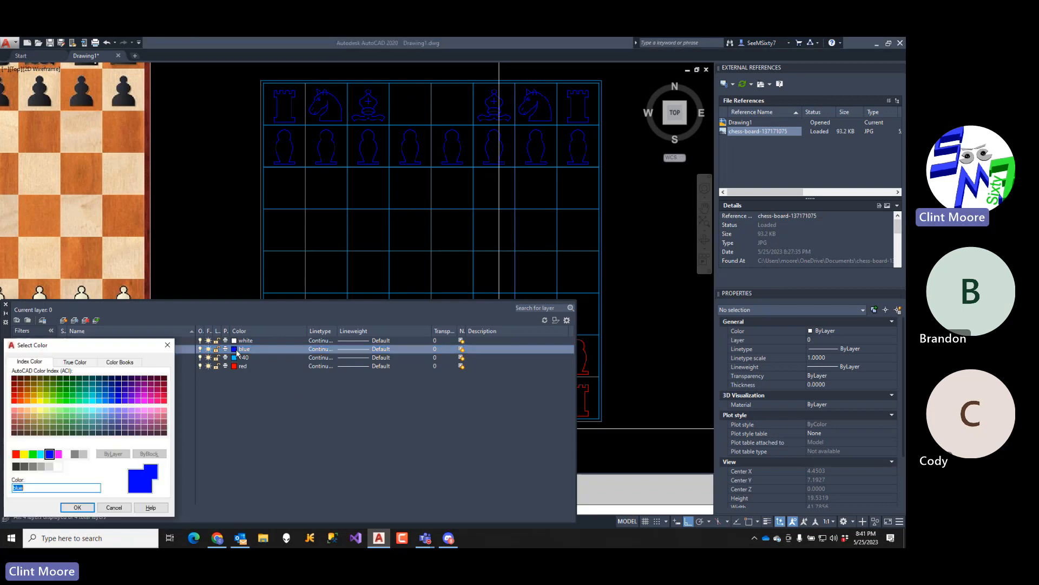
{"action": "left_click", "coordinate": [24, 453]}
{"action": "left_click", "coordinate": [79, 507]}
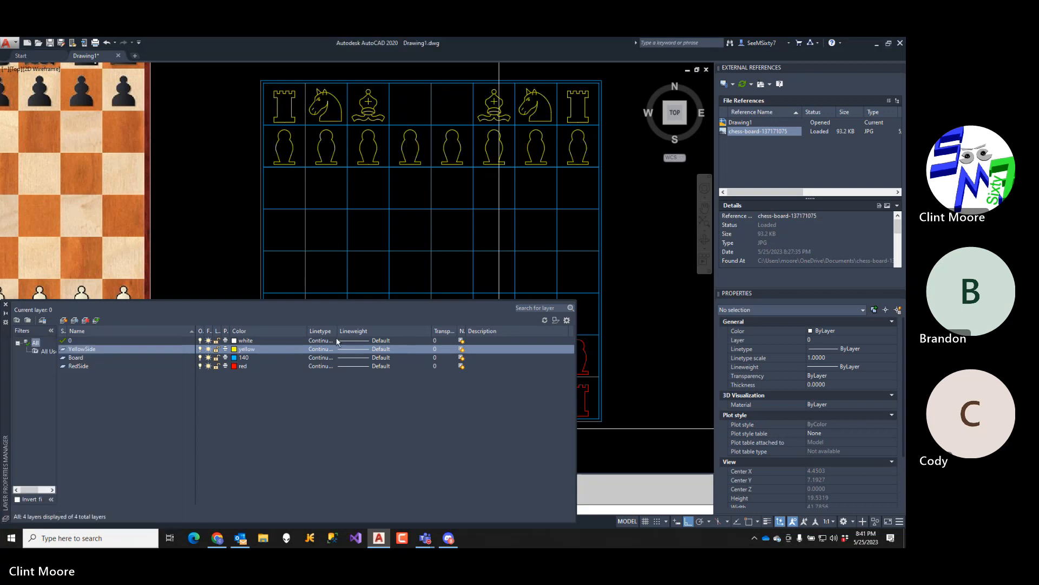
{"action": "left_click", "coordinate": [5, 307]}
- Move the square outline around the reference image's white knight 4 units horizontally onto the white queen
{"action": "scroll", "coordinate": [437, 343], "scroll_direction": "down", "scroll_amount": 3}
{"action": "middle_click_drag", "start_coordinate": [476, 371], "coordinate": [559, 355]}
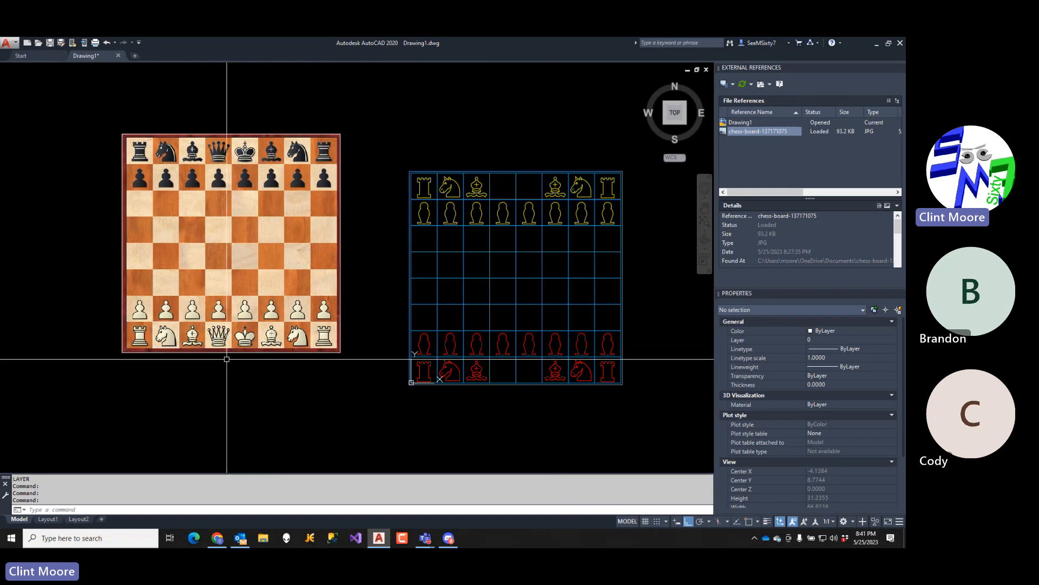
{"action": "scroll", "coordinate": [230, 359], "scroll_direction": "up", "scroll_amount": 5}
{"action": "middle_click_drag", "start_coordinate": [236, 341], "coordinate": [423, 393]}
{"action": "type", "text": "m"}
{"action": "key", "text": "Return"}
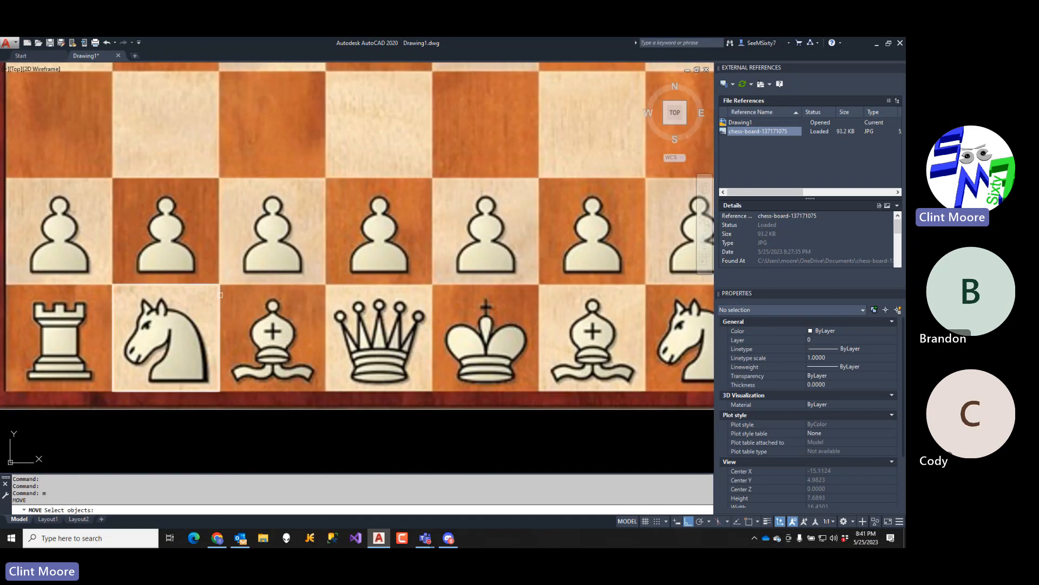
{"action": "left_click", "coordinate": [219, 352]}
{"action": "key", "text": "Return"}
{"action": "left_click", "coordinate": [216, 351]}
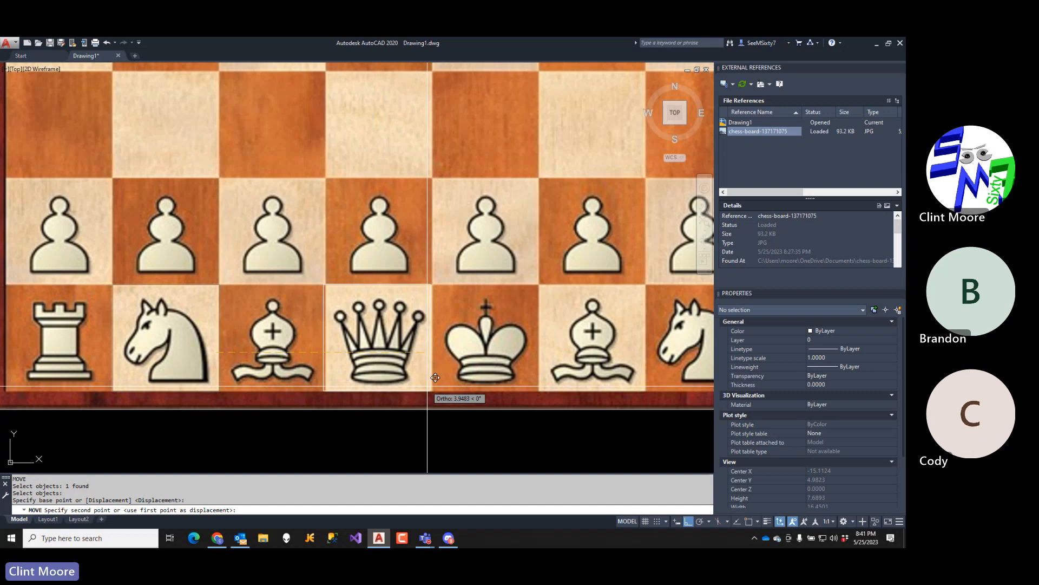
{"action": "type", "text": "4"}
{"action": "key", "text": "Return"}
{"action": "scroll", "coordinate": [425, 379], "scroll_direction": "up", "scroll_amount": 5}
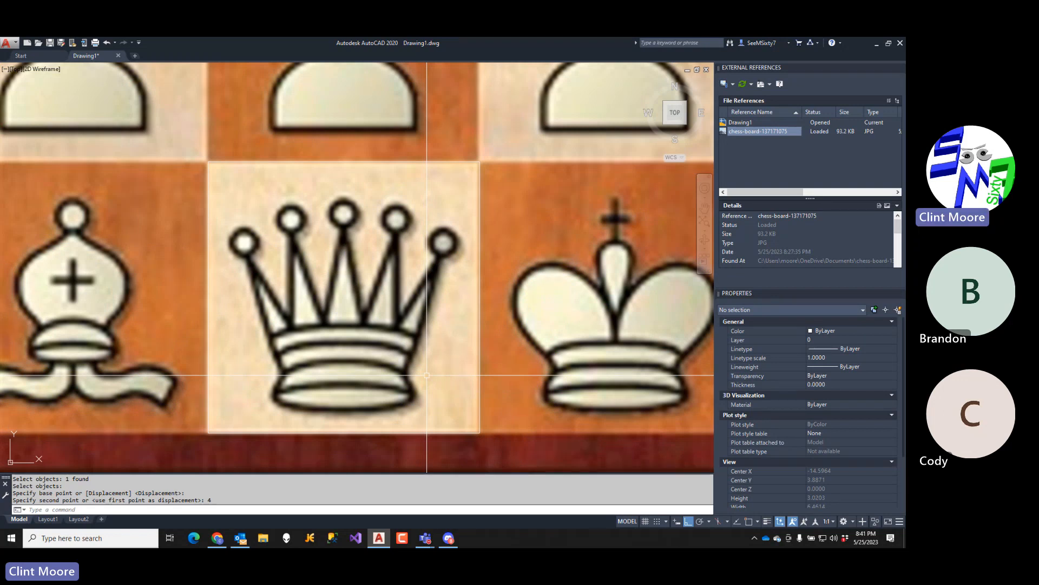
{"action": "type", "text": "pl"}
{"action": "key", "text": "Return"}
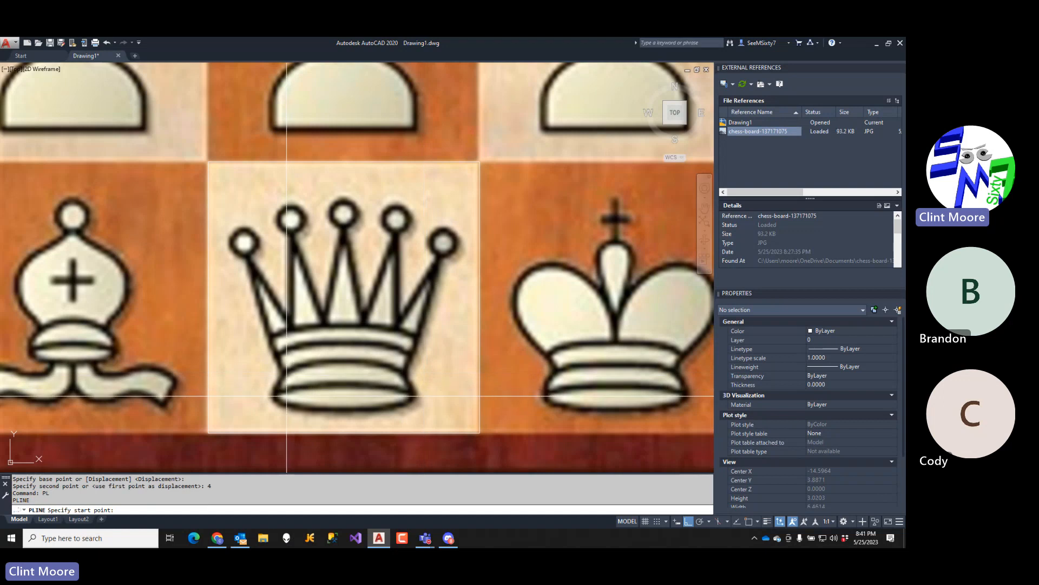
{"action": "key", "text": "Escape"}
{"action": "key", "text": "Escape"}
- Draw a flat horizontal ellipse from the centre of the queen's base to the base's right edge in the reference image
{"action": "type", "text": "e"}
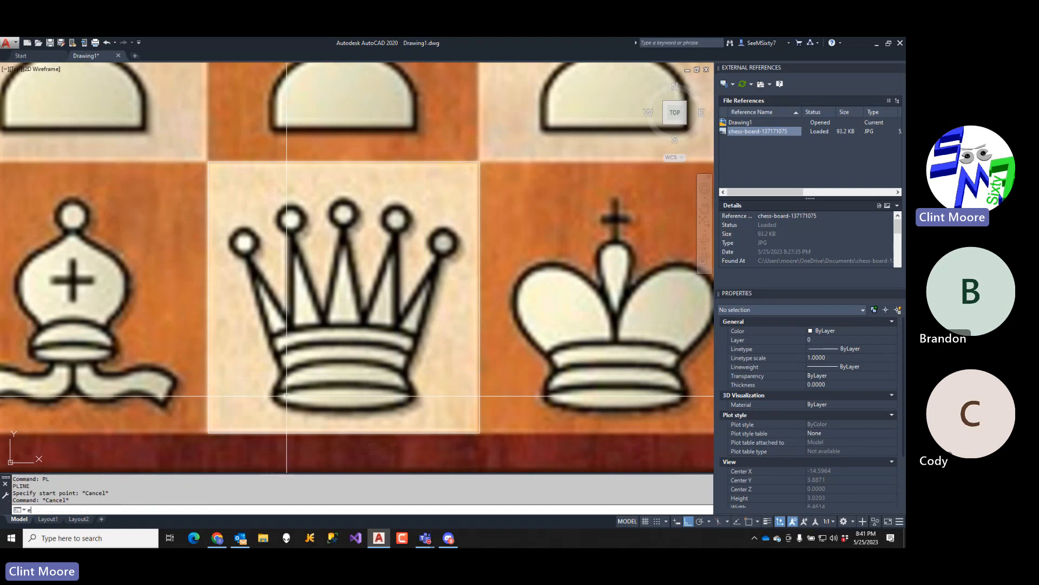
{"action": "type", "text": "llipse"}
{"action": "key", "text": "Return"}
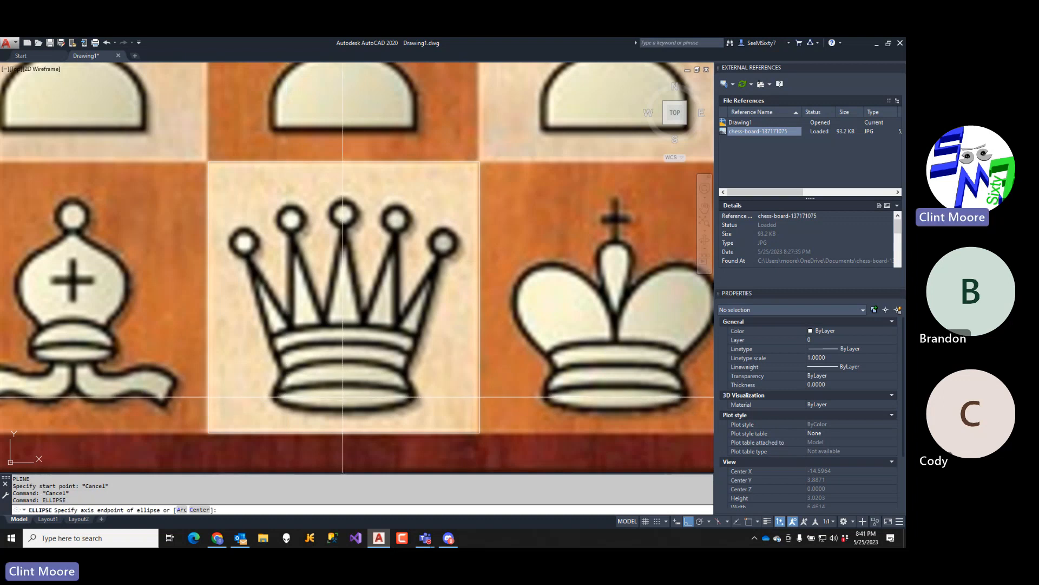
{"action": "left_click", "coordinate": [342, 397]}
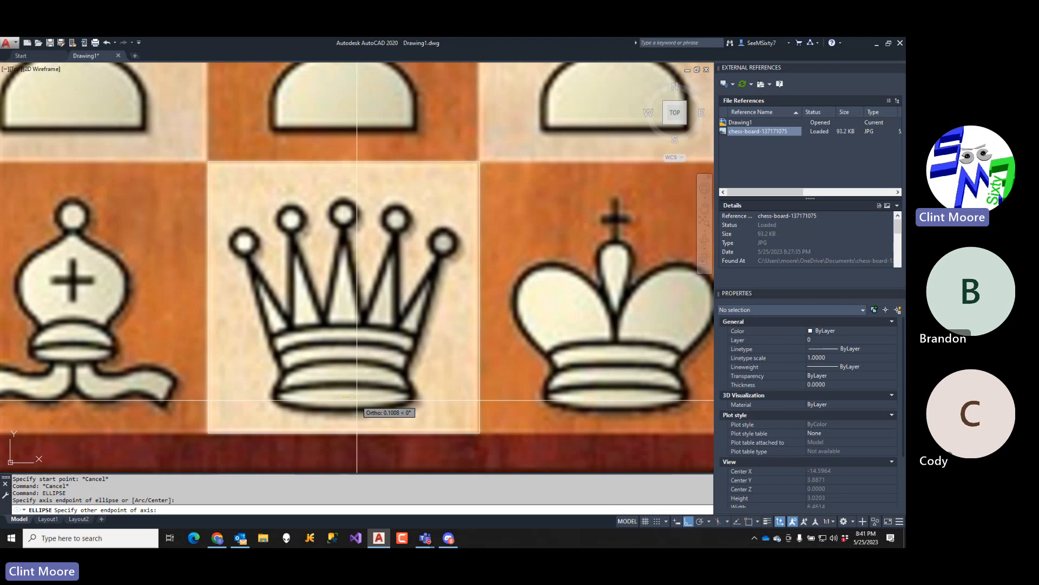
{"action": "left_click", "coordinate": [410, 400]}
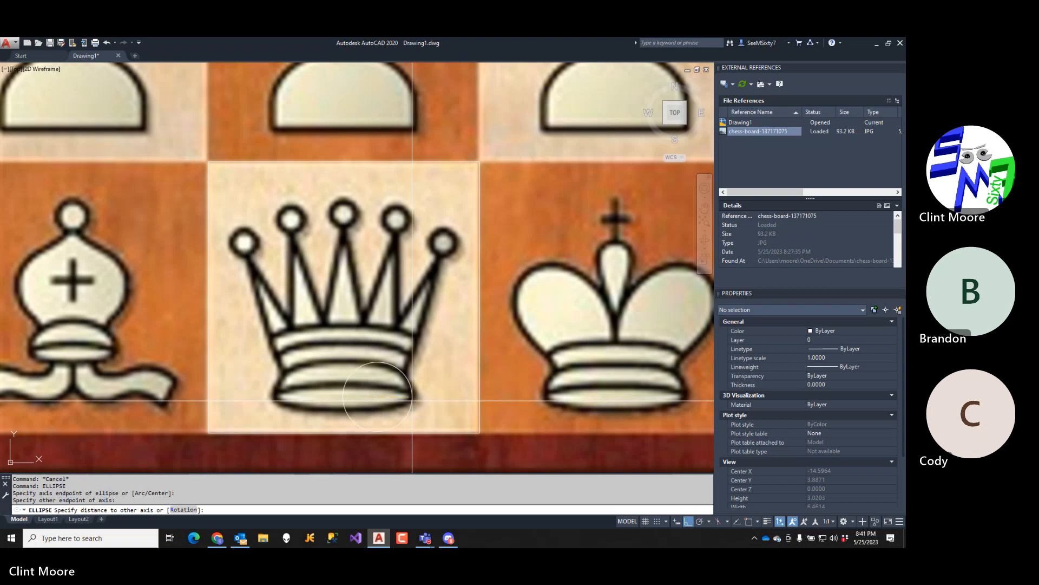
{"action": "left_click", "coordinate": [365, 385]}
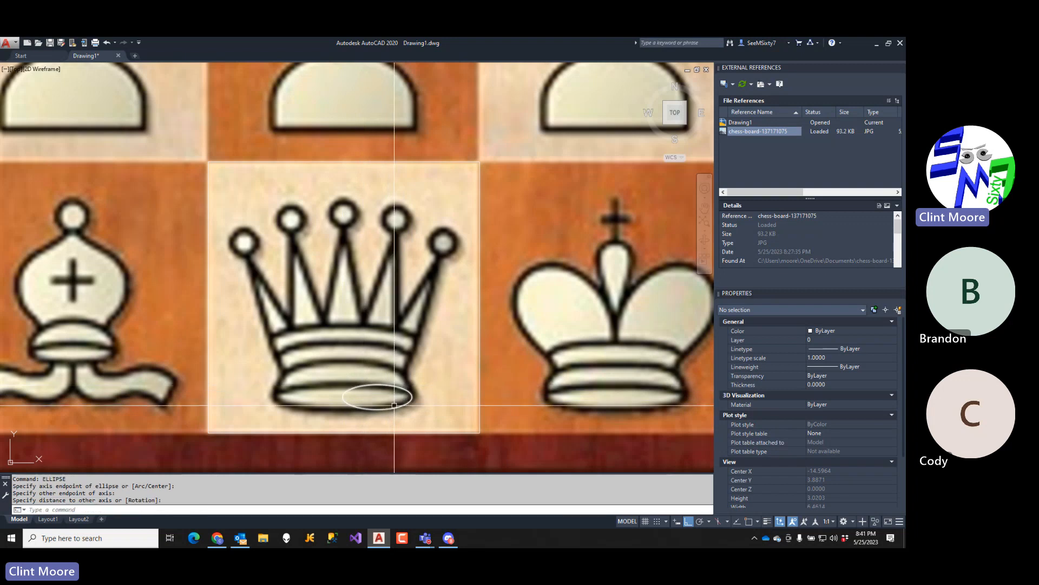
- Stretch the ellipse at the queen's base from its left end to a major radius of about 0.57
{"action": "left_click", "coordinate": [344, 401]}
{"action": "left_click", "coordinate": [343, 397]}
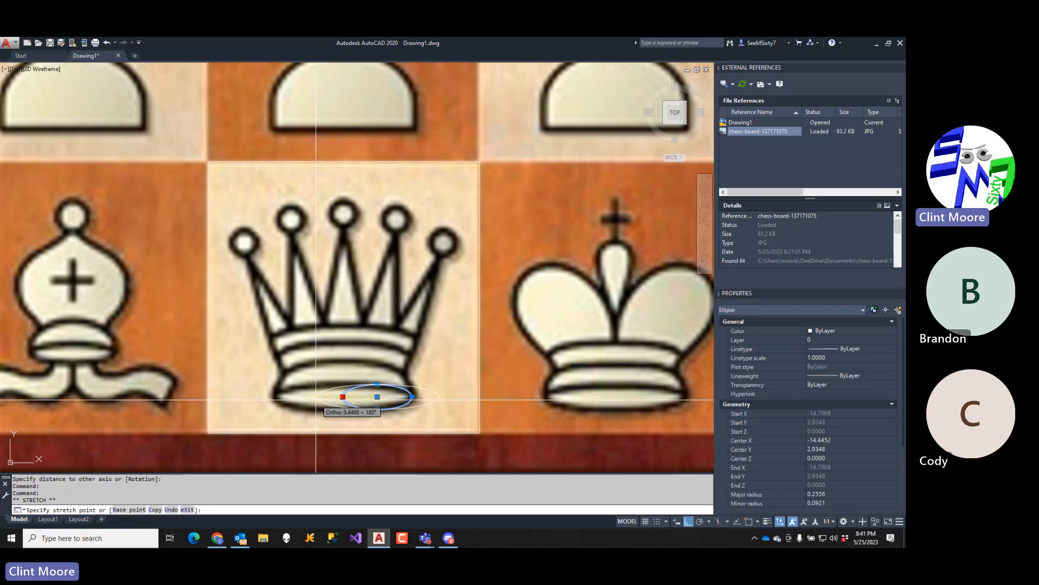
{"action": "left_click", "coordinate": [301, 401]}
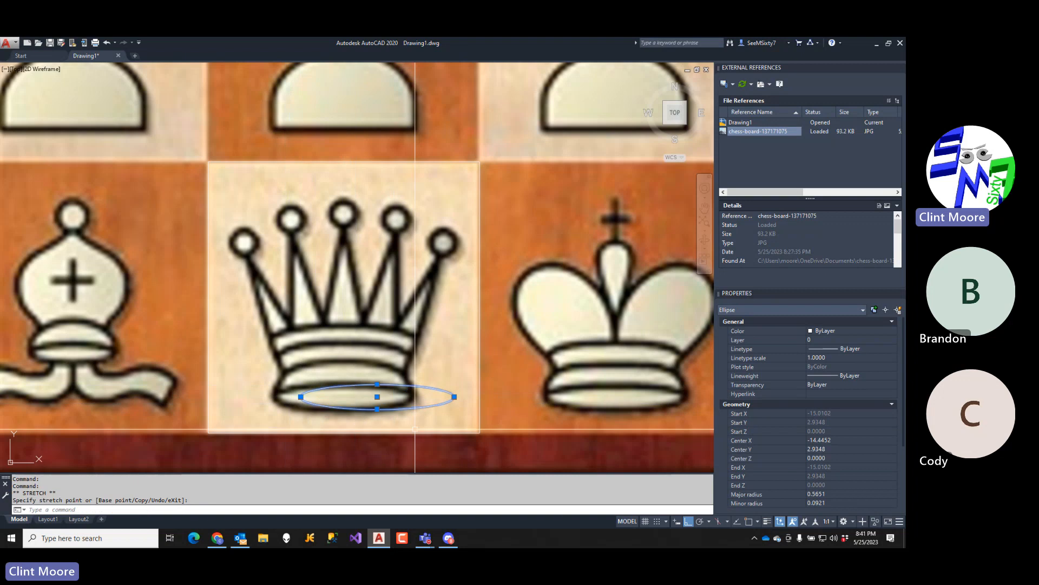
{"action": "right_click", "coordinate": [458, 415]}
{"action": "left_click", "coordinate": [448, 410]}
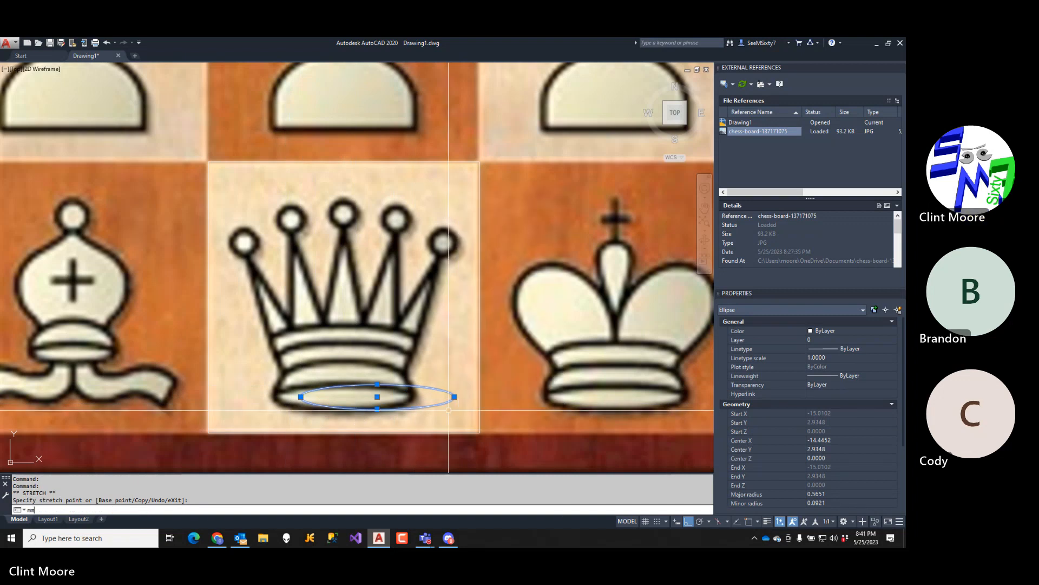
{"action": "key", "text": "Return"}
{"action": "key", "text": "Escape"}
{"action": "key", "text": "Escape"}
- Move the ellipse by its centre so it lines up horizontally with the midpoint of the square outline's bottom edge, keeping its height
{"action": "type", "text": "m"}
{"action": "key", "text": "Return"}
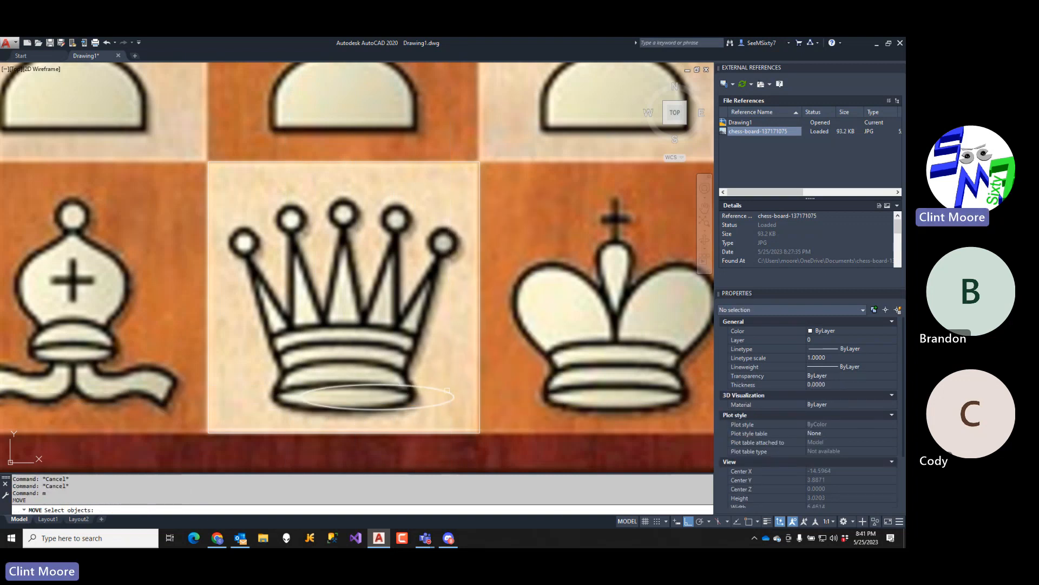
{"action": "left_click", "coordinate": [446, 394]}
{"action": "key", "text": "Return"}
{"action": "type", "text": "vce"}
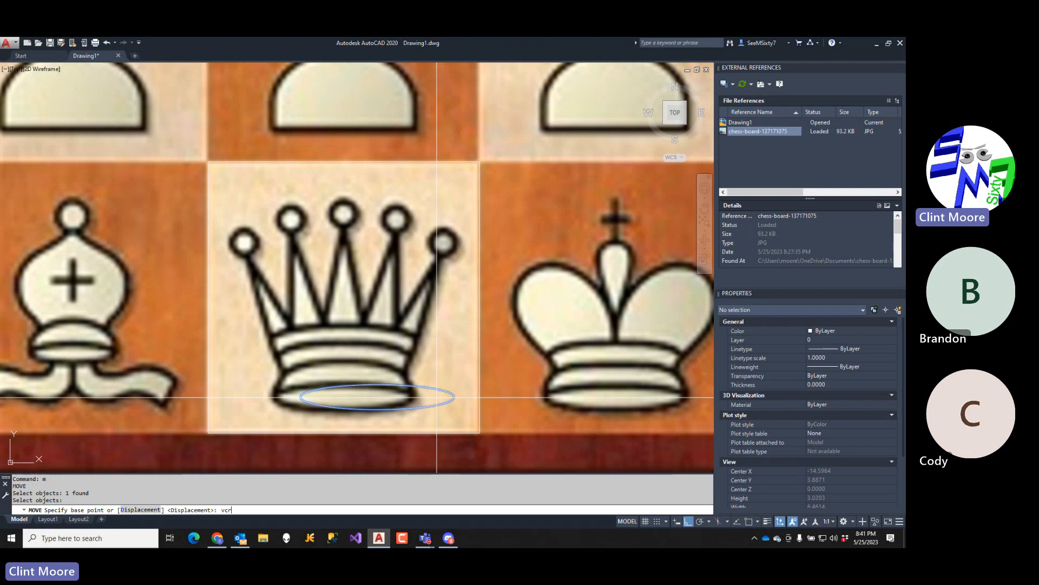
{"action": "type", "text": "n"}
{"action": "key", "text": "Return"}
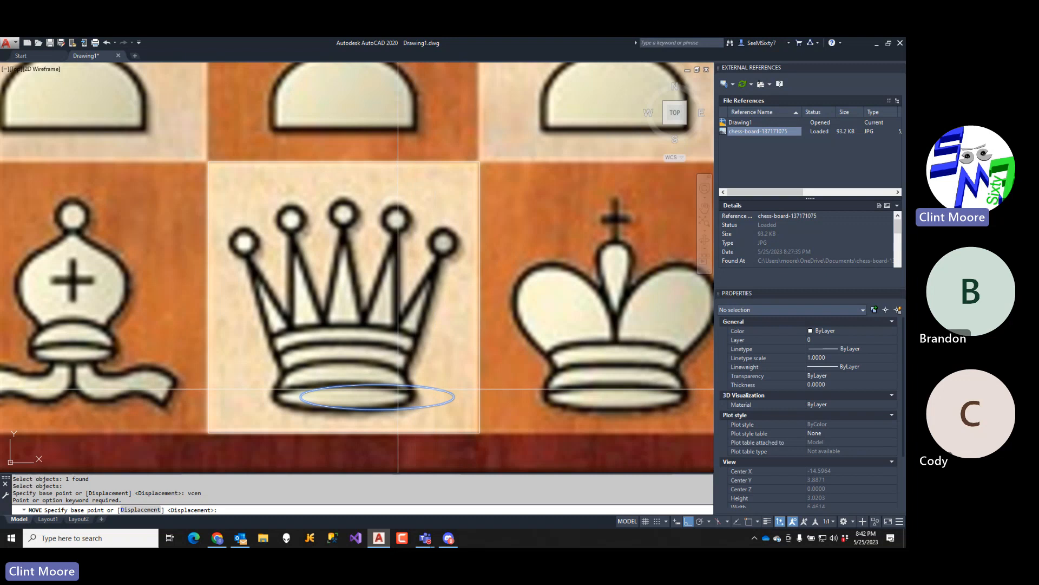
{"action": "type", "text": "mid"}
{"action": "key", "text": "Return"}
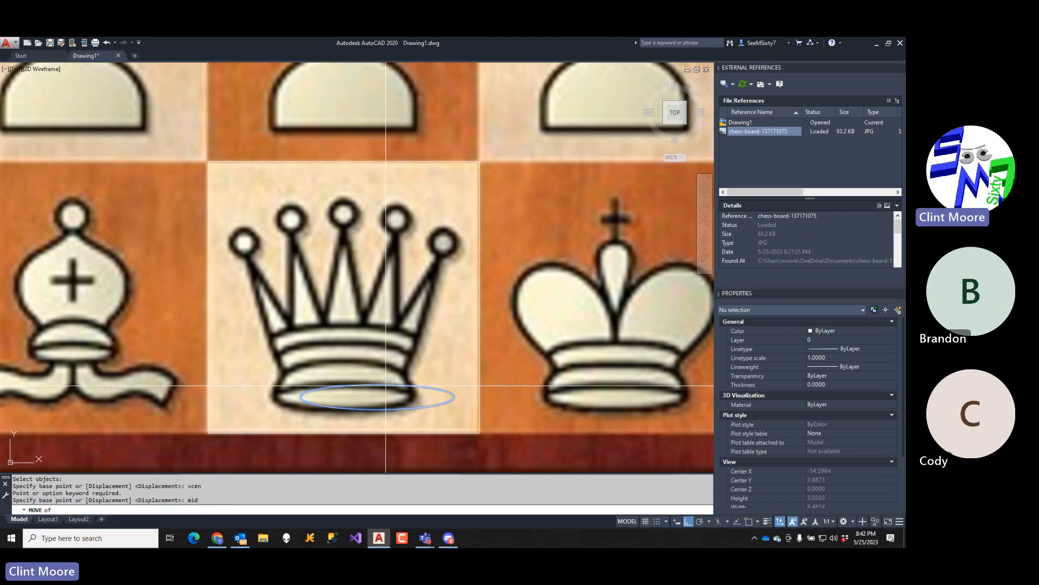
{"action": "type", "text": "mid"}
{"action": "key", "text": "Return"}
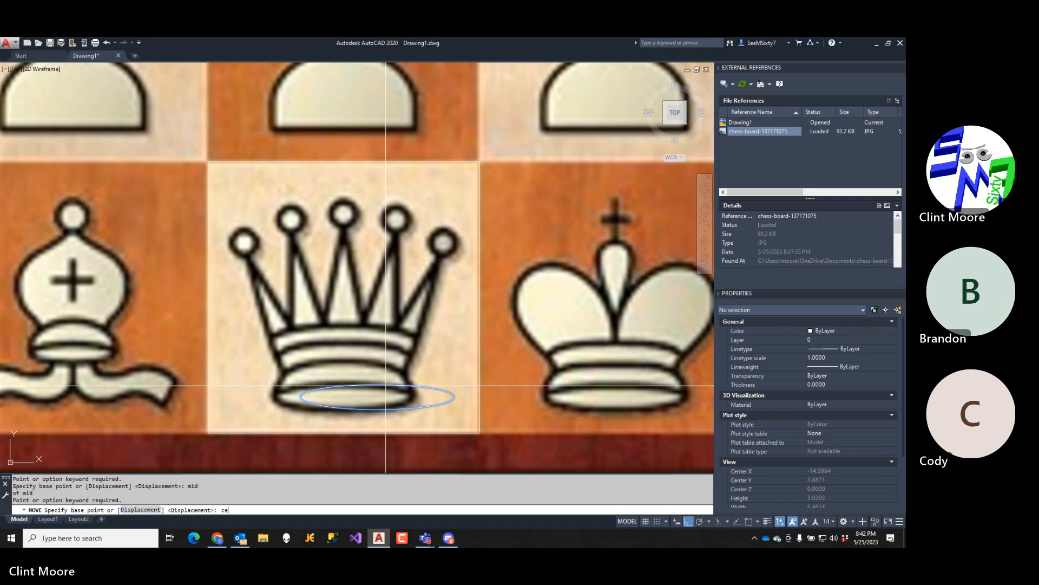
{"action": "type", "text": "cen"}
{"action": "key", "text": "Return"}
{"action": "left_click", "coordinate": [385, 385]}
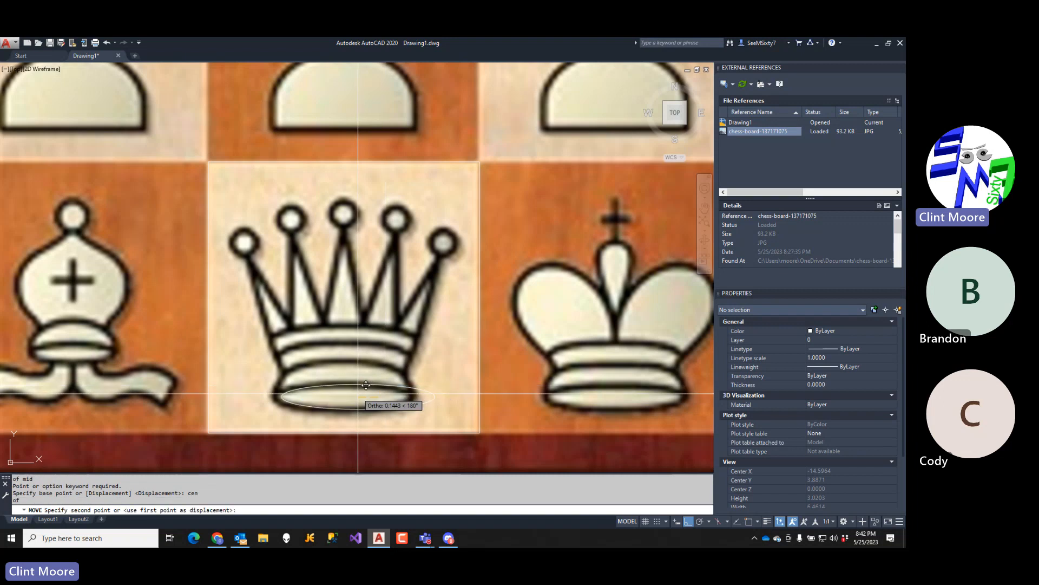
{"action": "type", "text": ".x"}
{"action": "key", "text": "Return"}
{"action": "type", "text": "mi"}
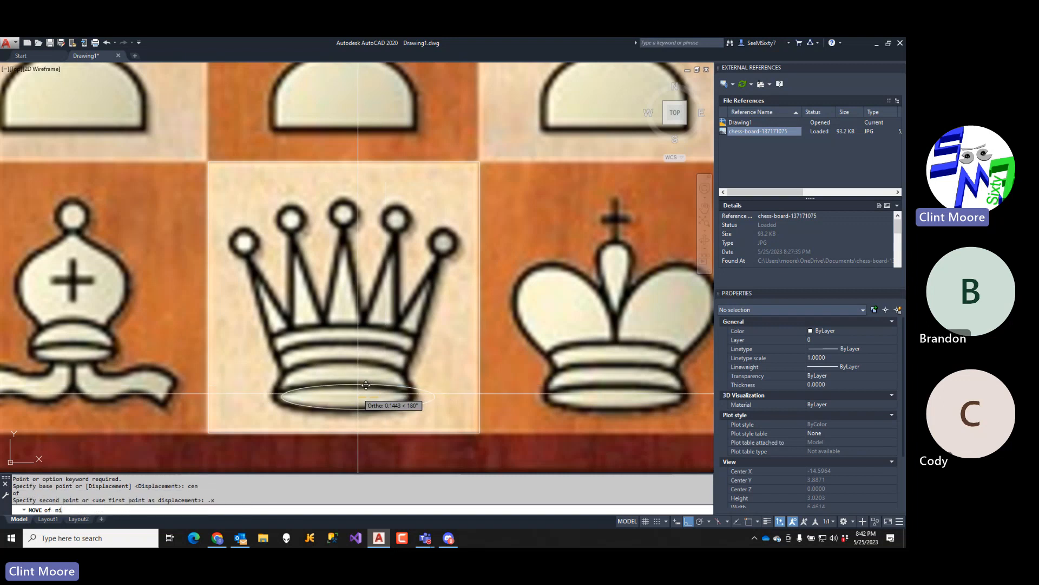
{"action": "type", "text": "d"}
{"action": "key", "text": "Return"}
{"action": "left_click", "coordinate": [343, 431]}
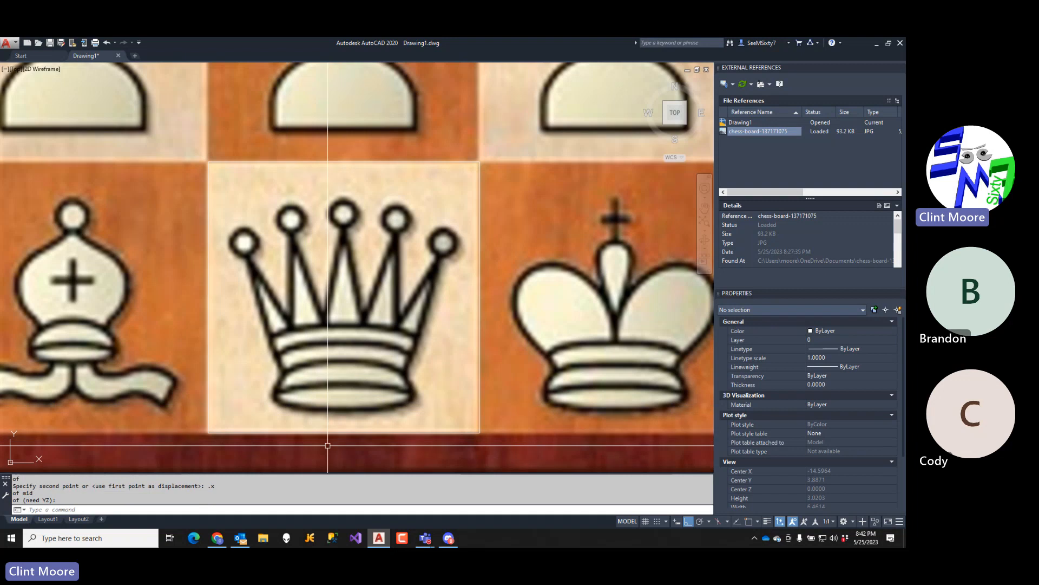
- Set layer 0's colour to green (index colour 90) and close the layer manager
{"action": "type", "text": "la"}
{"action": "key", "text": "Return"}
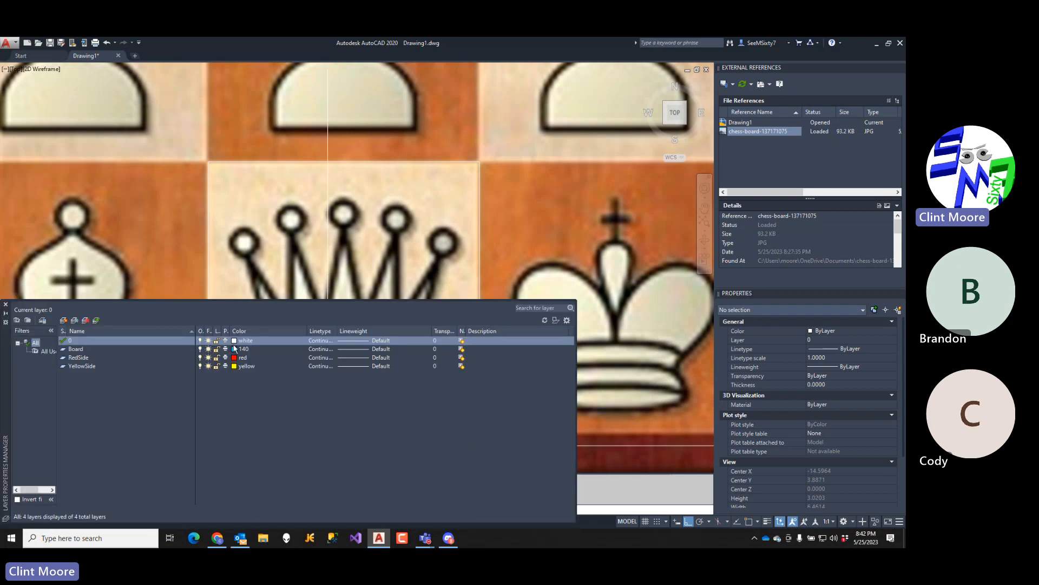
{"action": "left_click", "coordinate": [235, 343]}
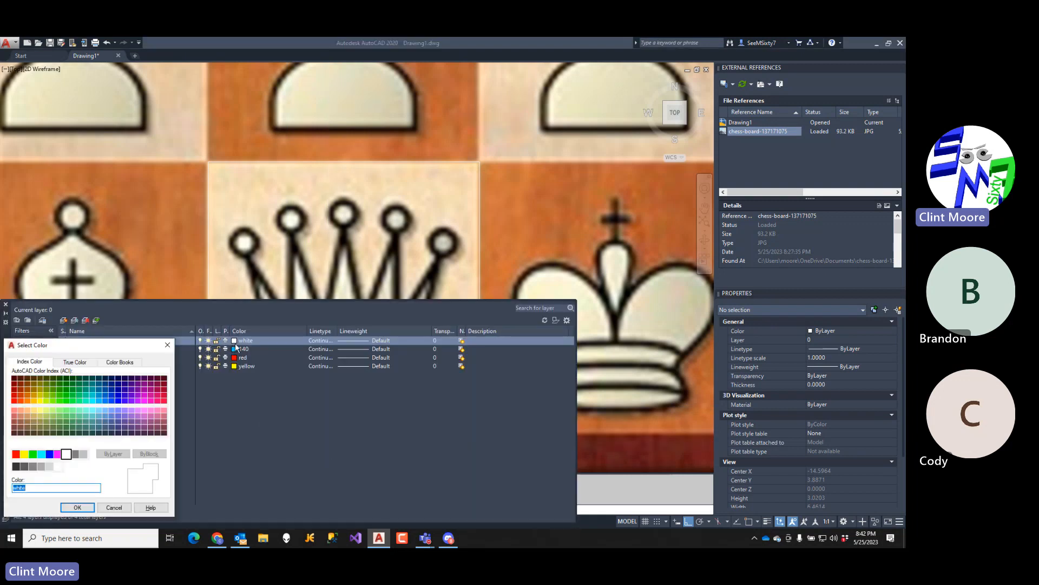
{"action": "left_click", "coordinate": [67, 401]}
{"action": "left_click", "coordinate": [77, 507]}
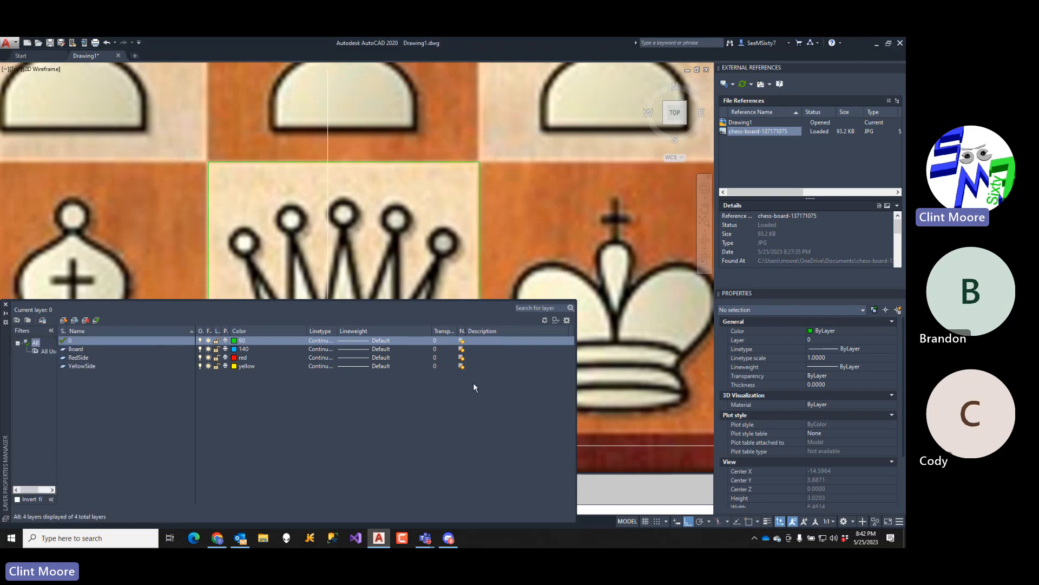
{"action": "left_click", "coordinate": [6, 306]}
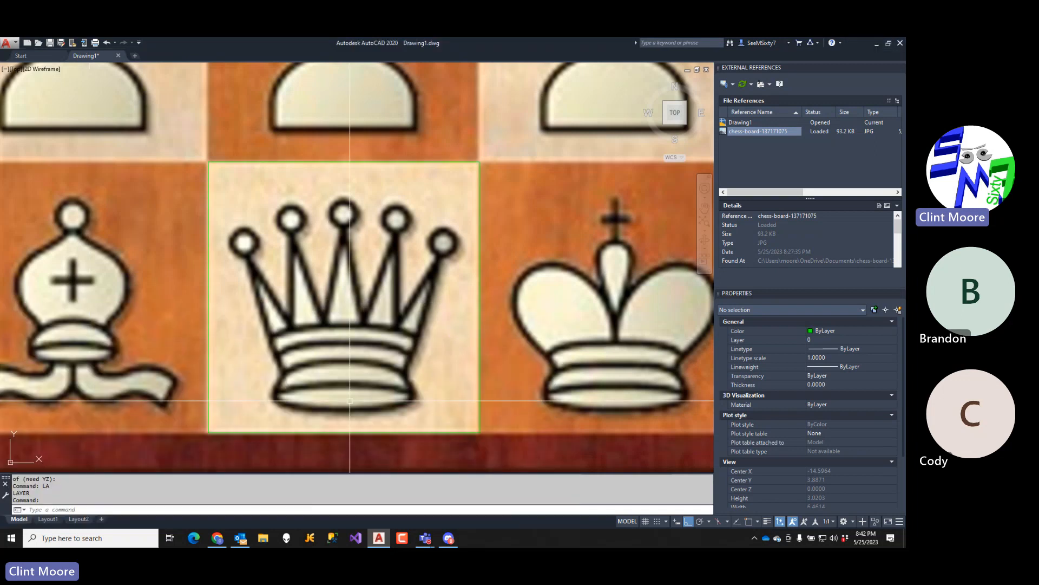
- Bring the ellipse at the queen's base to the front of the draw order
{"action": "left_click", "coordinate": [400, 406]}
{"action": "type", "text": "drawor"}
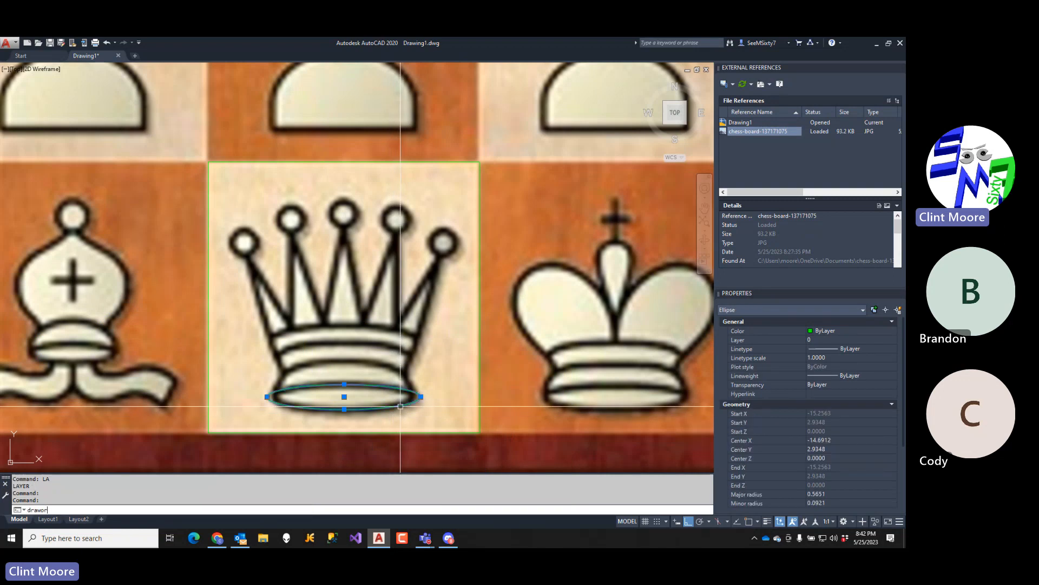
{"action": "type", "text": "der"}
{"action": "key", "text": "Return"}
{"action": "type", "text": "f"}
{"action": "key", "text": "Return"}
- Send the chessboard reference image to the back of the draw order
{"action": "scroll", "coordinate": [435, 439], "scroll_direction": "down", "scroll_amount": 2}
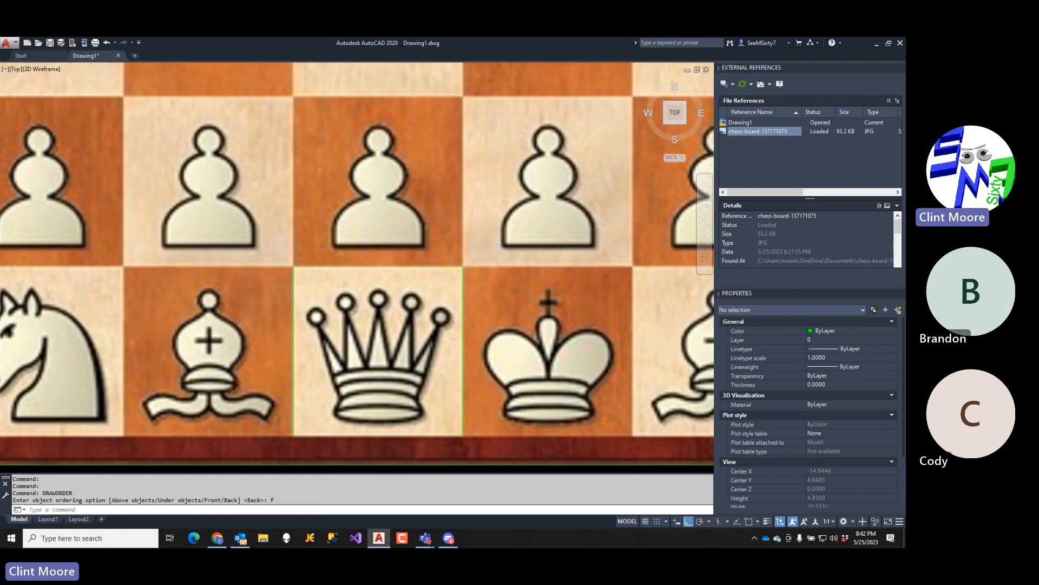
{"action": "scroll", "coordinate": [436, 439], "scroll_direction": "down", "scroll_amount": 2}
{"action": "left_click", "coordinate": [181, 445]}
{"action": "left_click", "coordinate": [152, 458]}
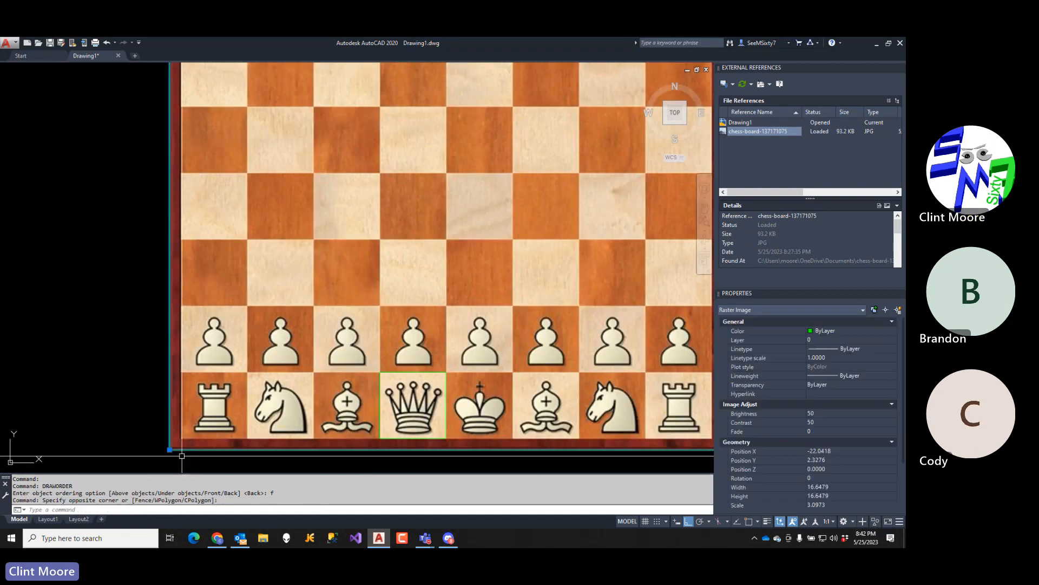
{"action": "type", "text": "w"}
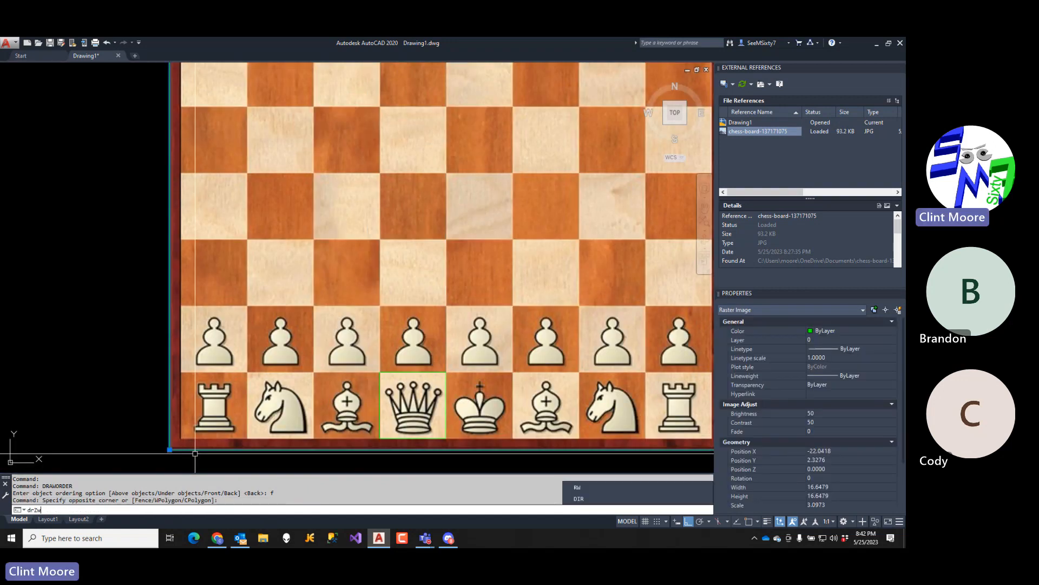
{"action": "type", "text": "aw"}
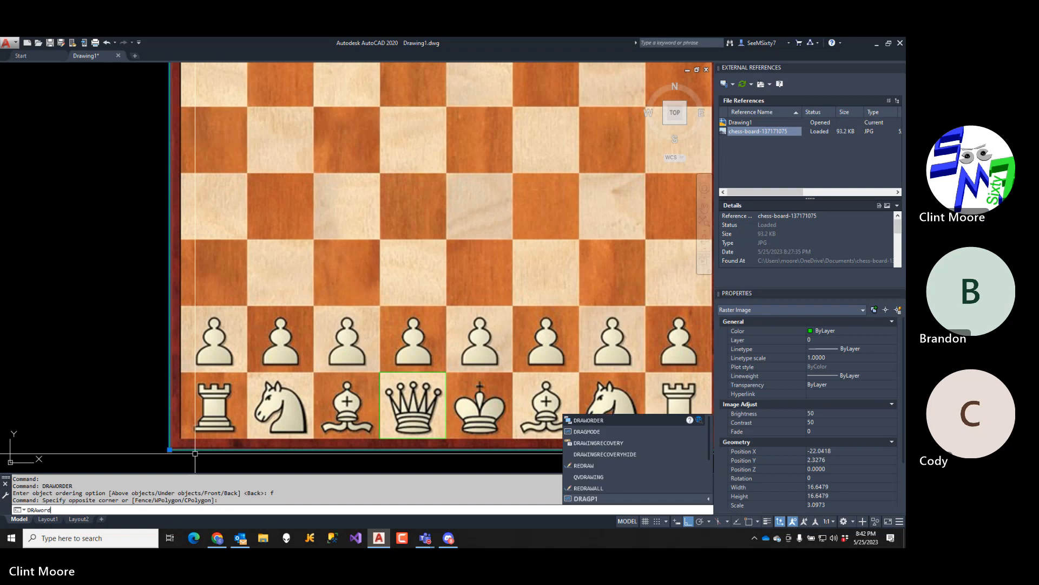
{"action": "key", "text": "Return"}
{"action": "type", "text": "b"}
{"action": "key", "text": "Return"}
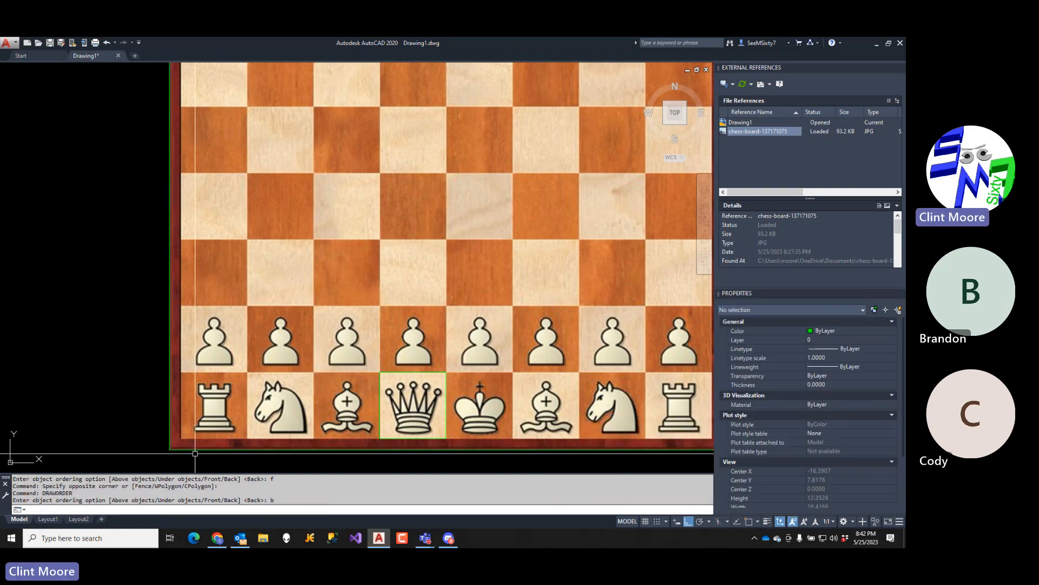
{"action": "scroll", "coordinate": [428, 437], "scroll_direction": "up", "scroll_amount": 5}
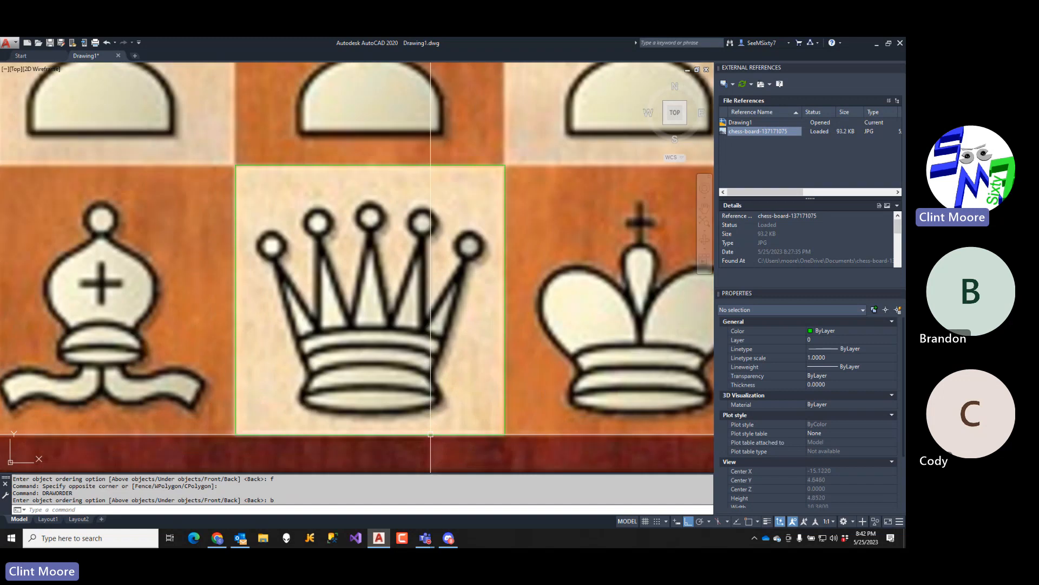
{"action": "middle_click_drag", "start_coordinate": [428, 408], "coordinate": [443, 354]}
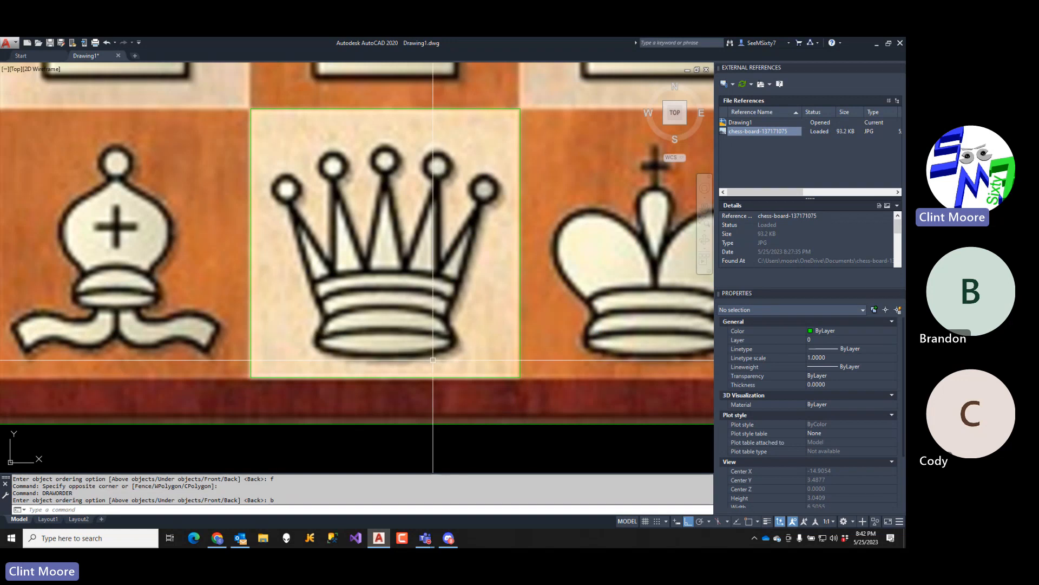
{"action": "type", "text": "lk"}
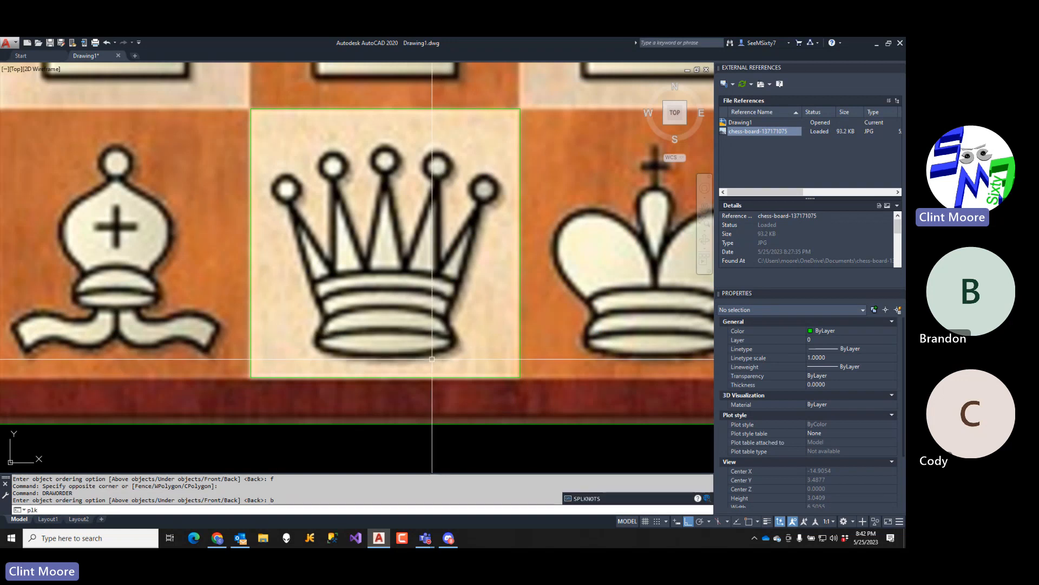
{"action": "key", "text": "BackSpace"}
{"action": "type", "text": "appload"}
{"action": "key", "text": "Return"}
{"action": "type", "text": "qua"}
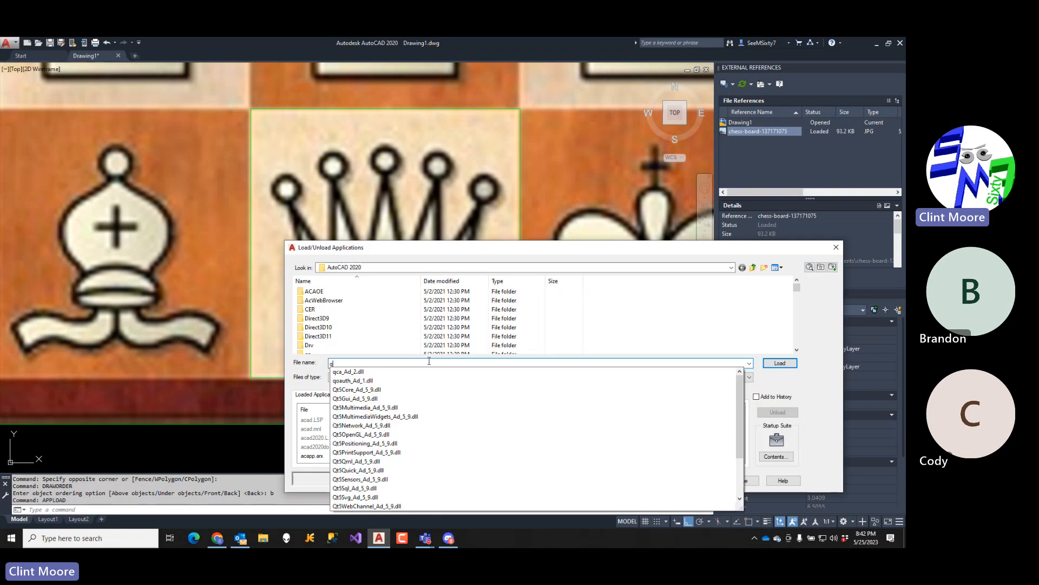
{"action": "left_click", "coordinate": [836, 248]}
- Start a polyline at the ellipse's right quadrant and, with Ortho off, trace the queen's right side up to the rightmost crown ball
{"action": "type", "text": "PL"}
{"action": "key", "text": "Return"}
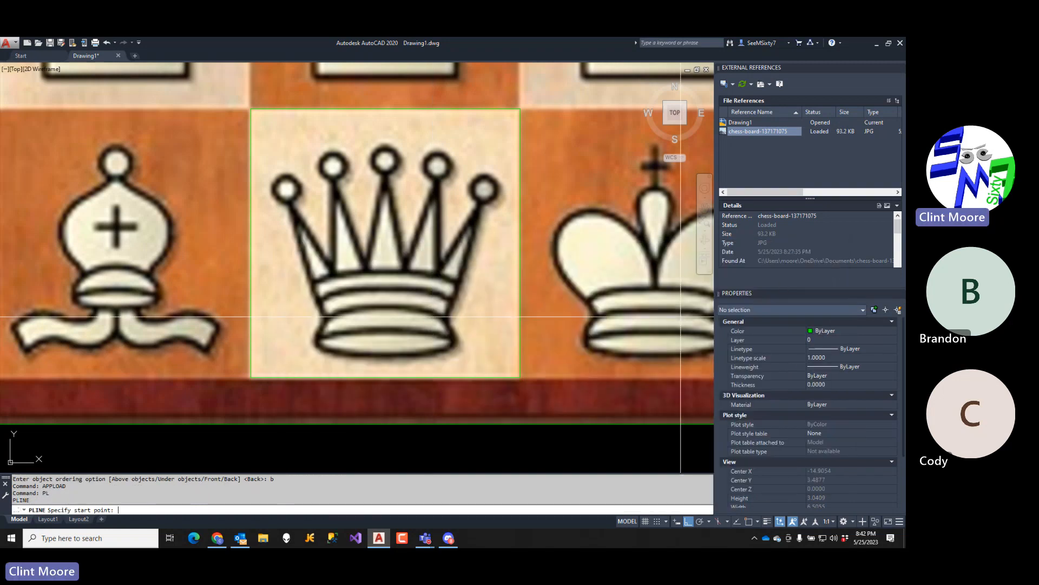
{"action": "type", "text": "qua"}
{"action": "key", "text": "Return"}
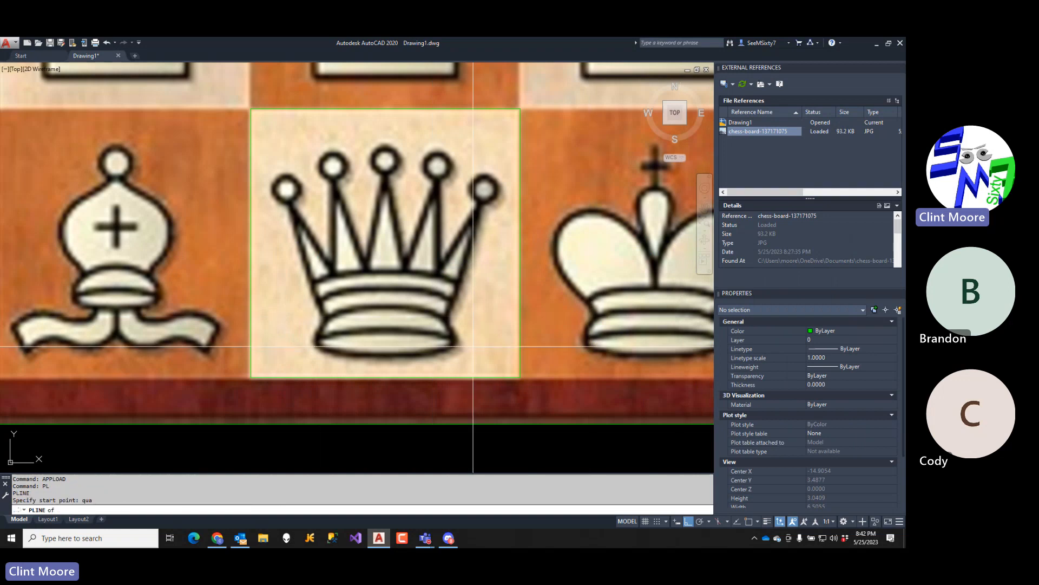
{"action": "left_click", "coordinate": [462, 334]}
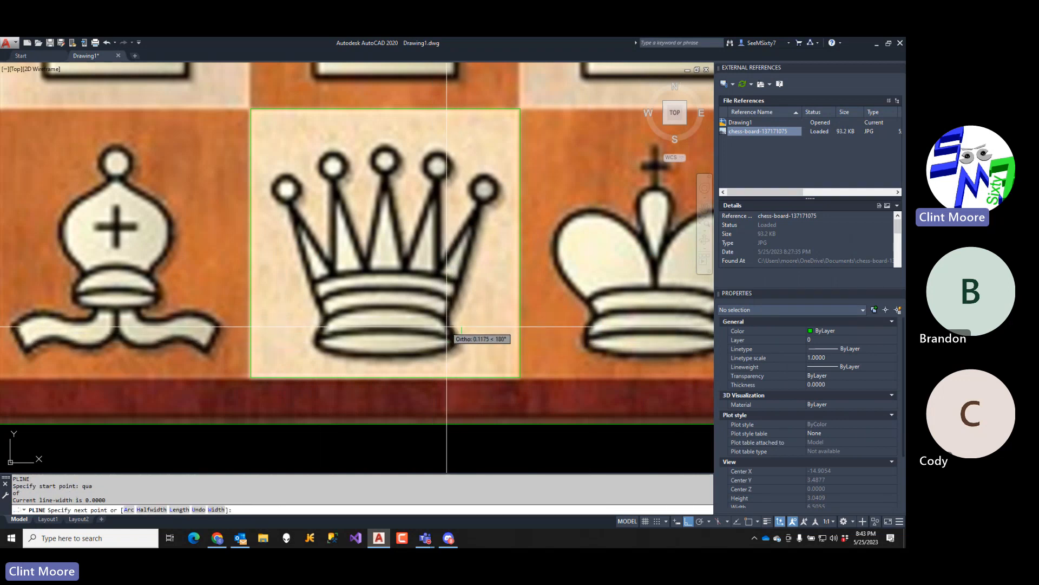
{"action": "key", "text": "F8"}
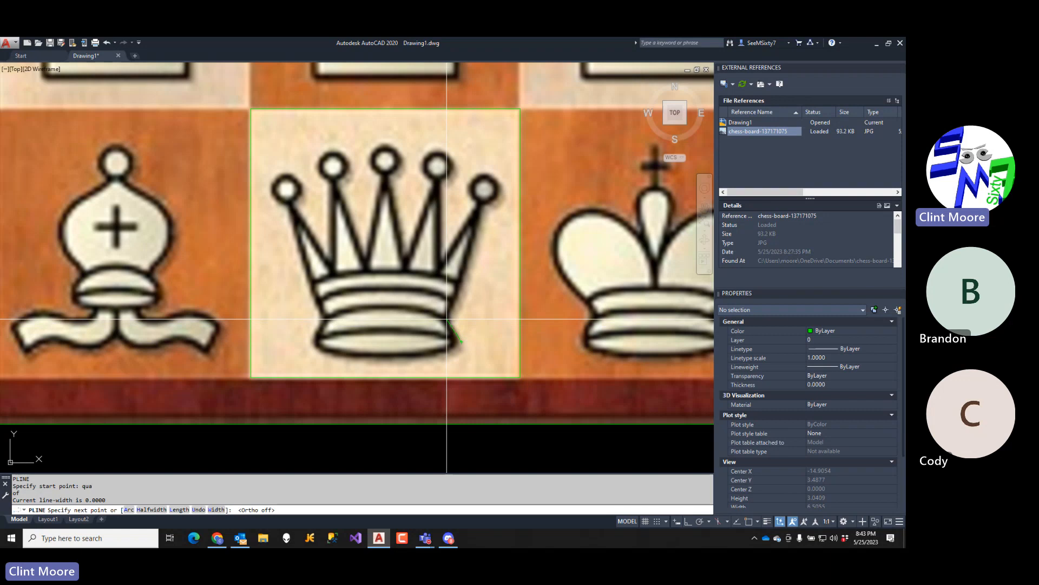
{"action": "left_click", "coordinate": [446, 319]}
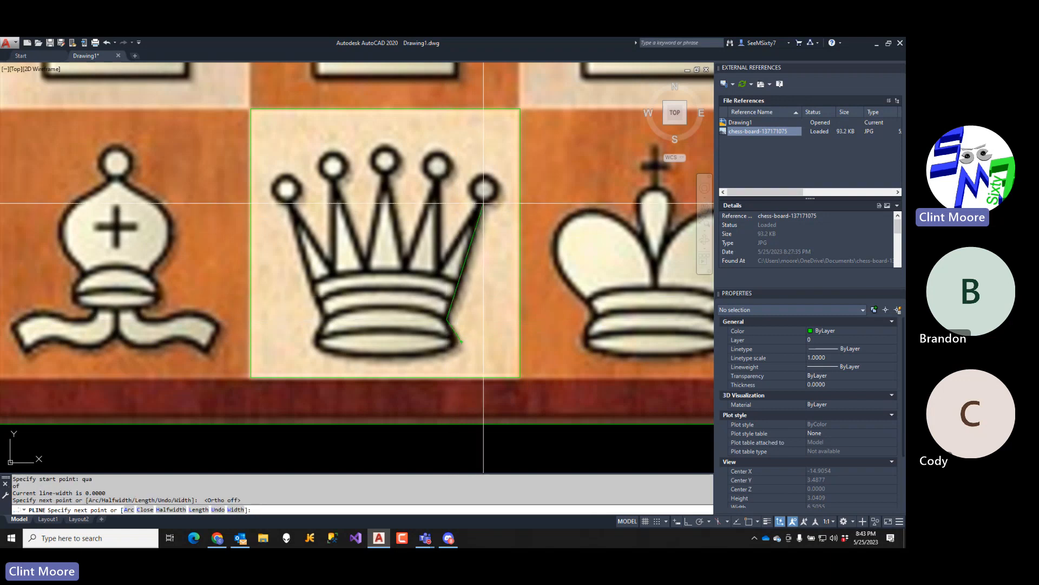
{"action": "left_click", "coordinate": [483, 204]}
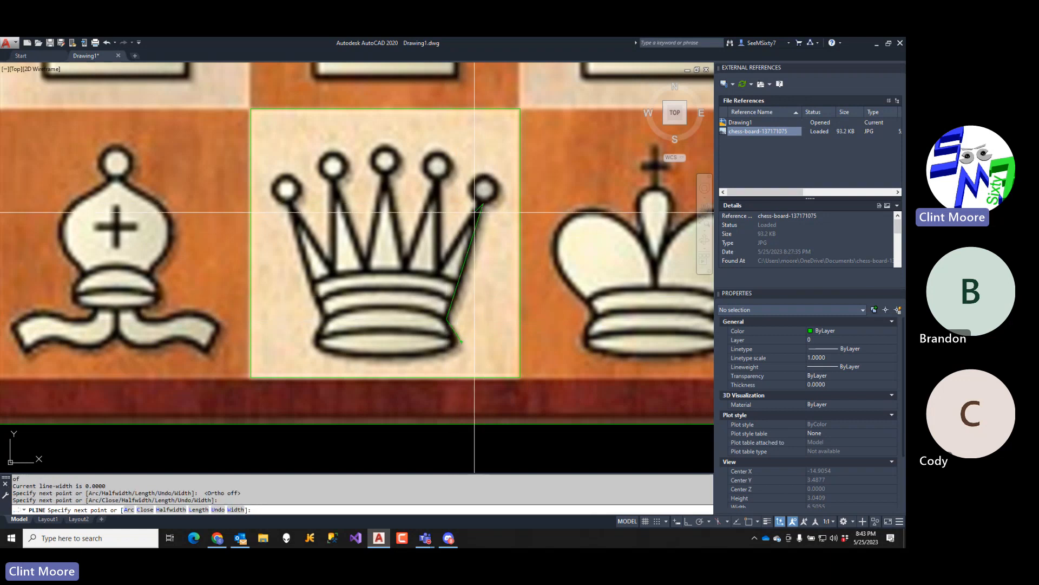
- Continue the polyline through the first crown valley, the second spike's tip and the next valley, and start an X-filtered next point
{"action": "left_click", "coordinate": [437, 275]}
{"action": "left_click", "coordinate": [438, 184]}
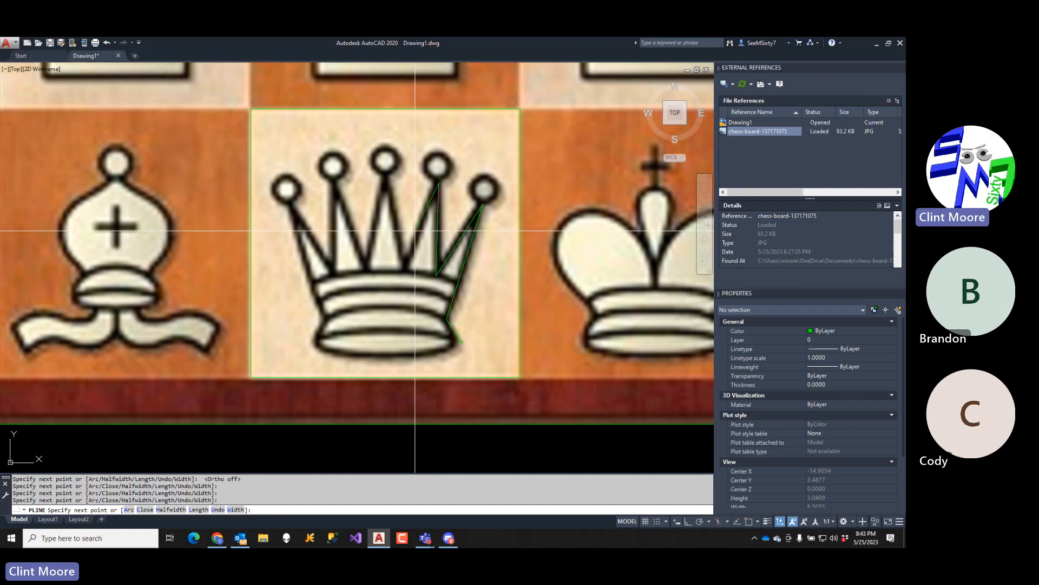
{"action": "left_click", "coordinate": [404, 269]}
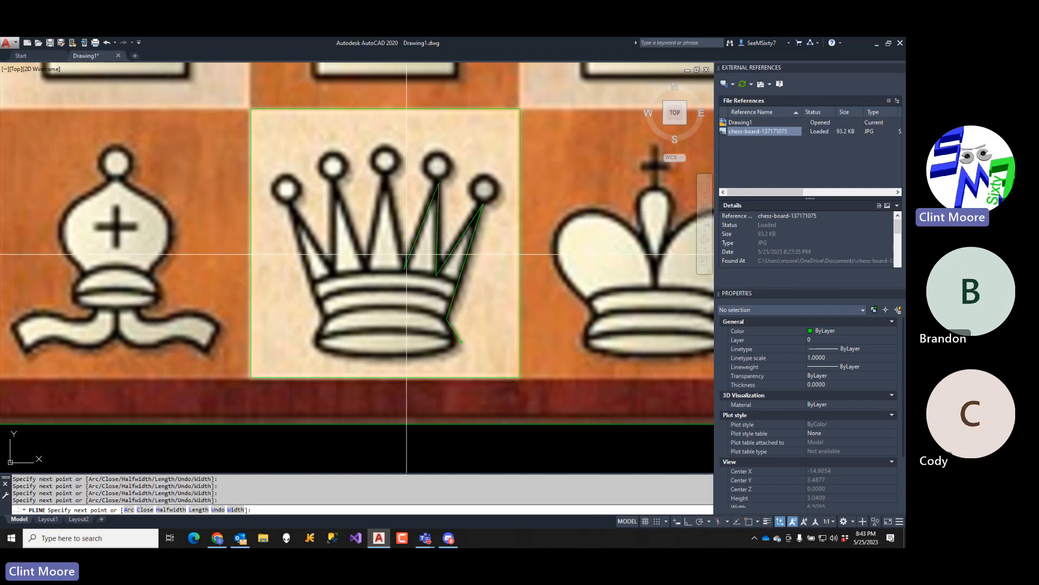
{"action": "type", "text": ".x"}
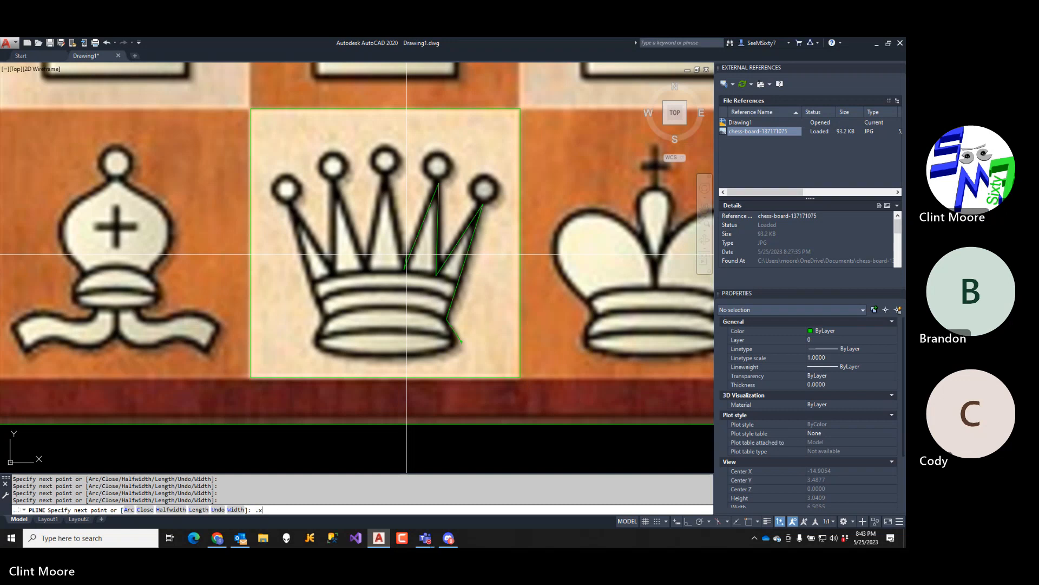
- Finish the queen outline polyline at the centre spike's tip, taking its X from the square's midpoint with Ortho on
{"action": "key", "text": "Return"}
{"action": "type", "text": "mid"}
{"action": "key", "text": "Return"}
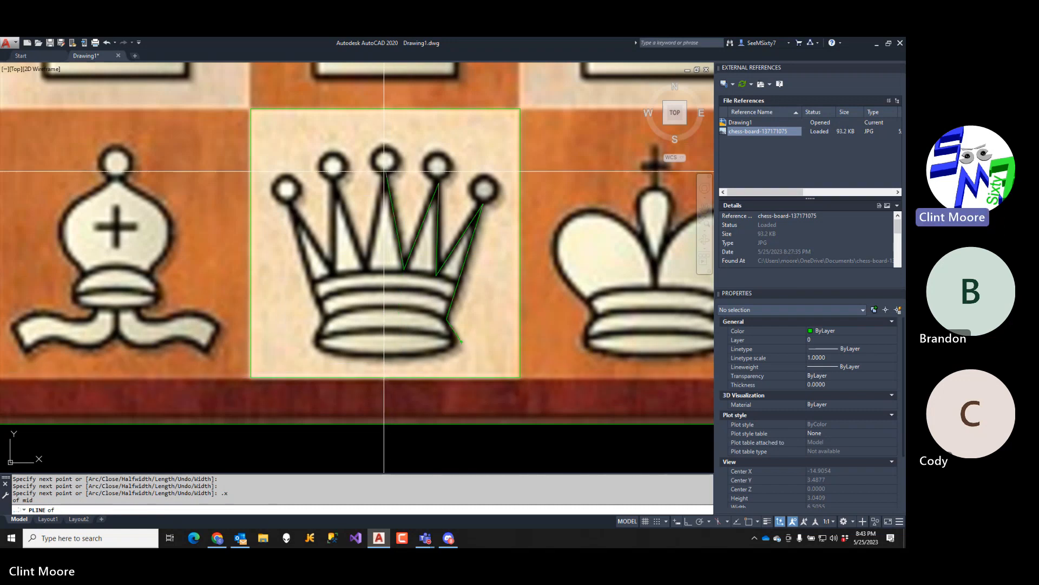
{"action": "key", "text": "F8"}
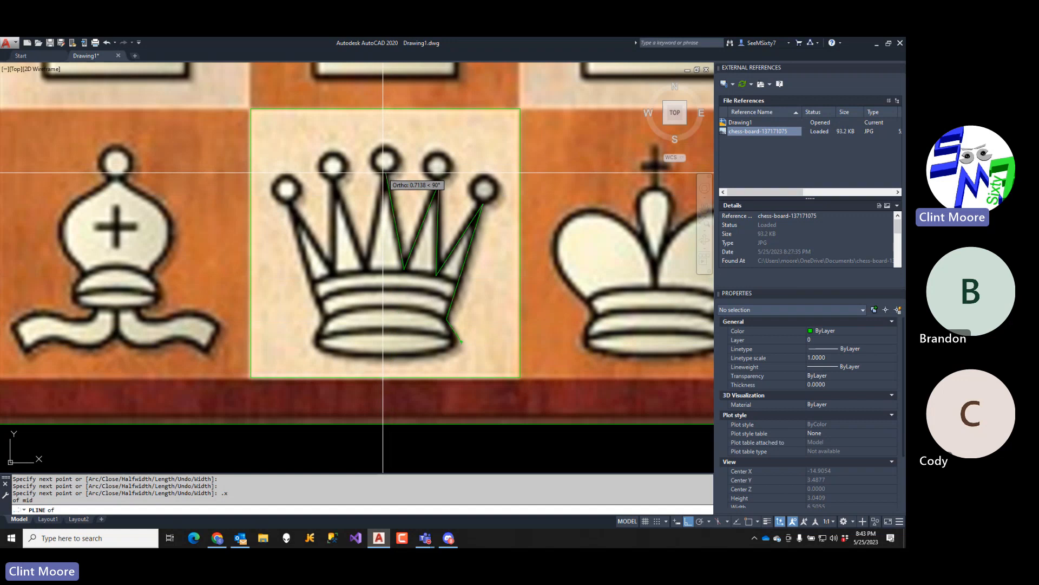
{"action": "left_click", "coordinate": [433, 205]}
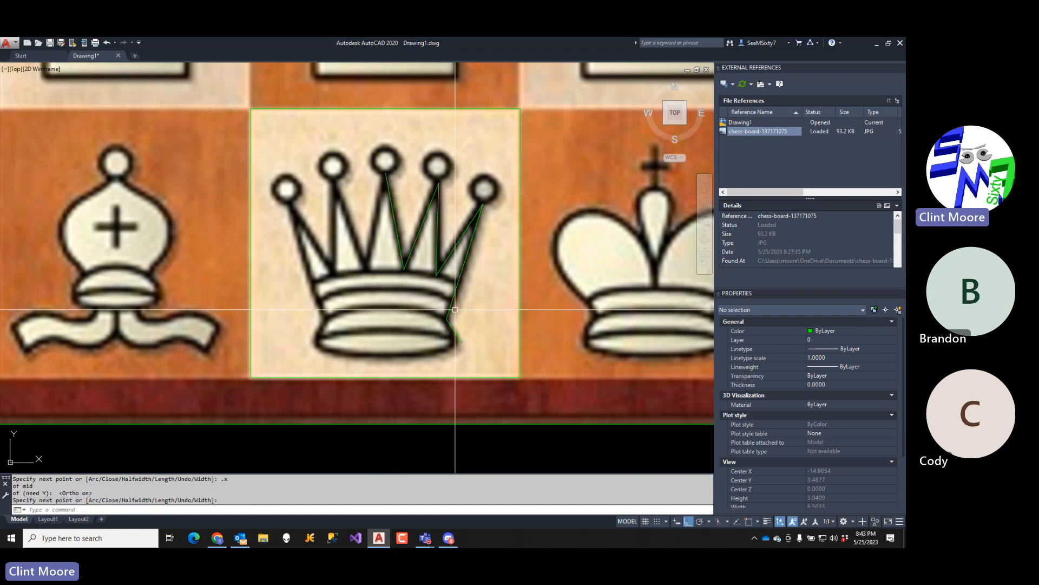
{"action": "key", "text": "Return"}
- Draw a three-point arc from the nearest point on the crown's right edge through the first notch vertex to the notch beside the centre spike
{"action": "type", "text": "arc"}
{"action": "key", "text": "Return"}
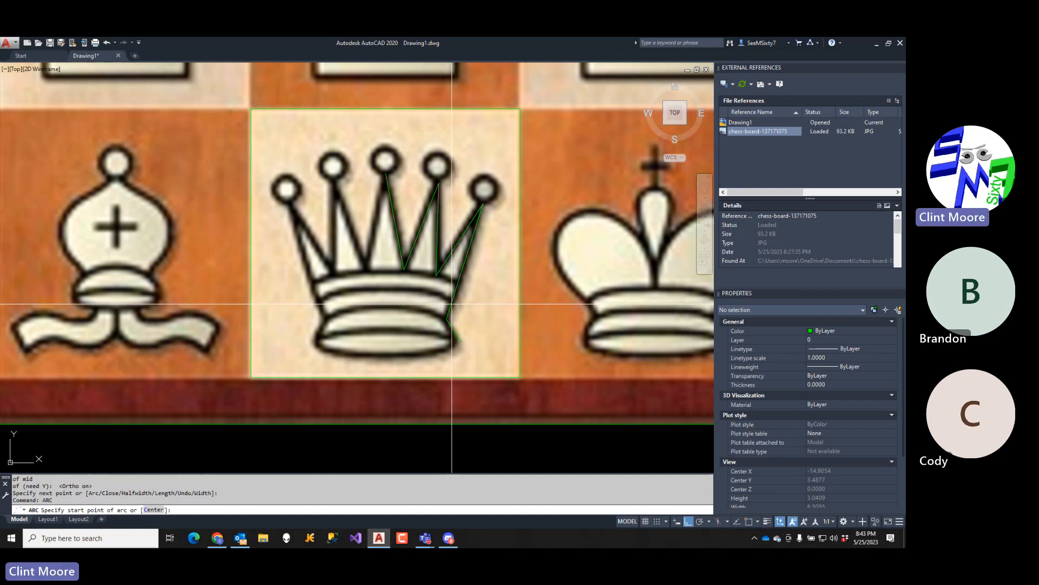
{"action": "scroll", "coordinate": [452, 304], "scroll_direction": "up", "scroll_amount": 2}
{"action": "type", "text": "nea"}
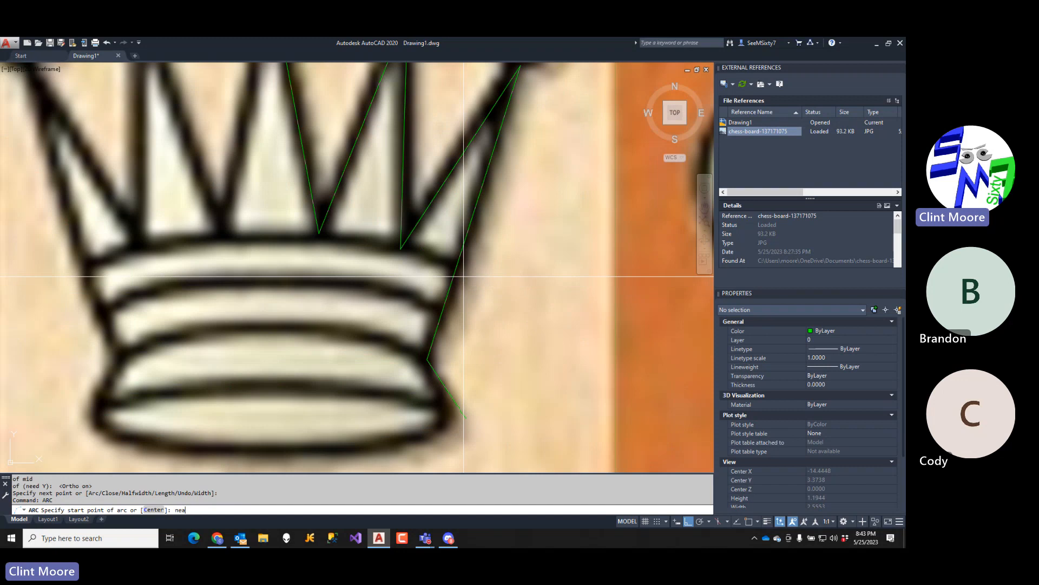
{"action": "key", "text": "Return"}
{"action": "left_click", "coordinate": [455, 265]}
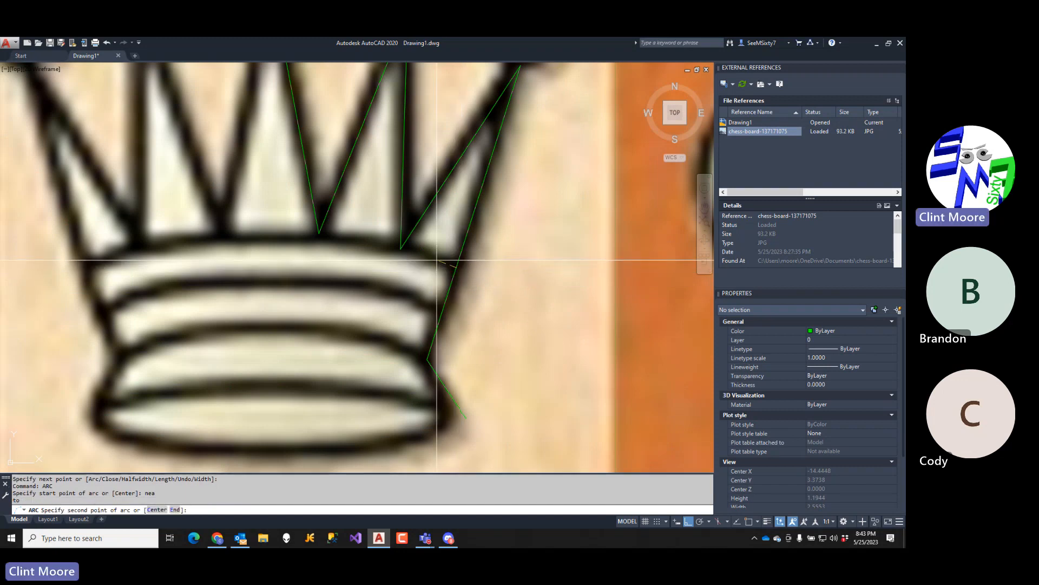
{"action": "type", "text": "e"}
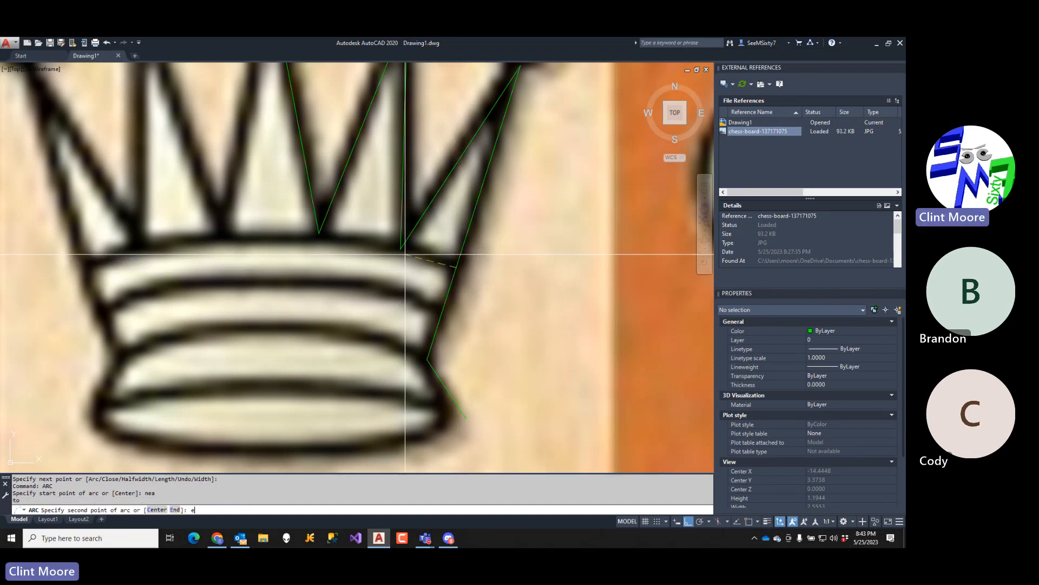
{"action": "type", "text": "ndp"}
{"action": "key", "text": "Return"}
{"action": "left_click", "coordinate": [402, 249]}
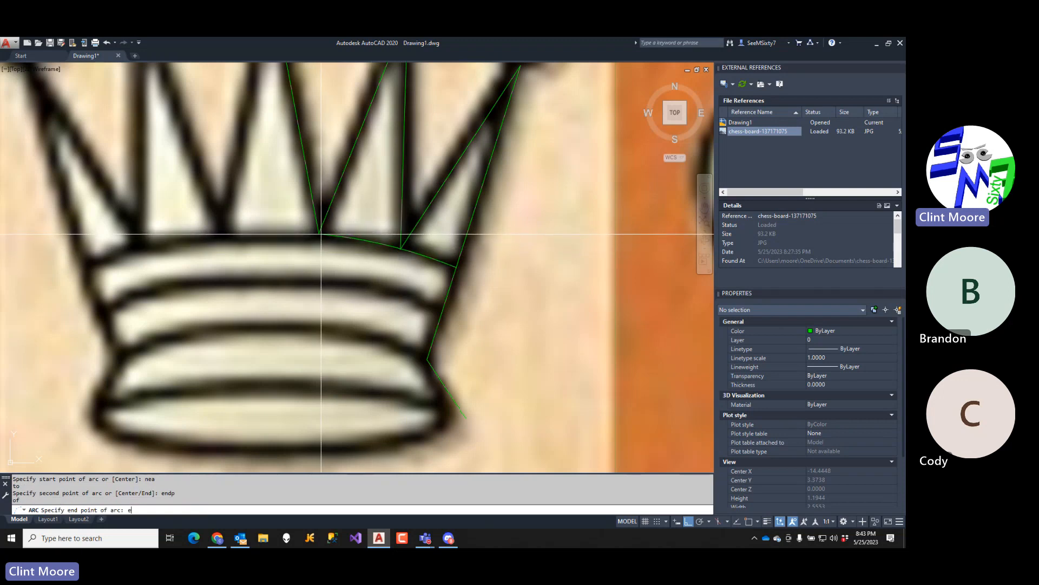
{"action": "type", "text": "endp["}
{"action": "key", "text": "Return"}
{"action": "type", "text": "endp"}
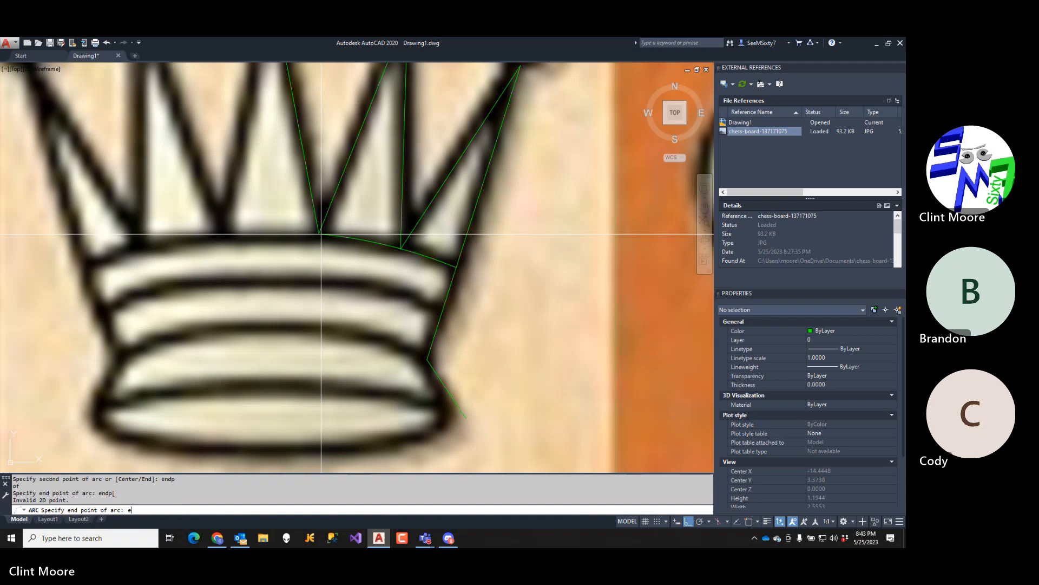
{"action": "key", "text": "Return"}
{"action": "left_click", "coordinate": [321, 234]}
{"action": "key", "text": "Return"}
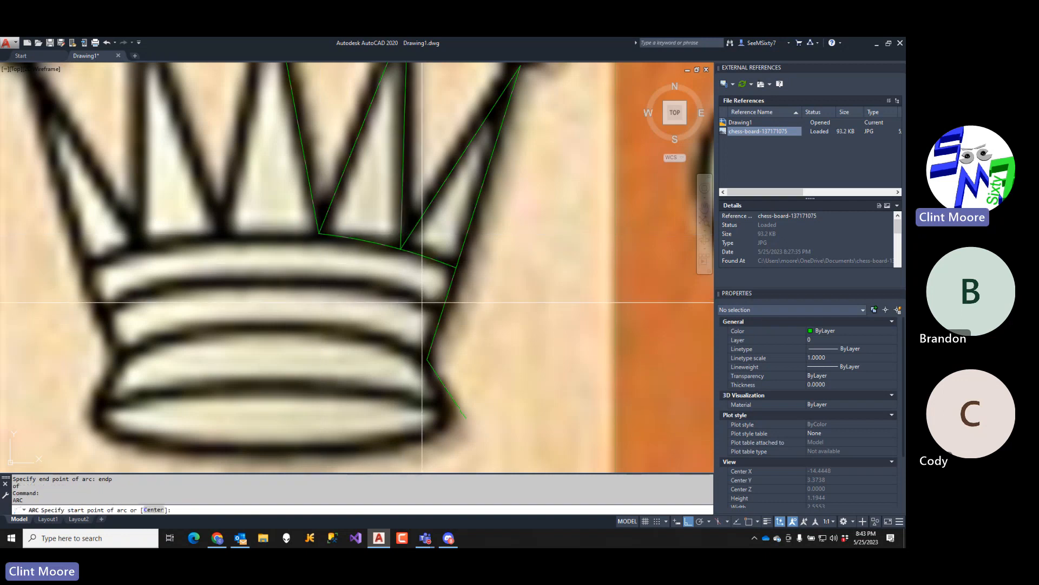
{"action": "scroll", "coordinate": [410, 286], "scroll_direction": "down", "scroll_amount": 2}
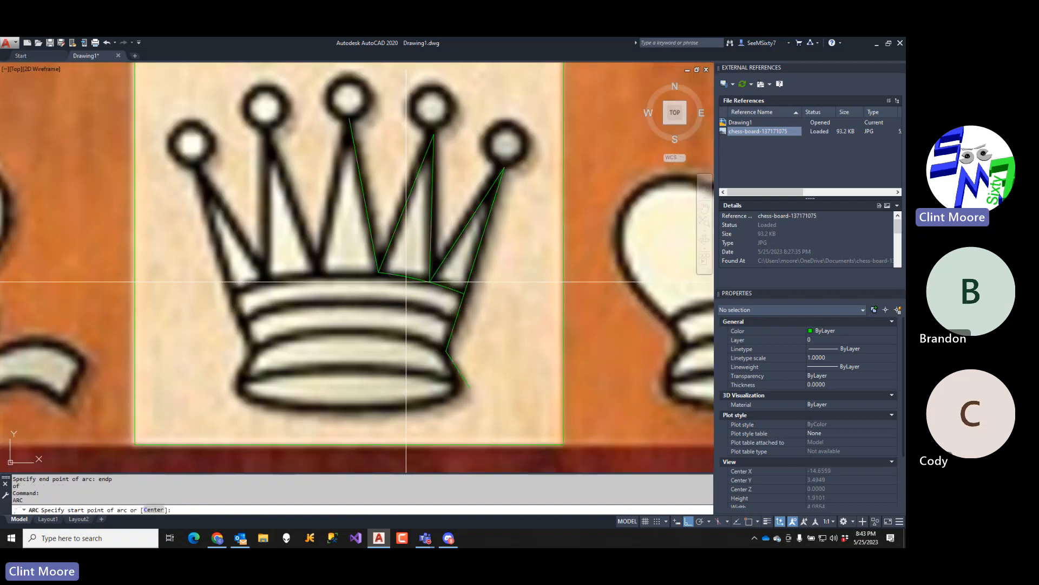
{"action": "key", "text": "Return"}
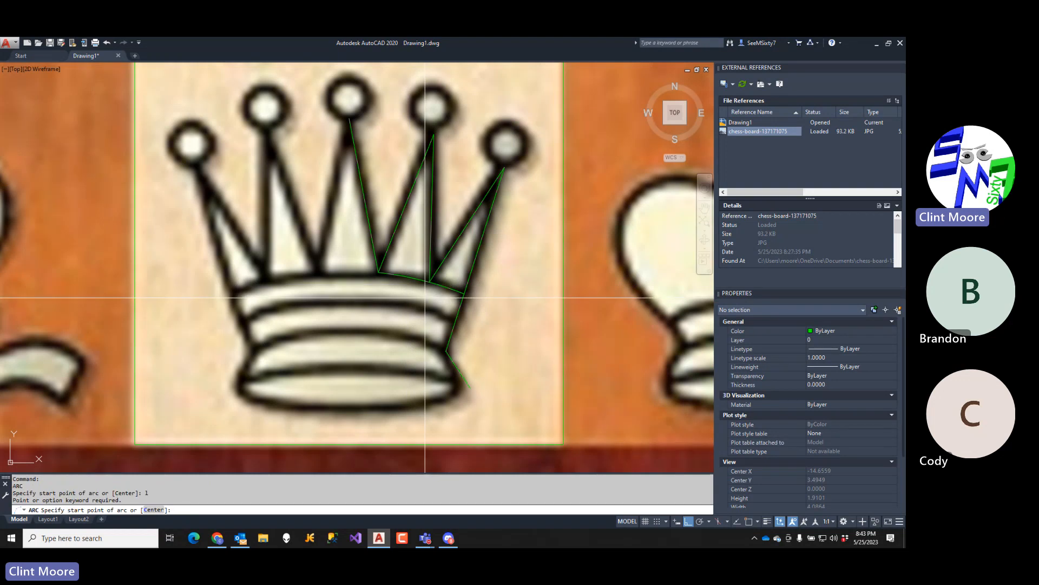
{"action": "type", "text": "endp"}
{"action": "key", "text": "Return"}
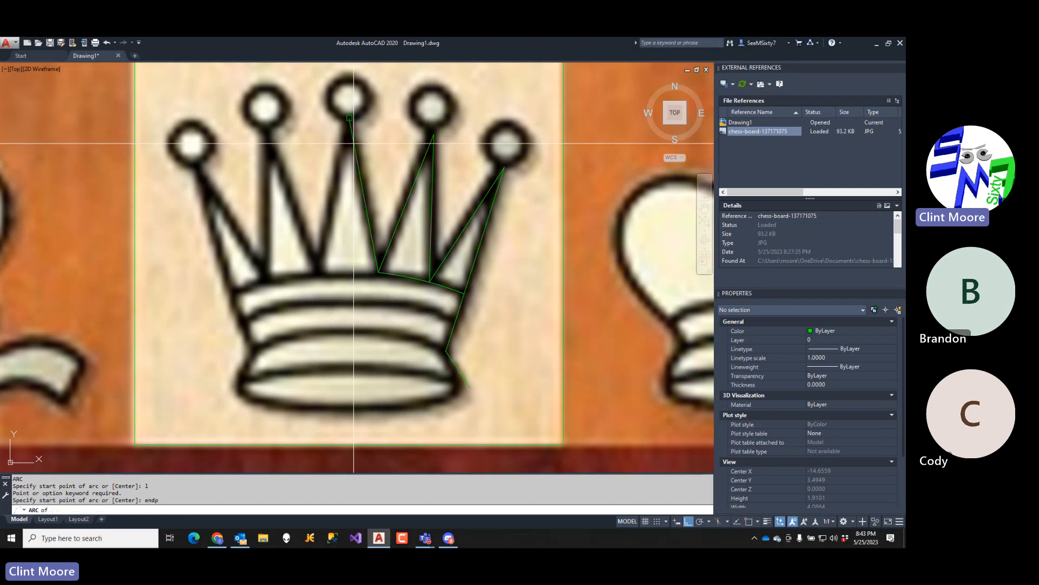
{"action": "key", "text": "Escape"}
{"action": "key", "text": "Escape"}
- Mirror the half-crown polyline about a vertical line through the centre spike's tip, keeping the source object
{"action": "type", "text": "mi"}
{"action": "key", "text": "Return"}
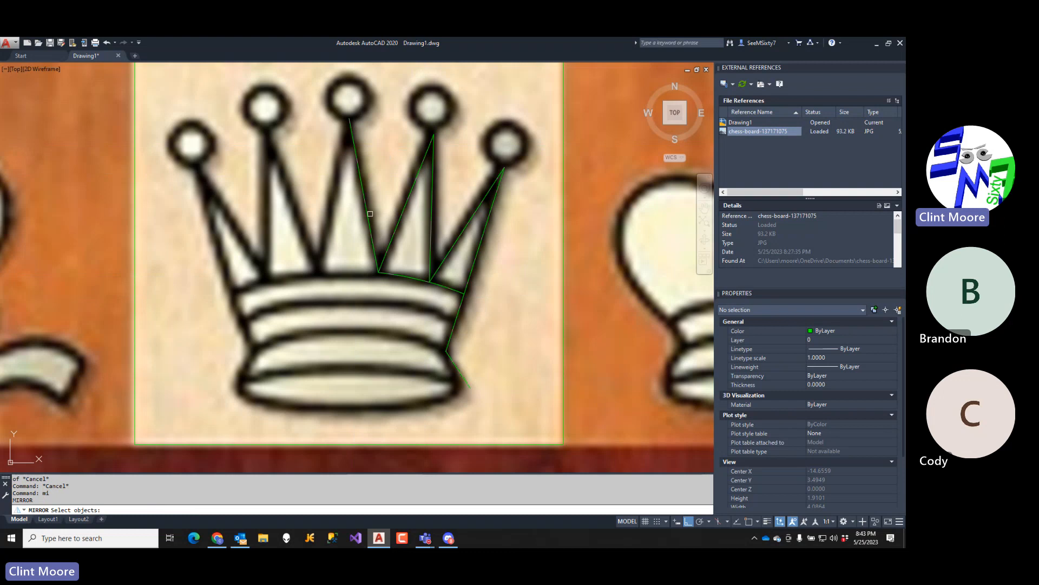
{"action": "left_click", "coordinate": [370, 214]}
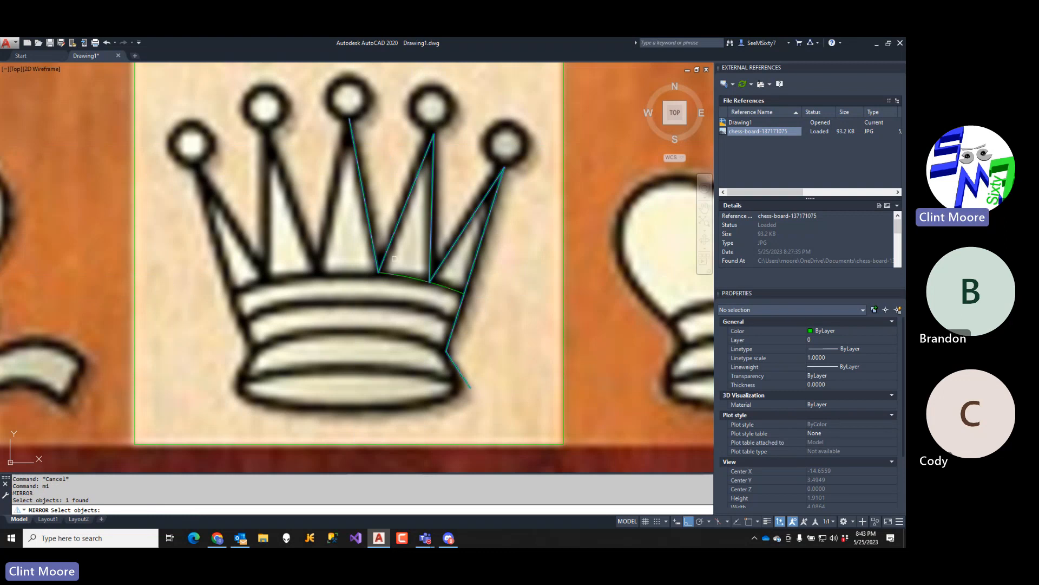
{"action": "key", "text": "Return"}
{"action": "type", "text": "endp"}
{"action": "key", "text": "Return"}
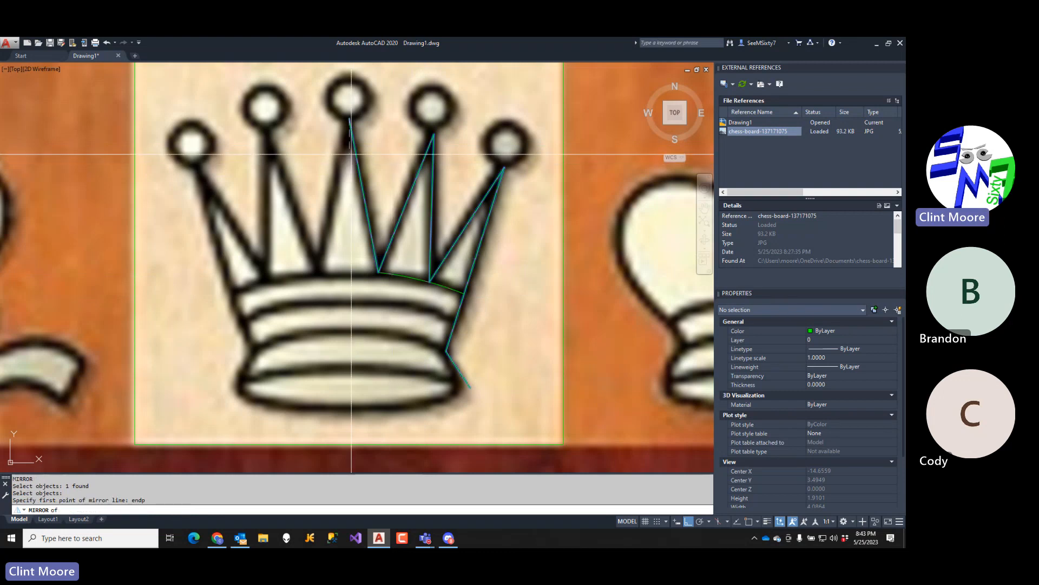
{"action": "left_click", "coordinate": [349, 120]}
{"action": "left_click", "coordinate": [365, 311]}
{"action": "key", "text": "Return"}
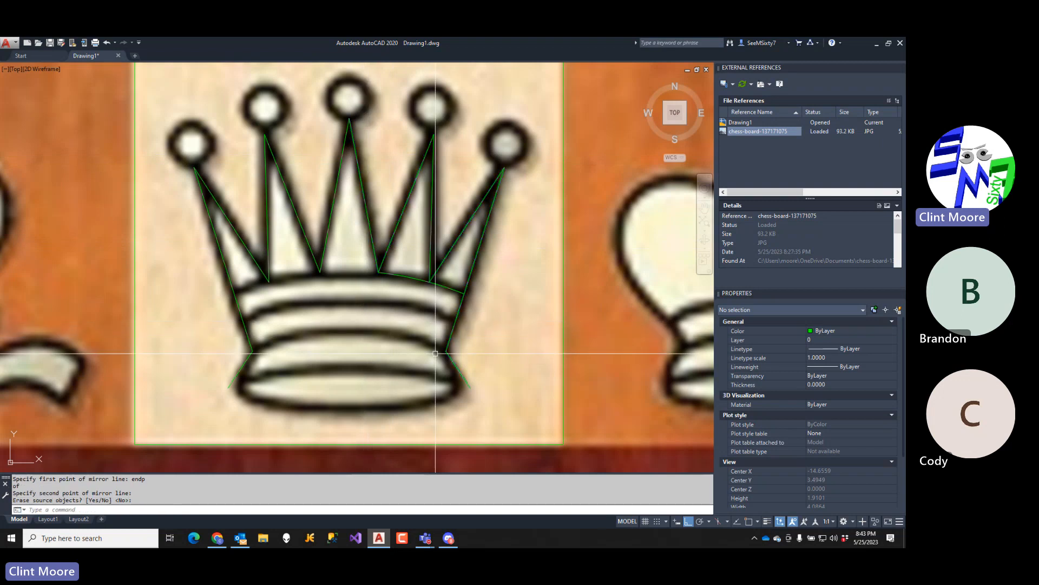
{"action": "type", "text": "cl"}
{"action": "key", "text": "Return"}
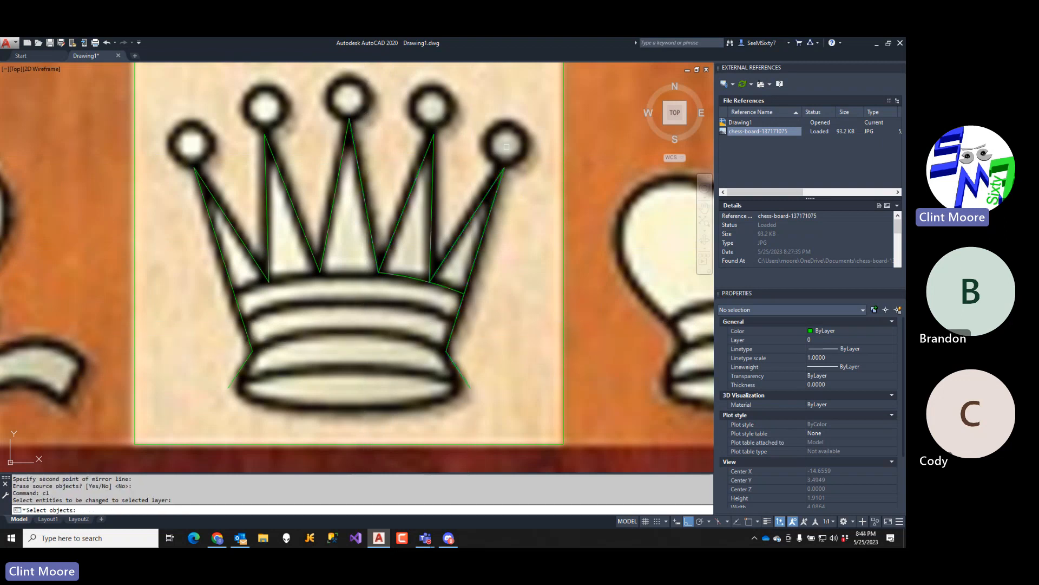
{"action": "key", "text": "Escape"}
- Draw a circle with a radius of about 0.08 over the ball above the crown's rightmost spike
{"action": "type", "text": "ck"}
{"action": "key", "text": "Return"}
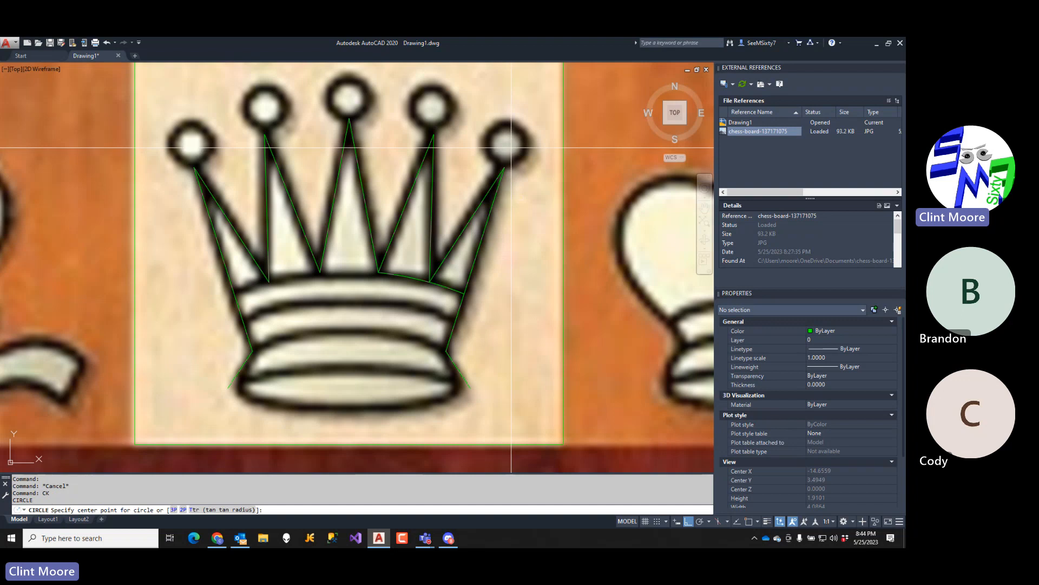
{"action": "left_click", "coordinate": [509, 145]}
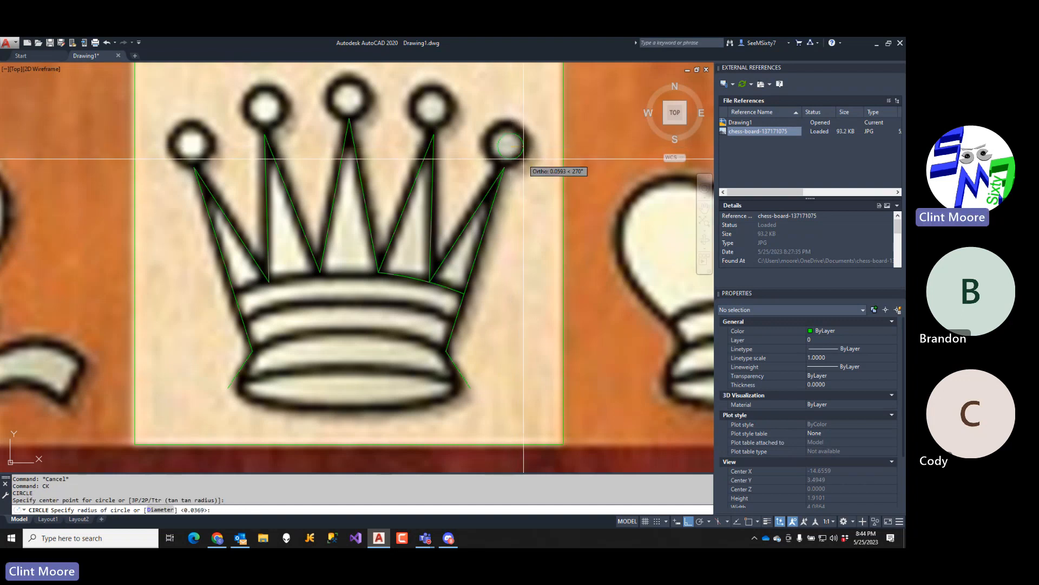
{"action": "left_click", "coordinate": [525, 162]}
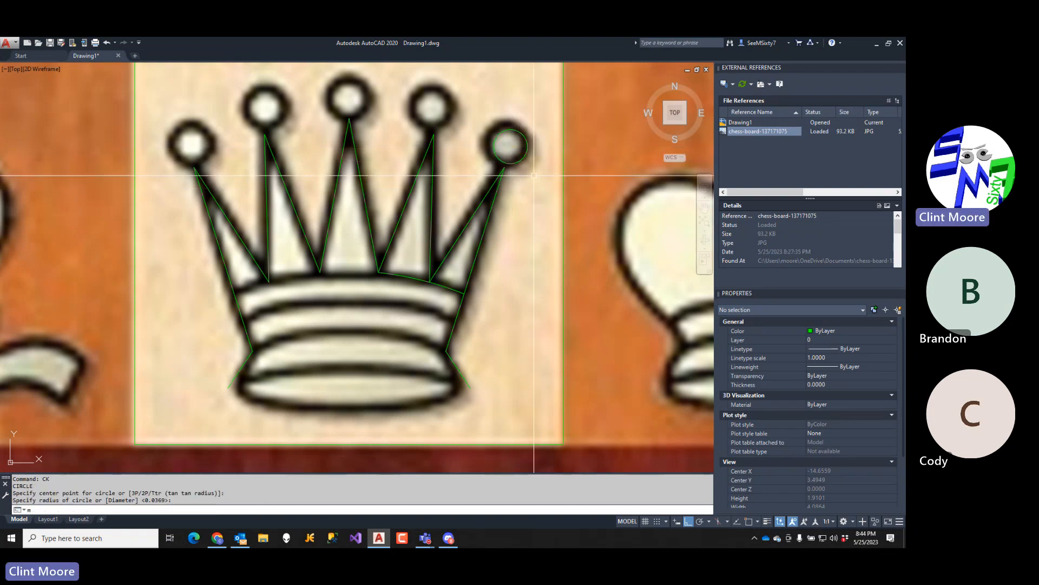
- Move the circle from the nearest point on its lower edge to the endpoint at the rightmost spike's tip
{"action": "type", "text": "m"}
{"action": "key", "text": "Return"}
{"action": "left_click", "coordinate": [522, 161]}
{"action": "key", "text": "Return"}
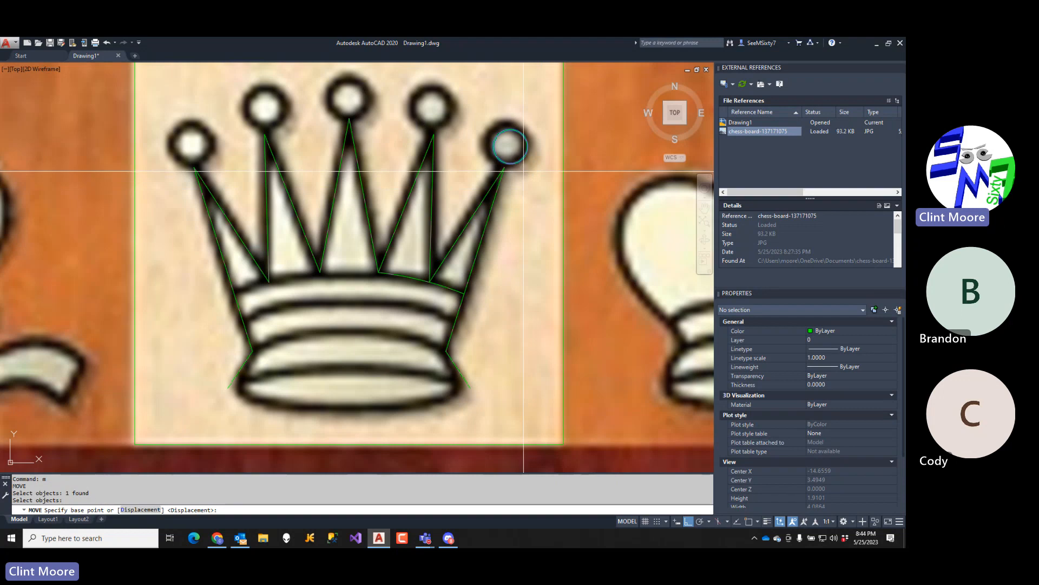
{"action": "scroll", "coordinate": [507, 163], "scroll_direction": "up", "scroll_amount": 4}
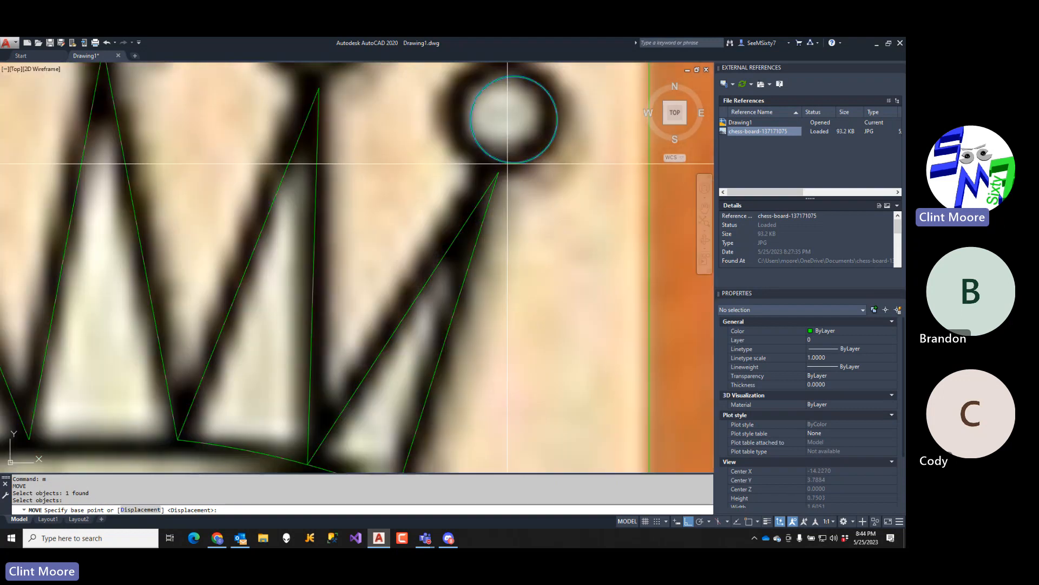
{"action": "type", "text": "p"}
{"action": "key", "text": "Return"}
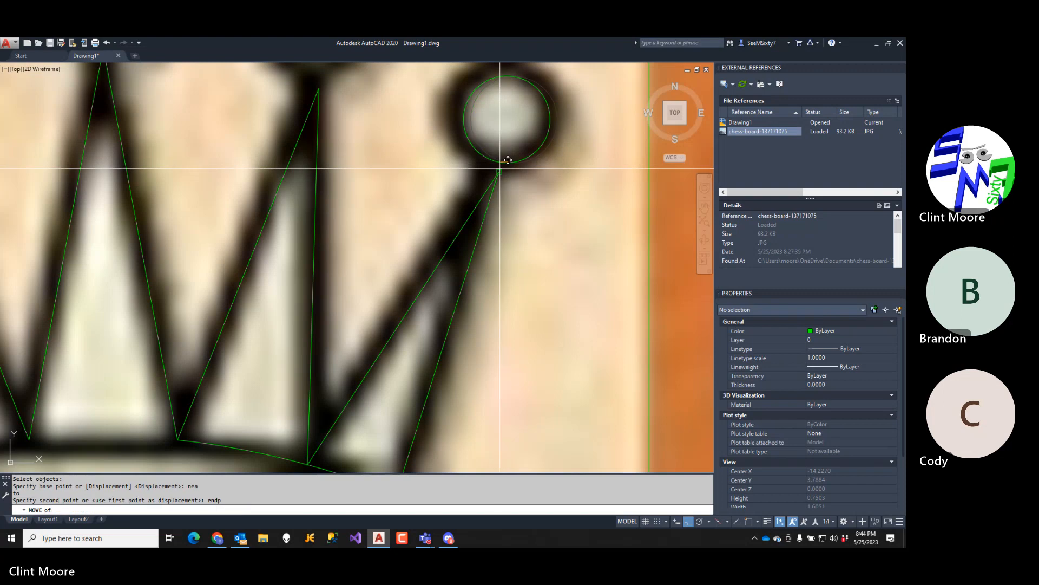
{"action": "left_click", "coordinate": [501, 173]}
- Copy the circle from the rightmost spike's tip to the tip of the spike beside it, using endpoint snaps
{"action": "scroll", "coordinate": [522, 195], "scroll_direction": "down", "scroll_amount": 2}
{"action": "scroll", "coordinate": [531, 202], "scroll_direction": "down", "scroll_amount": 2}
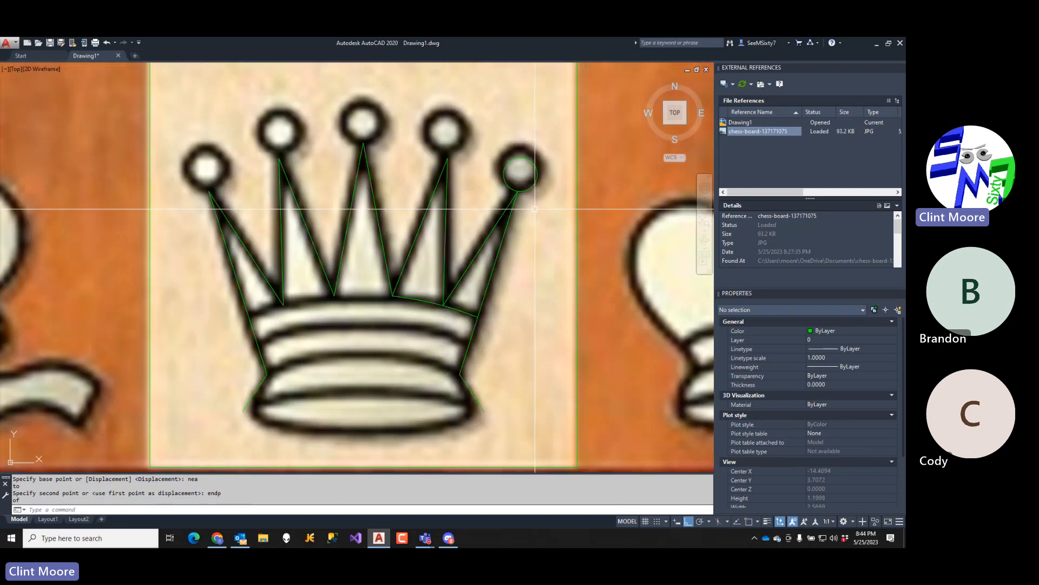
{"action": "type", "text": "c"}
{"action": "key", "text": "Return"}
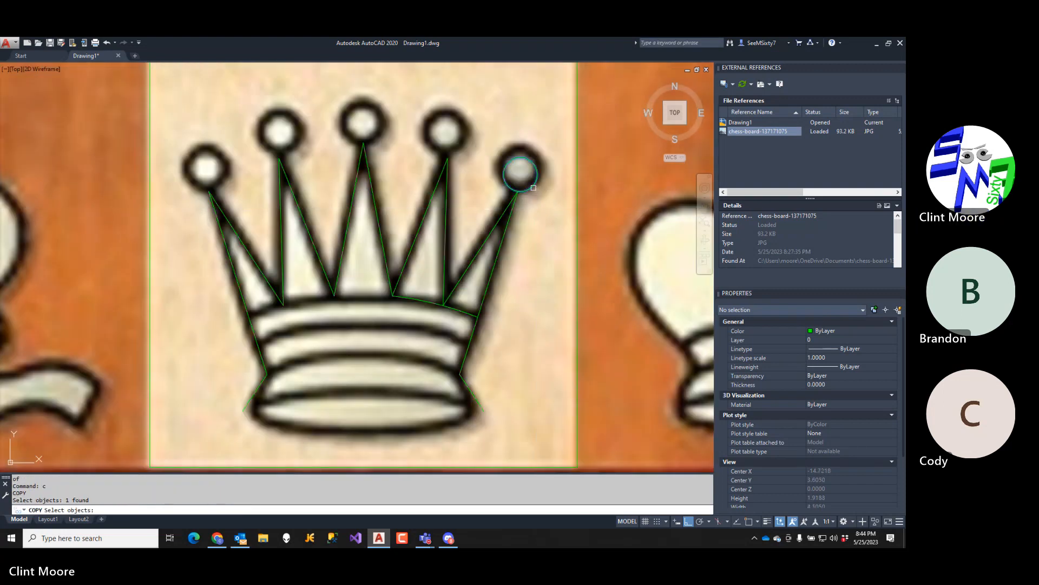
{"action": "key", "text": "Return"}
{"action": "type", "text": "endp"}
{"action": "key", "text": "Return"}
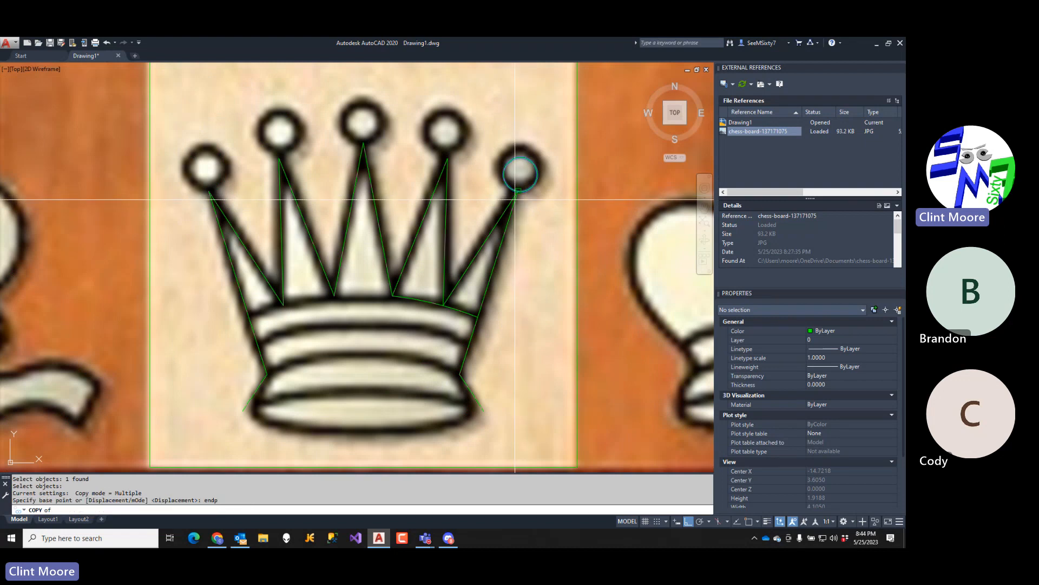
{"action": "left_click", "coordinate": [515, 190]}
{"action": "type", "text": "endp"}
{"action": "key", "text": "Return"}
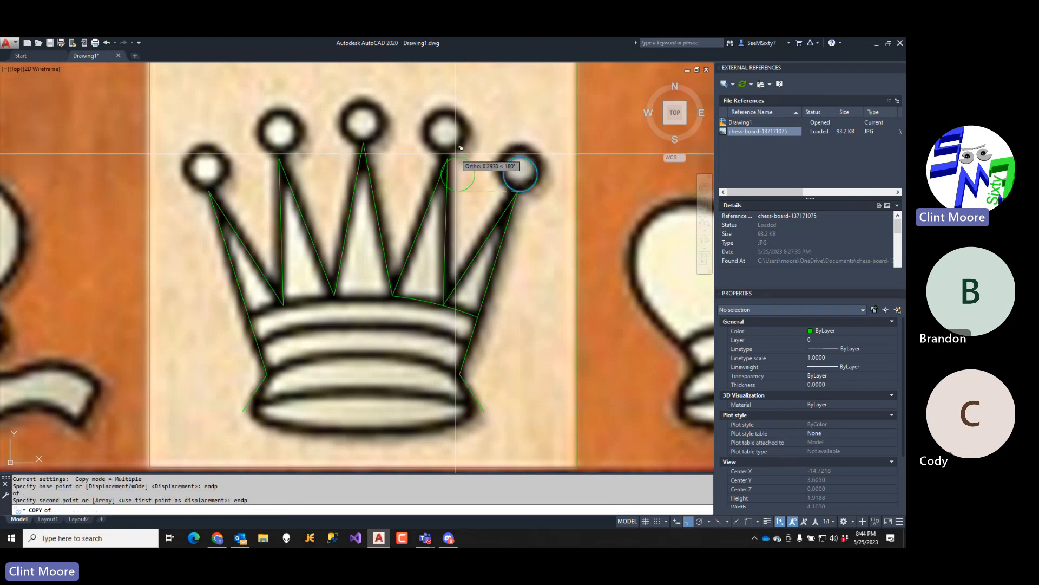
{"action": "left_click", "coordinate": [456, 153]}
- Place another copy of the circle at the endpoint on the centre spike's tip
{"action": "type", "text": "end"}
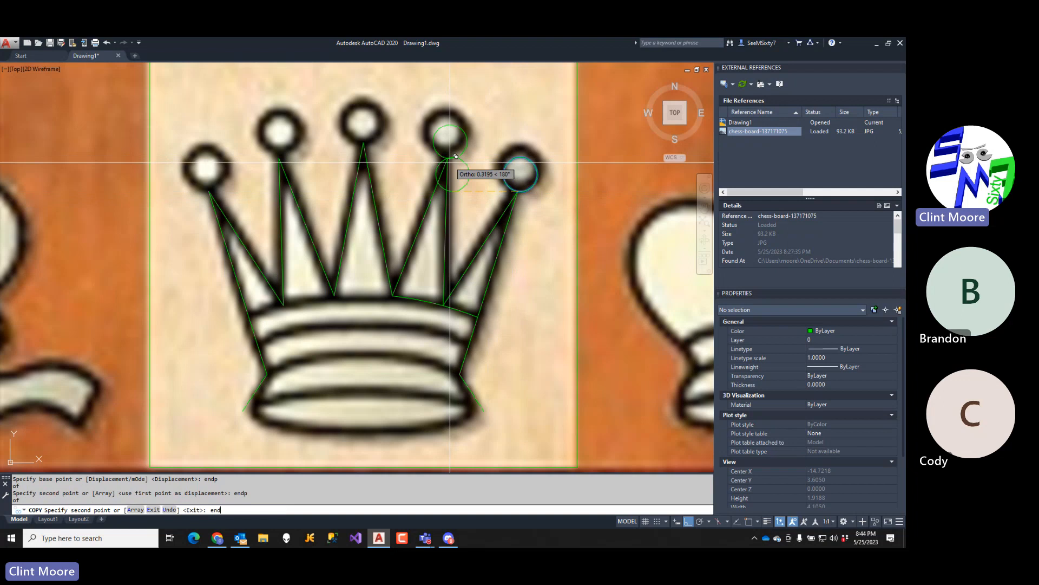
{"action": "type", "text": "p"}
{"action": "key", "text": "Return"}
{"action": "left_click", "coordinate": [361, 142]}
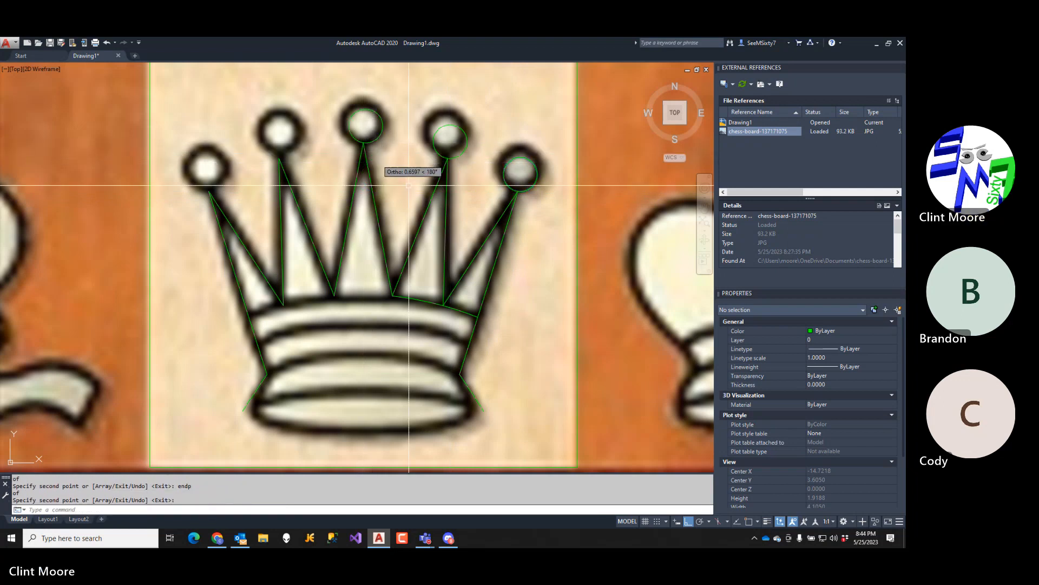
{"action": "scroll", "coordinate": [372, 142], "scroll_direction": "up", "scroll_amount": 4}
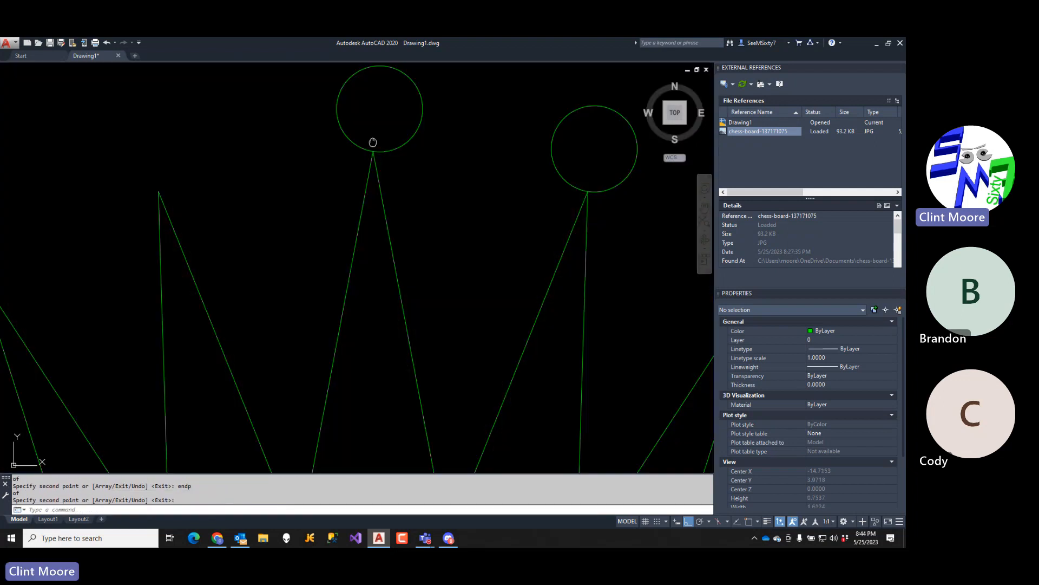
{"action": "middle_click_drag", "start_coordinate": [373, 142], "coordinate": [417, 206]}
{"action": "left_click", "coordinate": [467, 164]}
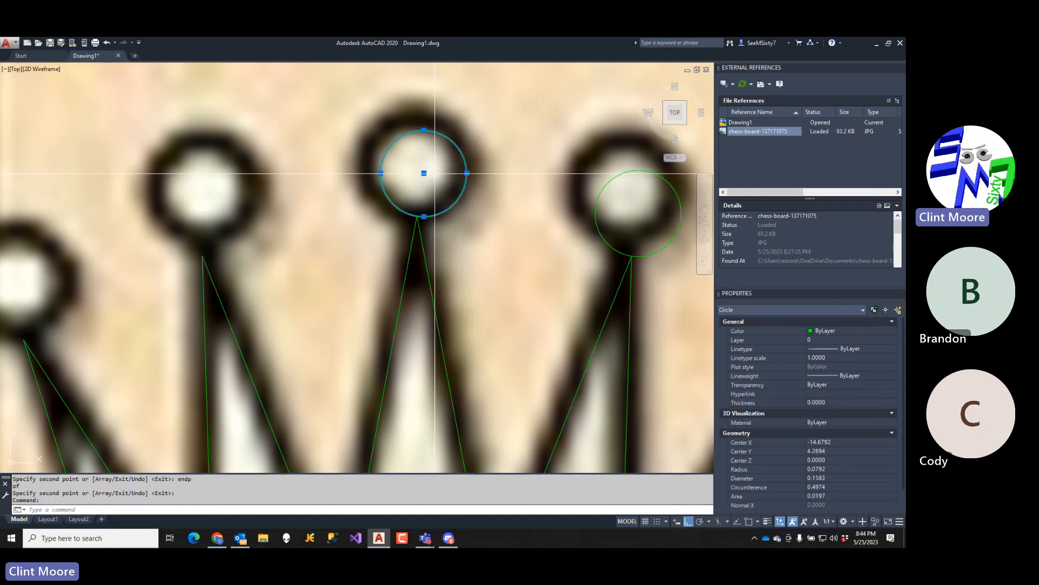
{"action": "left_click", "coordinate": [424, 174]}
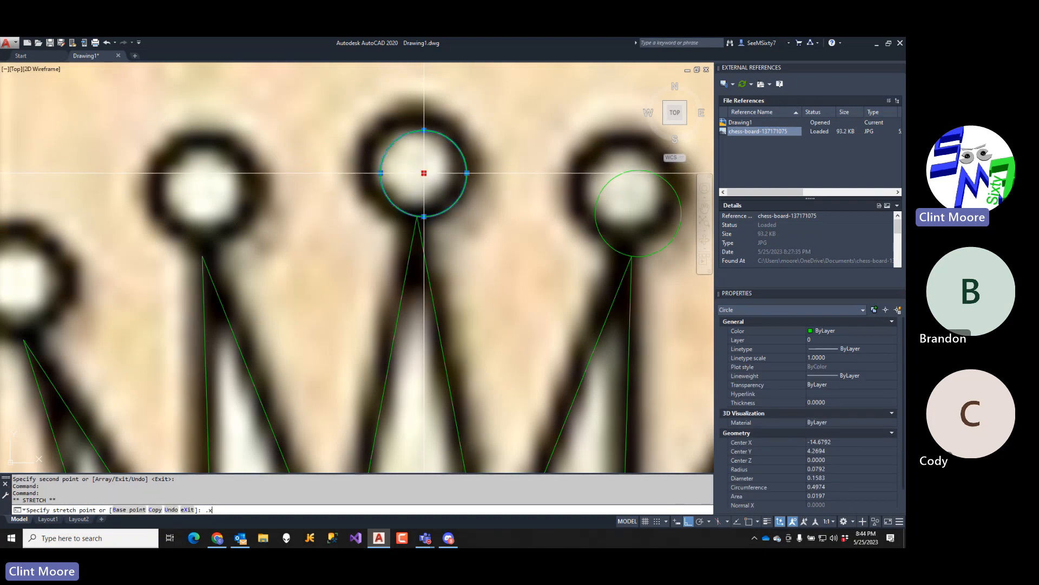
{"action": "type", "text": ".x"}
{"action": "key", "text": "Return"}
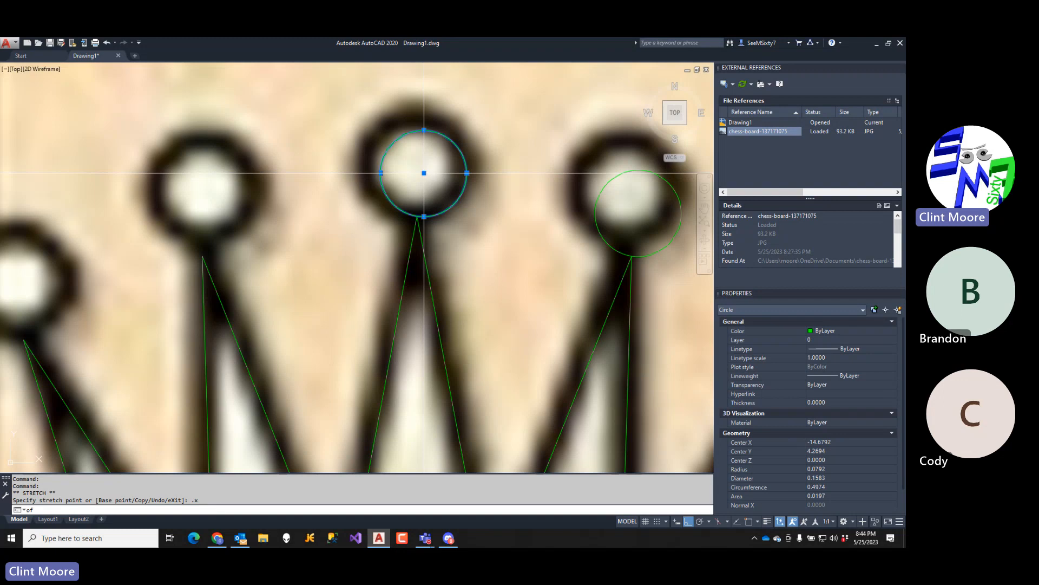
{"action": "key", "text": "Escape"}
{"action": "key", "text": "Escape"}
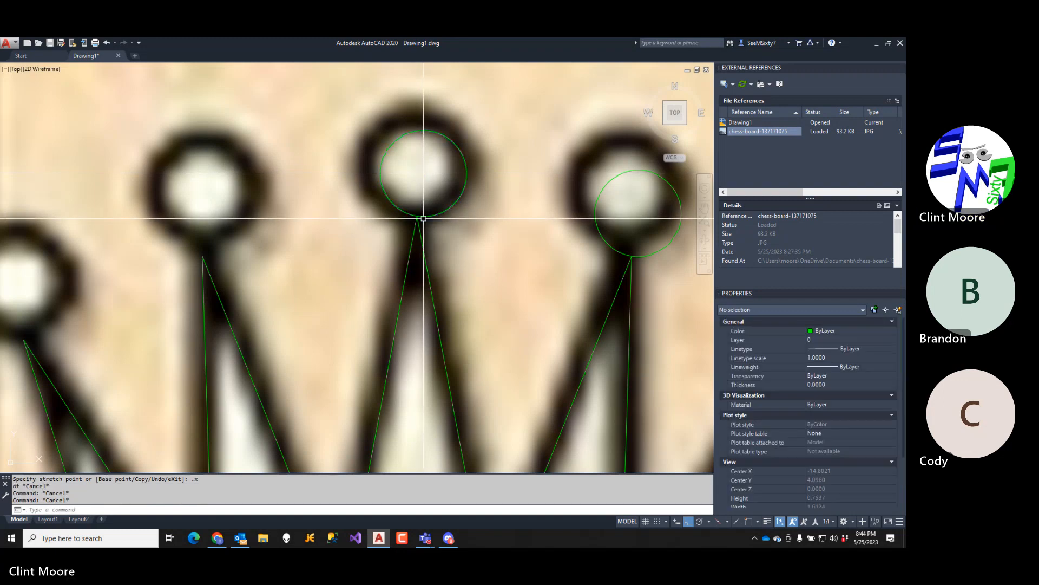
- Move the centre circle from its lower quadrant point to the endpoint at the centre spike's tip
{"action": "type", "text": "m"}
{"action": "key", "text": "Return"}
{"action": "key", "text": "Return"}
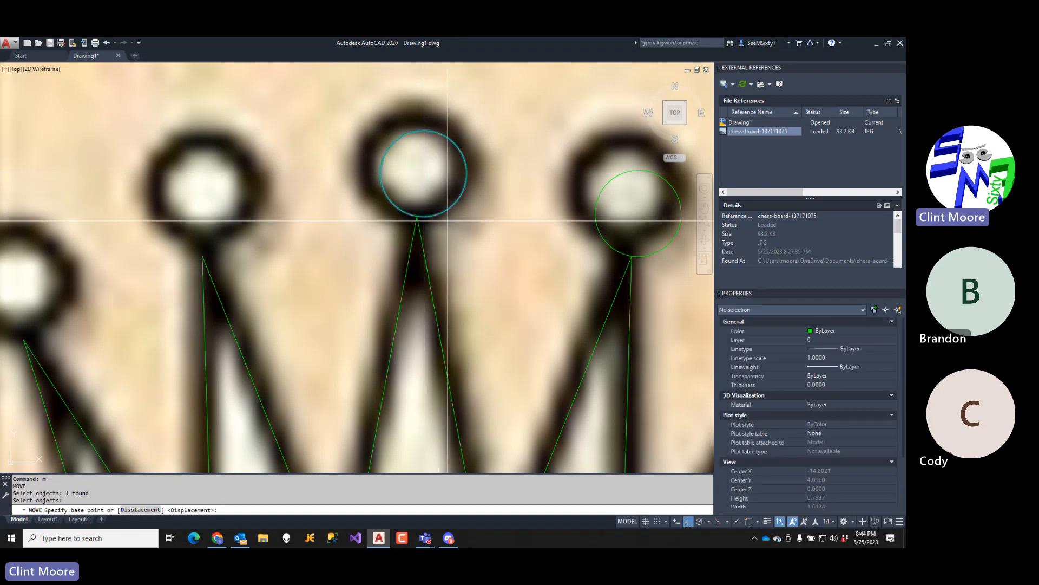
{"action": "key", "text": "Return"}
{"action": "left_click", "coordinate": [421, 215]}
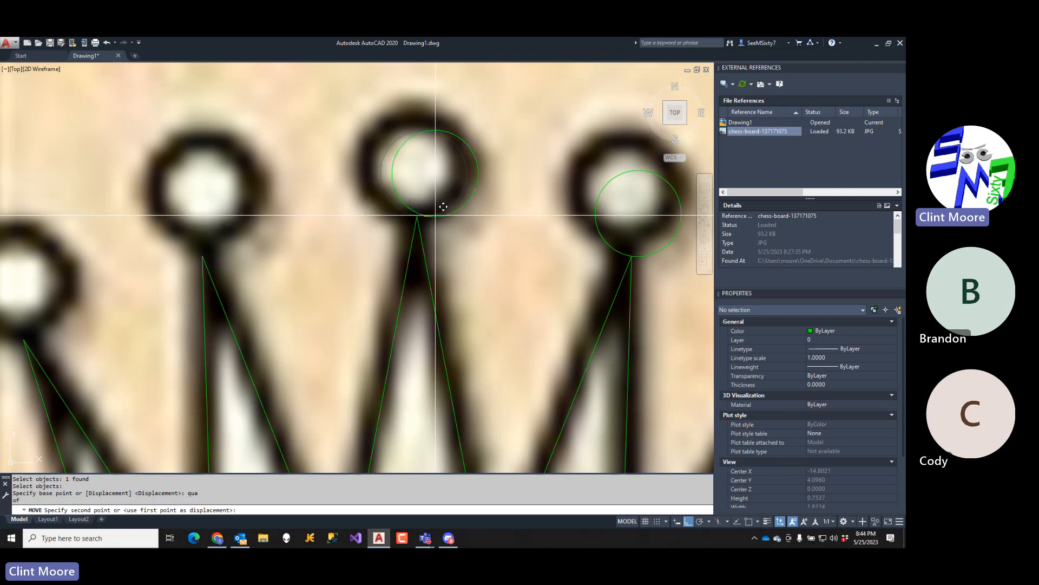
{"action": "key", "text": "Return"}
{"action": "left_click", "coordinate": [420, 216]}
- Mirror the two circles on the right-hand spikes about a vertical line through the centre spike's tip, keeping the originals
{"action": "scroll", "coordinate": [506, 251], "scroll_direction": "down", "scroll_amount": 2}
{"action": "middle_click_drag", "start_coordinate": [506, 251], "coordinate": [418, 202]}
{"action": "middle_click_drag", "start_coordinate": [534, 268], "coordinate": [510, 232]}
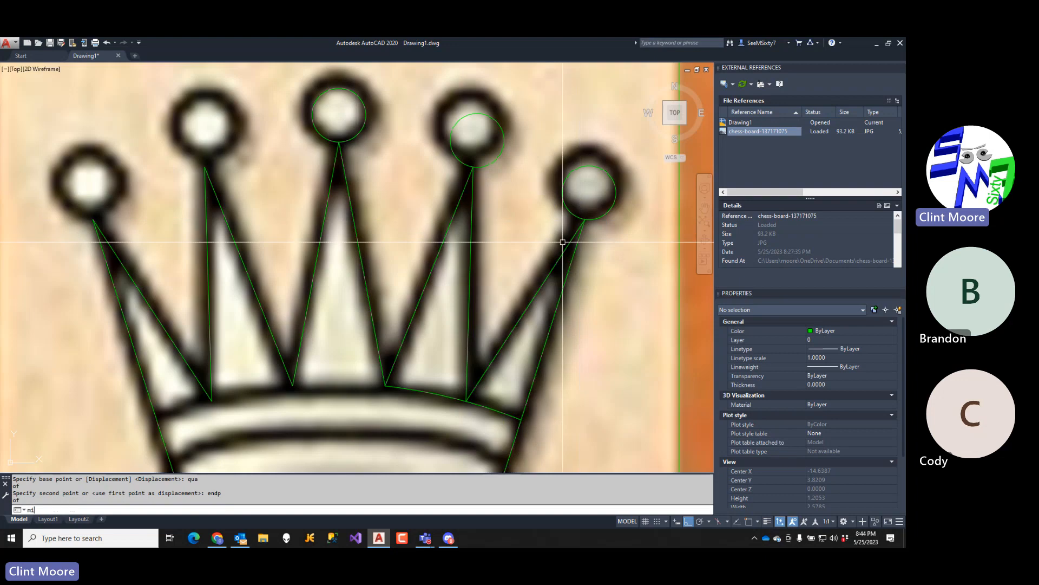
{"action": "type", "text": "mi"}
{"action": "key", "text": "Return"}
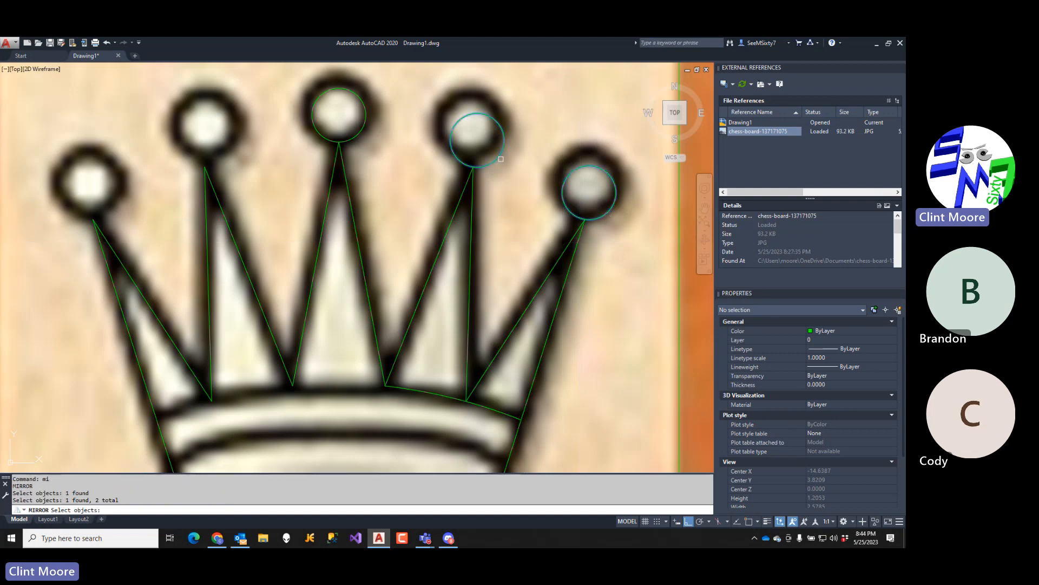
{"action": "key", "text": "Return"}
{"action": "type", "text": "endp"}
{"action": "key", "text": "Return"}
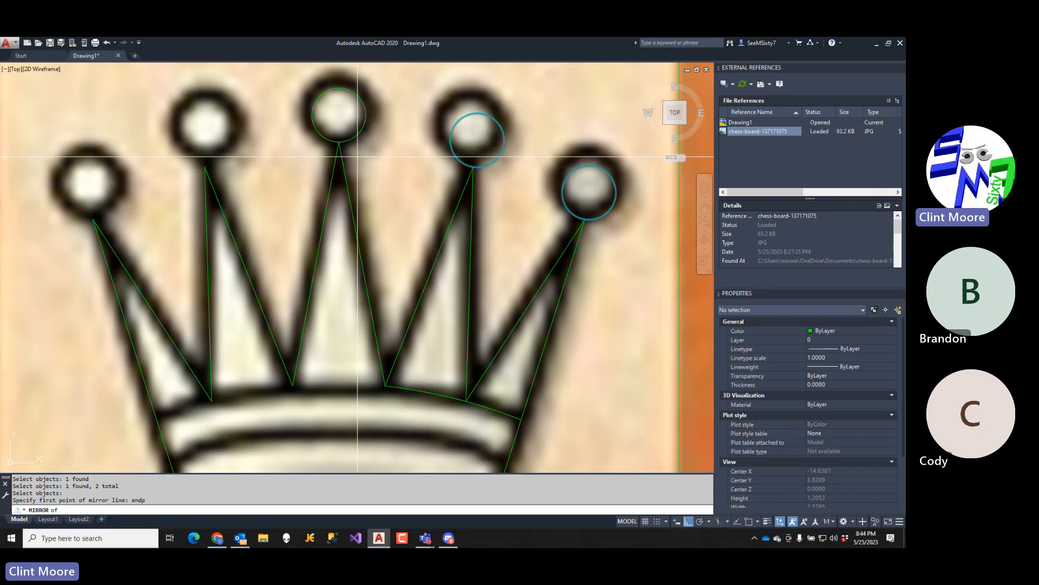
{"action": "left_click", "coordinate": [339, 142]}
{"action": "left_click", "coordinate": [352, 259]}
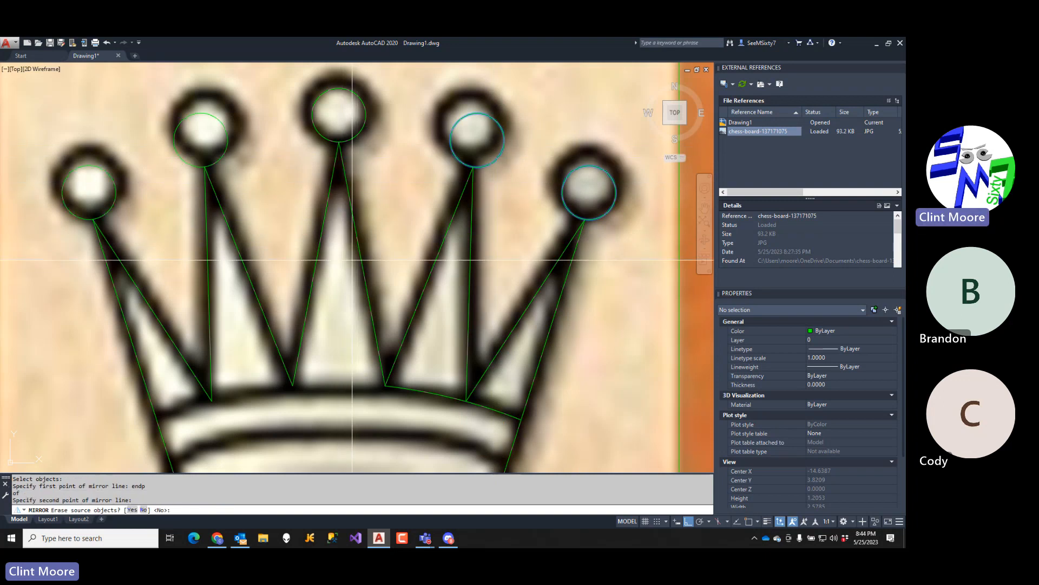
{"action": "key", "text": "Return"}
- Extend the arc under the crown's spikes to the left side of the crown's outline
{"action": "scroll", "coordinate": [353, 260], "scroll_direction": "down", "scroll_amount": 4}
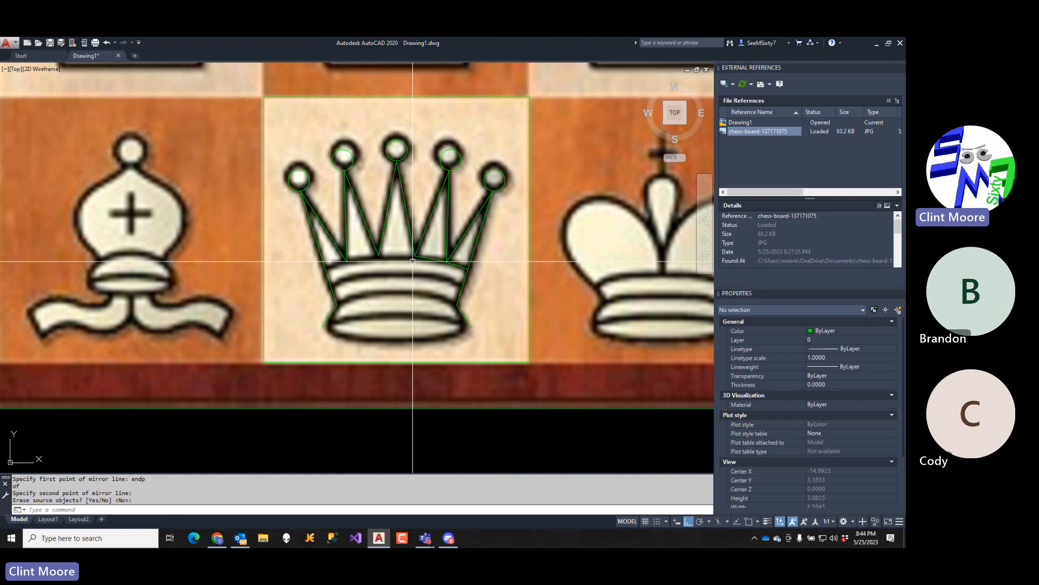
{"action": "type", "text": "ex"}
{"action": "key", "text": "Return"}
{"action": "left_click", "coordinate": [329, 271]}
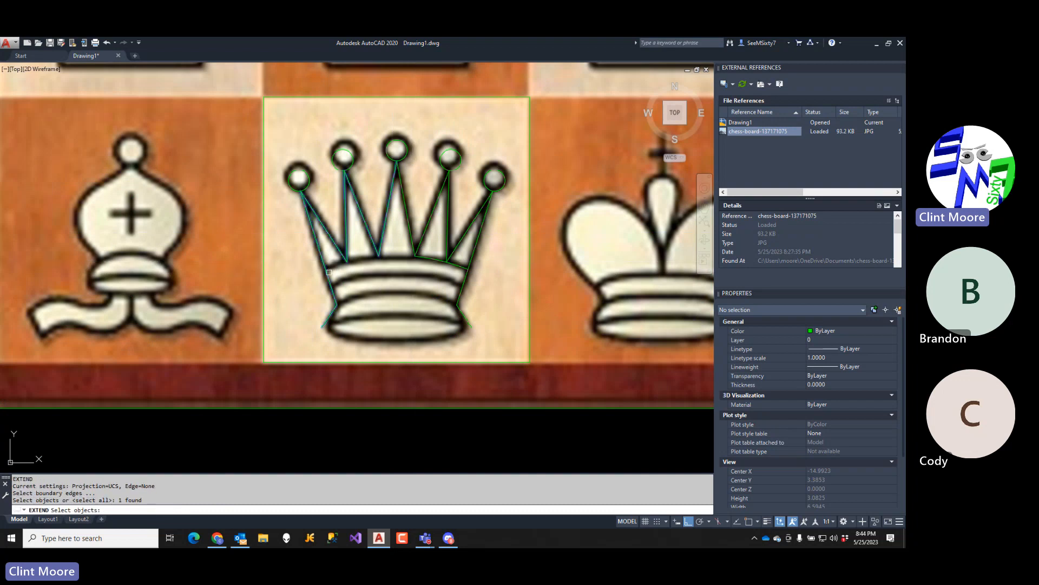
{"action": "key", "text": "Return"}
{"action": "left_click", "coordinate": [430, 265]}
{"action": "left_click", "coordinate": [373, 258]}
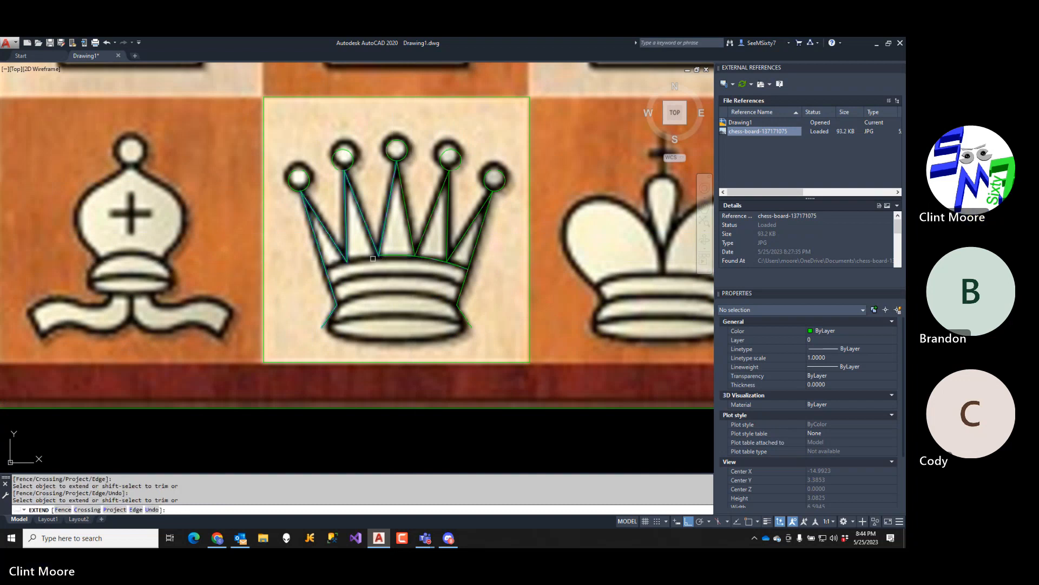
{"action": "left_click", "coordinate": [379, 257]}
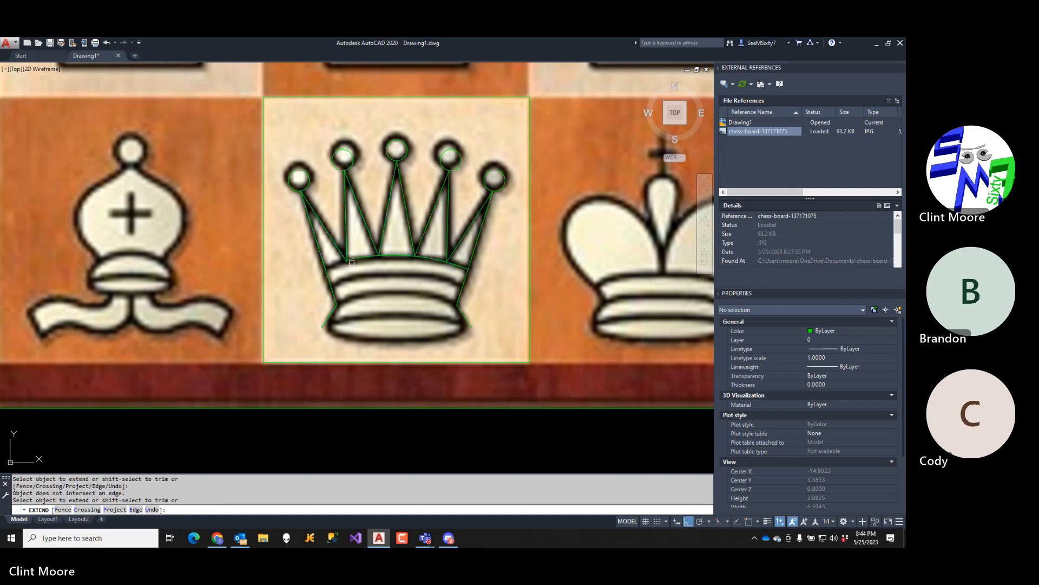
{"action": "left_click", "coordinate": [351, 263]}
{"action": "key", "text": "Return"}
{"action": "scroll", "coordinate": [356, 277], "scroll_direction": "up", "scroll_amount": 3}
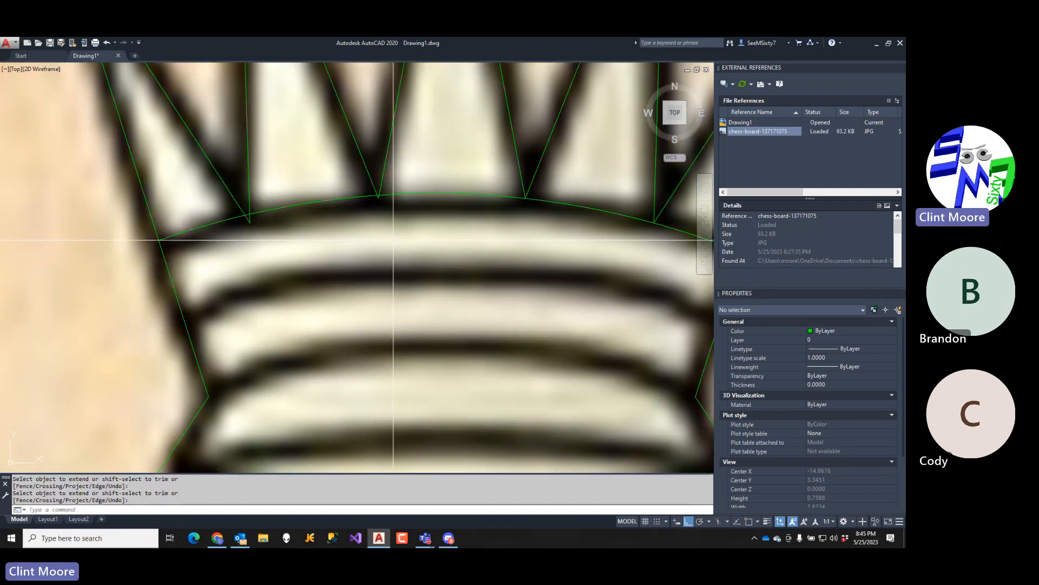
{"action": "scroll", "coordinate": [385, 220], "scroll_direction": "down", "scroll_amount": 2}
{"action": "left_click", "coordinate": [409, 207]}
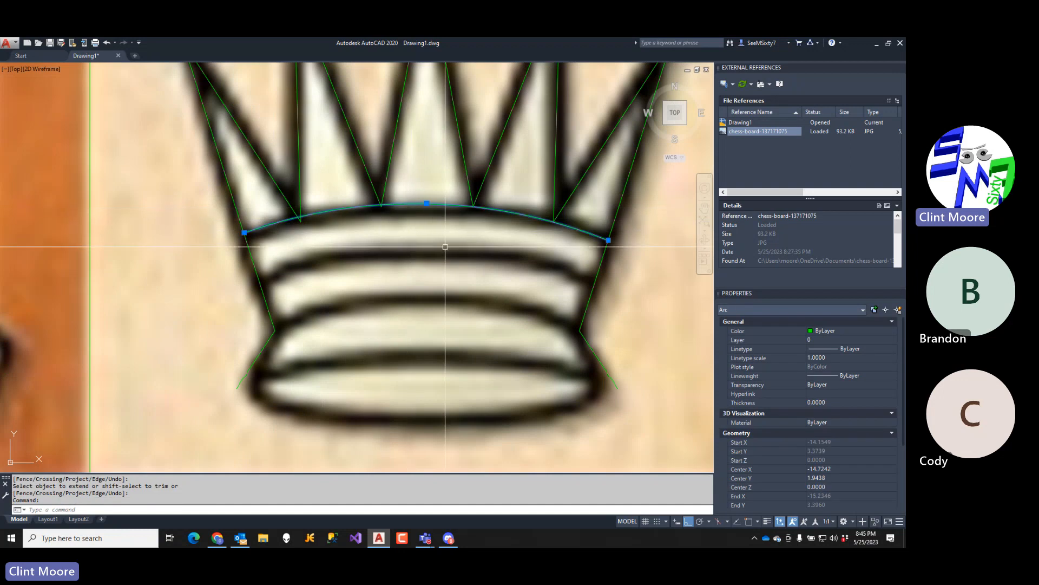
{"action": "key", "text": "Escape"}
{"action": "key", "text": "Escape"}
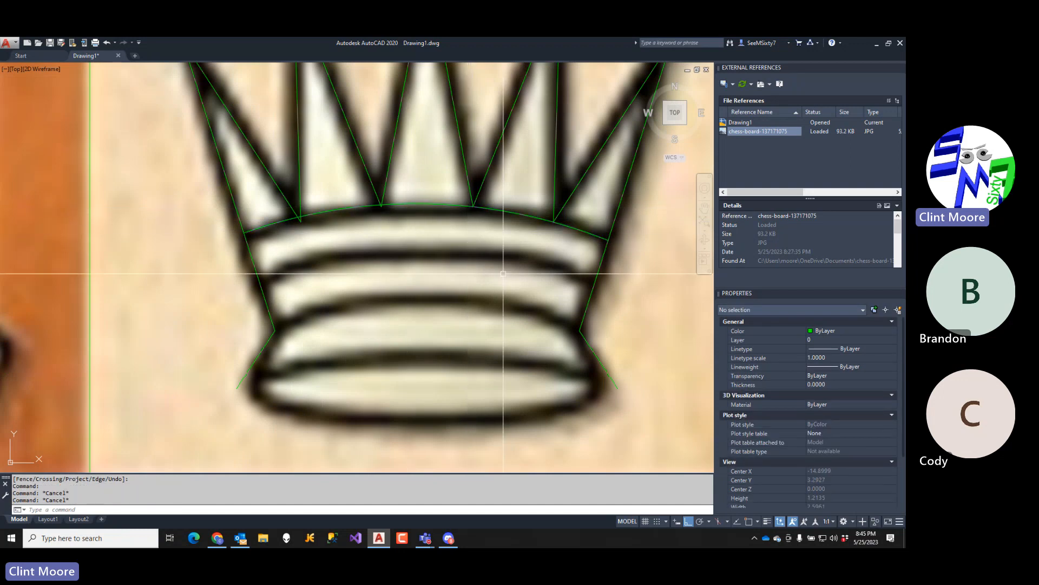
- Offset the arc below the spikes downward three times in succession at a picked distance of about 0.09
{"action": "type", "text": "o"}
{"action": "key", "text": "Return"}
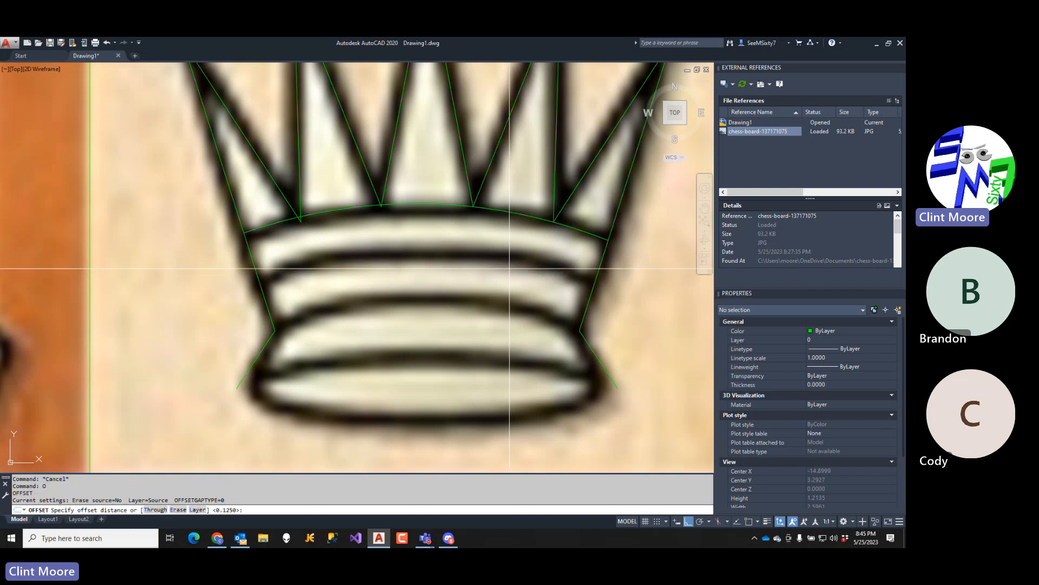
{"action": "left_click", "coordinate": [463, 206]}
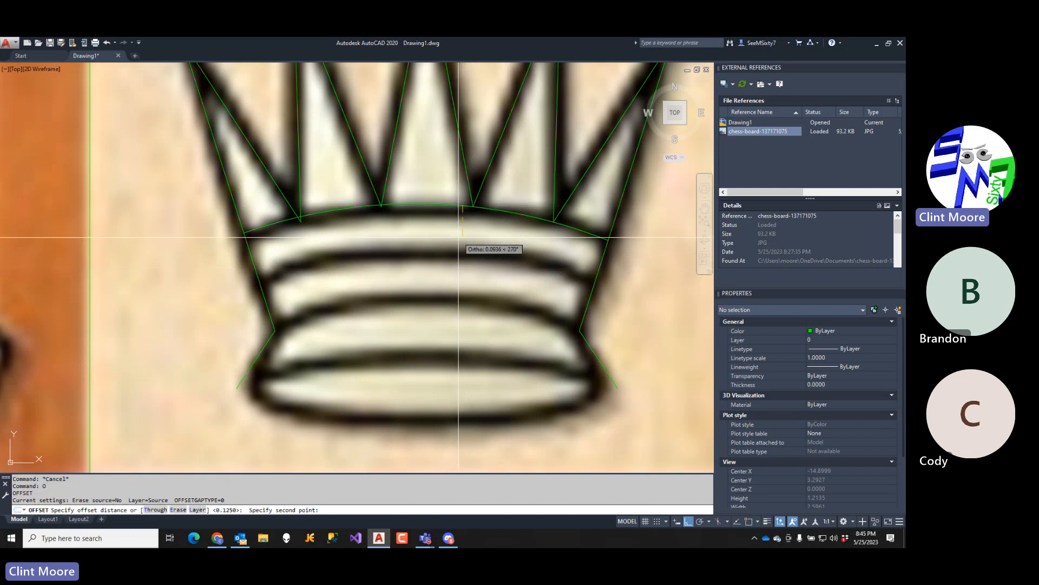
{"action": "left_click", "coordinate": [459, 225]}
{"action": "left_click", "coordinate": [462, 207]}
{"action": "left_click", "coordinate": [456, 225]}
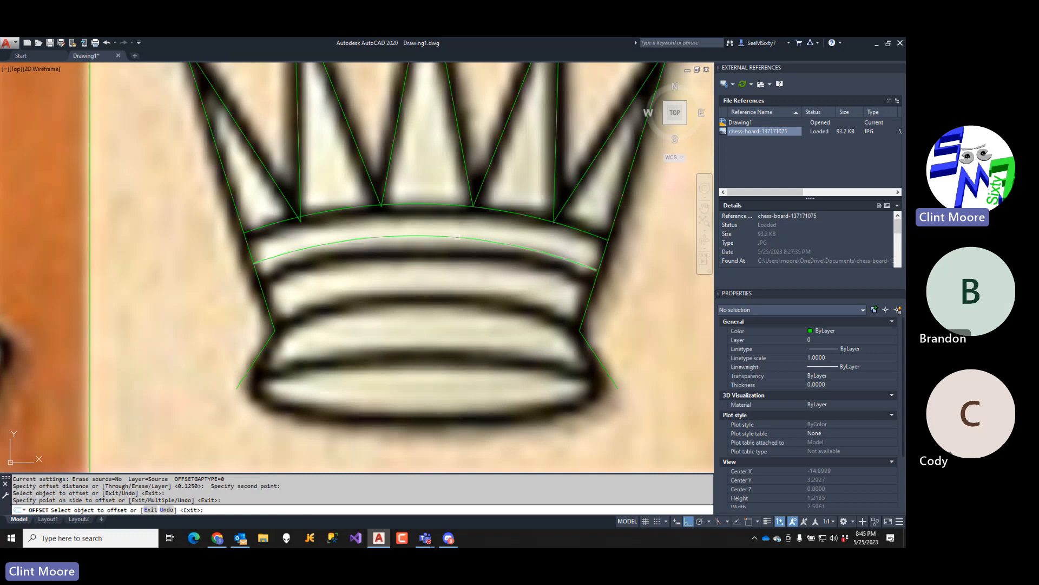
{"action": "left_click", "coordinate": [457, 237]}
{"action": "left_click", "coordinate": [452, 263]}
{"action": "left_click", "coordinate": [461, 269]}
{"action": "left_click", "coordinate": [452, 299]}
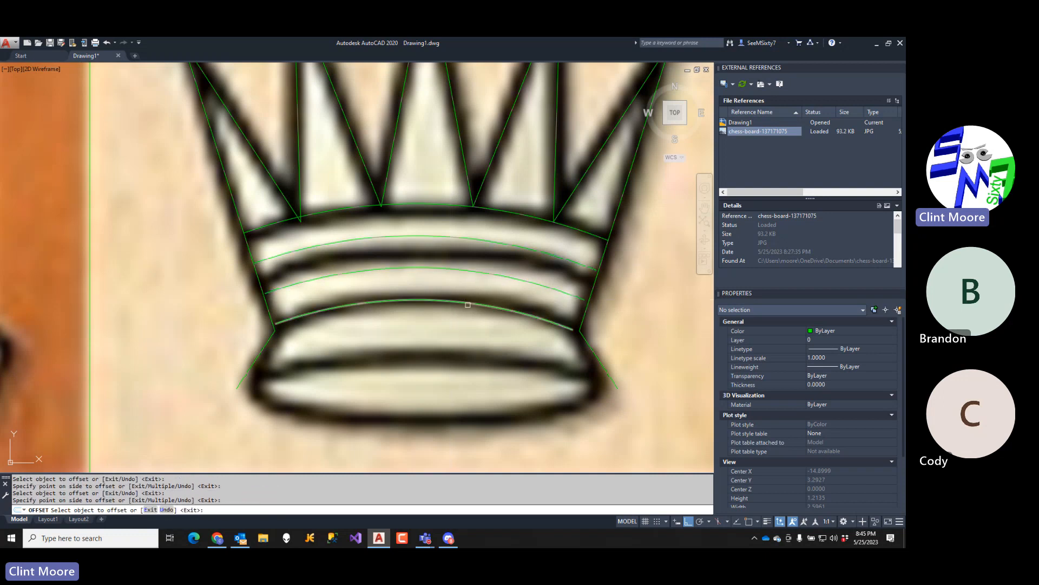
{"action": "key", "text": "Return"}
- Start a block definition named Queen and select all of the queen's outline objects without the surrounding square
{"action": "scroll", "coordinate": [498, 332], "scroll_direction": "down", "scroll_amount": 2}
{"action": "scroll", "coordinate": [544, 360], "scroll_direction": "down", "scroll_amount": 4}
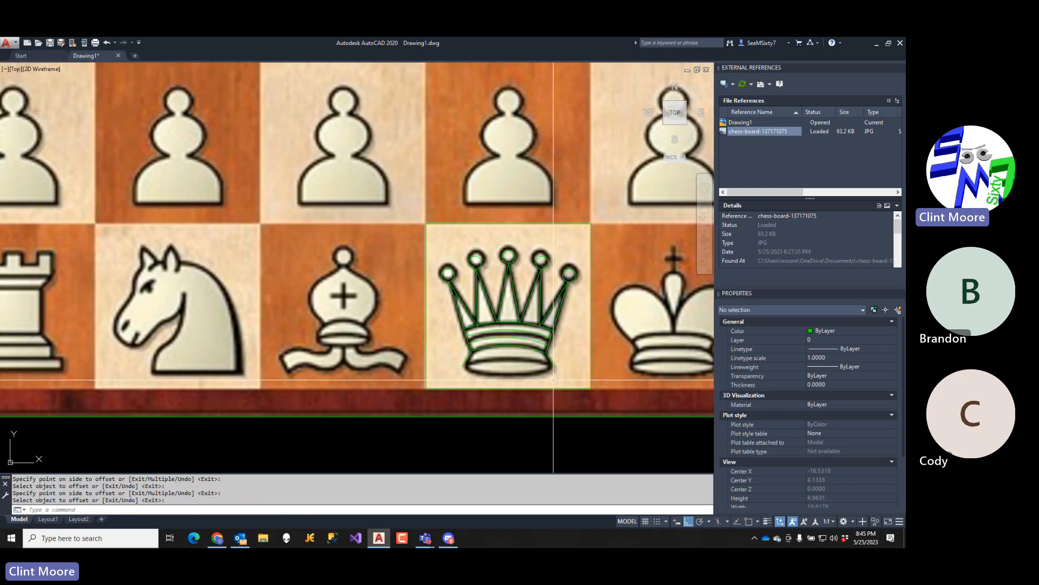
{"action": "middle_click_drag", "start_coordinate": [555, 369], "coordinate": [501, 345]}
{"action": "key", "text": "Escape"}
{"action": "key", "text": "Escape"}
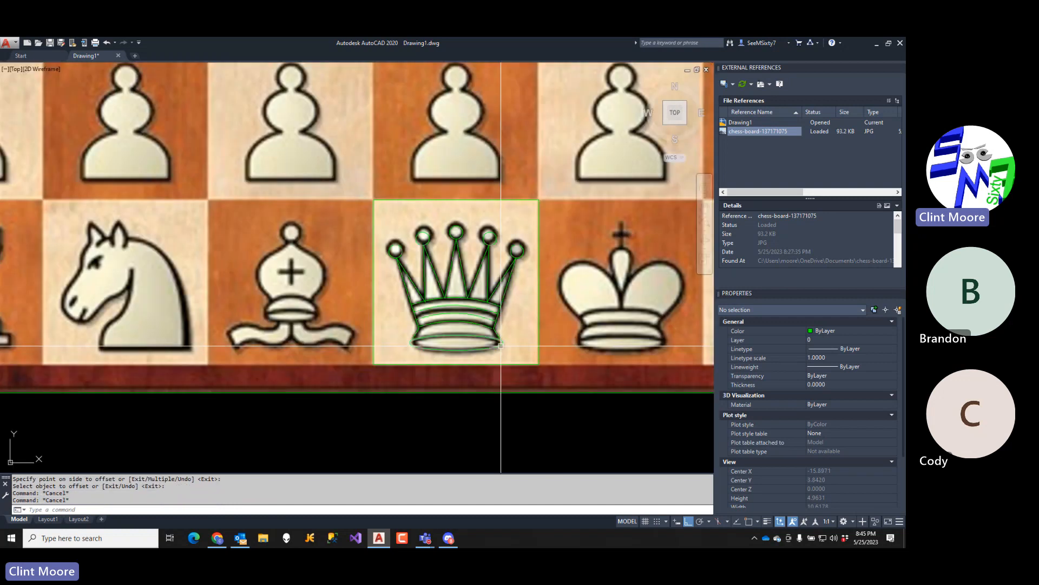
{"action": "type", "text": "bl"}
{"action": "key", "text": "Return"}
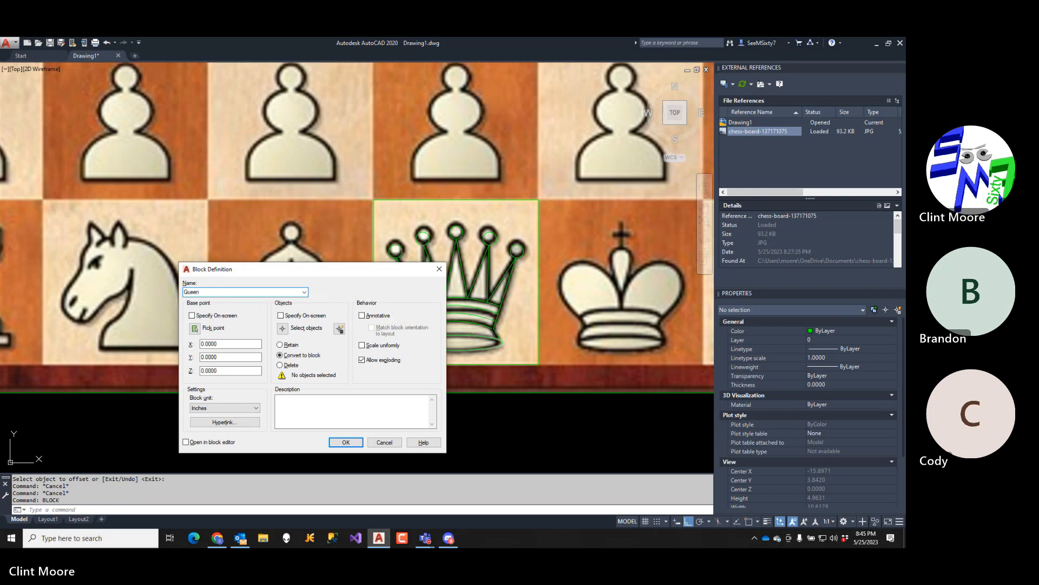
{"action": "left_click", "coordinate": [283, 329]}
{"action": "left_click", "coordinate": [376, 425]}
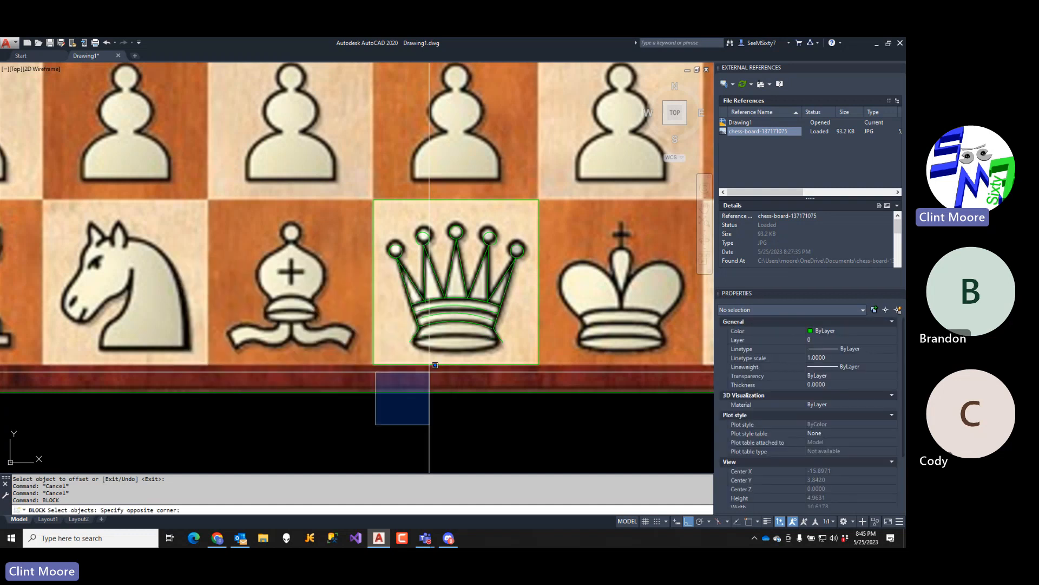
{"action": "left_click", "coordinate": [537, 207]}
{"action": "key", "text": "Return"}
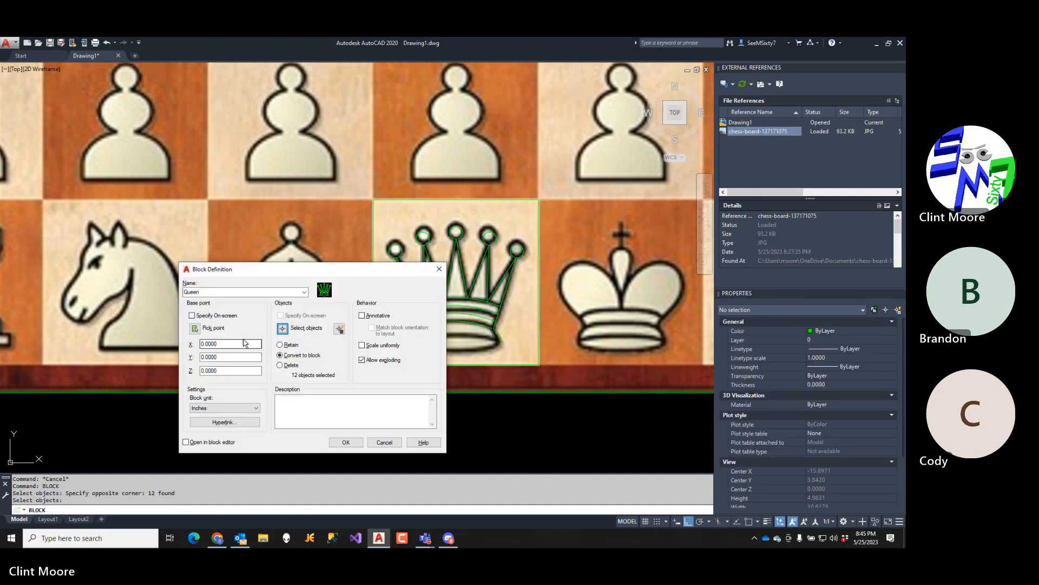
- Set the block's base point midway between the square's lower-left and upper-right corner endpoints, and create the block
{"action": "left_click", "coordinate": [192, 316]}
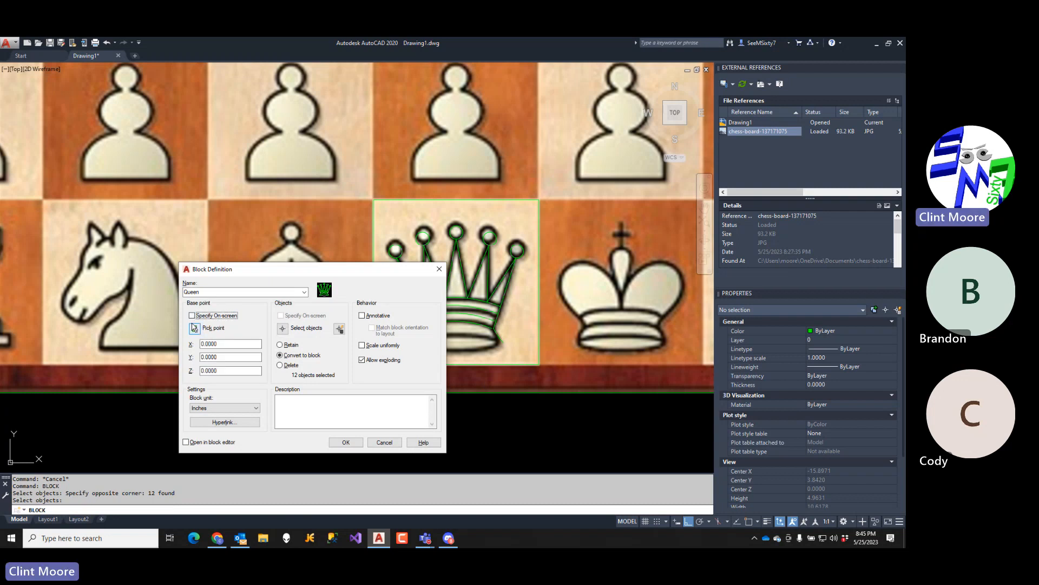
{"action": "left_click", "coordinate": [195, 328]}
{"action": "type", "text": "m2p"}
{"action": "key", "text": "Return"}
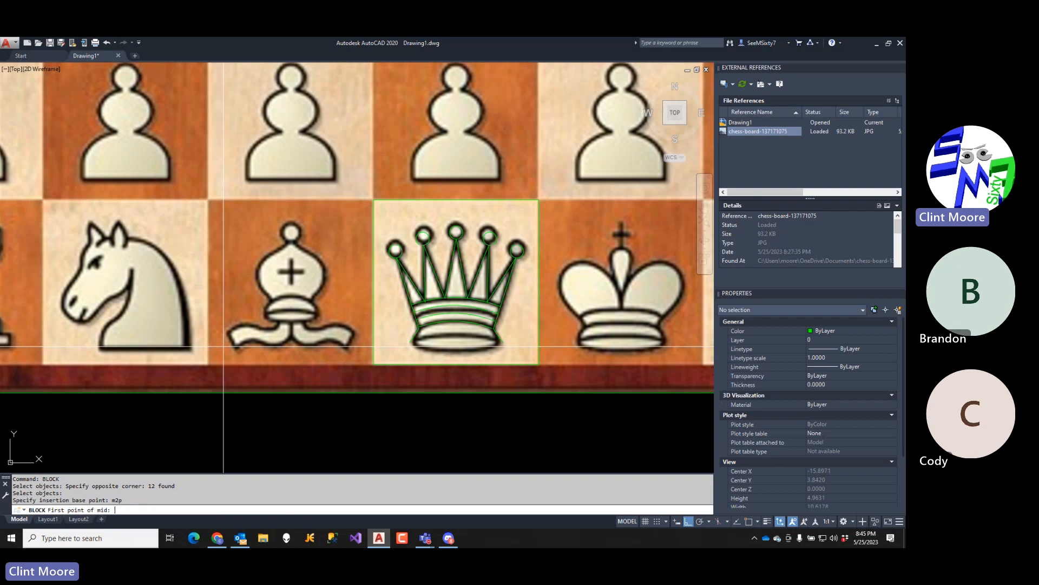
{"action": "type", "text": "endp"}
{"action": "key", "text": "Return"}
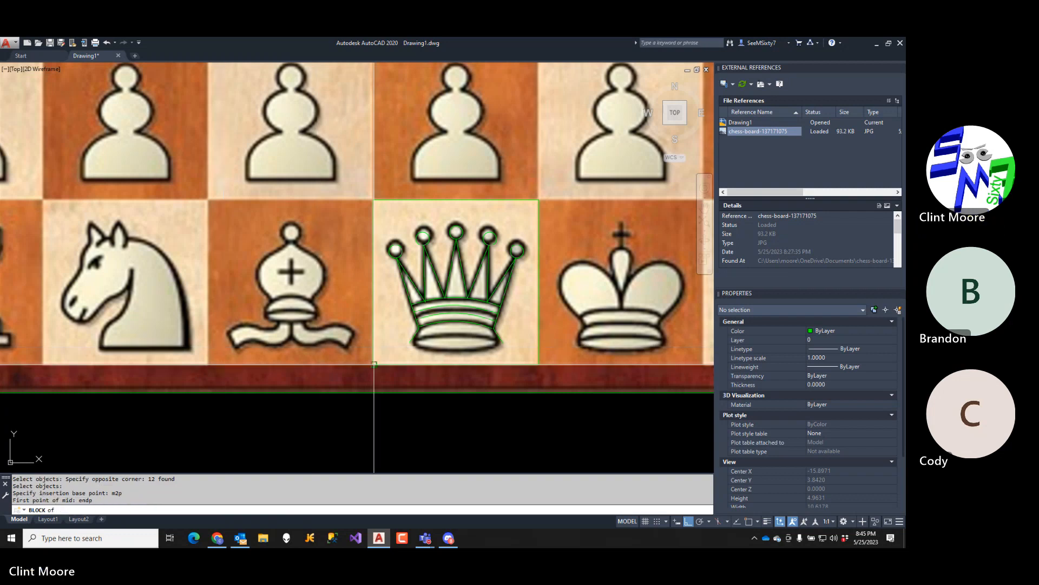
{"action": "left_click", "coordinate": [374, 365]}
{"action": "type", "text": "p"}
{"action": "key", "text": "Return"}
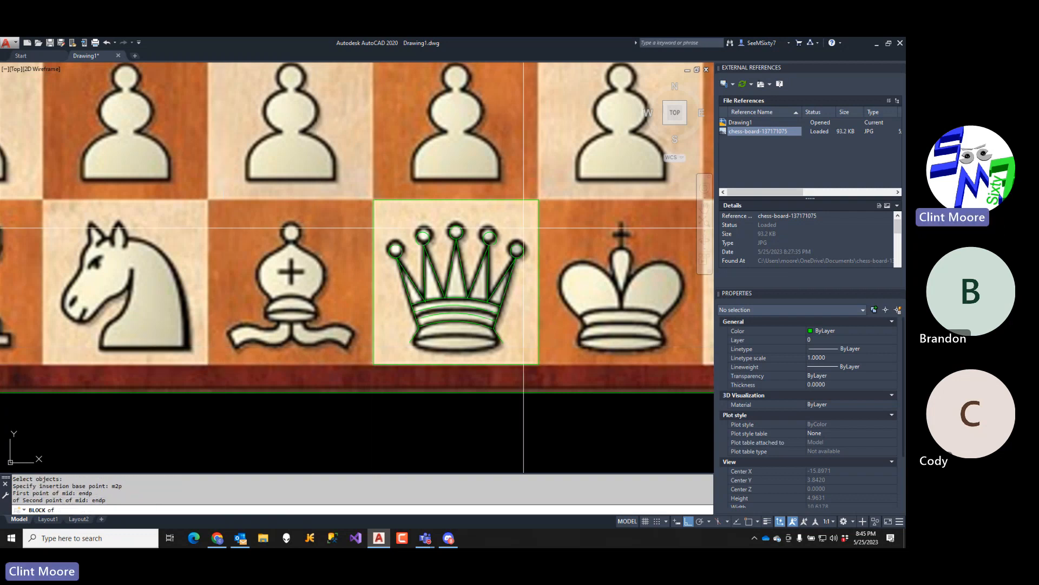
{"action": "left_click", "coordinate": [539, 199]}
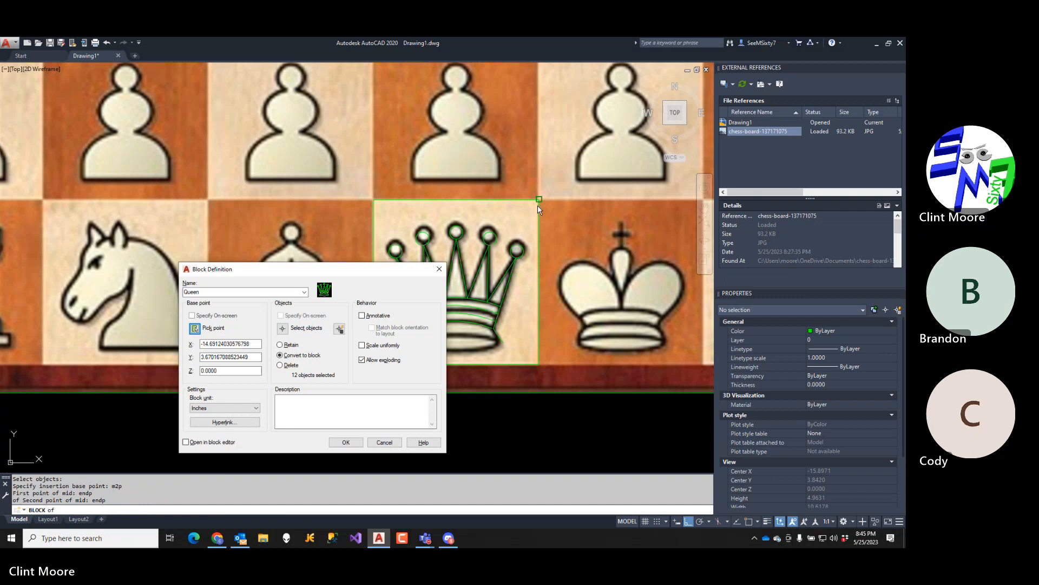
{"action": "left_click", "coordinate": [345, 443]}
- Move the queen block from its insertion point to coordinates 7,1 on the drawn chessboard
{"action": "scroll", "coordinate": [325, 391], "scroll_direction": "down", "scroll_amount": 3}
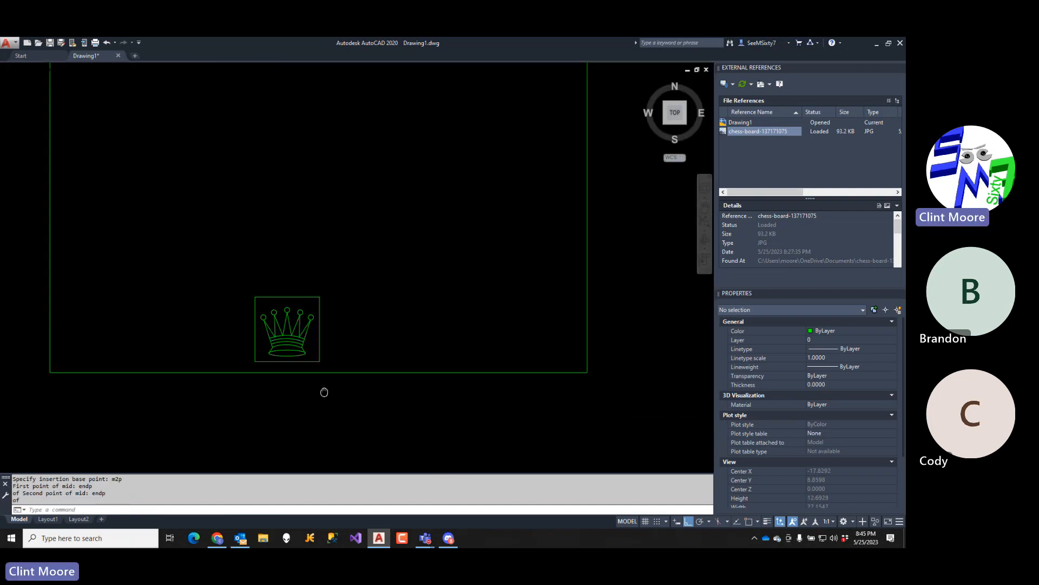
{"action": "key", "text": "Return"}
{"action": "left_click", "coordinate": [298, 349]}
{"action": "key", "text": "Return"}
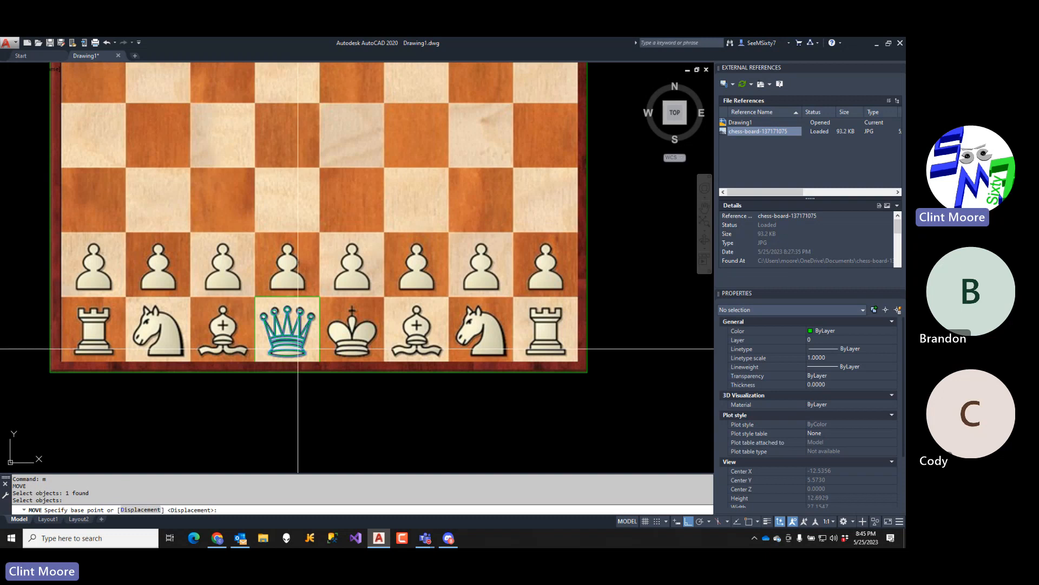
{"action": "key", "text": "Return"}
{"action": "left_click", "coordinate": [289, 335]}
{"action": "scroll", "coordinate": [388, 359], "scroll_direction": "down", "scroll_amount": 4}
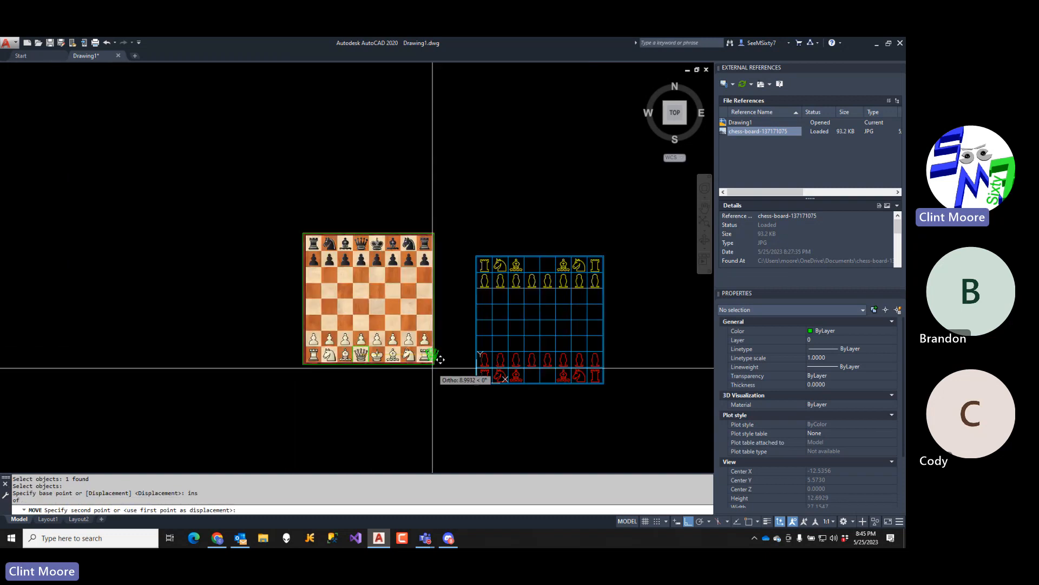
{"action": "middle_click_drag", "start_coordinate": [434, 363], "coordinate": [308, 355]}
{"action": "scroll", "coordinate": [349, 363], "scroll_direction": "up", "scroll_amount": 4}
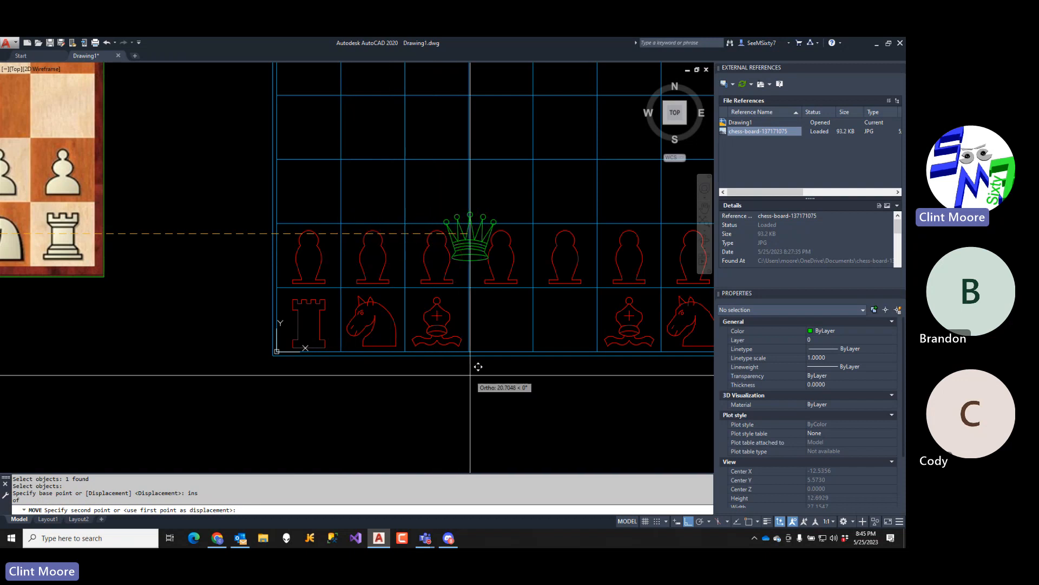
{"action": "type", "text": "7"}
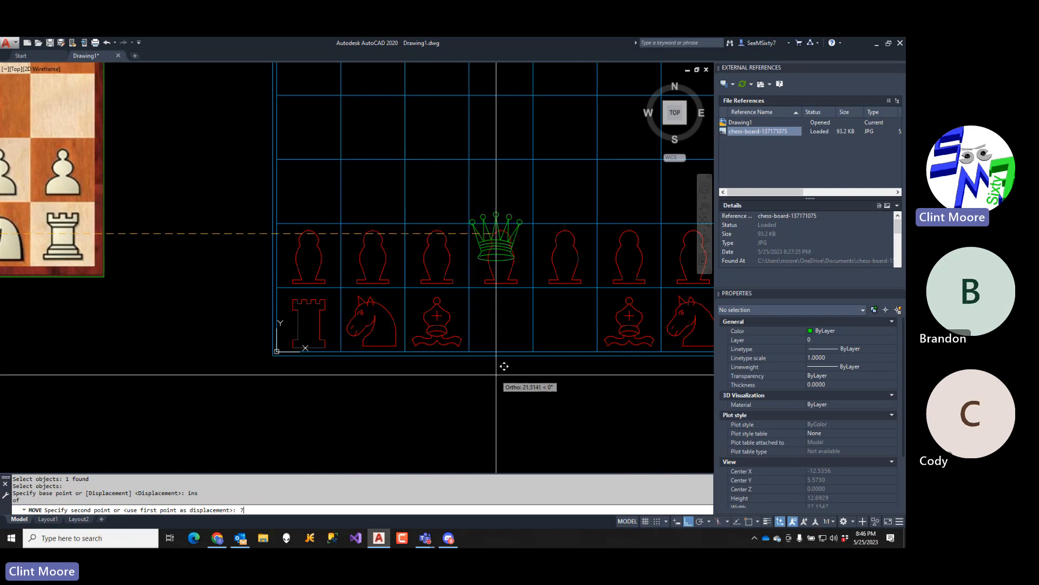
{"action": "type", "text": ",1"}
{"action": "key", "text": "Return"}
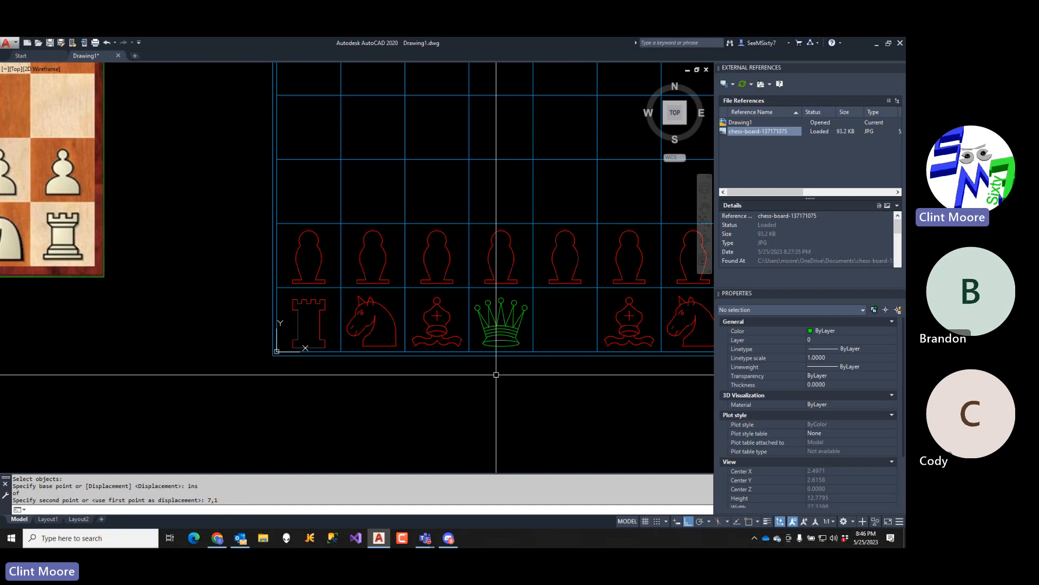
- Change the queen block to the RedSide layer by matching the red bishop beside it
{"action": "type", "text": "cl"}
{"action": "key", "text": "Return"}
{"action": "left_click", "coordinate": [507, 341]}
{"action": "key", "text": "Return"}
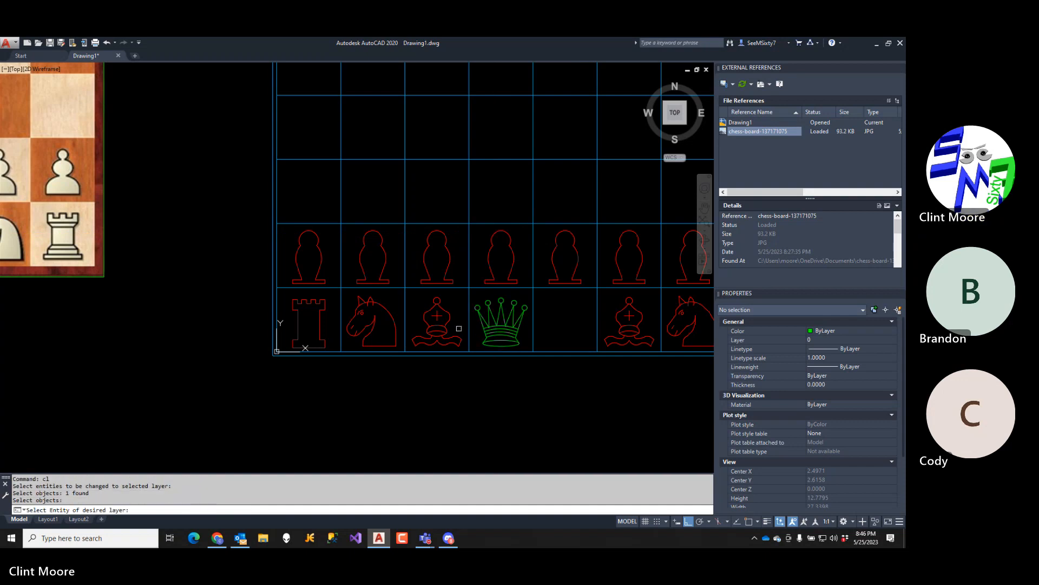
{"action": "left_click", "coordinate": [452, 322]}
{"action": "scroll", "coordinate": [475, 347], "scroll_direction": "down", "scroll_amount": 4}
{"action": "middle_click_drag", "start_coordinate": [503, 353], "coordinate": [424, 359]}
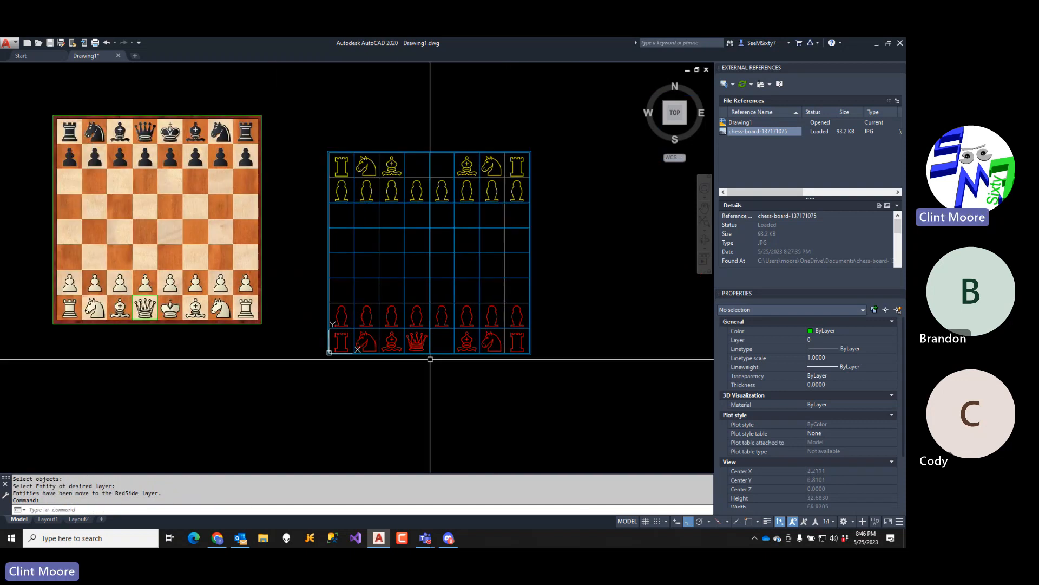
- Mirror the red queen block across the drawn chessboard's horizontal centre line, from the side edge's midpoint, keeping the original
{"action": "type", "text": "mi"}
{"action": "key", "text": "Return"}
{"action": "left_click", "coordinate": [416, 341]}
{"action": "key", "text": "Return"}
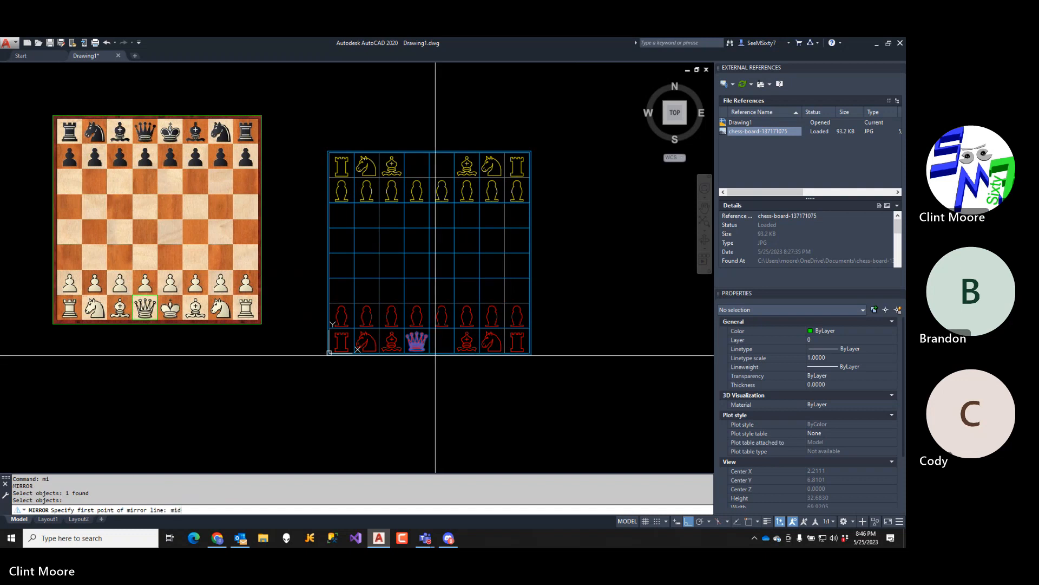
{"action": "type", "text": "mid"}
{"action": "key", "text": "Return"}
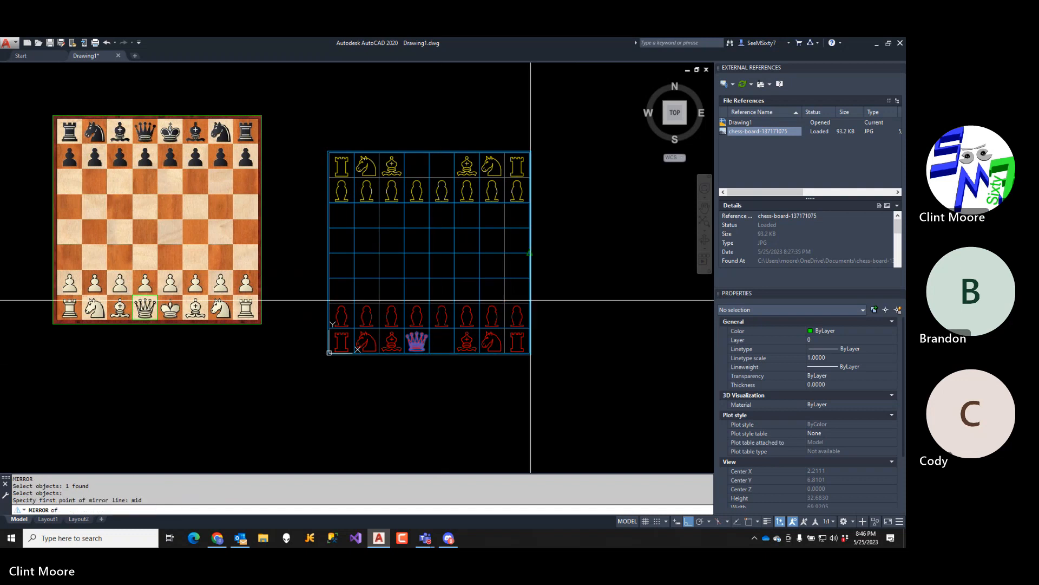
{"action": "left_click", "coordinate": [530, 243]}
{"action": "left_click", "coordinate": [496, 279]}
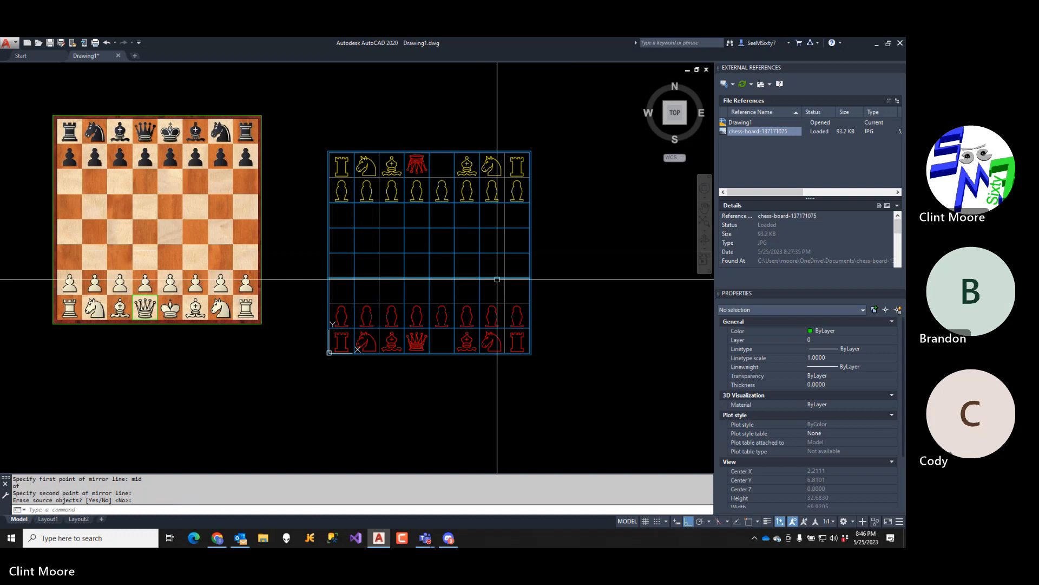
- Change the mirrored queen to the YellowSide layer by matching the yellow bishop beside it
{"action": "type", "text": "cl"}
{"action": "key", "text": "Return"}
{"action": "left_click", "coordinate": [415, 165]}
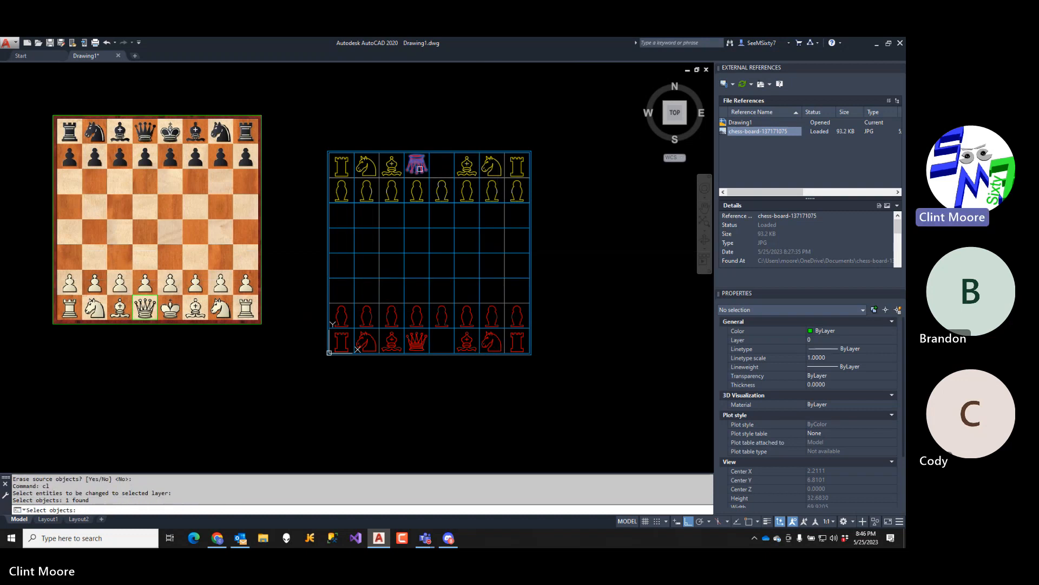
{"action": "key", "text": "Return"}
{"action": "left_click", "coordinate": [392, 172]}
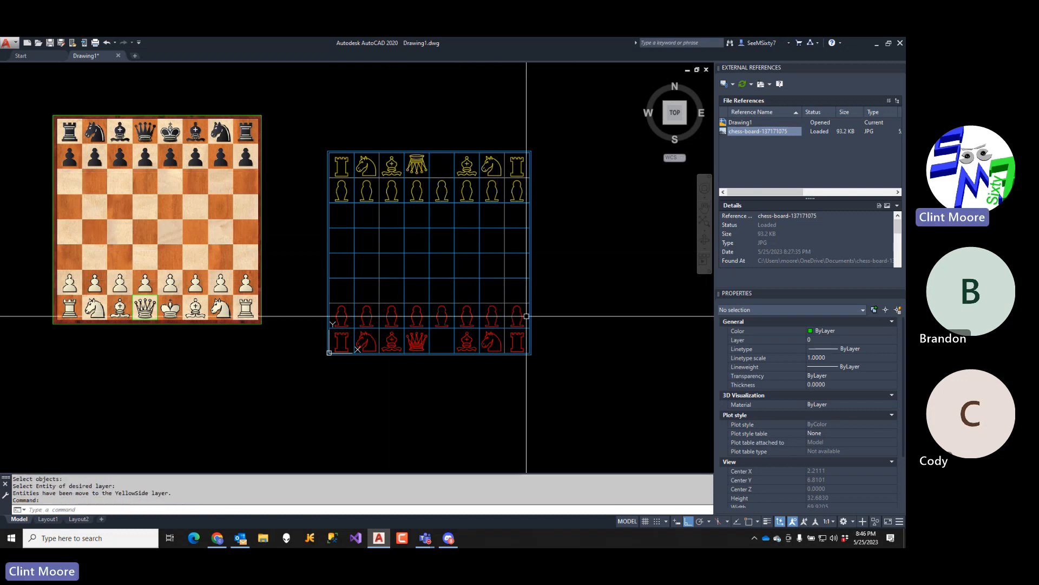
- Move the green outline square on the reference image 2 units horizontally from the white queen onto the white king
{"action": "scroll", "coordinate": [173, 316], "scroll_direction": "up", "scroll_amount": 6}
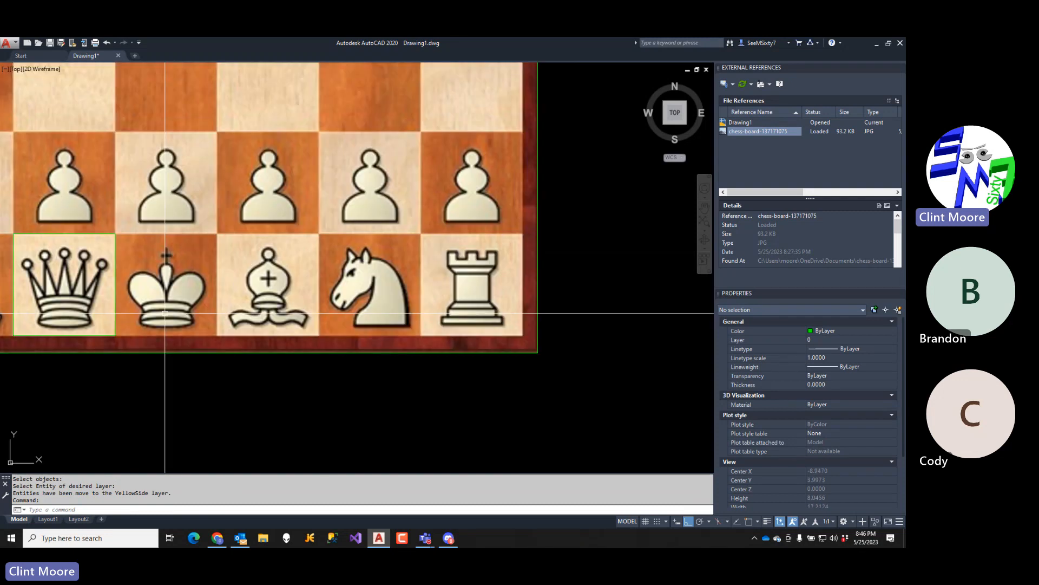
{"action": "middle_click_drag", "start_coordinate": [170, 317], "coordinate": [298, 338]}
{"action": "type", "text": "m"}
{"action": "key", "text": "Return"}
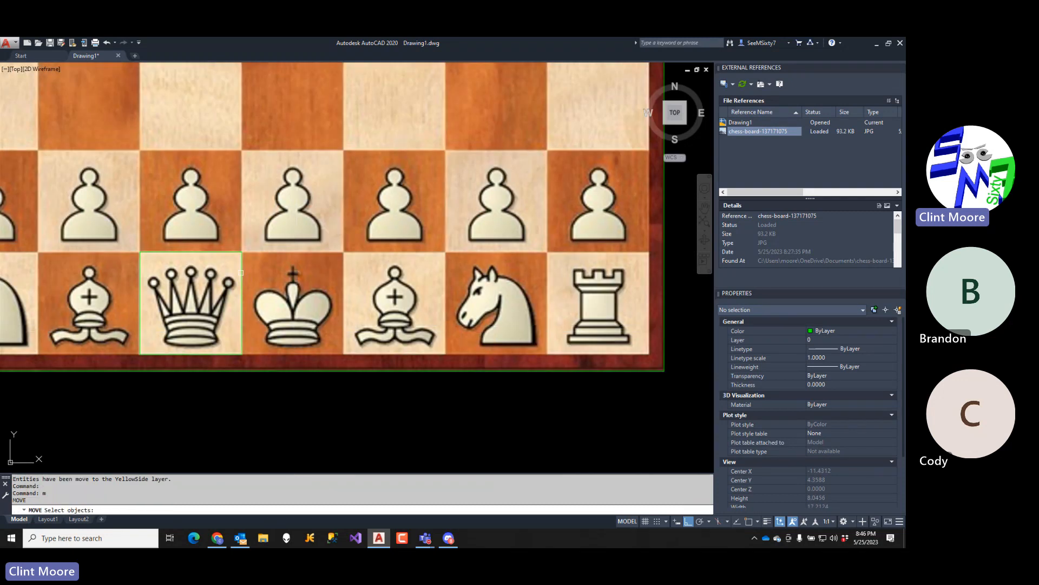
{"action": "left_click", "coordinate": [241, 272]}
{"action": "key", "text": "Return"}
{"action": "left_click", "coordinate": [243, 302]}
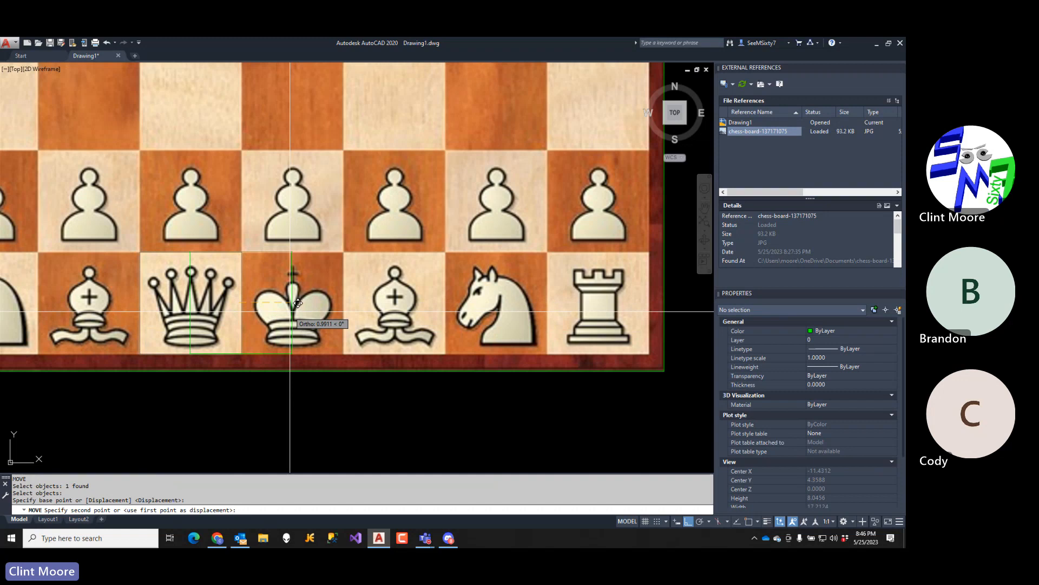
{"action": "type", "text": "2"}
{"action": "key", "text": "Return"}
{"action": "scroll", "coordinate": [437, 357], "scroll_direction": "up", "scroll_amount": 4}
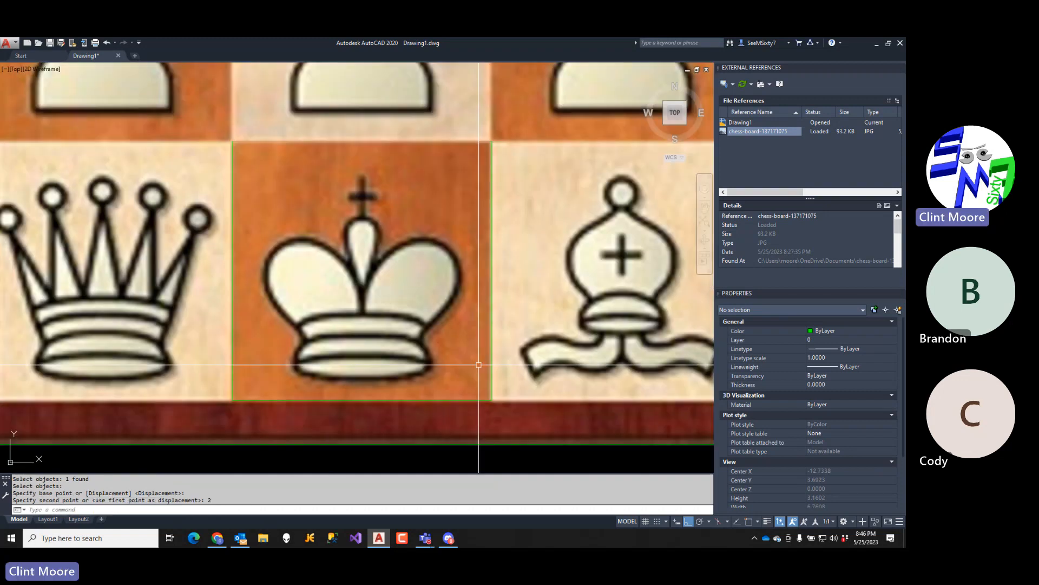
{"action": "type", "text": "c"}
{"action": "key", "text": "Return"}
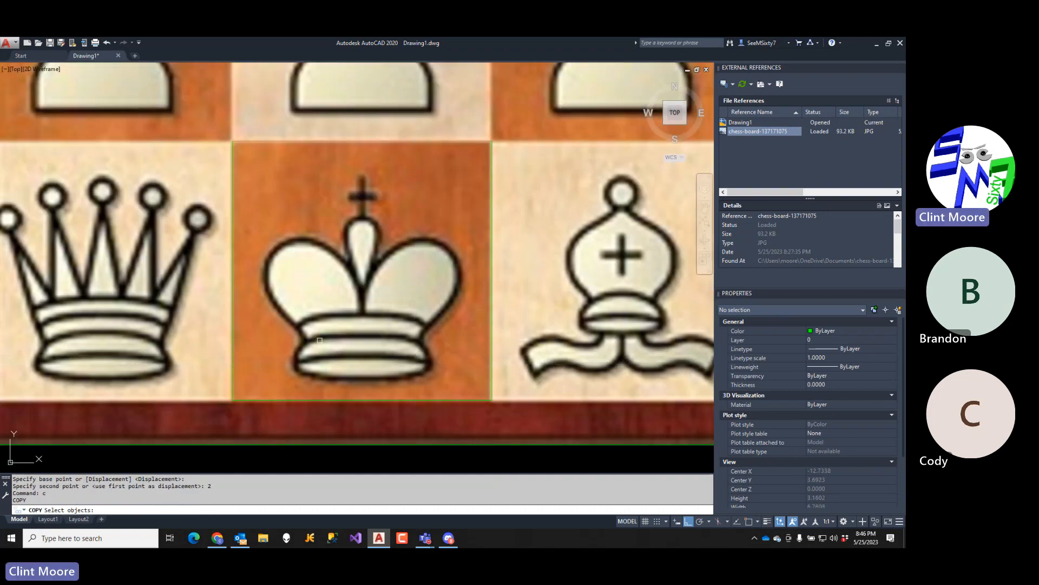
{"action": "key", "text": "Escape"}
- Start copying the red queen block, with its base point midway between its square's lower-left and upper-right corners
{"action": "scroll", "coordinate": [387, 353], "scroll_direction": "down", "scroll_amount": 4}
{"action": "middle_click_drag", "start_coordinate": [565, 396], "coordinate": [327, 367]}
{"action": "scroll", "coordinate": [486, 386], "scroll_direction": "down", "scroll_amount": 1}
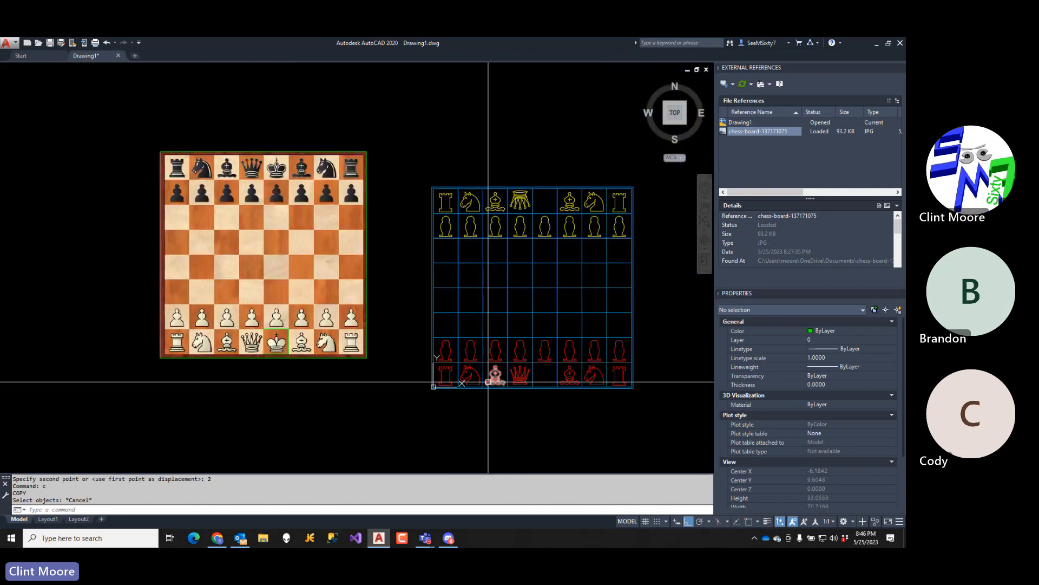
{"action": "scroll", "coordinate": [545, 397], "scroll_direction": "up", "scroll_amount": 4}
{"action": "type", "text": "c"}
{"action": "key", "text": "Return"}
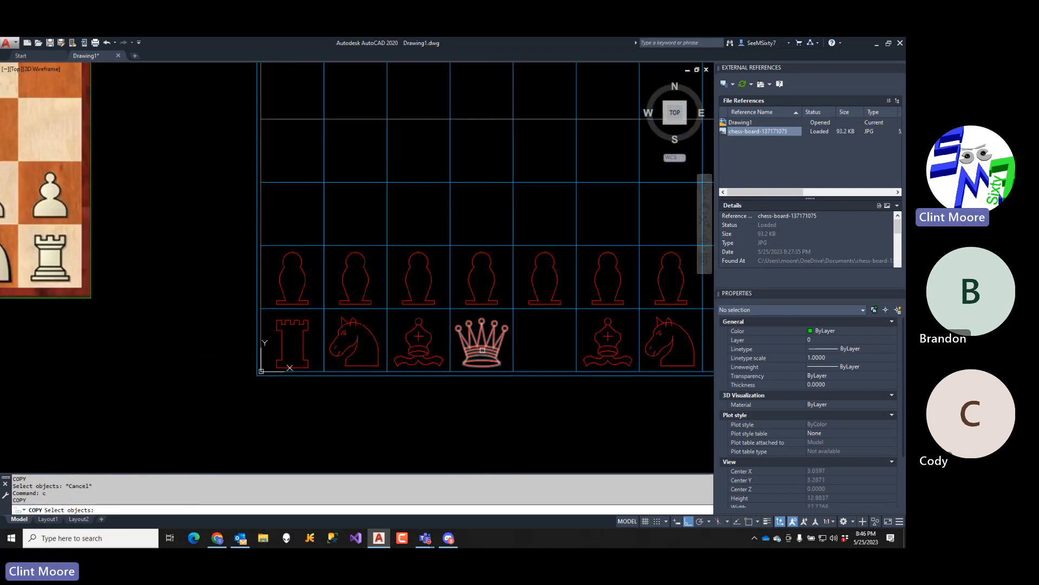
{"action": "left_click", "coordinate": [482, 350]}
{"action": "key", "text": "Return"}
{"action": "type", "text": "m2p["}
{"action": "key", "text": "Return"}
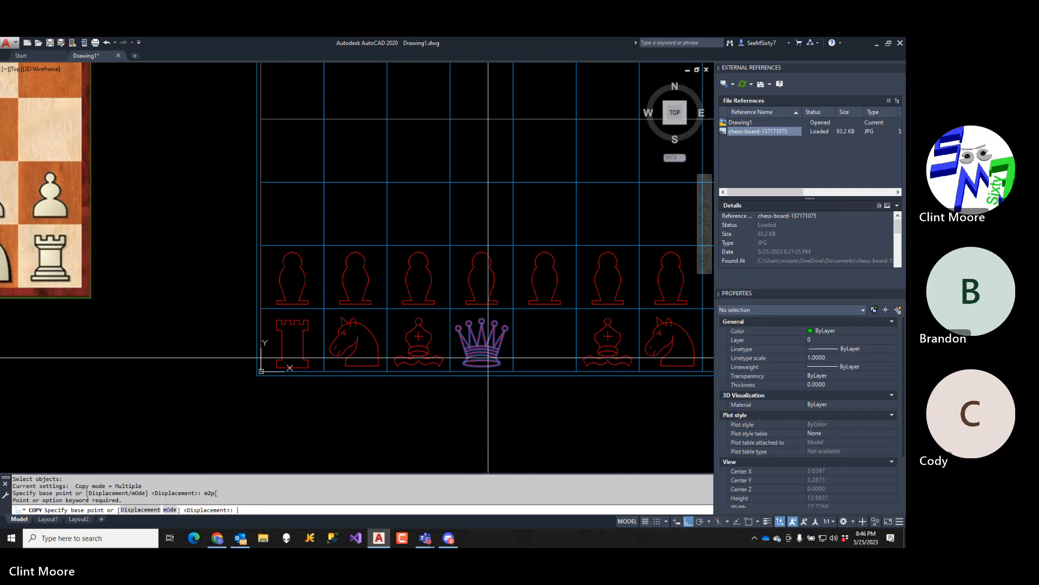
{"action": "type", "text": "m"}
{"action": "type", "text": "2p"}
{"action": "key", "text": "Return"}
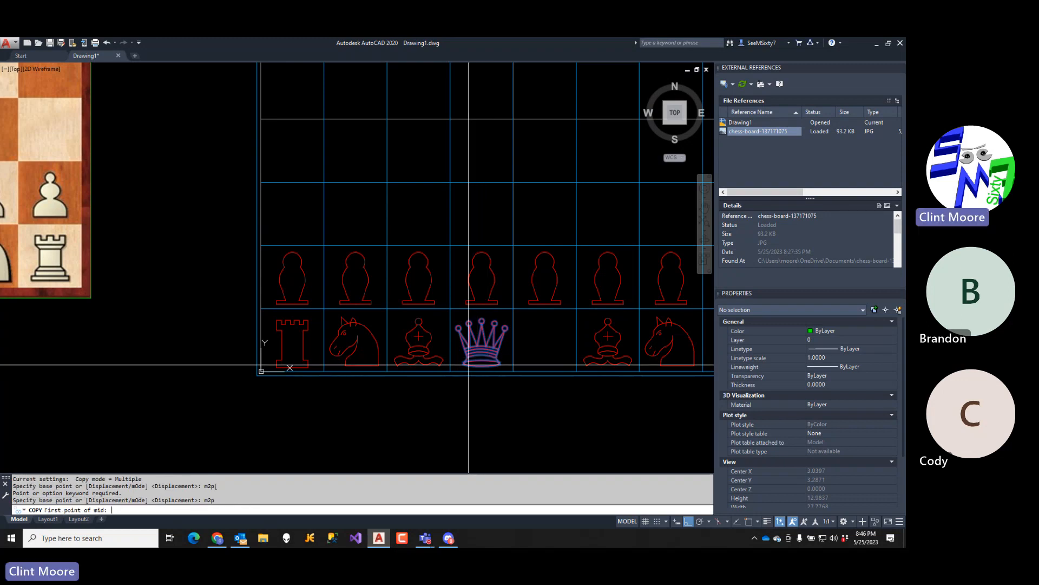
{"action": "type", "text": "endp"}
{"action": "key", "text": "Return"}
{"action": "left_click", "coordinate": [261, 372]}
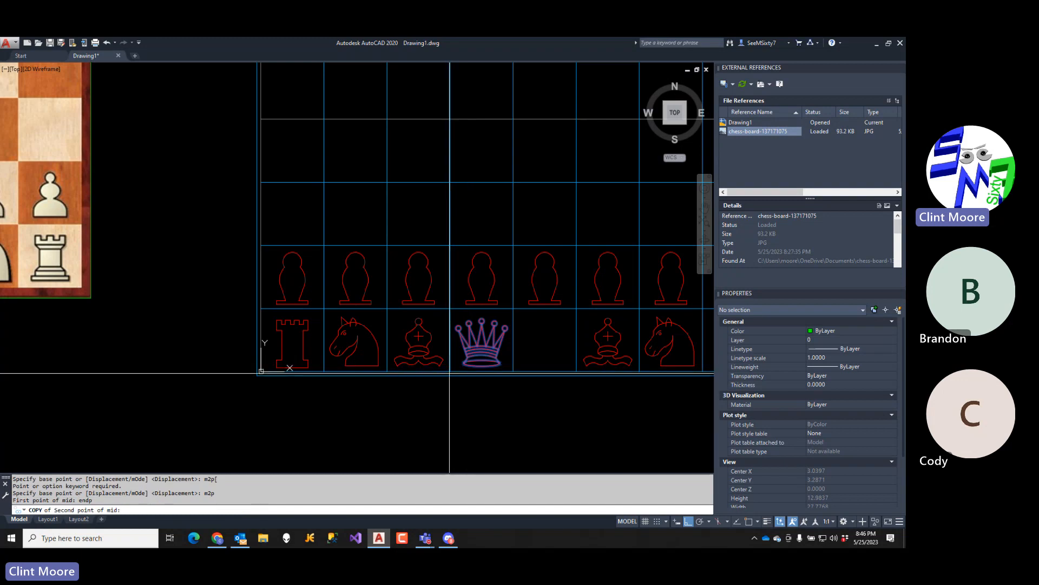
{"action": "type", "text": "endp"}
{"action": "key", "text": "Return"}
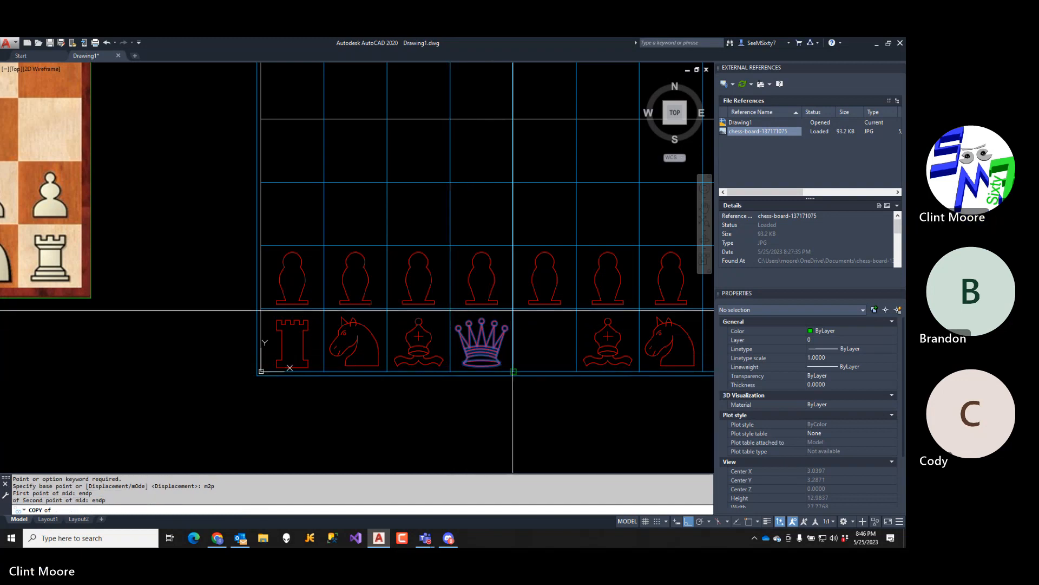
{"action": "left_click", "coordinate": [516, 341]}
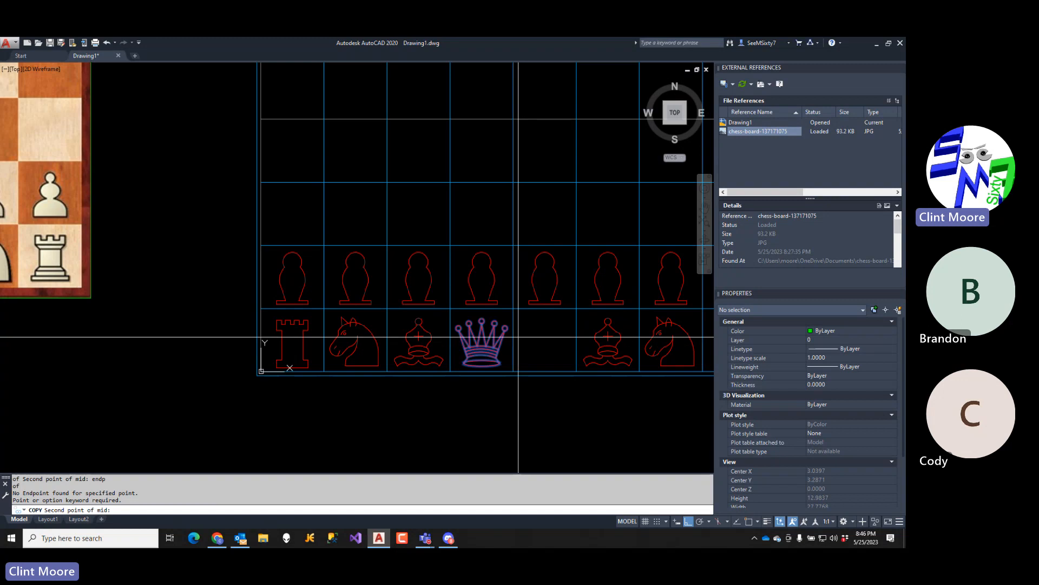
{"action": "type", "text": "int"}
{"action": "key", "text": "Return"}
{"action": "left_click", "coordinate": [512, 307]}
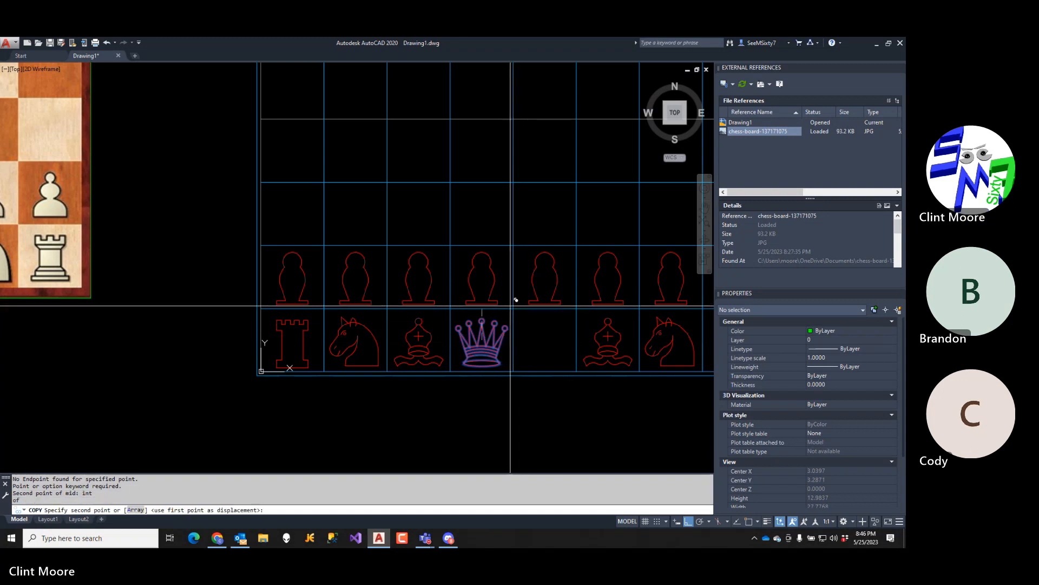
- Place the queen copy over the reference king, midway between opposite corner endpoints of the green square, and finish copying
{"action": "scroll", "coordinate": [343, 348], "scroll_direction": "down", "scroll_amount": 3}
{"action": "middle_click_drag", "start_coordinate": [344, 348], "coordinate": [455, 355]}
{"action": "scroll", "coordinate": [410, 325], "scroll_direction": "up", "scroll_amount": 6}
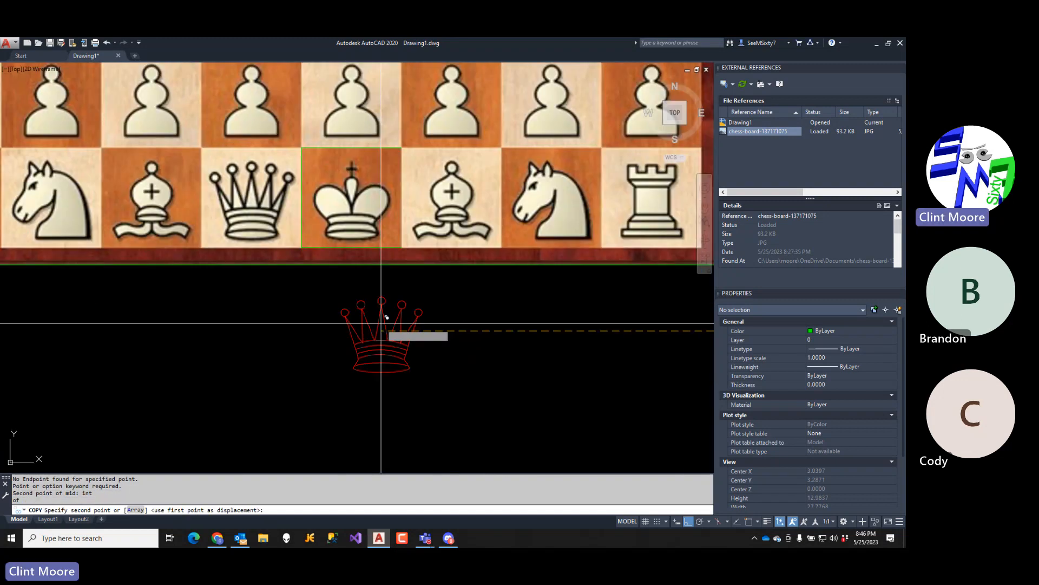
{"action": "type", "text": "m"}
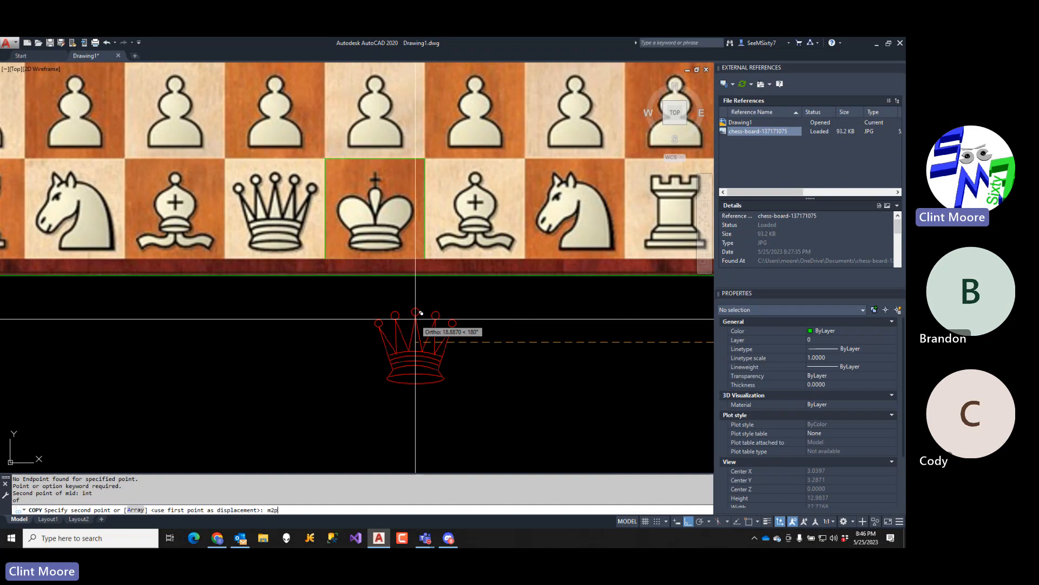
{"action": "type", "text": "2p"}
{"action": "key", "text": "Return"}
{"action": "type", "text": "endp"}
{"action": "key", "text": "Return"}
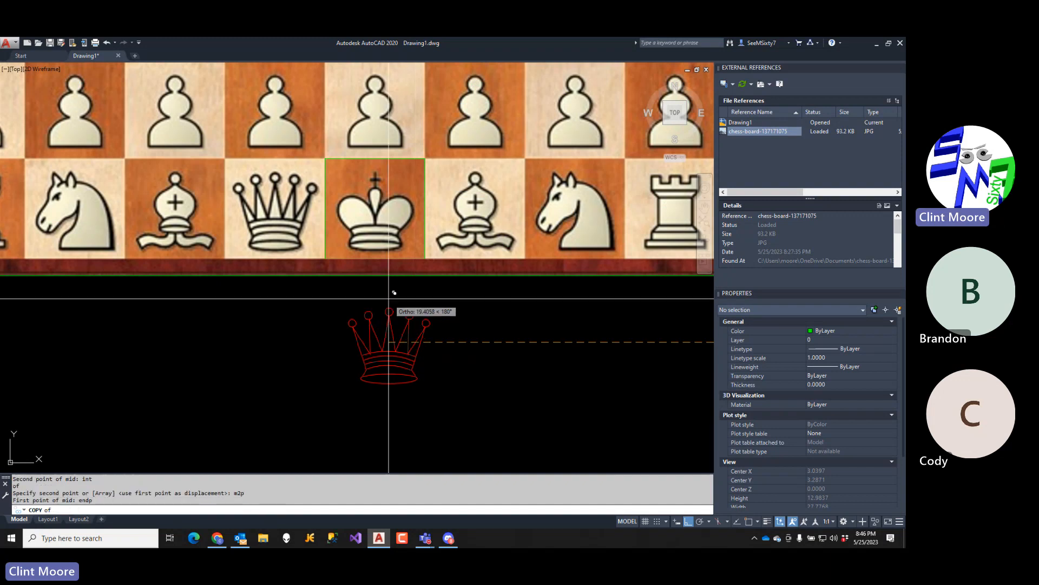
{"action": "left_click", "coordinate": [330, 258]}
{"action": "type", "text": "endp"}
{"action": "key", "text": "Return"}
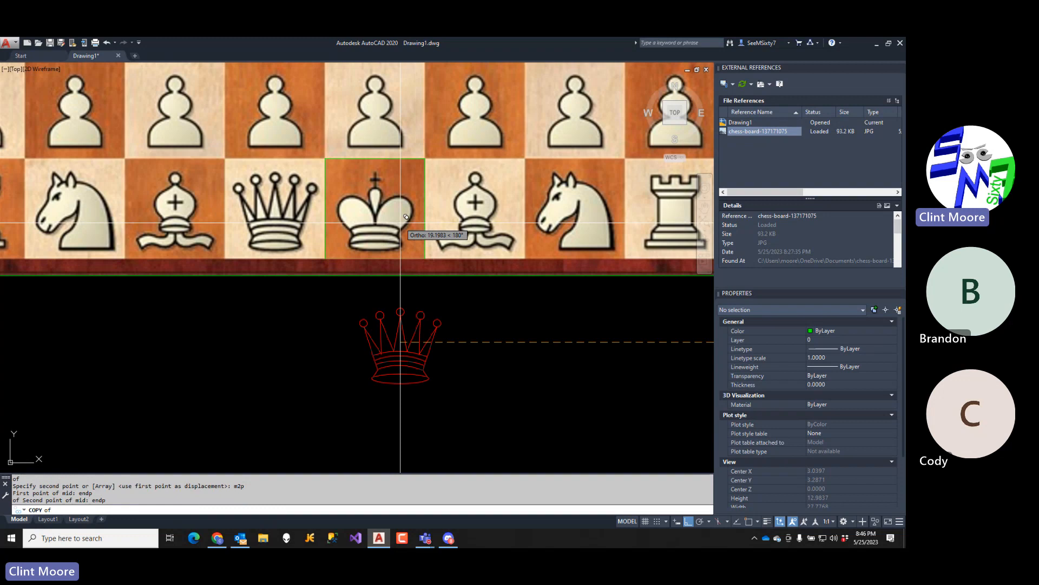
{"action": "left_click", "coordinate": [423, 160]}
{"action": "type", "text": "endp"}
{"action": "key", "text": "Return"}
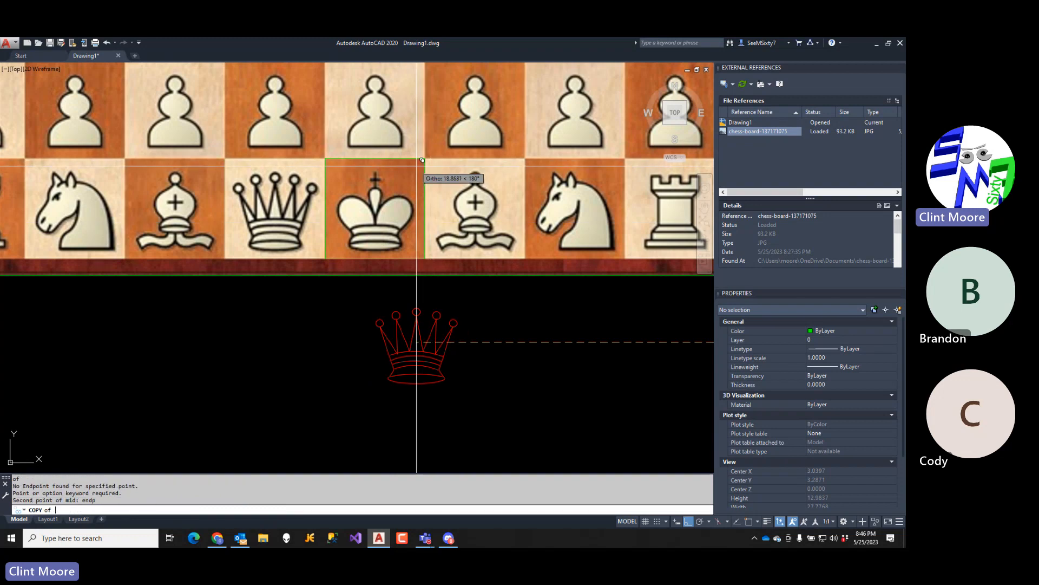
{"action": "left_click", "coordinate": [424, 259]}
{"action": "key", "text": "Return"}
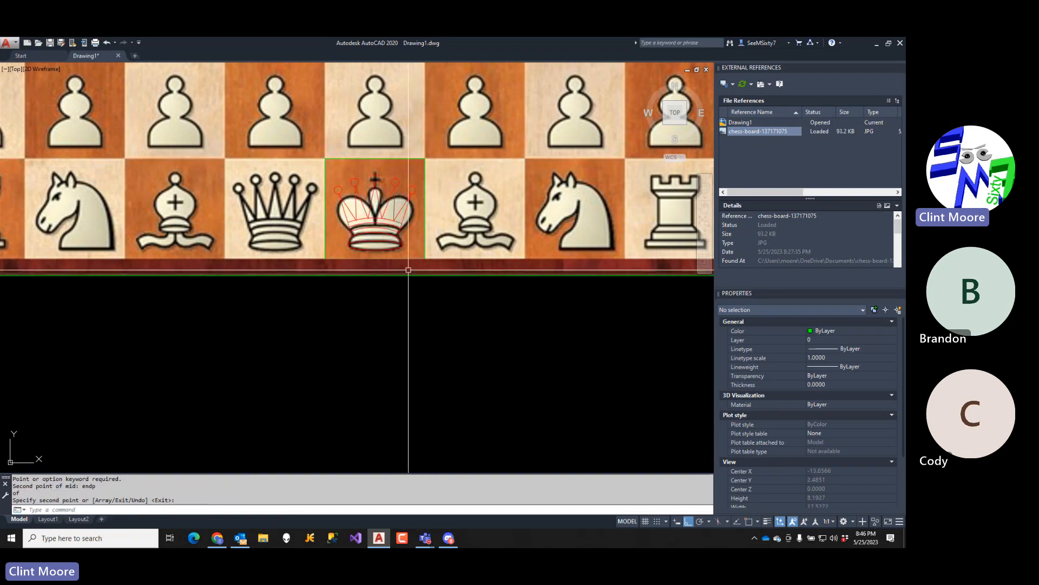
- Explode the queen copy over the king and check its separate outline objects
{"action": "type", "text": "x"}
{"action": "key", "text": "Return"}
{"action": "left_click", "coordinate": [403, 226]}
{"action": "key", "text": "Return"}
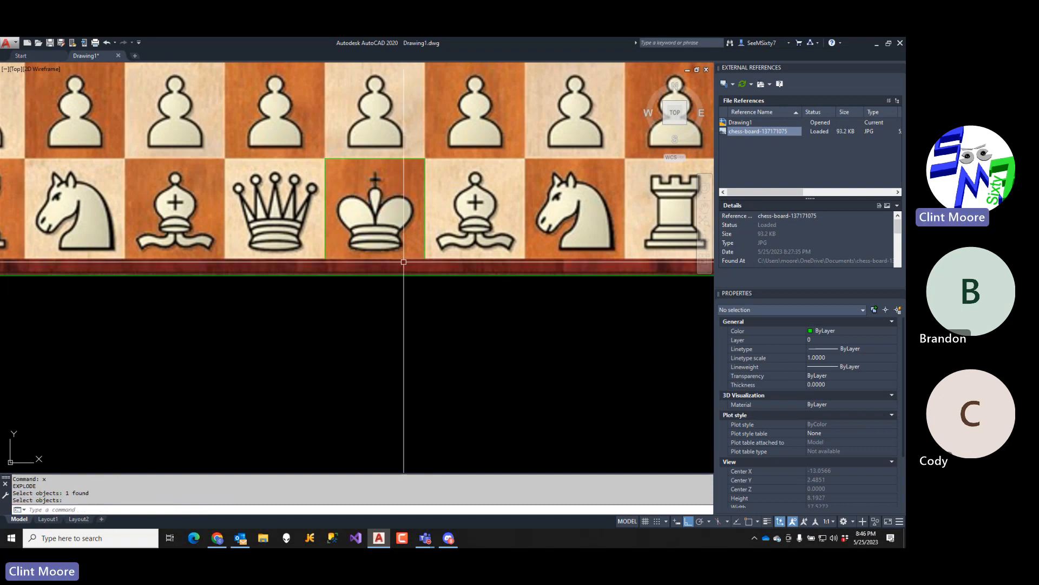
{"action": "left_click", "coordinate": [317, 325]}
{"action": "left_click", "coordinate": [434, 182]}
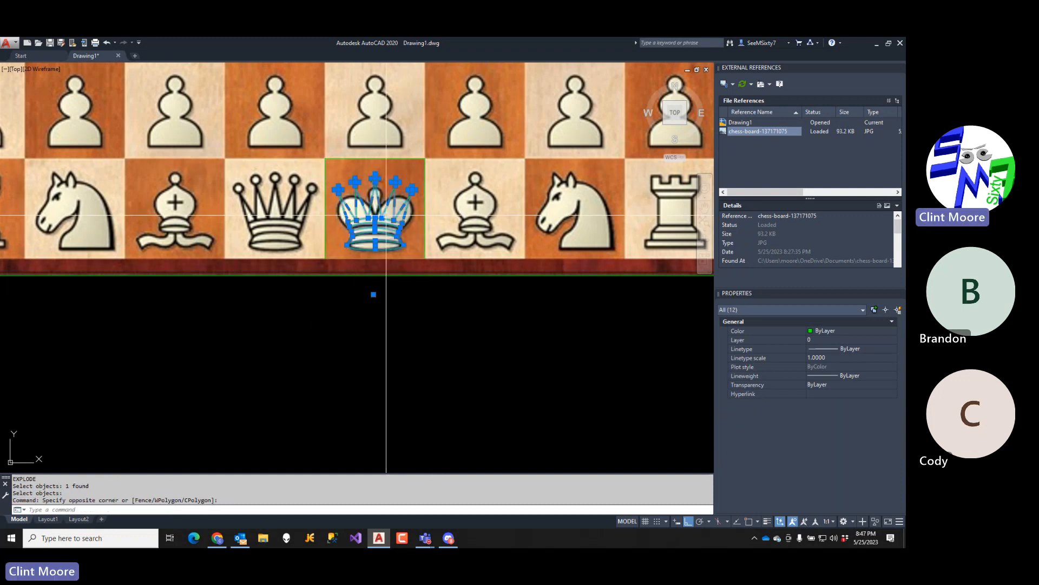
{"action": "scroll", "coordinate": [385, 214], "scroll_direction": "up", "scroll_amount": 4}
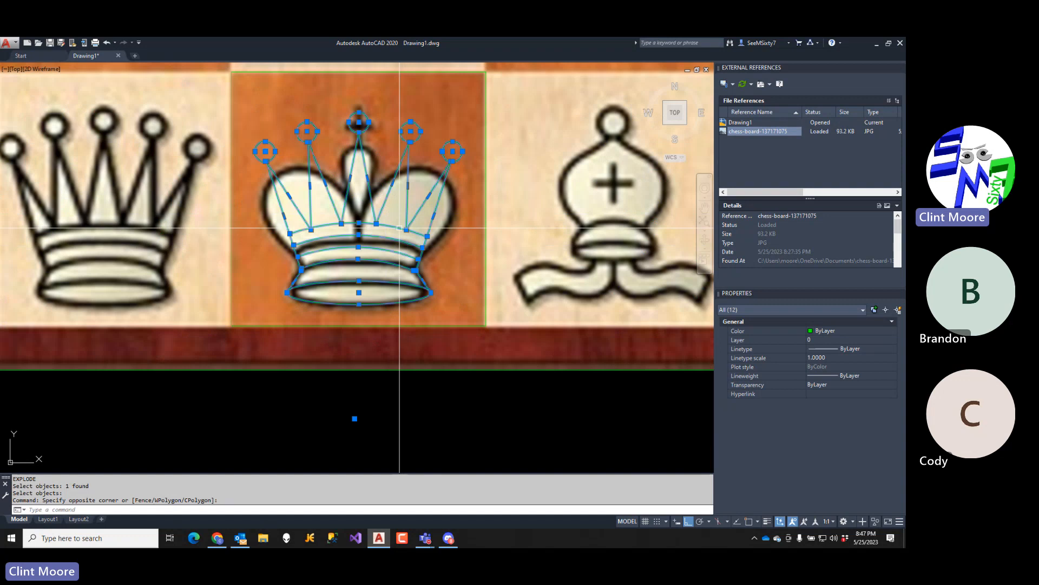
{"action": "key", "text": "Escape"}
{"action": "key", "text": "Escape"}
- Erase the five crown circles and the two upper band arcs from the exploded queen, and check the remaining objects
{"action": "type", "text": "e"}
{"action": "key", "text": "Return"}
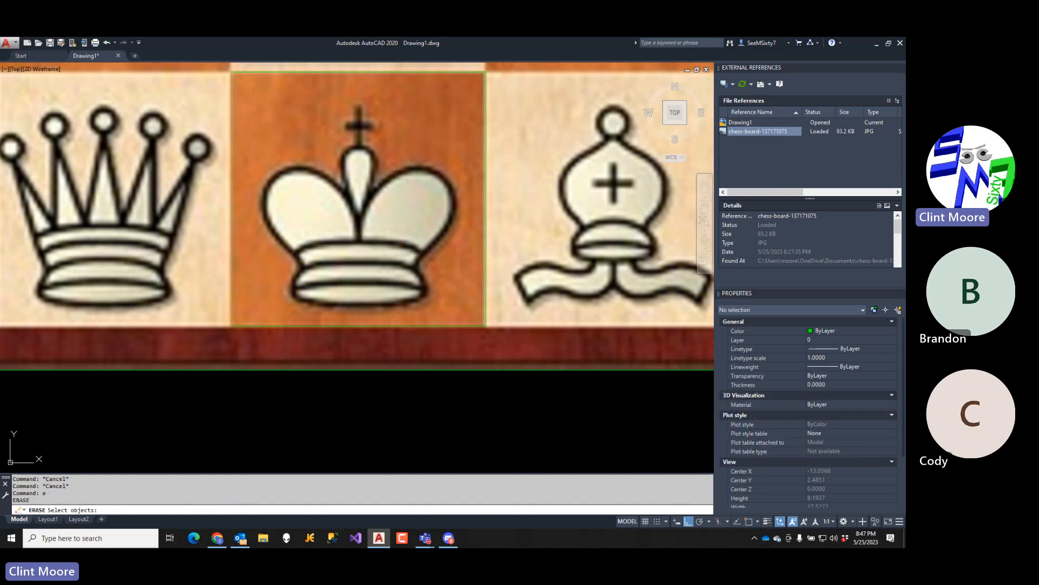
{"action": "left_click", "coordinate": [245, 266]}
{"action": "left_click", "coordinate": [465, 115]}
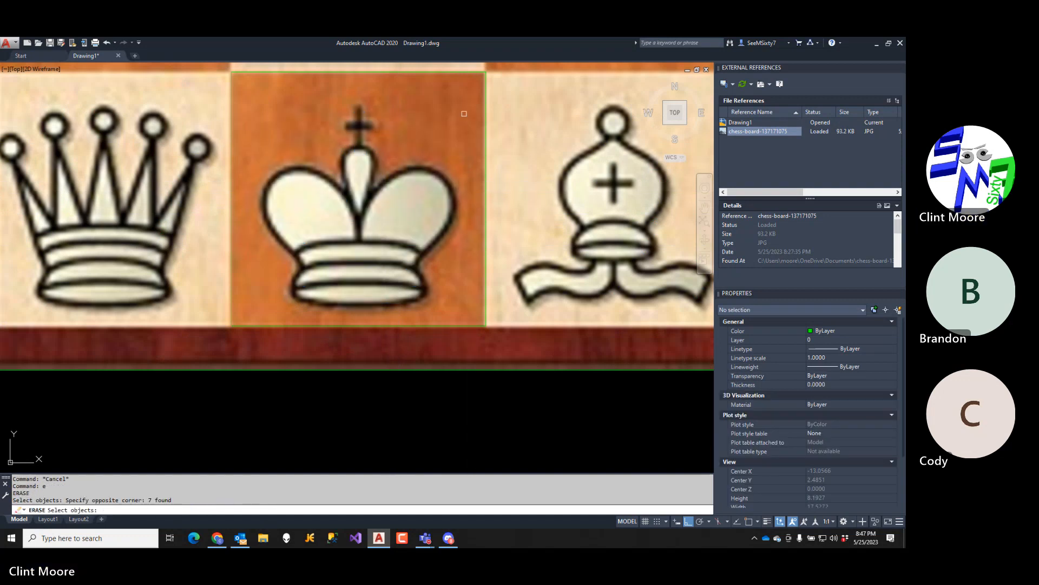
{"action": "left_click", "coordinate": [246, 84]}
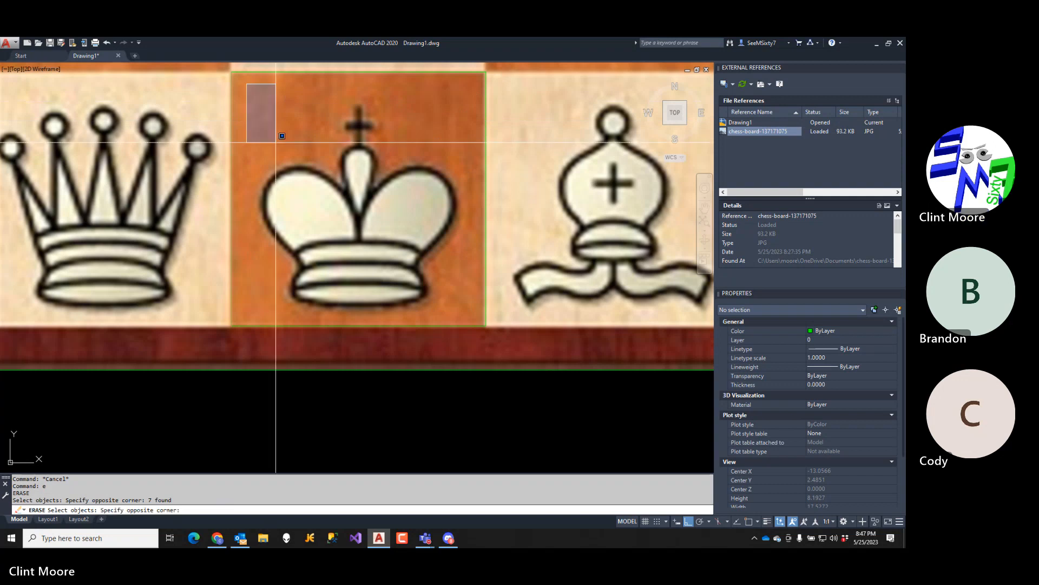
{"action": "left_click", "coordinate": [483, 218]}
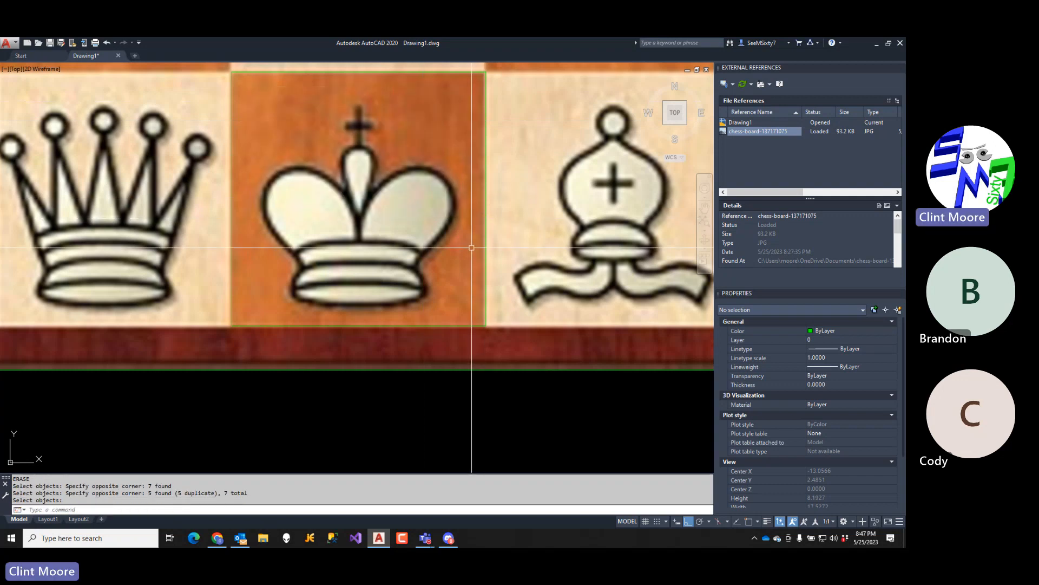
{"action": "left_click", "coordinate": [263, 420]}
{"action": "left_click", "coordinate": [483, 108]}
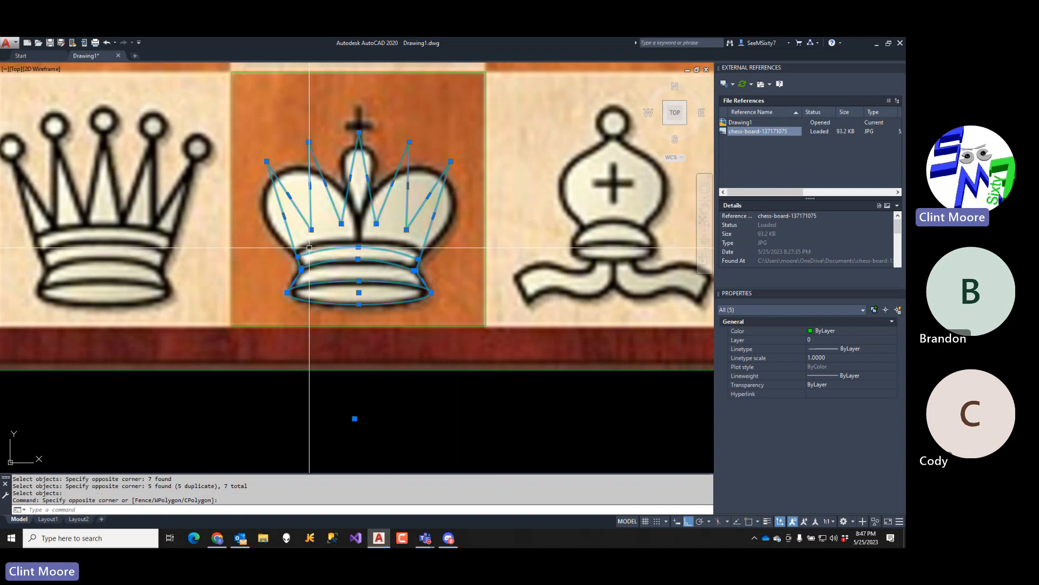
{"action": "key", "text": "Escape"}
{"action": "key", "text": "Escape"}
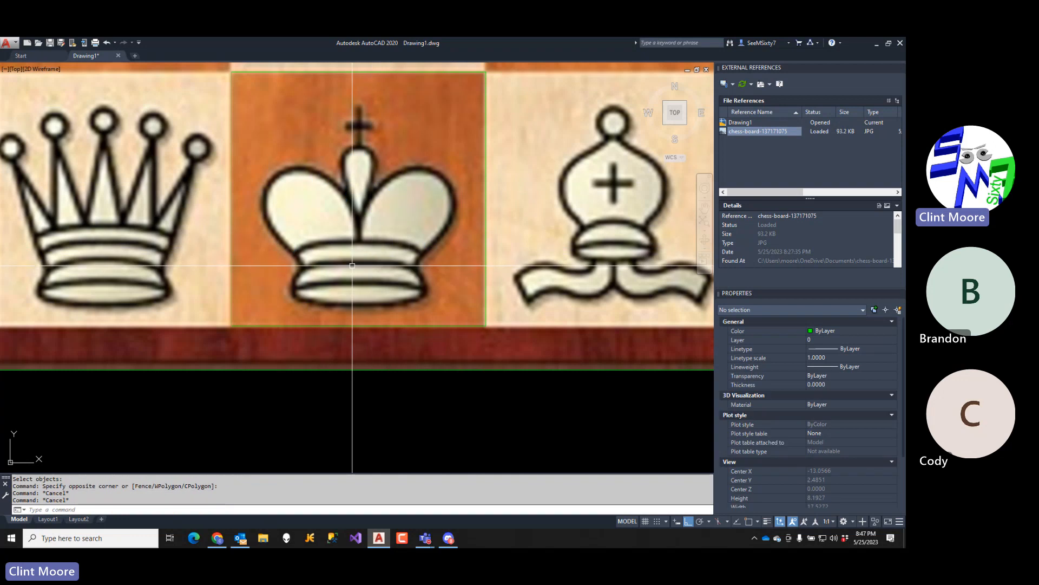
- Try to trim the leftover crown lines beside the band, using the exploded queen's upper band arc as the cutting edge
{"action": "key", "text": "Return"}
{"action": "left_click", "coordinate": [353, 247]}
{"action": "key", "text": "Return"}
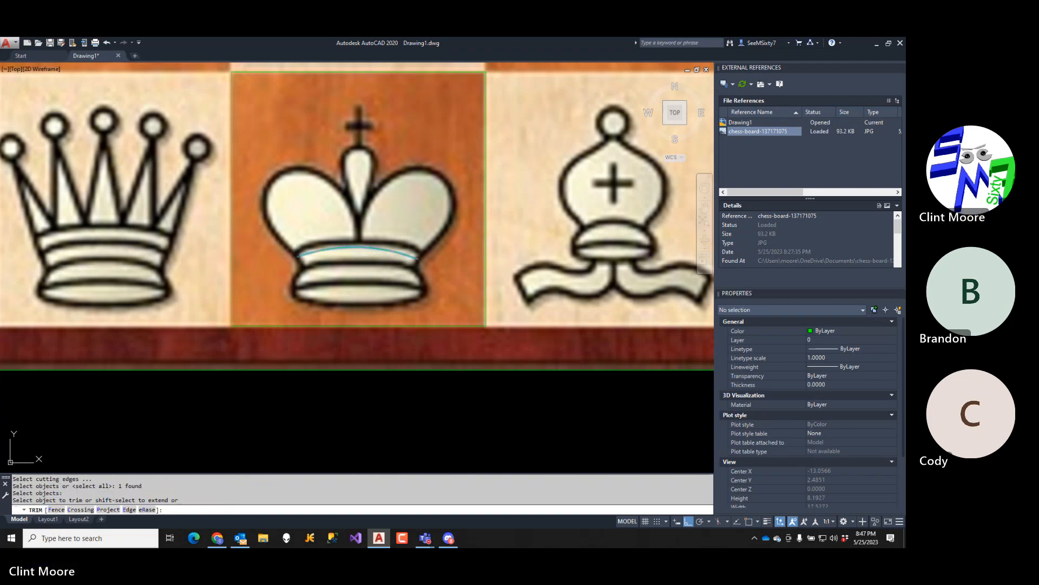
{"action": "left_click", "coordinate": [426, 245]}
{"action": "left_click", "coordinate": [429, 248]}
{"action": "left_click", "coordinate": [417, 255]}
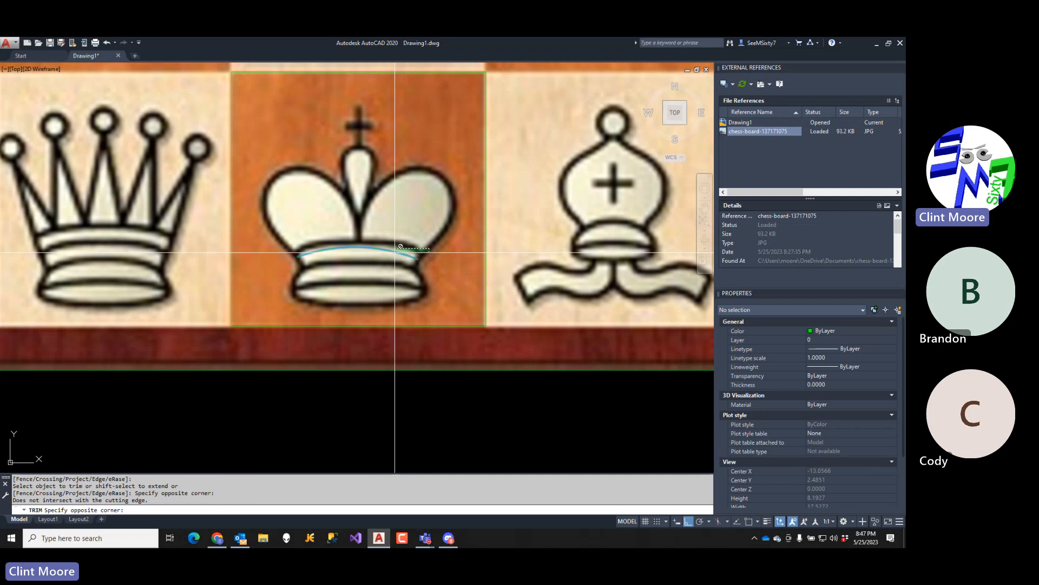
{"action": "left_click", "coordinate": [395, 254]}
{"action": "left_click", "coordinate": [413, 266]}
{"action": "key", "text": "Escape"}
{"action": "key", "text": "Escape"}
- Extend both ends of the upper band arc to the slanted outer lines of the crown outline
{"action": "scroll", "coordinate": [413, 269], "scroll_direction": "up", "scroll_amount": 8}
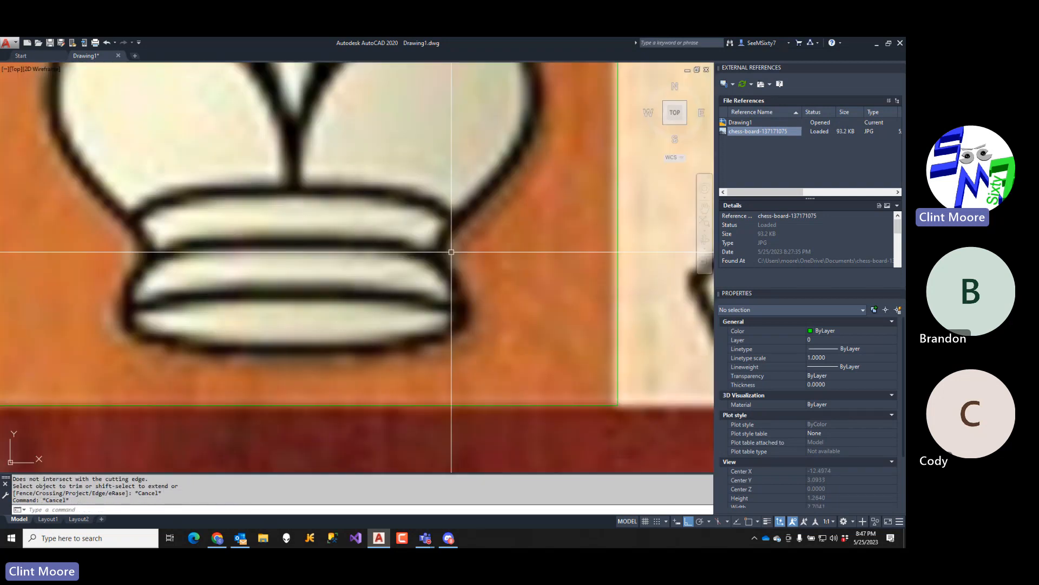
{"action": "type", "text": "ex"}
{"action": "key", "text": "Return"}
{"action": "left_click", "coordinate": [497, 226]}
{"action": "left_click", "coordinate": [469, 193]}
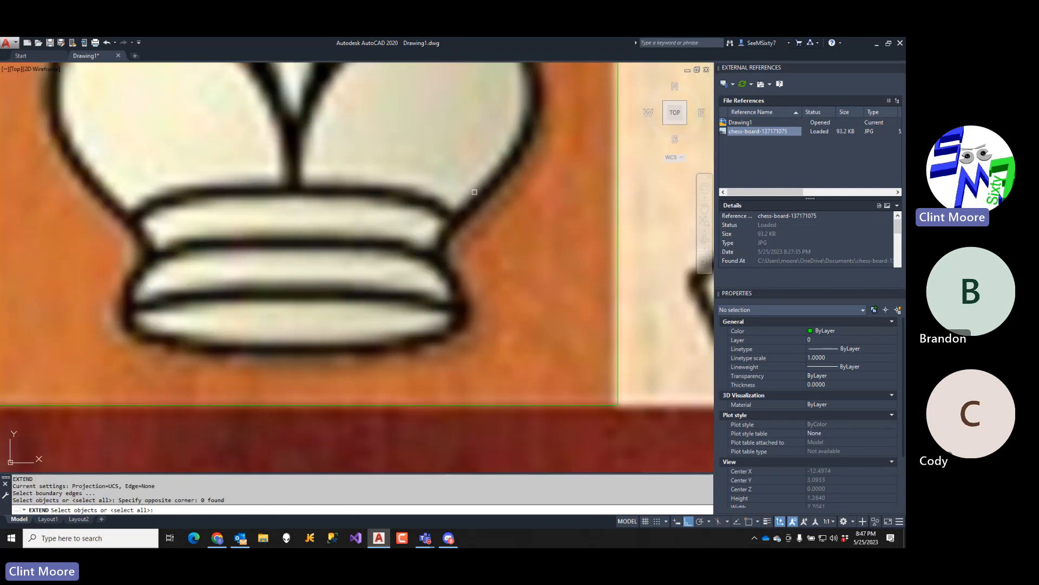
{"action": "left_click", "coordinate": [503, 203]}
{"action": "left_click", "coordinate": [473, 180]}
{"action": "left_click", "coordinate": [149, 150]}
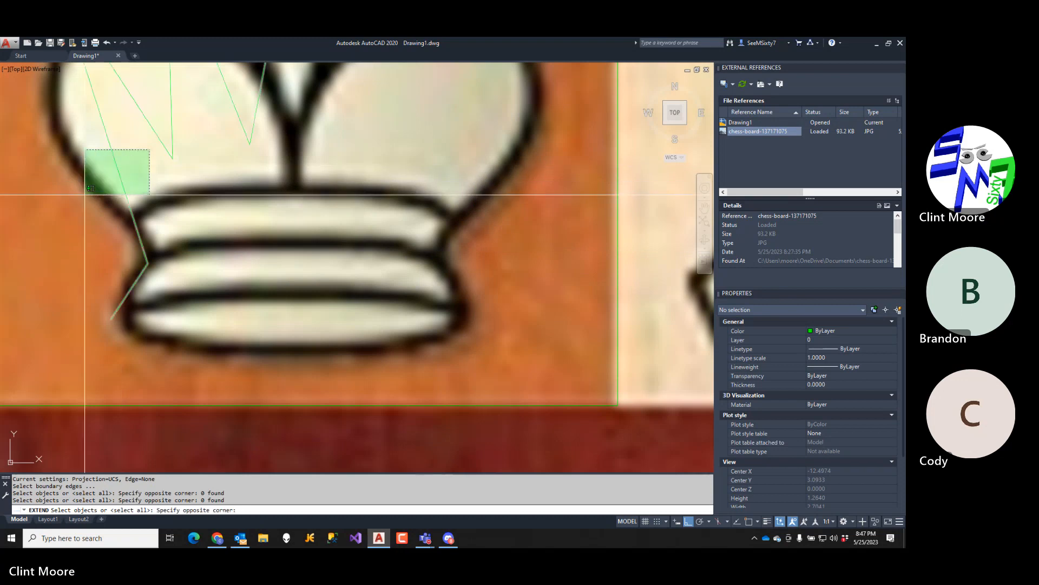
{"action": "left_click", "coordinate": [86, 193]}
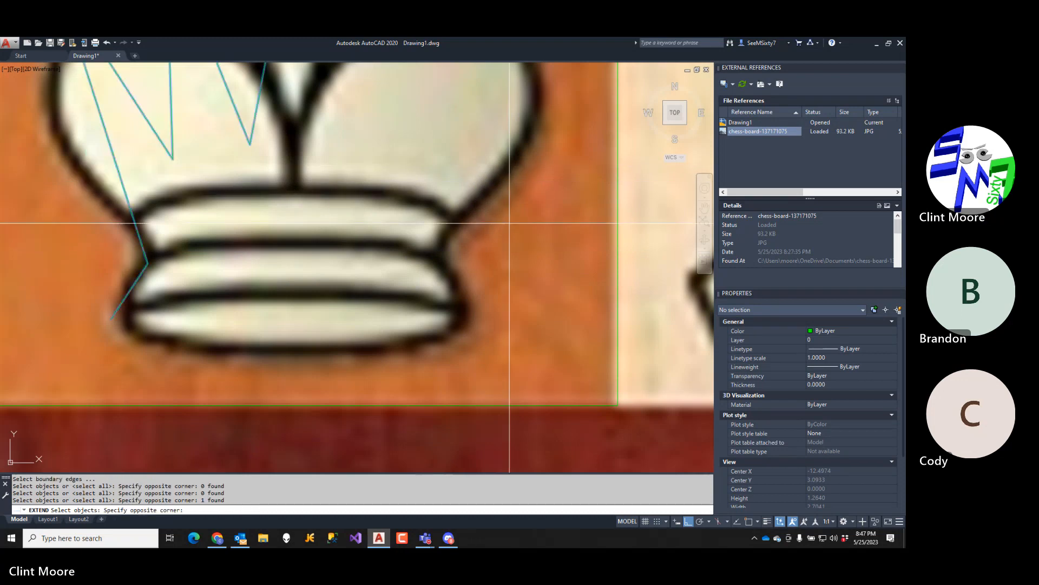
{"action": "left_click", "coordinate": [457, 156]}
{"action": "left_click", "coordinate": [451, 177]}
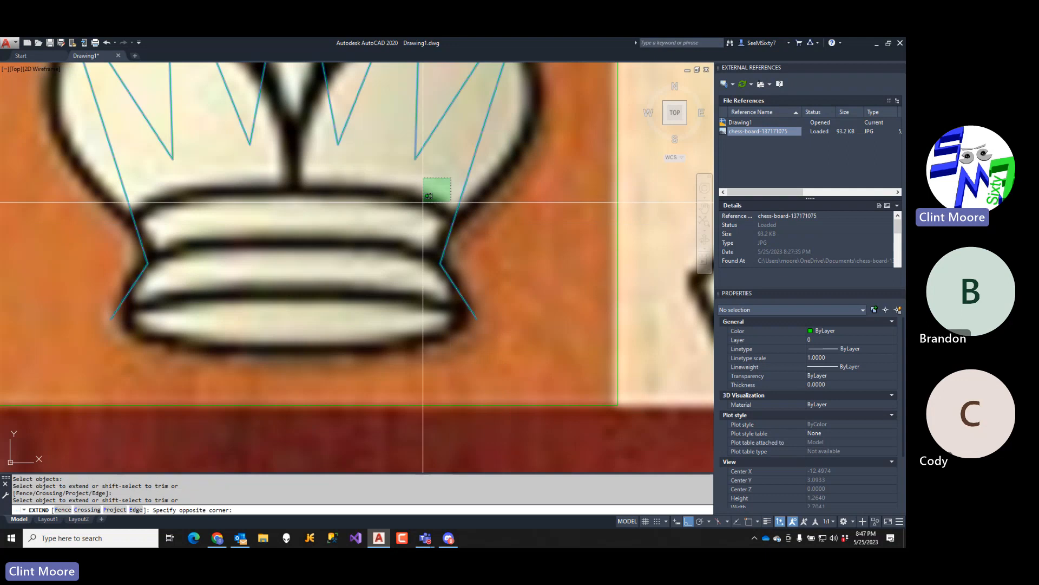
{"action": "left_click", "coordinate": [401, 227]}
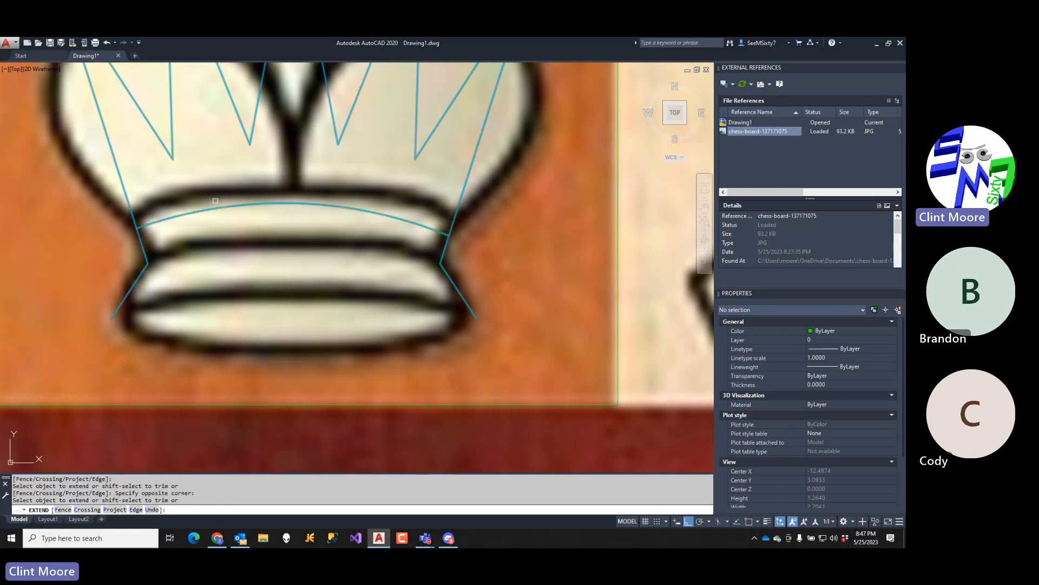
{"action": "left_click", "coordinate": [190, 195]}
{"action": "left_click", "coordinate": [157, 230]}
{"action": "key", "text": "Return"}
- Trim the crown outline above the extended band arc, using that arc as the cutting edge
{"action": "type", "text": "tr"}
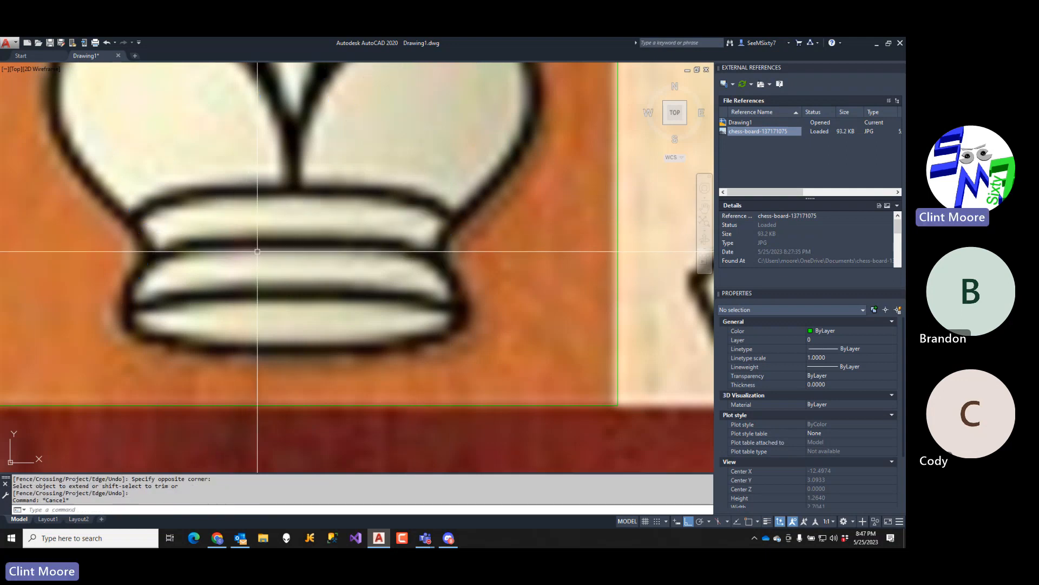
{"action": "key", "text": "Return"}
{"action": "left_click", "coordinate": [400, 192]}
{"action": "left_click", "coordinate": [354, 230]}
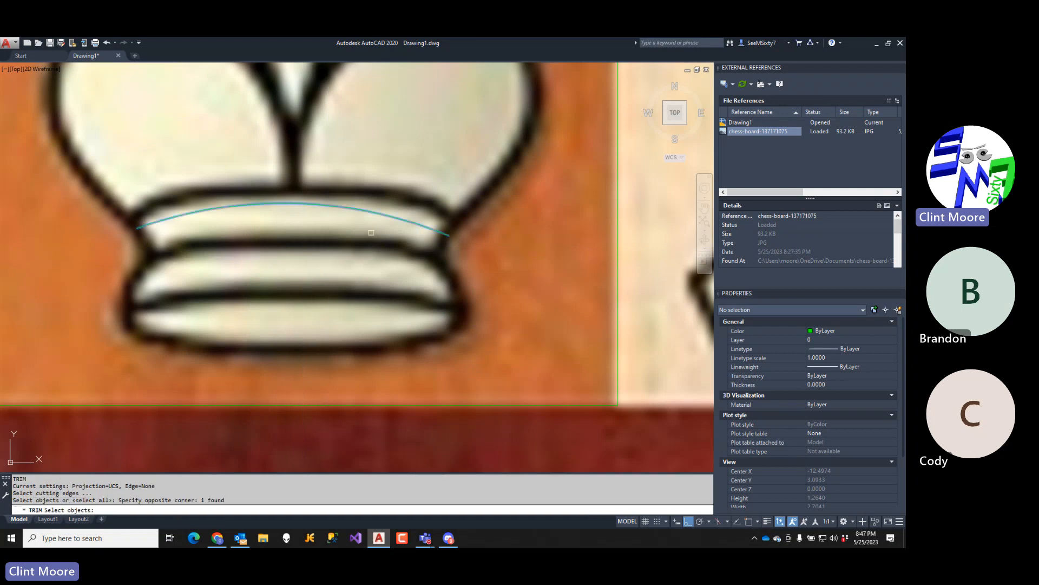
{"action": "key", "text": "Return"}
{"action": "left_click", "coordinate": [456, 211]}
{"action": "left_click", "coordinate": [441, 223]}
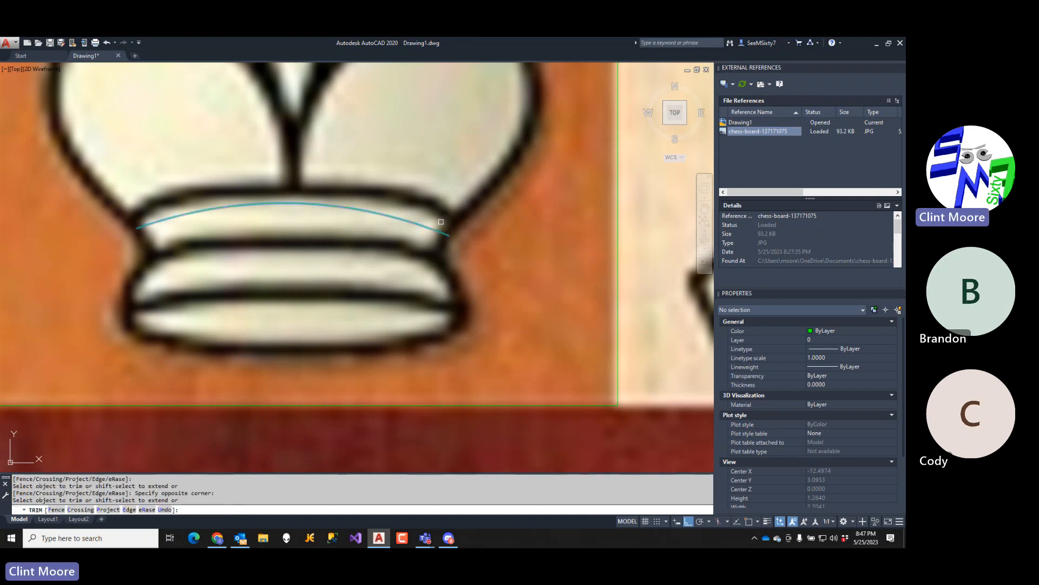
{"action": "left_click", "coordinate": [198, 204]}
{"action": "key", "text": "Return"}
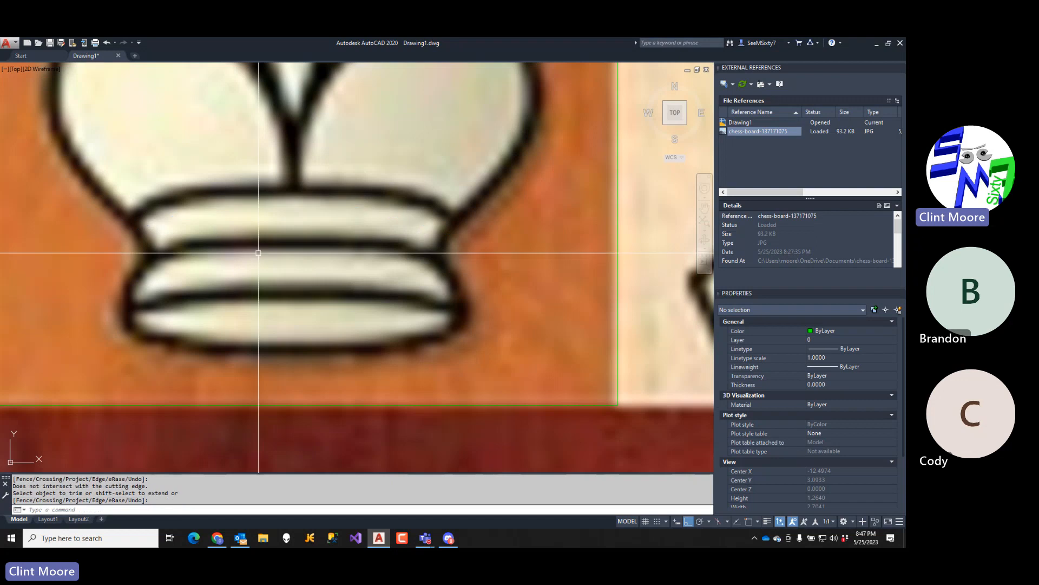
{"action": "key", "text": "Return"}
{"action": "key", "text": "Escape"}
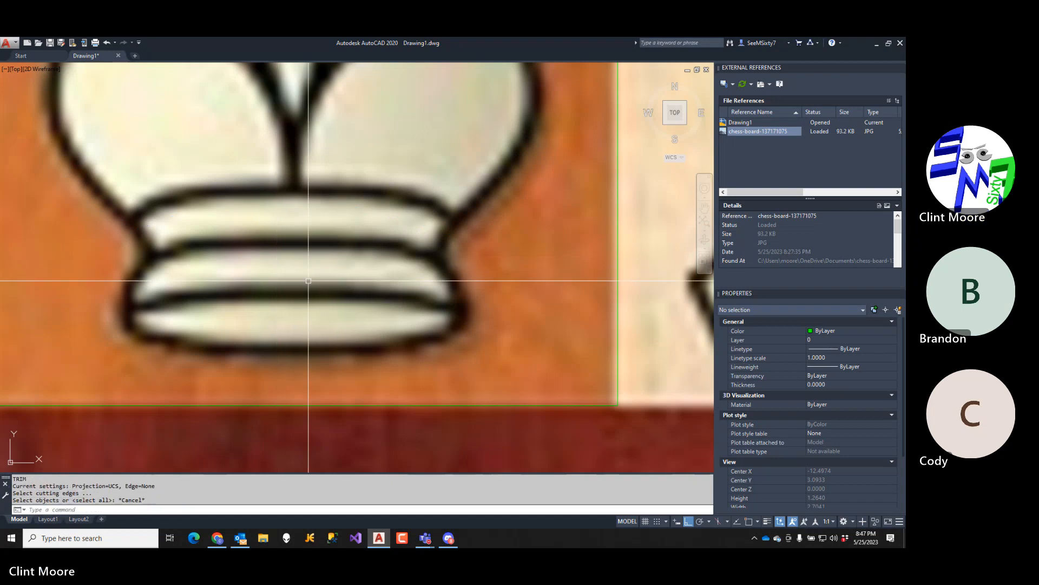
{"action": "key", "text": "Escape"}
- Check which outline objects remain over the king's base
{"action": "scroll", "coordinate": [310, 279], "scroll_direction": "down", "scroll_amount": 3}
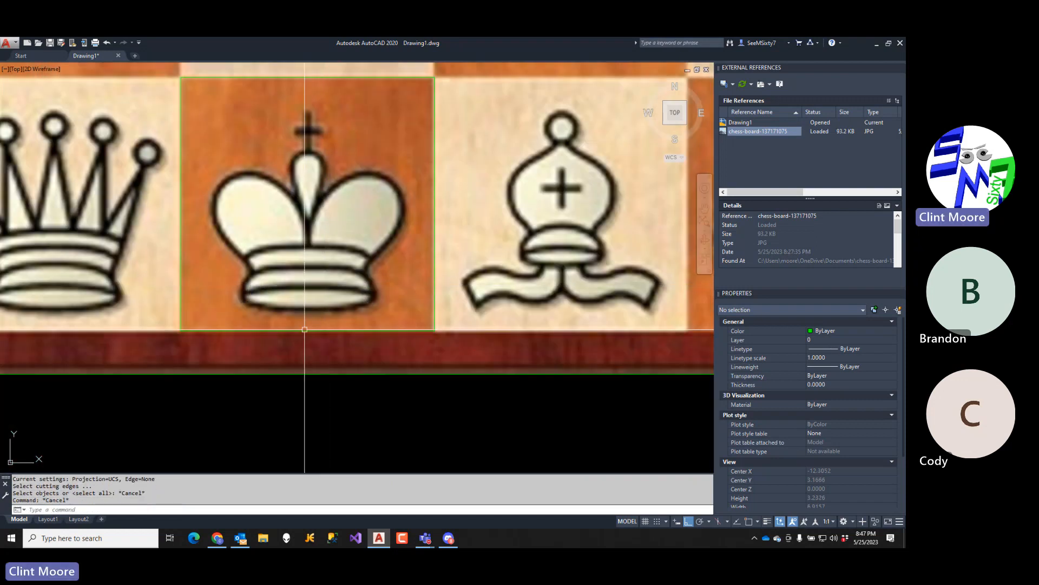
{"action": "left_click", "coordinate": [184, 390]}
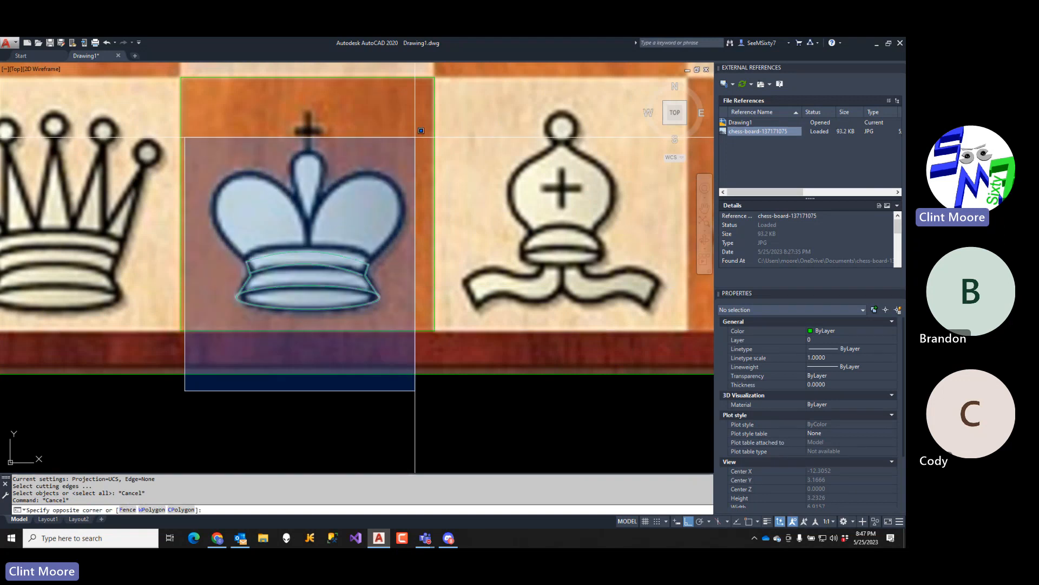
{"action": "key", "text": "Escape"}
{"action": "key", "text": "Escape"}
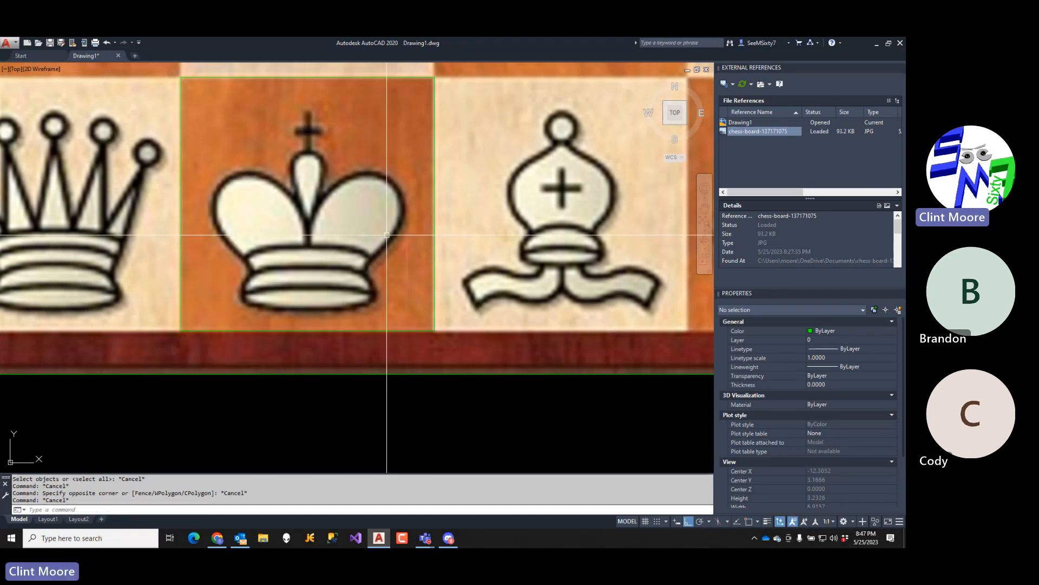
- Trace the king's right crown lobe with a polyline from the band arc's right end, a straight segment then arcs to the central seam
{"action": "key", "text": "Return"}
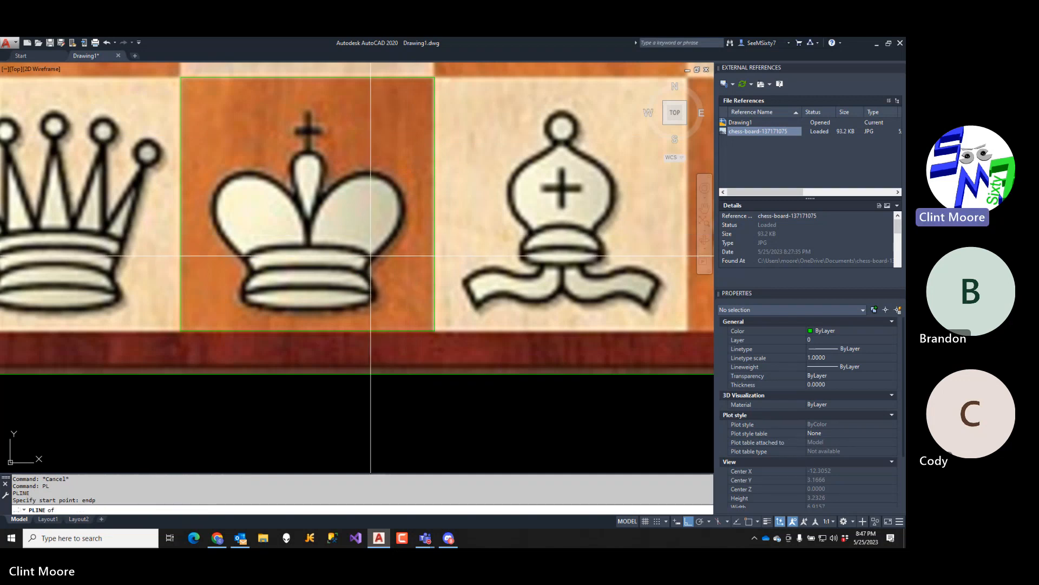
{"action": "scroll", "coordinate": [371, 254], "scroll_direction": "up", "scroll_amount": 4}
{"action": "left_click", "coordinate": [366, 278]}
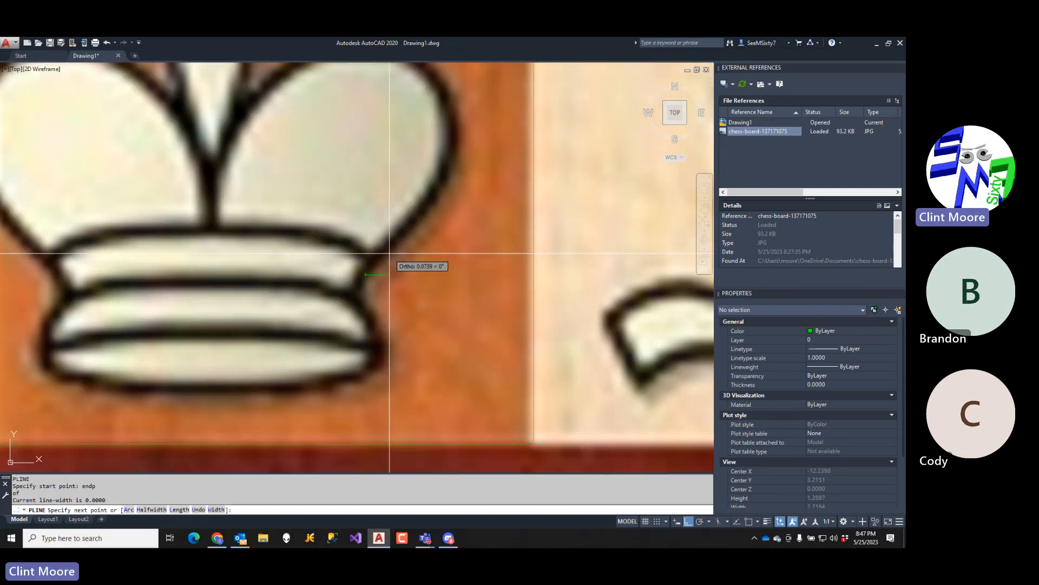
{"action": "key", "text": "F8"}
{"action": "left_click", "coordinate": [439, 190]}
{"action": "type", "text": "a"}
{"action": "key", "text": "Return"}
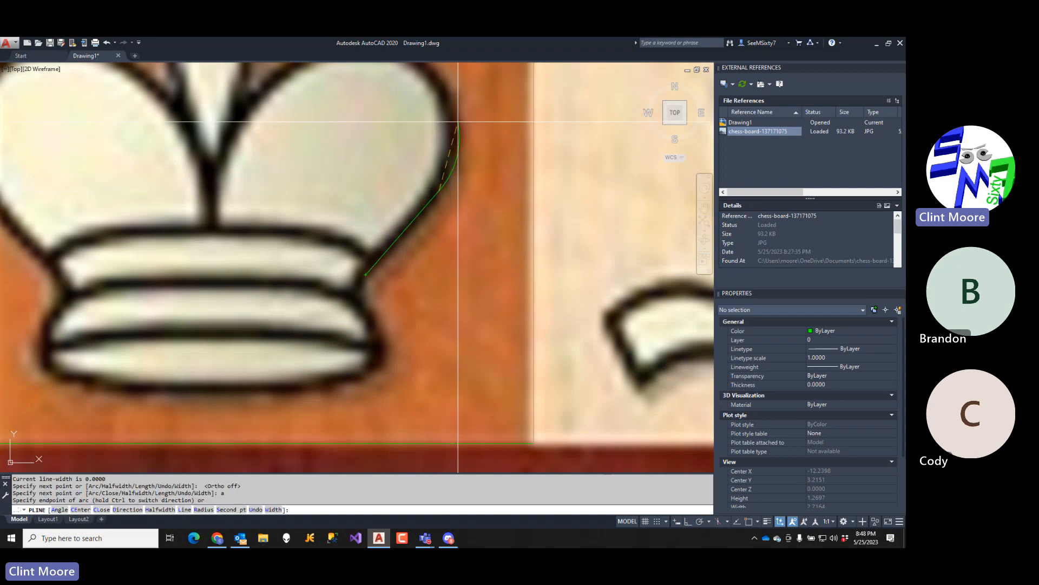
{"action": "middle_click_drag", "start_coordinate": [439, 93], "coordinate": [487, 202]}
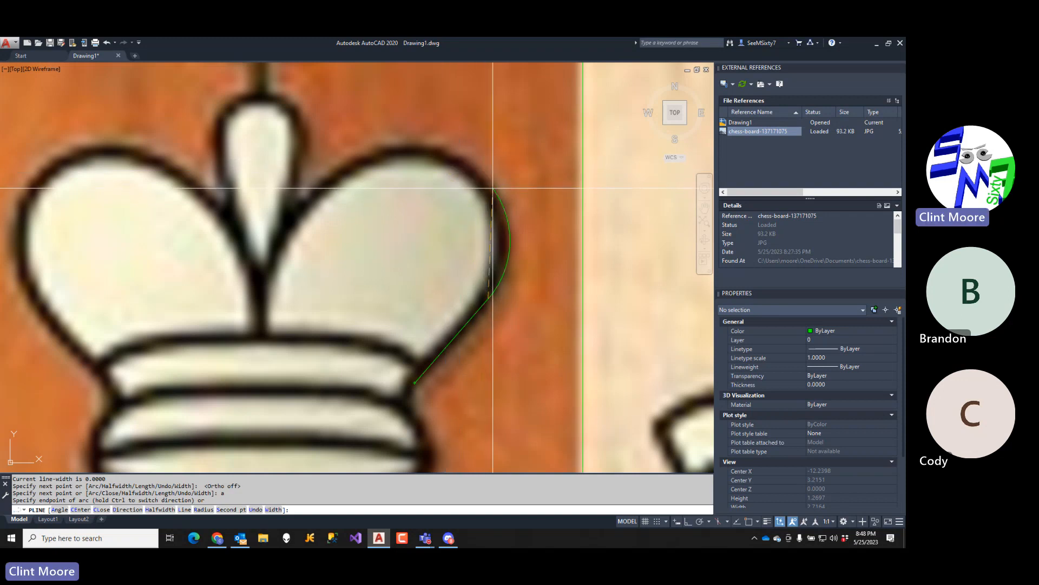
{"action": "left_click", "coordinate": [491, 187]}
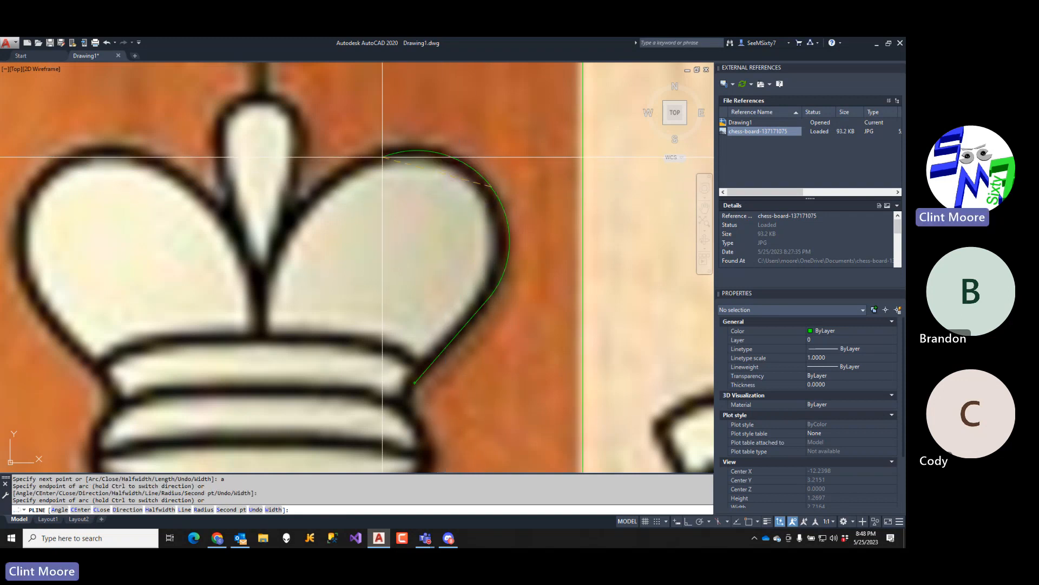
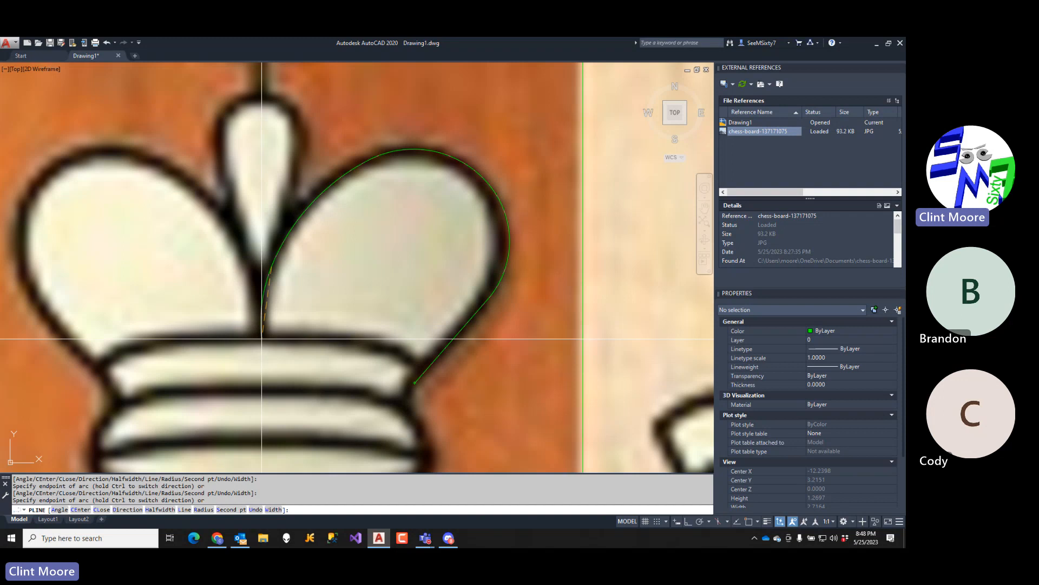
{"action": "left_click", "coordinate": [262, 339]}
{"action": "key", "text": "Return"}
{"action": "middle_click_drag", "start_coordinate": [364, 281], "coordinate": [408, 365]}
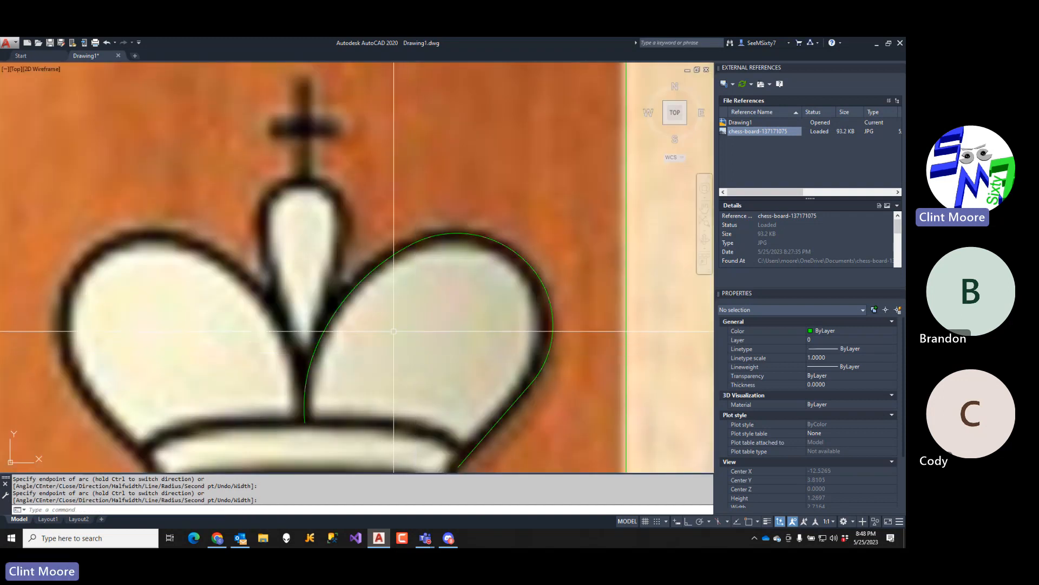
- Draw a vertical centre line about 1.6 units long through the king, starting at the midpoint of its square's lower edge
{"action": "scroll", "coordinate": [393, 331], "scroll_direction": "down", "scroll_amount": 4}
{"action": "left_click", "coordinate": [335, 325]}
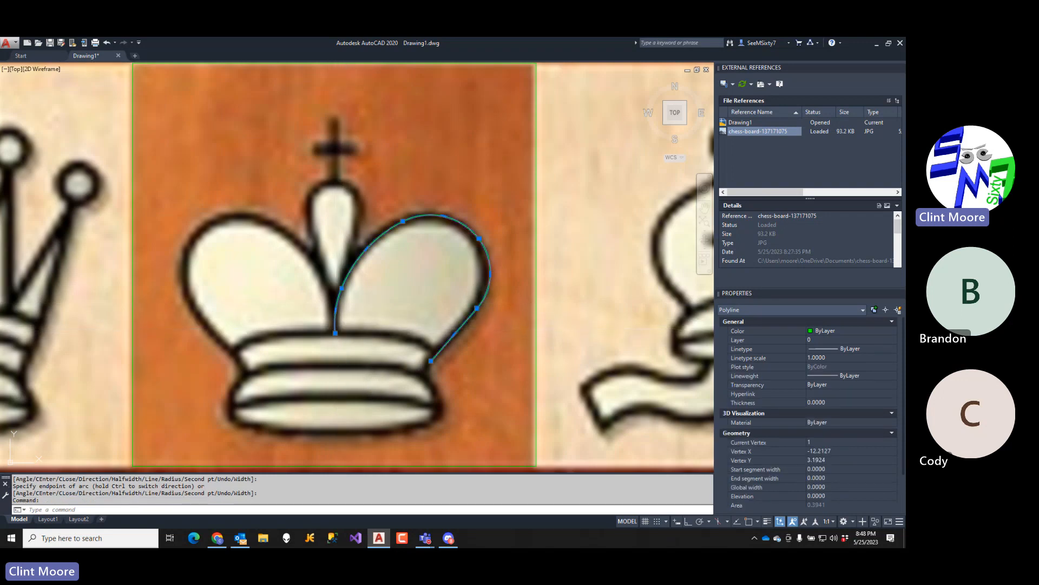
{"action": "key", "text": "Escape"}
{"action": "key", "text": "Escape"}
{"action": "key", "text": "Return"}
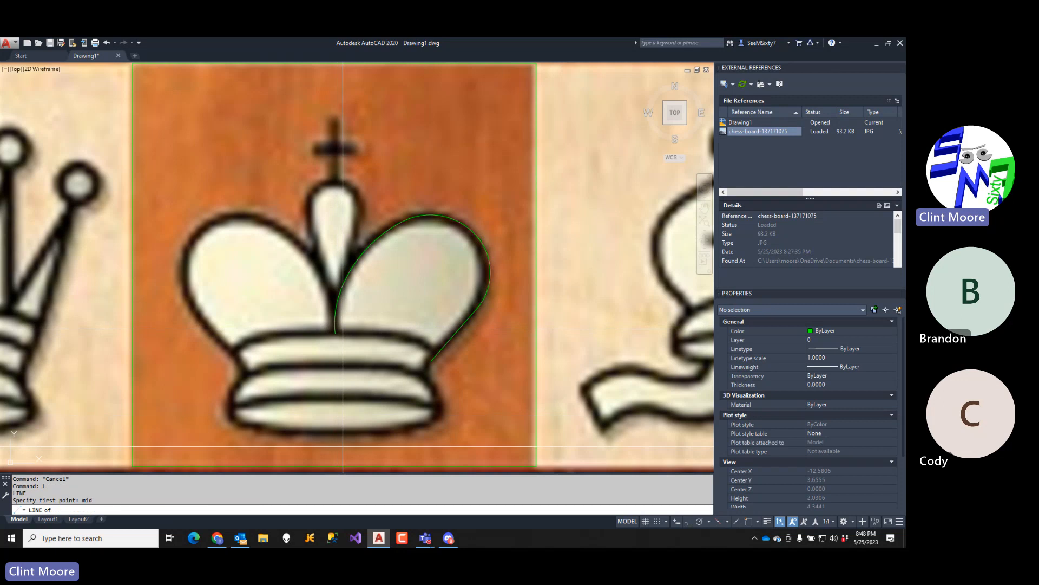
{"action": "left_click", "coordinate": [346, 464]}
{"action": "key", "text": "F8"}
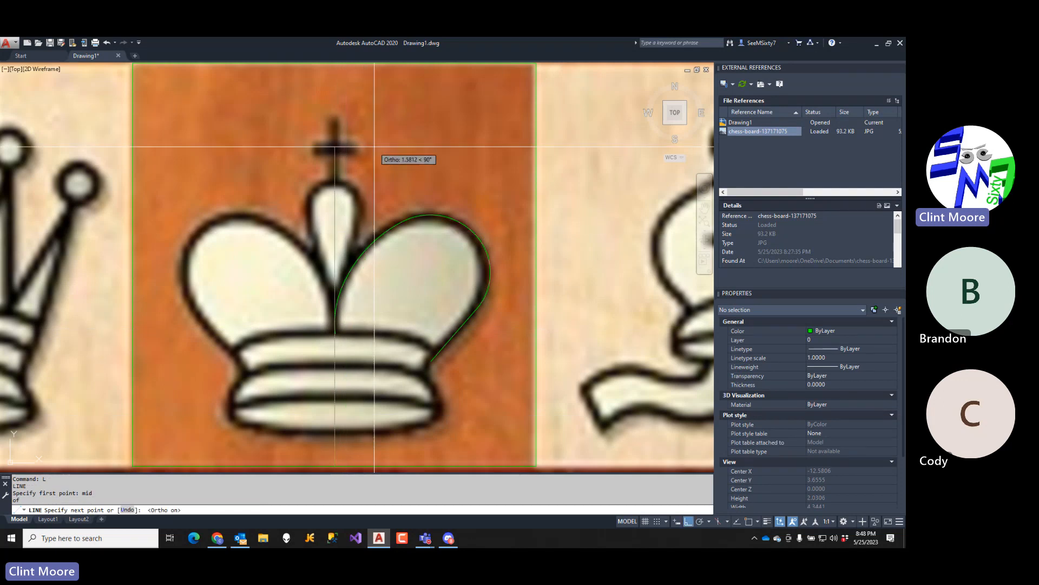
{"action": "left_click", "coordinate": [377, 136]}
{"action": "key", "text": "Return"}
- Stretch the right lobe polyline's lower endpoint onto the vertical centre line with a nearest snap
{"action": "scroll", "coordinate": [346, 301], "scroll_direction": "up", "scroll_amount": 8}
{"action": "middle_click_drag", "start_coordinate": [318, 323], "coordinate": [366, 168]}
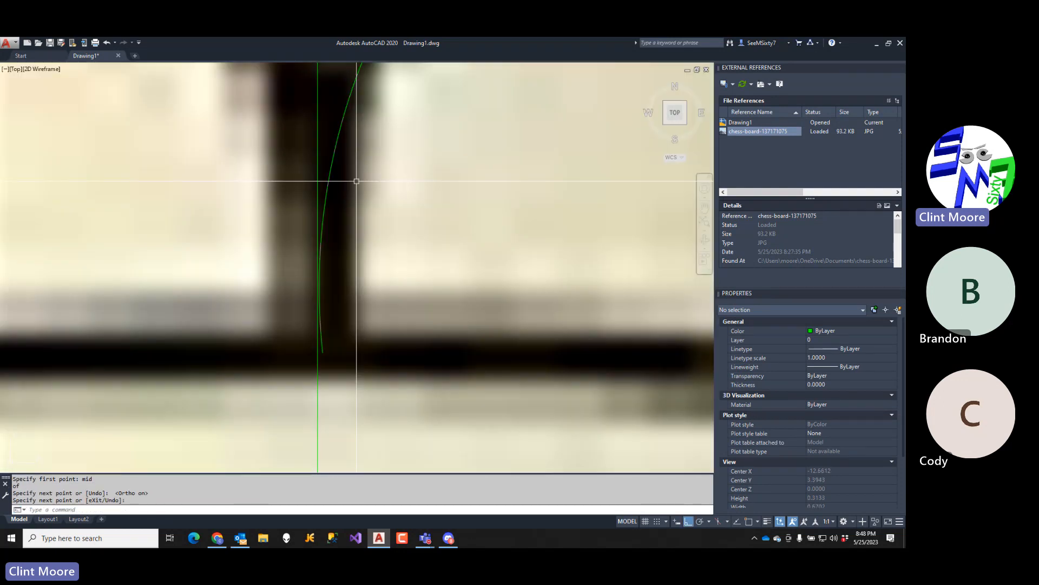
{"action": "left_click", "coordinate": [321, 345]}
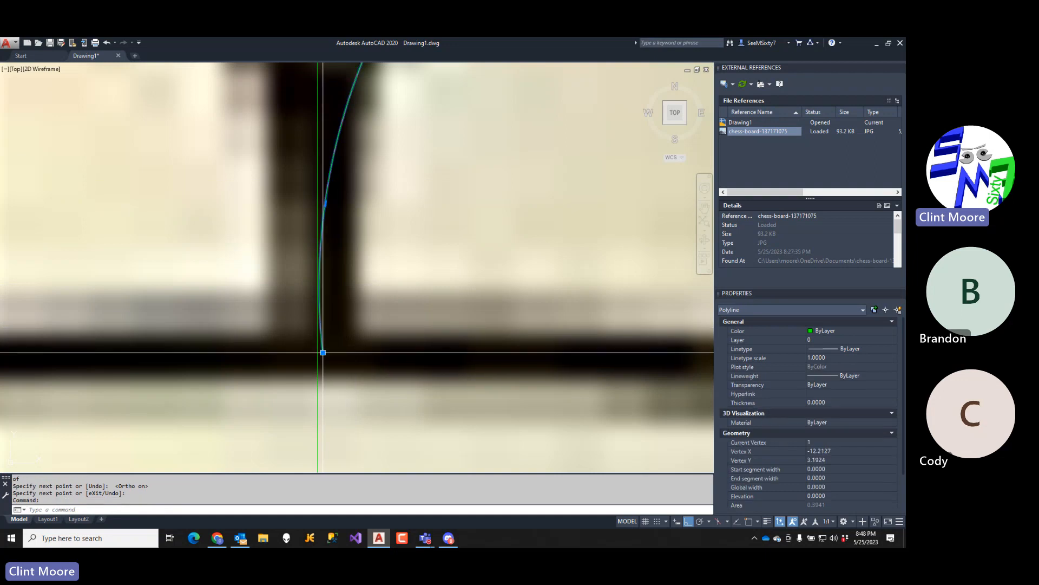
{"action": "left_click", "coordinate": [323, 352]}
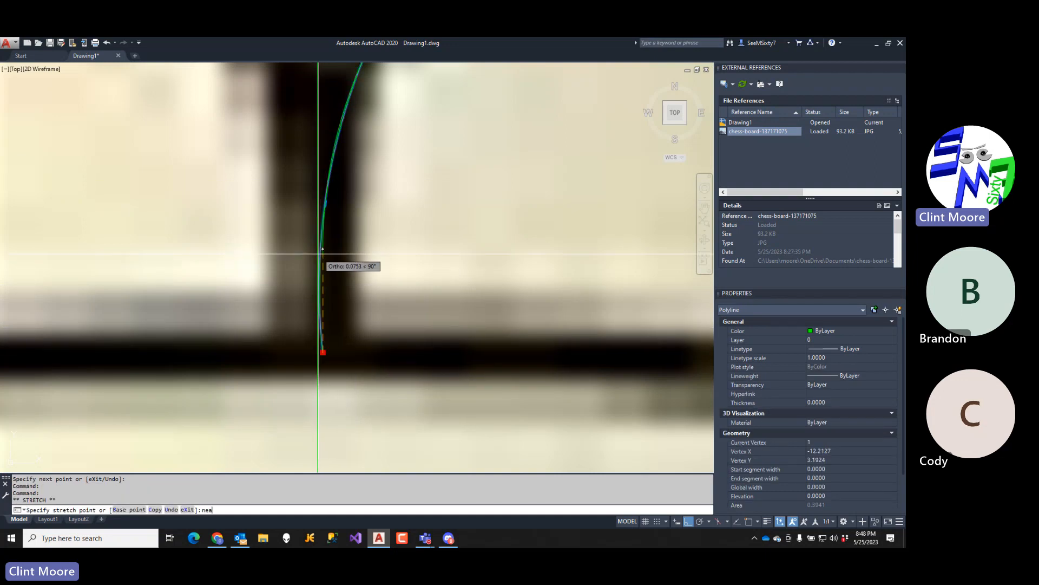
{"action": "type", "text": "nea"}
{"action": "key", "text": "Return"}
{"action": "left_click", "coordinate": [318, 226]}
- Reshape the right lobe's lowest arc by stretching its midpoint, and deselect the polyline
{"action": "scroll", "coordinate": [401, 252], "scroll_direction": "down", "scroll_amount": 3}
{"action": "middle_click_drag", "start_coordinate": [408, 243], "coordinate": [419, 320]}
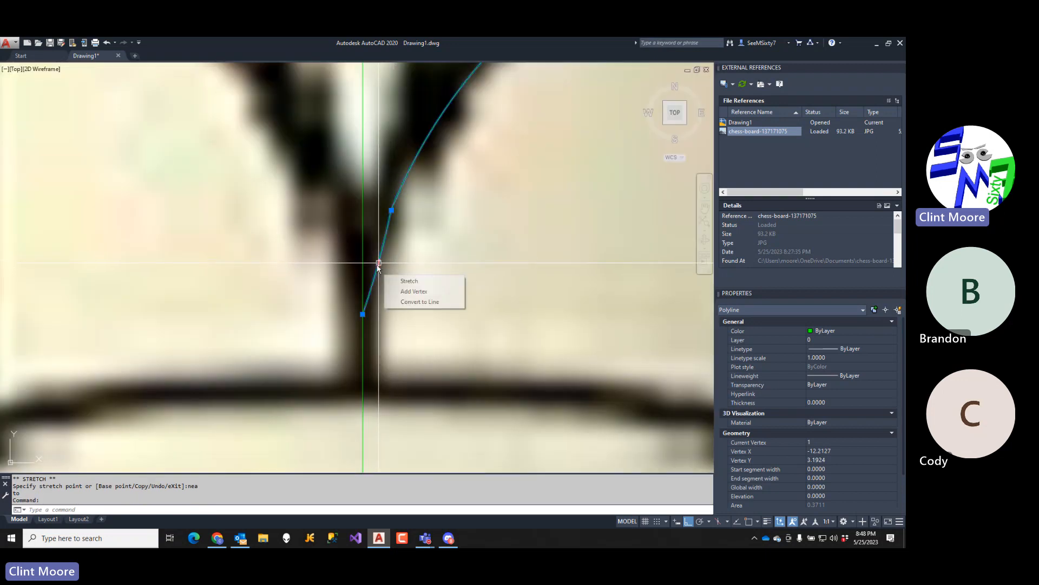
{"action": "left_click", "coordinate": [378, 263]}
{"action": "scroll", "coordinate": [379, 293], "scroll_direction": "down", "scroll_amount": 3}
{"action": "key", "text": "Escape"}
{"action": "key", "text": "Escape"}
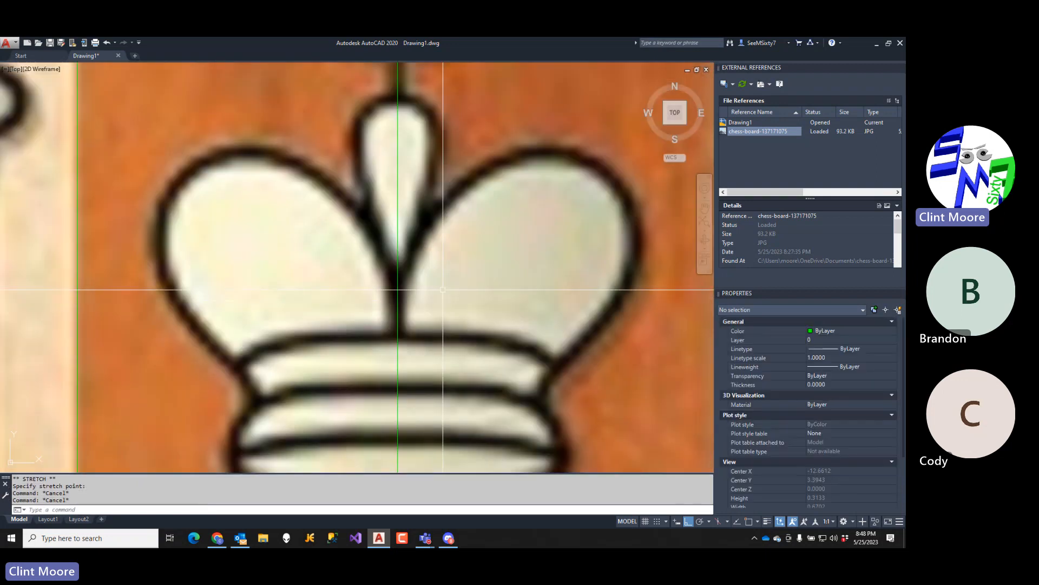
- Start a polyline on the vertical centre line at the lower tip of the king's central teardrop, using a nearest snap
{"action": "scroll", "coordinate": [442, 290], "scroll_direction": "down", "scroll_amount": 5}
{"action": "mouse_move", "coordinate": [441, 272]}
{"action": "middle_mouse_down"}
{"action": "mouse_move", "coordinate": [432, 273]}
{"action": "mouse_move", "coordinate": [439, 252]}
{"action": "mouse_move", "coordinate": [455, 287]}
{"action": "middle_mouse_up"}
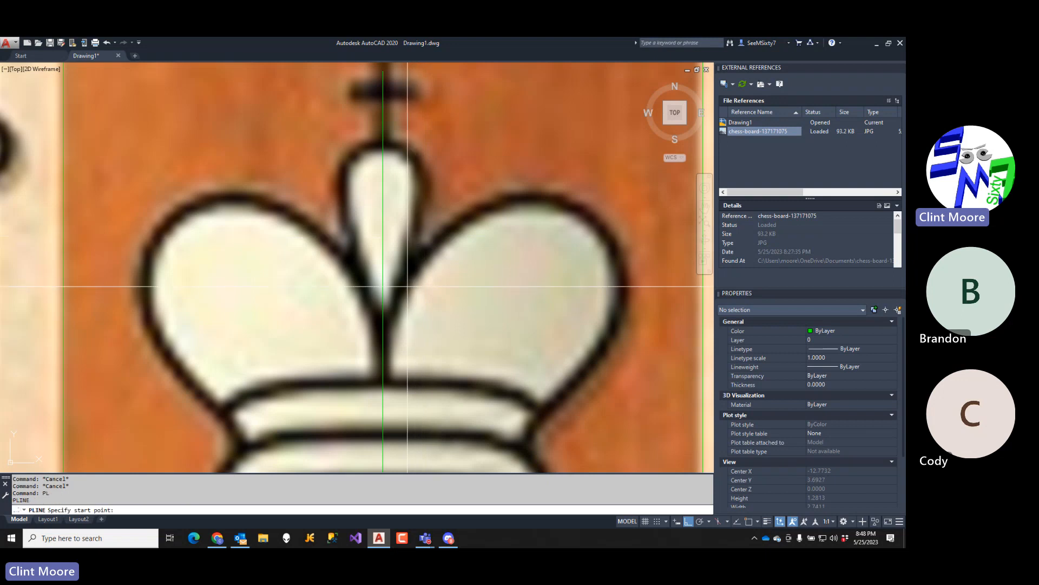
{"action": "type", "text": "ea'"}
{"action": "key", "text": "Return"}
{"action": "type", "text": "n"}
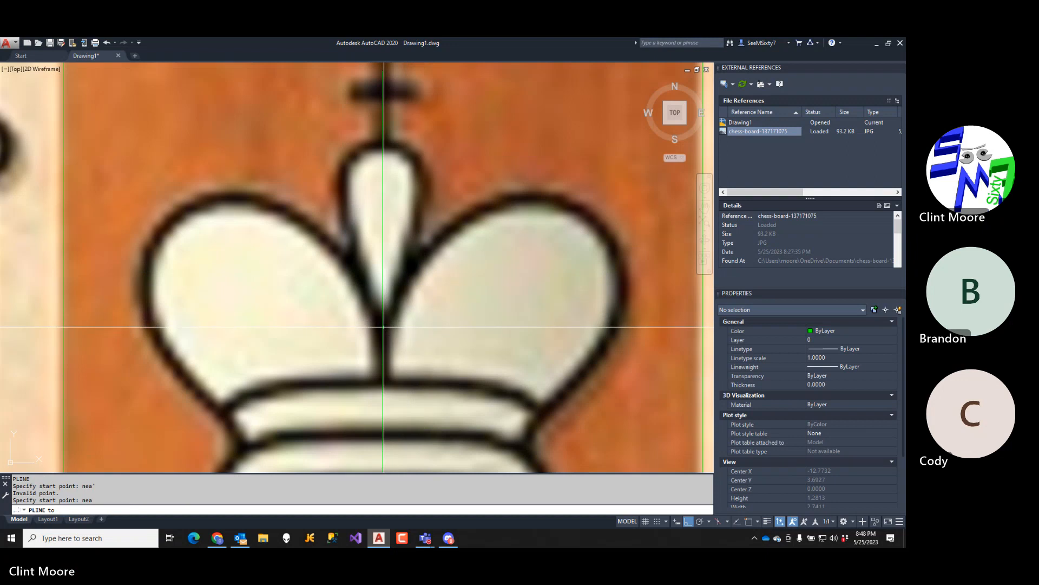
{"action": "left_click", "coordinate": [383, 326]}
- Try a length-defined first segment from the teardrop's lower tip with Ortho off, and undo that segment
{"action": "type", "text": "l"}
{"action": "key", "text": "Return"}
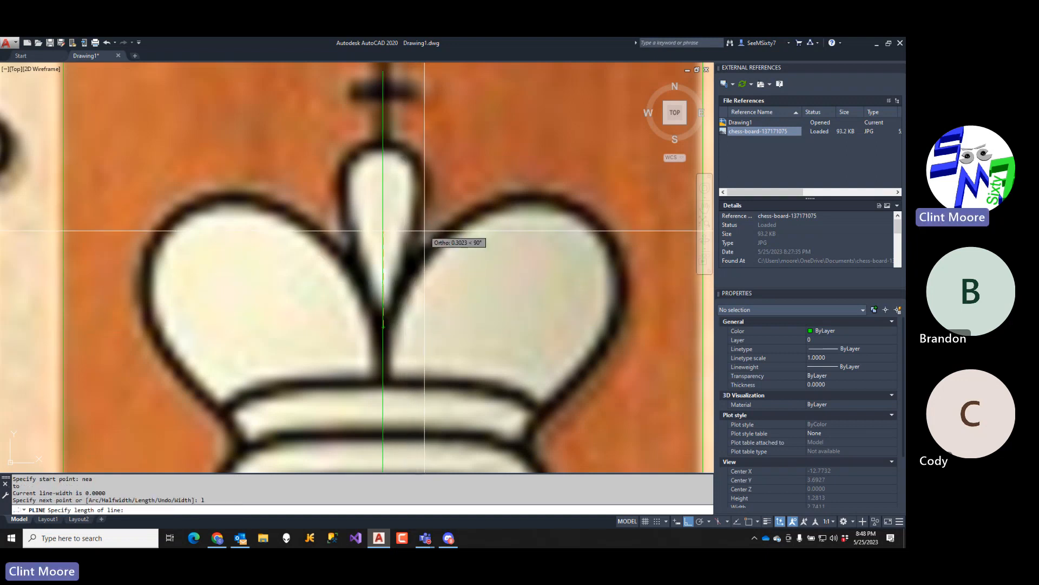
{"action": "key", "text": "F8"}
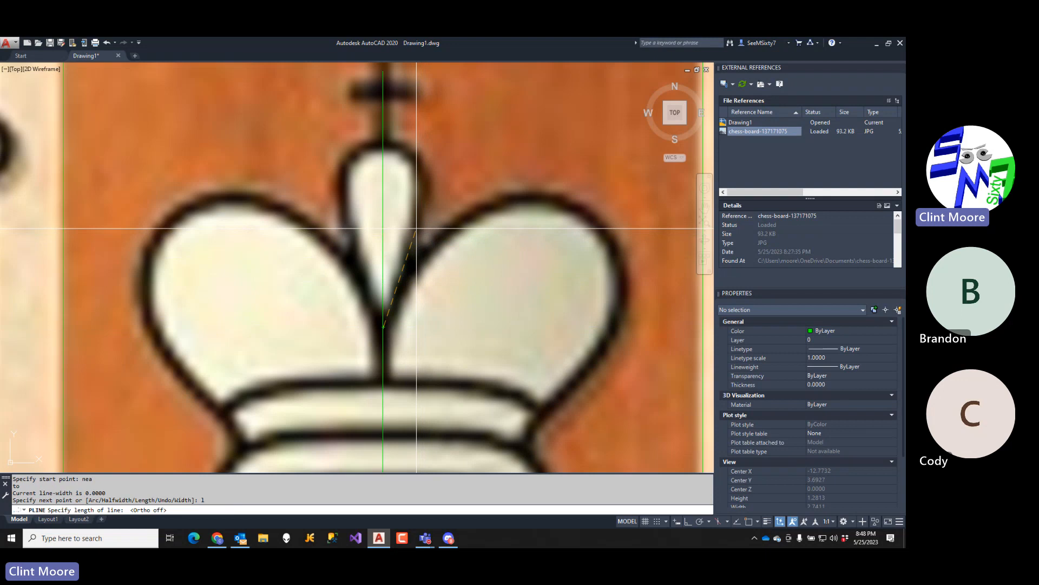
{"action": "left_click", "coordinate": [416, 214]}
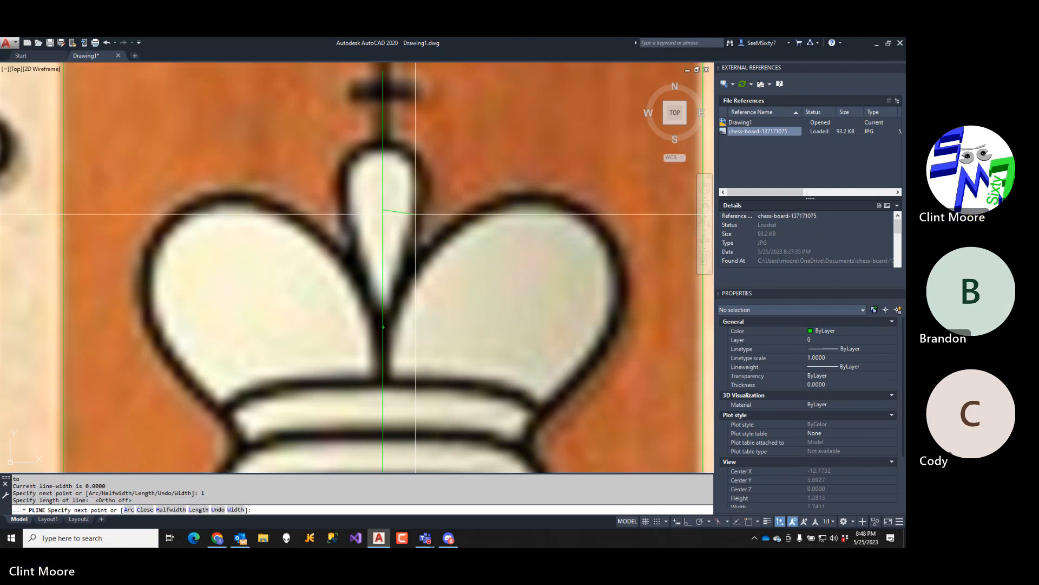
{"action": "type", "text": "a"}
{"action": "key", "text": "Return"}
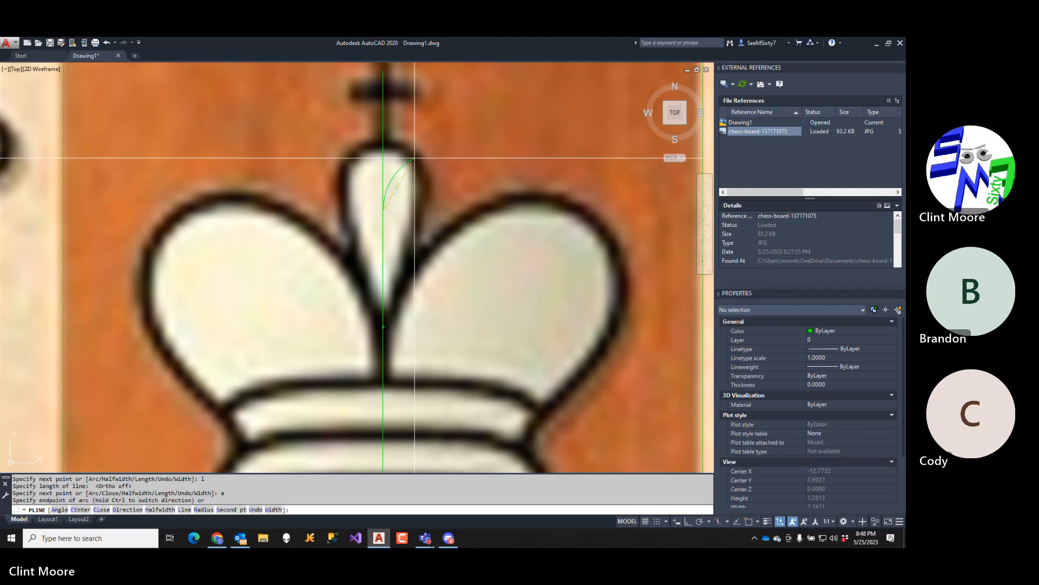
{"action": "type", "text": "u"}
{"action": "key", "text": "Return"}
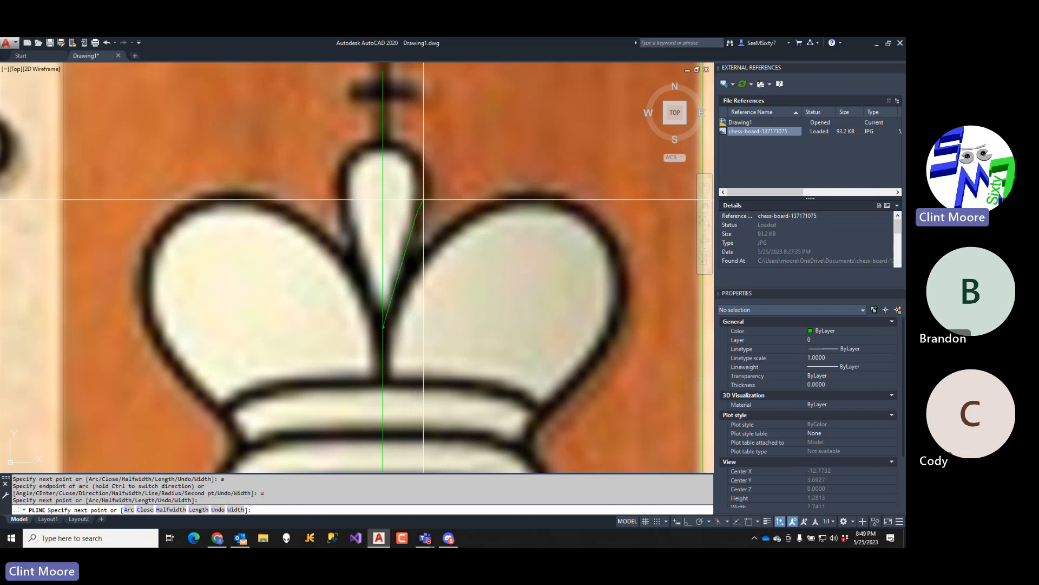
- Trace the teardrop's right edge with a straight segment and two arcs, ending at its top on the centre line with a nearest snap
{"action": "type", "text": "a"}
{"action": "key", "text": "Return"}
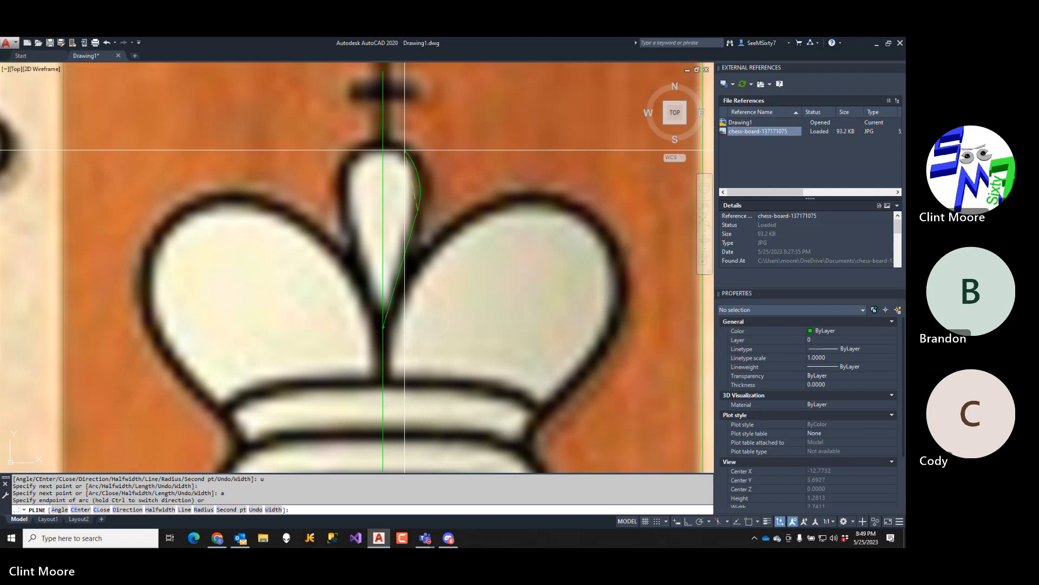
{"action": "left_click", "coordinate": [404, 151]}
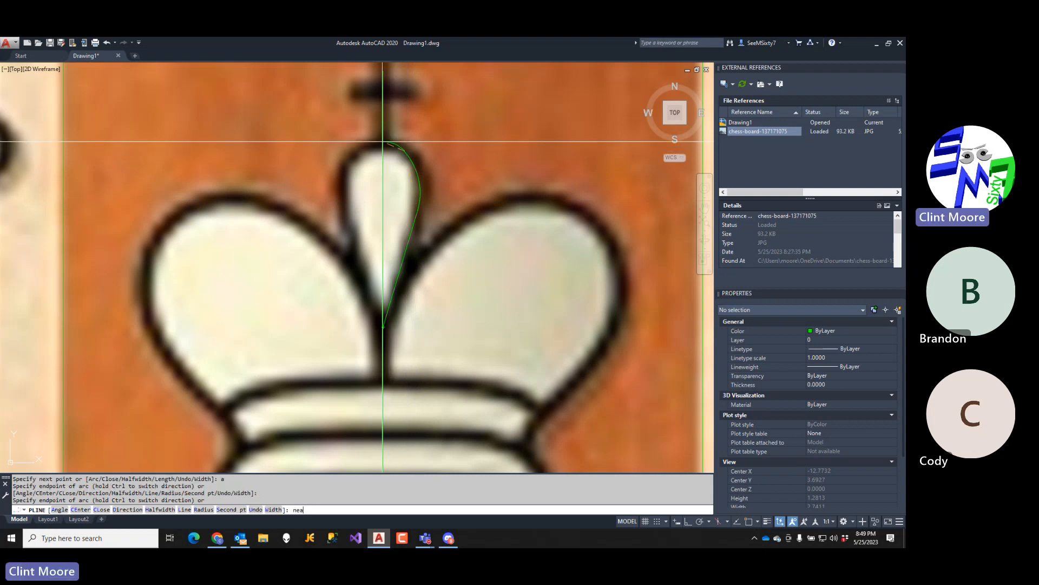
{"action": "type", "text": "nea"}
{"action": "key", "text": "Return"}
{"action": "left_click", "coordinate": [383, 142]}
{"action": "key", "text": "Return"}
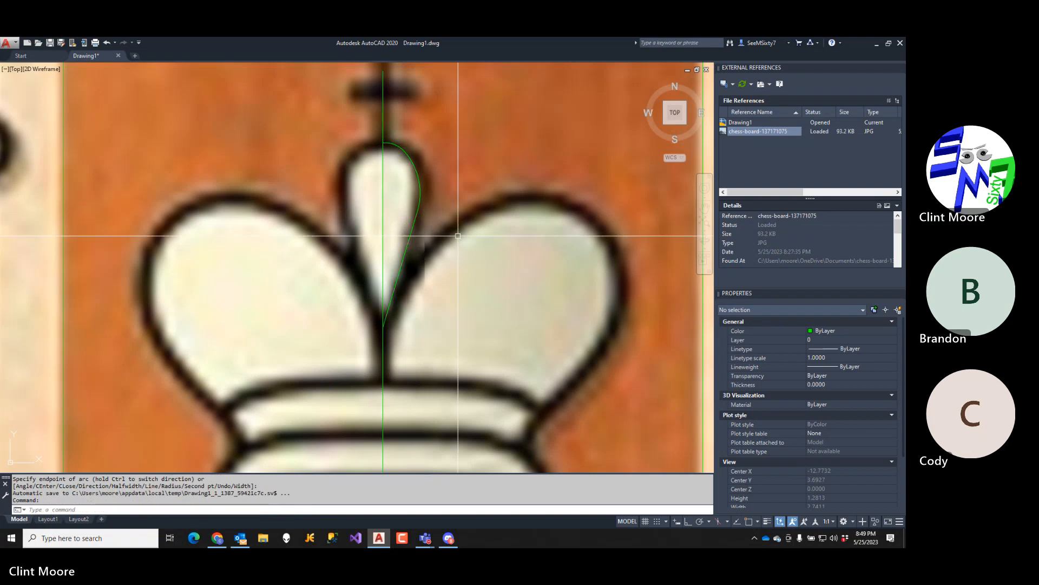
- Mirror the right teardrop half and the right crown lobe across the vertical centre line with Ortho on, keeping the source objects
{"action": "type", "text": "mi"}
{"action": "key", "text": "Return"}
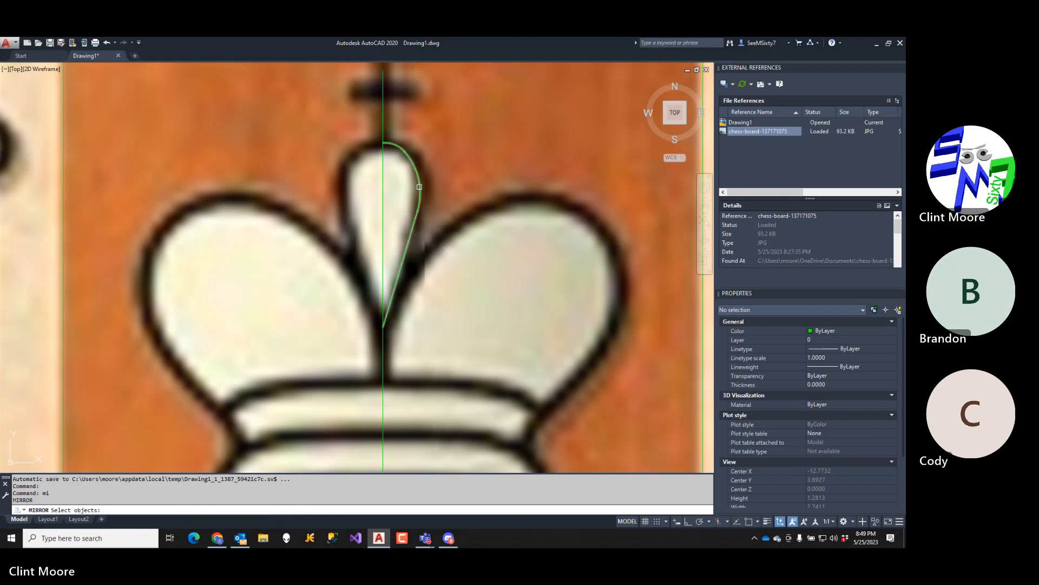
{"action": "left_click", "coordinate": [419, 187]}
{"action": "left_click", "coordinate": [455, 251]}
{"action": "left_click", "coordinate": [440, 208]}
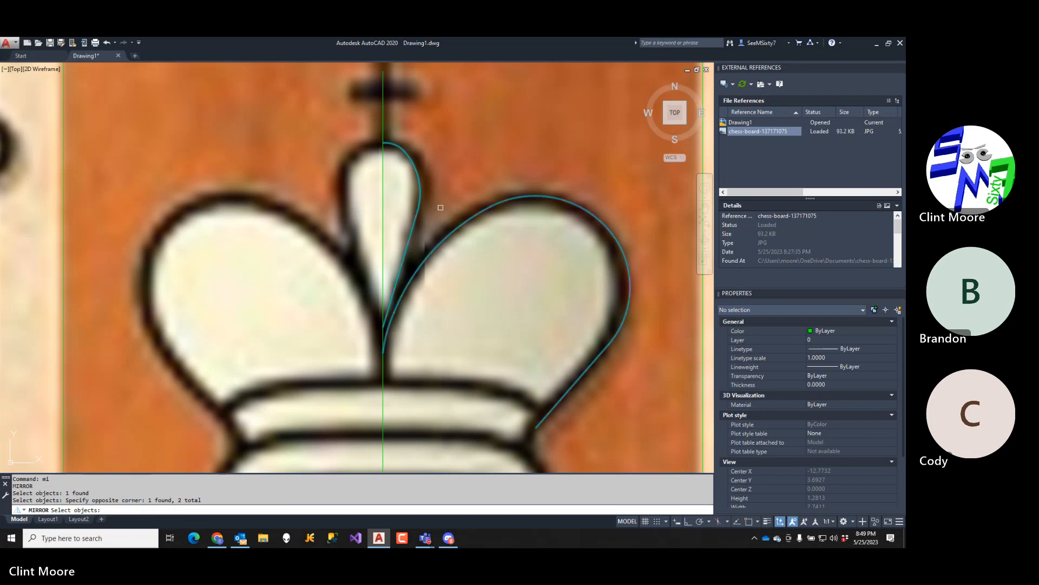
{"action": "middle_click_drag", "start_coordinate": [454, 280], "coordinate": [455, 213]}
{"action": "key", "text": "Return"}
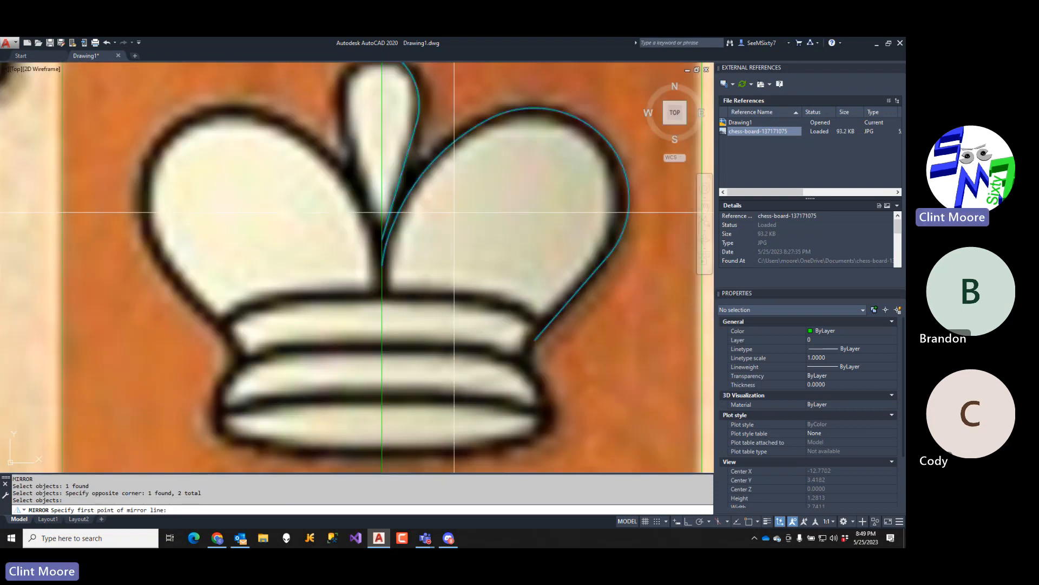
{"action": "type", "text": "nea"}
{"action": "key", "text": "Return"}
{"action": "left_click", "coordinate": [404, 180]}
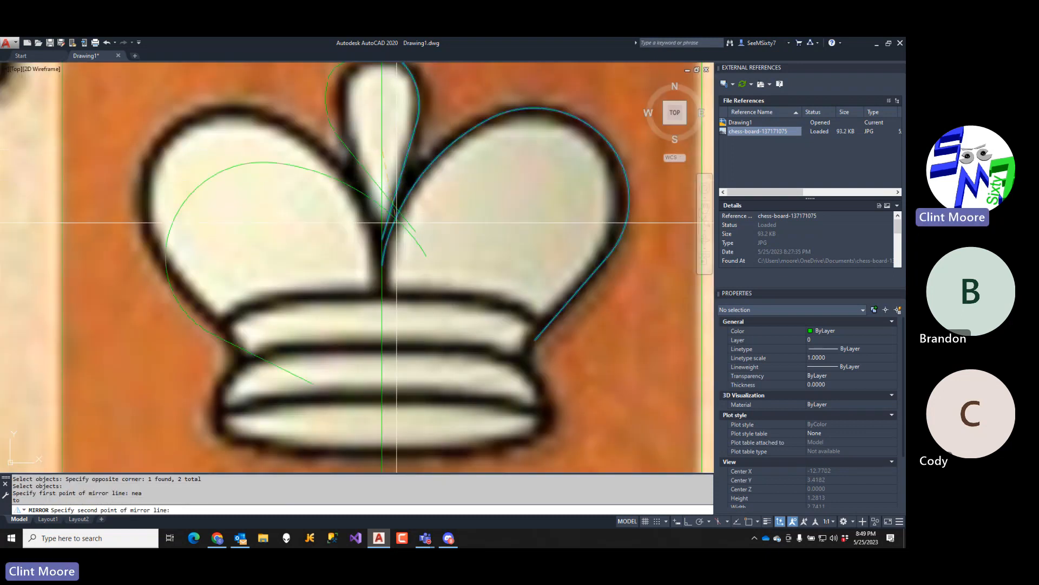
{"action": "key", "text": "F8"}
{"action": "left_click", "coordinate": [441, 285]}
{"action": "key", "text": "Return"}
- Stretch the centre line's upper end to the top of the king's cross, making the line about 1.73 units long
{"action": "scroll", "coordinate": [444, 255], "scroll_direction": "down", "scroll_amount": 4}
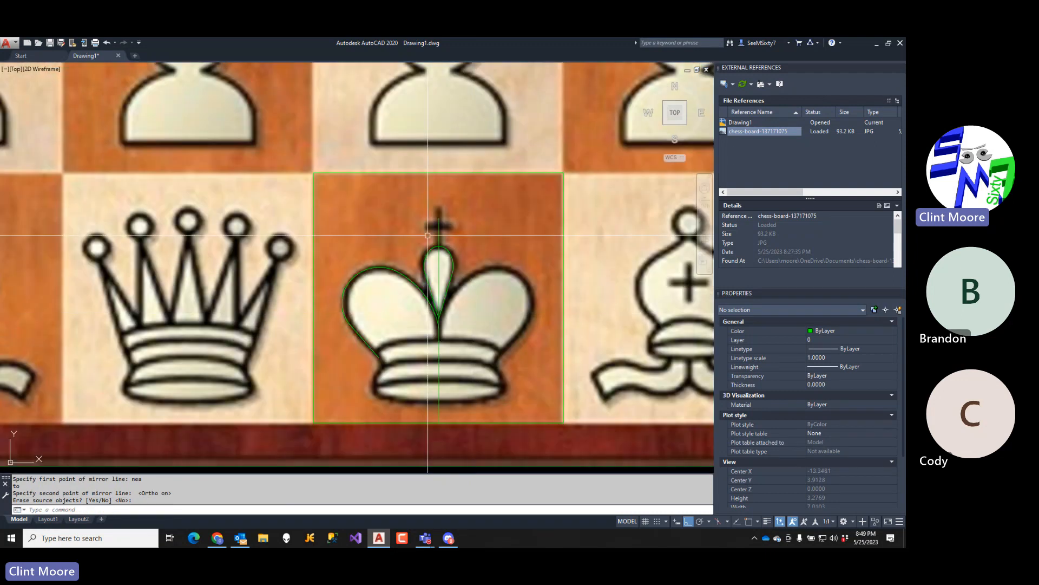
{"action": "scroll", "coordinate": [427, 236], "scroll_direction": "up", "scroll_amount": 4}
{"action": "left_click", "coordinate": [447, 210]}
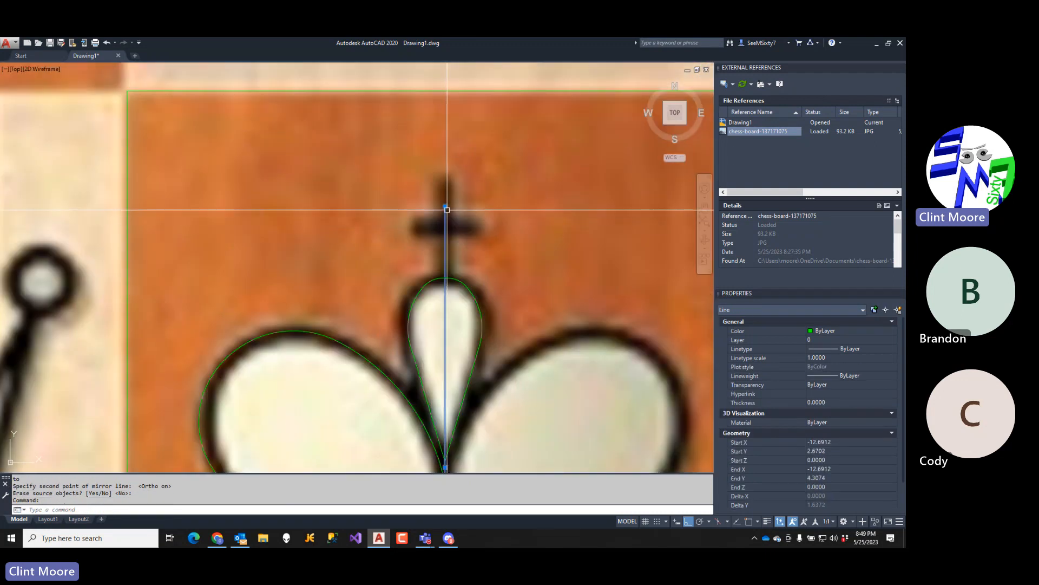
{"action": "left_click", "coordinate": [447, 208]}
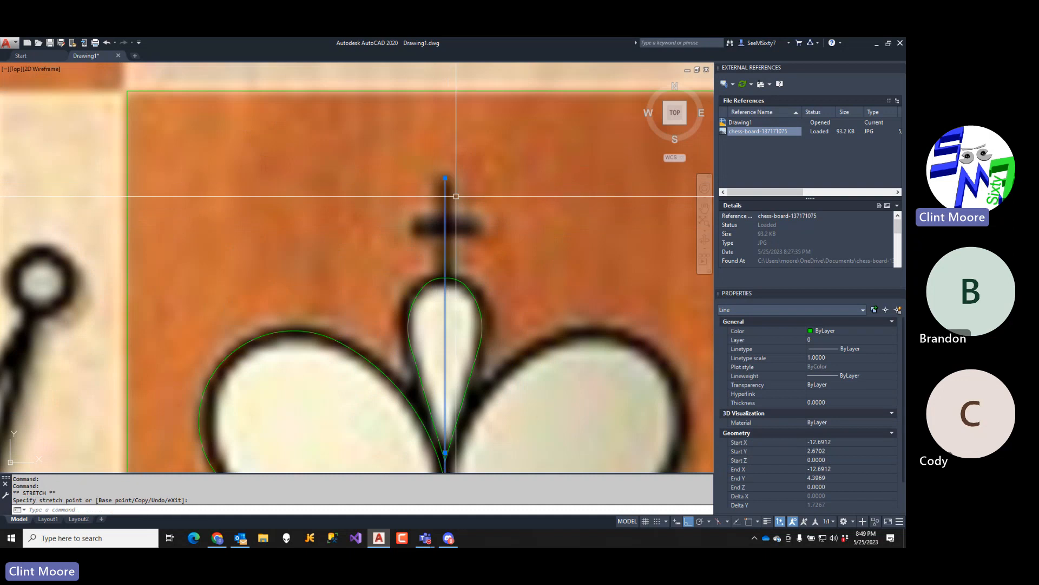
{"action": "key", "text": "Escape"}
{"action": "key", "text": "Escape"}
- Draw a horizontal line over the crossbar of the king's cross
{"action": "type", "text": "L"}
{"action": "key", "text": "Return"}
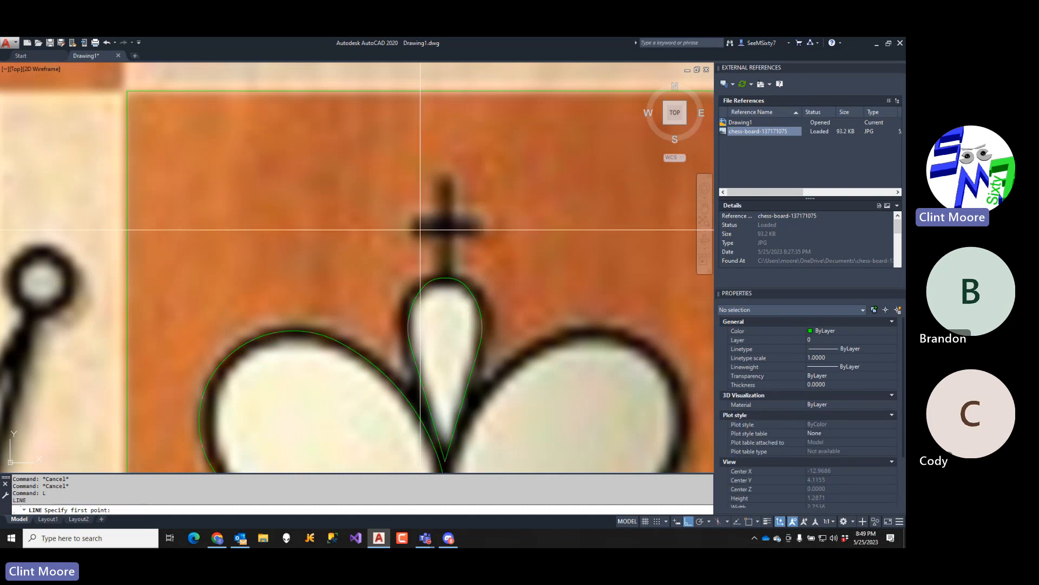
{"action": "left_click", "coordinate": [417, 229]}
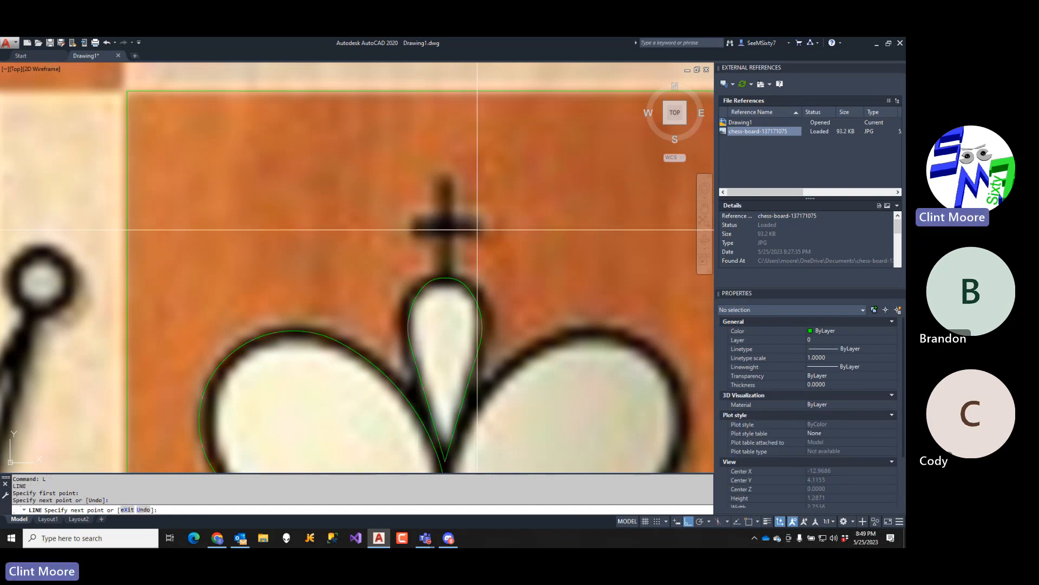
{"action": "left_click", "coordinate": [477, 229]}
{"action": "key", "text": "Escape"}
- Move the crossbar line by its midpoint onto the vertical centre line with a perpendicular snap
{"action": "type", "text": "m"}
{"action": "key", "text": "Return"}
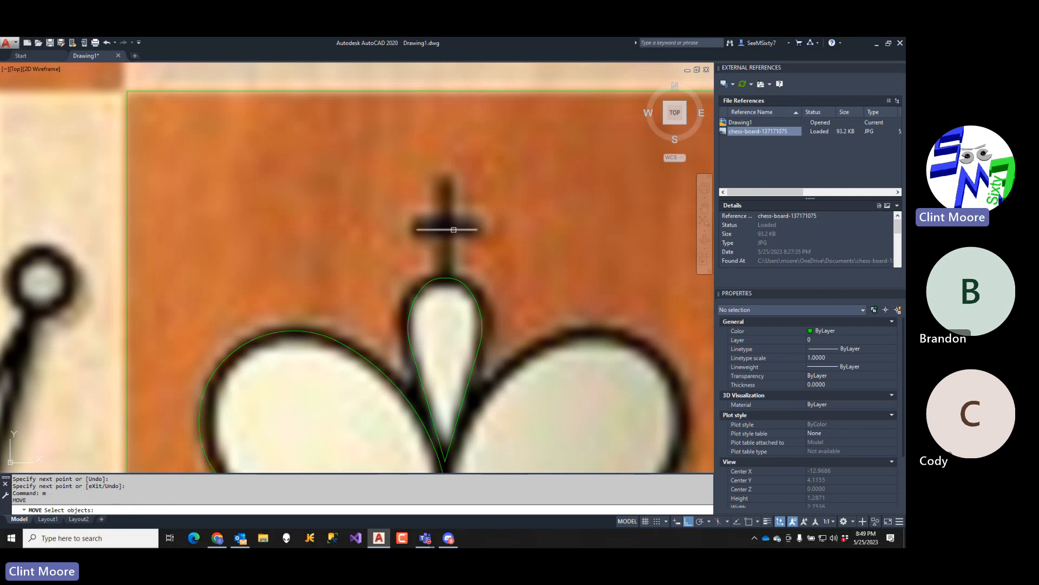
{"action": "key", "text": "Return"}
{"action": "type", "text": "mid"}
{"action": "key", "text": "Return"}
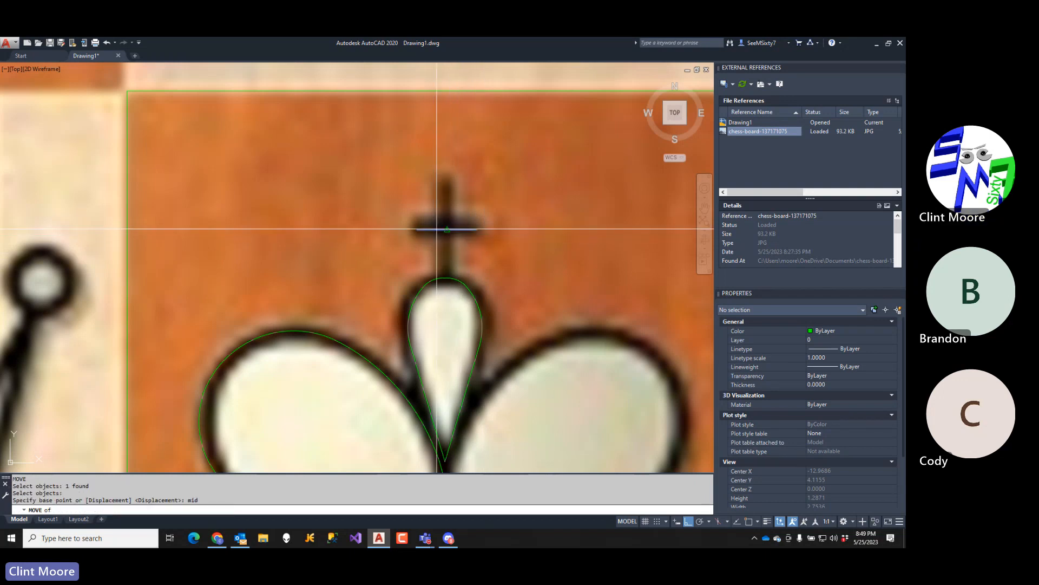
{"action": "left_click", "coordinate": [427, 229]}
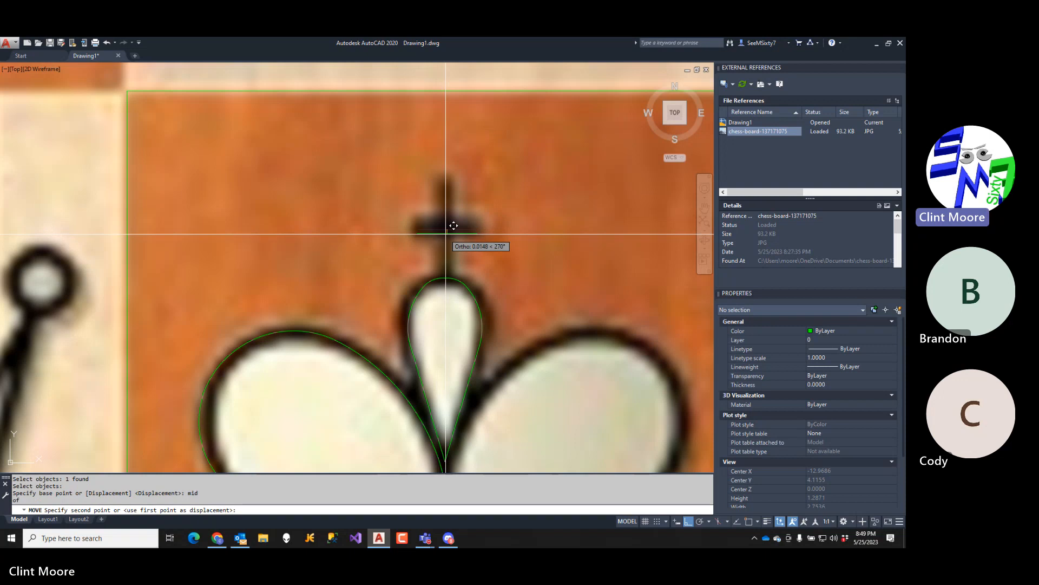
{"action": "type", "text": "per"}
{"action": "key", "text": "Return"}
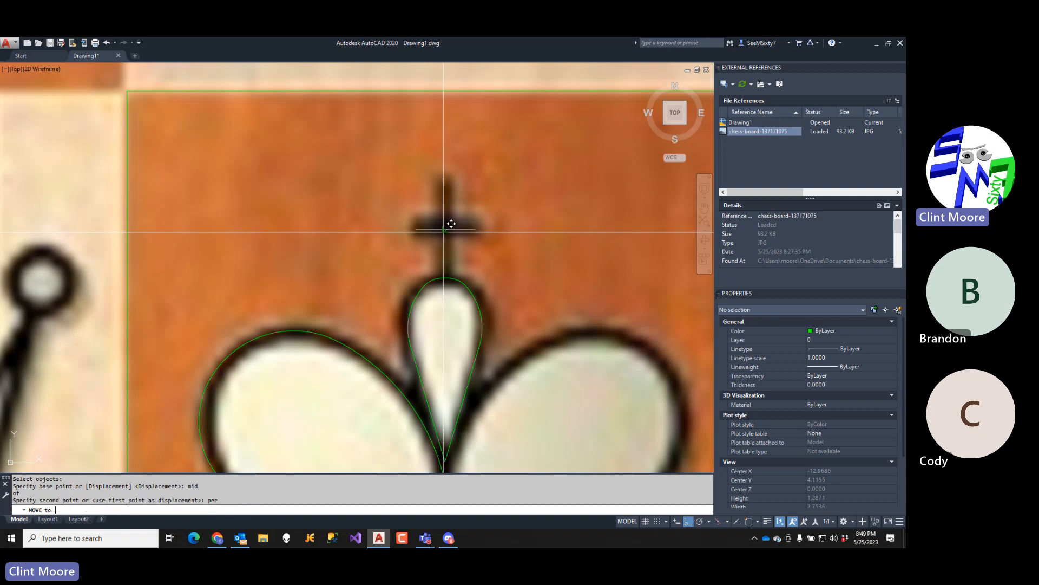
{"action": "key", "text": "Escape"}
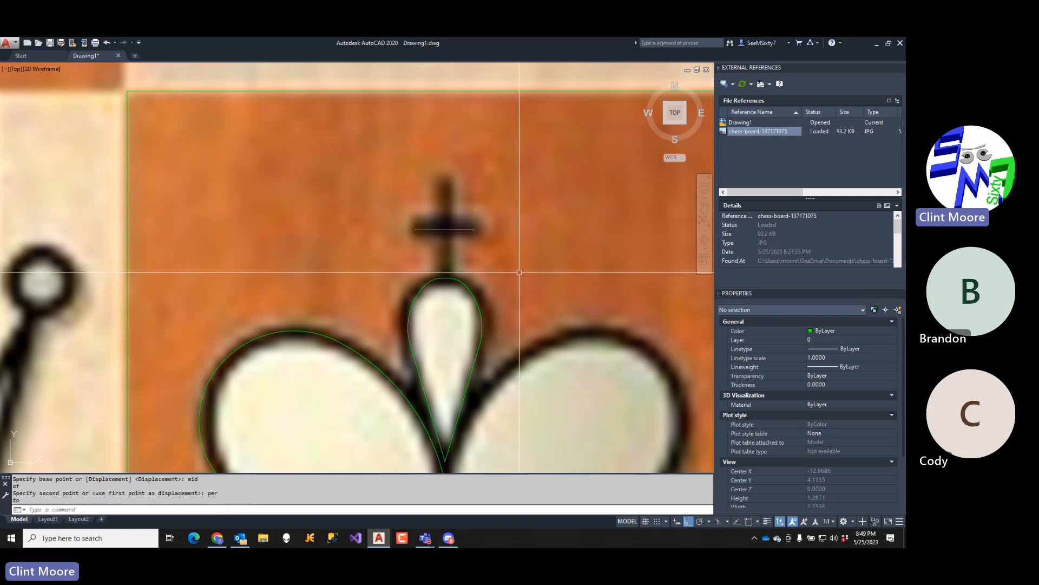
- Trim away the part of the centre line inside the teardrop, using both teardrop halves as cutting edges
{"action": "scroll", "coordinate": [498, 266], "scroll_direction": "down", "scroll_amount": 2}
{"action": "middle_click_drag", "start_coordinate": [497, 266], "coordinate": [459, 159]}
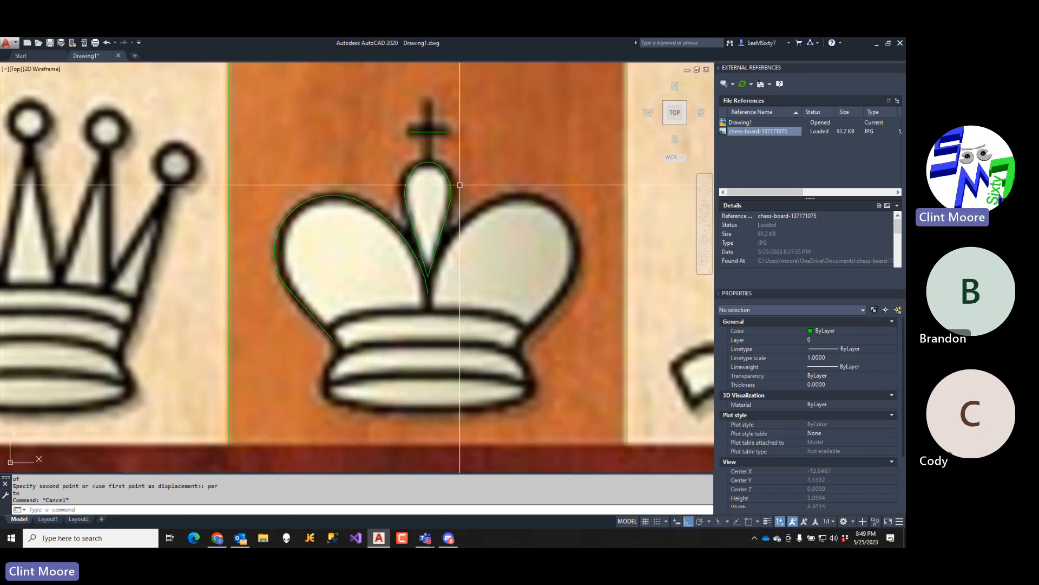
{"action": "middle_click_drag", "start_coordinate": [460, 250], "coordinate": [464, 208]}
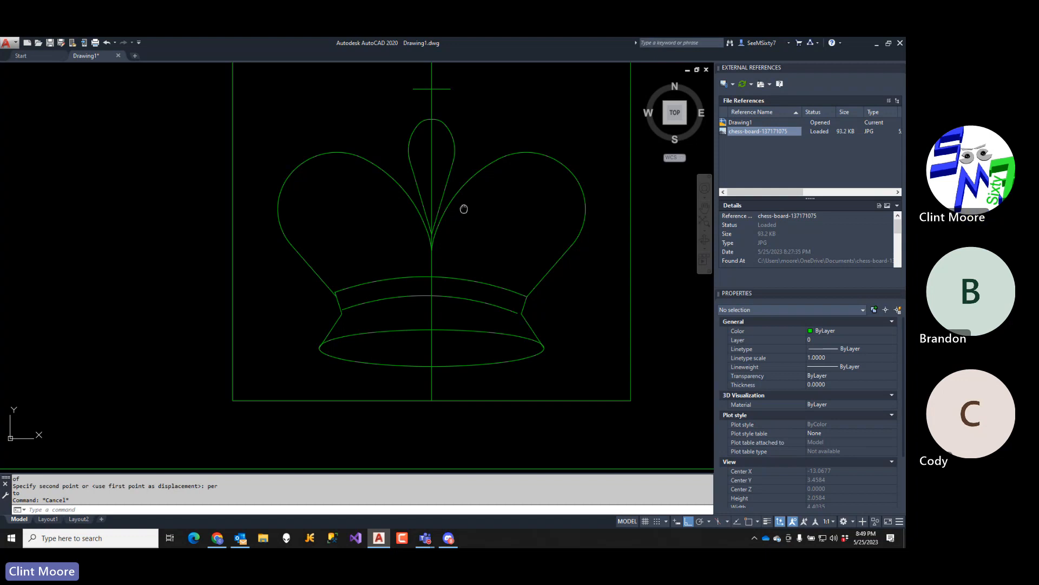
{"action": "left_click", "coordinate": [456, 164]}
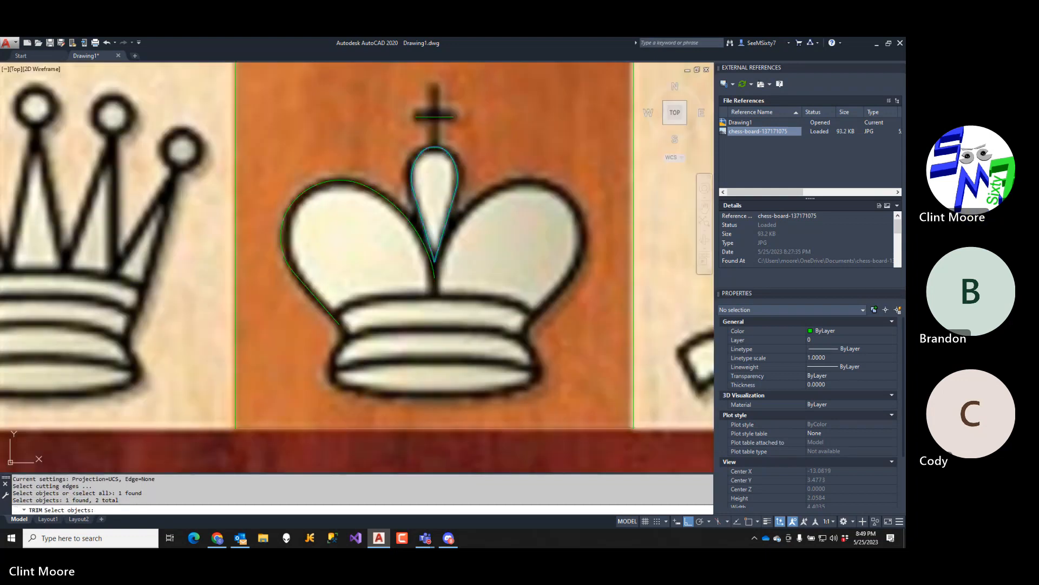
{"action": "key", "text": "Return"}
{"action": "left_click", "coordinate": [441, 173]}
{"action": "left_click", "coordinate": [430, 185]}
{"action": "key", "text": "Return"}
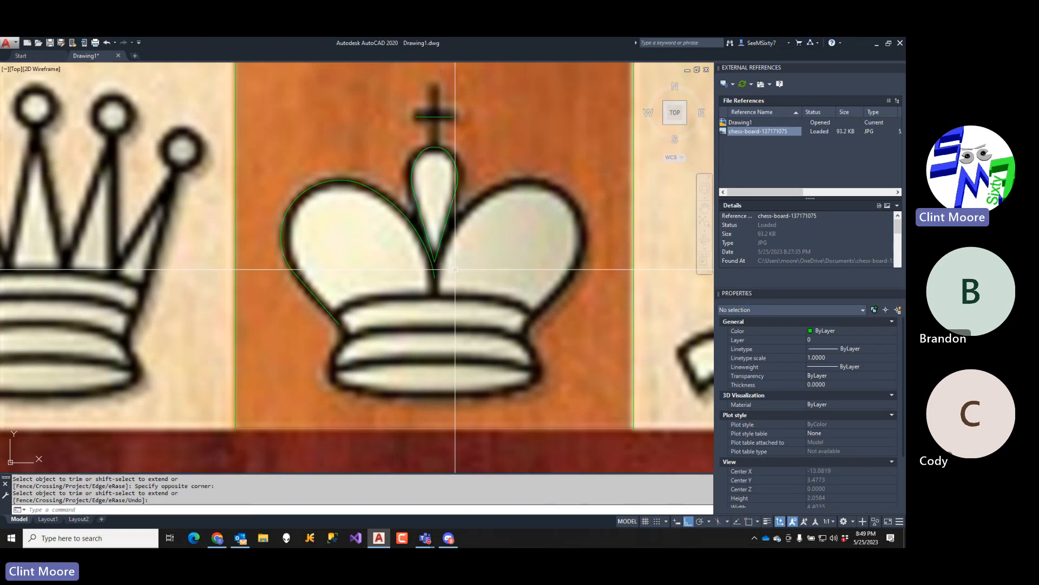
- Trim the centre line below the band's upper arc, using that arc as the cutting edge
{"action": "mouse_move", "coordinate": [452, 349]}
{"action": "middle_mouse_down"}
{"action": "mouse_move", "coordinate": [452, 330]}
{"action": "mouse_move", "coordinate": [453, 365]}
{"action": "mouse_move", "coordinate": [448, 327]}
{"action": "middle_mouse_up"}
{"action": "scroll", "coordinate": [453, 365], "scroll_direction": "down", "scroll_amount": 2}
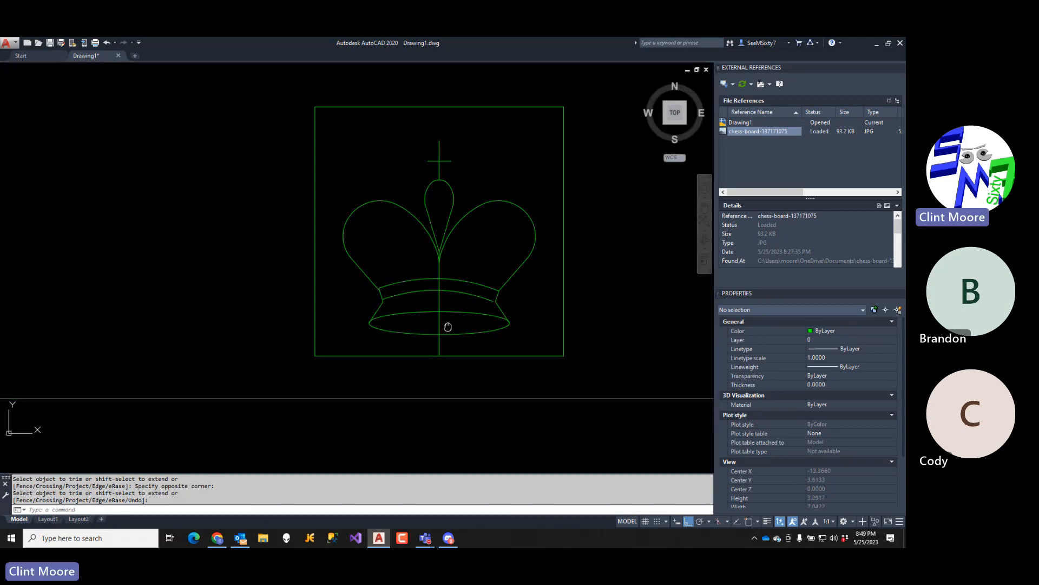
{"action": "type", "text": "tr"}
{"action": "key", "text": "Return"}
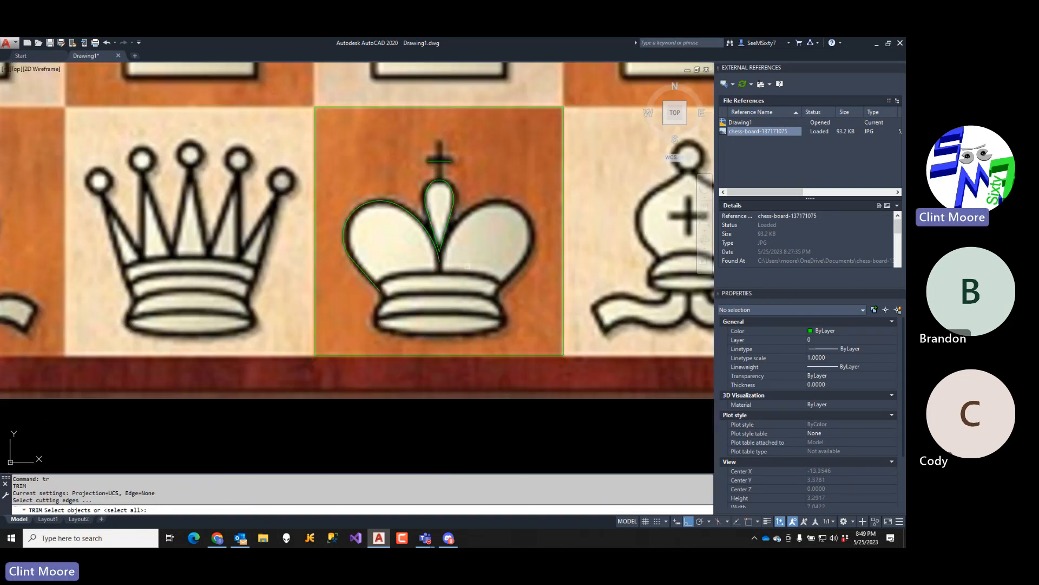
{"action": "left_click", "coordinate": [467, 266]}
{"action": "left_click", "coordinate": [436, 298]}
{"action": "key", "text": "Return"}
{"action": "left_click", "coordinate": [439, 292]}
{"action": "left_click", "coordinate": [444, 293]}
{"action": "left_click", "coordinate": [433, 287]}
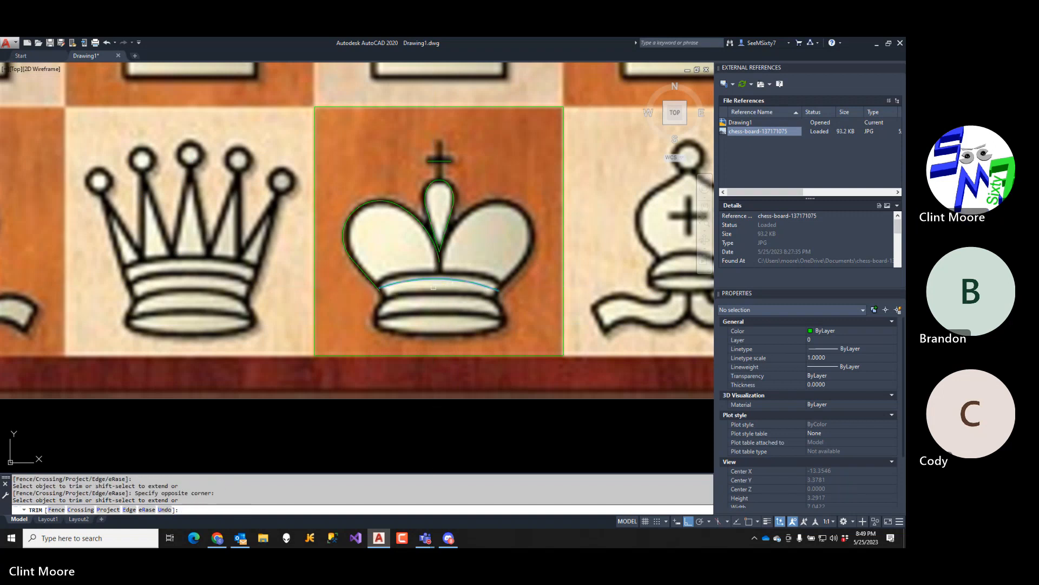
{"action": "key", "text": "Return"}
- Start a block definition named King and select all the objects of the traced king outline
{"action": "middle_click_drag", "start_coordinate": [451, 380], "coordinate": [453, 386]}
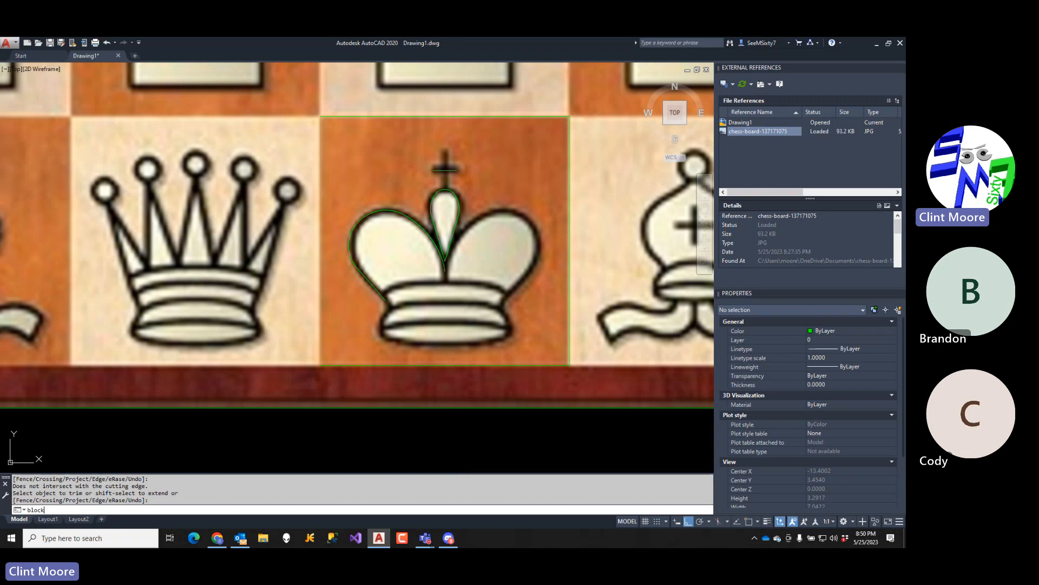
{"action": "key", "text": "Return"}
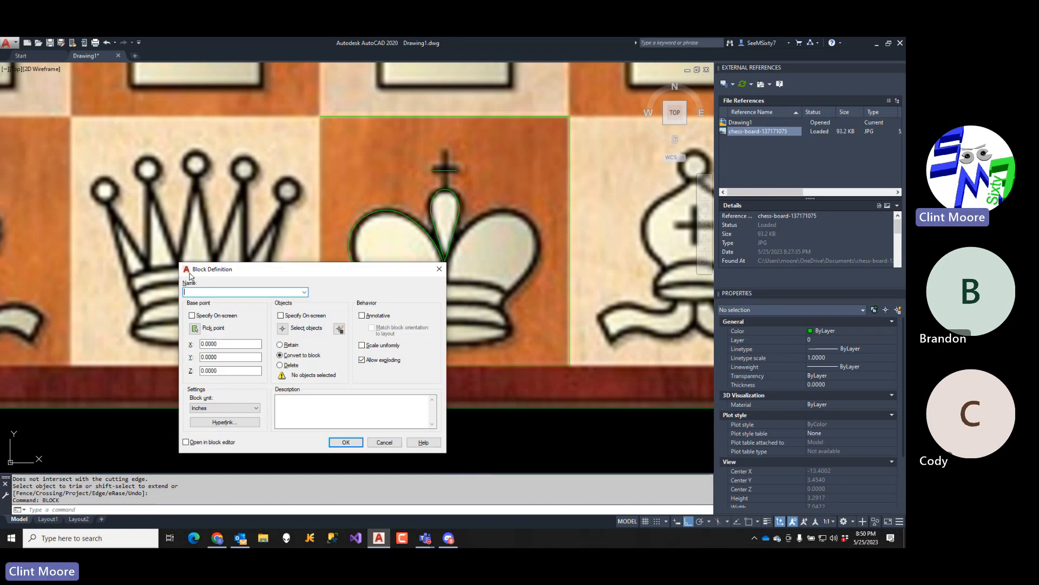
{"action": "left_click", "coordinate": [290, 334]}
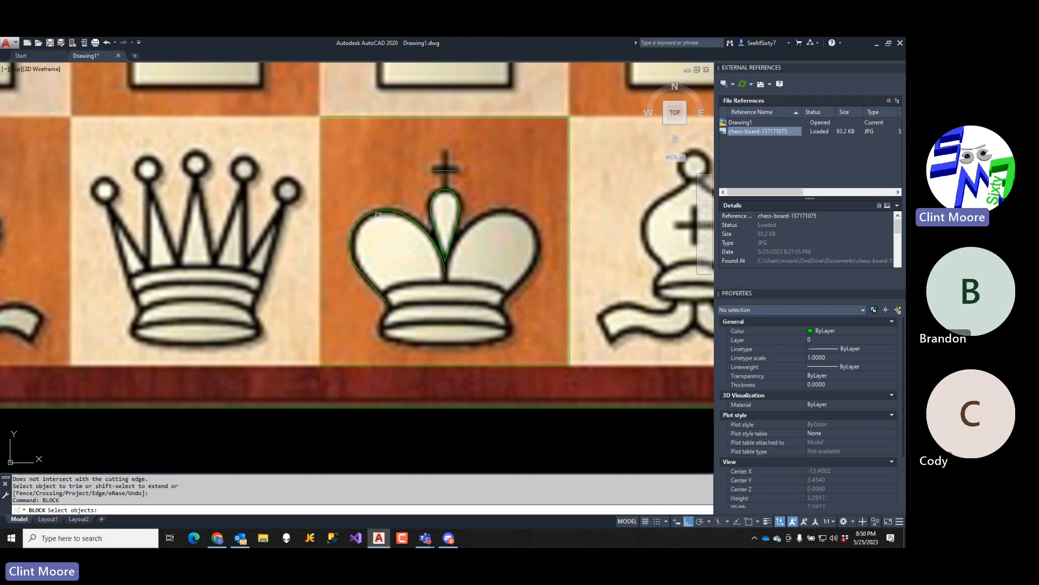
{"action": "left_click", "coordinate": [333, 440]}
{"action": "left_click", "coordinate": [555, 127]}
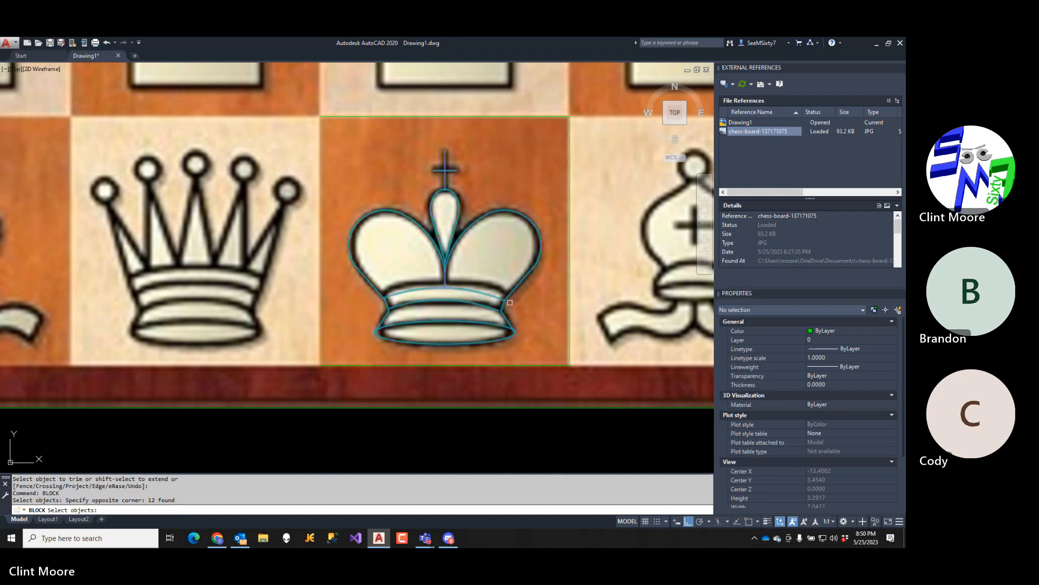
{"action": "key", "text": "Return"}
- Set the King block's base point midway between two opposite corners of the king's square and create the block
{"action": "left_click", "coordinate": [196, 330]}
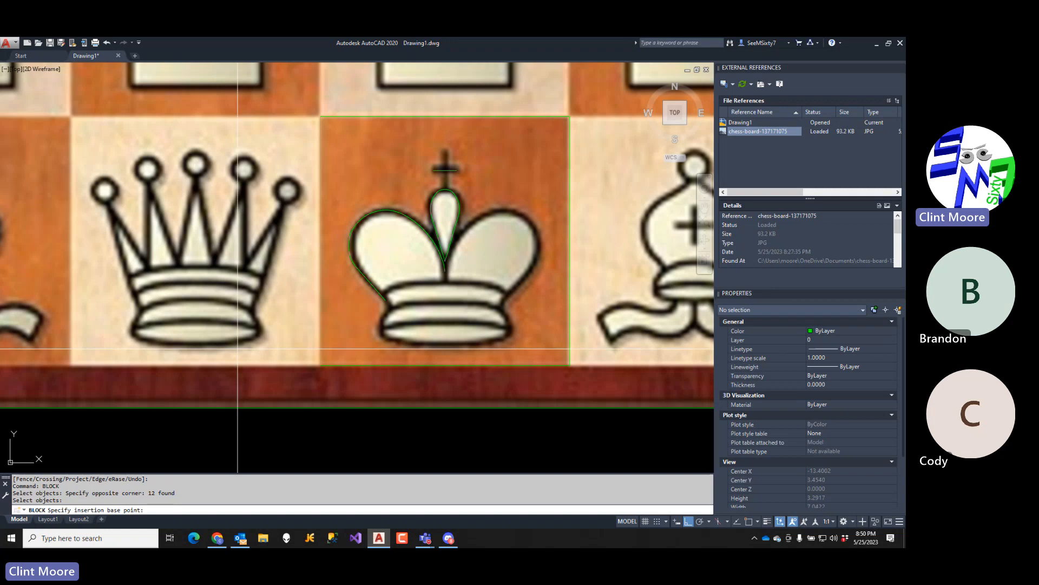
{"action": "type", "text": "m2p"}
{"action": "key", "text": "Return"}
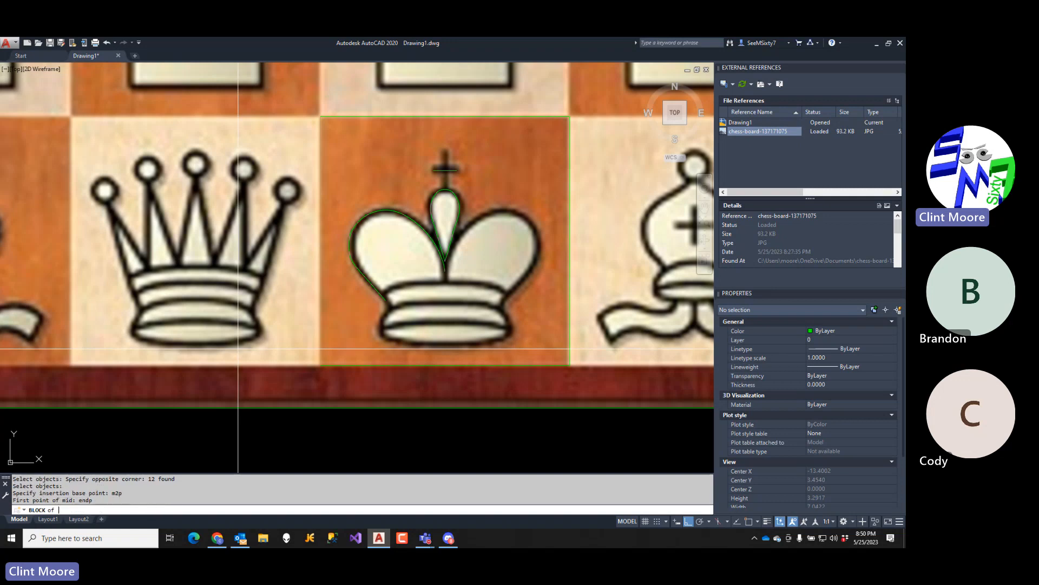
{"action": "left_click", "coordinate": [320, 366]}
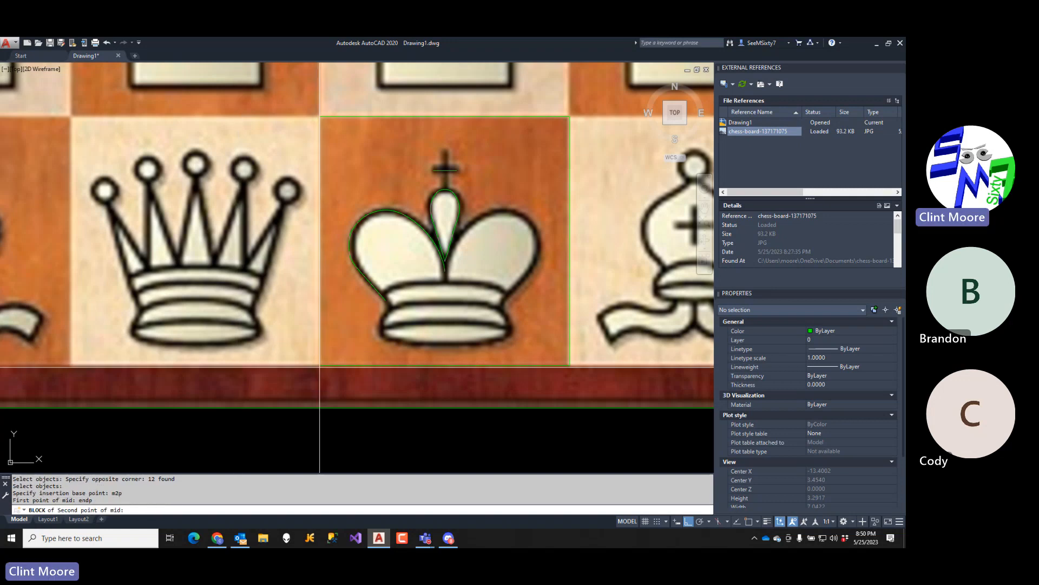
{"action": "type", "text": "endp"}
{"action": "key", "text": "Return"}
{"action": "left_click", "coordinate": [570, 117]}
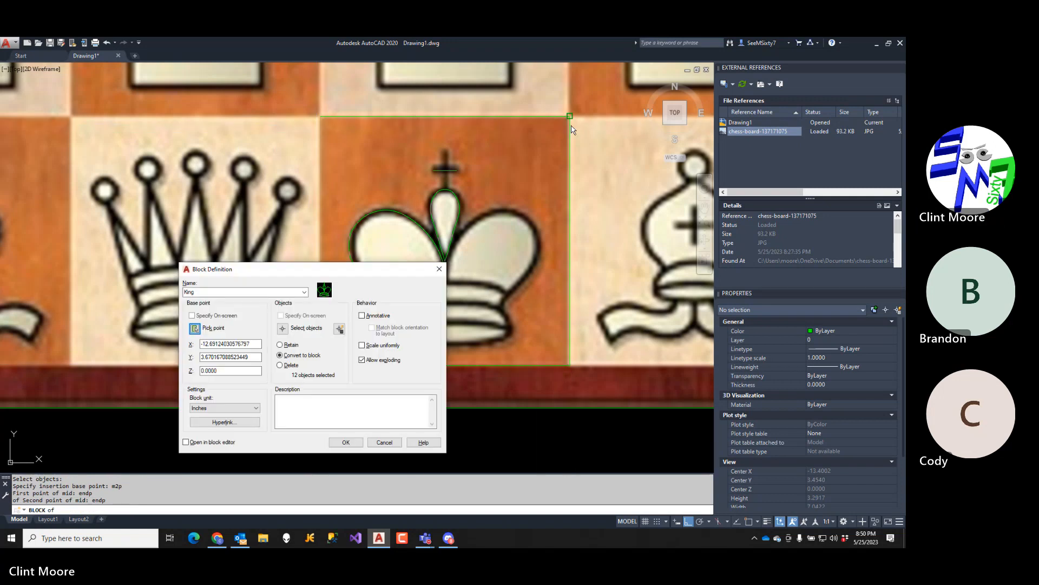
{"action": "left_click", "coordinate": [345, 447]}
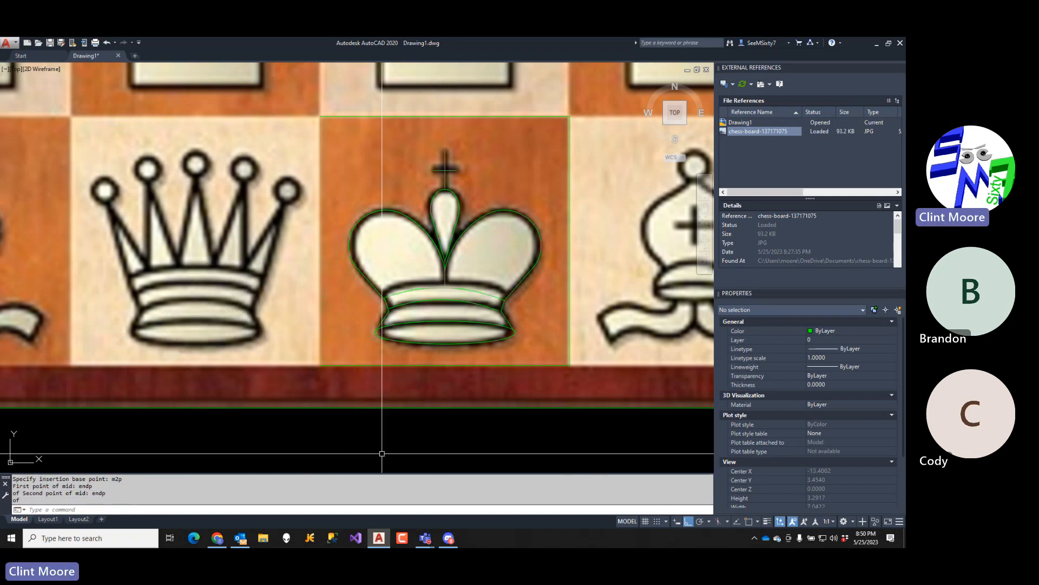
- Move the King block by its insertion point from the reference image onto the drawn board at 9,1
{"action": "scroll", "coordinate": [385, 452], "scroll_direction": "down", "scroll_amount": 2}
{"action": "middle_click_drag", "start_coordinate": [392, 453], "coordinate": [260, 369]}
{"action": "type", "text": "m"}
{"action": "key", "text": "Return"}
{"action": "left_click", "coordinate": [322, 296]}
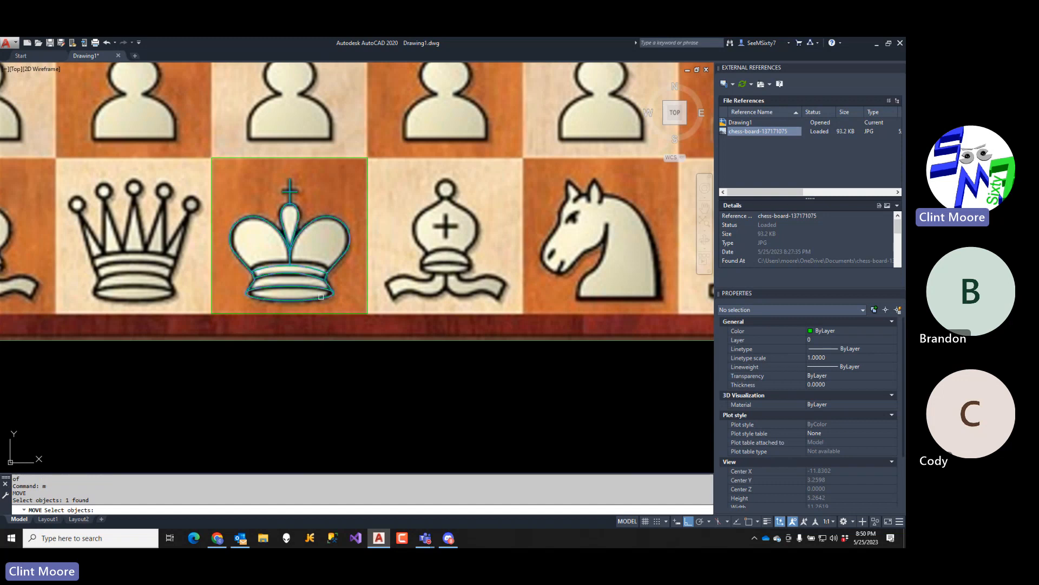
{"action": "key", "text": "Return"}
{"action": "type", "text": "ins"}
{"action": "key", "text": "Return"}
{"action": "left_click", "coordinate": [322, 282]}
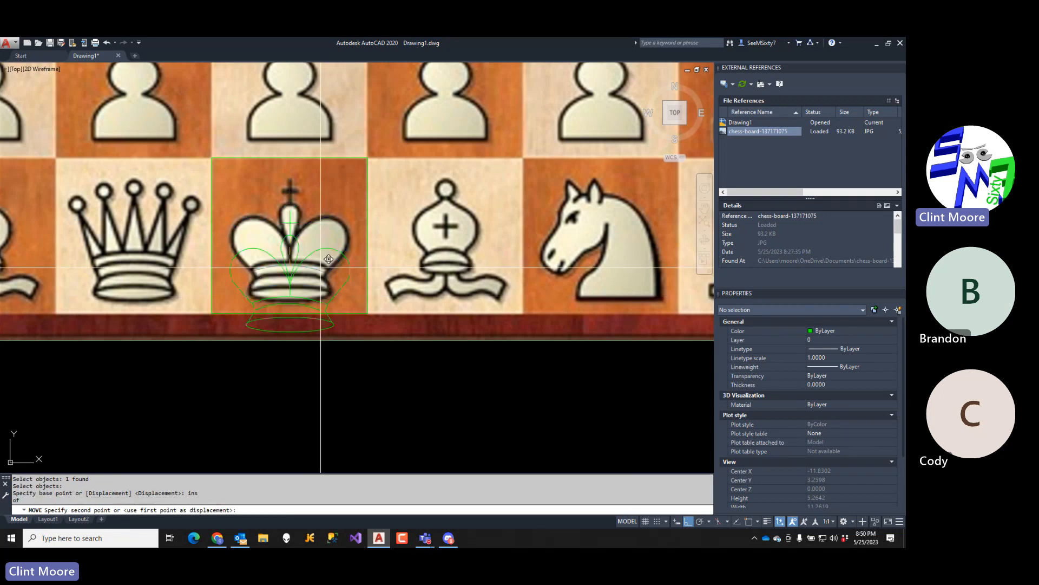
{"action": "scroll", "coordinate": [354, 282], "scroll_direction": "down", "scroll_amount": 3}
{"action": "middle_click_drag", "start_coordinate": [458, 303], "coordinate": [254, 296]}
{"action": "middle_click_drag", "start_coordinate": [411, 330], "coordinate": [339, 327]}
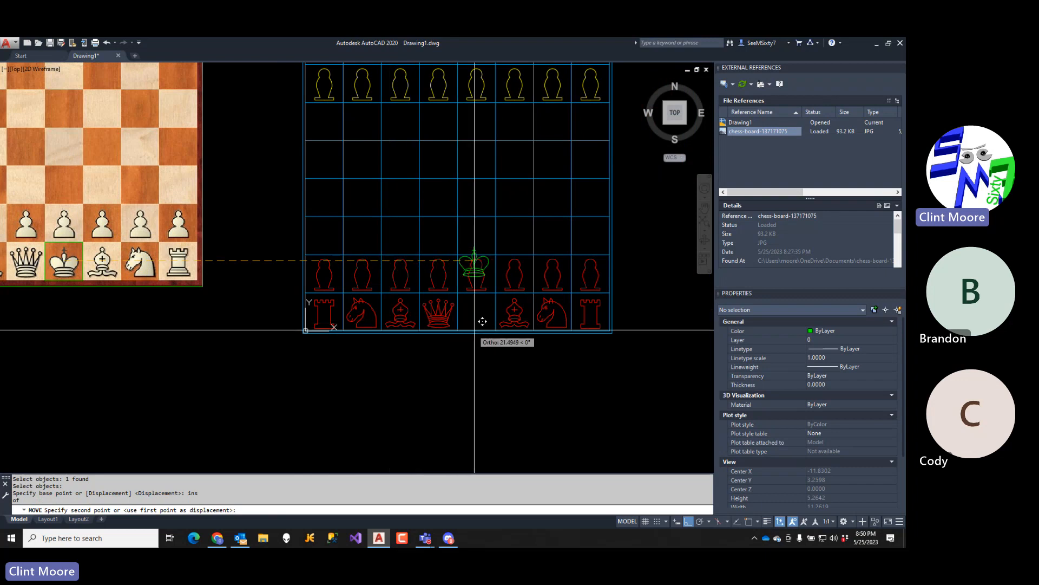
{"action": "type", "text": "9,"}
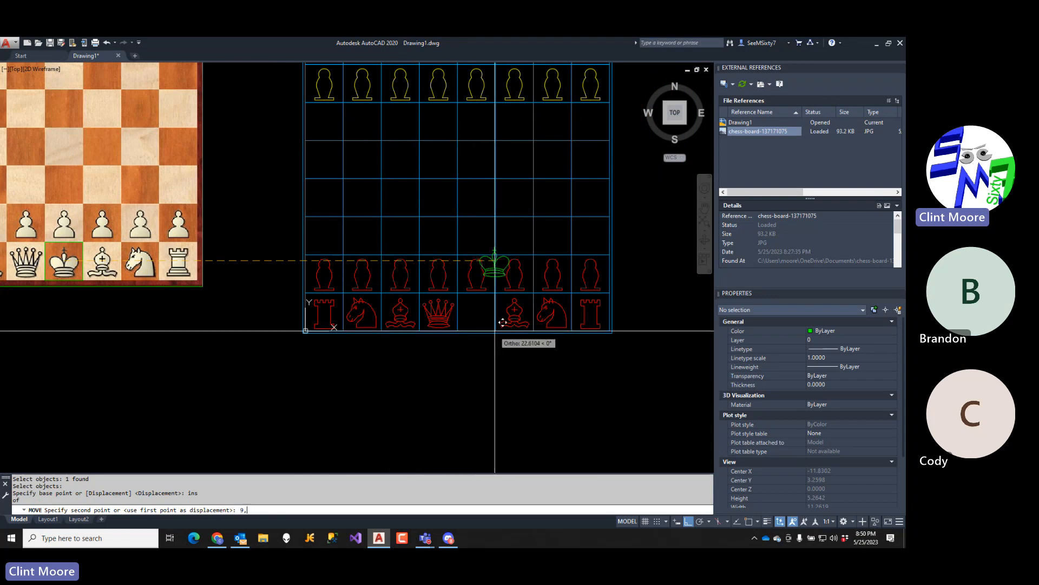
{"action": "type", "text": "1"}
{"action": "key", "text": "Return"}
- Change the king to the RedSide layer by matching it to the red queen beside it
{"action": "type", "text": "c"}
{"action": "key", "text": "Return"}
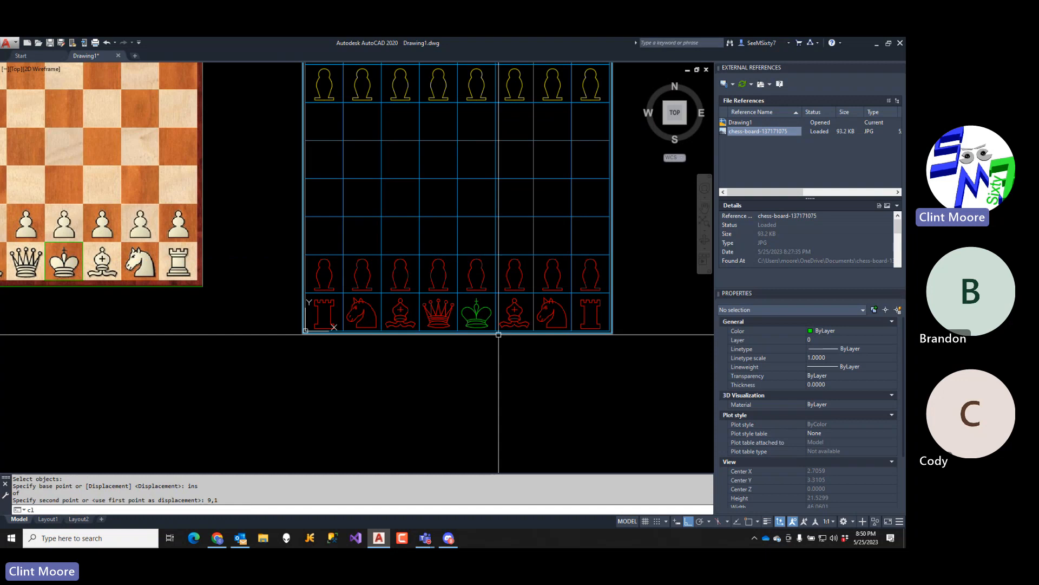
{"action": "left_click", "coordinate": [477, 313]}
{"action": "key", "text": "Return"}
{"action": "left_click", "coordinate": [447, 314]}
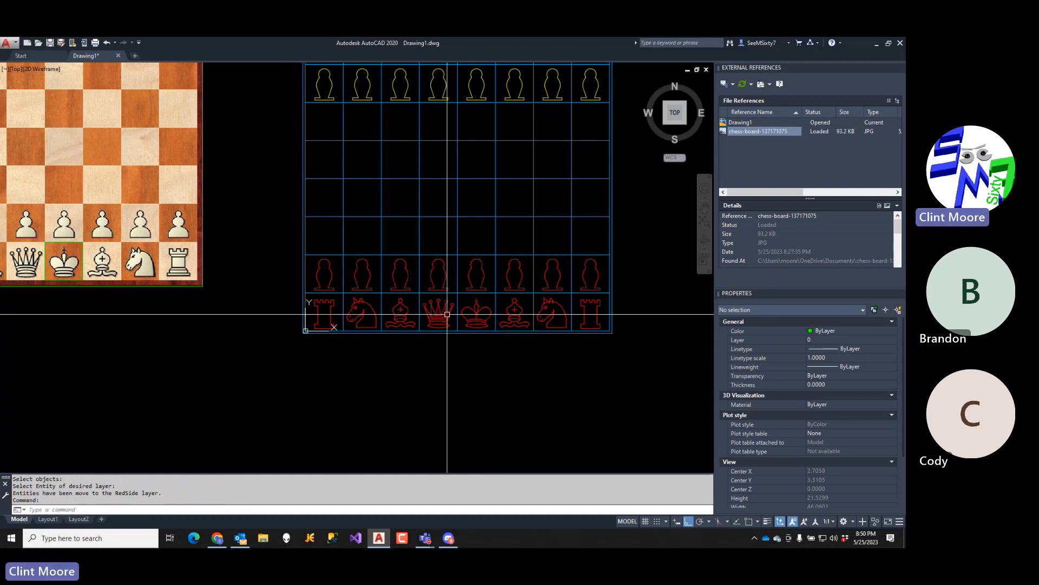
- Mirror the red king across the board's horizontal centre line to the opposite back row, keeping the source object
{"action": "type", "text": "mi"}
{"action": "key", "text": "Return"}
{"action": "left_click", "coordinate": [477, 318]}
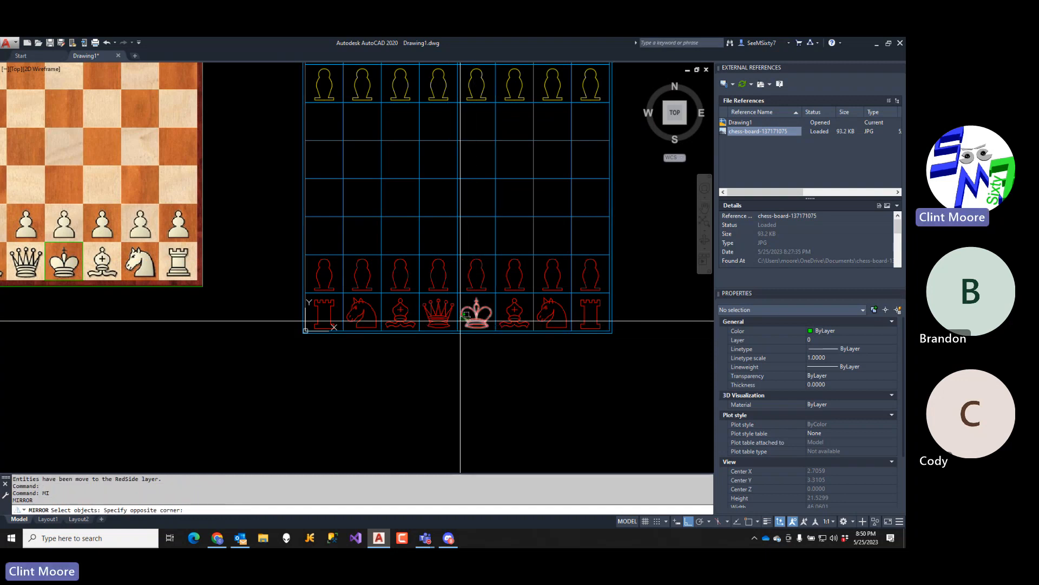
{"action": "left_click", "coordinate": [465, 325]}
{"action": "key", "text": "Return"}
{"action": "key", "text": "Return"}
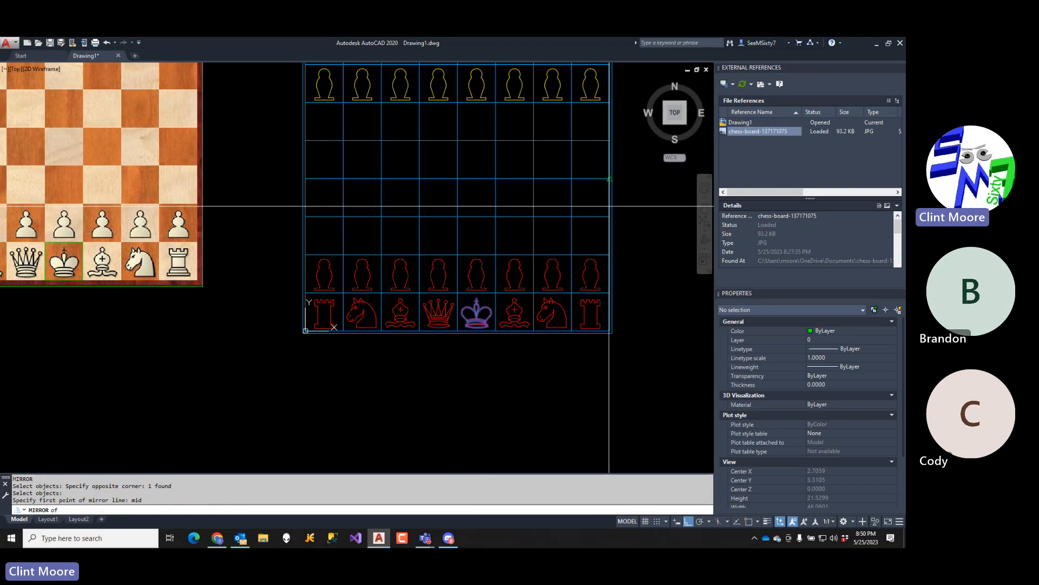
{"action": "left_click", "coordinate": [608, 206]}
{"action": "left_click", "coordinate": [477, 194]}
{"action": "middle_click_drag", "start_coordinate": [476, 195], "coordinate": [495, 315]}
{"action": "key", "text": "Return"}
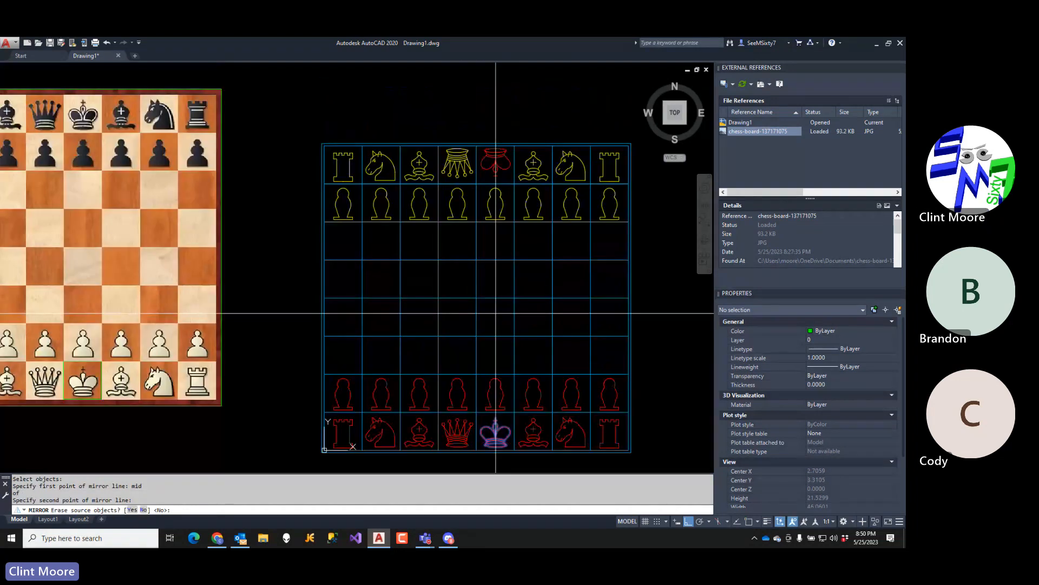
- Put the mirrored king on the YellowSide layer
{"action": "left_click", "coordinate": [496, 165]}
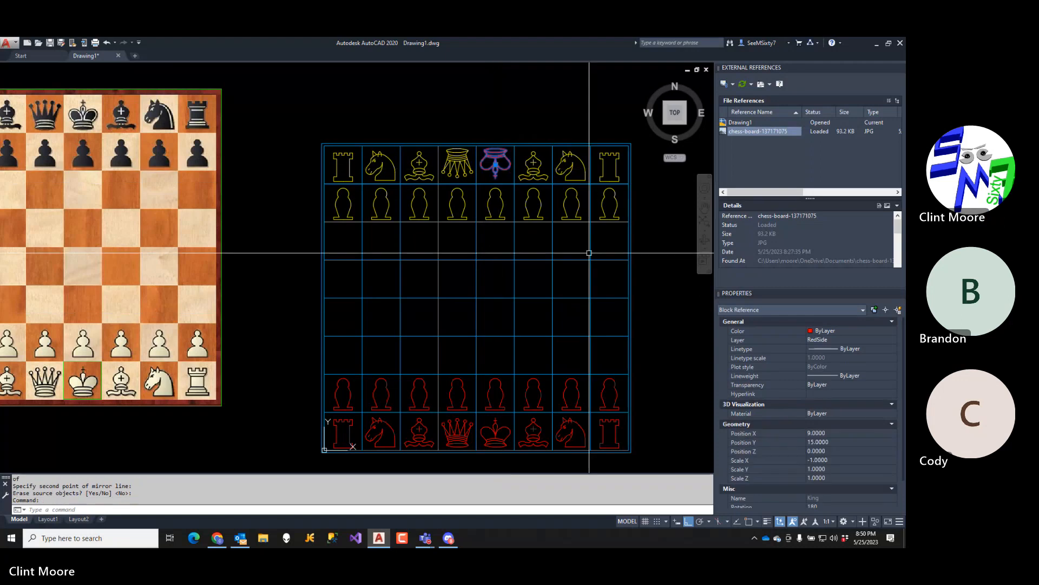
{"action": "left_click", "coordinate": [837, 340]}
{"action": "left_click", "coordinate": [837, 339]}
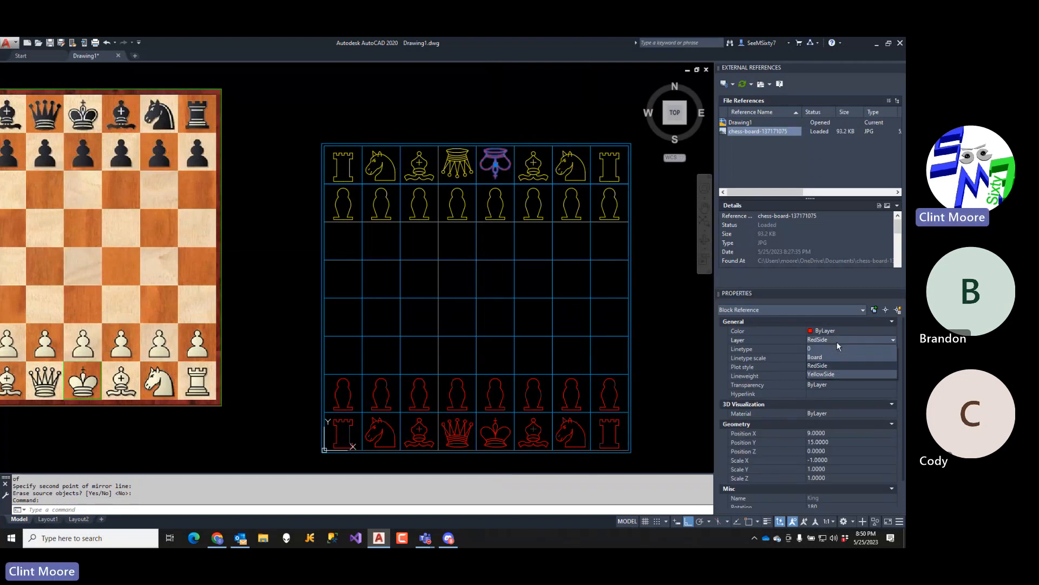
{"action": "left_click", "coordinate": [837, 371]}
- Set the mirrored king's X scale to 1 and its rotation to 0 so it stands upright
{"action": "left_click", "coordinate": [832, 460]}
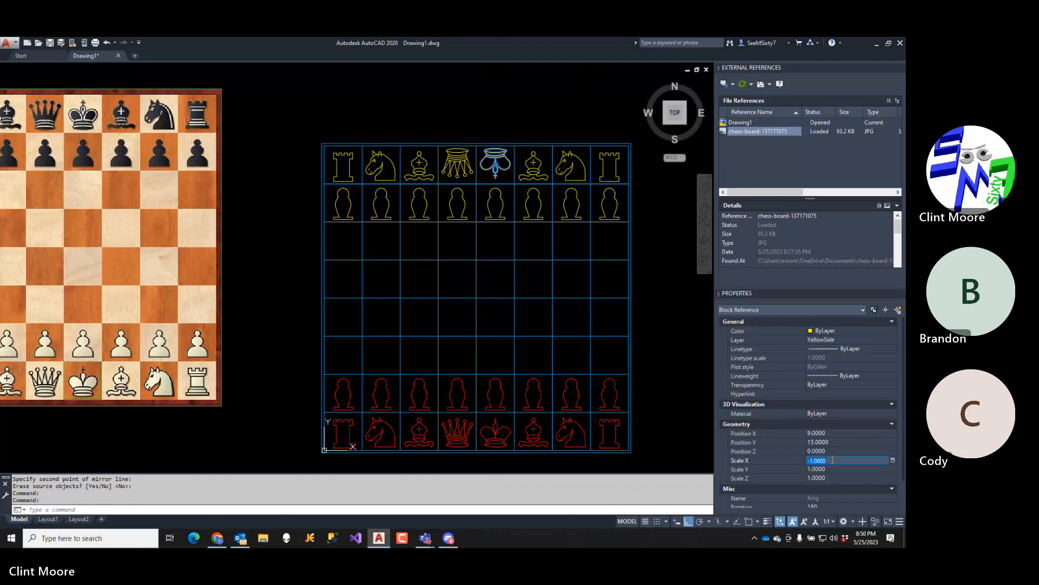
{"action": "type", "text": "1"}
{"action": "key", "text": "Return"}
{"action": "scroll", "coordinate": [836, 490], "scroll_direction": "down", "scroll_amount": 2}
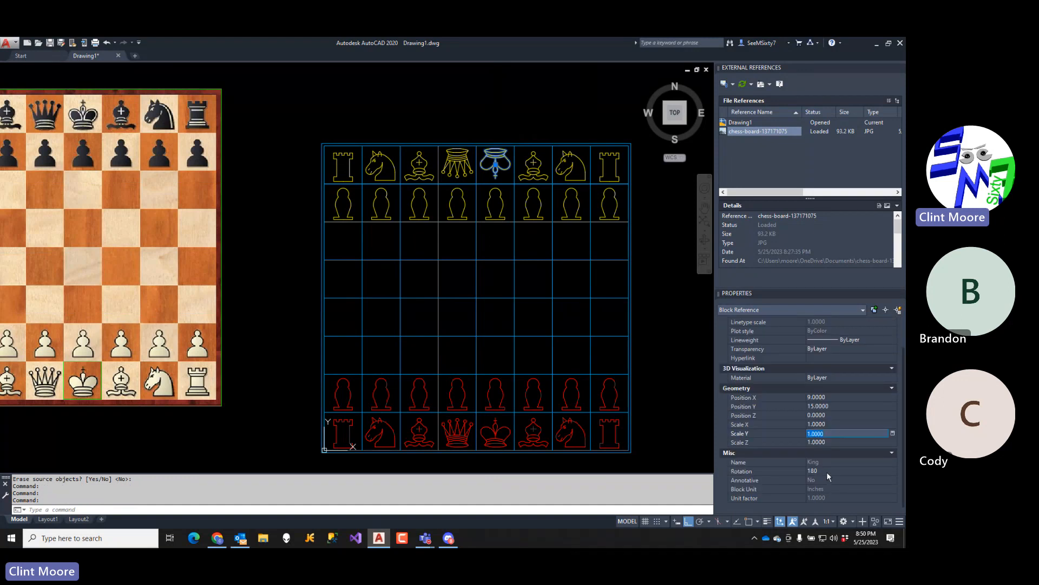
{"action": "left_click", "coordinate": [827, 472]}
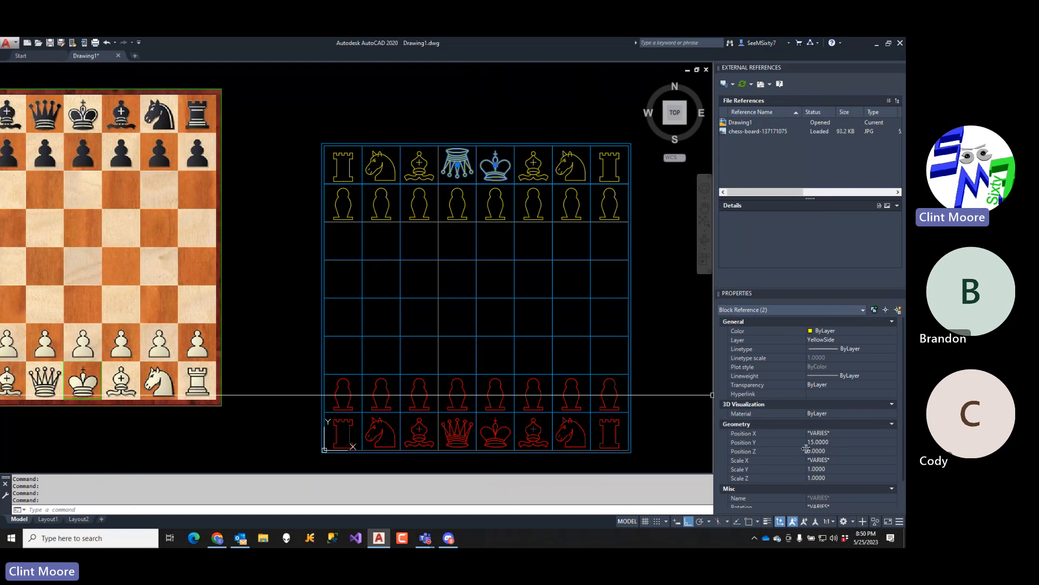
- Set the X scale to 1 and the rotation to 0 for the yellow queen and king together
{"action": "left_click", "coordinate": [832, 460]}
{"action": "key", "text": "Tab"}
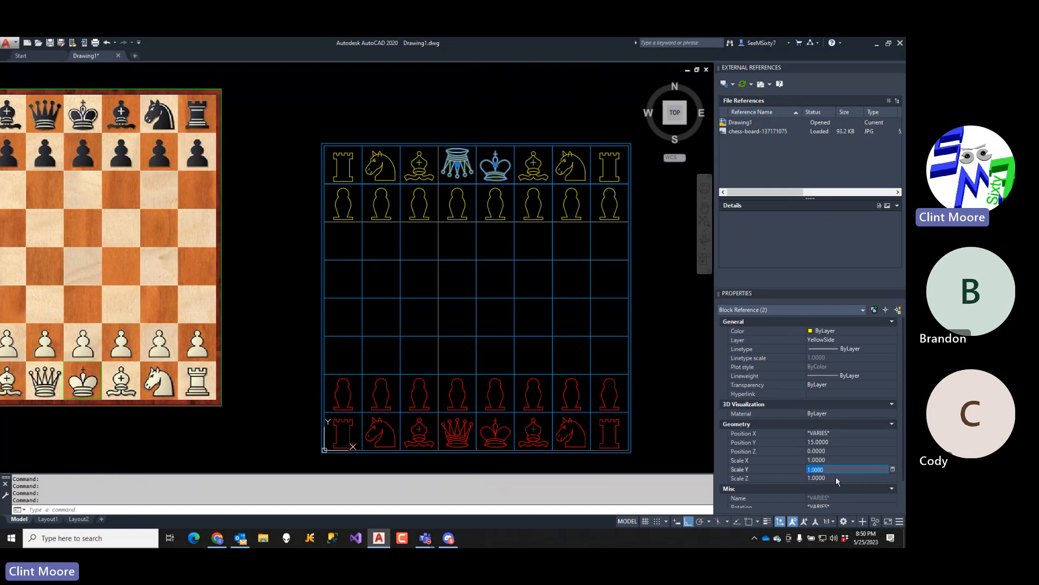
{"action": "left_click", "coordinate": [828, 506]}
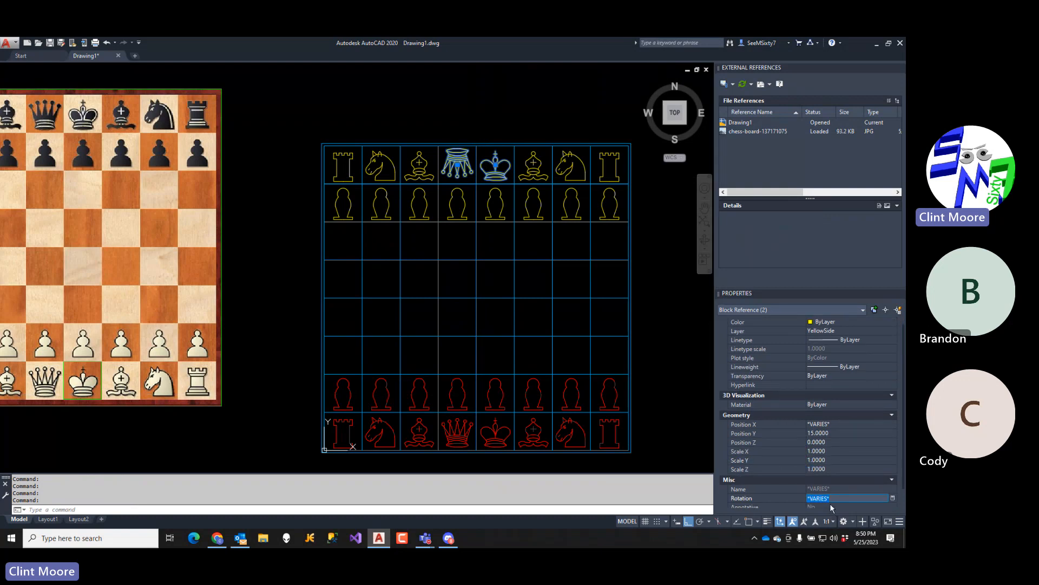
{"action": "type", "text": "0"}
{"action": "key", "text": "Return"}
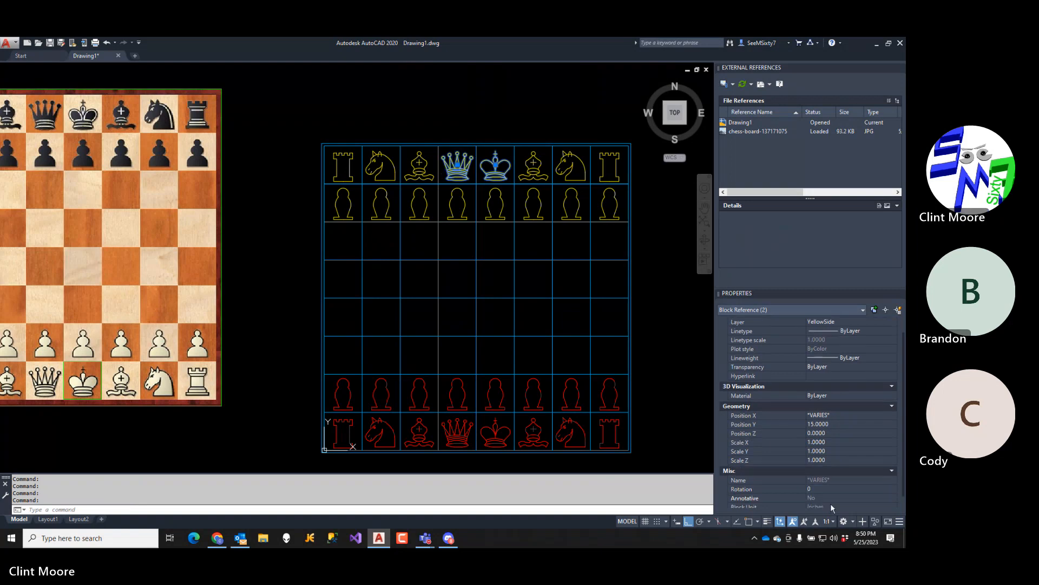
{"action": "key", "text": "Escape"}
{"action": "key", "text": "Escape"}
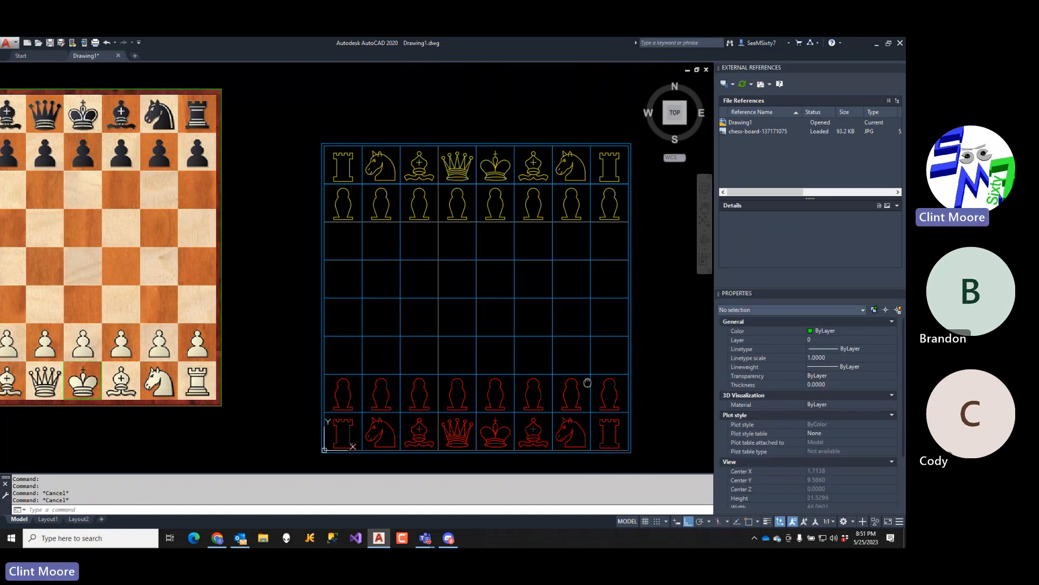
{"action": "middle_click_drag", "start_coordinate": [590, 379], "coordinate": [554, 317]}
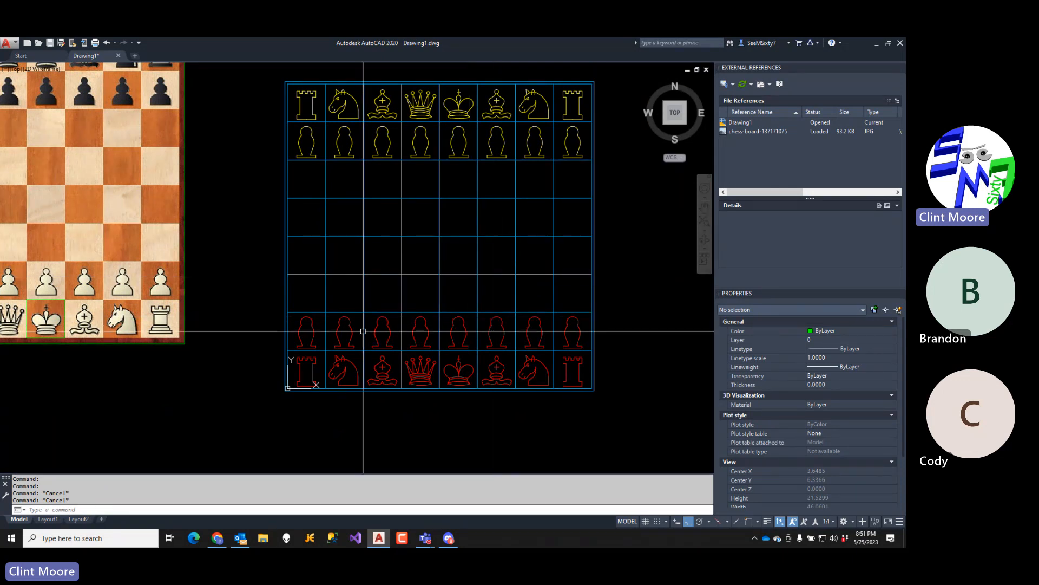
{"action": "scroll", "coordinate": [340, 382], "scroll_direction": "up", "scroll_amount": 6}
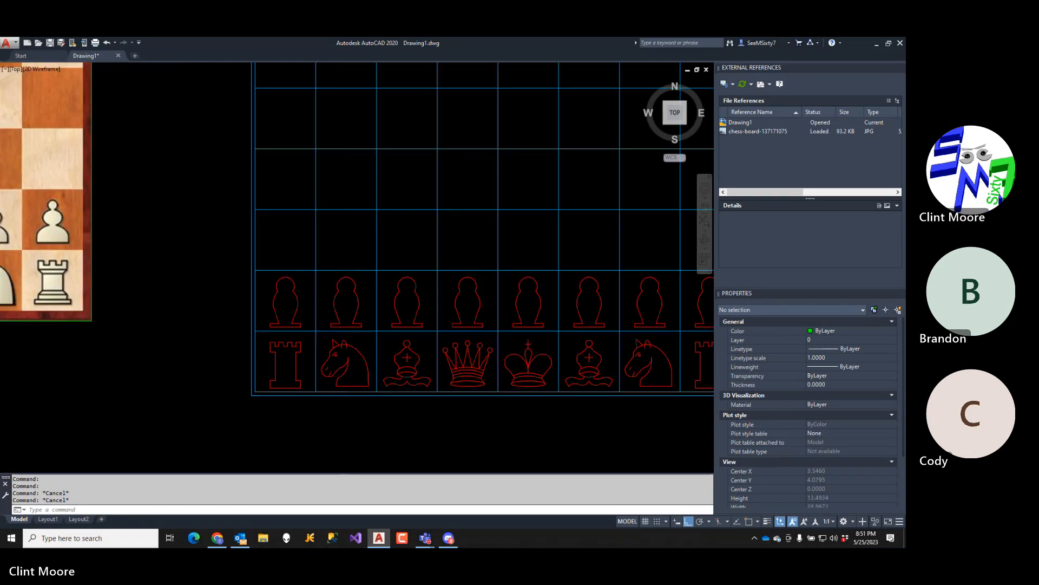
{"action": "mouse_move", "coordinate": [390, 332]}
{"action": "middle_mouse_down"}
{"action": "mouse_move", "coordinate": [390, 308]}
{"action": "mouse_move", "coordinate": [369, 380]}
{"action": "middle_mouse_up"}
{"action": "scroll", "coordinate": [390, 309], "scroll_direction": "down", "scroll_amount": 5}
{"action": "scroll", "coordinate": [426, 287], "scroll_direction": "down", "scroll_amount": 2}
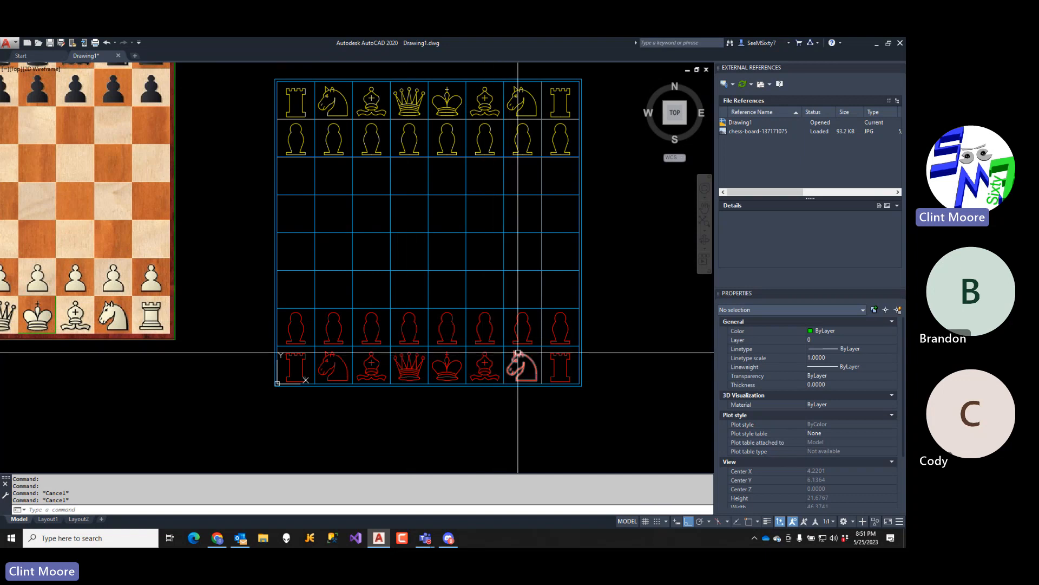
{"action": "mouse_move", "coordinate": [518, 352]}
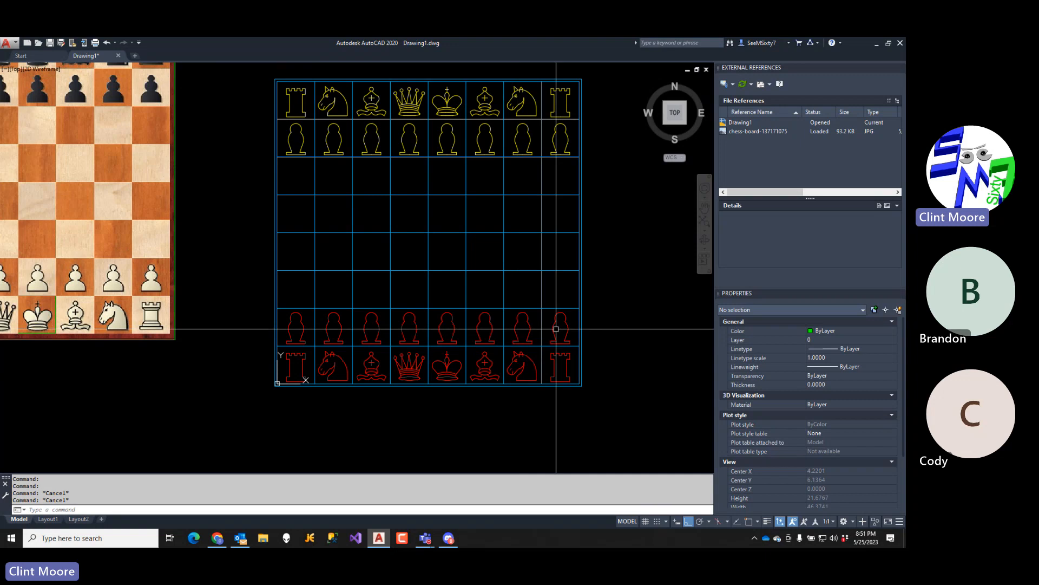
{"action": "middle_click_drag", "start_coordinate": [436, 273], "coordinate": [469, 288]}
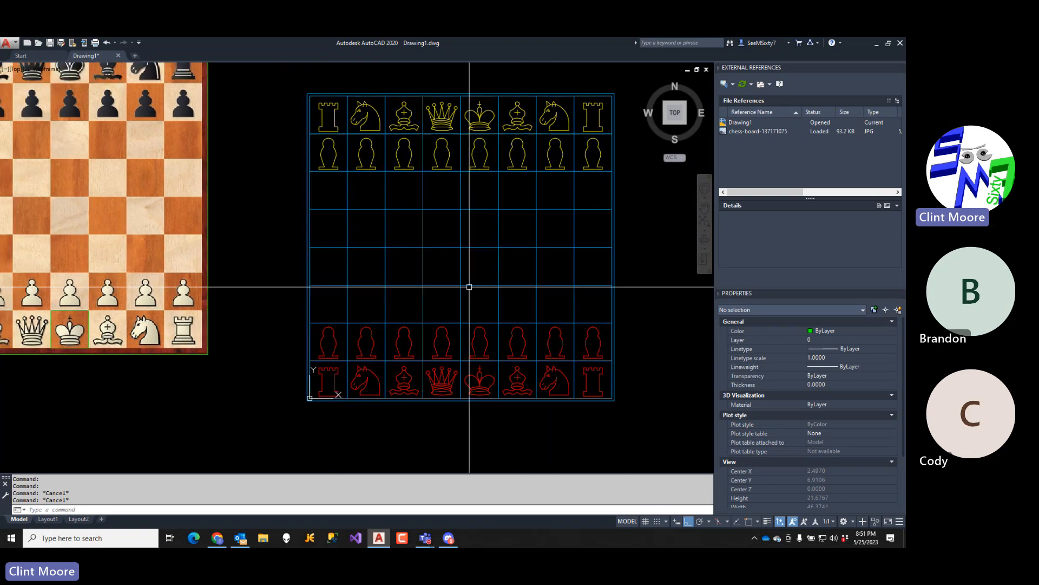
- Unload the chess-board-137171075 reference image and detach it from the drawing
{"action": "right_click", "coordinate": [752, 133]}
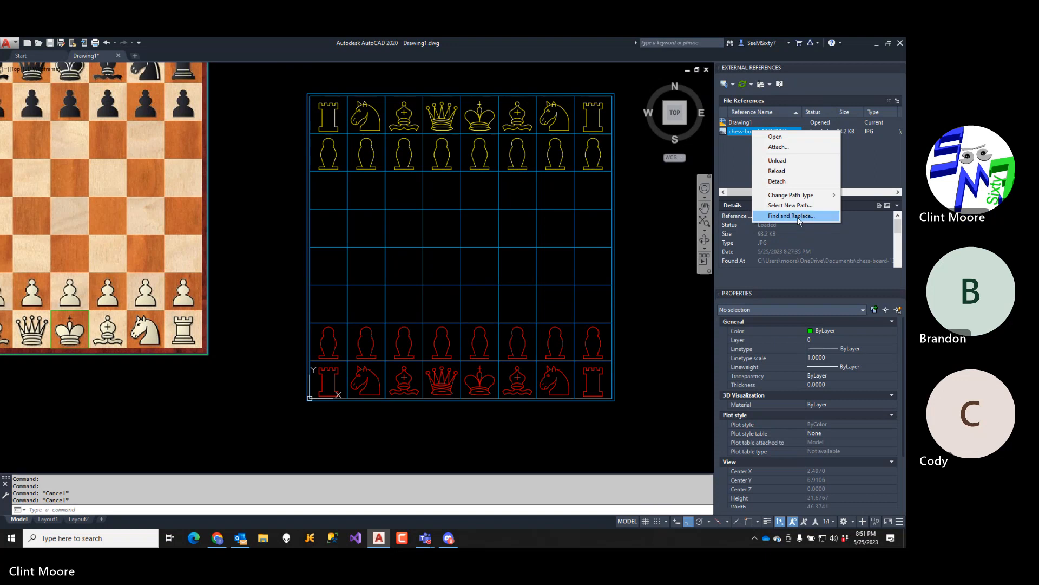
{"action": "left_click", "coordinate": [786, 161]}
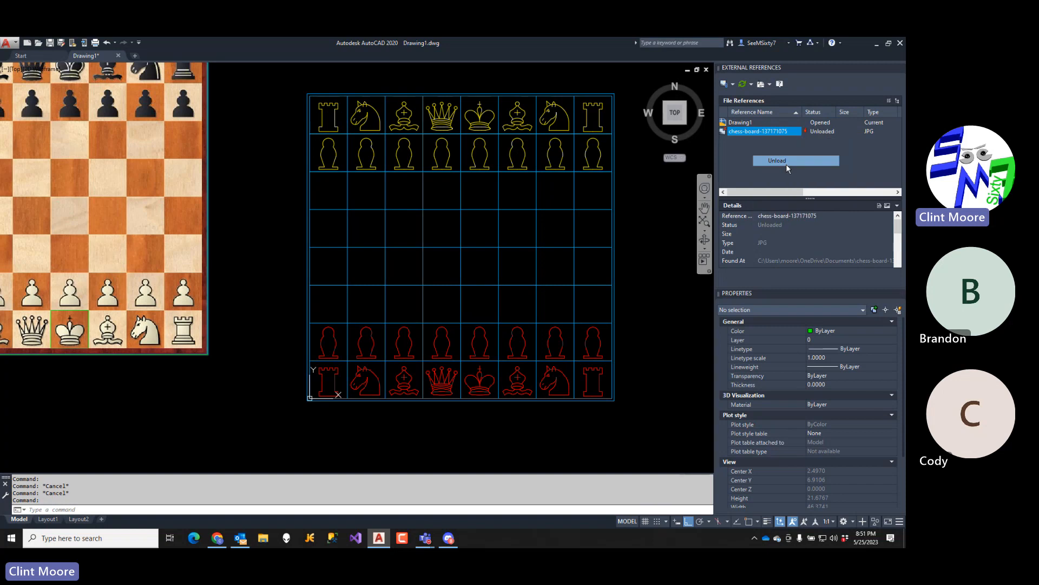
{"action": "right_click", "coordinate": [780, 134]}
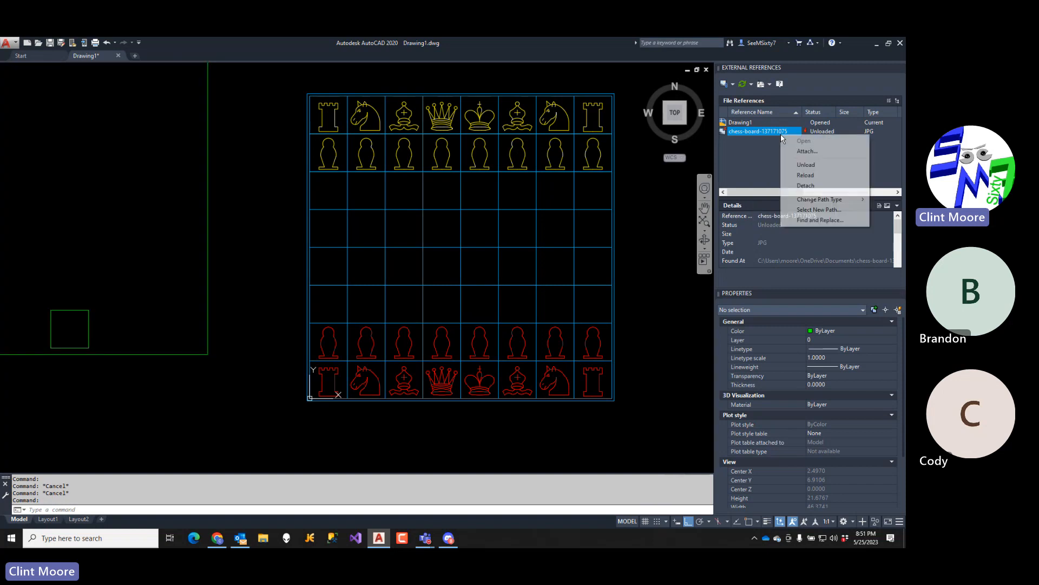
{"action": "left_click", "coordinate": [785, 186]}
{"action": "scroll", "coordinate": [469, 299], "scroll_direction": "down", "scroll_amount": 2}
{"action": "left_click", "coordinate": [295, 279]}
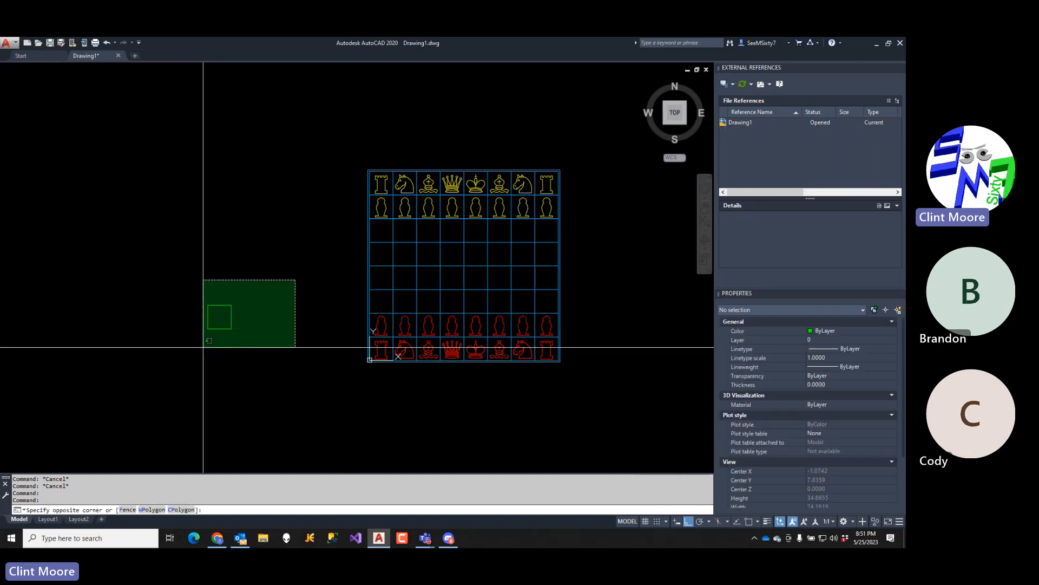
{"action": "left_click", "coordinate": [210, 341]}
{"action": "key", "text": "Escape"}
{"action": "key", "text": "Escape"}
- Start a hatch and pick the inside of the small green square beside the chessboard as its boundary
{"action": "scroll", "coordinate": [228, 343], "scroll_direction": "up", "scroll_amount": 5}
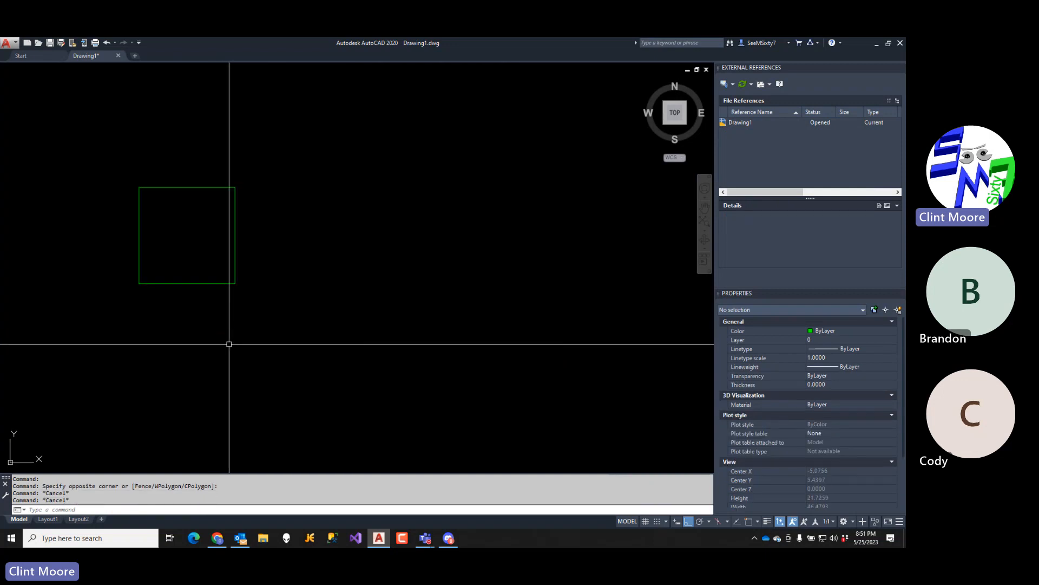
{"action": "type", "text": "hatch"}
{"action": "key", "text": "Return"}
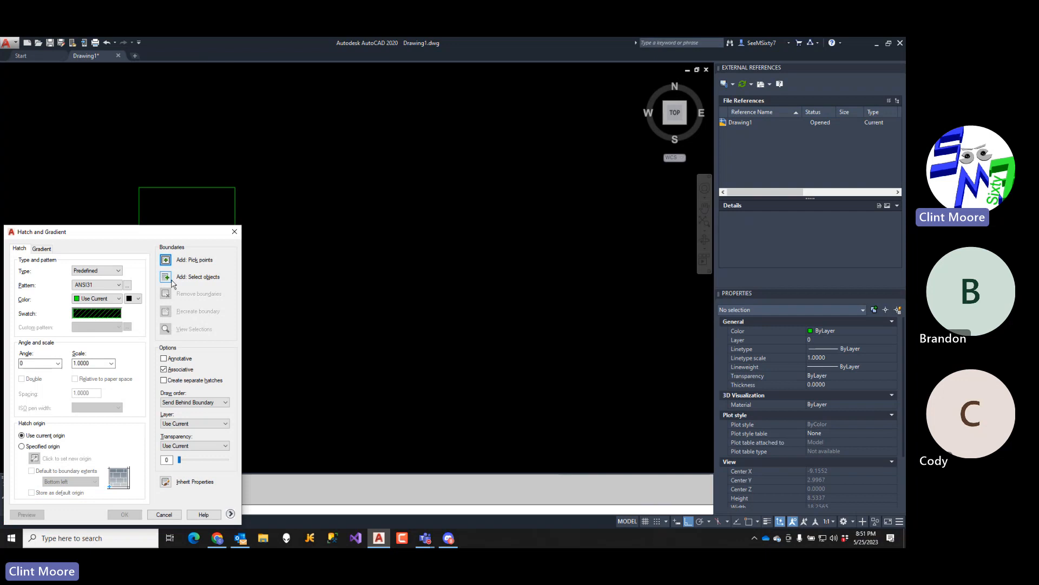
{"action": "left_click", "coordinate": [165, 260]}
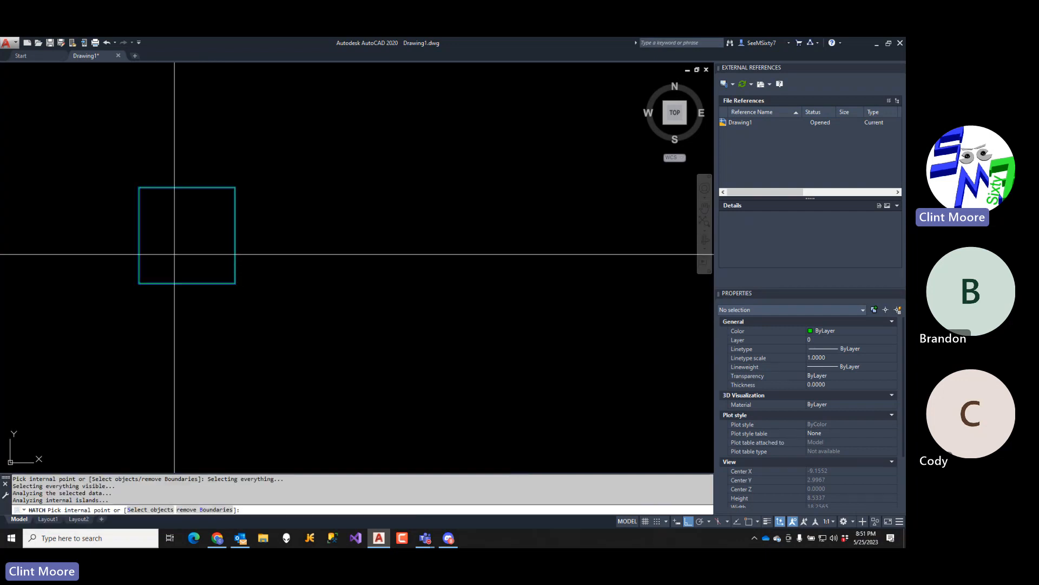
{"action": "scroll", "coordinate": [194, 246], "scroll_direction": "up", "scroll_amount": 4}
{"action": "middle_click_drag", "start_coordinate": [194, 245], "coordinate": [425, 306]}
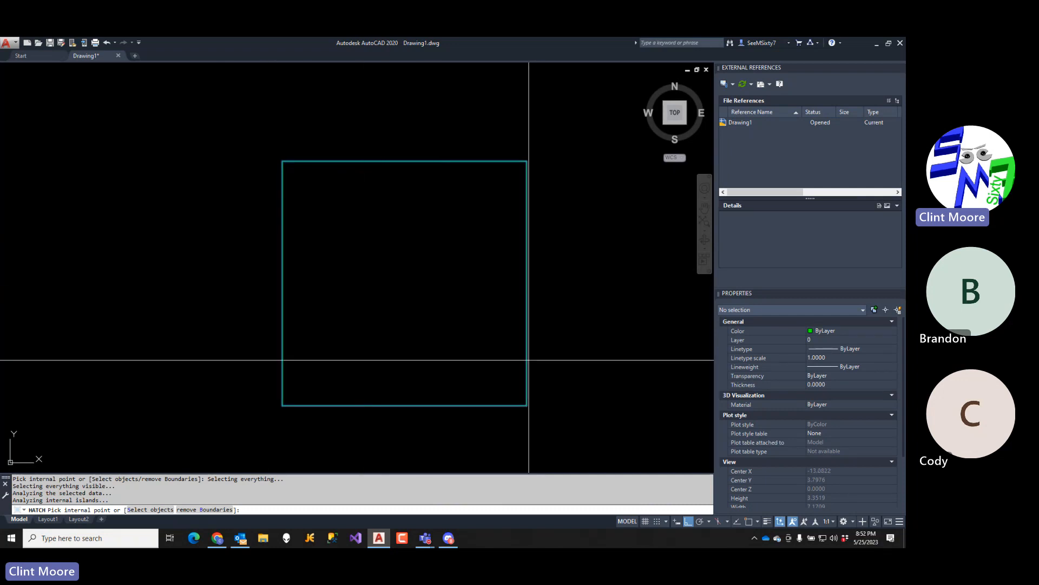
{"action": "scroll", "coordinate": [459, 235], "scroll_direction": "down", "scroll_amount": 2}
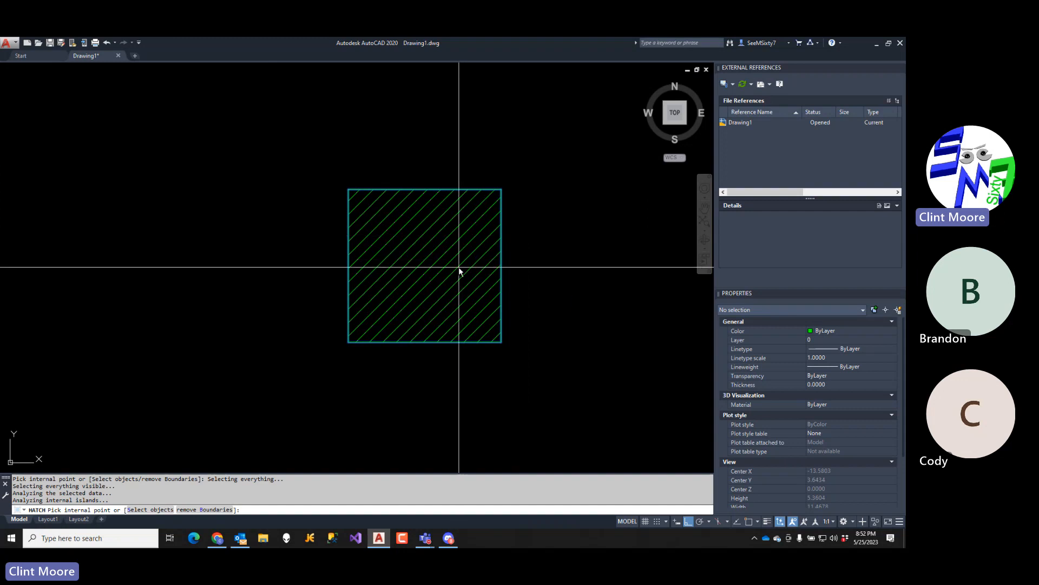
{"action": "right_click", "coordinate": [459, 267]}
{"action": "left_click", "coordinate": [496, 274]}
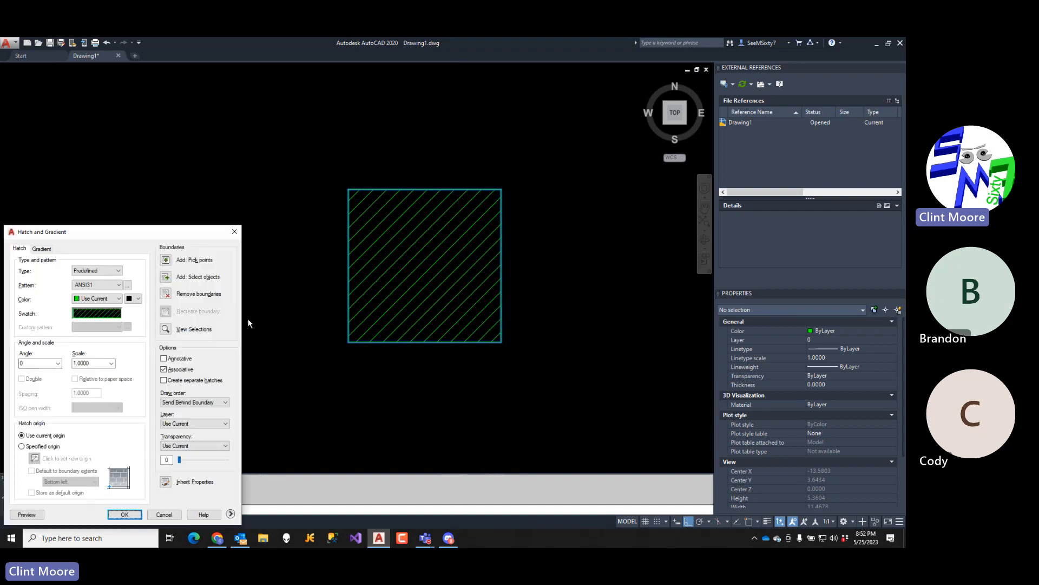
- Choose the SOLID pattern for the hatch and apply it to the small green square
{"action": "left_click", "coordinate": [127, 285]}
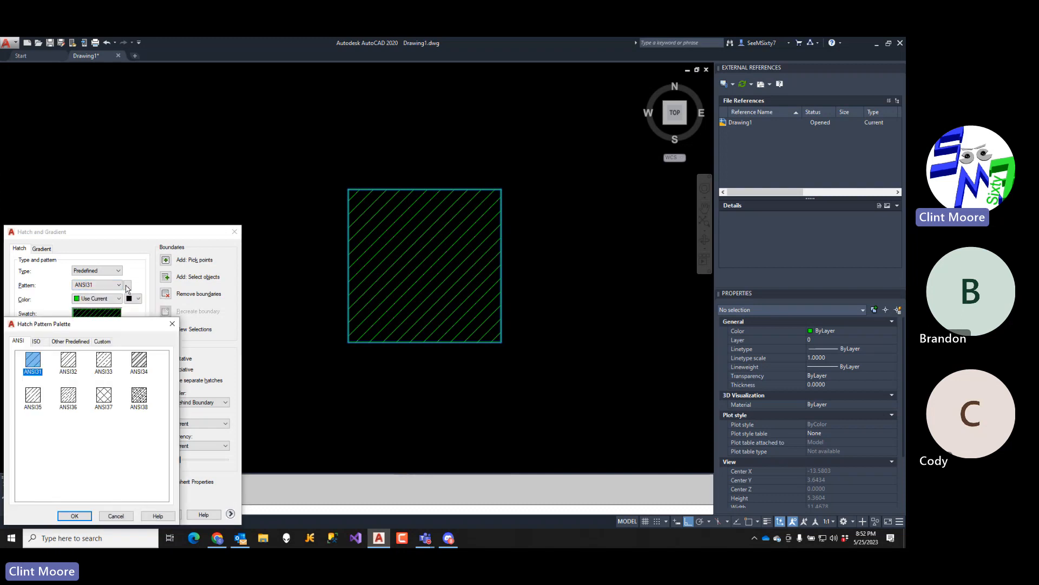
{"action": "left_click", "coordinate": [66, 342]}
{"action": "left_click", "coordinate": [34, 361]}
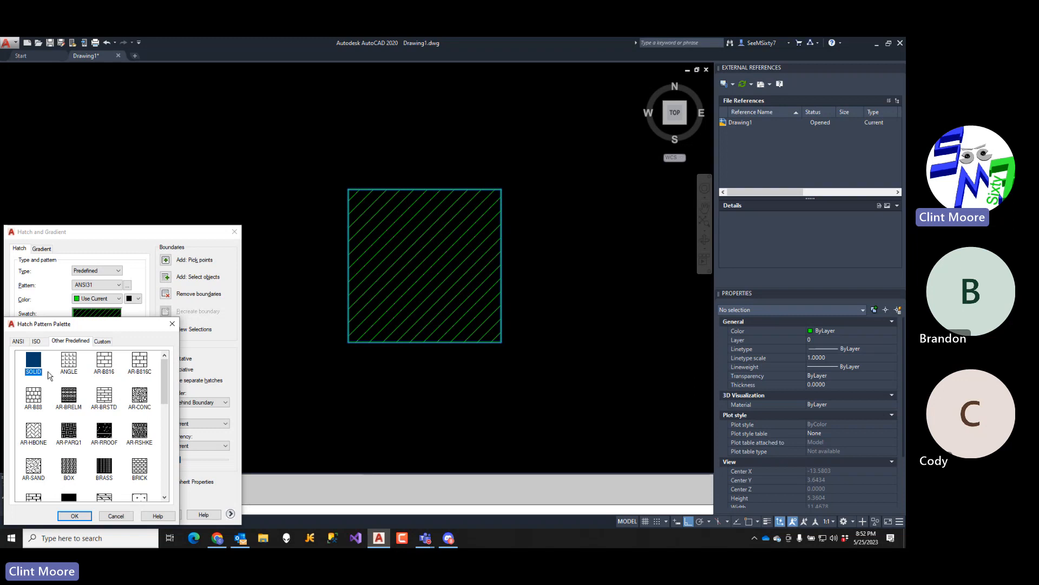
{"action": "left_click", "coordinate": [75, 515]}
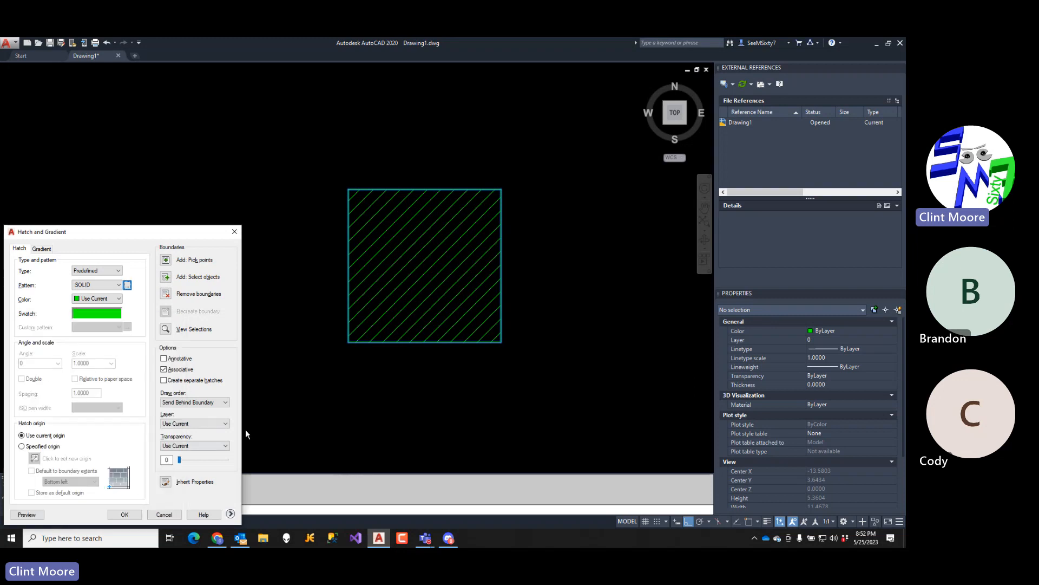
{"action": "left_click", "coordinate": [125, 514]}
- Switch to Chrome to check the square colouring in the chessboard picture, and return to AutoCAD
{"action": "scroll", "coordinate": [314, 414], "scroll_direction": "down", "scroll_amount": 6}
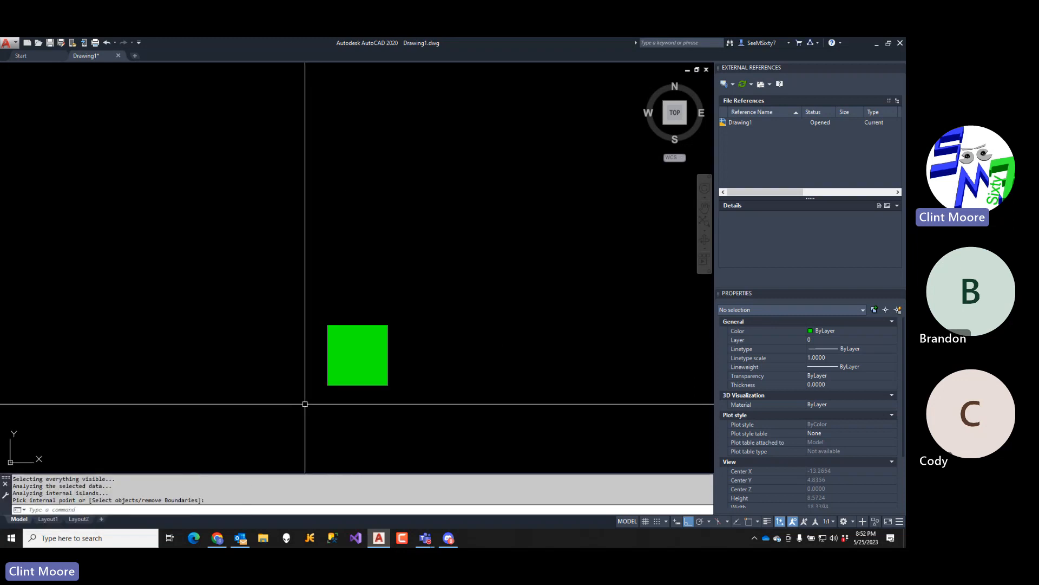
{"action": "middle_click_drag", "start_coordinate": [269, 334], "coordinate": [209, 324]}
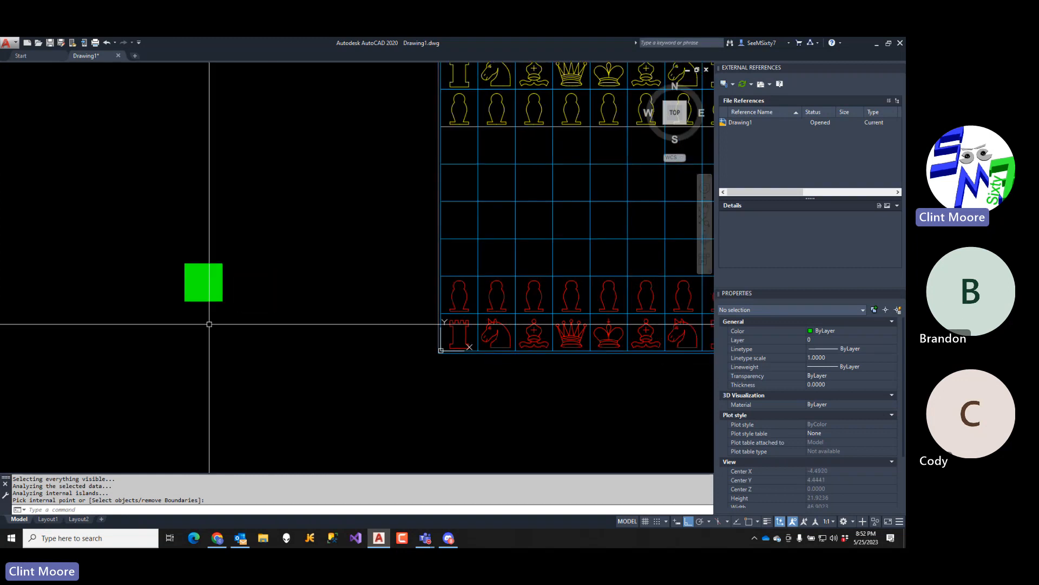
{"action": "left_click", "coordinate": [217, 537]}
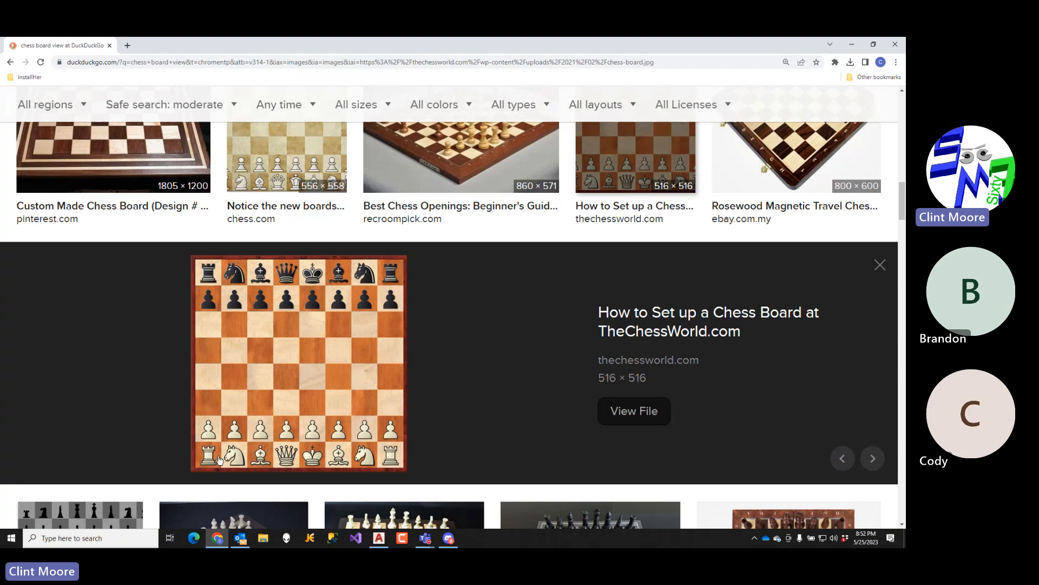
{"action": "left_click", "coordinate": [851, 45]}
{"action": "type", "text": "m"}
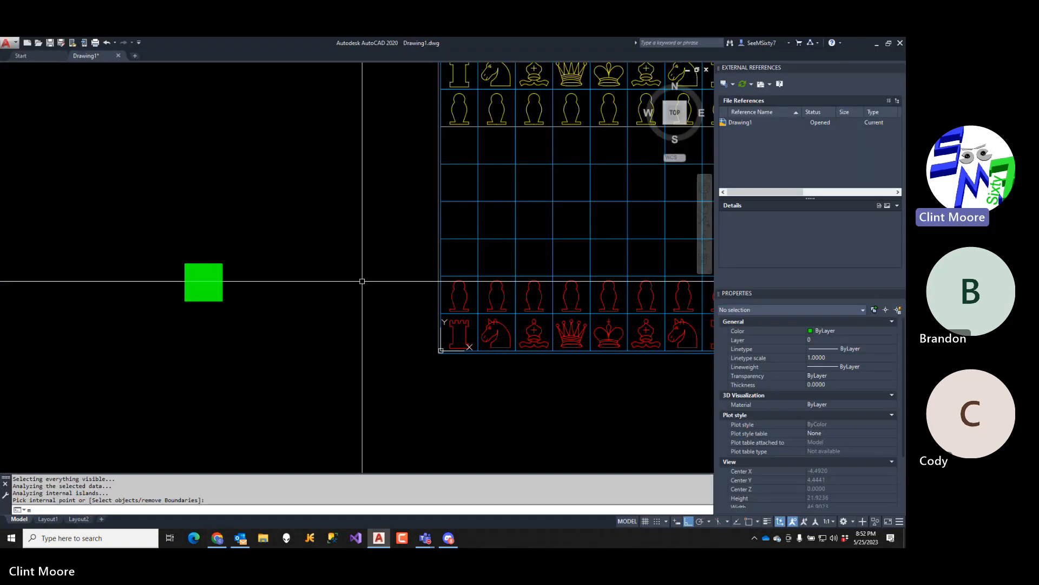
{"action": "key", "text": "Escape"}
{"action": "key", "text": "Escape"}
{"action": "type", "text": "m"}
{"action": "key", "text": "Return"}
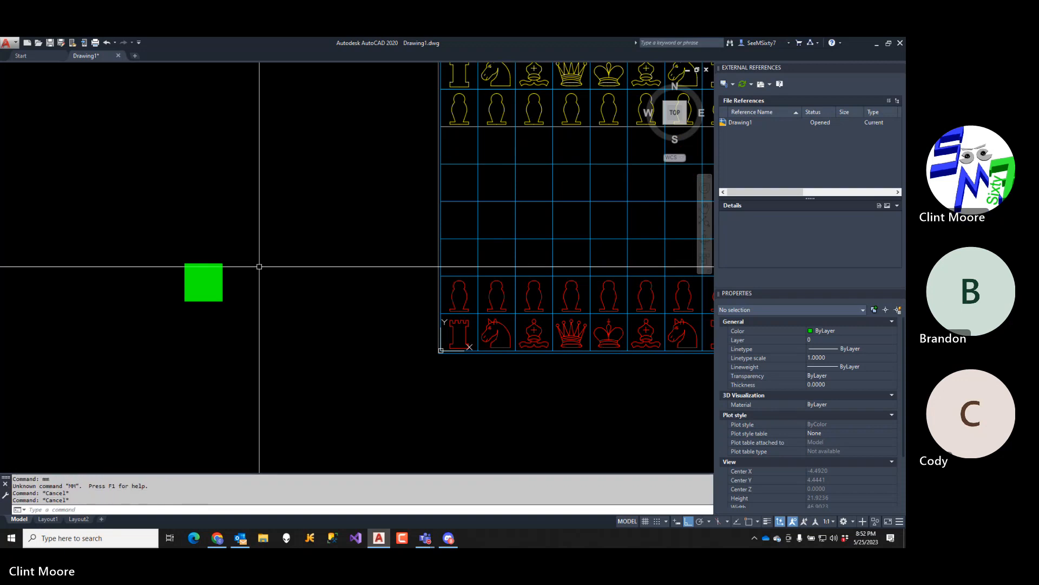
{"action": "left_click", "coordinate": [240, 266]}
{"action": "left_click", "coordinate": [214, 282]}
{"action": "key", "text": "Return"}
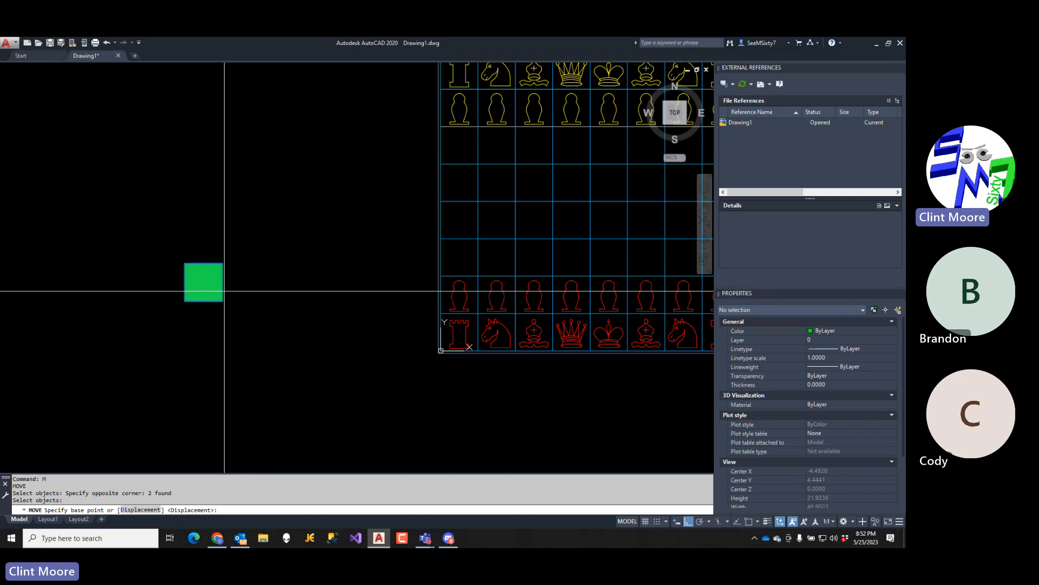
{"action": "key", "text": "Escape"}
- Start a block definition named SolidSquare and select the green solid square as its object
{"action": "type", "text": "block"}
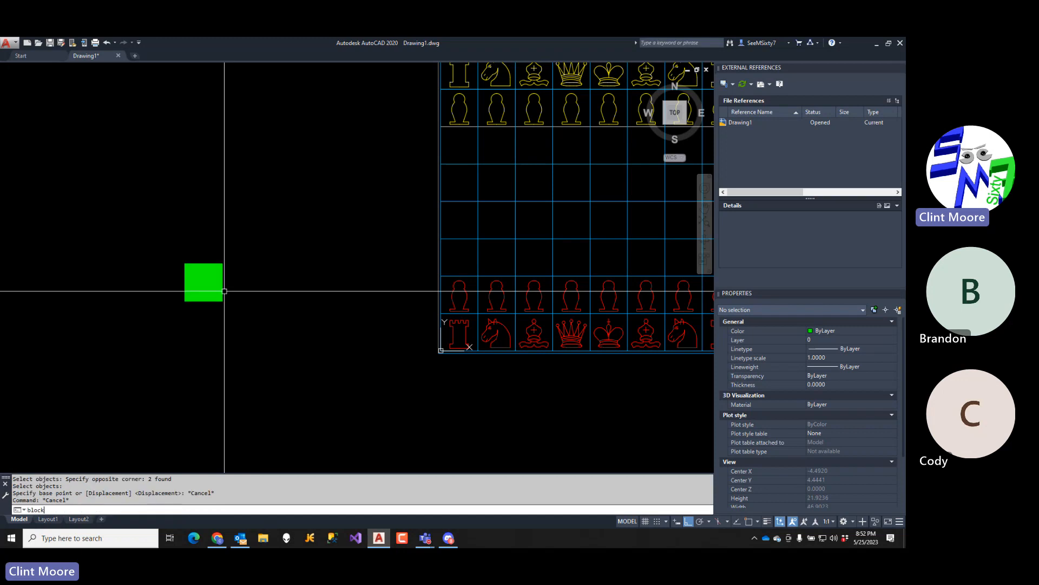
{"action": "key", "text": "Return"}
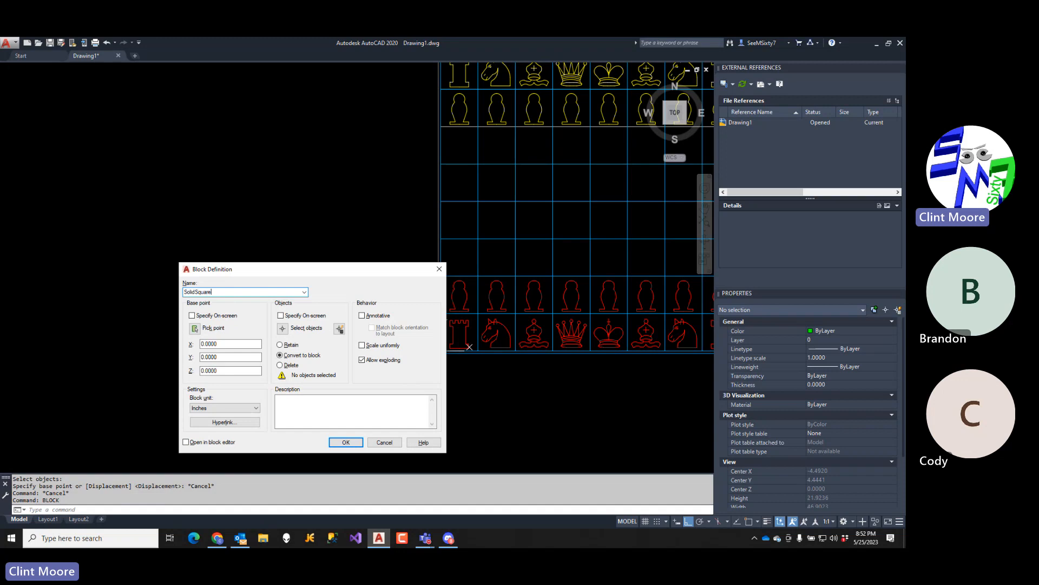
{"action": "type", "text": "SolidSquare"}
{"action": "key", "text": "Return"}
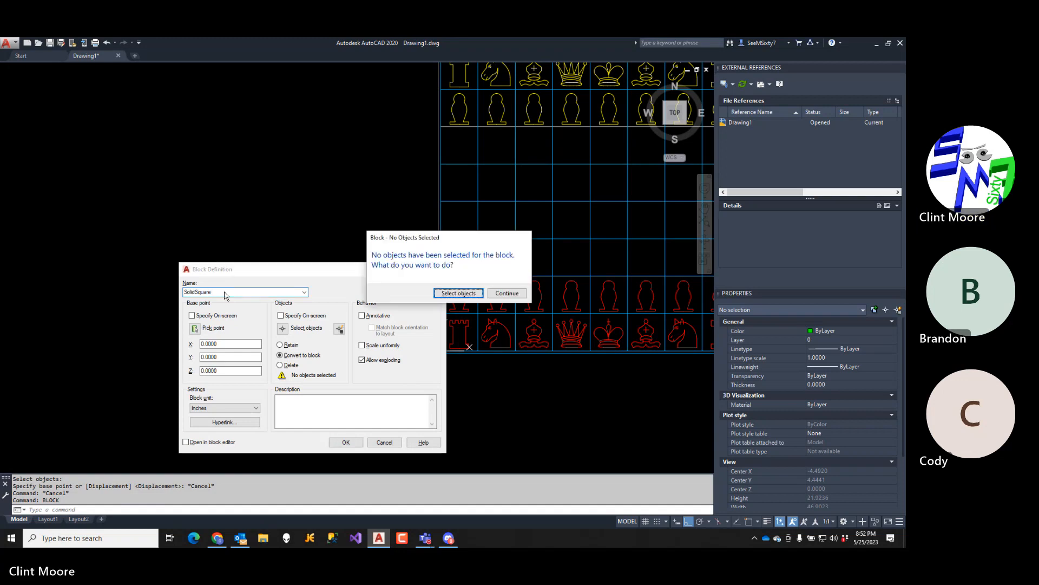
{"action": "left_click", "coordinate": [461, 295]}
{"action": "left_click", "coordinate": [221, 300]}
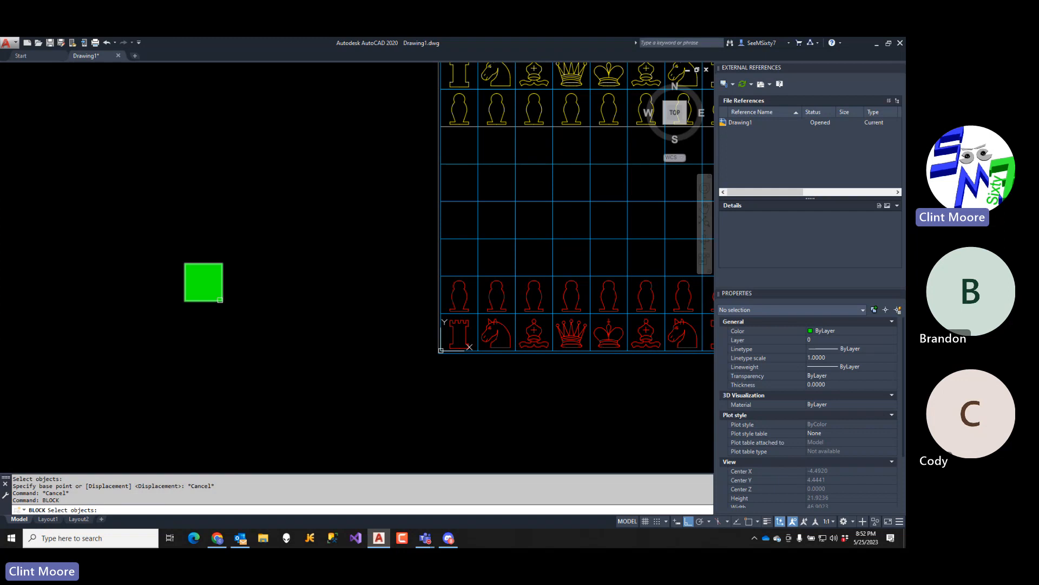
{"action": "key", "text": "Return"}
- Set the block's base point midway between the midpoints of the square's lower and right edges, and create the block
{"action": "left_click", "coordinate": [195, 328]}
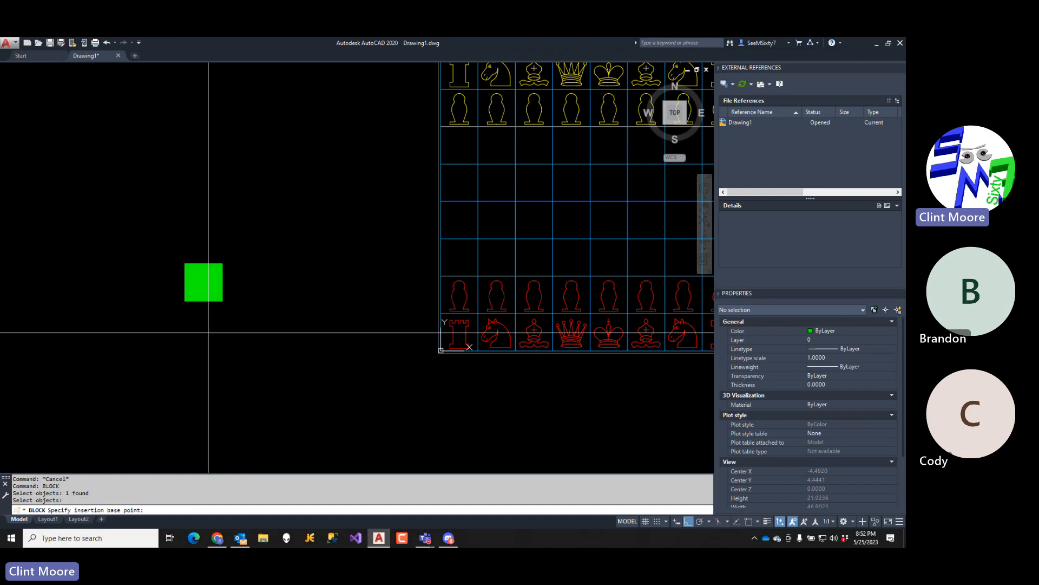
{"action": "type", "text": "m2p"}
{"action": "key", "text": "Return"}
{"action": "type", "text": "mid:"}
{"action": "key", "text": "Return"}
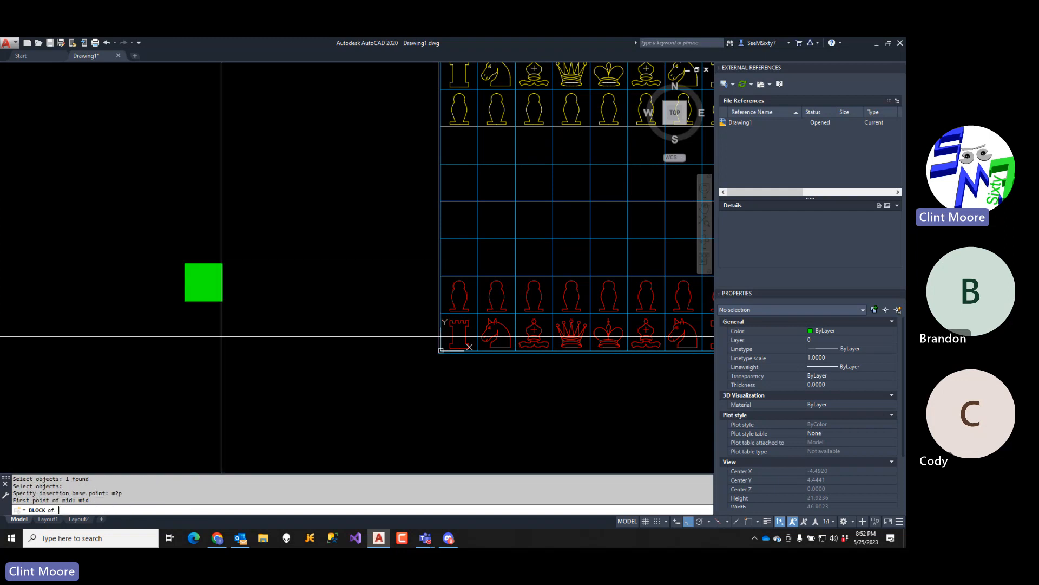
{"action": "left_click", "coordinate": [205, 302]}
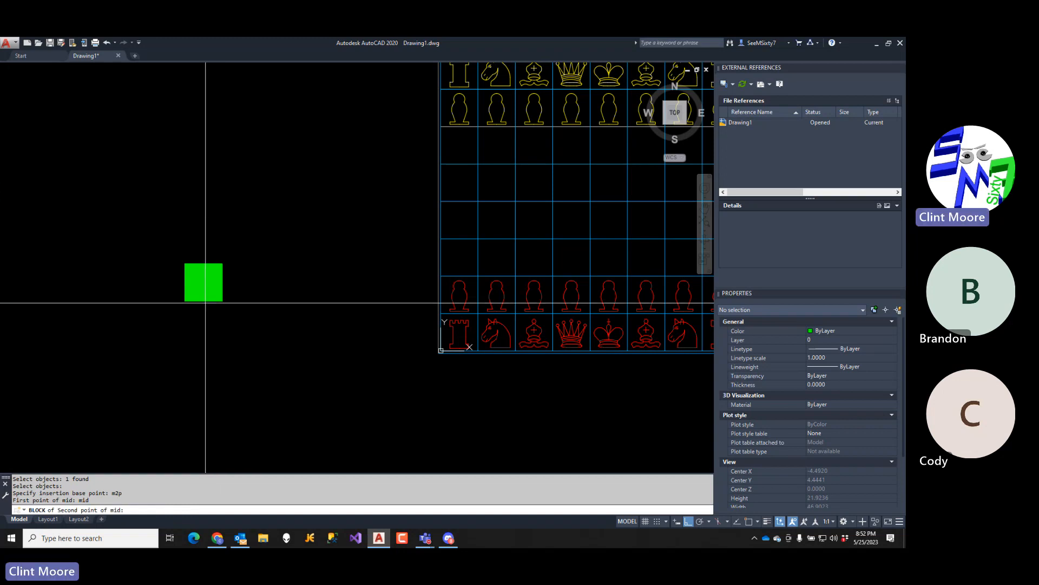
{"action": "key", "text": "Return"}
{"action": "left_click", "coordinate": [225, 288]}
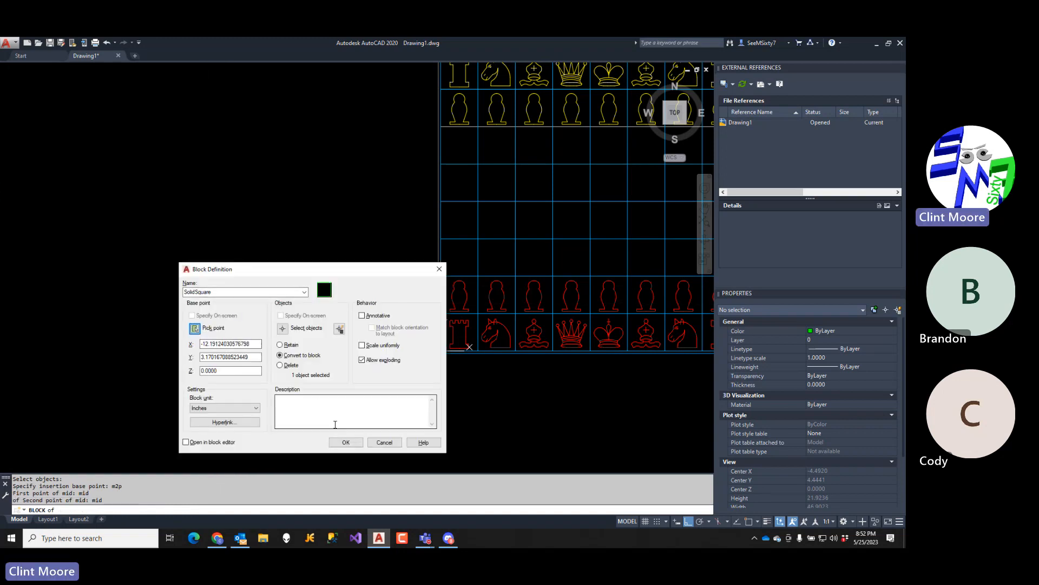
{"action": "left_click", "coordinate": [345, 443]}
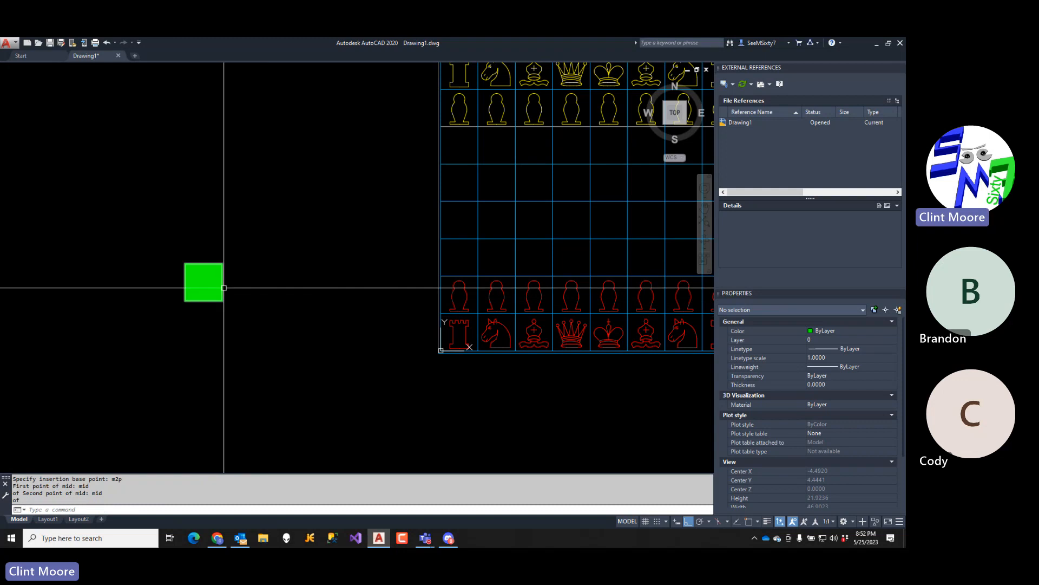
- Create a new layer named Black and set its colour to white
{"action": "key", "text": "Escape"}
{"action": "type", "text": "la"}
{"action": "key", "text": "Return"}
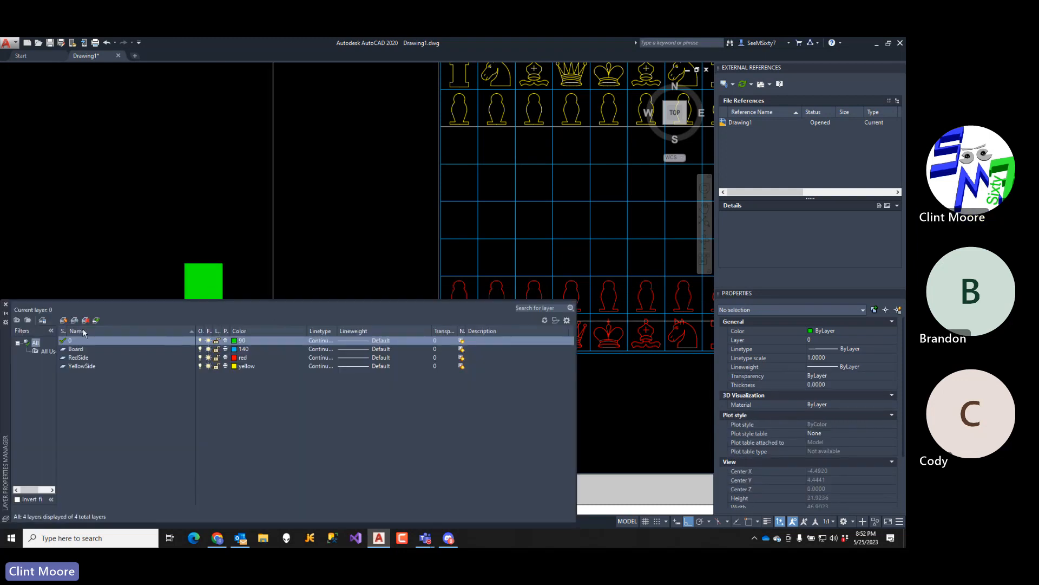
{"action": "left_click", "coordinate": [66, 323]}
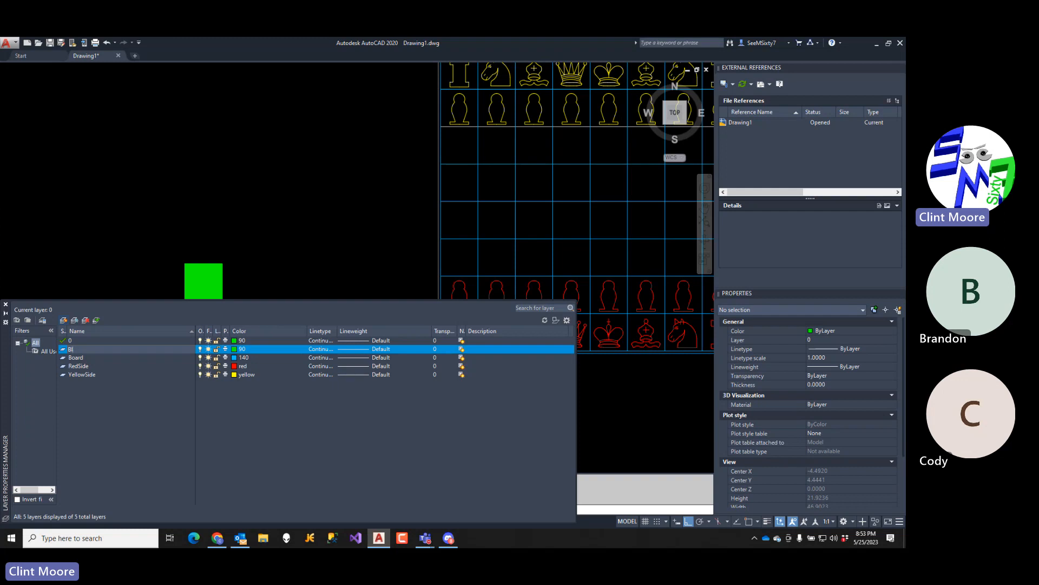
{"action": "type", "text": "Blac"}
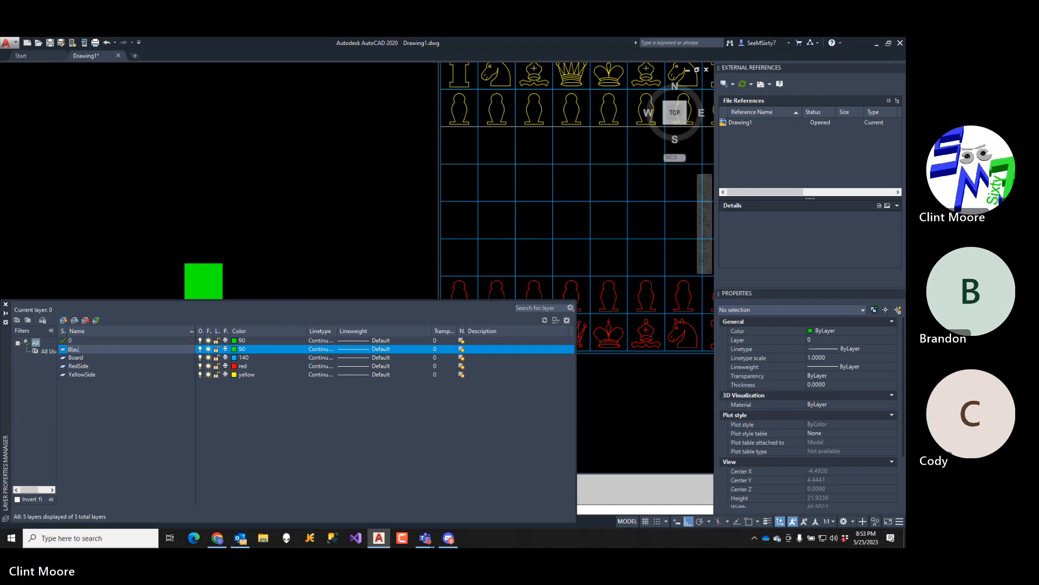
{"action": "type", "text": "k"}
{"action": "key", "text": "Return"}
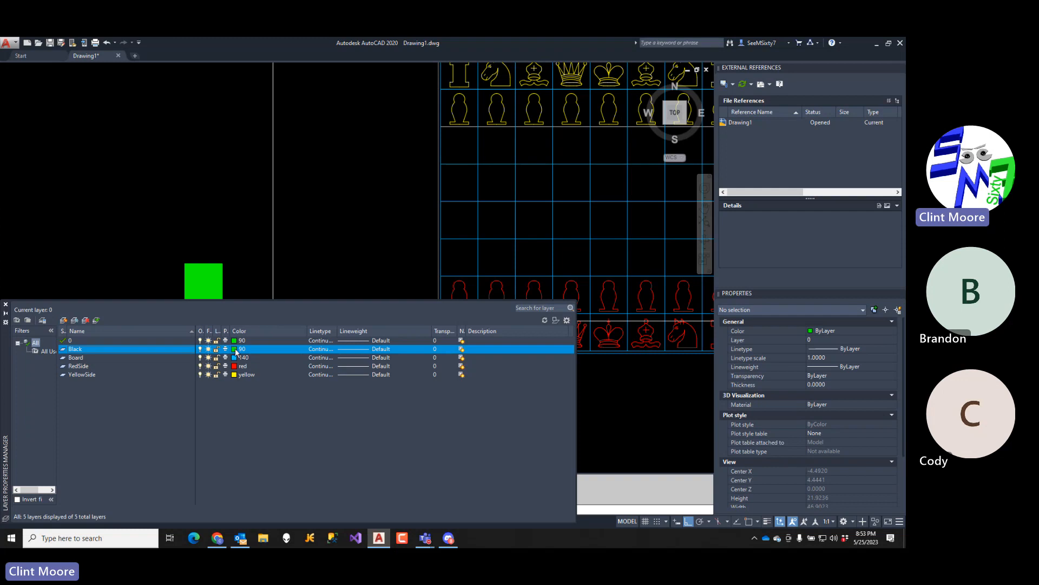
{"action": "left_click", "coordinate": [235, 349]}
{"action": "left_click", "coordinate": [66, 455]}
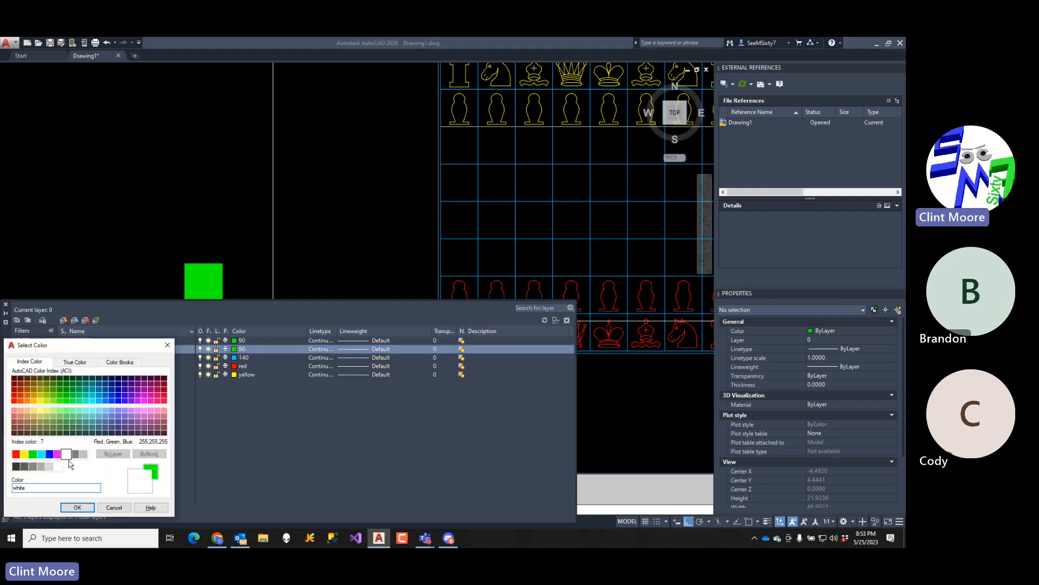
{"action": "left_click", "coordinate": [77, 508]}
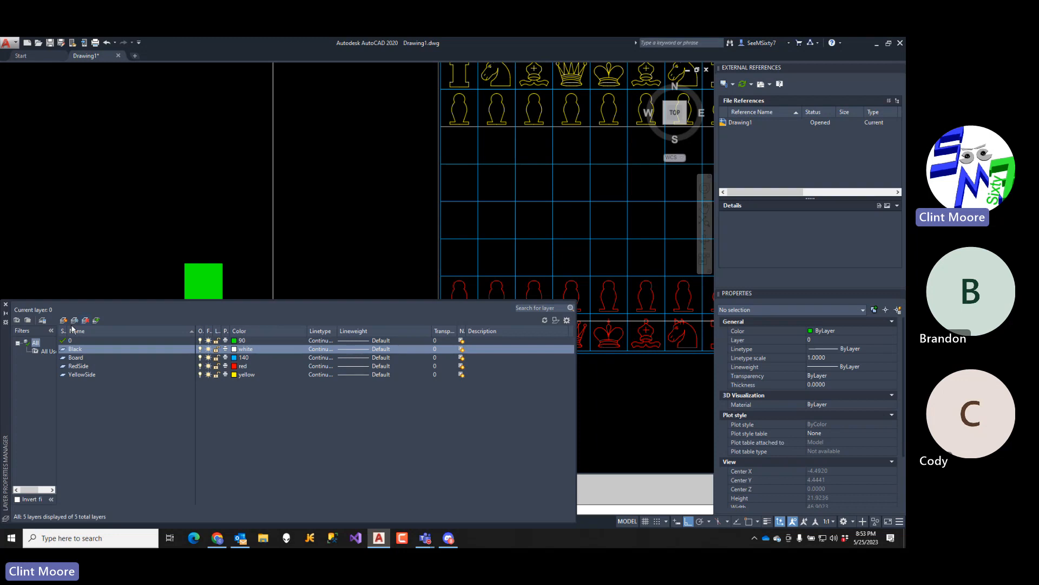
{"action": "left_click", "coordinate": [6, 304]}
- Assign the green SolidSquare block to the Black layer
{"action": "left_click", "coordinate": [217, 297]}
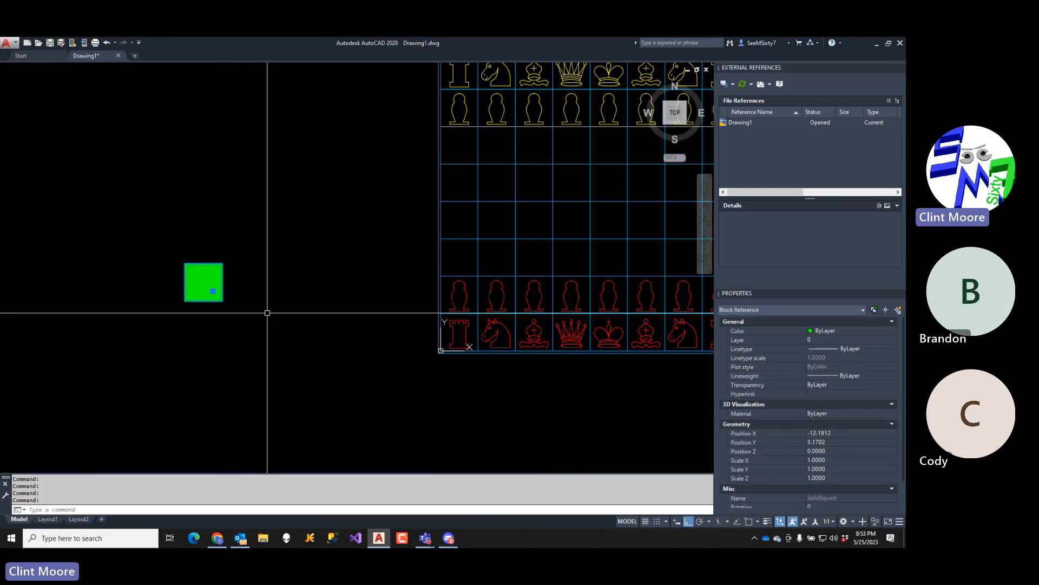
{"action": "left_click", "coordinate": [818, 340]}
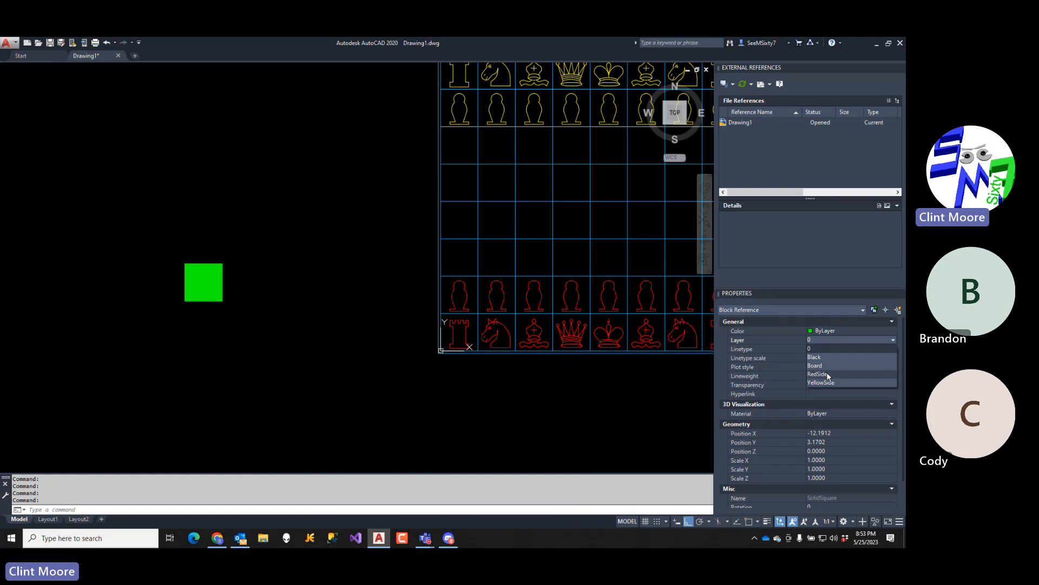
{"action": "left_click", "coordinate": [824, 357]}
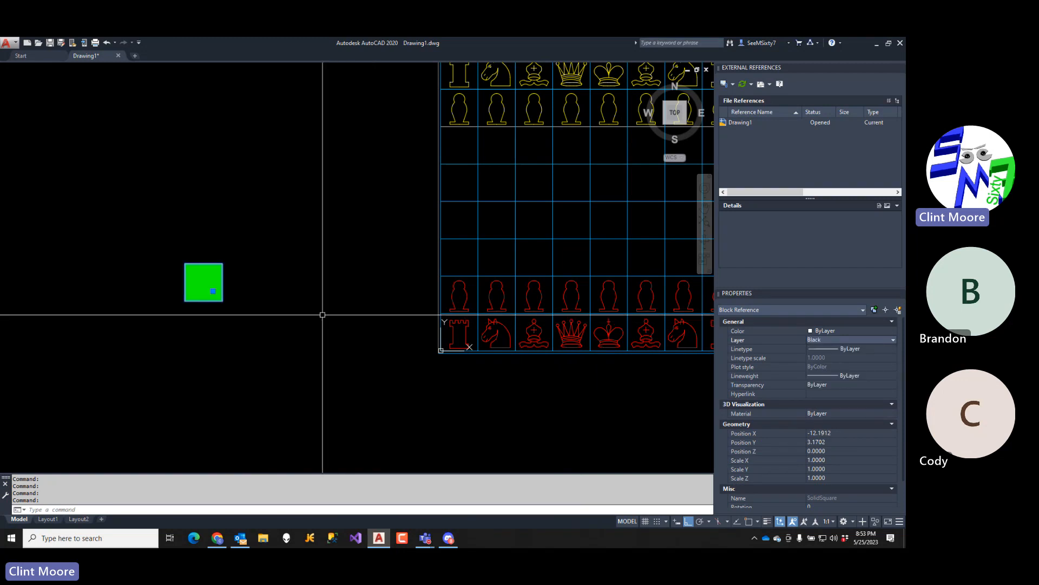
{"action": "key", "text": "Escape"}
- Examine the layer list and the square block's layer and colour properties
{"action": "type", "text": "la"}
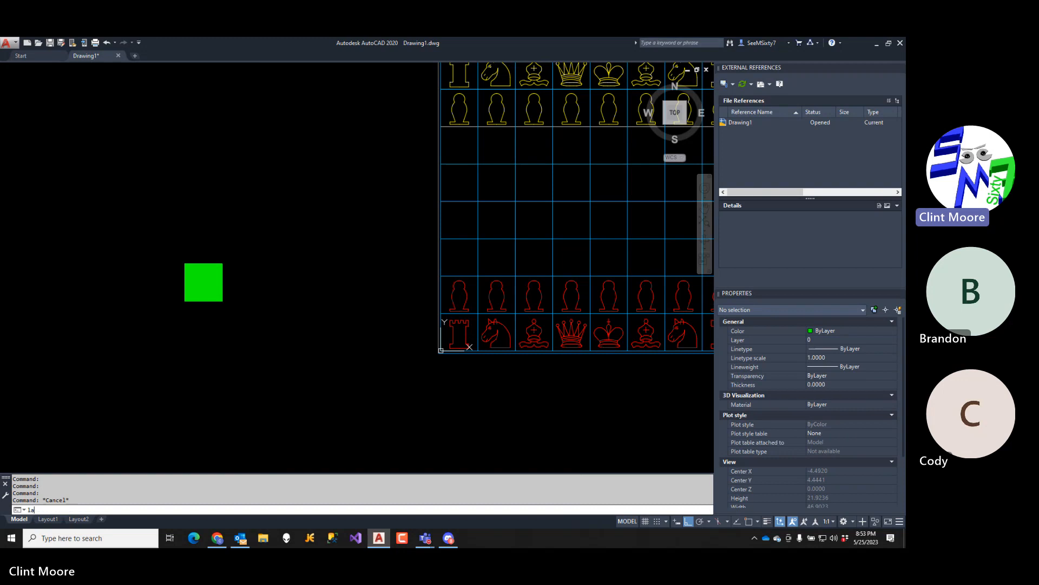
{"action": "key", "text": "Return"}
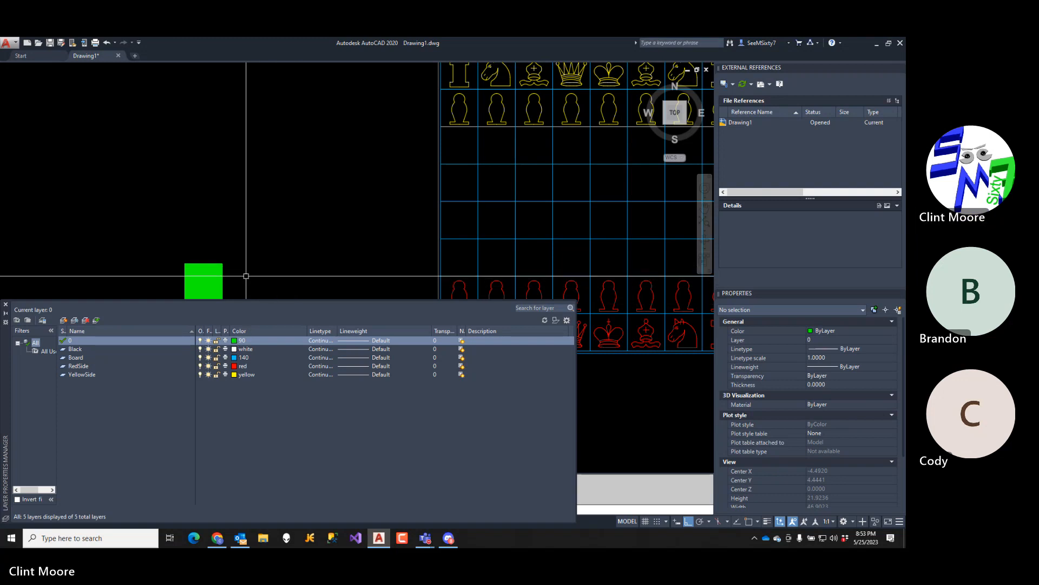
{"action": "left_click", "coordinate": [5, 304]}
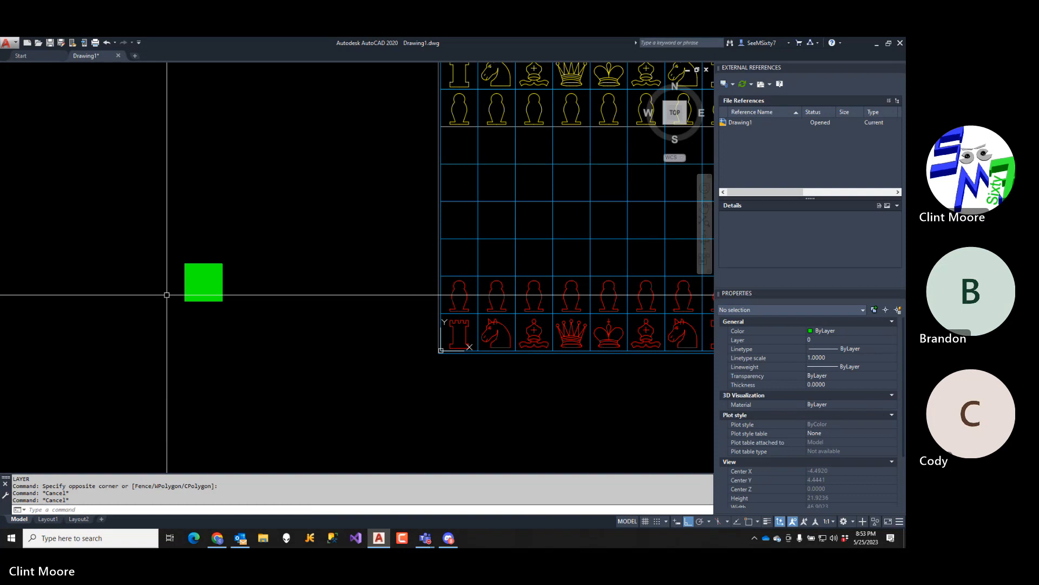
{"action": "left_click", "coordinate": [194, 290]}
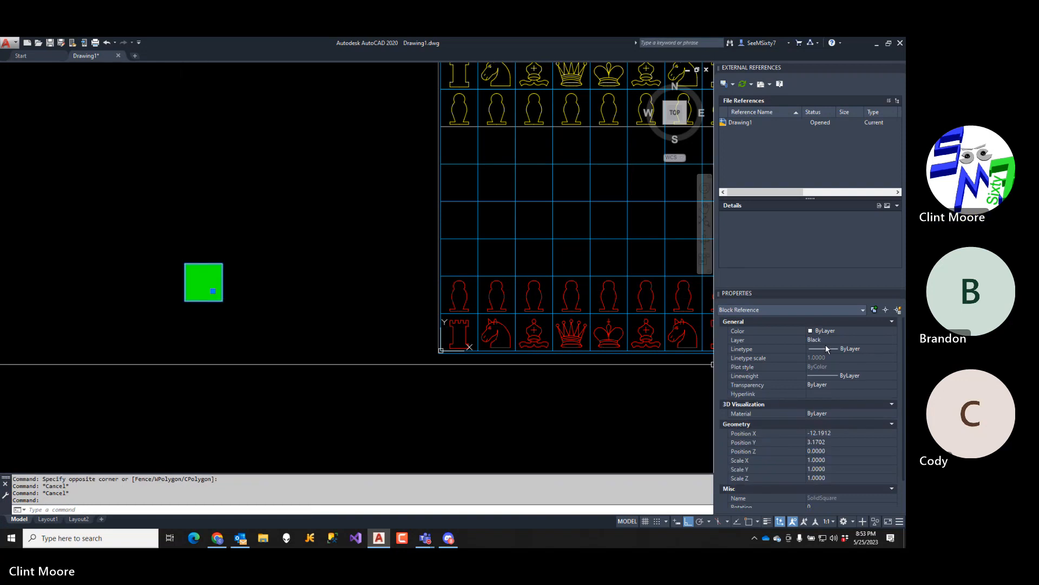
{"action": "key", "text": "Escape"}
{"action": "key", "text": "Escape"}
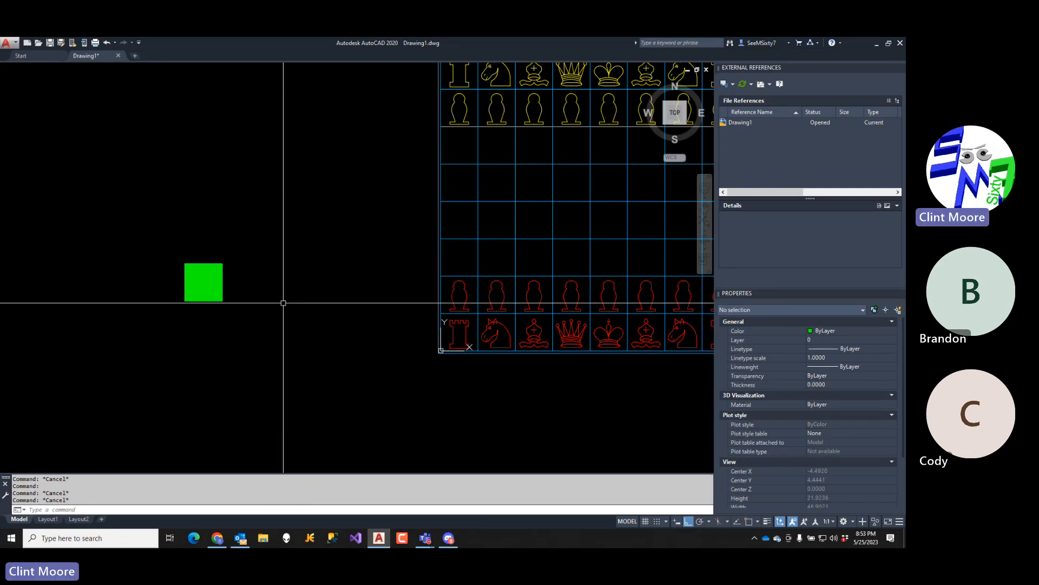
- Open the SolidSquare block definition for editing, examine which objects it contains, and close the block editor
{"action": "left_click", "coordinate": [229, 282]}
{"action": "left_click", "coordinate": [190, 292]}
{"action": "type", "text": "be"}
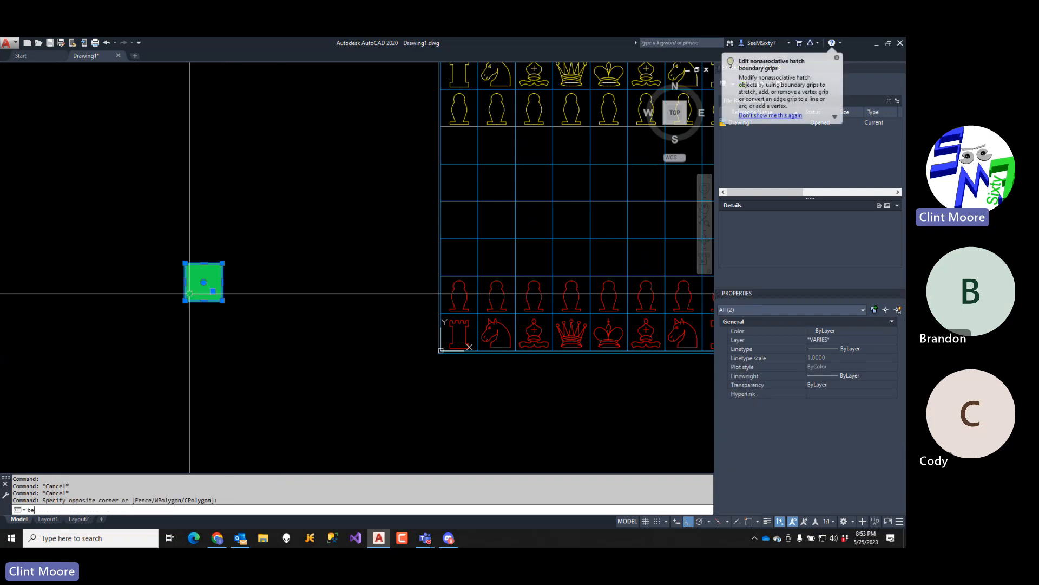
{"action": "type", "text": "wdit"}
{"action": "key", "text": "BackSpace"}
{"action": "key", "text": "BackSpace"}
{"action": "key", "text": "BackSpace"}
{"action": "key", "text": "BackSpace"}
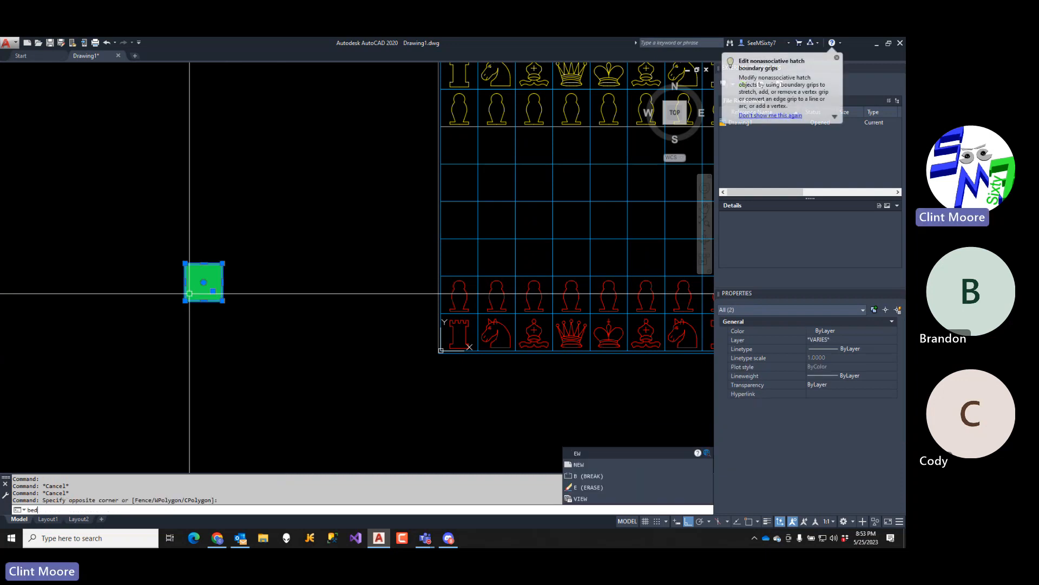
{"action": "type", "text": "dit"}
{"action": "key", "text": "Return"}
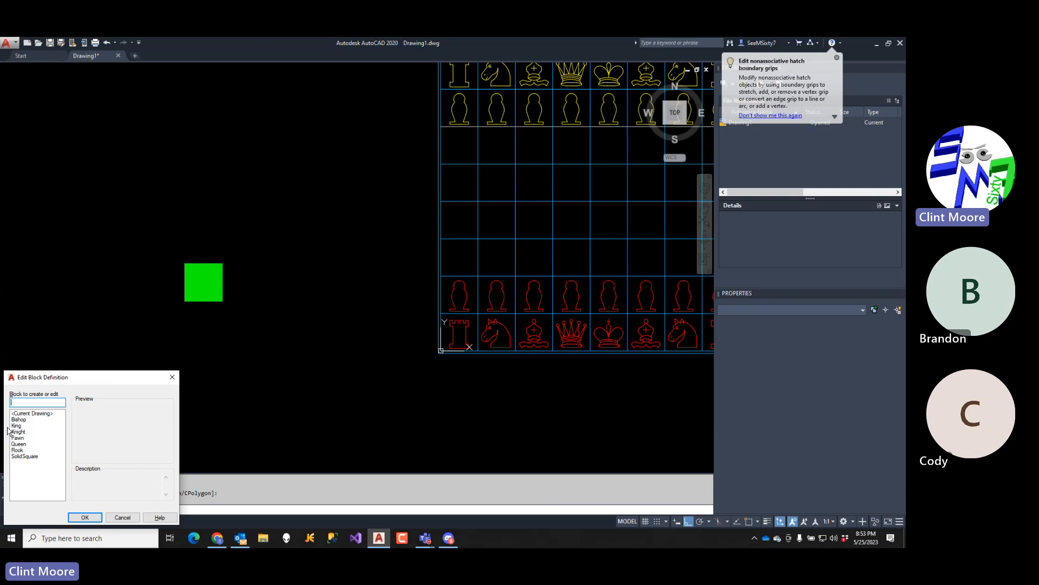
{"action": "left_click", "coordinate": [25, 456]}
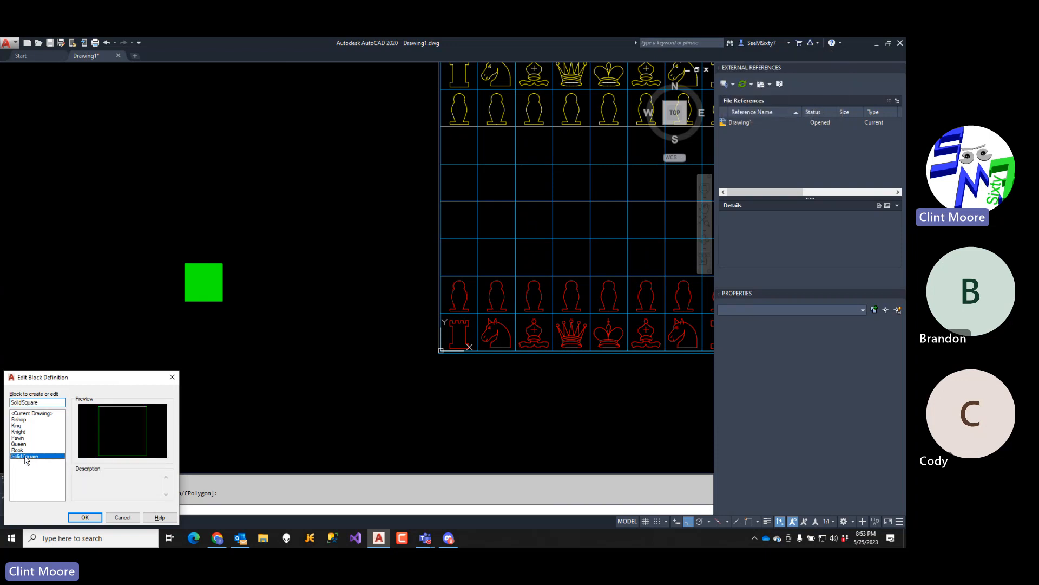
{"action": "left_click", "coordinate": [85, 517]}
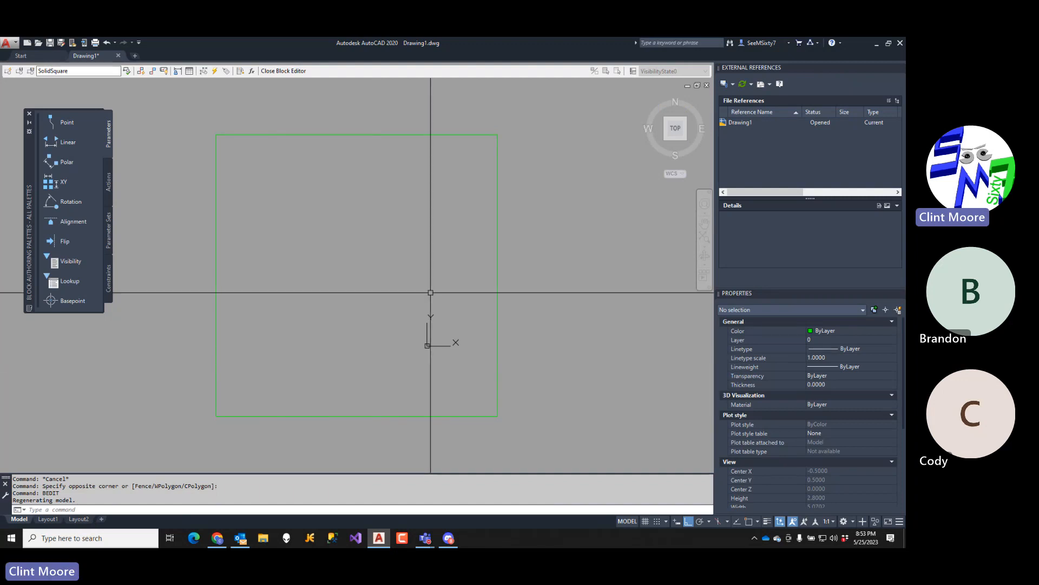
{"action": "left_click_drag", "start_coordinate": [517, 248], "coordinate": [477, 271]}
{"action": "type", "text": "bc"}
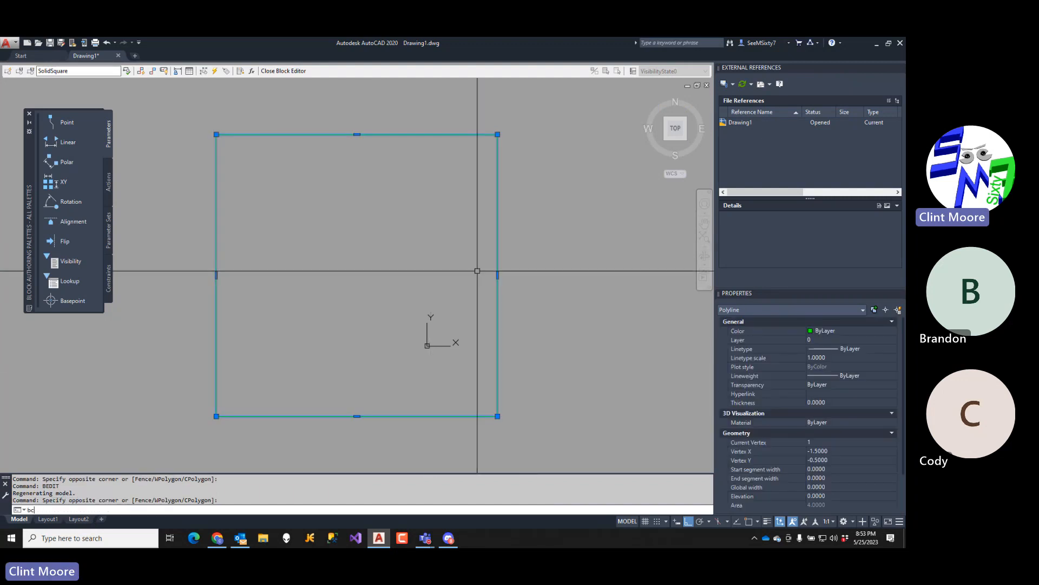
{"action": "type", "text": "lose"}
{"action": "key", "text": "Return"}
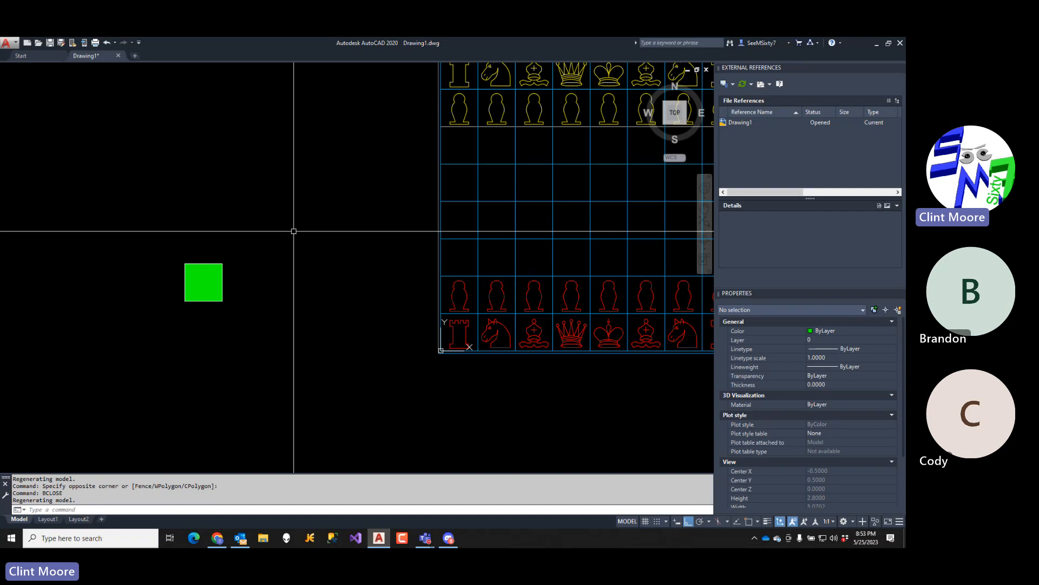
- Explode the SolidSquare block reference beside the board
{"action": "left_click", "coordinate": [213, 291]}
{"action": "key", "text": "Escape"}
{"action": "key", "text": "Escape"}
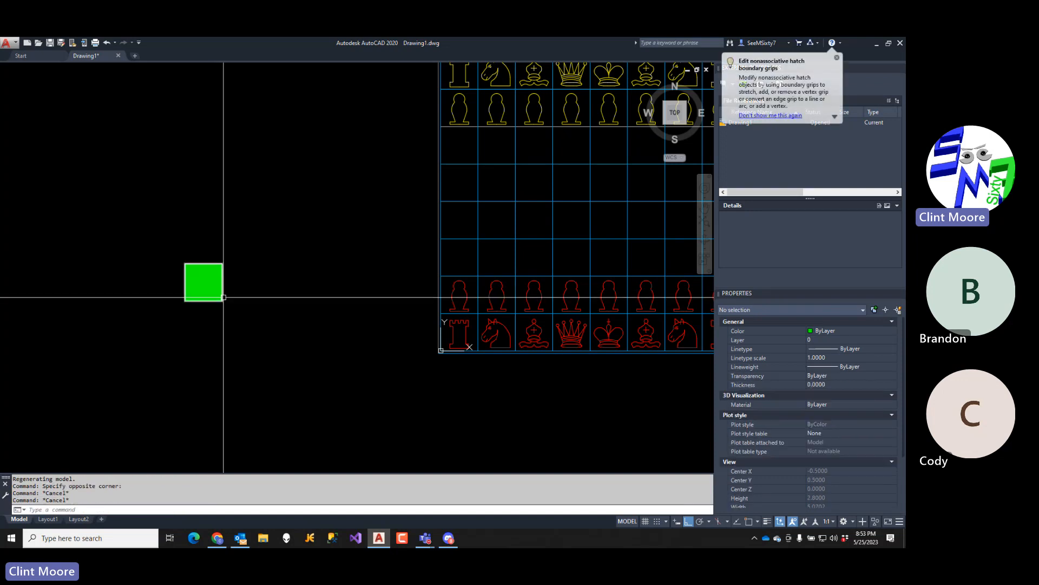
{"action": "type", "text": "x"}
{"action": "key", "text": "Return"}
{"action": "scroll", "coordinate": [222, 265], "scroll_direction": "up", "scroll_amount": 2}
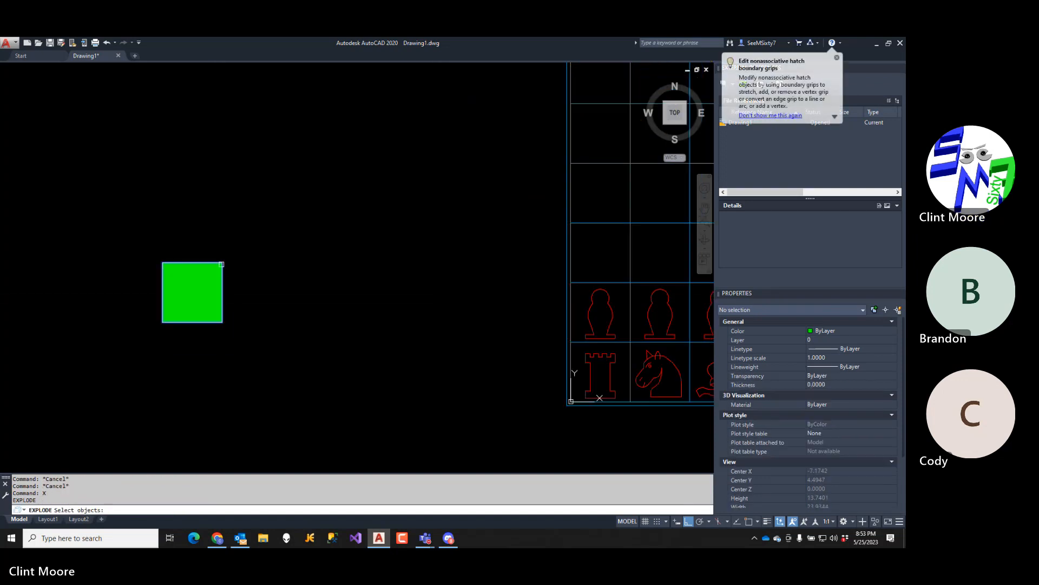
{"action": "left_click", "coordinate": [222, 270]}
{"action": "key", "text": "Return"}
- Start a block definition named SolidSquare with its base point midway between the square's lower-left and upper-right corners
{"action": "type", "text": "block"}
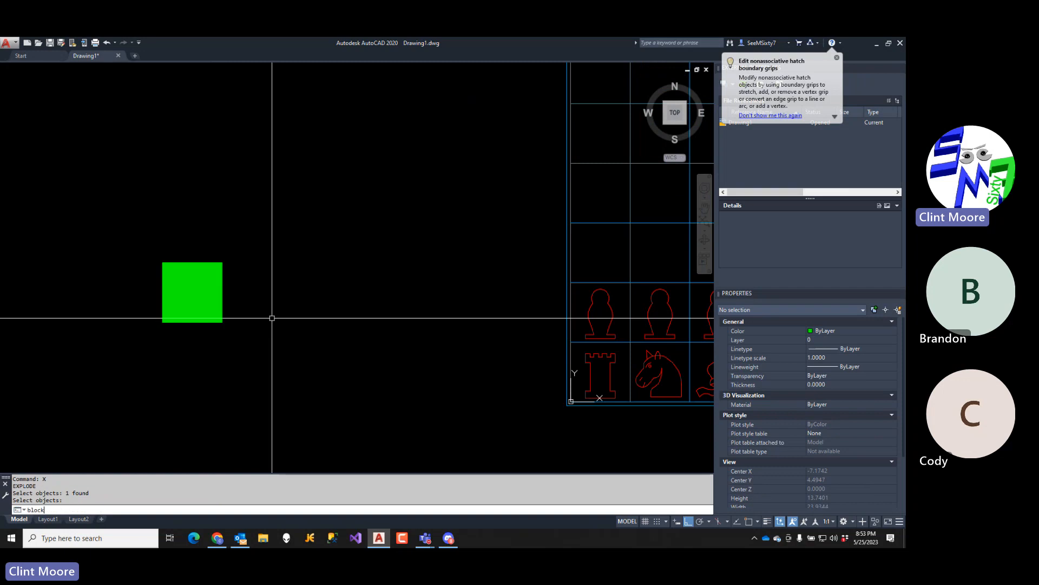
{"action": "key", "text": "Return"}
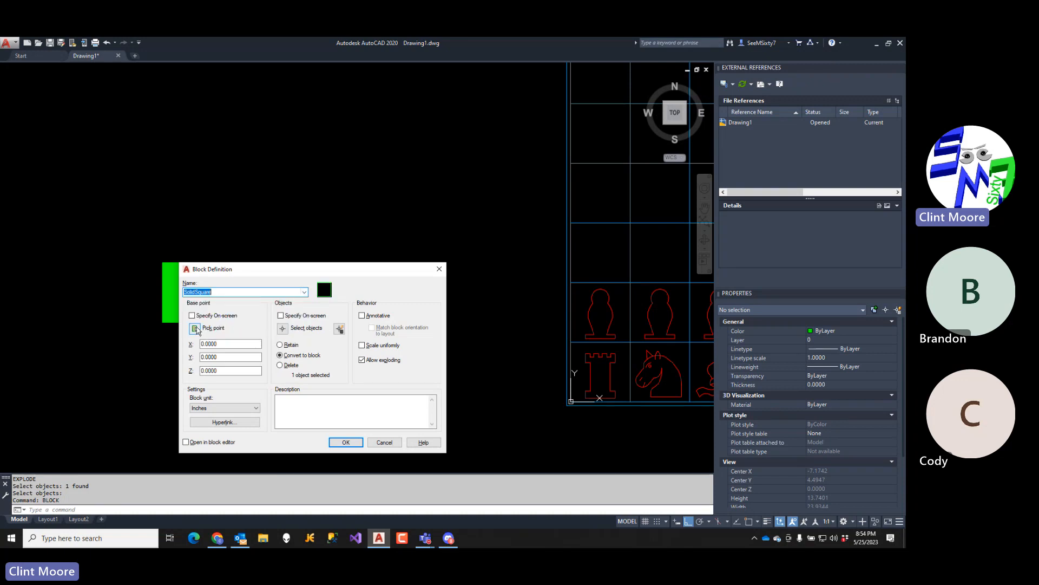
{"action": "left_click", "coordinate": [195, 329]}
{"action": "type", "text": "m"}
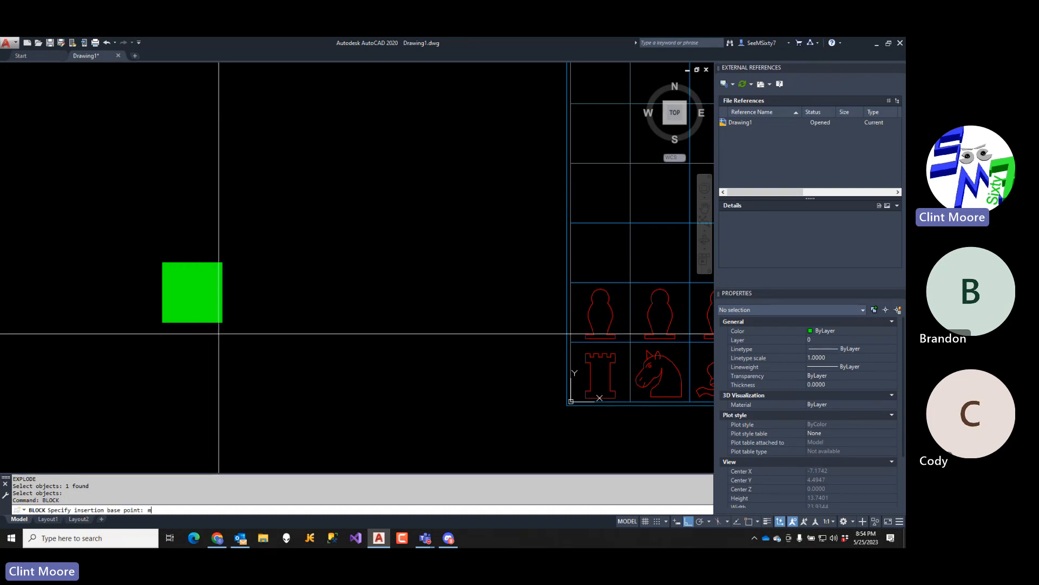
{"action": "type", "text": "2p"}
{"action": "key", "text": "Return"}
{"action": "type", "text": "endp"}
{"action": "key", "text": "Return"}
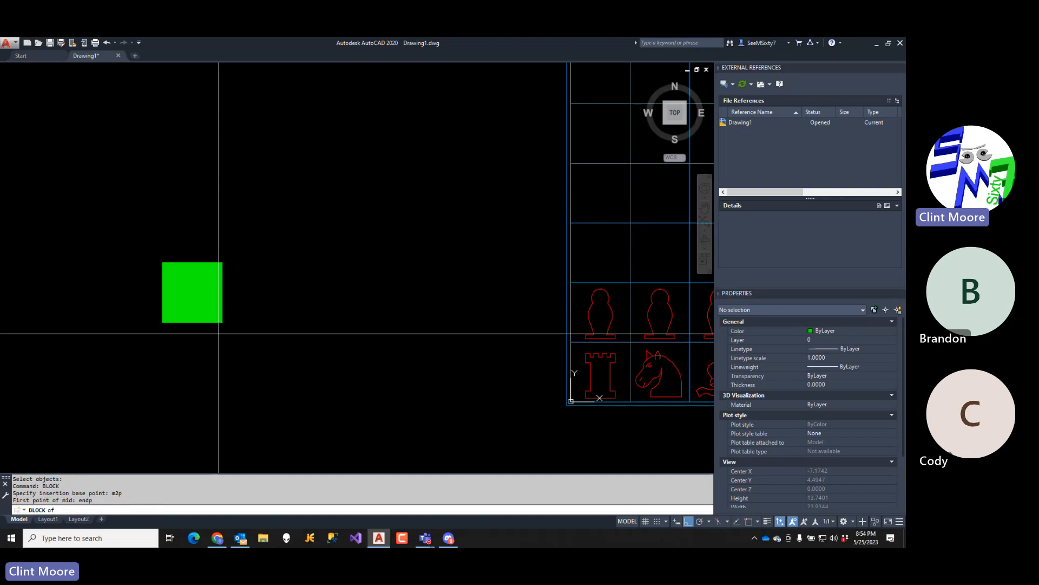
{"action": "left_click", "coordinate": [163, 322]}
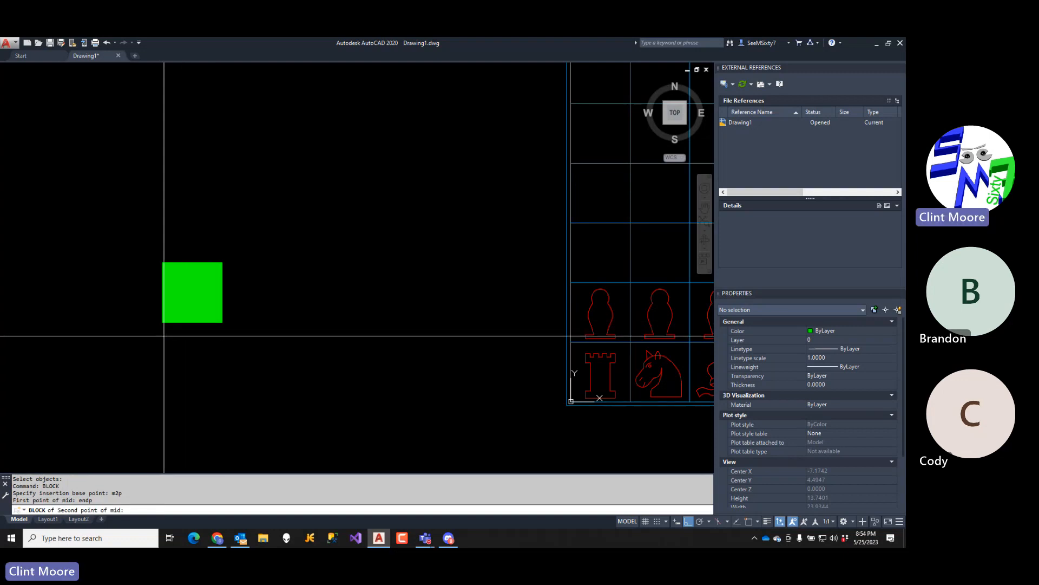
{"action": "left_click", "coordinate": [230, 287]}
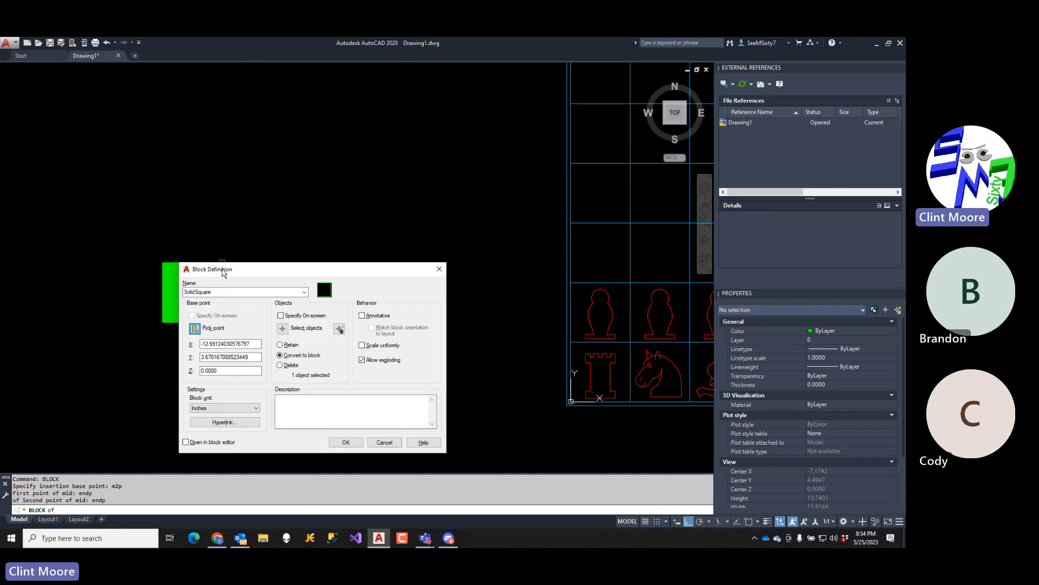
- Select both the square outline and its solid fill as the block's objects and redefine SolidSquare
{"action": "left_click", "coordinate": [282, 331]}
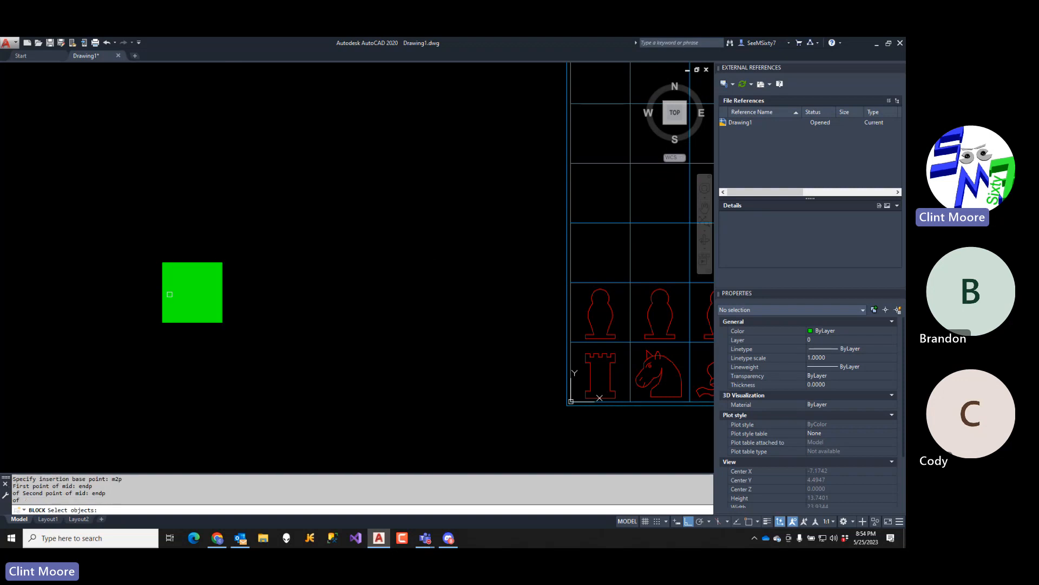
{"action": "left_click", "coordinate": [127, 227]}
{"action": "left_click", "coordinate": [248, 355]}
{"action": "left_click", "coordinate": [245, 293]}
{"action": "left_click", "coordinate": [181, 306]}
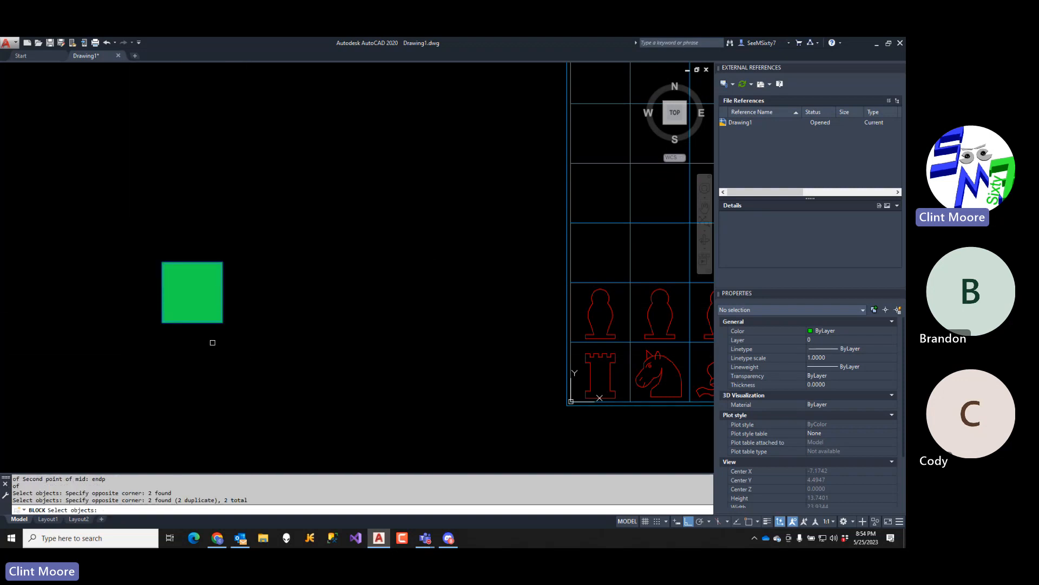
{"action": "key", "text": "Return"}
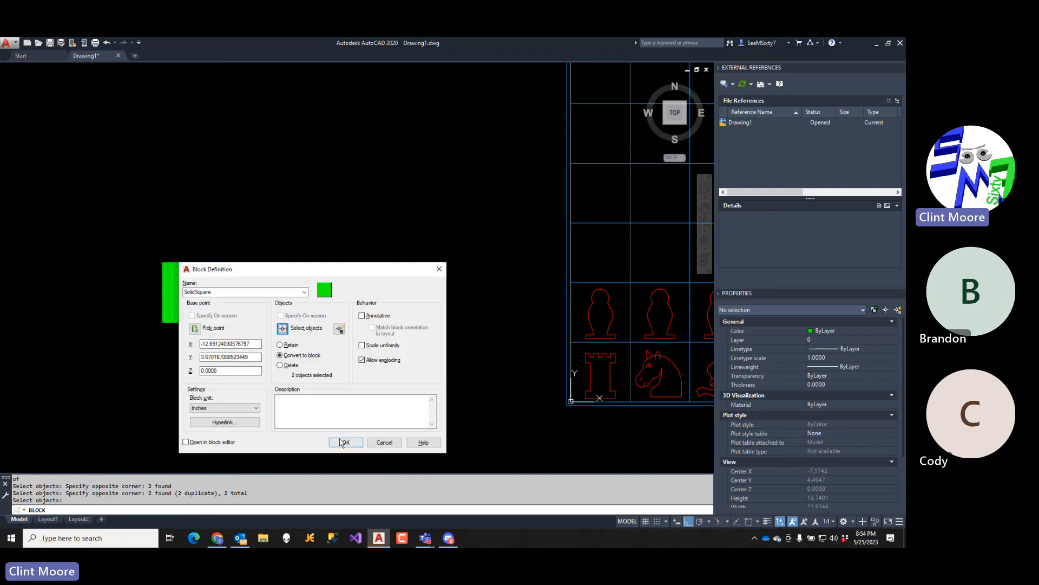
{"action": "left_click", "coordinate": [345, 442]}
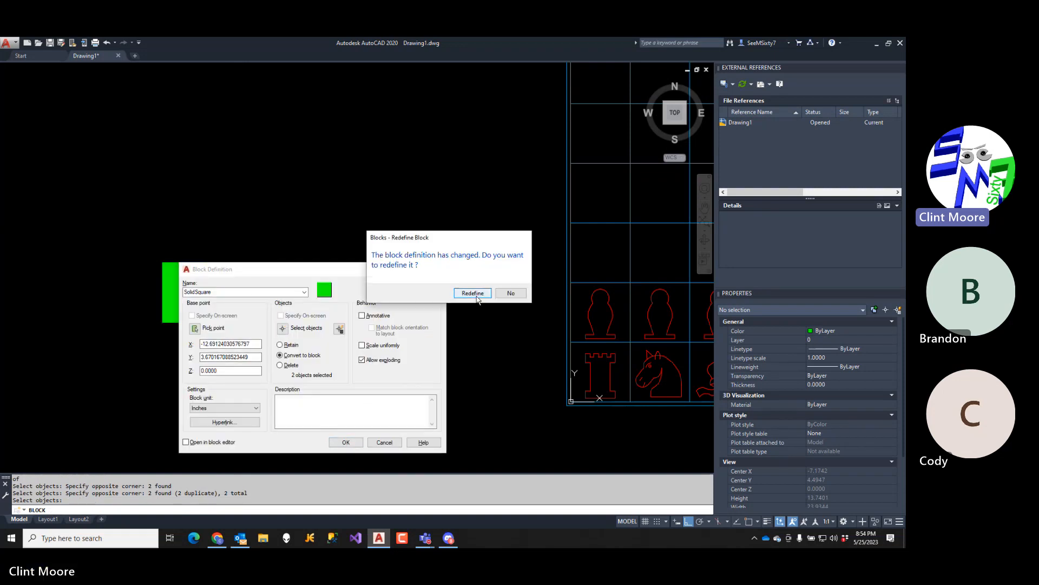
{"action": "left_click", "coordinate": [476, 295]}
- Put the redefined SolidSquare block on the Black layer
{"action": "left_click", "coordinate": [239, 291]}
{"action": "left_click", "coordinate": [205, 326]}
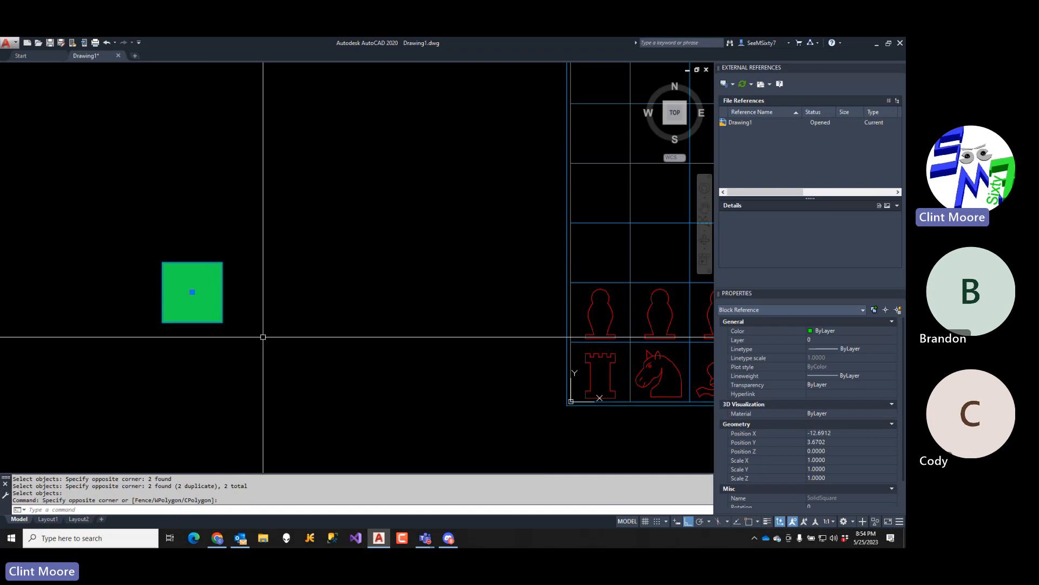
{"action": "left_click", "coordinate": [820, 339]}
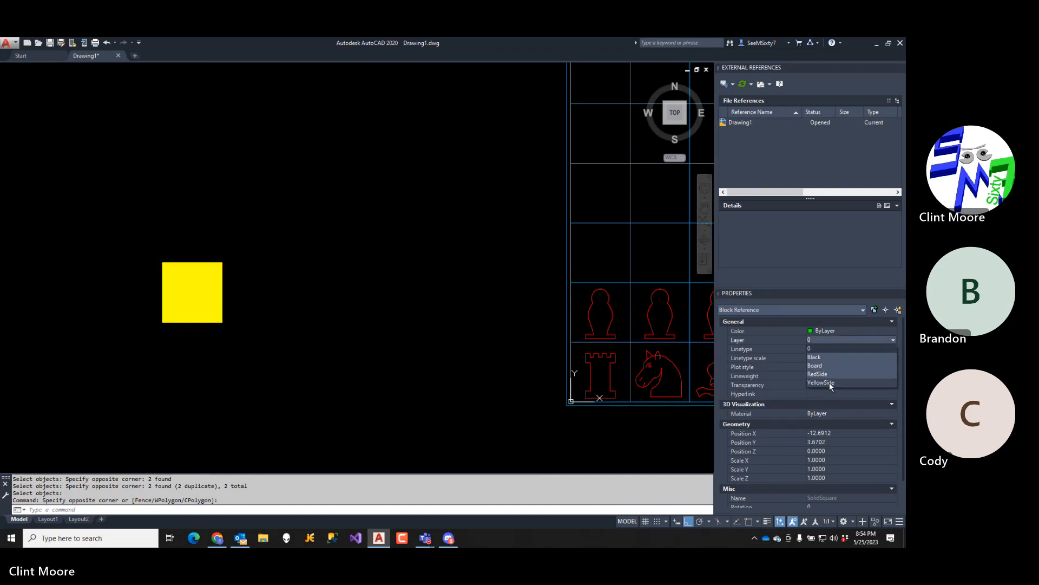
{"action": "left_click", "coordinate": [821, 367]}
{"action": "key", "text": "Escape"}
{"action": "key", "text": "Escape"}
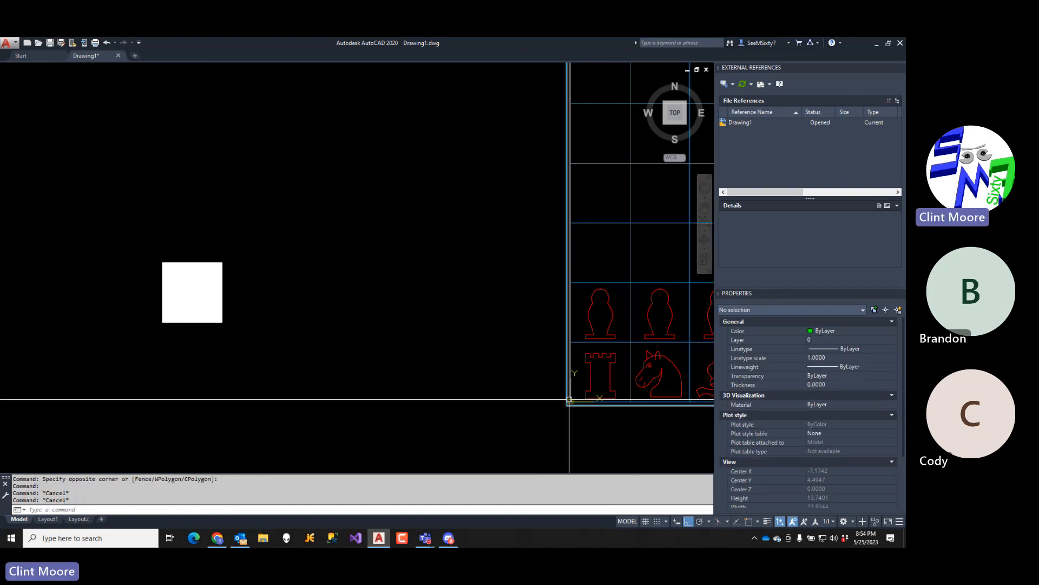
- Move the solid square block from its insertion point to coordinates 1,1, in the board's lower-left corner square
{"action": "scroll", "coordinate": [389, 349], "scroll_direction": "down", "scroll_amount": 4}
{"action": "type", "text": "m"}
{"action": "key", "text": "Return"}
{"action": "left_click", "coordinate": [297, 322]}
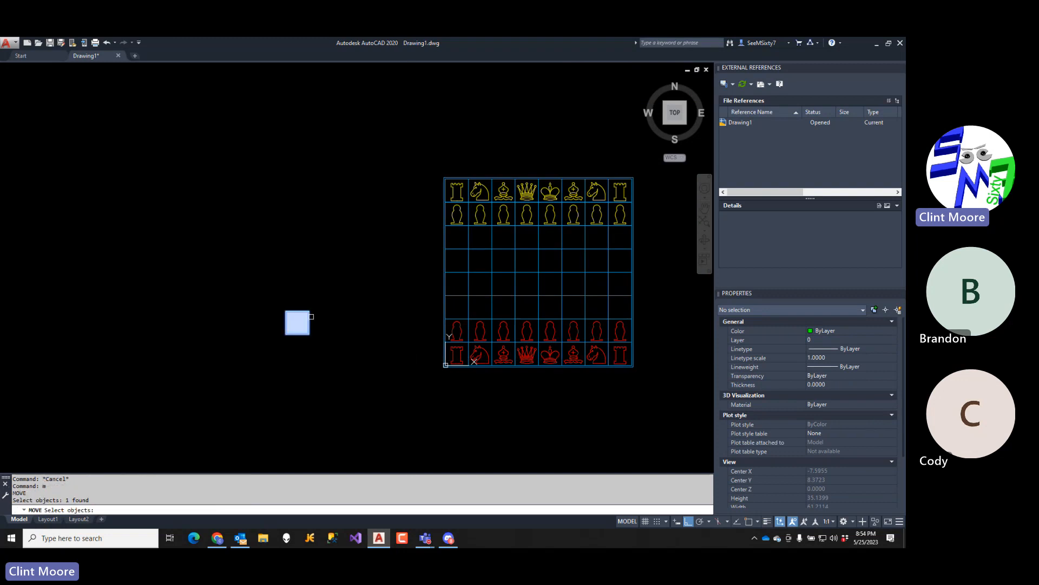
{"action": "key", "text": "Return"}
{"action": "type", "text": "ins"}
{"action": "key", "text": "Return"}
{"action": "left_click", "coordinate": [304, 323]}
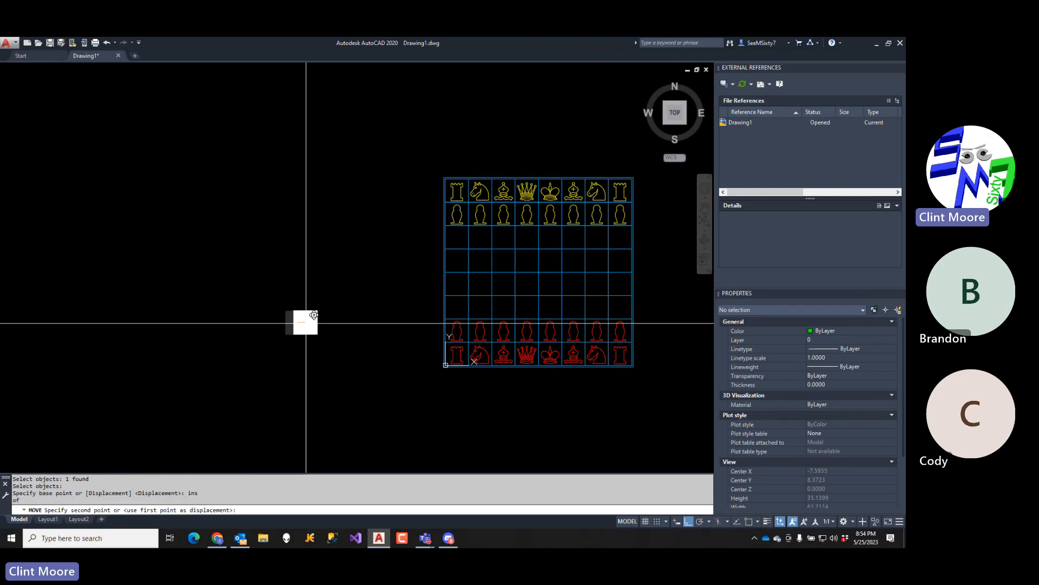
{"action": "type", "text": "1,1"}
{"action": "key", "text": "Return"}
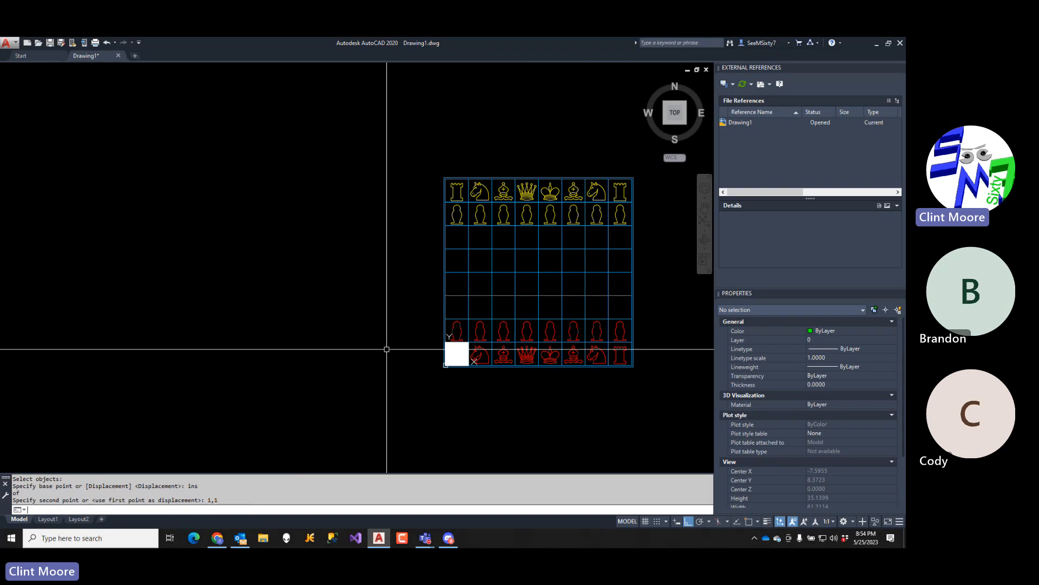
{"action": "key", "text": "Escape"}
{"action": "key", "text": "Escape"}
{"action": "middle_click_drag", "start_coordinate": [441, 383], "coordinate": [432, 376]}
{"action": "scroll", "coordinate": [379, 337], "scroll_direction": "up", "scroll_amount": 6}
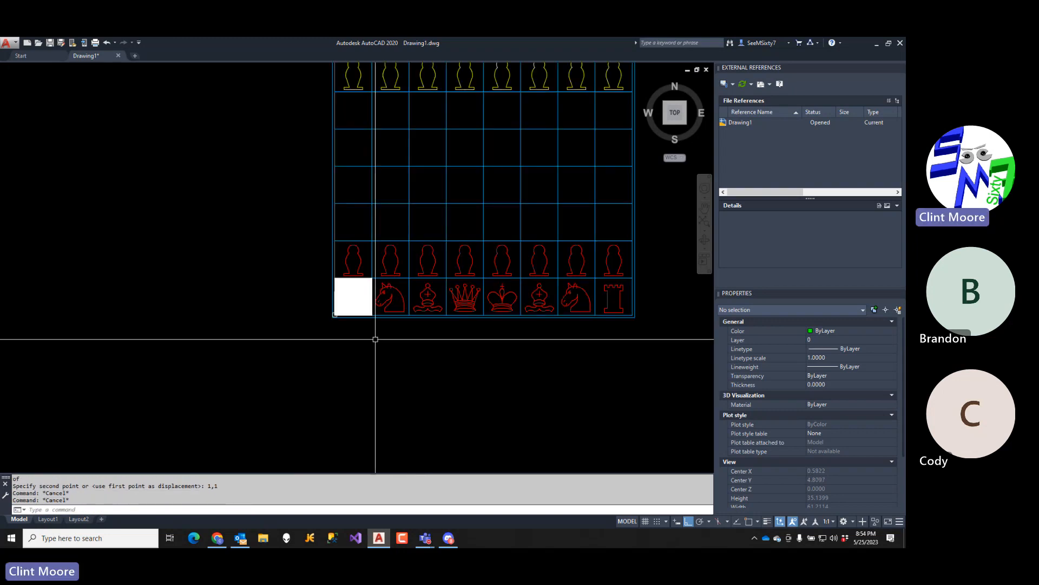
{"action": "scroll", "coordinate": [382, 302], "scroll_direction": "up", "scroll_amount": 2}
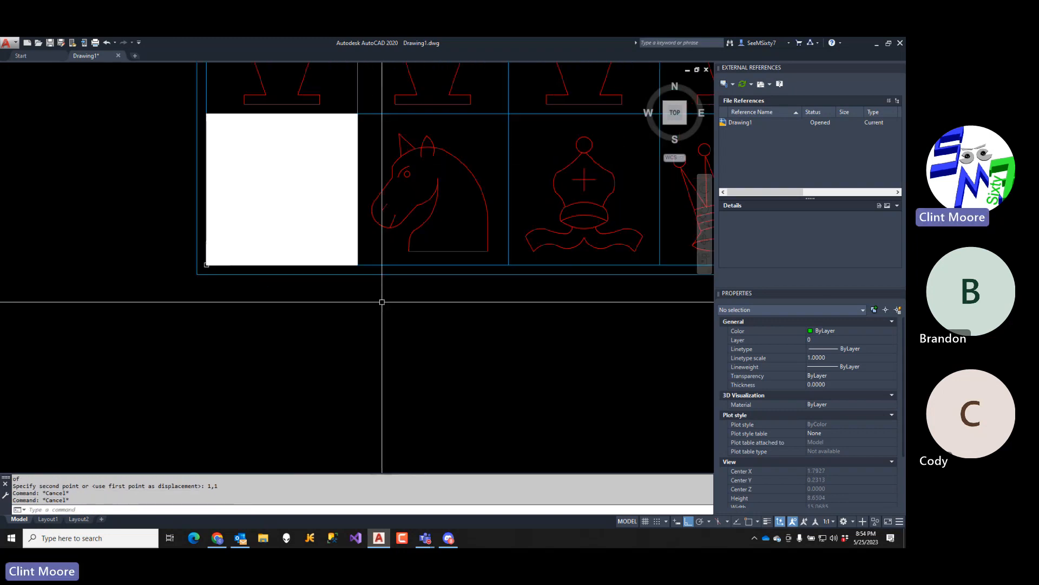
- Send the solid square block in the board's lower-left corner behind all other objects with DRAWORDER's Back option
{"action": "left_click", "coordinate": [355, 161]}
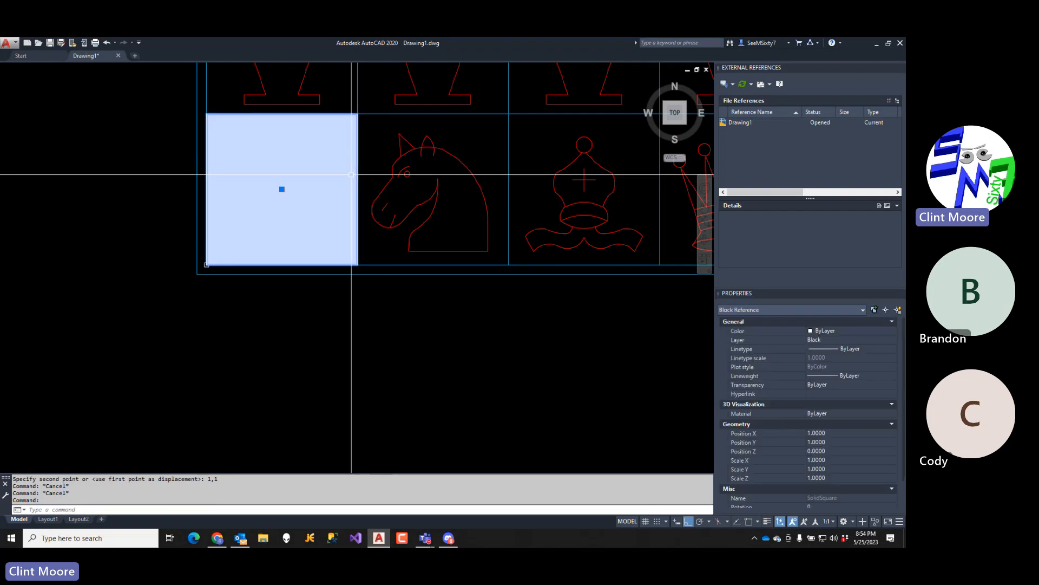
{"action": "type", "text": "draworder"}
{"action": "key", "text": "Return"}
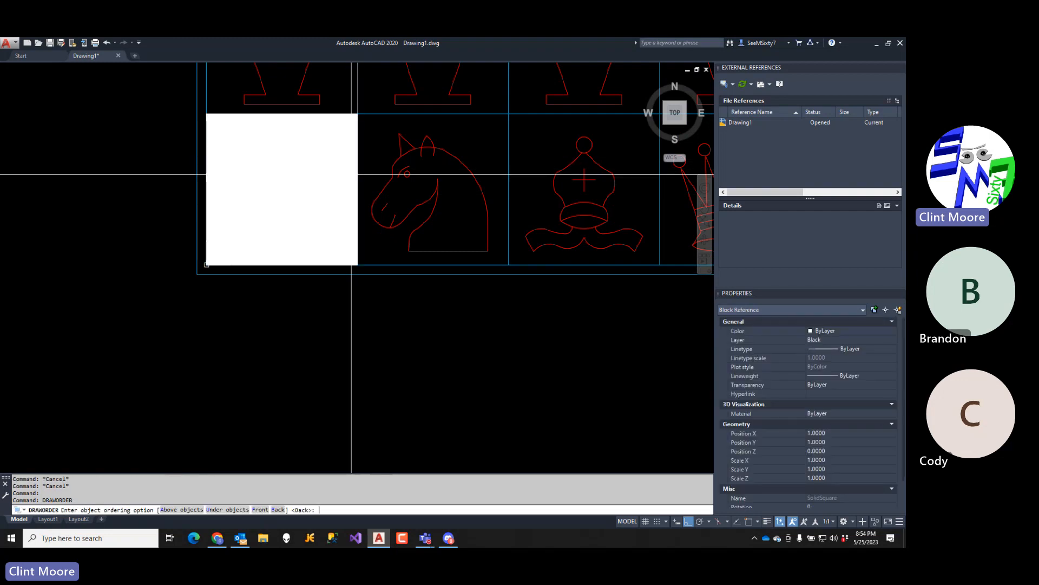
{"action": "type", "text": "b"}
{"action": "key", "text": "Return"}
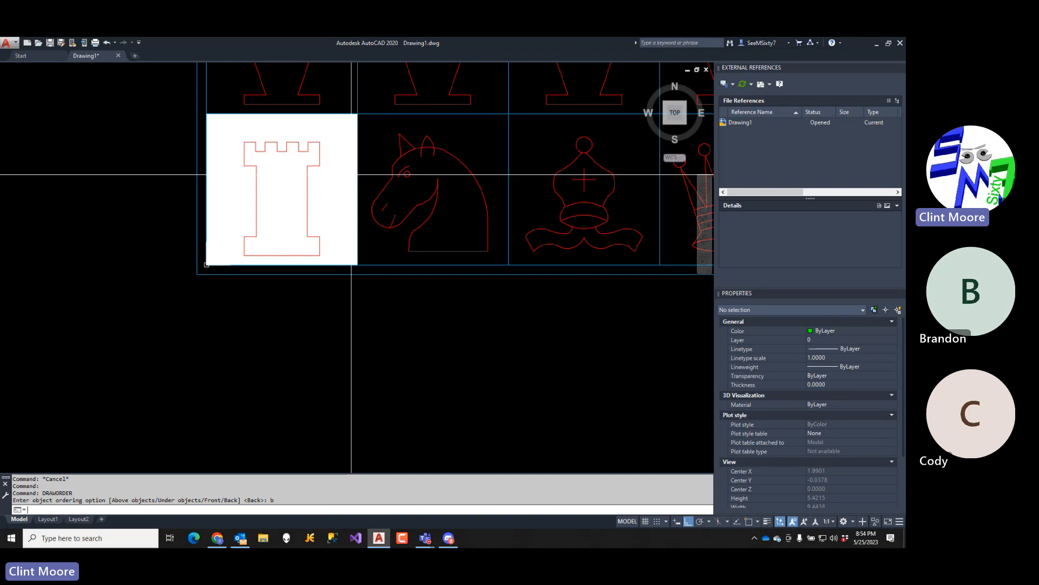
- Array the lower-left solid square block rectangularly in one row of 4 columns, spaced 4 units apart, using -ARRAY
{"action": "scroll", "coordinate": [418, 262], "scroll_direction": "down", "scroll_amount": 4}
{"action": "middle_click_drag", "start_coordinate": [382, 274], "coordinate": [291, 278]}
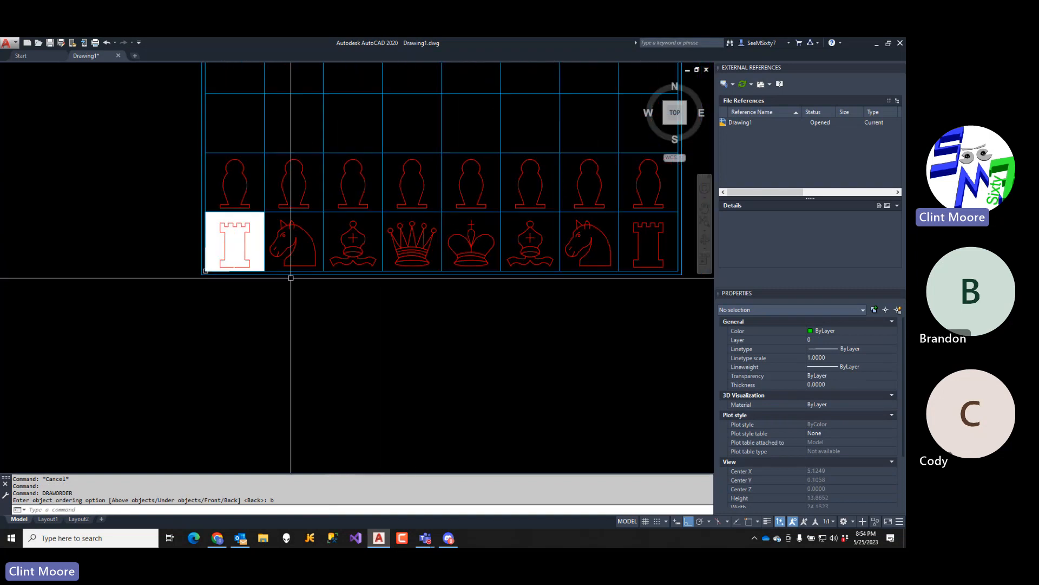
{"action": "key", "text": "Escape"}
{"action": "key", "text": "Escape"}
{"action": "type", "text": "-arra"}
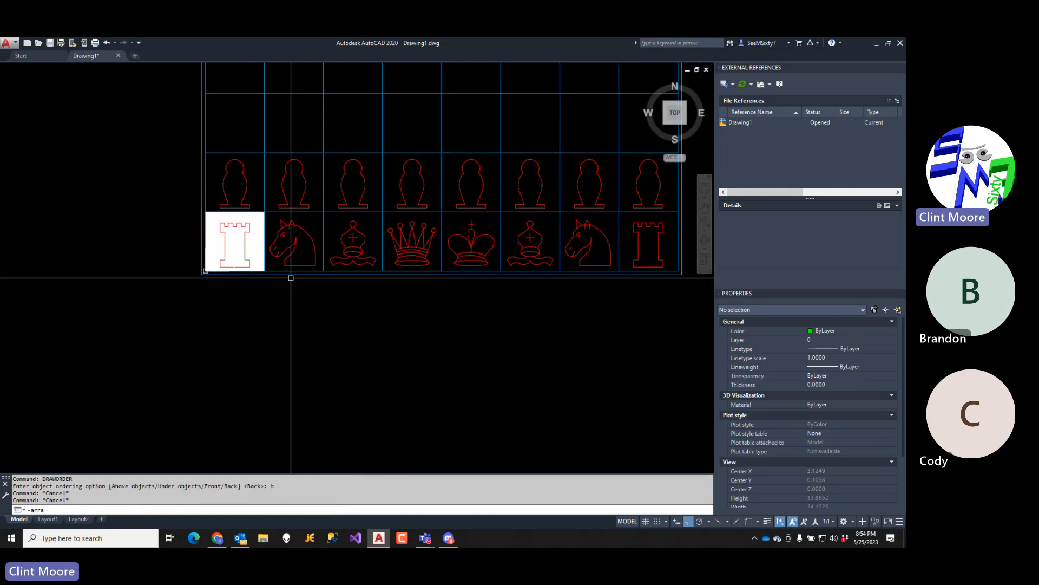
{"action": "type", "text": "y"}
{"action": "key", "text": "Return"}
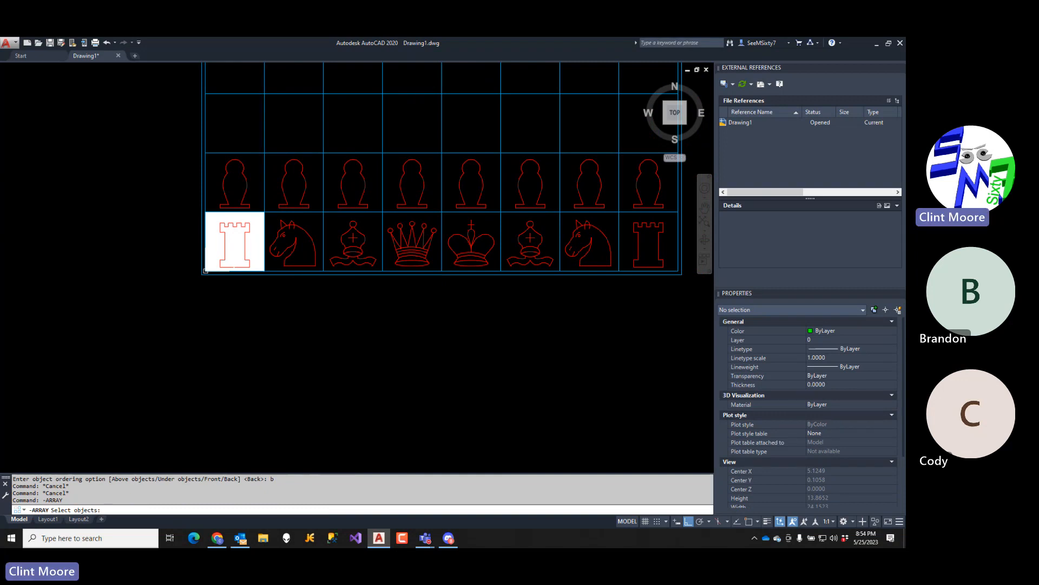
{"action": "left_click", "coordinate": [261, 255]}
{"action": "left_click", "coordinate": [262, 254]}
{"action": "left_click", "coordinate": [262, 253]}
{"action": "left_click", "coordinate": [261, 253]}
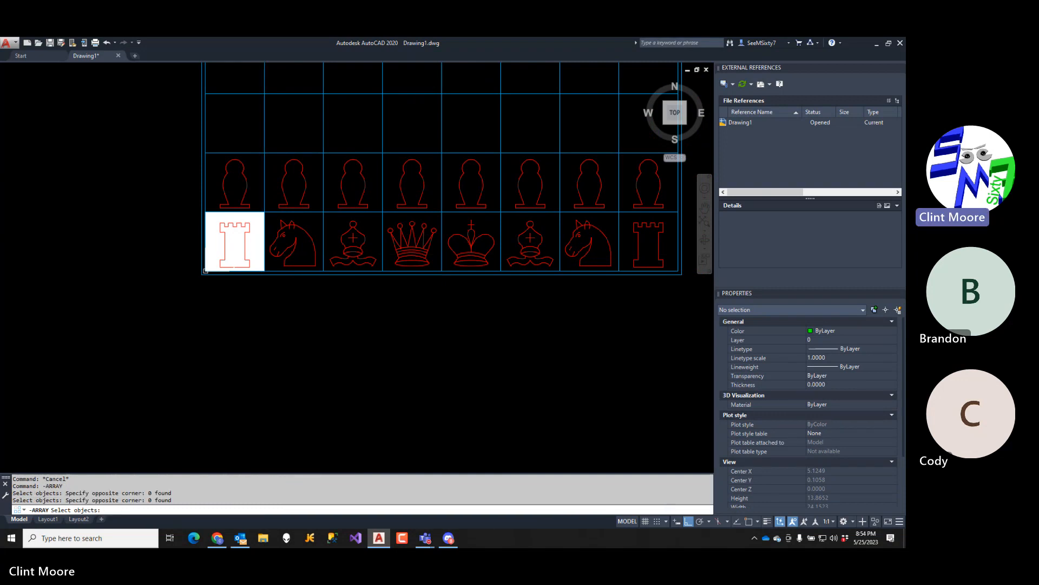
{"action": "scroll", "coordinate": [265, 245], "scroll_direction": "up", "scroll_amount": 4}
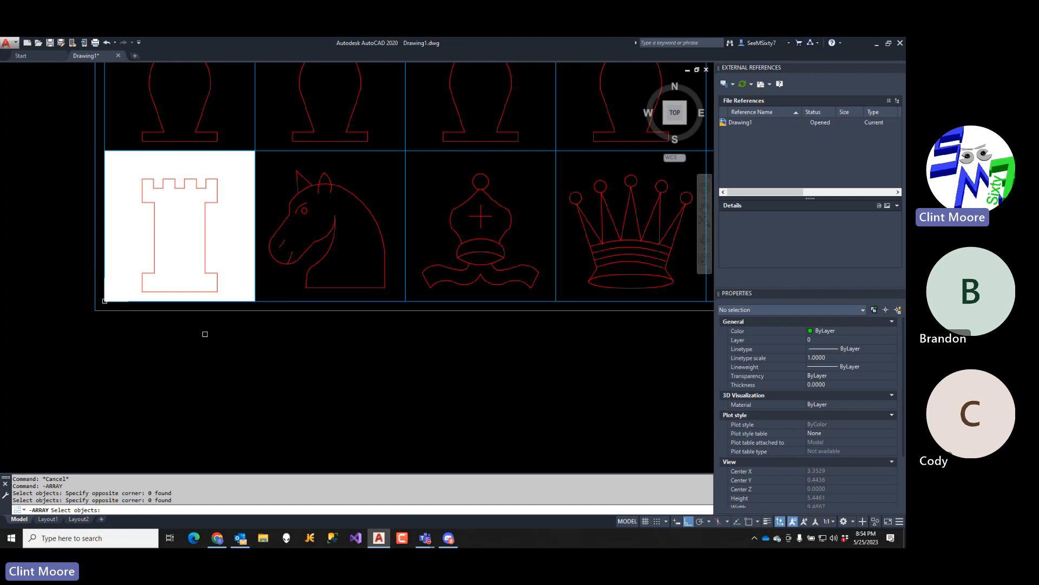
{"action": "type", "text": "l"}
{"action": "key", "text": "Return"}
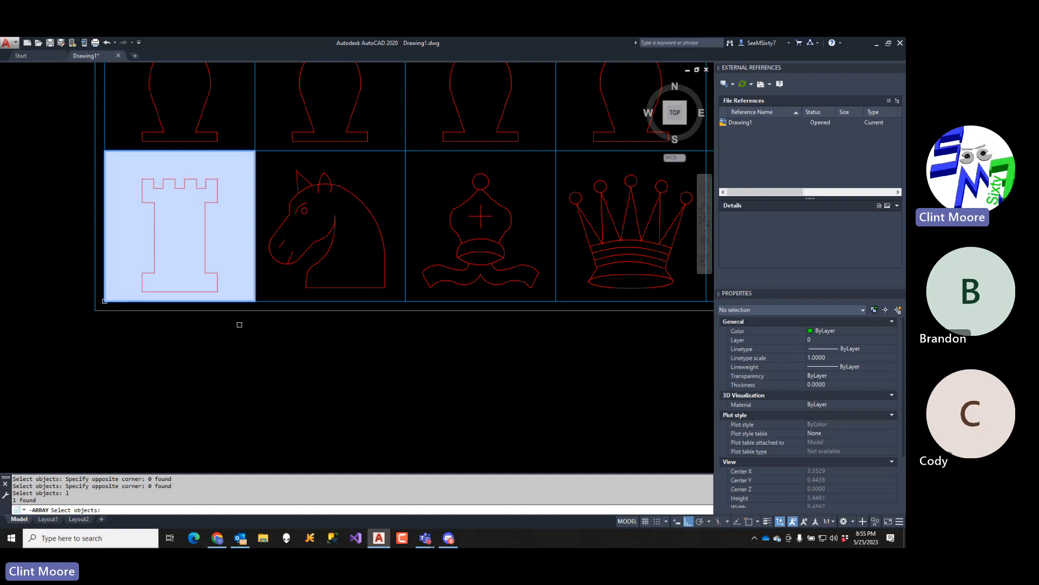
{"action": "key", "text": "Return"}
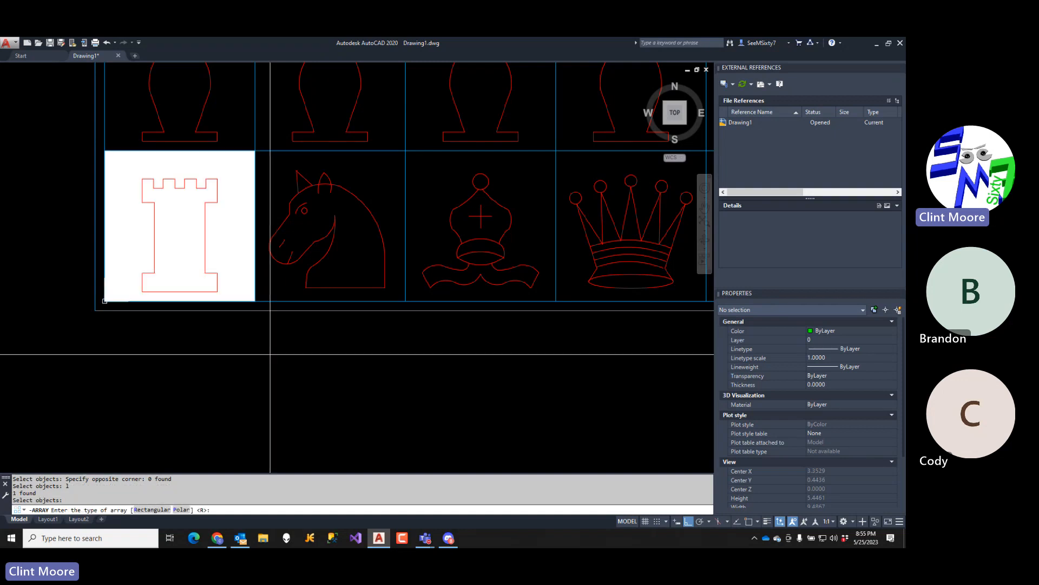
{"action": "key", "text": "Return"}
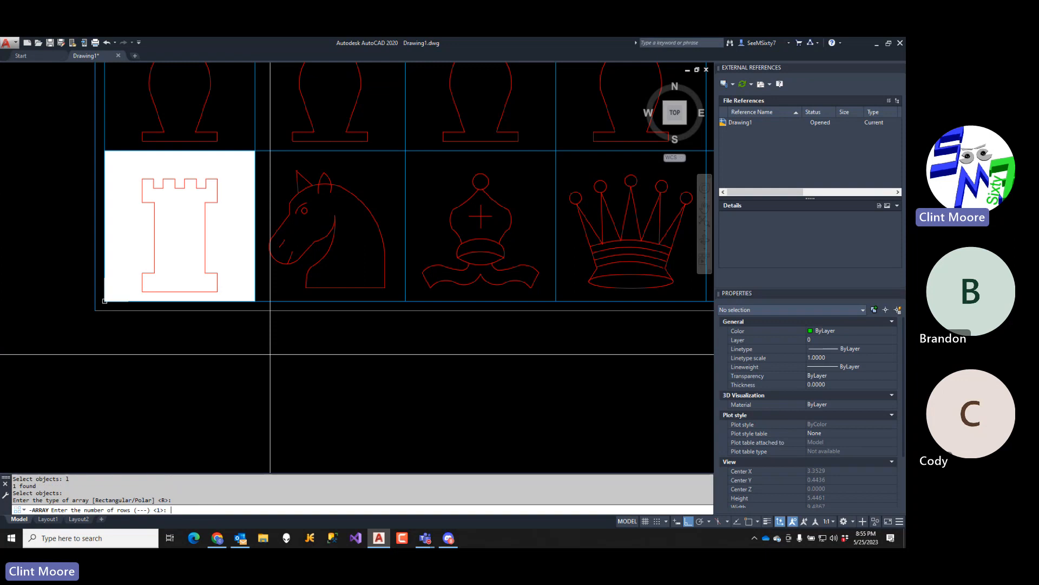
{"action": "key", "text": "Return"}
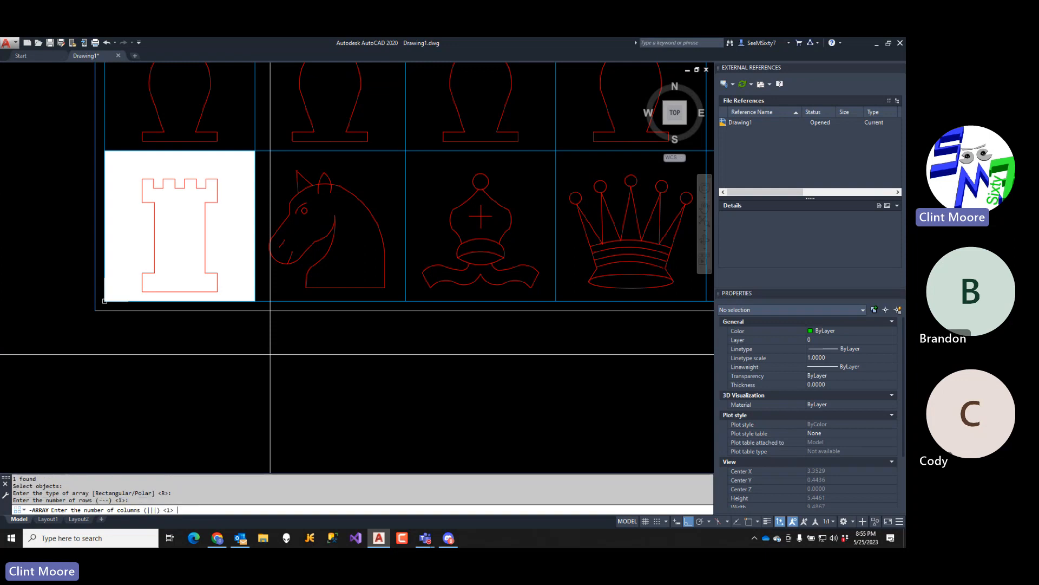
{"action": "key", "text": "Return"}
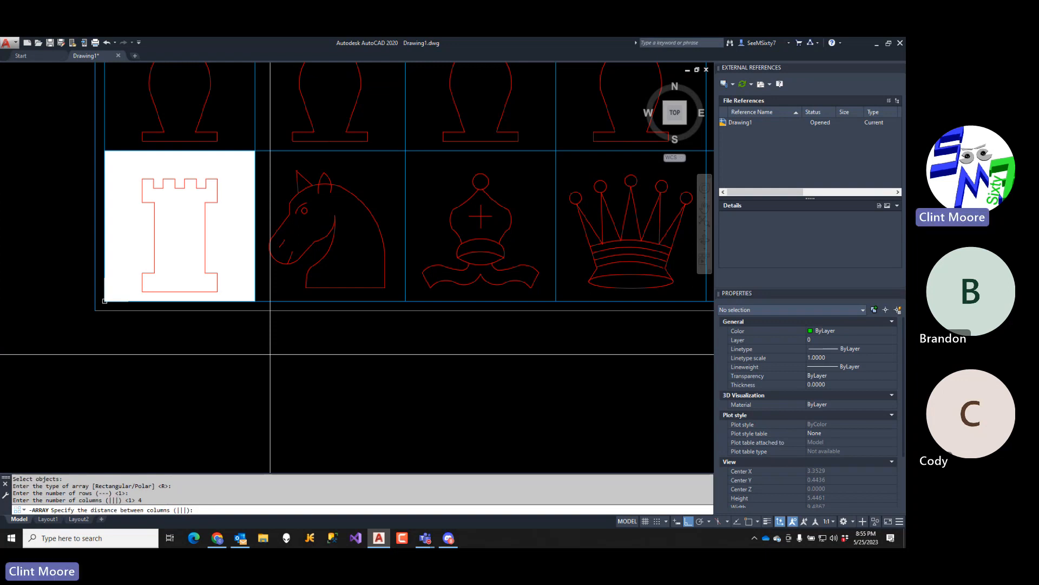
{"action": "type", "text": "4"}
{"action": "key", "text": "Return"}
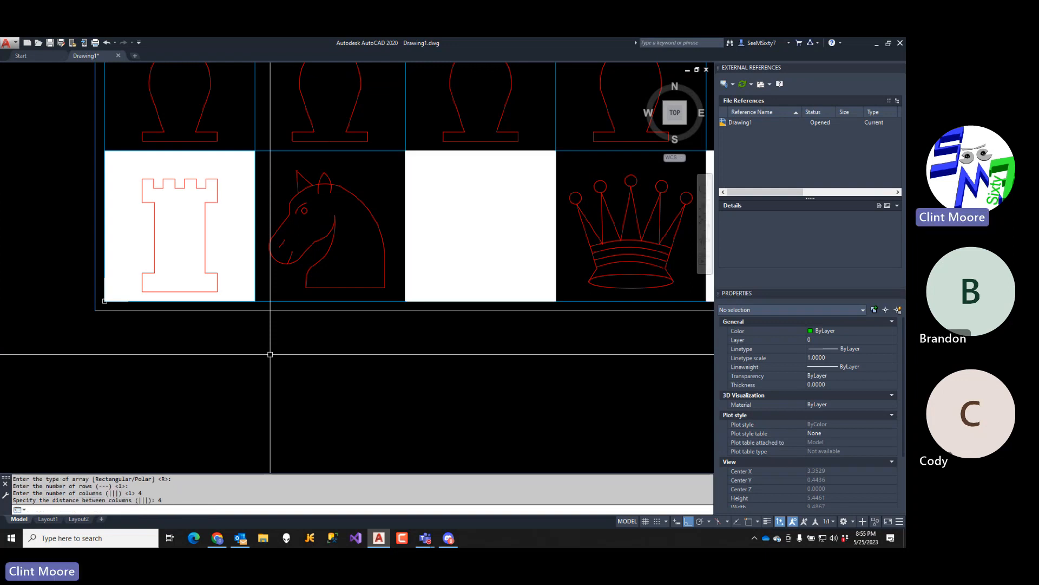
- Copy the four solid squares in the board's bottom row from base point 1,1 to 3,3, filling alternate squares of the second row
{"action": "scroll", "coordinate": [270, 354], "scroll_direction": "down", "scroll_amount": 6}
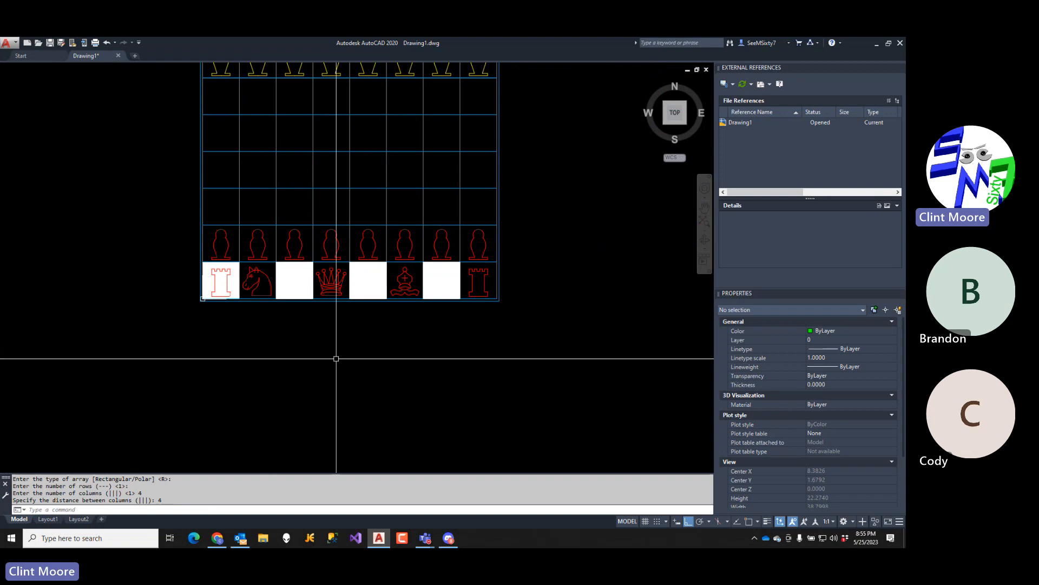
{"action": "type", "text": "c"}
{"action": "key", "text": "Return"}
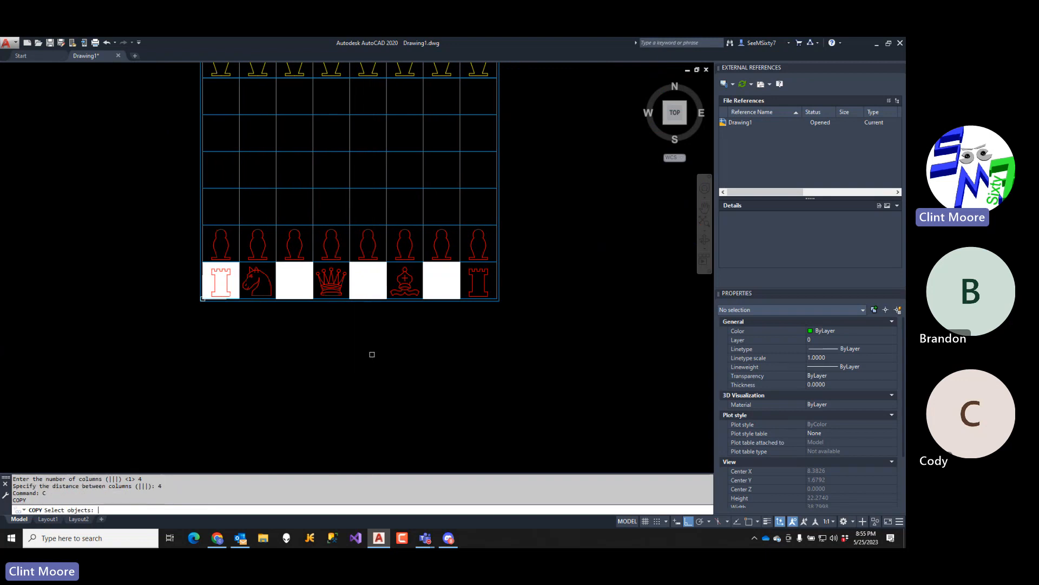
{"action": "scroll", "coordinate": [435, 307], "scroll_direction": "up", "scroll_amount": 4}
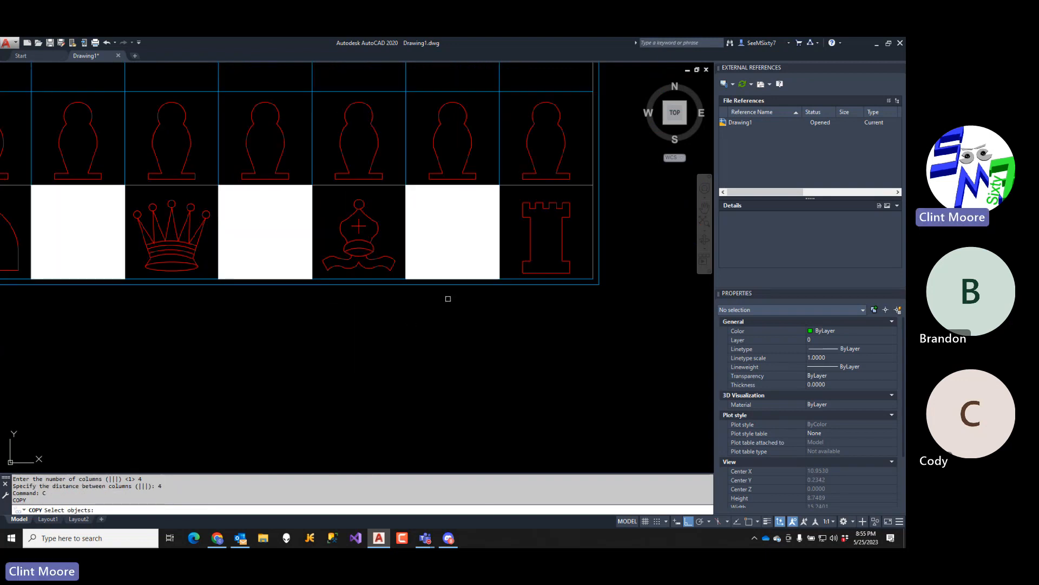
{"action": "left_click", "coordinate": [453, 231]}
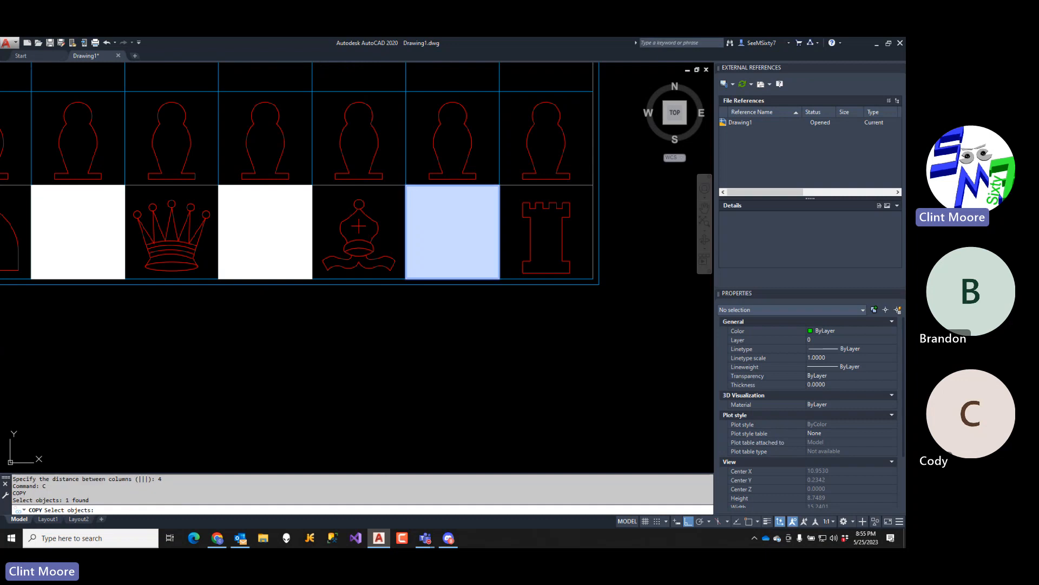
{"action": "left_click", "coordinate": [266, 232]}
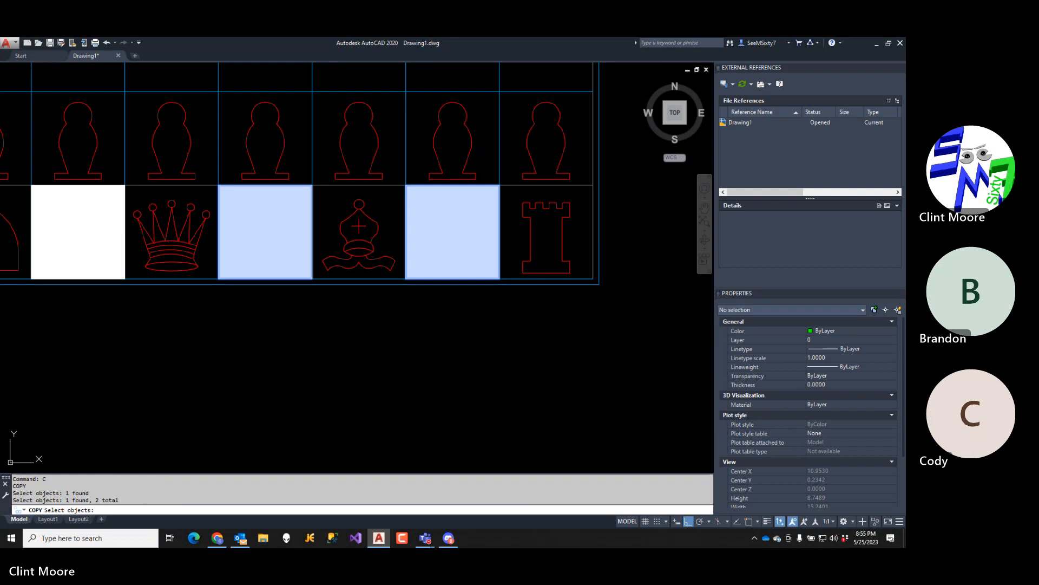
{"action": "left_click", "coordinate": [122, 203]}
{"action": "middle_click_drag", "start_coordinate": [122, 203], "coordinate": [388, 233]}
{"action": "scroll", "coordinate": [388, 232], "scroll_direction": "down", "scroll_amount": 2}
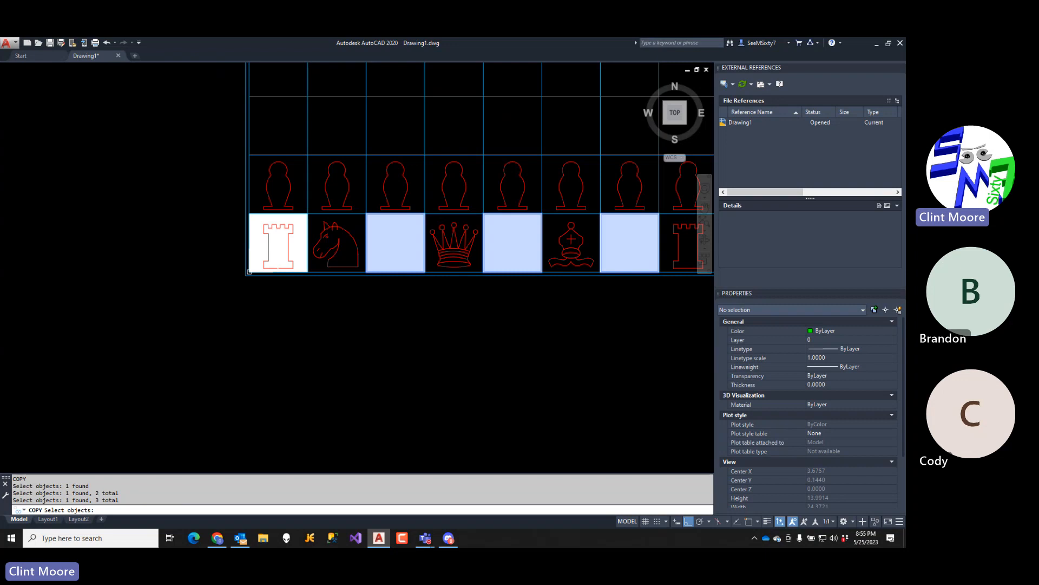
{"action": "left_click", "coordinate": [278, 243]}
{"action": "key", "text": "Return"}
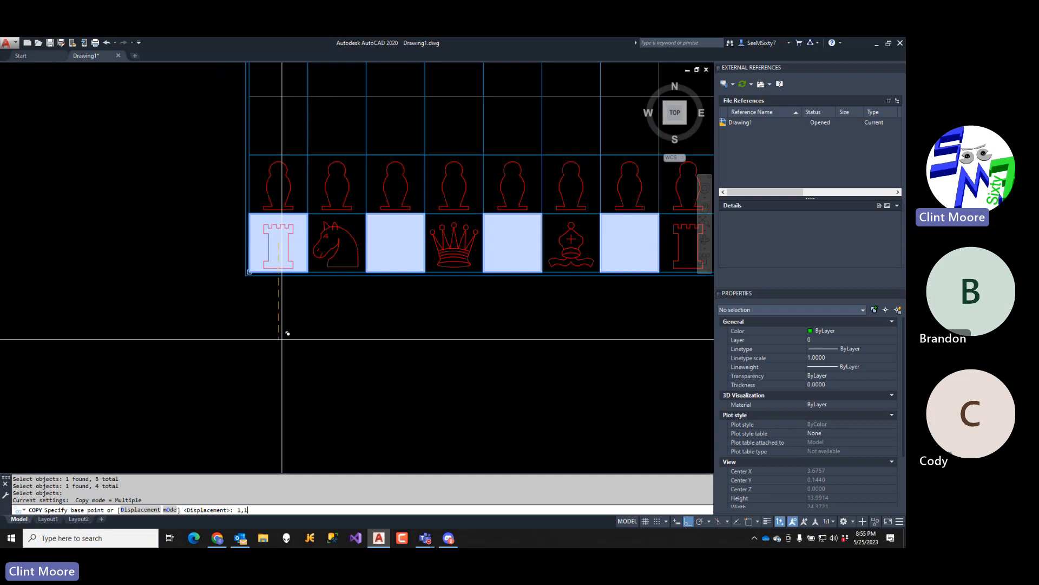
{"action": "type", "text": "1,1"}
{"action": "key", "text": "Return"}
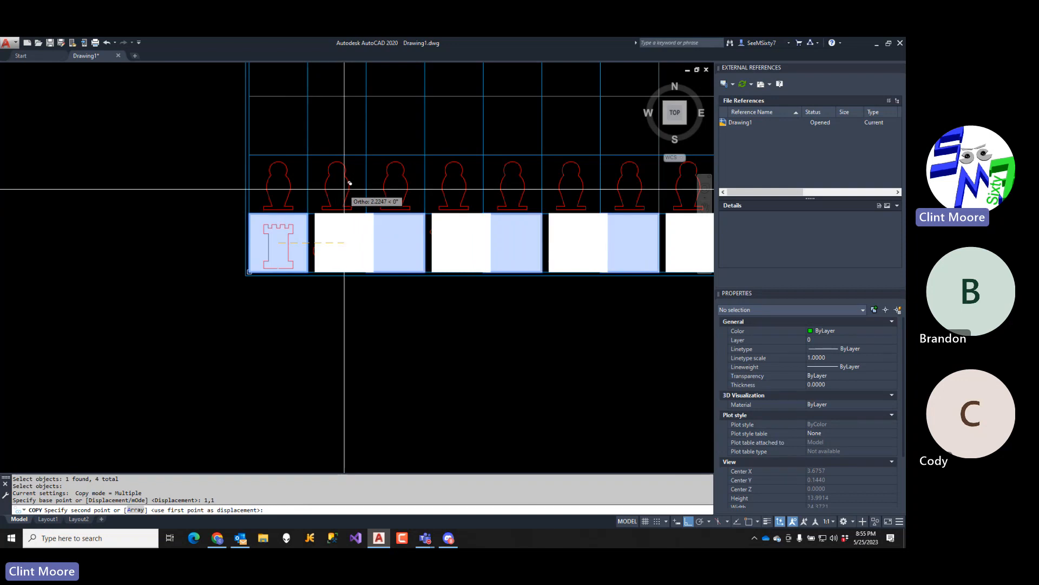
{"action": "type", "text": "3,3"}
{"action": "key", "text": "Return"}
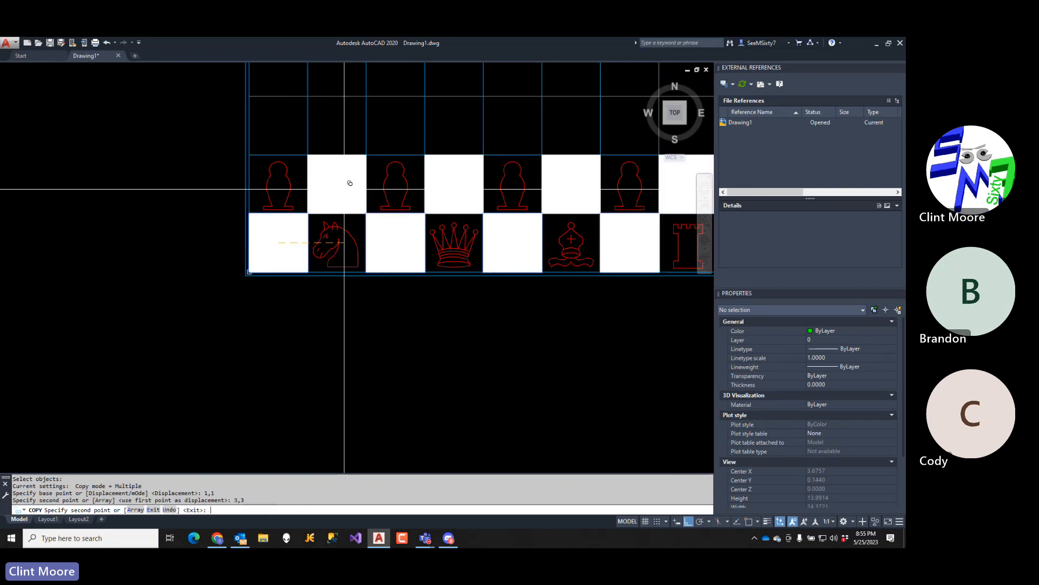
{"action": "key", "text": "Return"}
- Start another copy and select the previous four bottom-row solid squares plus the four solid squares in the second row
{"action": "middle_click_drag", "start_coordinate": [548, 294], "coordinate": [360, 295]}
{"action": "type", "text": "c"}
{"action": "key", "text": "Return"}
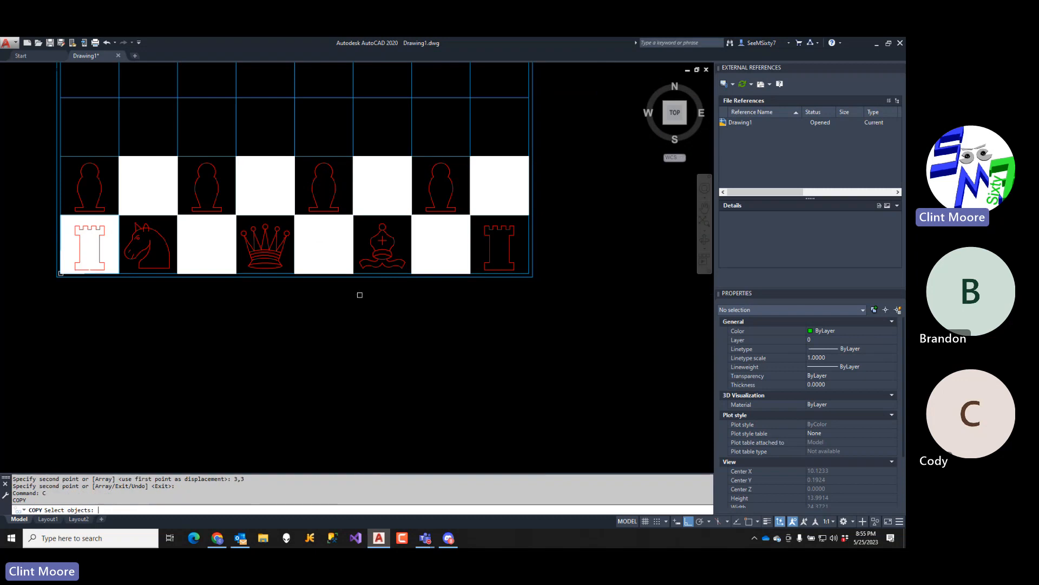
{"action": "type", "text": "p"}
{"action": "key", "text": "Return"}
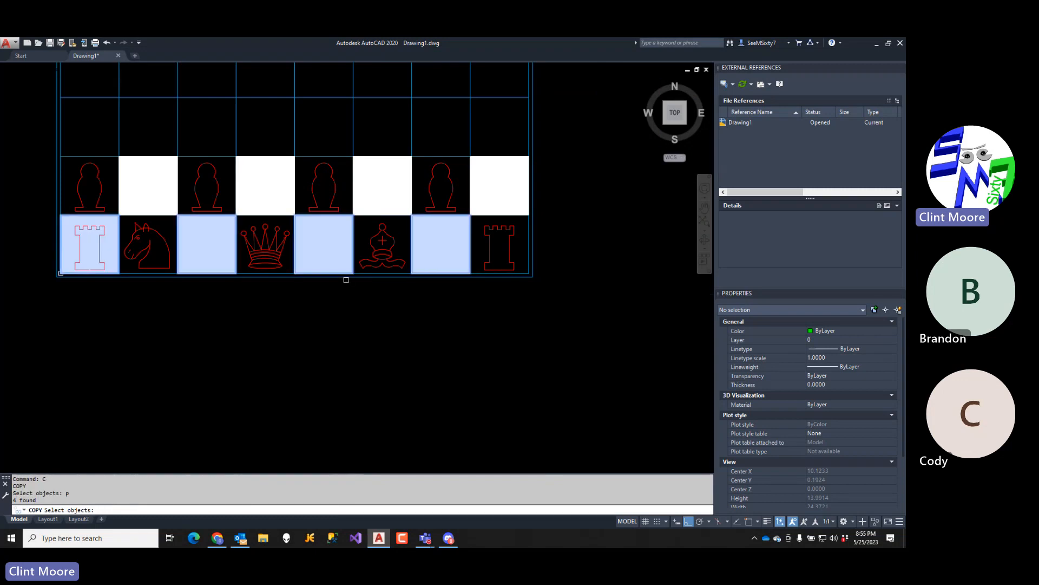
{"action": "left_click", "coordinate": [137, 183]}
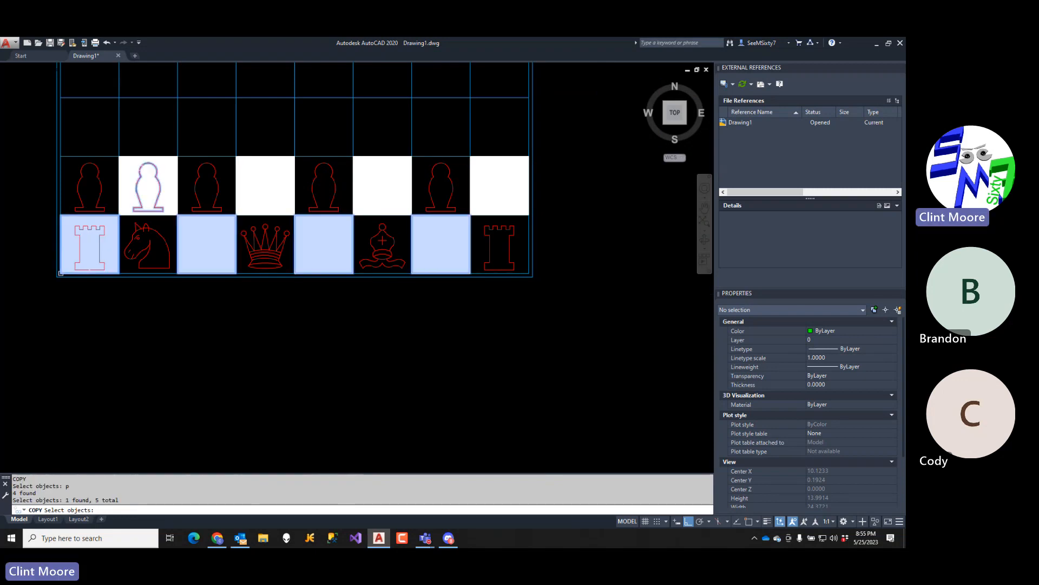
{"action": "type", "text": "u"}
{"action": "key", "text": "Return"}
{"action": "scroll", "coordinate": [133, 156], "scroll_direction": "up", "scroll_amount": 3}
{"action": "left_click", "coordinate": [136, 178]}
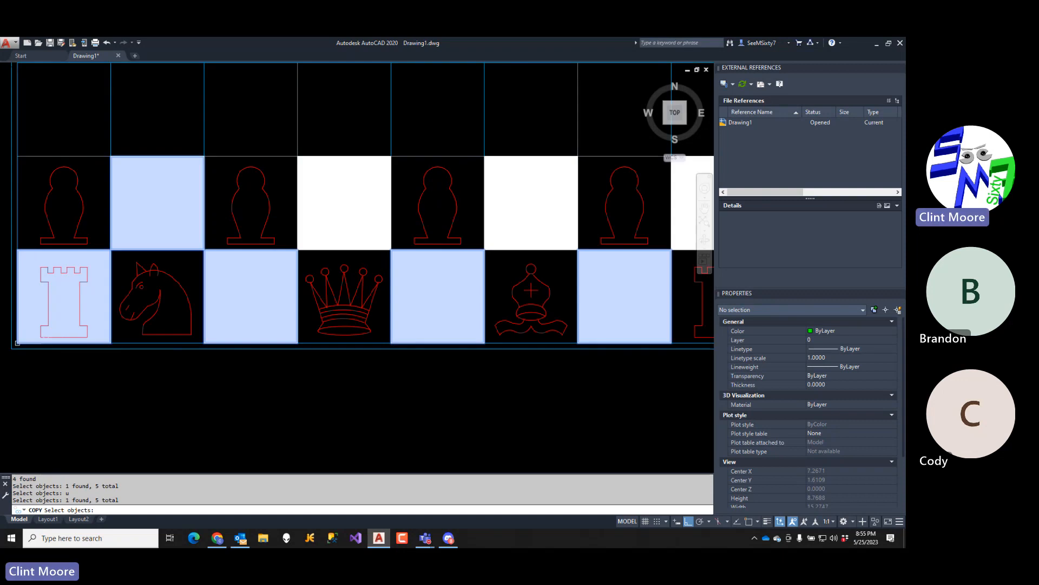
{"action": "left_click", "coordinate": [312, 168]}
{"action": "left_click", "coordinate": [307, 174]}
{"action": "left_click", "coordinate": [302, 166]}
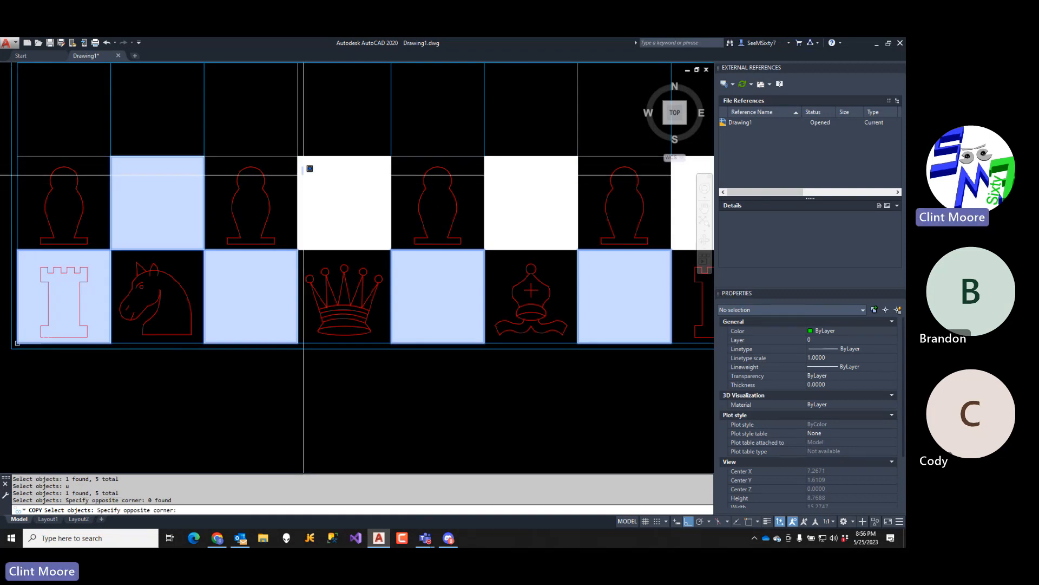
{"action": "left_click", "coordinate": [304, 174]}
{"action": "left_click", "coordinate": [311, 169]}
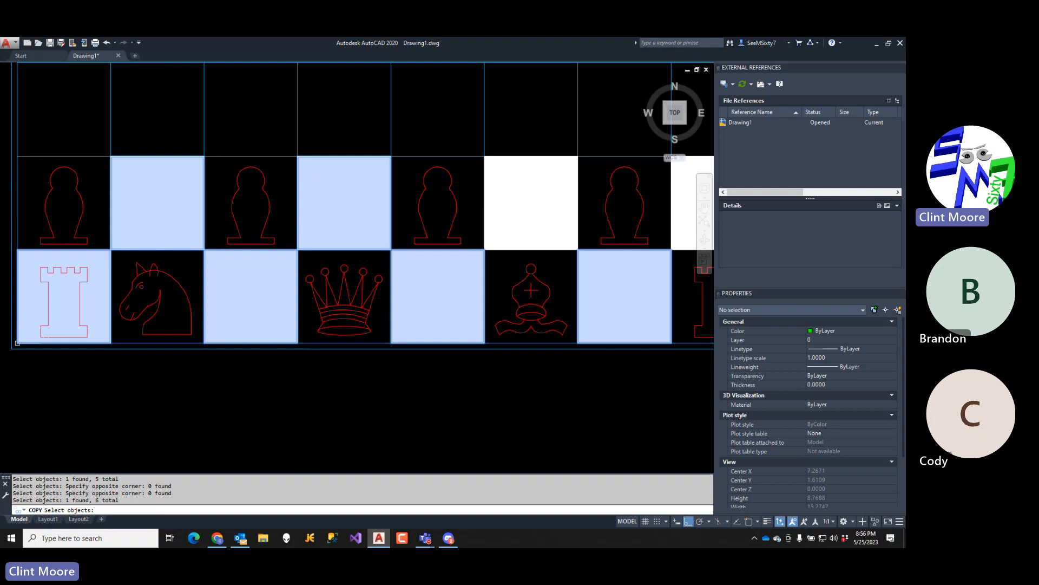
{"action": "left_click", "coordinate": [495, 174]}
{"action": "middle_click_drag", "start_coordinate": [602, 206], "coordinate": [393, 177]}
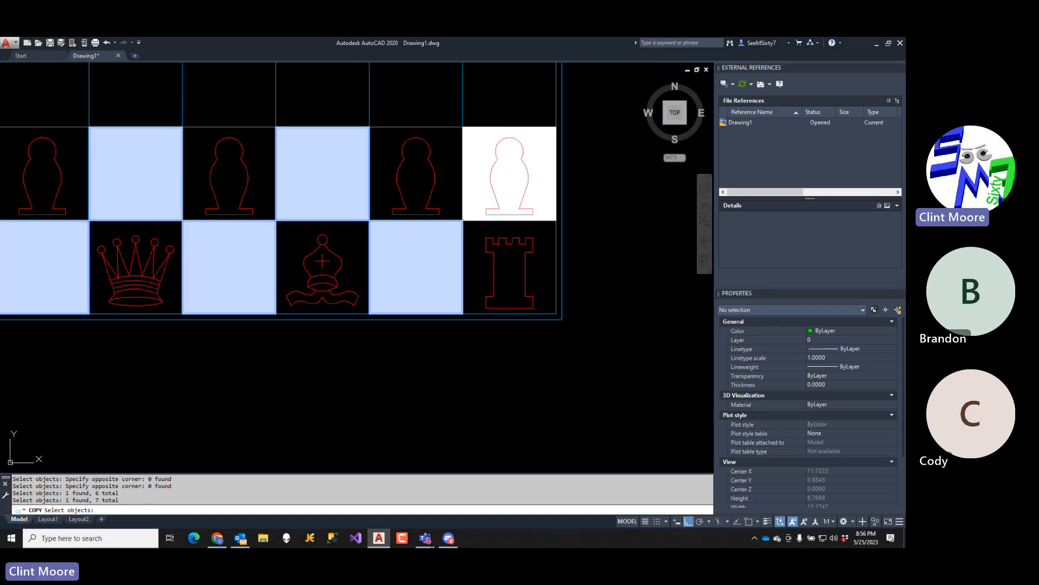
{"action": "left_click", "coordinate": [495, 179]}
{"action": "key", "text": "Return"}
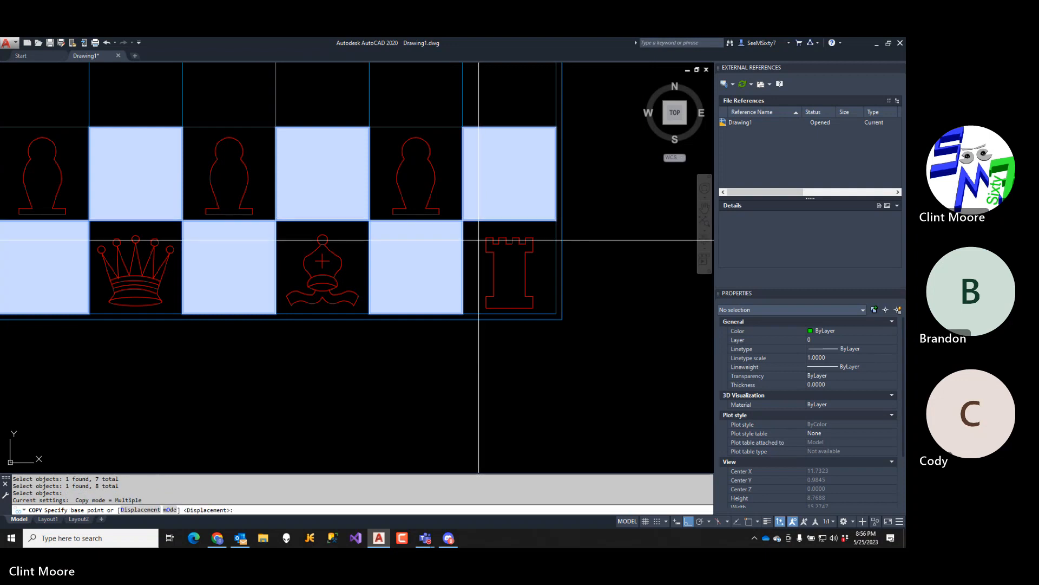
- Copy the eight selected solid squares straight up at displacements of 4 and 8 units from a base point below the board
{"action": "scroll", "coordinate": [478, 240], "scroll_direction": "down", "scroll_amount": 4}
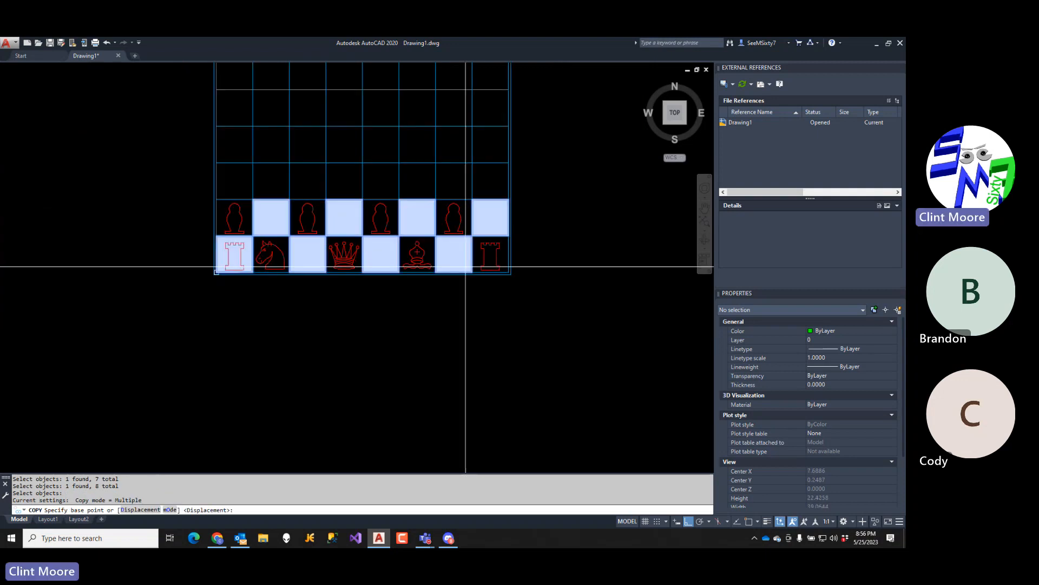
{"action": "left_click", "coordinate": [427, 367]}
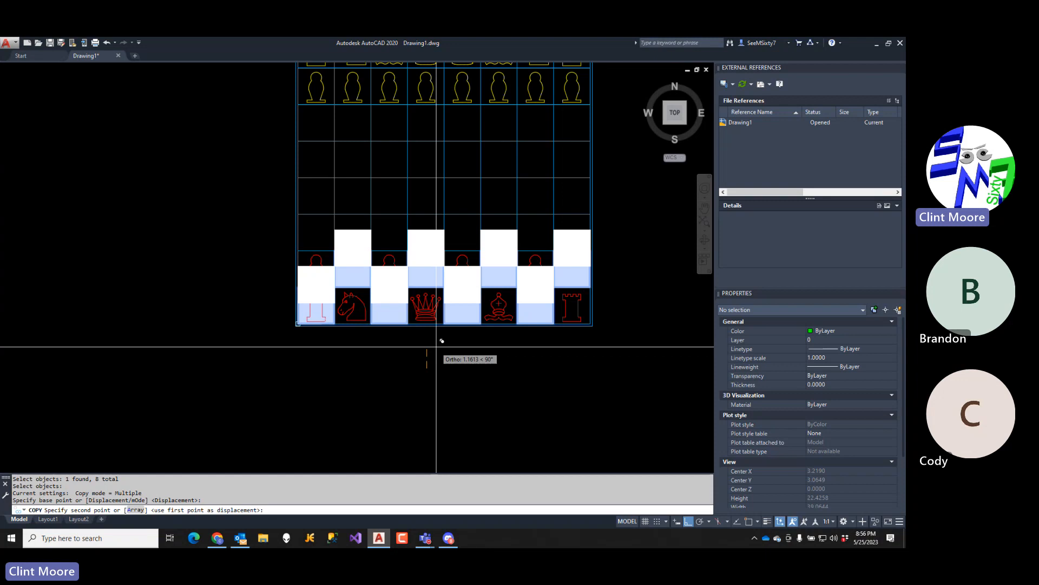
{"action": "type", "text": "4"}
{"action": "key", "text": "Return"}
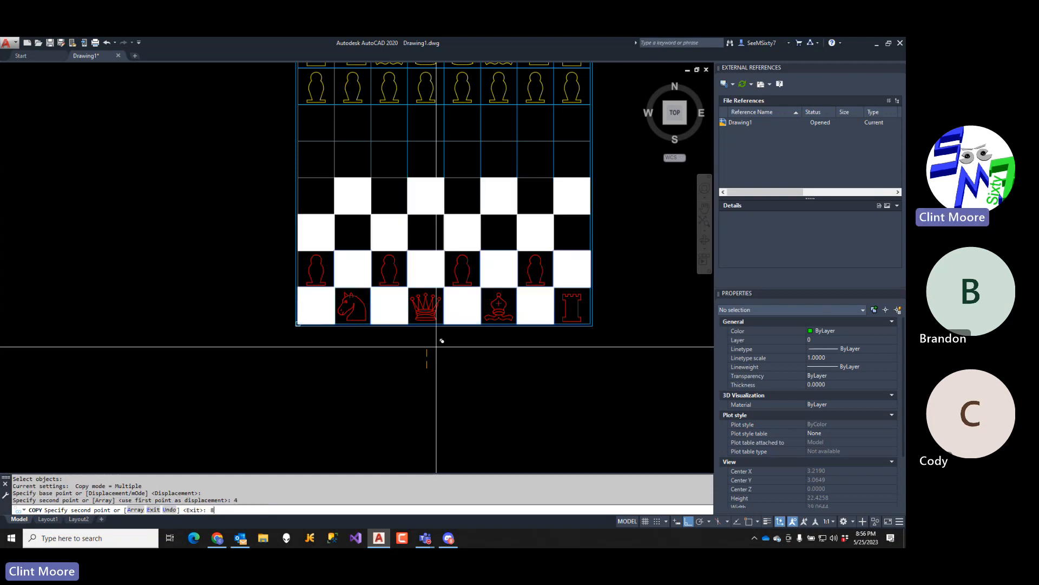
{"action": "type", "text": "8"}
{"action": "key", "text": "Return"}
- Try a further copy of the eight solid squares 10 units up and undo it
{"action": "type", "text": "10"}
{"action": "key", "text": "Return"}
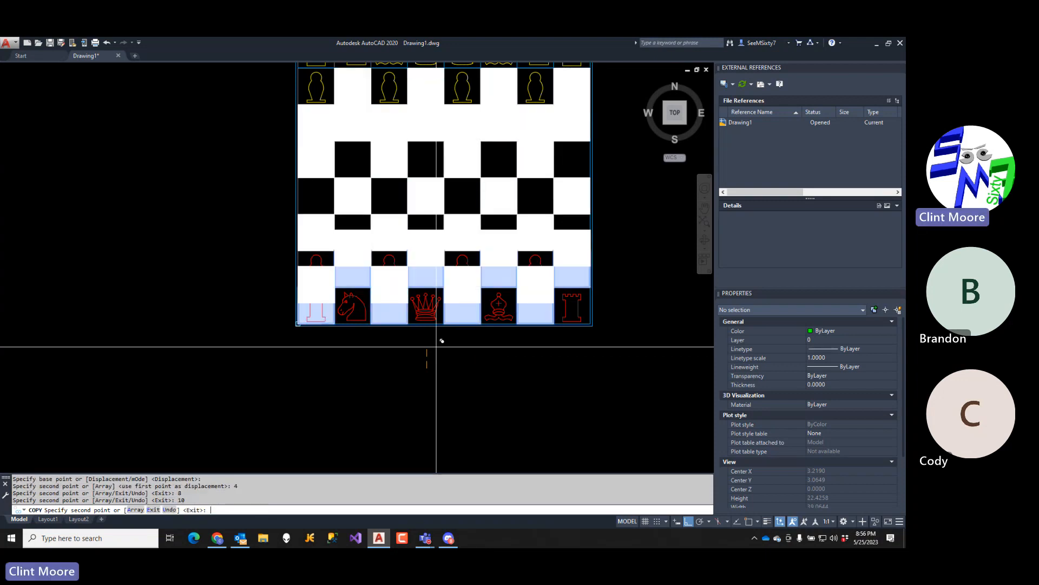
{"action": "mouse_move", "coordinate": [436, 358]}
{"action": "middle_mouse_down"}
{"action": "mouse_move", "coordinate": [435, 394]}
{"action": "mouse_move", "coordinate": [369, 493]}
{"action": "middle_mouse_up"}
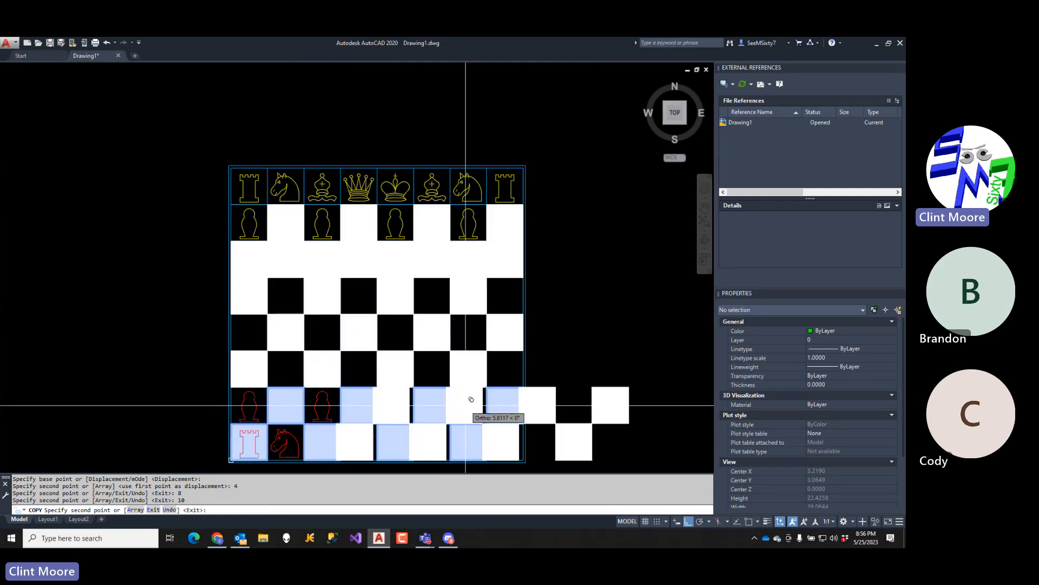
{"action": "type", "text": "u"}
{"action": "key", "text": "Return"}
- Place the last copy of the eight solid squares 12 units up, filling the board's top two rows, and finish copying
{"action": "type", "text": "12"}
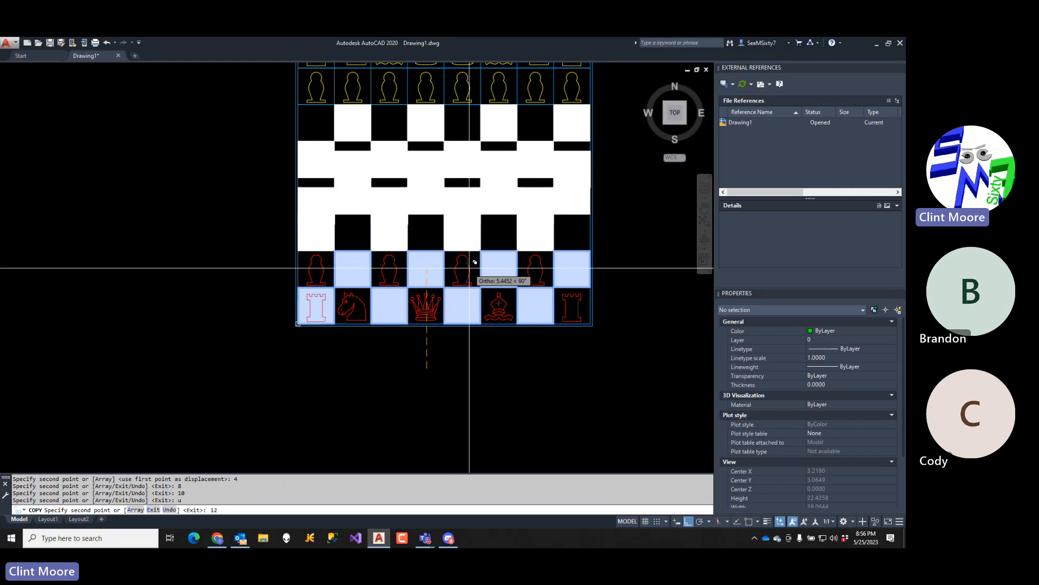
{"action": "key", "text": "Return"}
{"action": "key", "text": "Return"}
{"action": "scroll", "coordinate": [471, 273], "scroll_direction": "down", "scroll_amount": 2}
{"action": "middle_click_drag", "start_coordinate": [498, 322], "coordinate": [451, 330]}
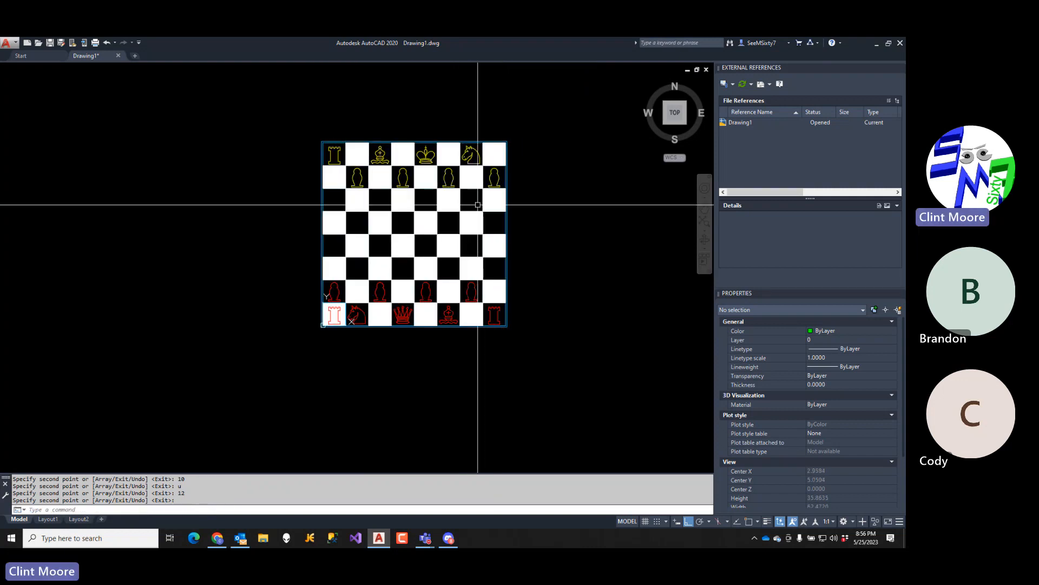
{"action": "scroll", "coordinate": [462, 217], "scroll_direction": "up", "scroll_amount": 2}
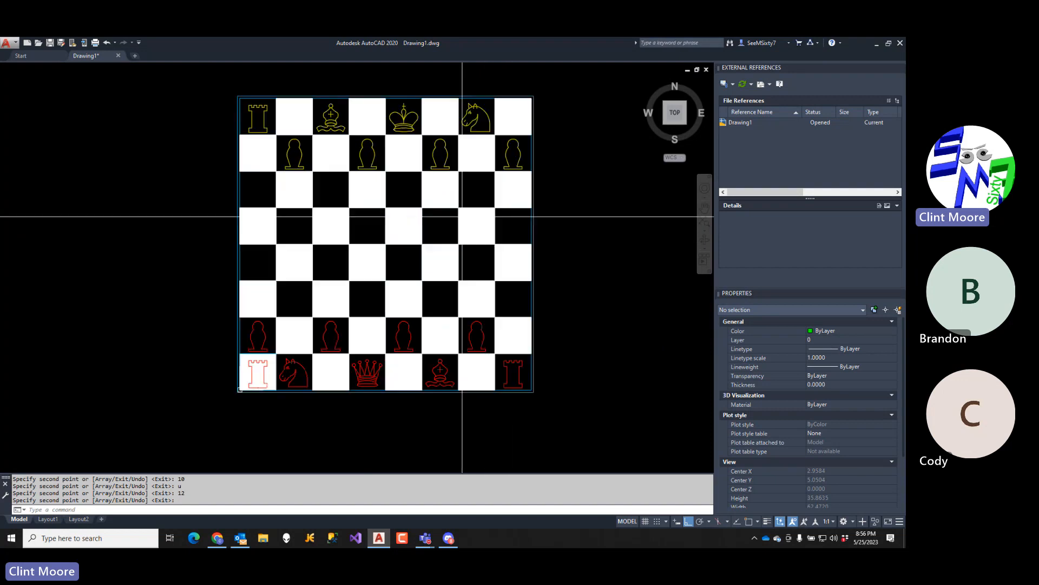
{"action": "middle_click_drag", "start_coordinate": [462, 217], "coordinate": [442, 231]}
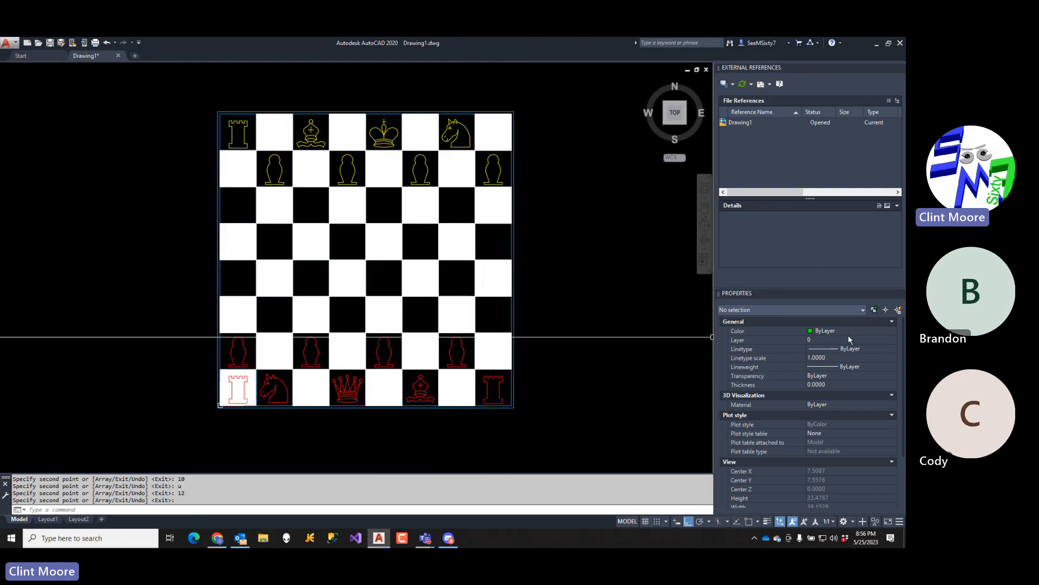
- Use QSELECT on the entire drawing to select every block reference whose Name equals SolidSquare
{"action": "key", "text": "Escape"}
{"action": "key", "text": "Escape"}
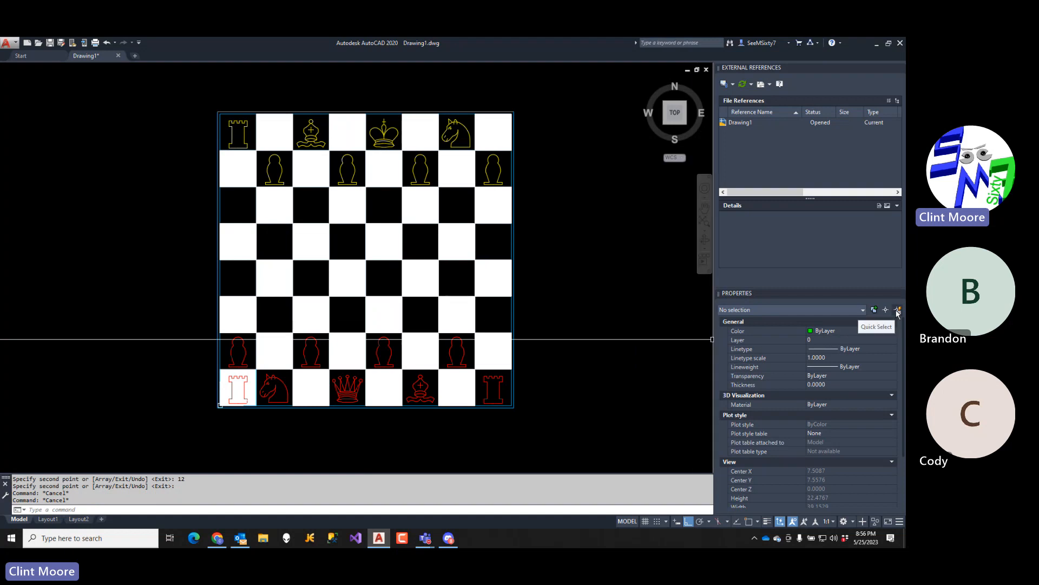
{"action": "type", "text": "qs"}
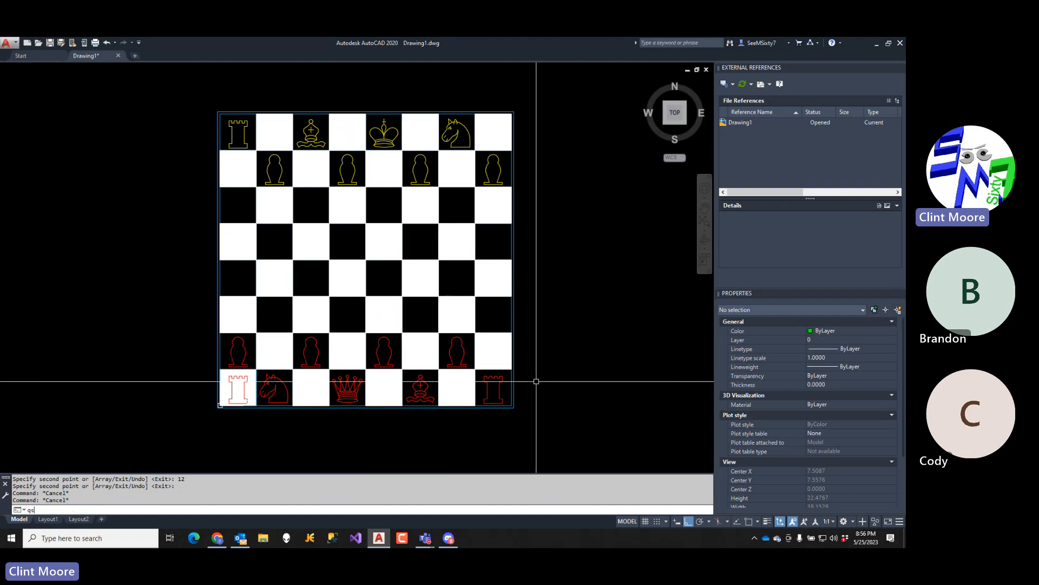
{"action": "type", "text": "elect"}
{"action": "key", "text": "Return"}
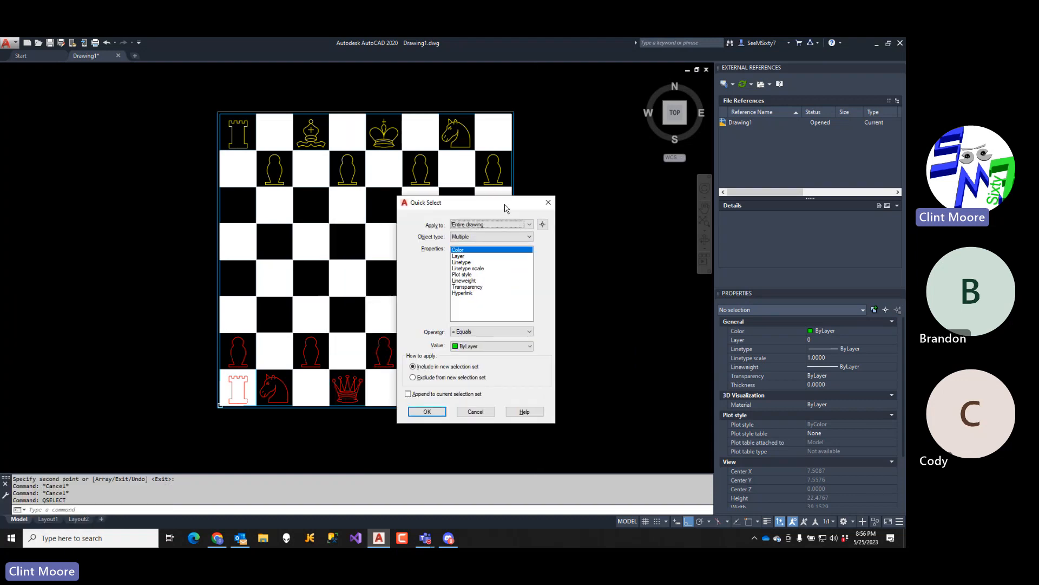
{"action": "left_click", "coordinate": [472, 241]}
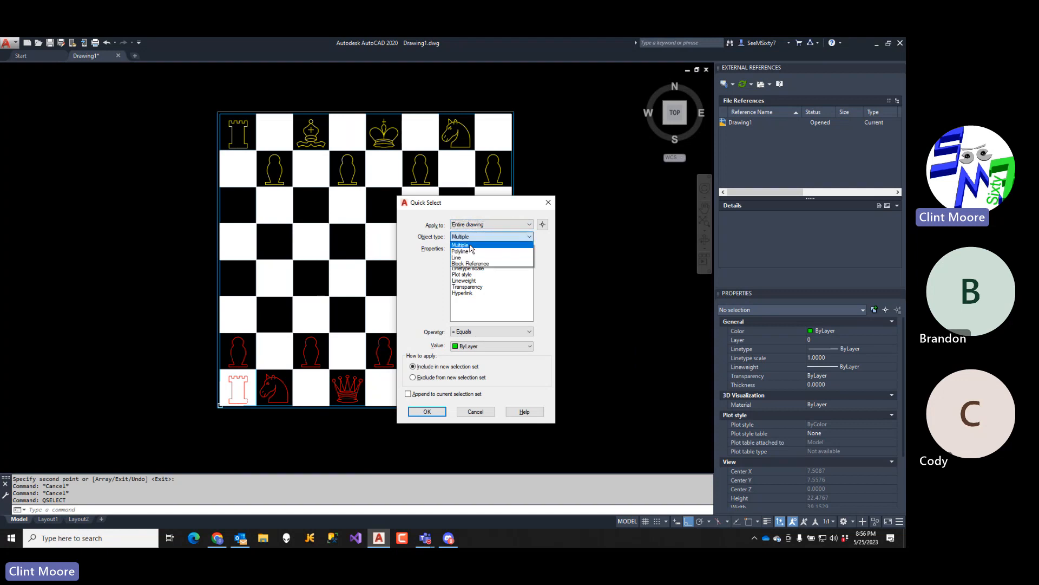
{"action": "left_click", "coordinate": [475, 265]}
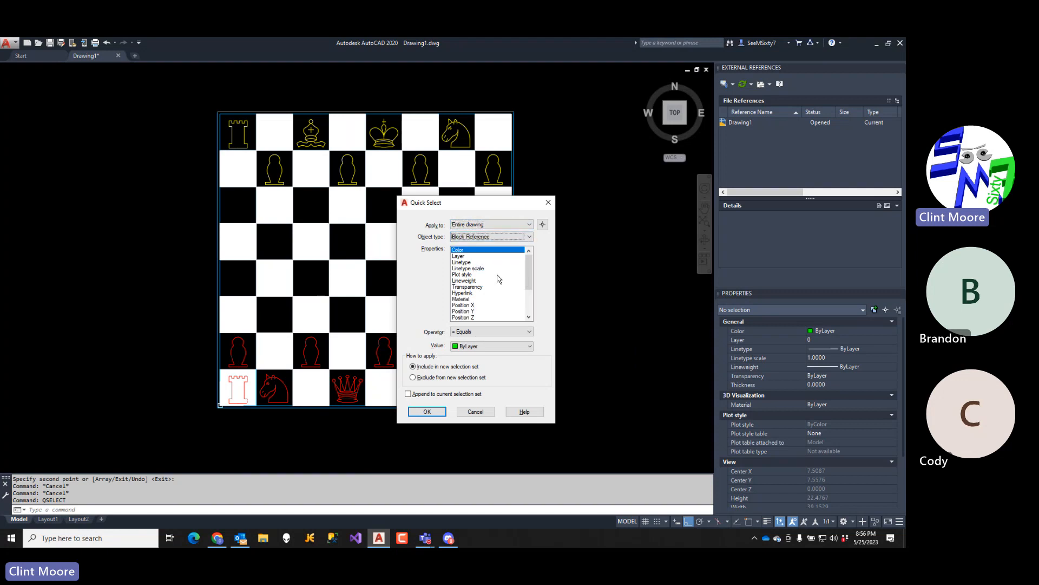
{"action": "left_click_drag", "start_coordinate": [529, 269], "coordinate": [529, 284]}
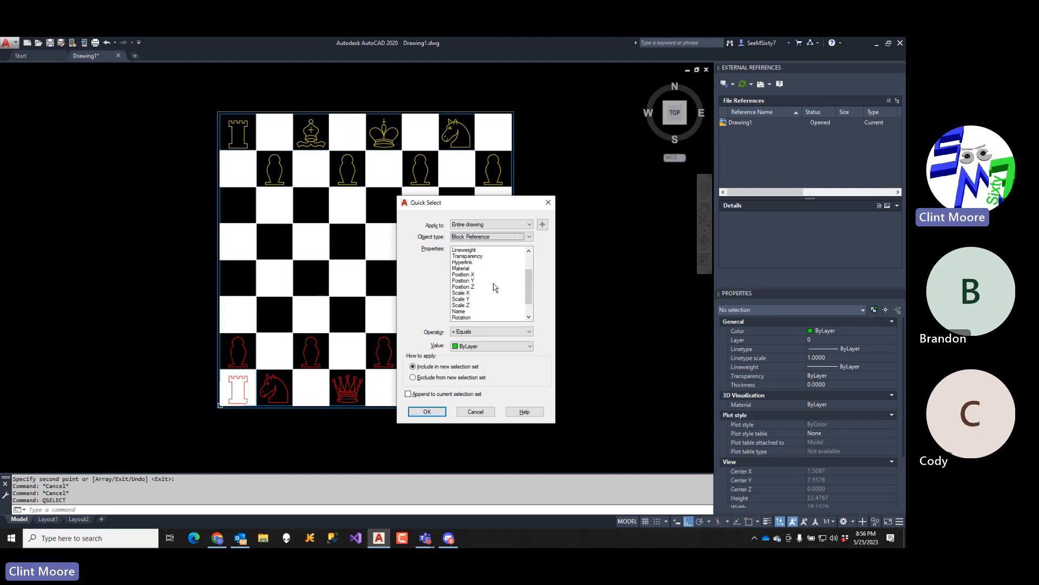
{"action": "left_click", "coordinate": [459, 311]}
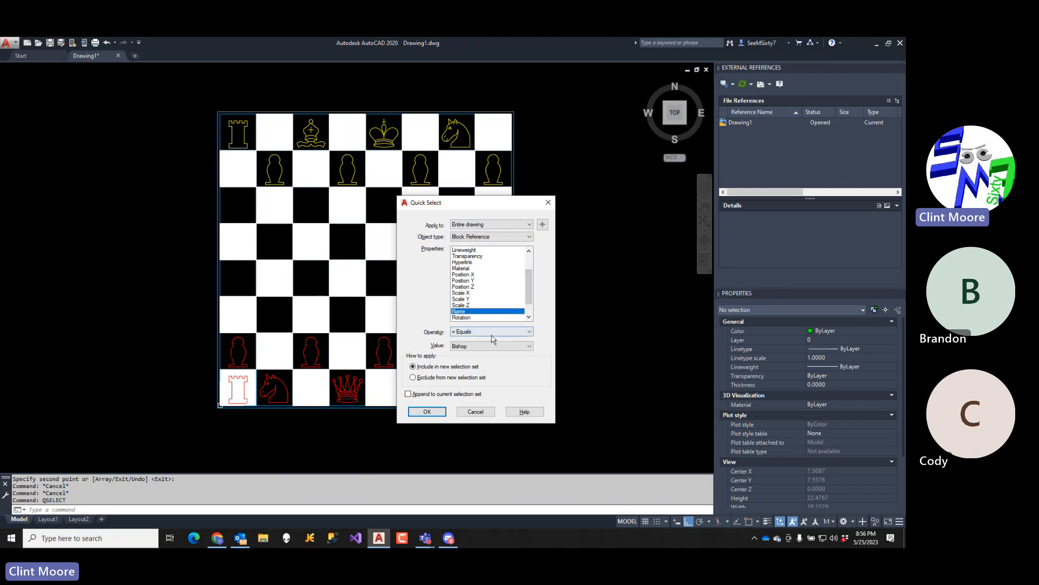
{"action": "left_click", "coordinate": [491, 346]}
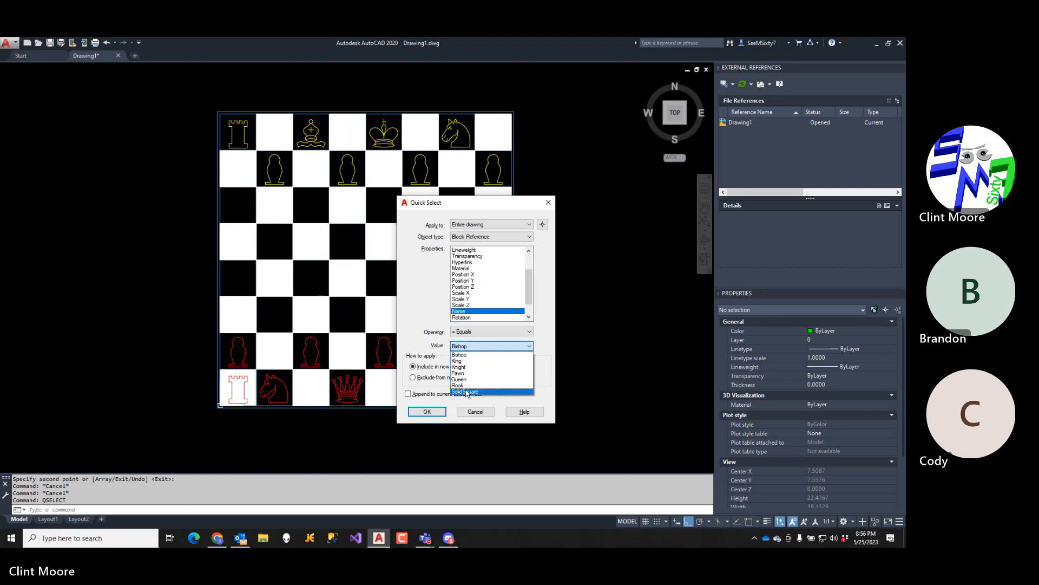
{"action": "left_click", "coordinate": [464, 391]}
{"action": "left_click", "coordinate": [427, 412]}
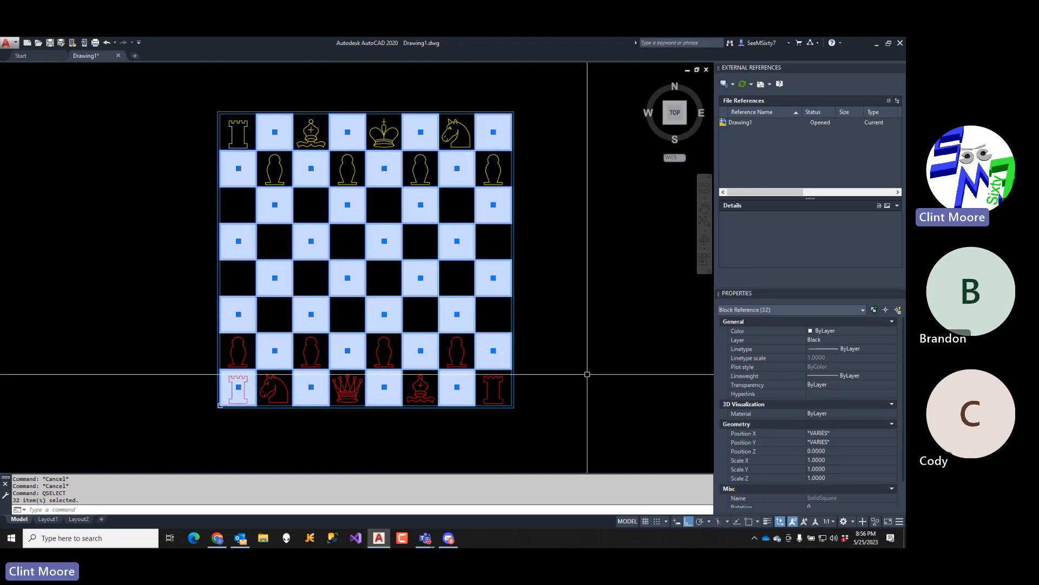
- Send the selected solid squares behind all chess pieces and board lines with DRAWORDER's Back option
{"action": "type", "text": "draworder"}
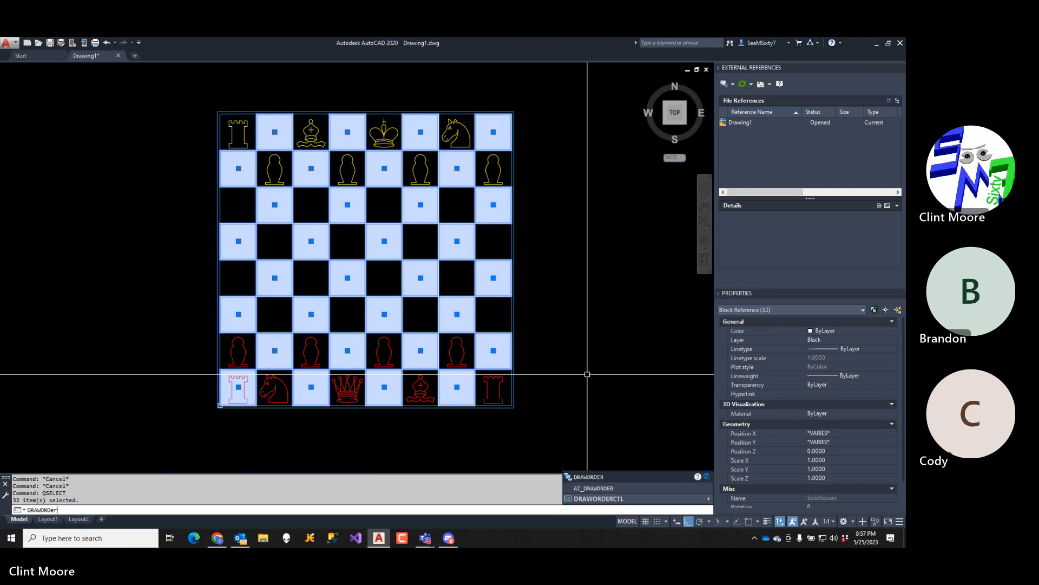
{"action": "key", "text": "Return"}
{"action": "type", "text": "b"}
{"action": "key", "text": "Return"}
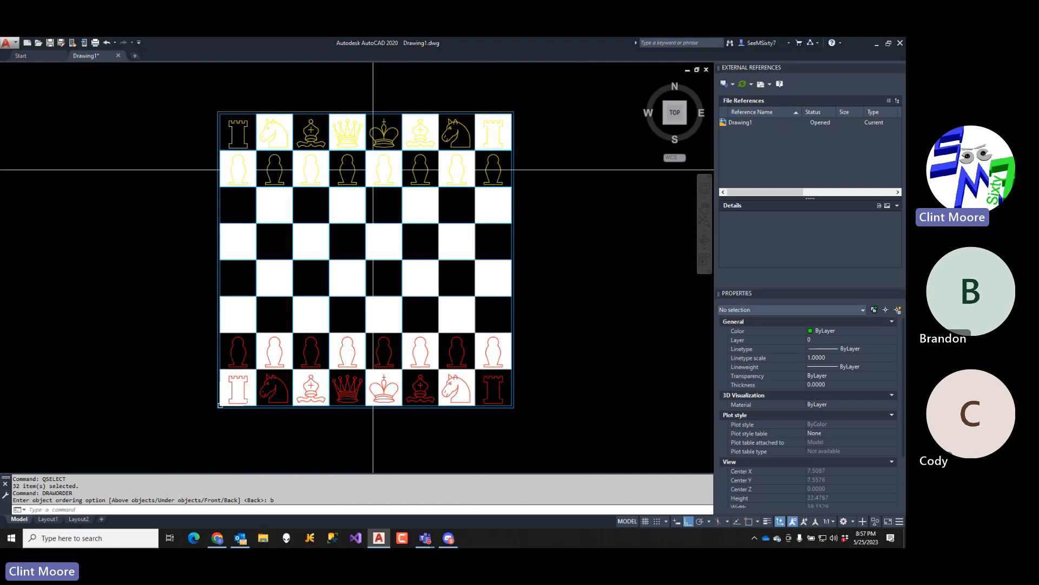
{"action": "scroll", "coordinate": [369, 174], "scroll_direction": "up", "scroll_amount": 2}
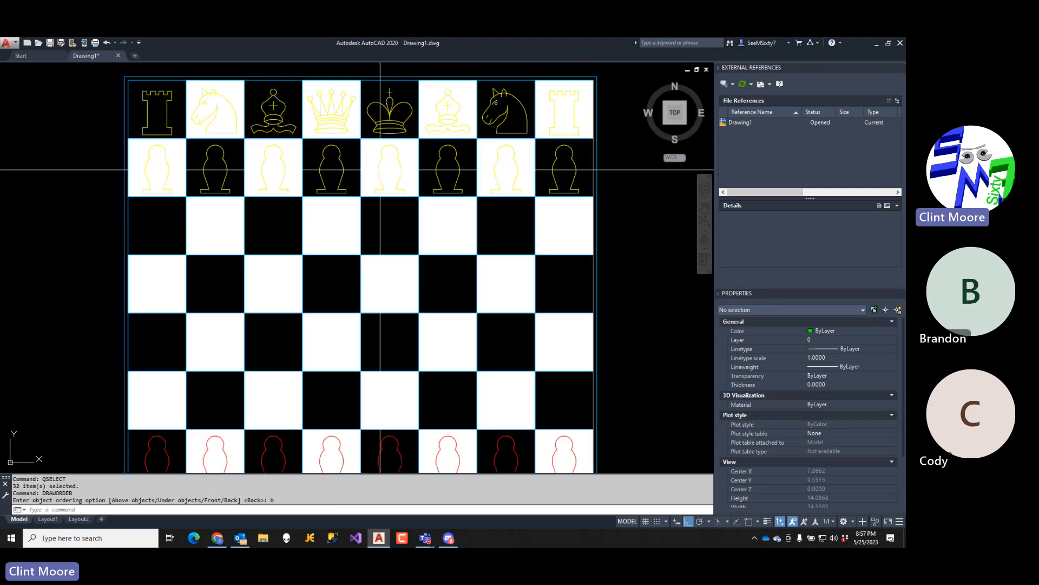
{"action": "middle_click_drag", "start_coordinate": [380, 169], "coordinate": [371, 193]}
{"action": "scroll", "coordinate": [373, 200], "scroll_direction": "down", "scroll_amount": 2}
- Change the YellowSide layer's color to magenta in the layer properties and close the layer manager
{"action": "type", "text": "la"}
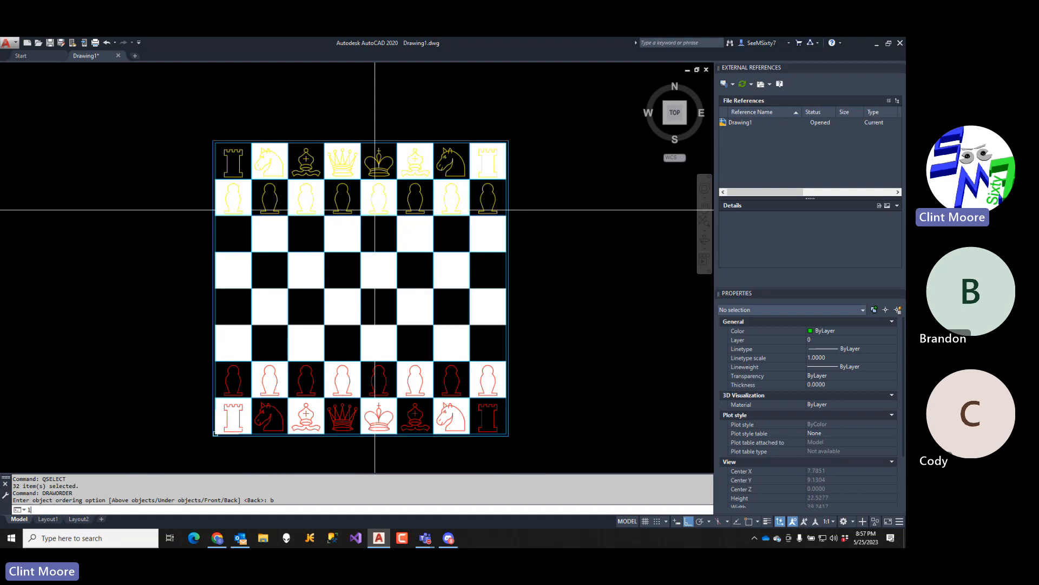
{"action": "key", "text": "Return"}
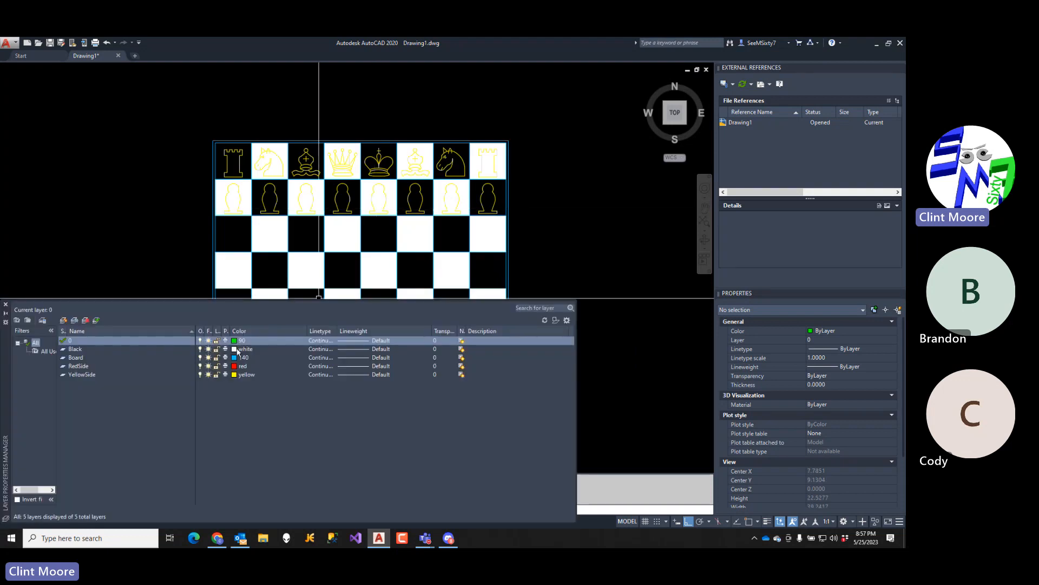
{"action": "left_click", "coordinate": [236, 374]}
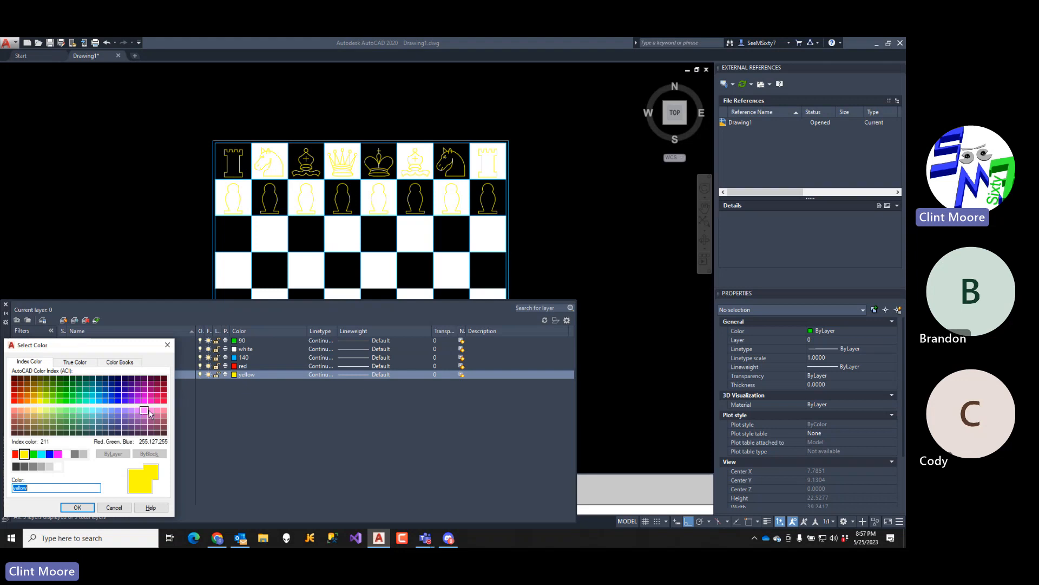
{"action": "left_click", "coordinate": [58, 453]}
{"action": "left_click", "coordinate": [78, 507]}
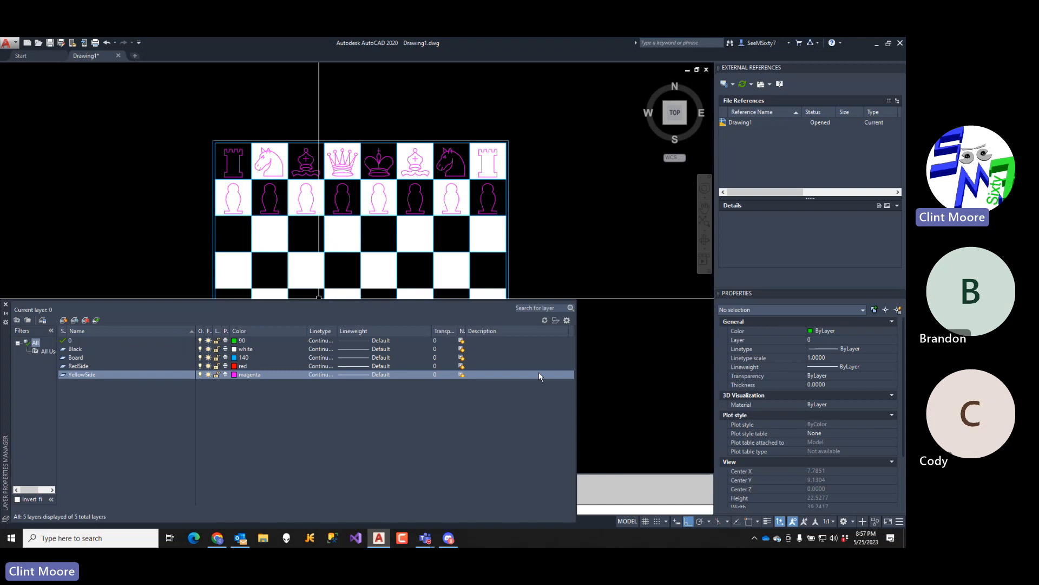
{"action": "left_click", "coordinate": [6, 304]}
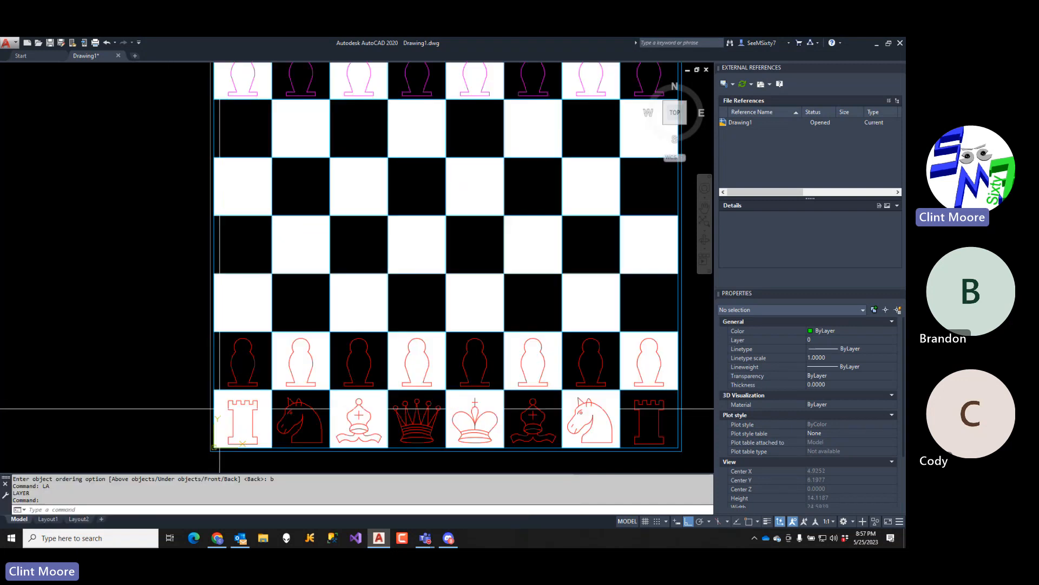
- Move the magenta pawn in the seventh column 4 units straight down by its grip
{"action": "scroll", "coordinate": [235, 404], "scroll_direction": "up", "scroll_amount": 2}
{"action": "scroll", "coordinate": [235, 404], "scroll_direction": "down", "scroll_amount": 3}
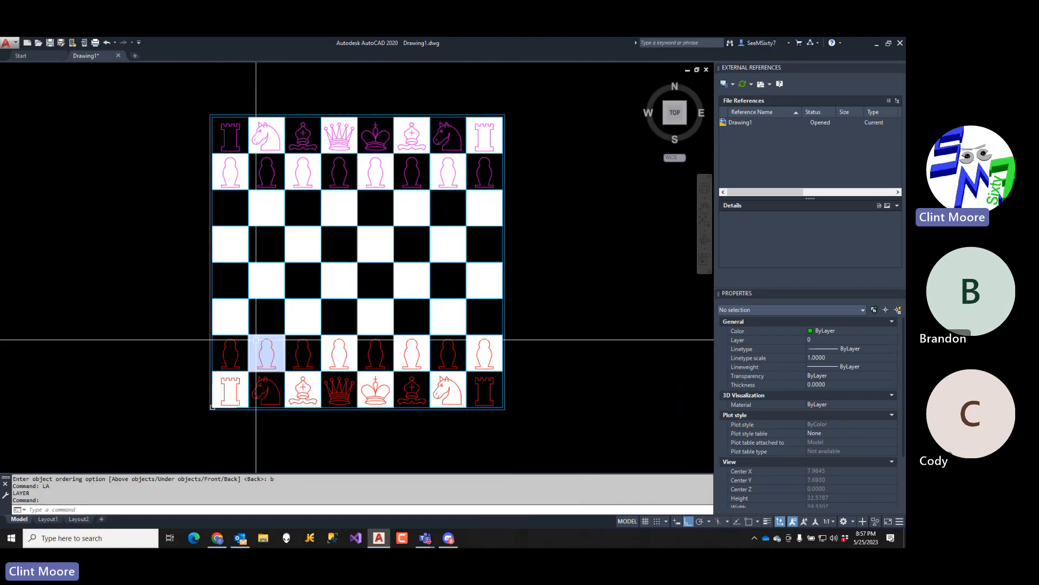
{"action": "left_click", "coordinate": [448, 170]}
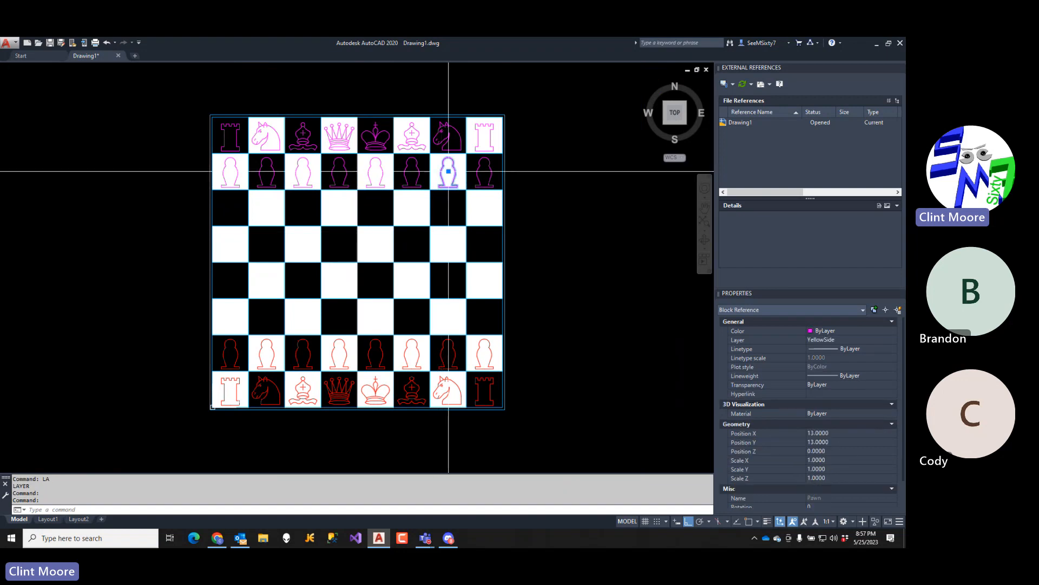
{"action": "left_click", "coordinate": [449, 171]}
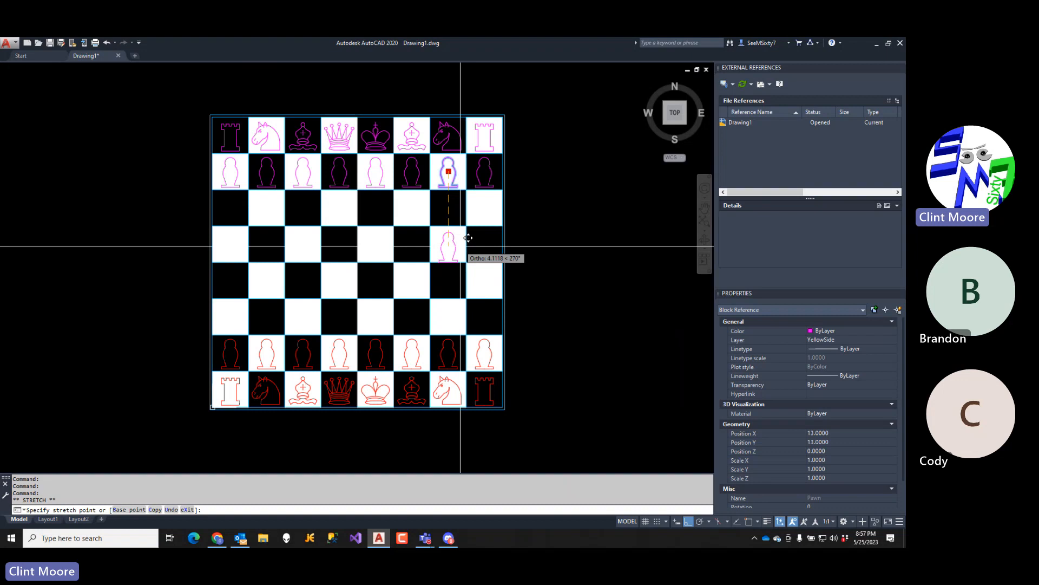
{"action": "type", "text": "4"}
{"action": "key", "text": "Return"}
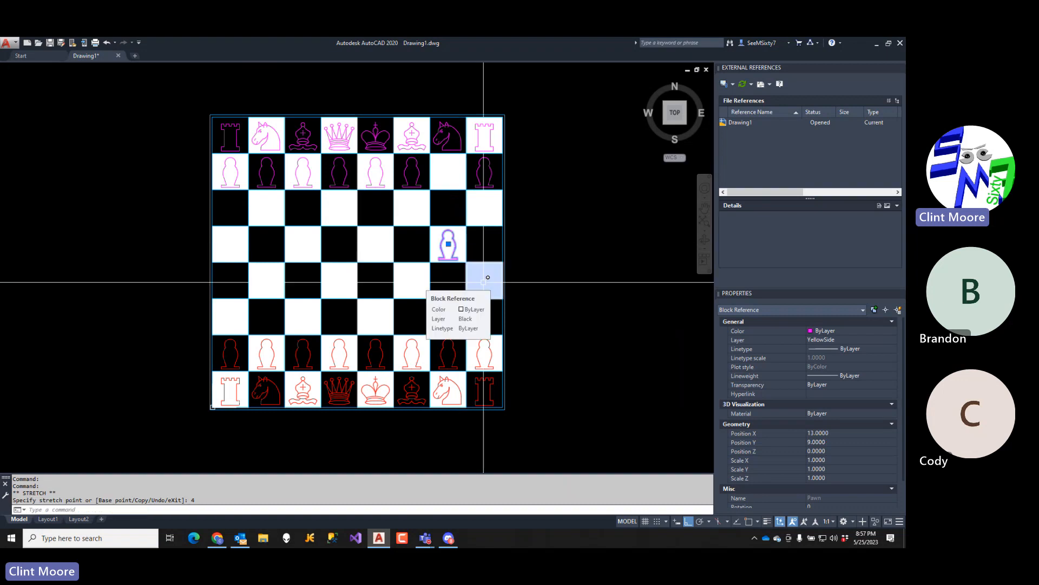
{"action": "key", "text": "Escape"}
- Move the red pawn in the sixth column 4 units straight up by its grip and clear the selection
{"action": "left_click", "coordinate": [412, 351]}
{"action": "left_click", "coordinate": [412, 352]}
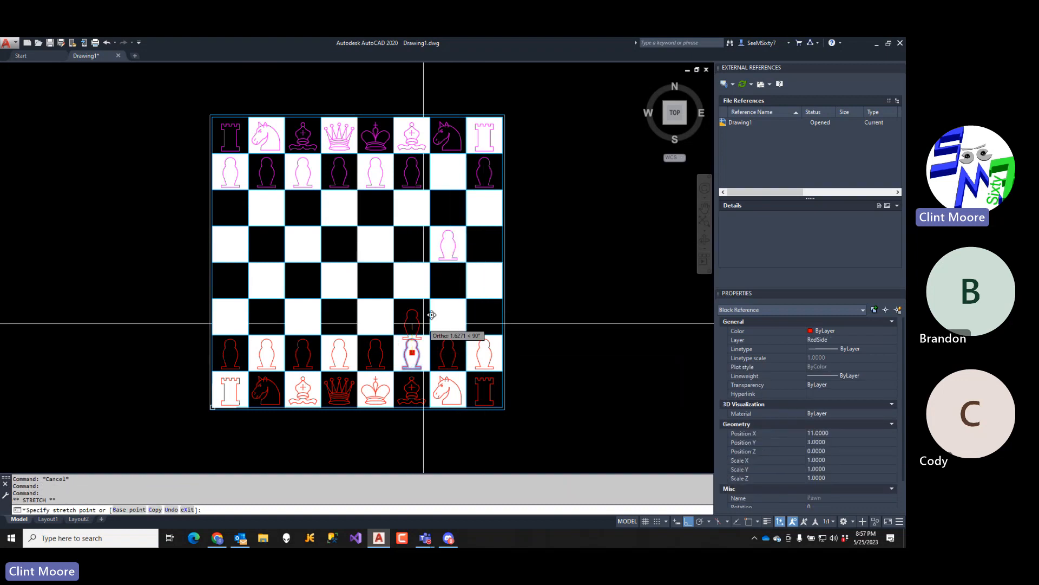
{"action": "key", "text": "Return"}
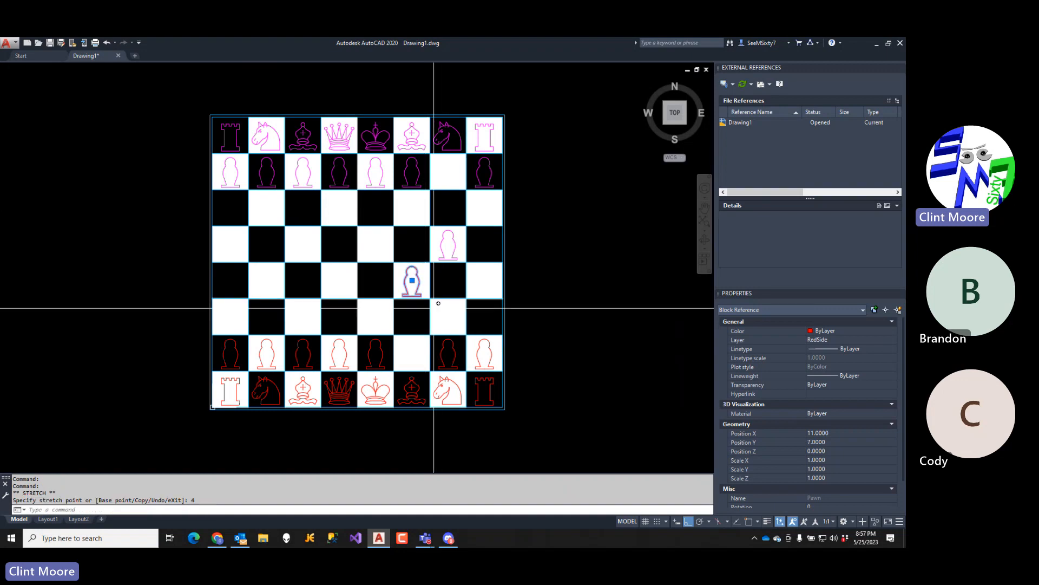
{"action": "key", "text": "Escape"}
{"action": "key", "text": "Escape"}
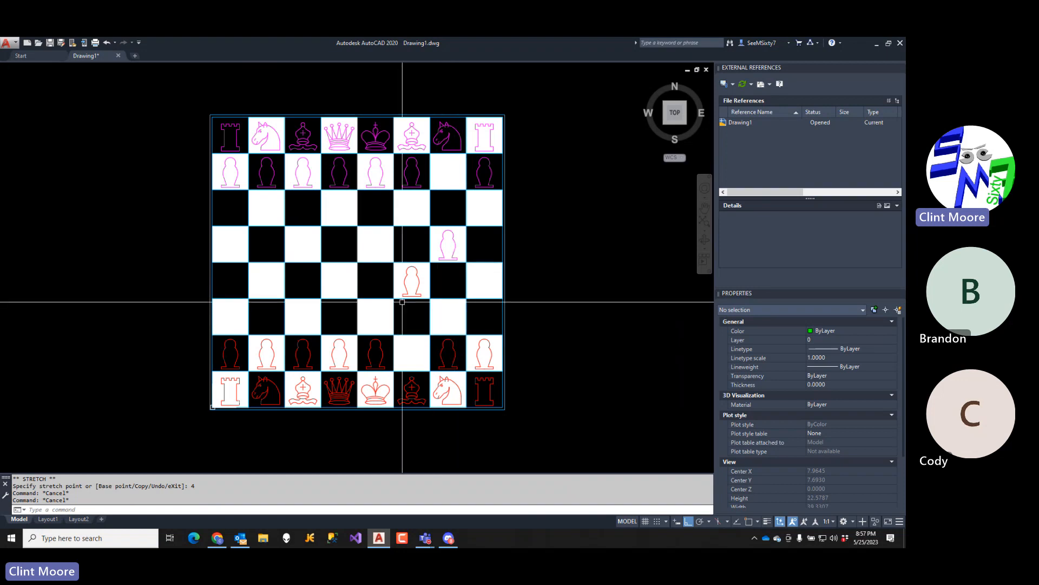
{"action": "mouse_move", "coordinate": [402, 303]}
{"action": "middle_mouse_down"}
{"action": "mouse_move", "coordinate": [448, 311]}
{"action": "mouse_move", "coordinate": [435, 310]}
{"action": "middle_mouse_up"}
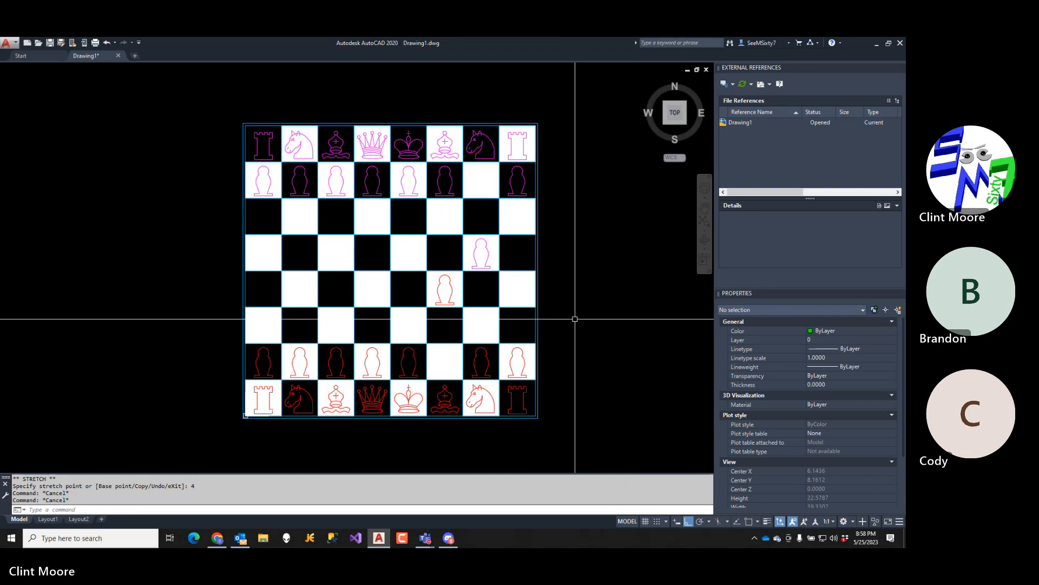
{"action": "scroll", "coordinate": [574, 320], "scroll_direction": "down", "scroll_amount": 2}
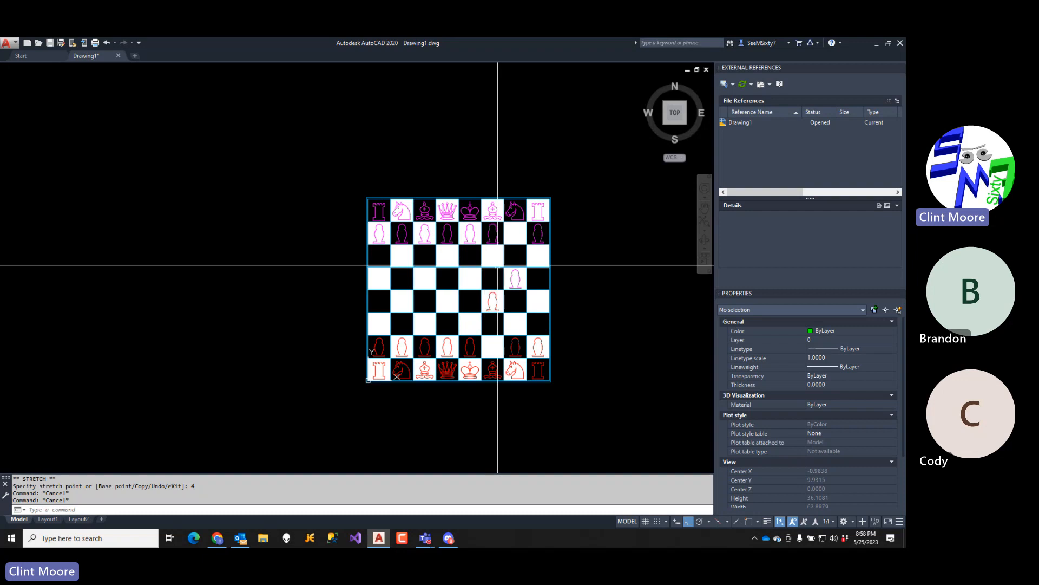
{"action": "middle_click_drag", "start_coordinate": [445, 325], "coordinate": [395, 294]}
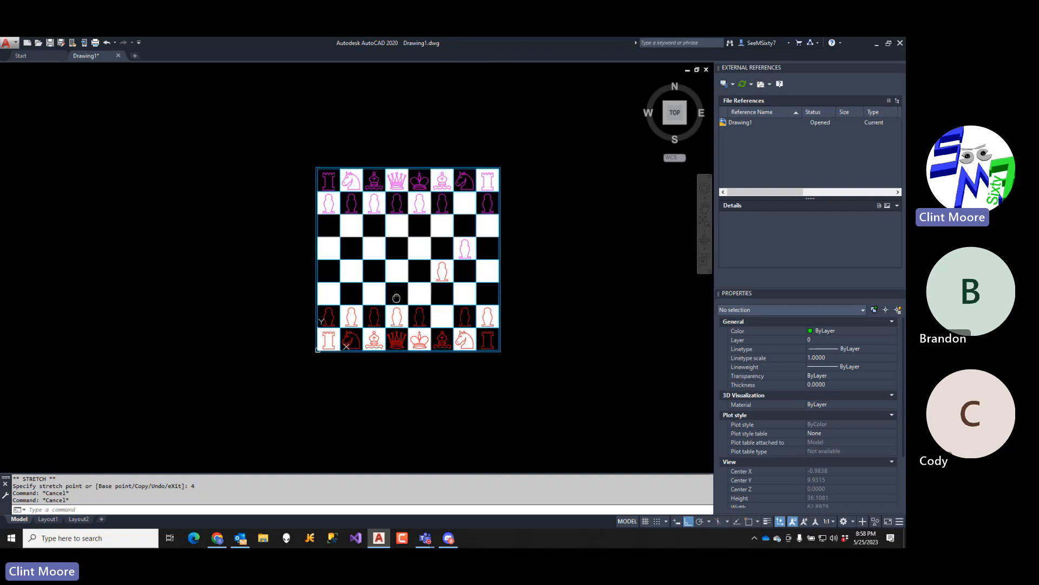